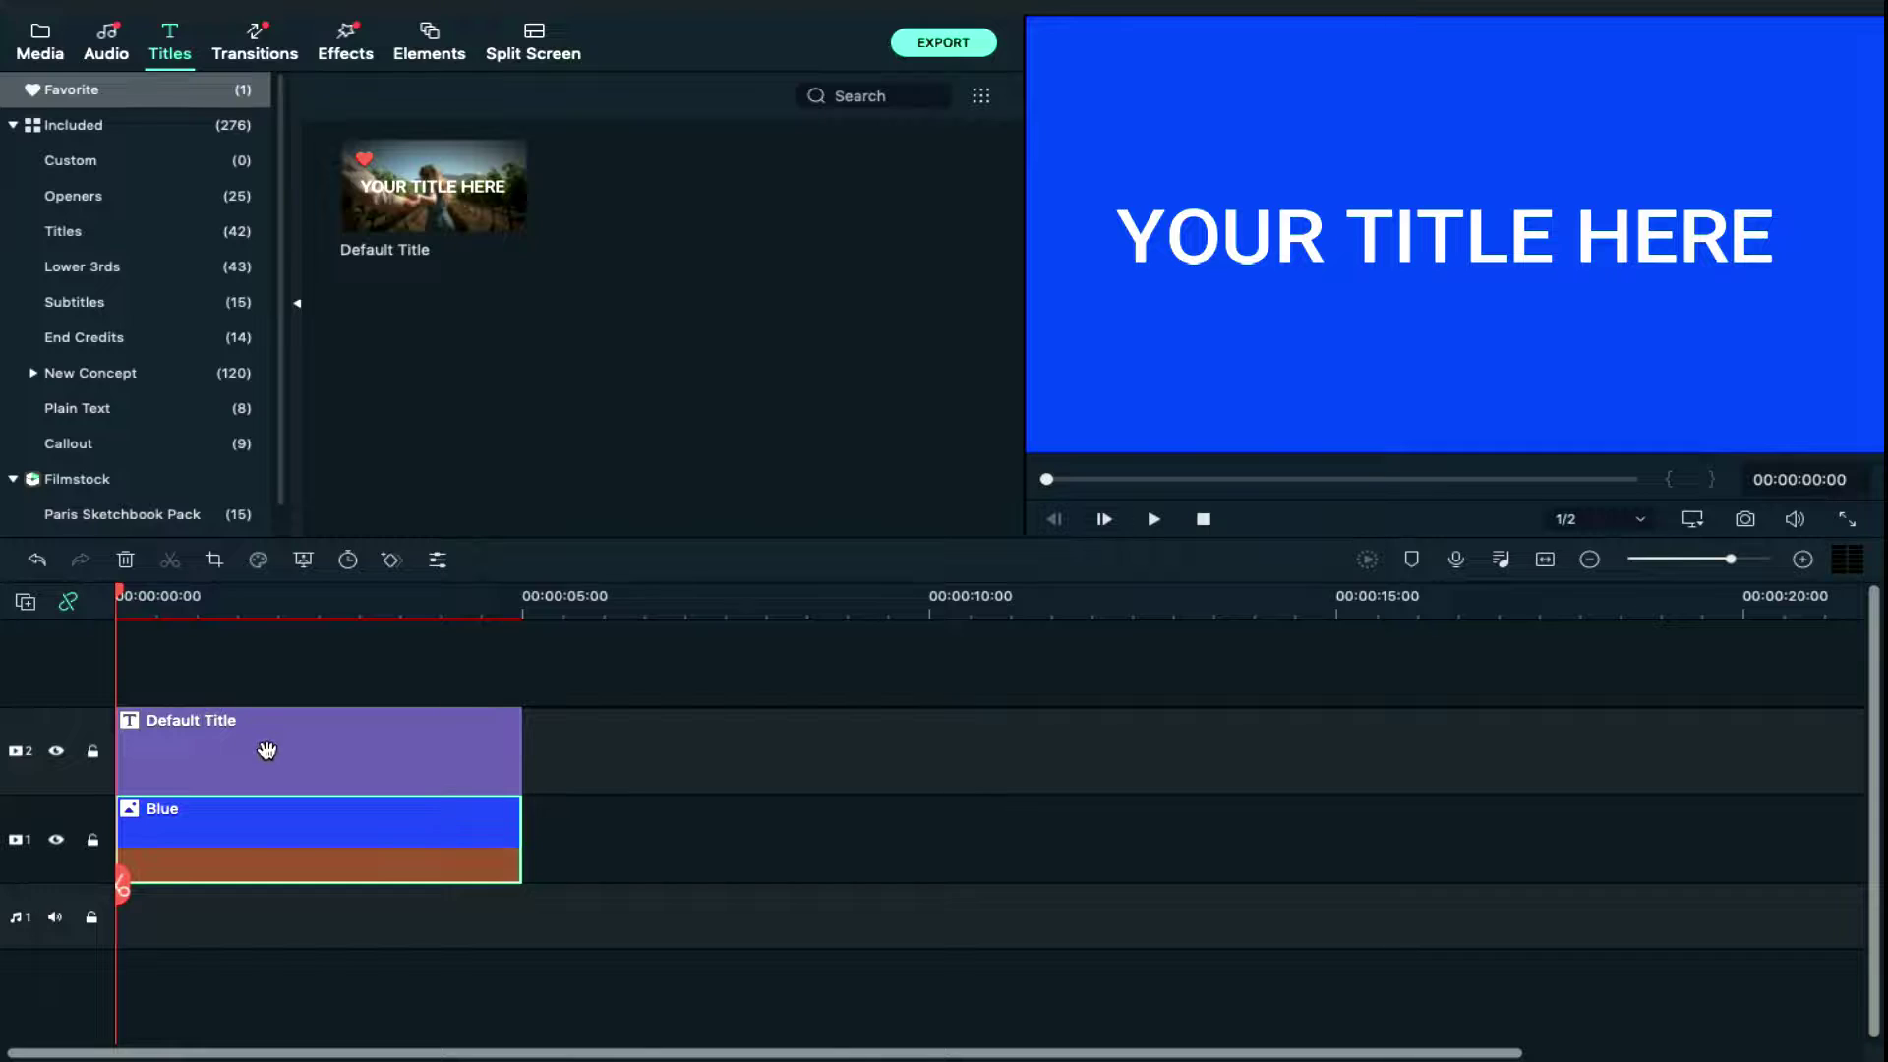
Set the default title's font to BankGothic Bold and replace its text with ABPLANET
{"action": "double_click", "coordinate": [266, 751]}
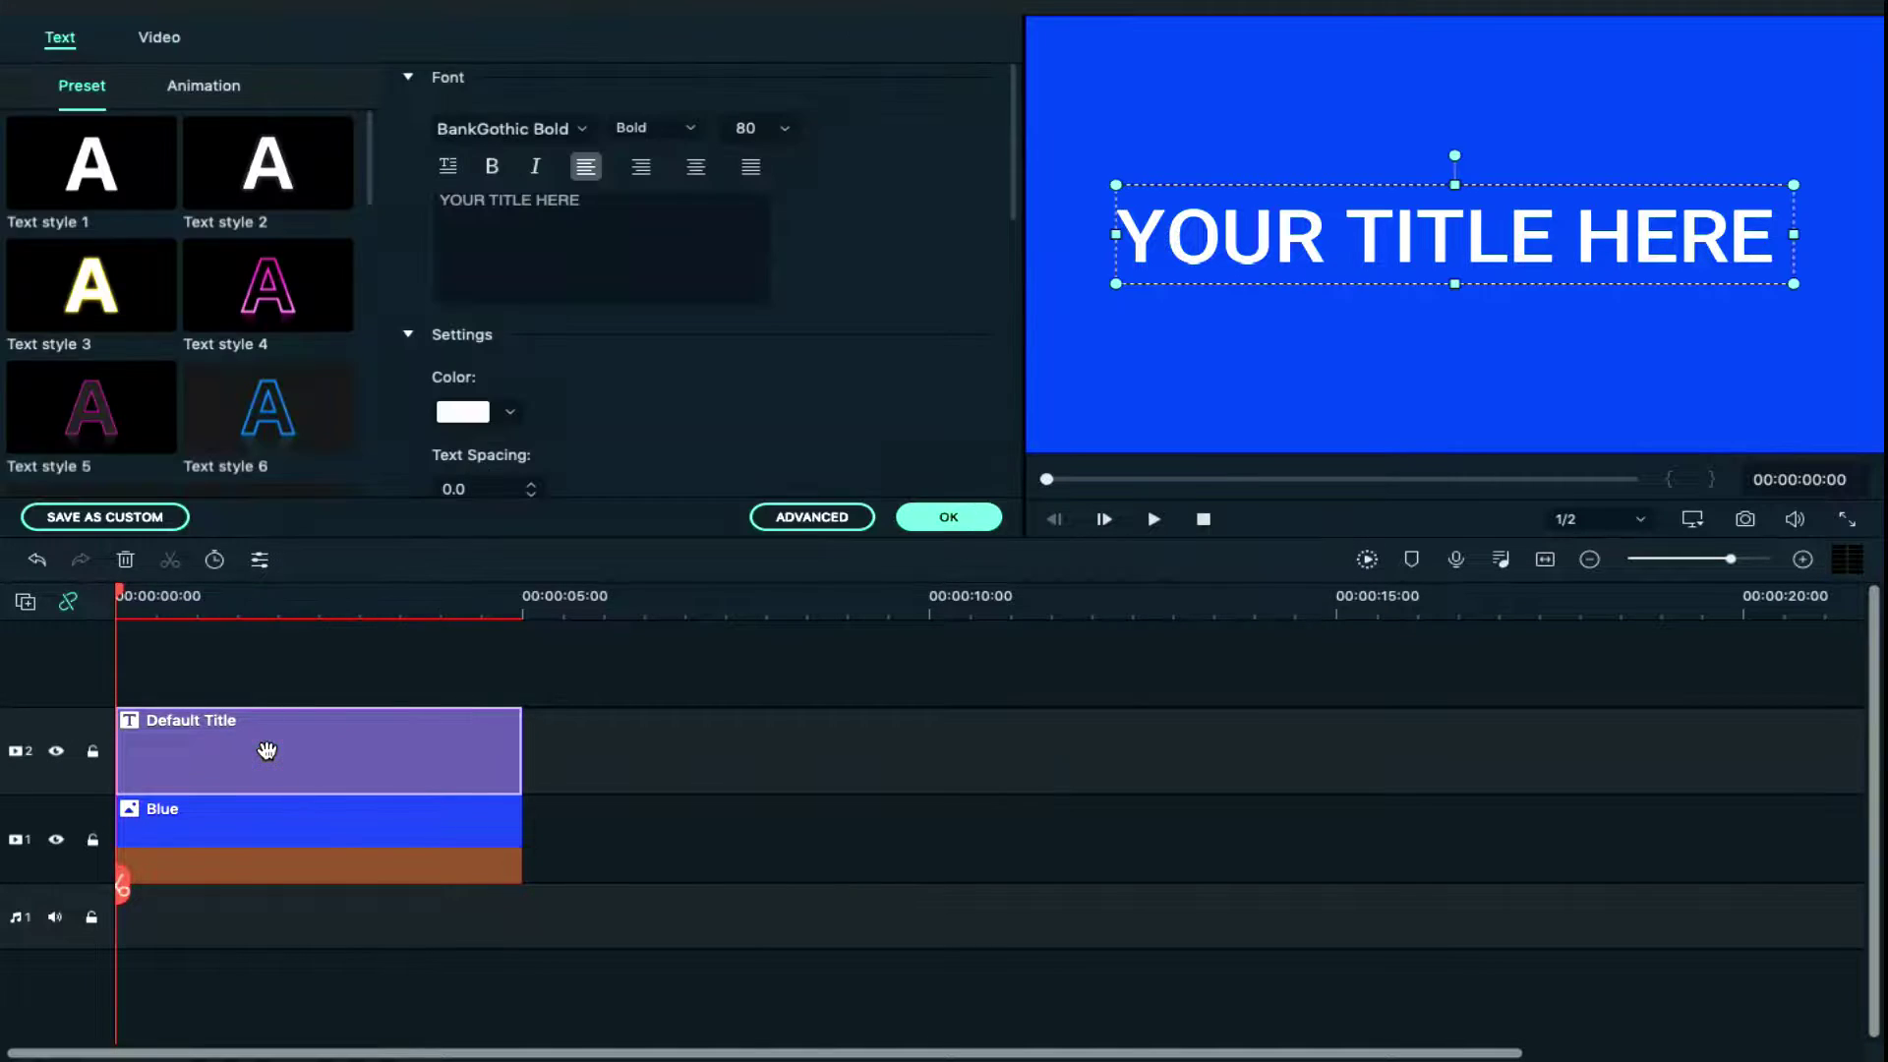
{"action": "left_click", "coordinate": [578, 130]}
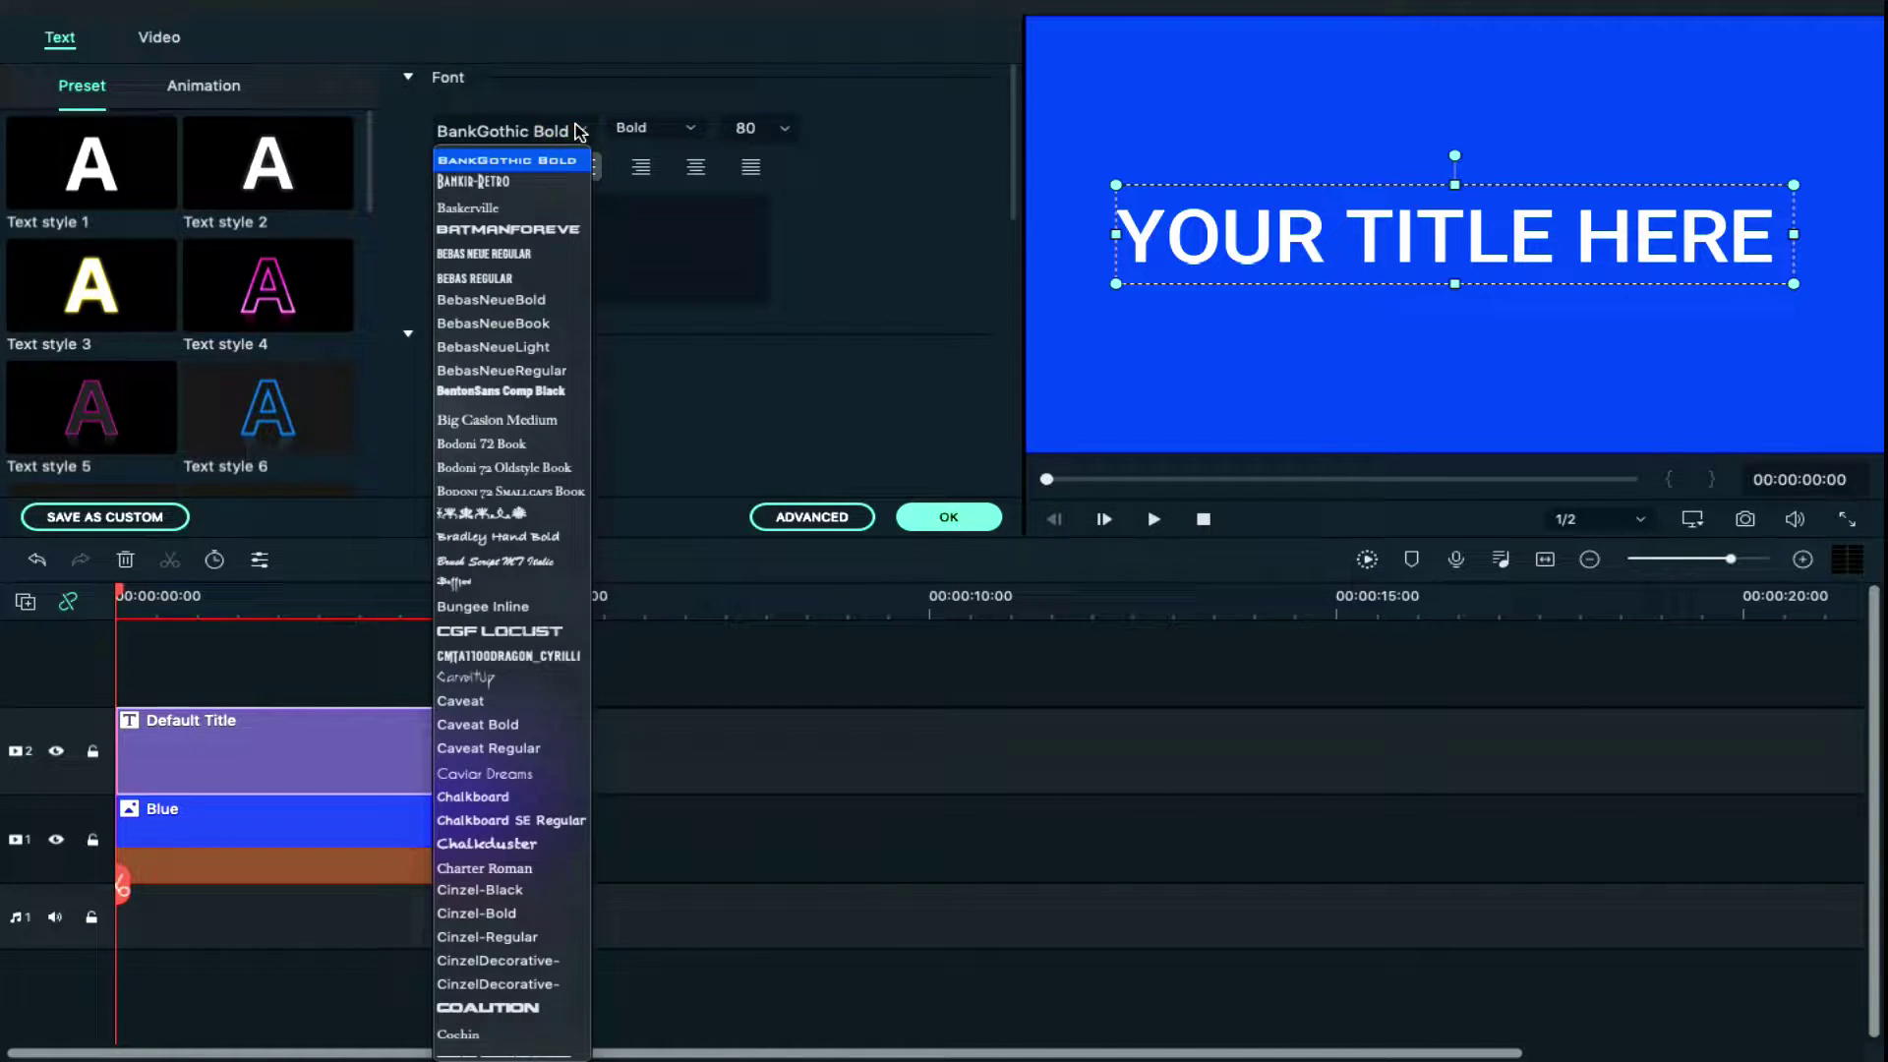
{"action": "left_click", "coordinate": [552, 168]}
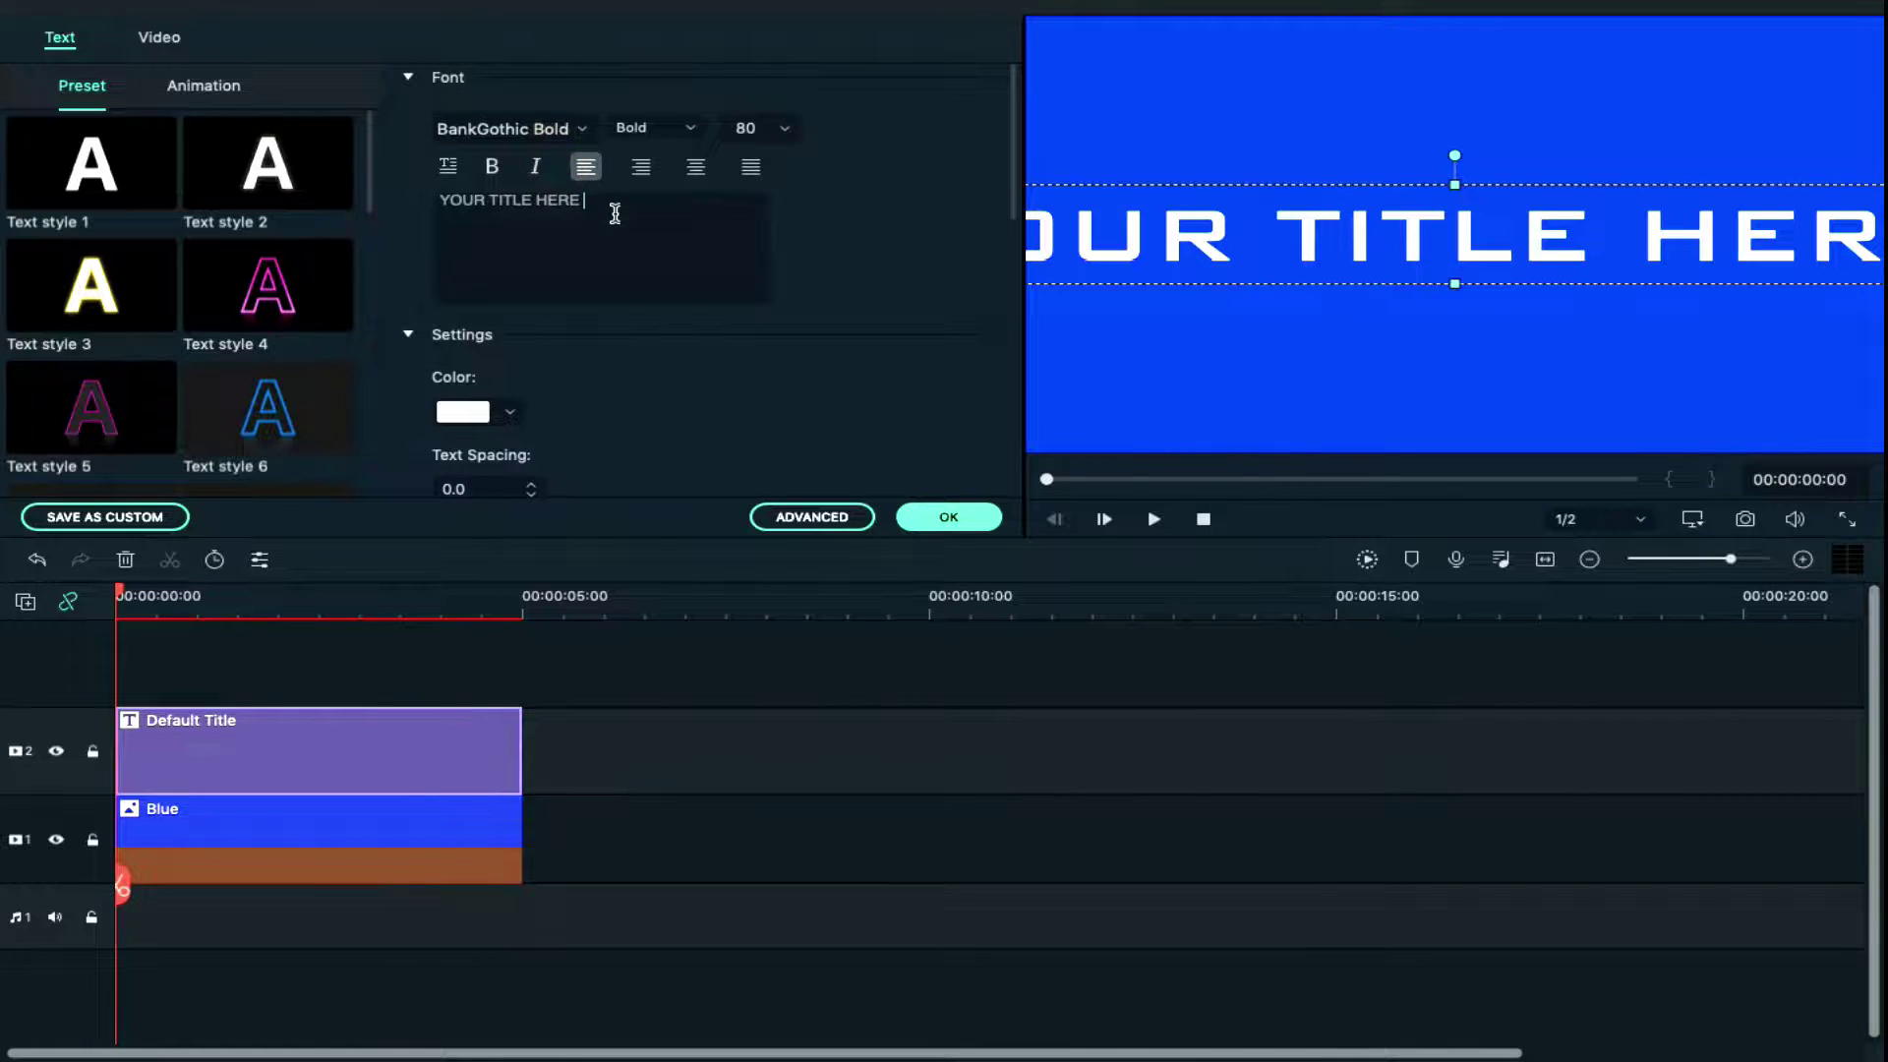
{"action": "key", "text": "ctrl+a"}
{"action": "type", "text": "AB"}
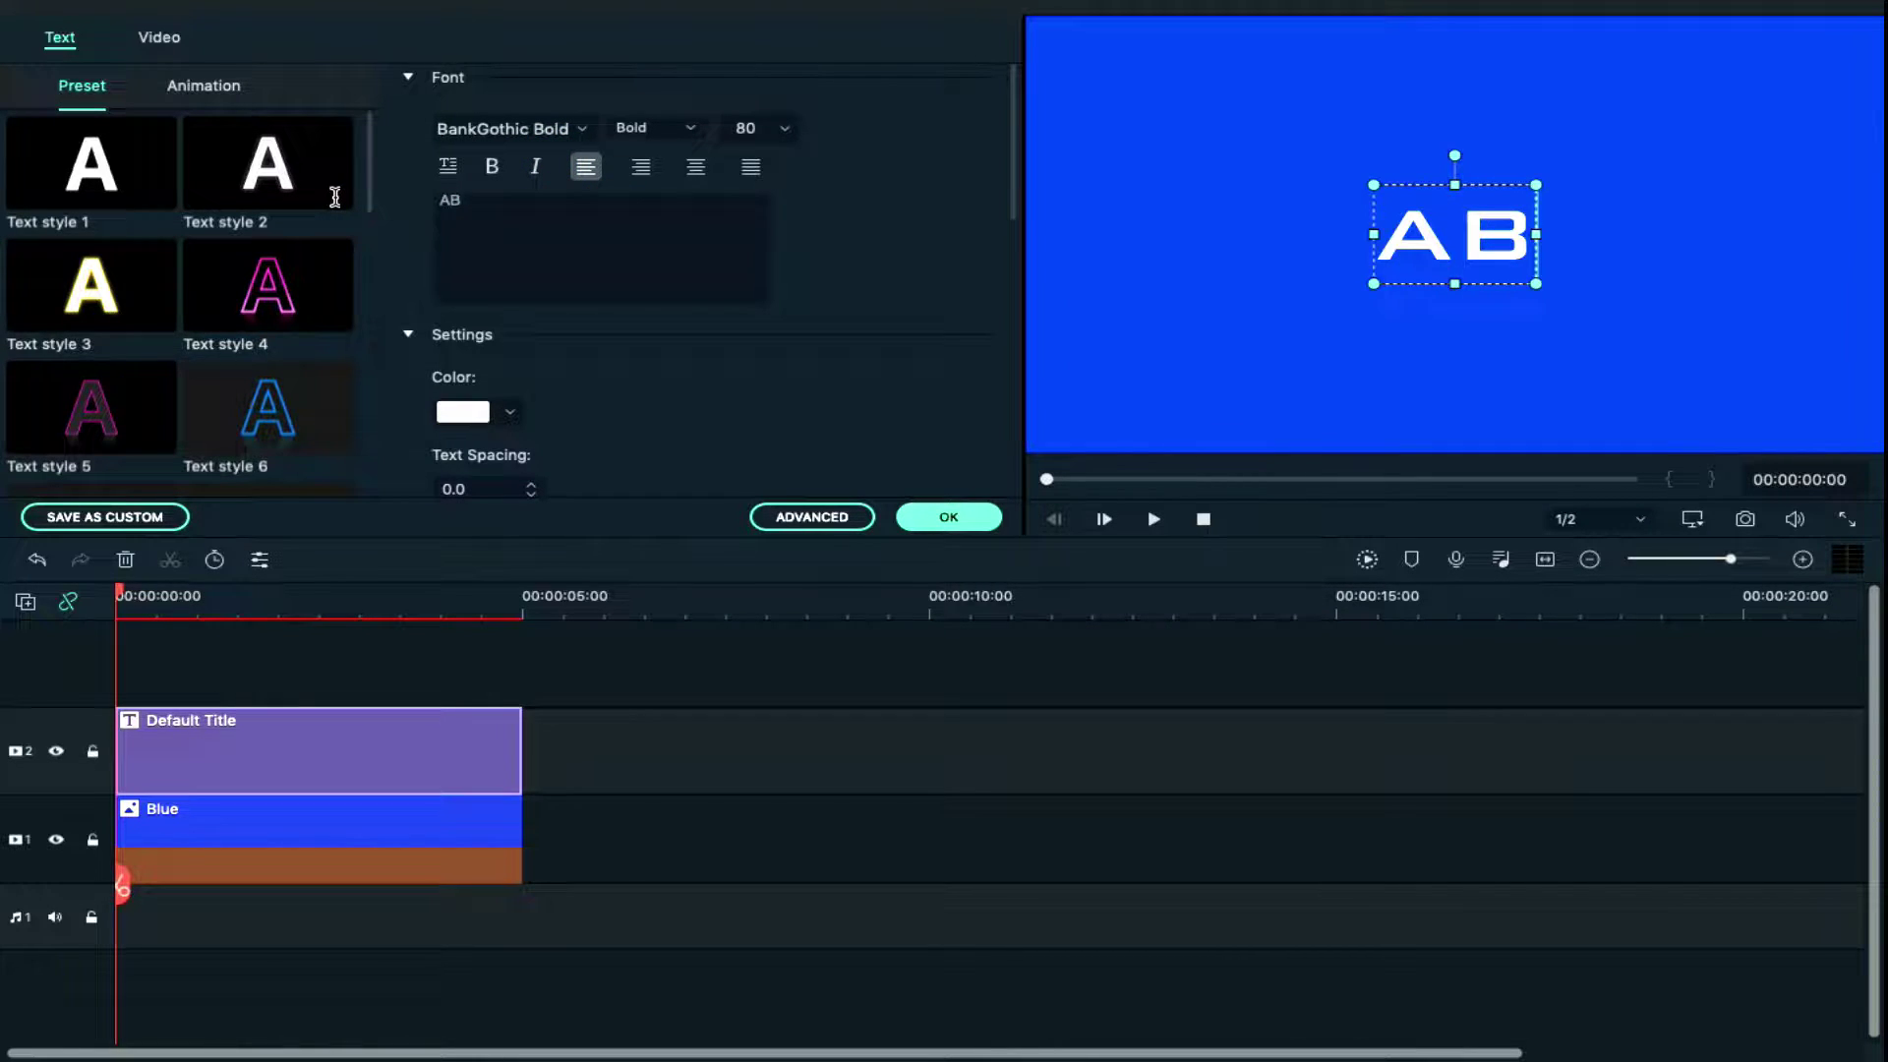
{"action": "type", "text": "PLANET"}
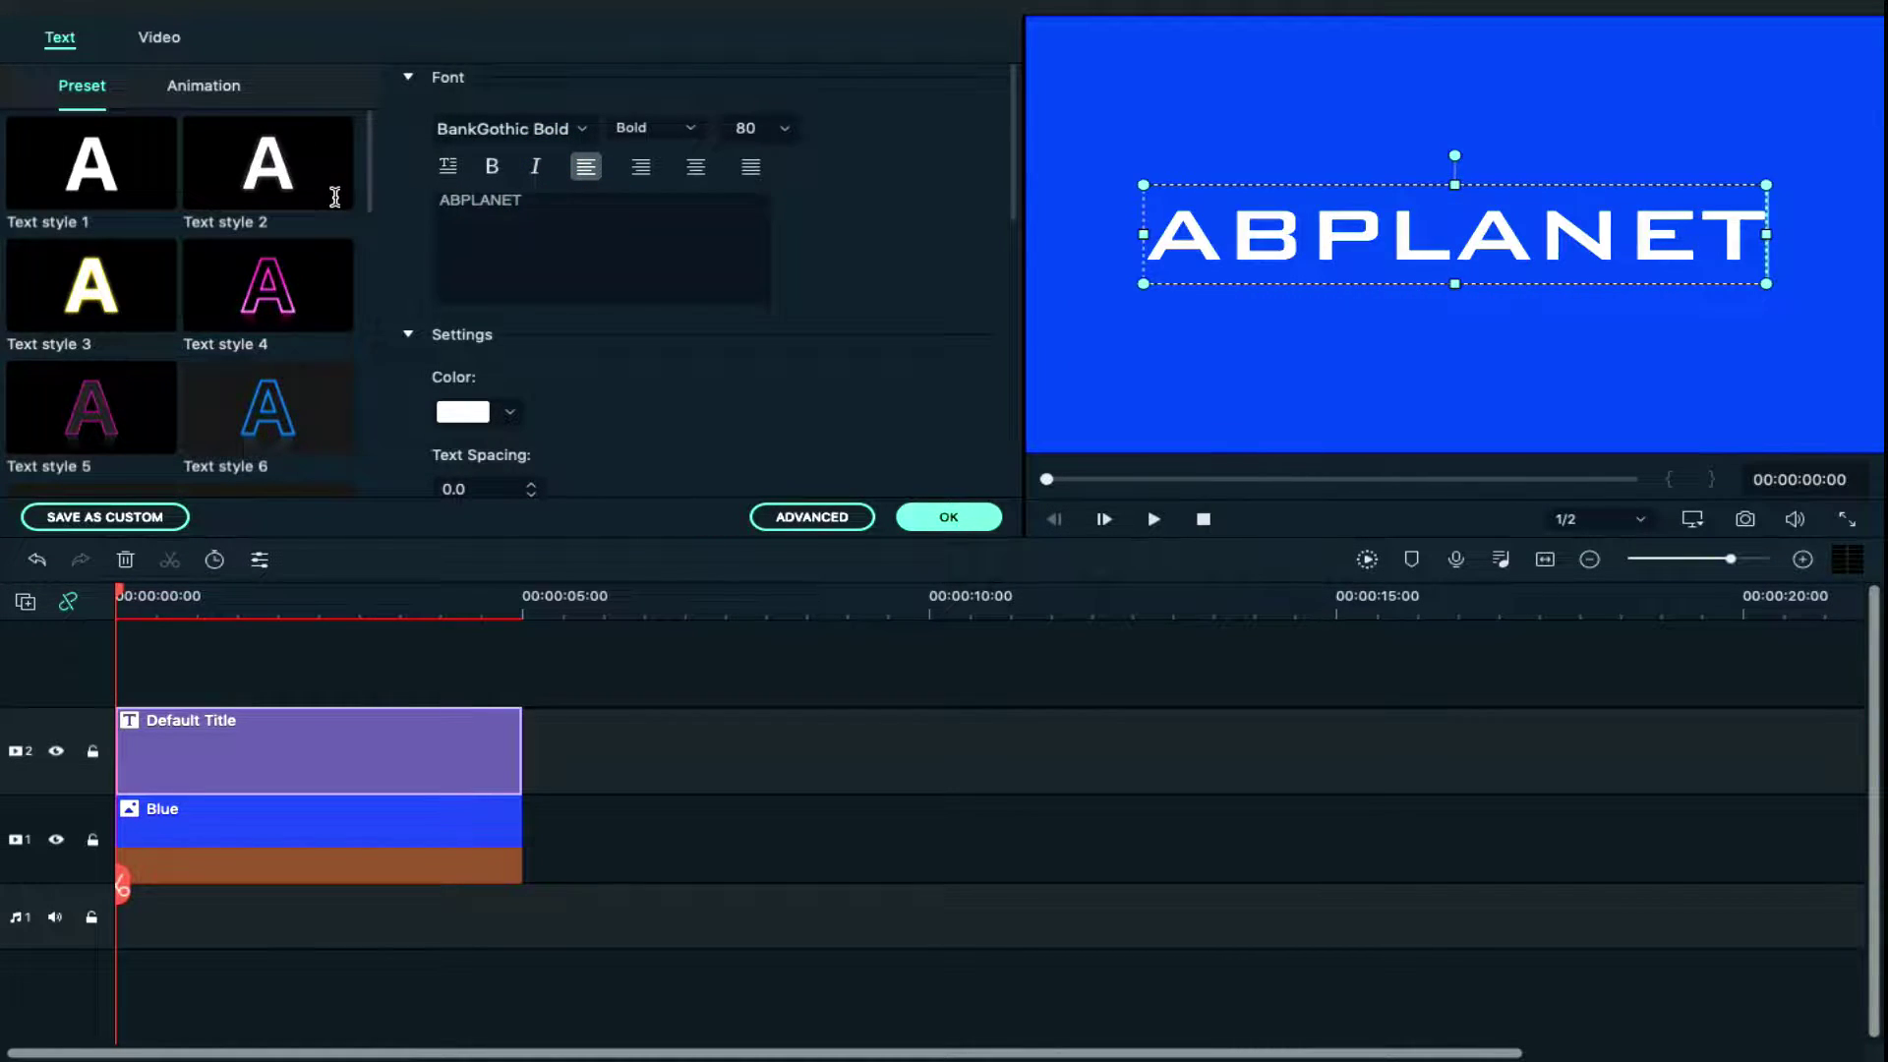
Change the ABPLANET title's text fill to Image Fill using Untitled-2.jpg in the advanced title settings
{"action": "left_click", "coordinate": [789, 521]}
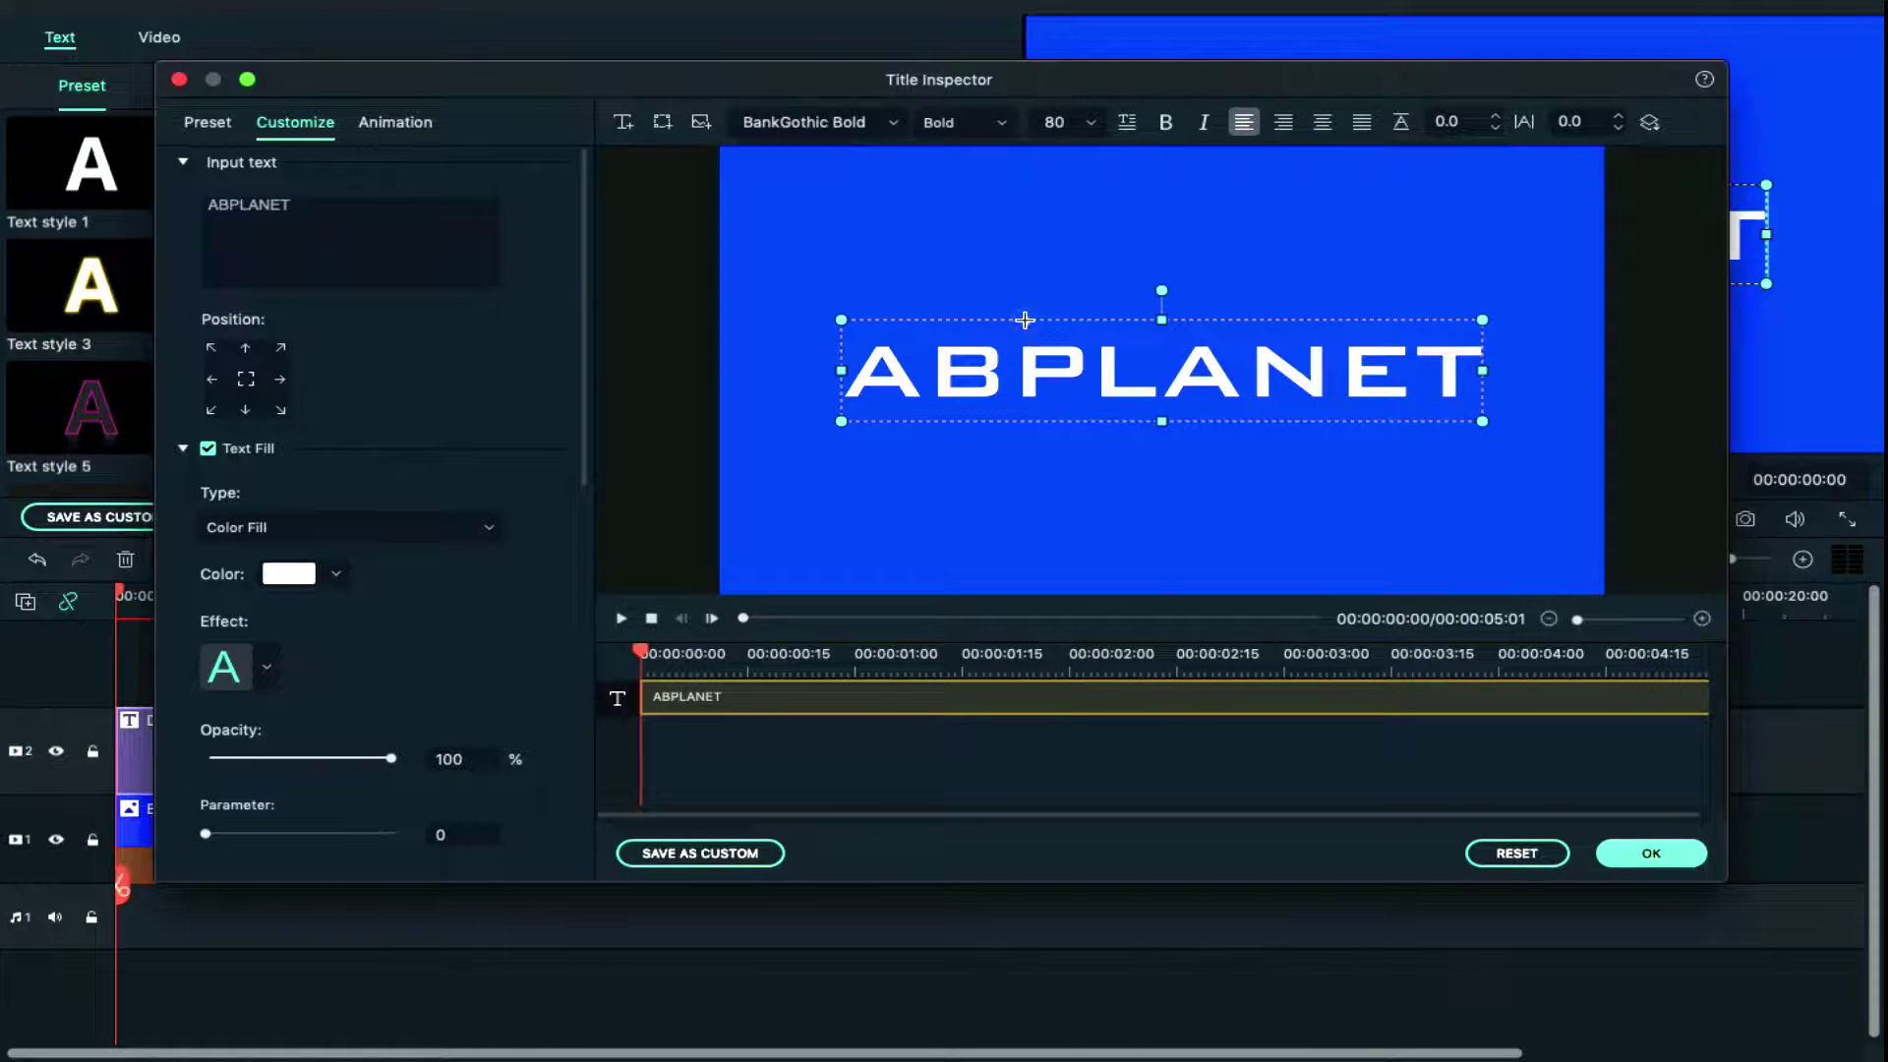
{"action": "left_click_drag", "start_coordinate": [1025, 320], "coordinate": [1034, 317]}
{"action": "left_click", "coordinate": [488, 529]}
{"action": "left_click", "coordinate": [468, 561]}
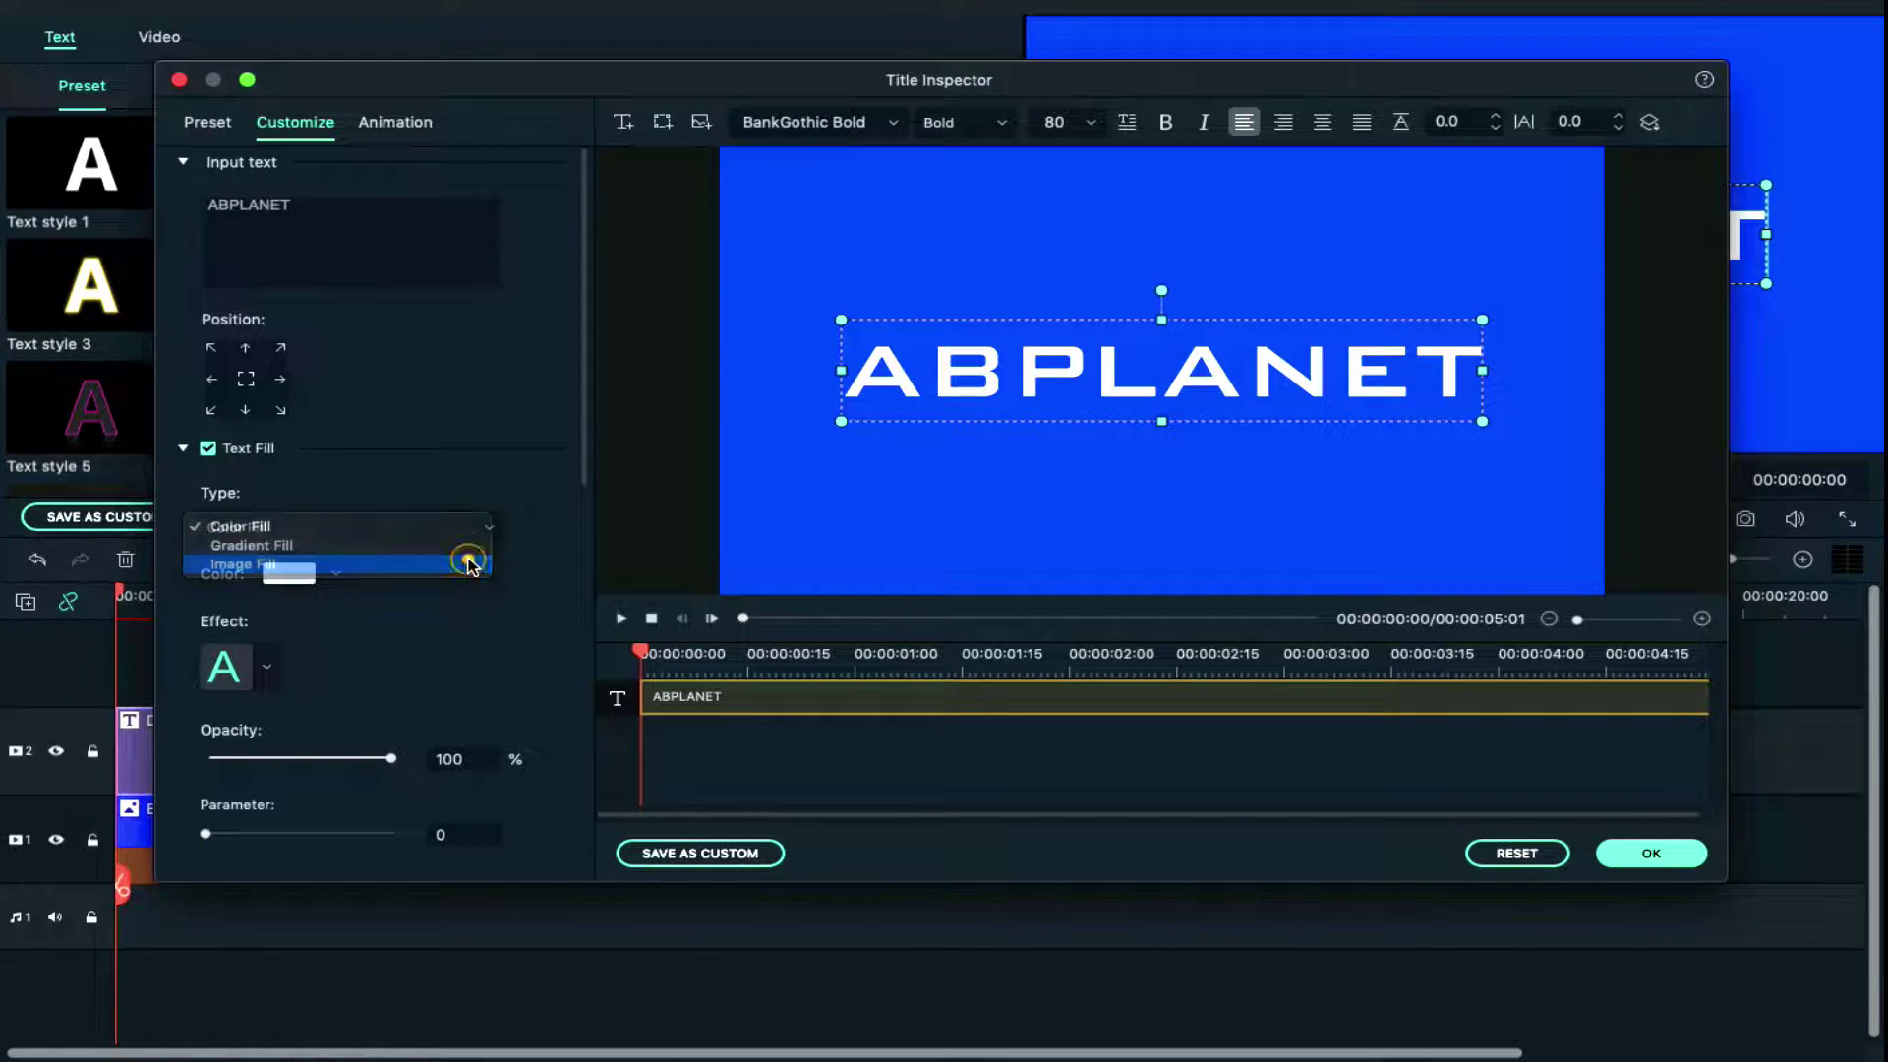
{"action": "left_click", "coordinate": [214, 578]}
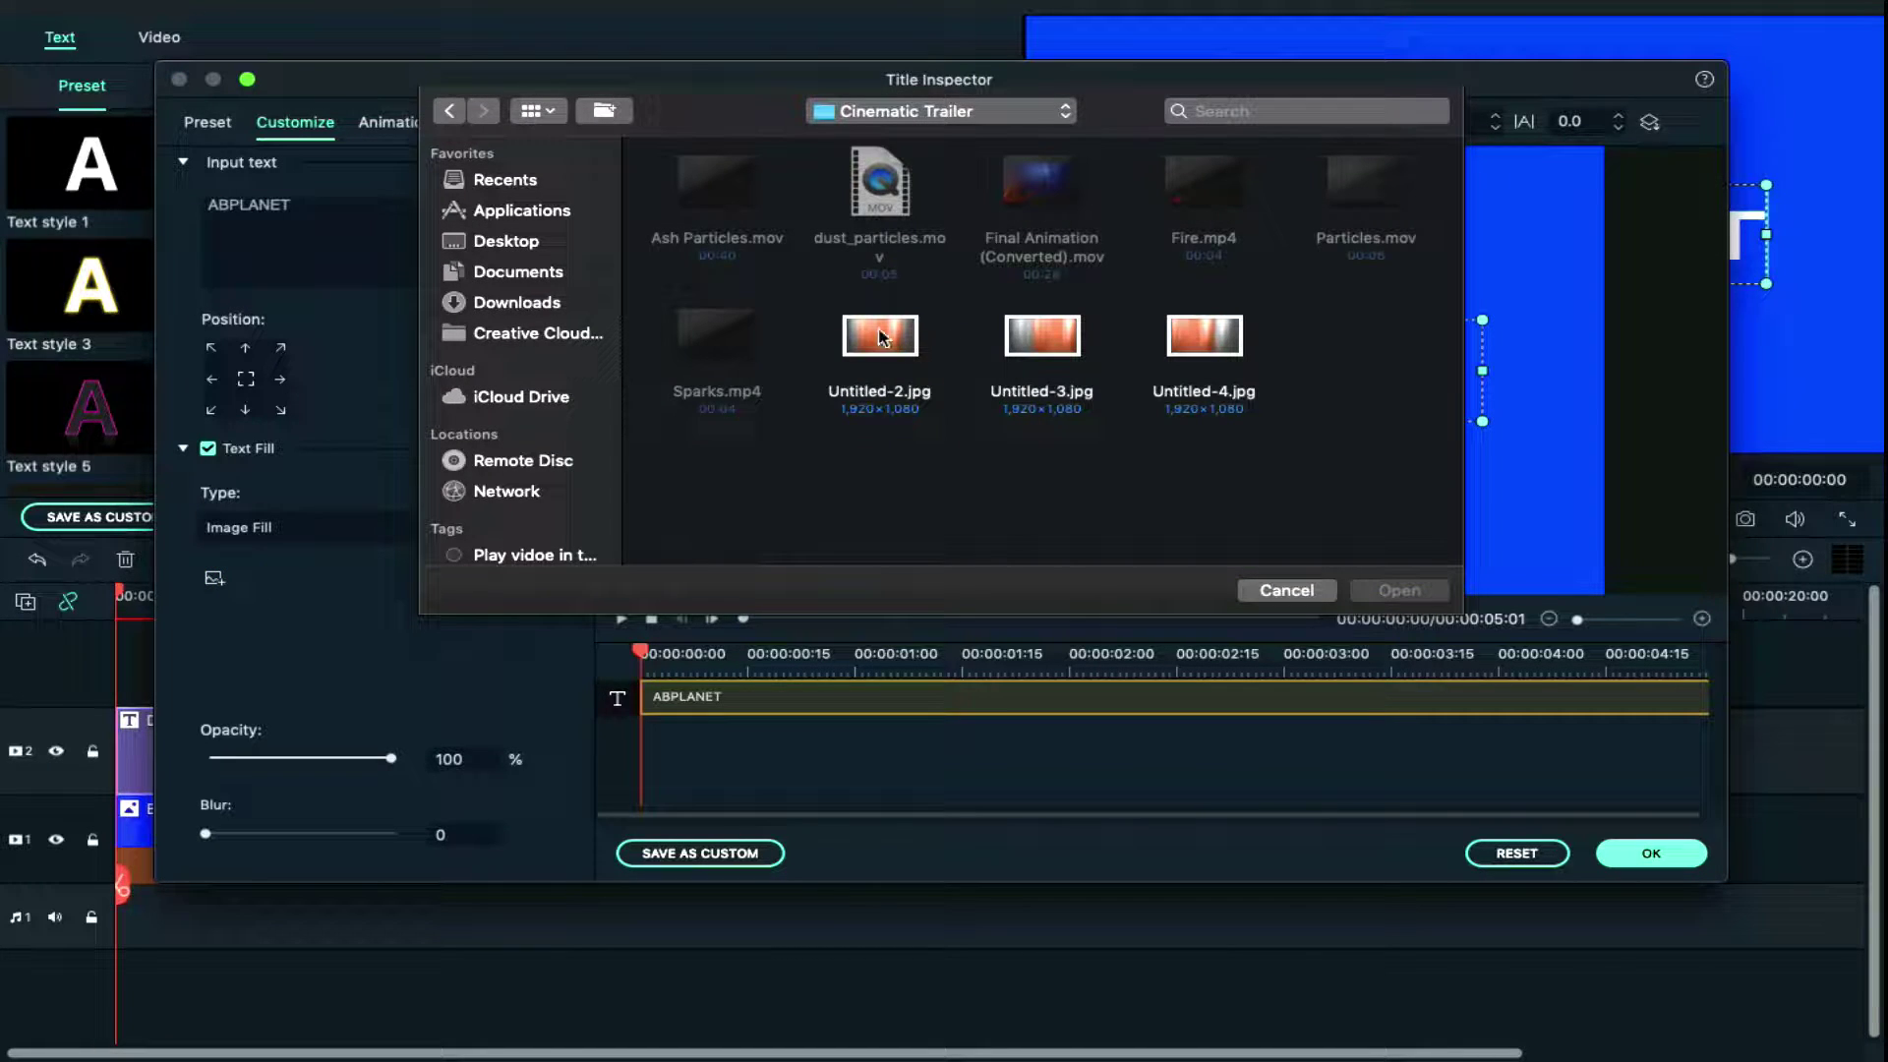
{"action": "left_click", "coordinate": [882, 338]}
{"action": "key", "text": "Return"}
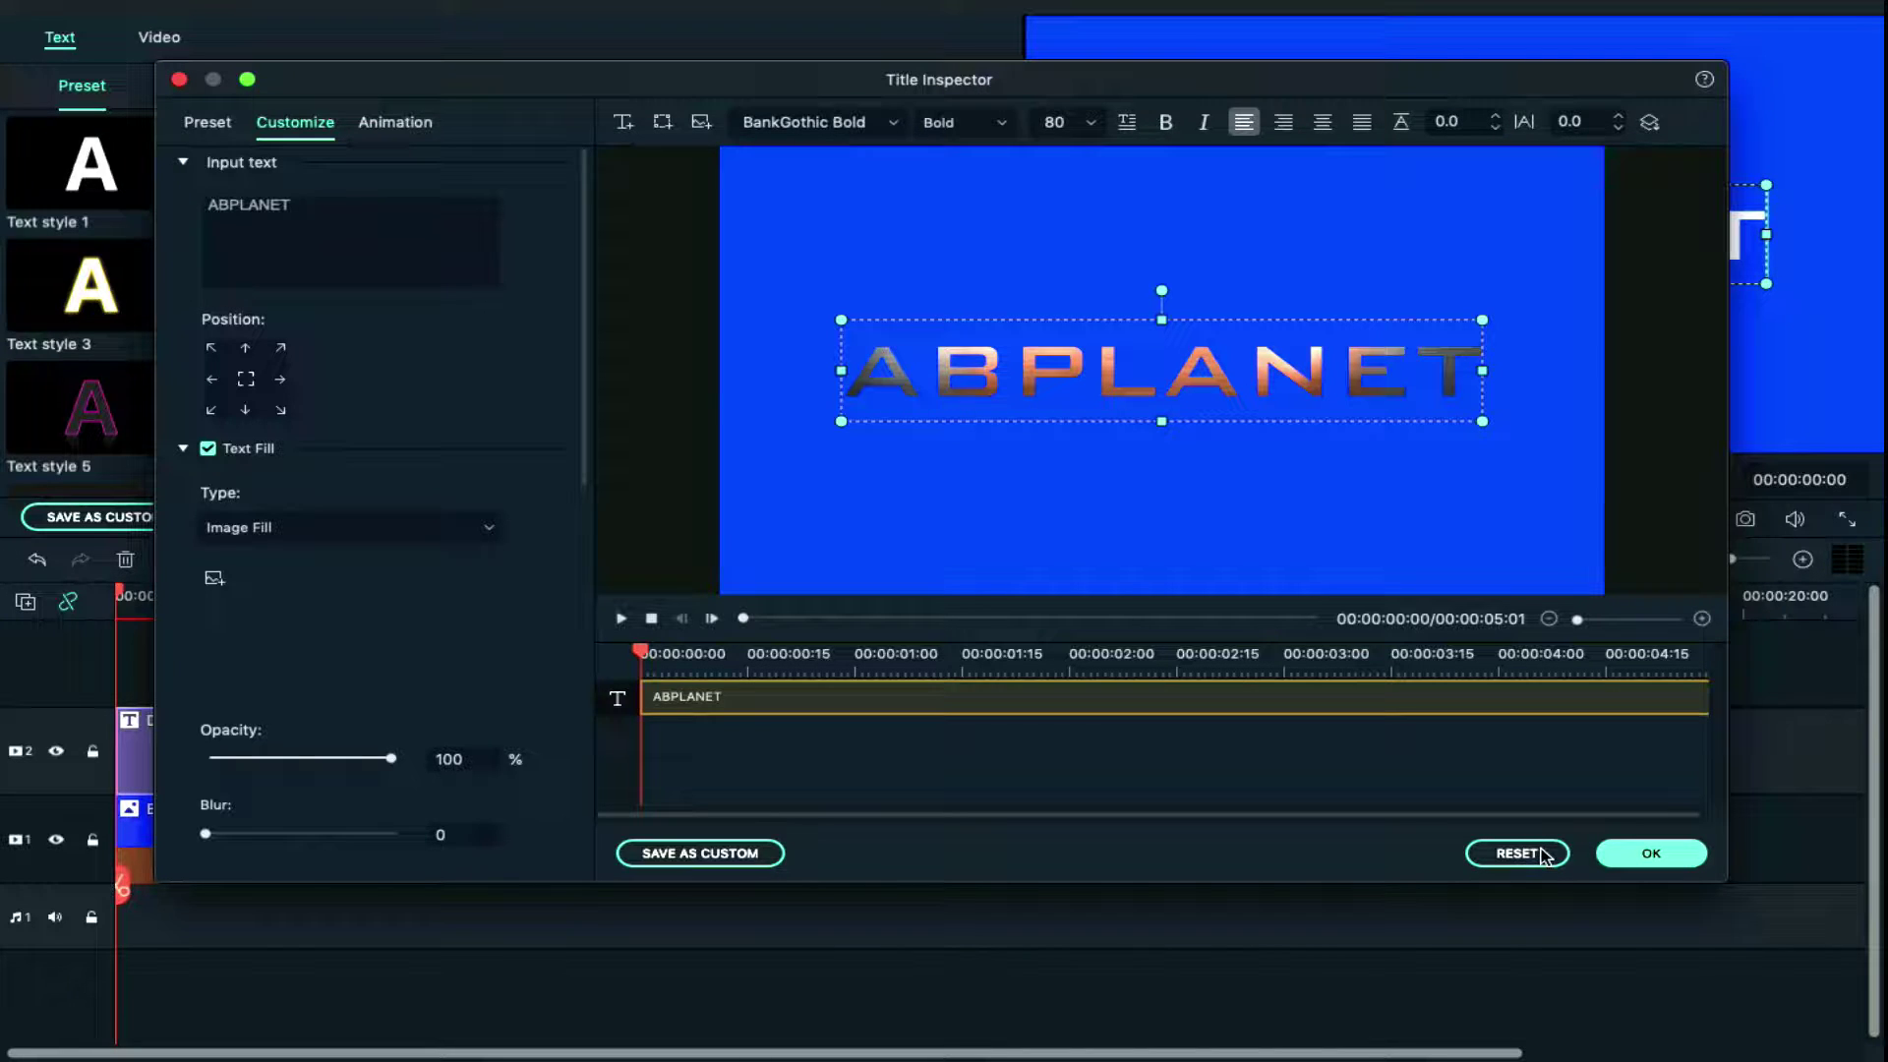
Enable a black text shadow falling directly below the ABPLANET letters, reduce its blur slightly, and apply the title settings
{"action": "scroll", "coordinate": [575, 692], "scroll_direction": "down", "scroll_amount": 10}
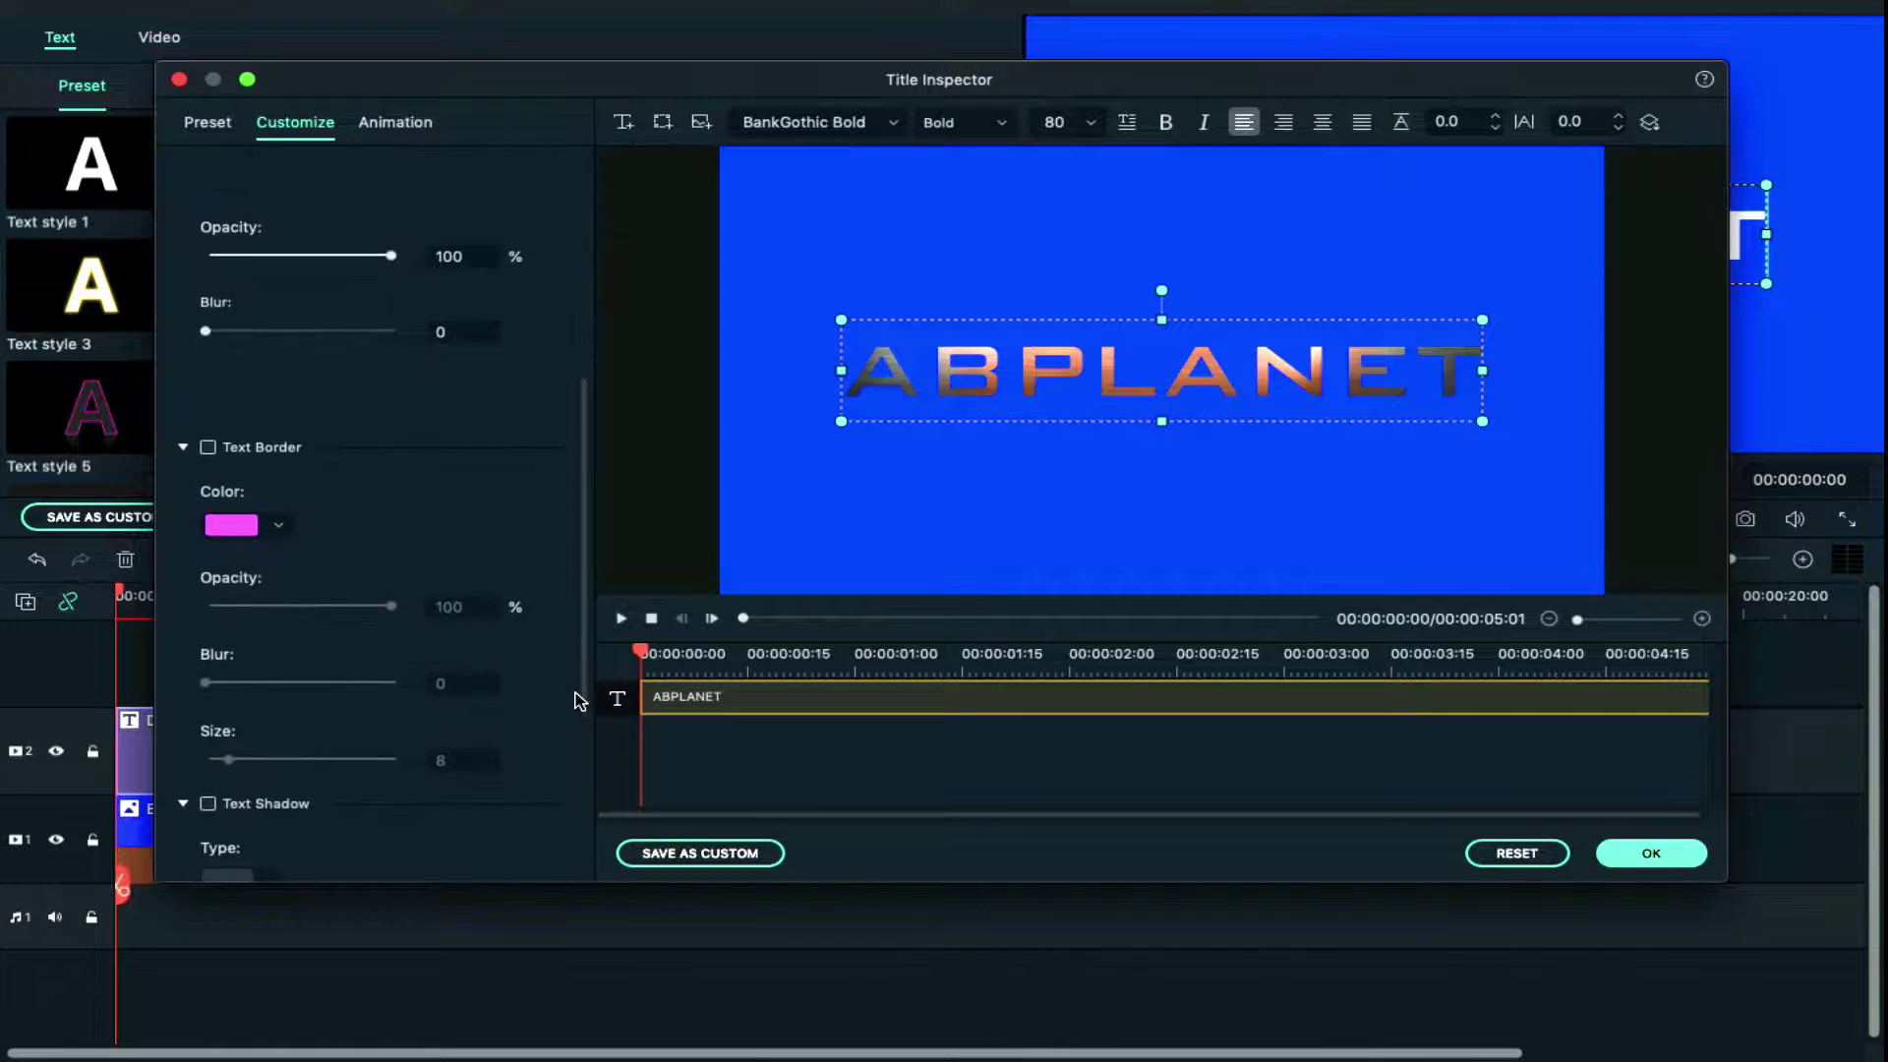
{"action": "left_click", "coordinate": [210, 510]}
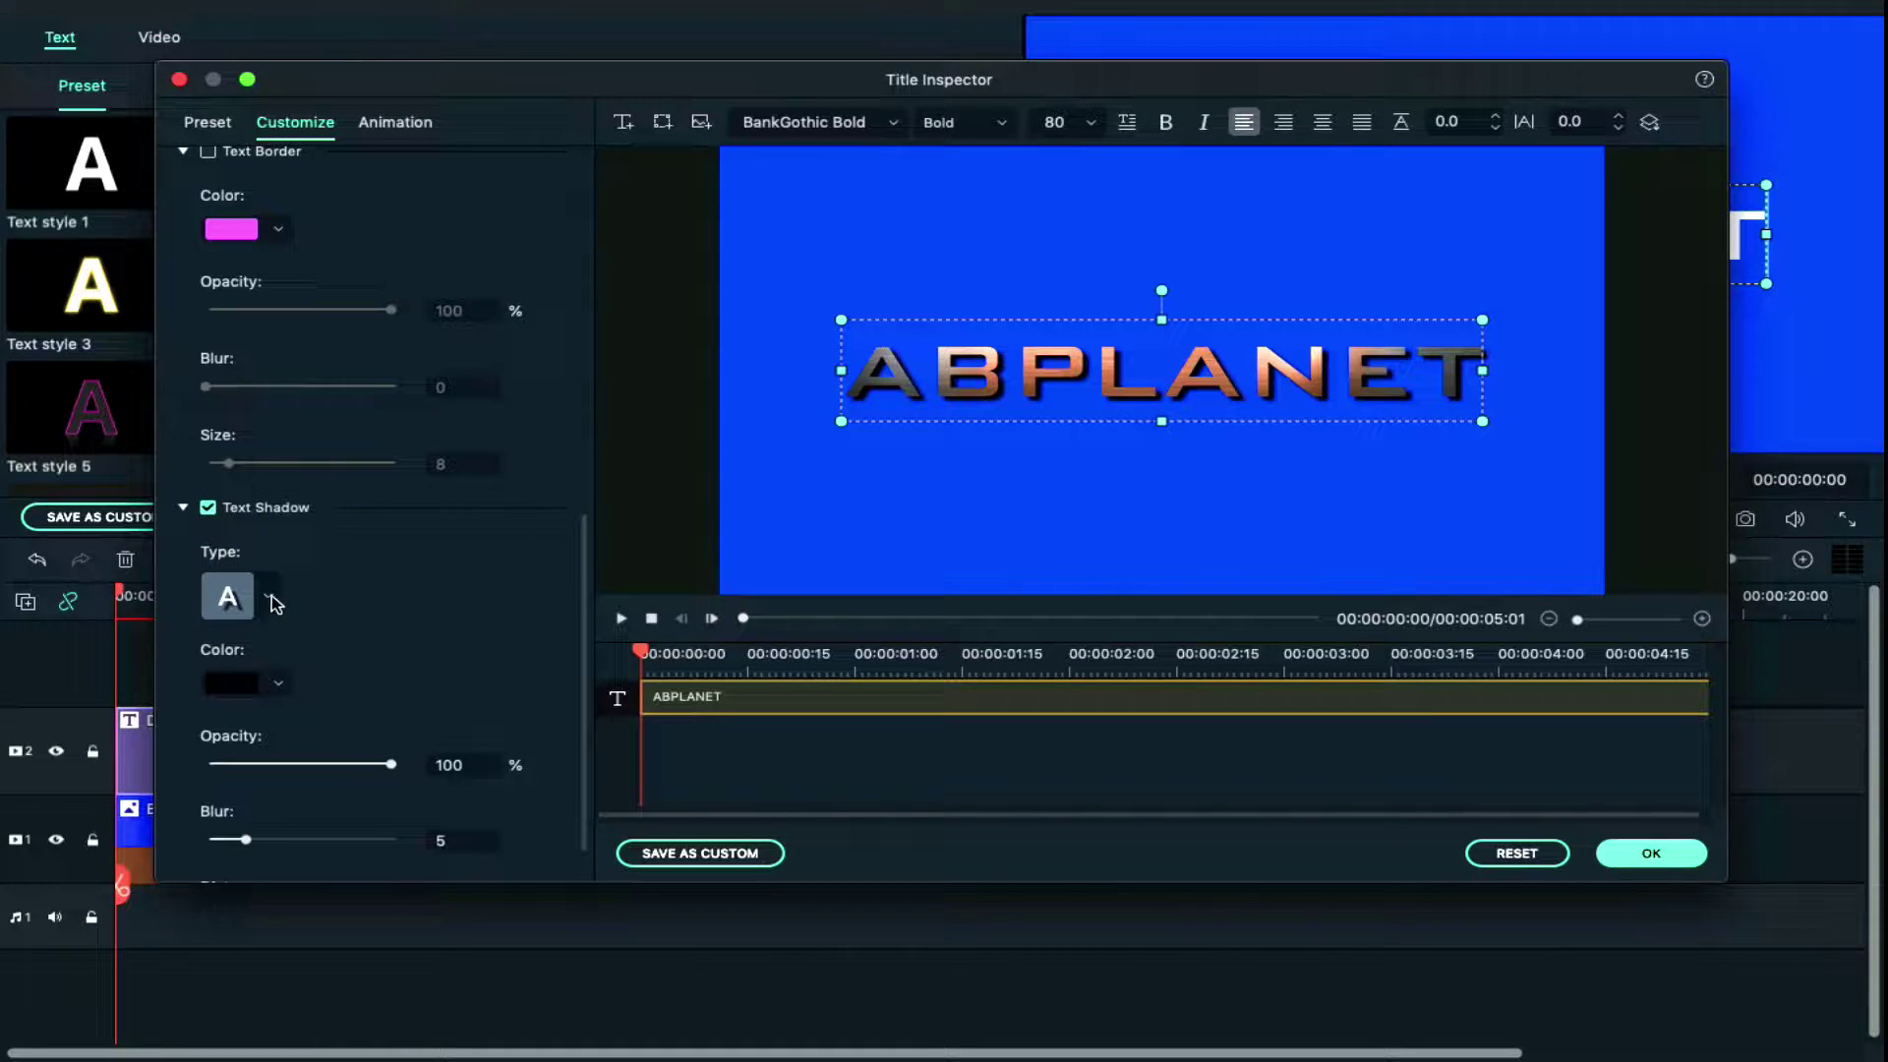
{"action": "scroll", "coordinate": [374, 641], "scroll_direction": "down", "scroll_amount": 2}
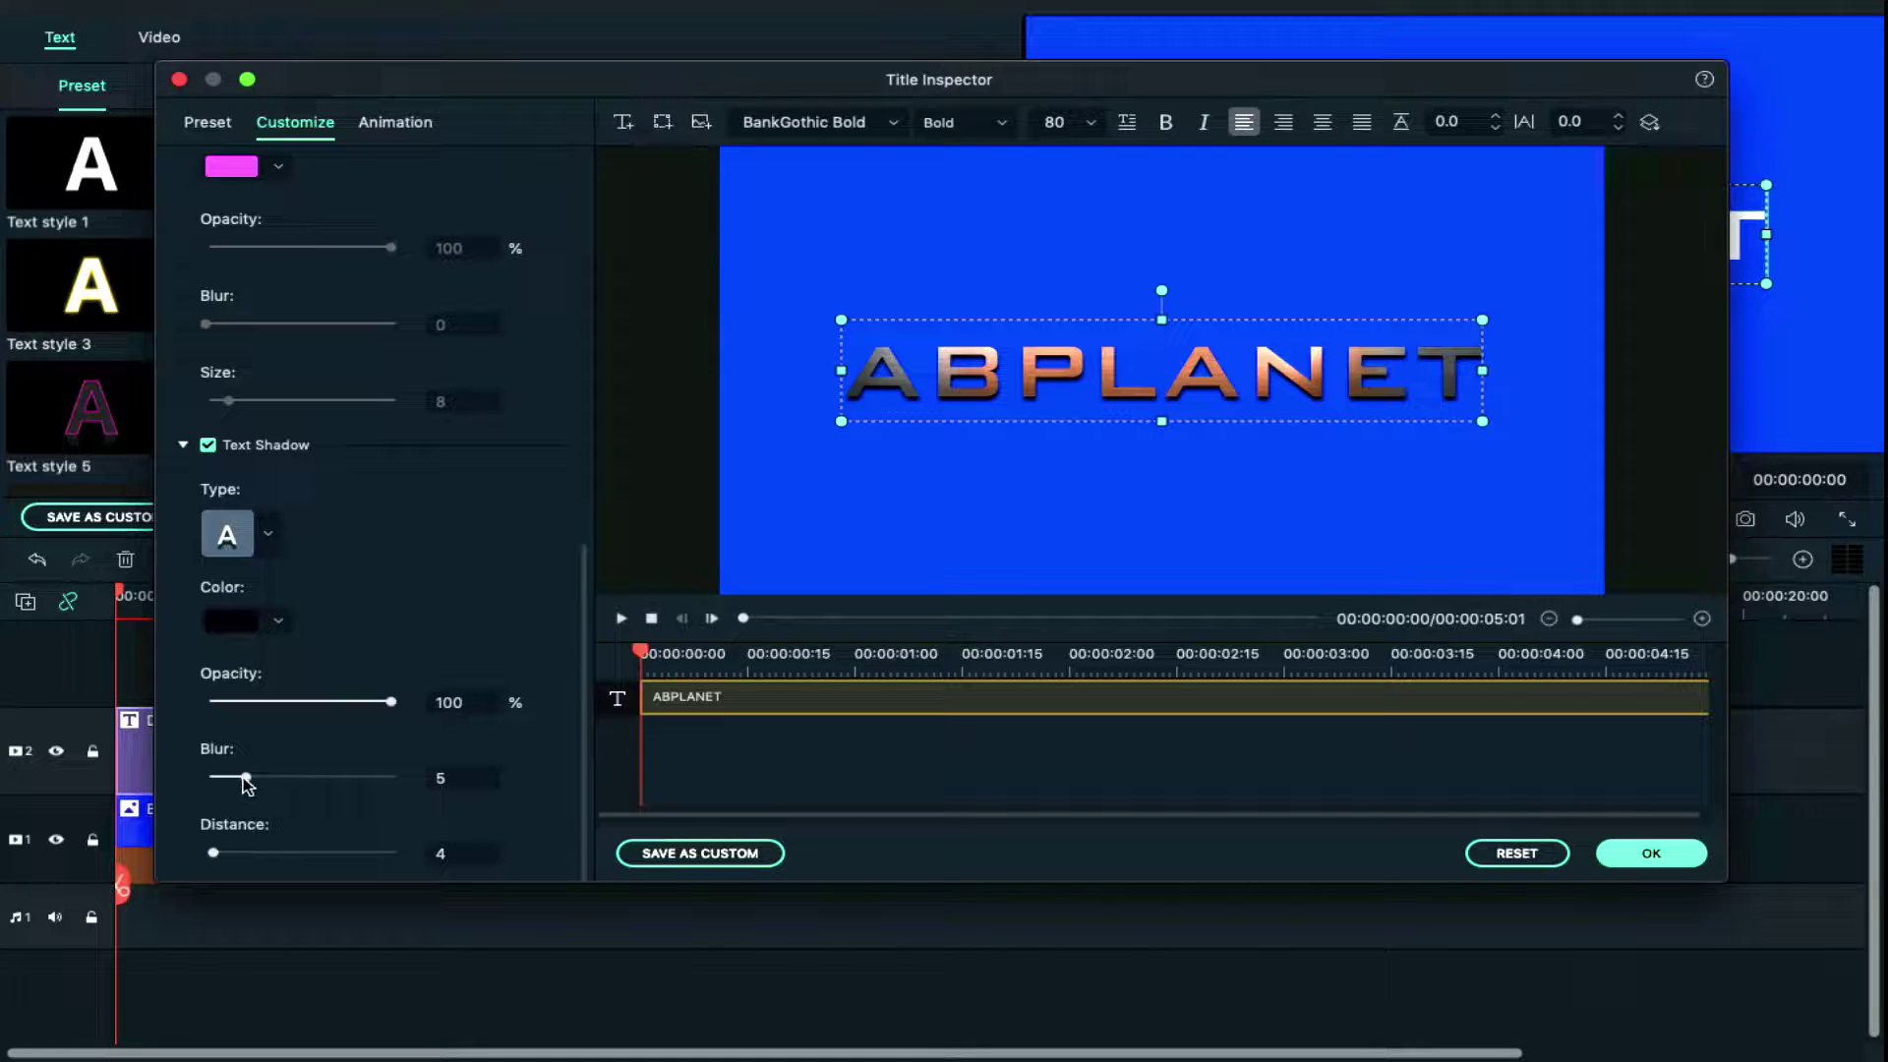
{"action": "left_click_drag", "start_coordinate": [244, 776], "coordinate": [232, 775]}
{"action": "left_click", "coordinate": [1632, 856]}
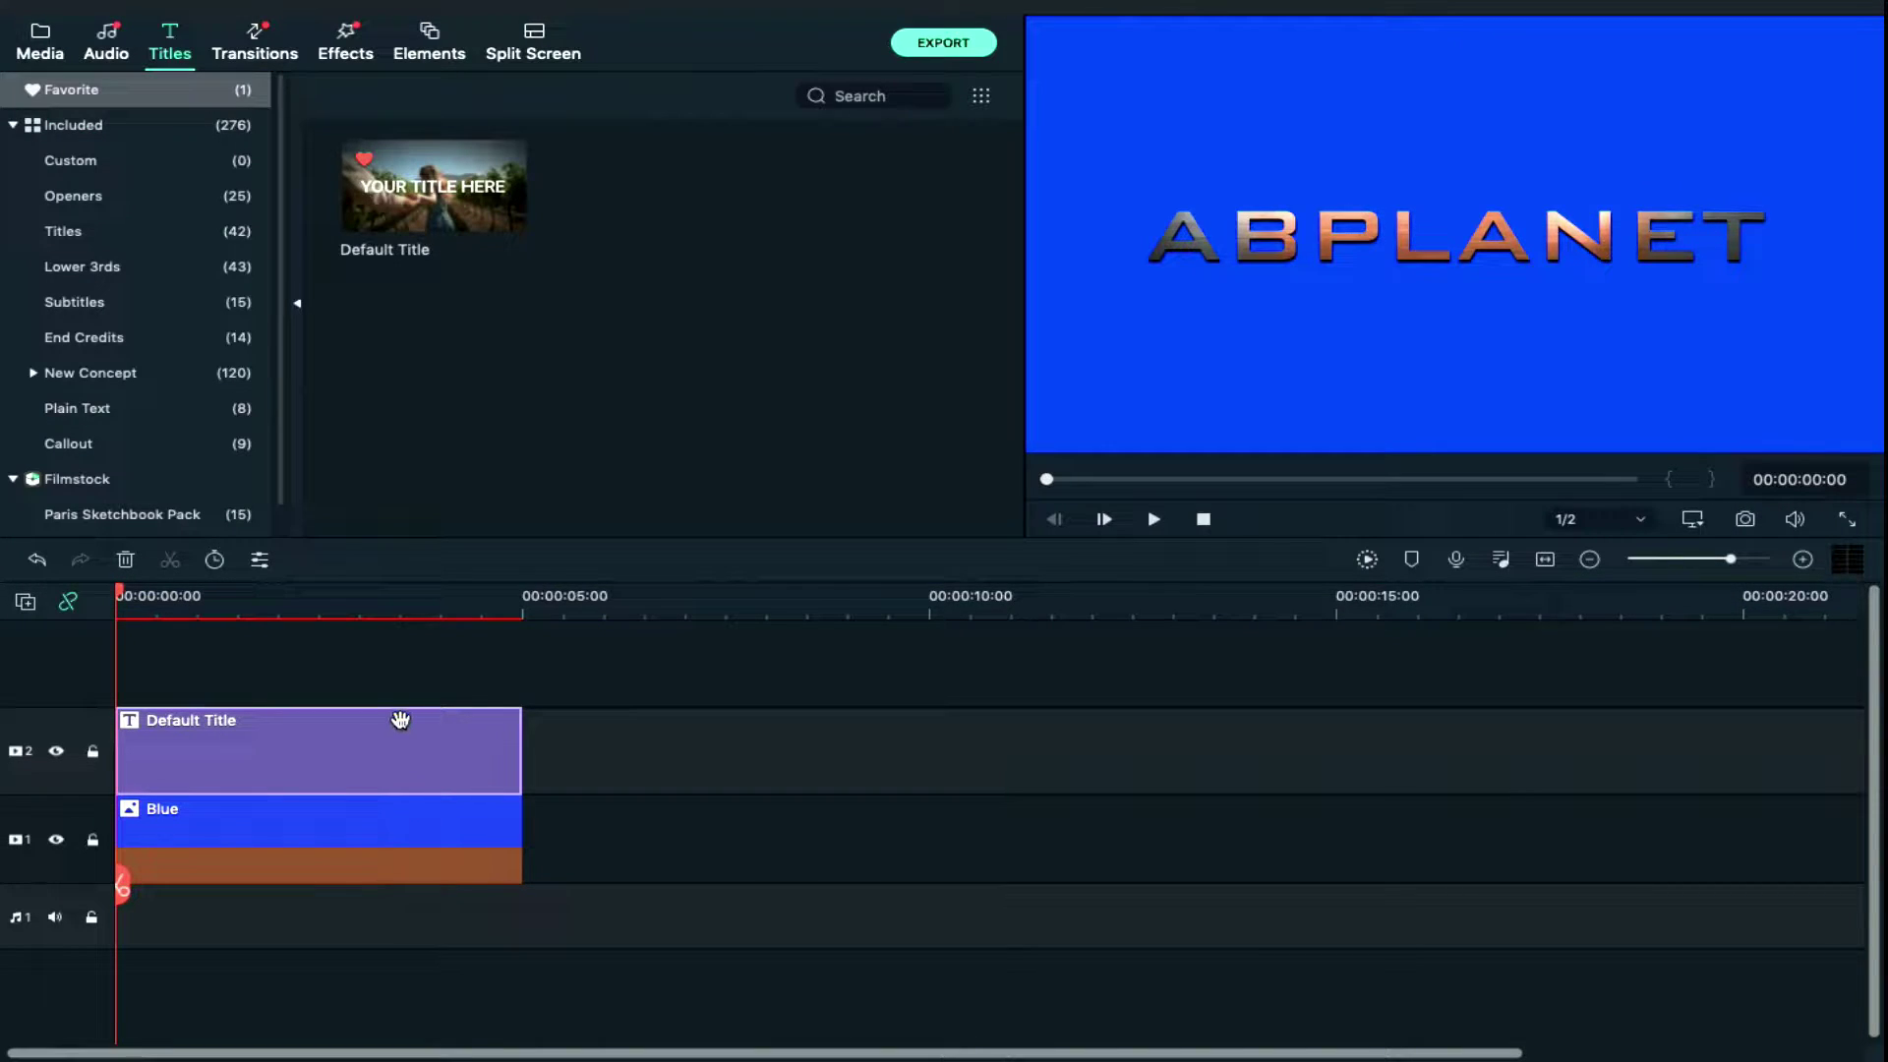
Paste a copy of the title right after the first one and extend the Blue background clip to 00:00:10:00
{"action": "left_click", "coordinate": [400, 720]}
{"action": "left_click", "coordinate": [520, 604]}
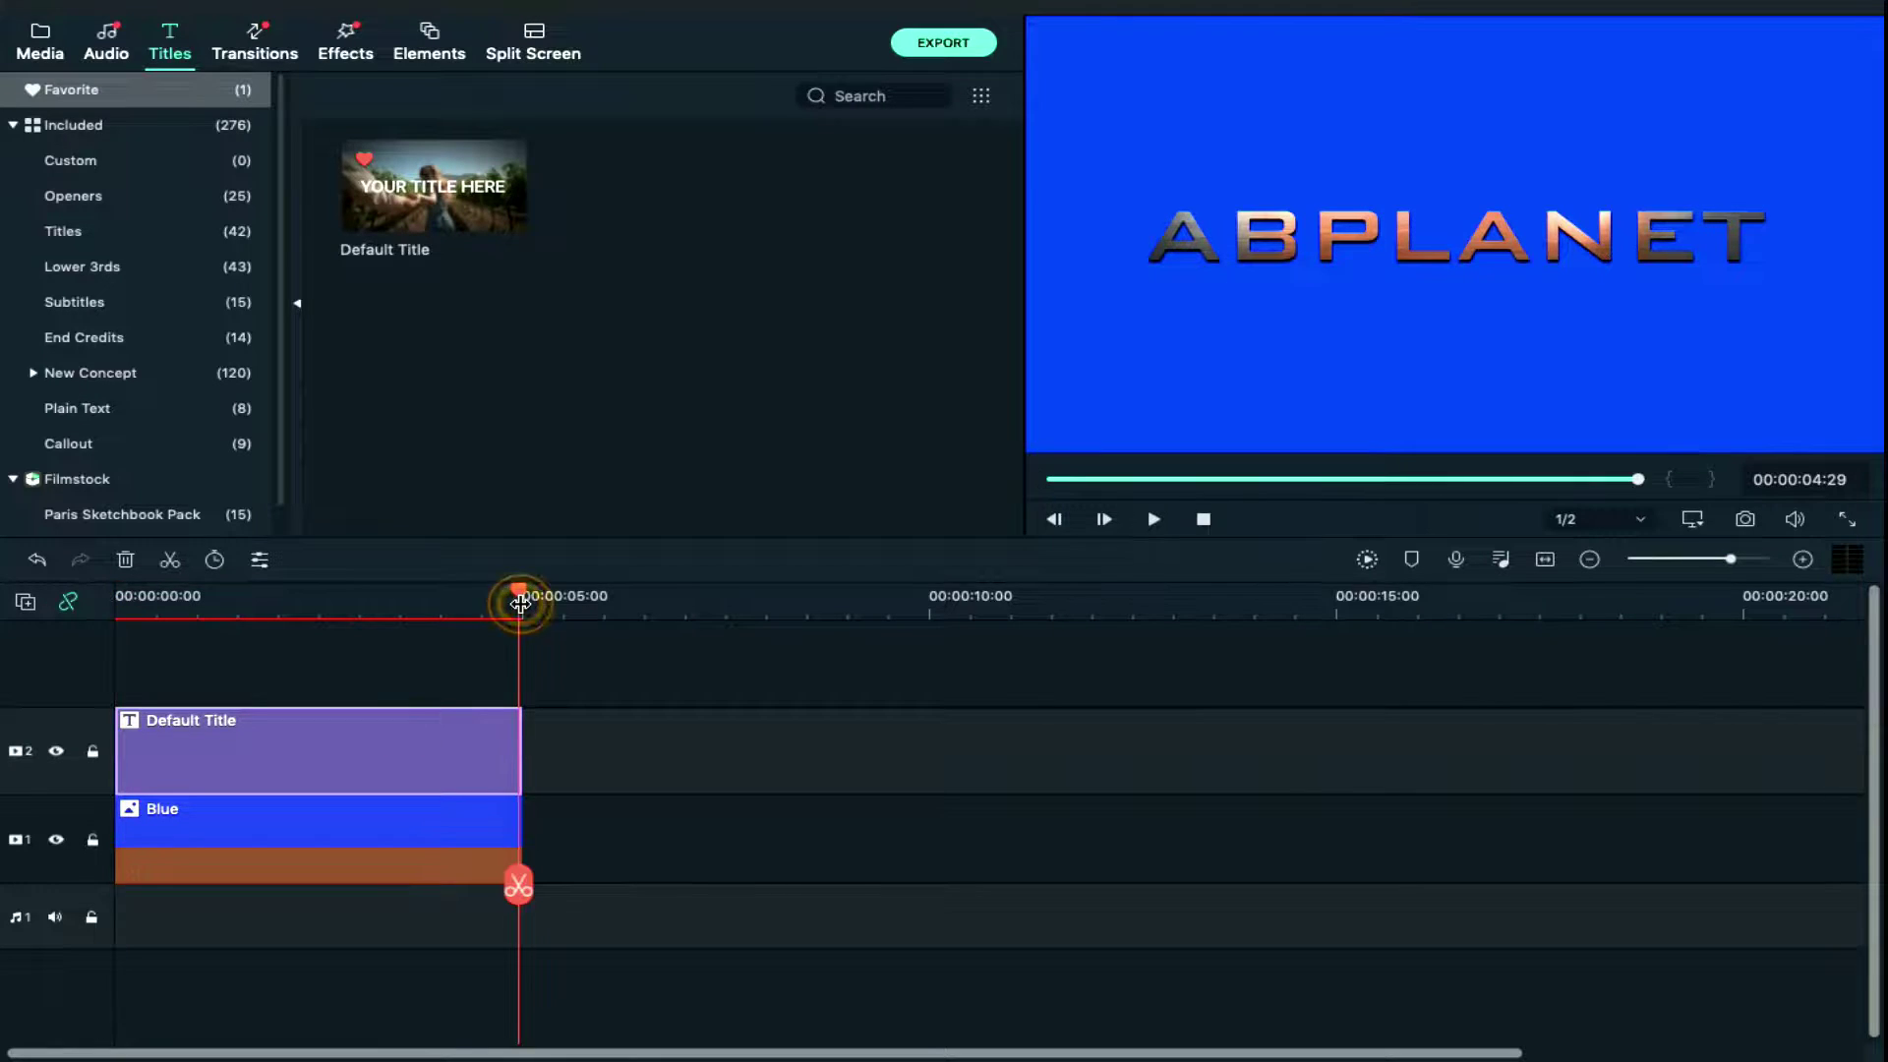
{"action": "key", "text": "ctrl+v"}
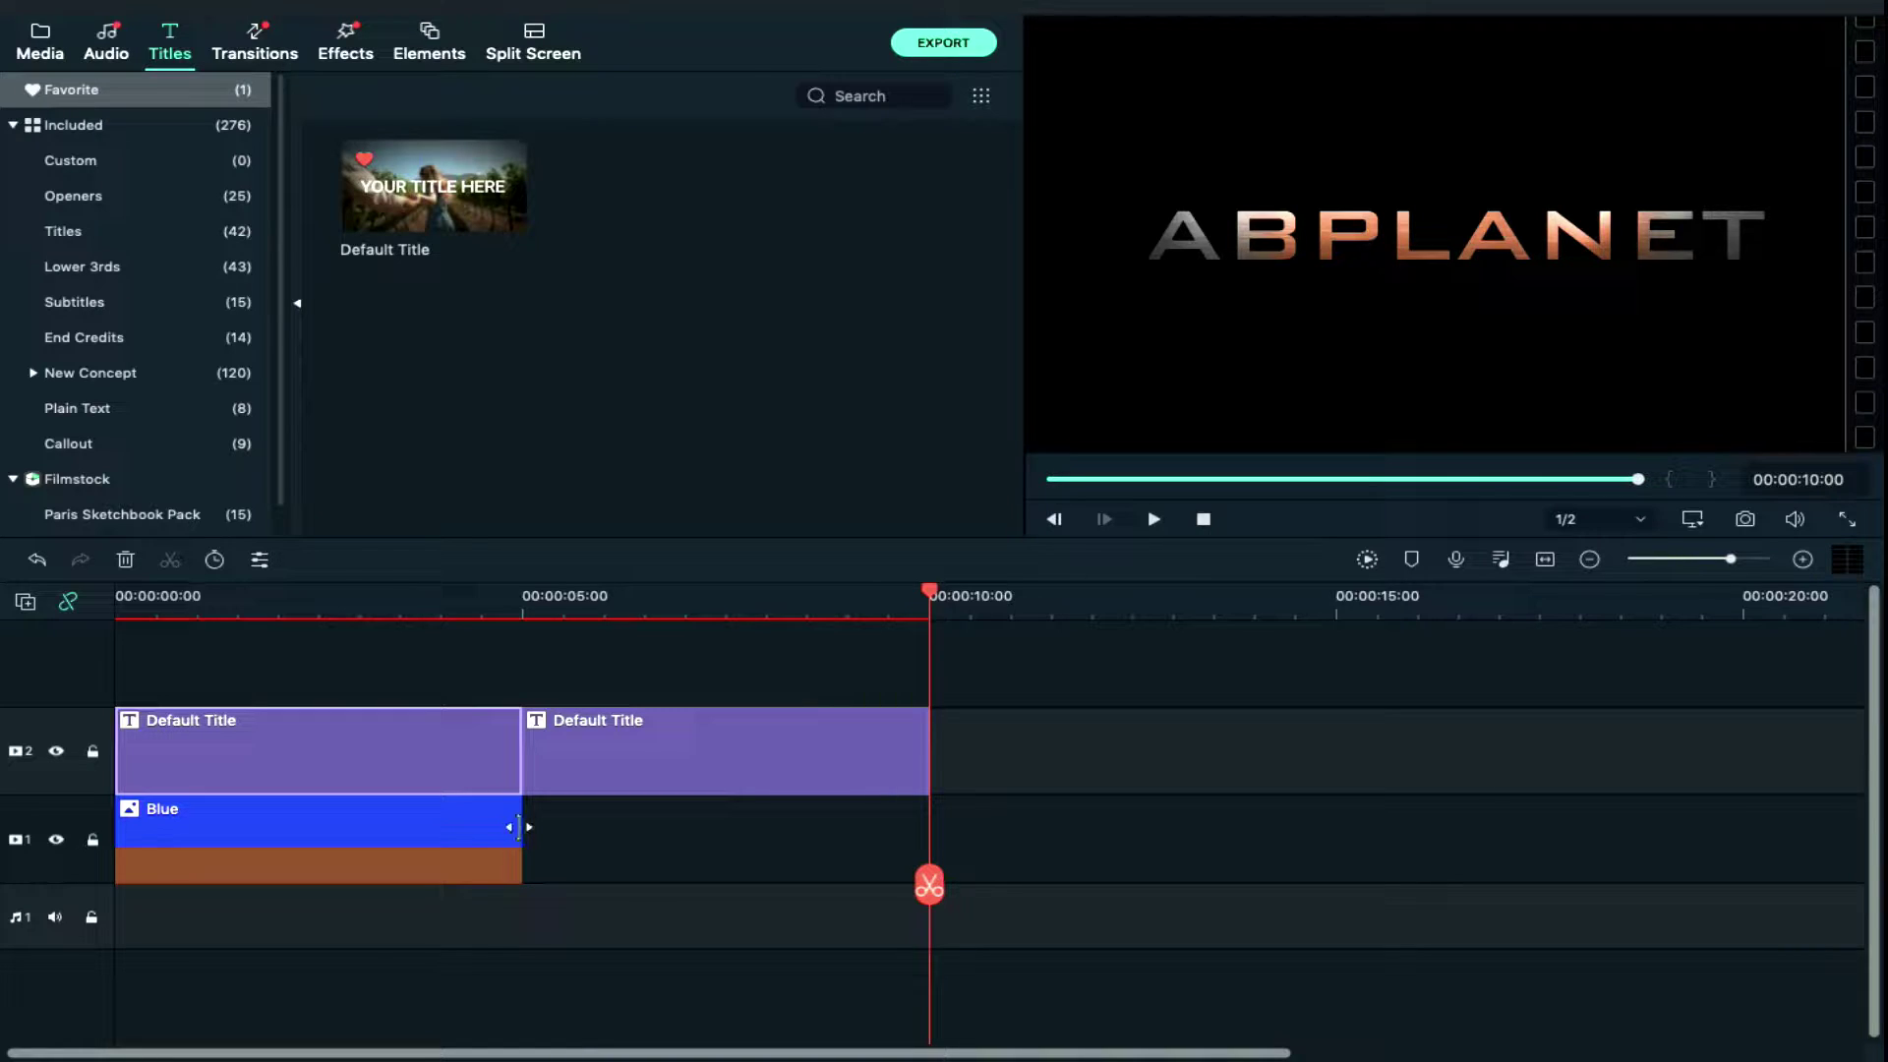
{"action": "left_click_drag", "start_coordinate": [519, 826], "coordinate": [929, 821]}
Replace the text of the second title clip with DARKVISION
{"action": "left_click", "coordinate": [769, 733]}
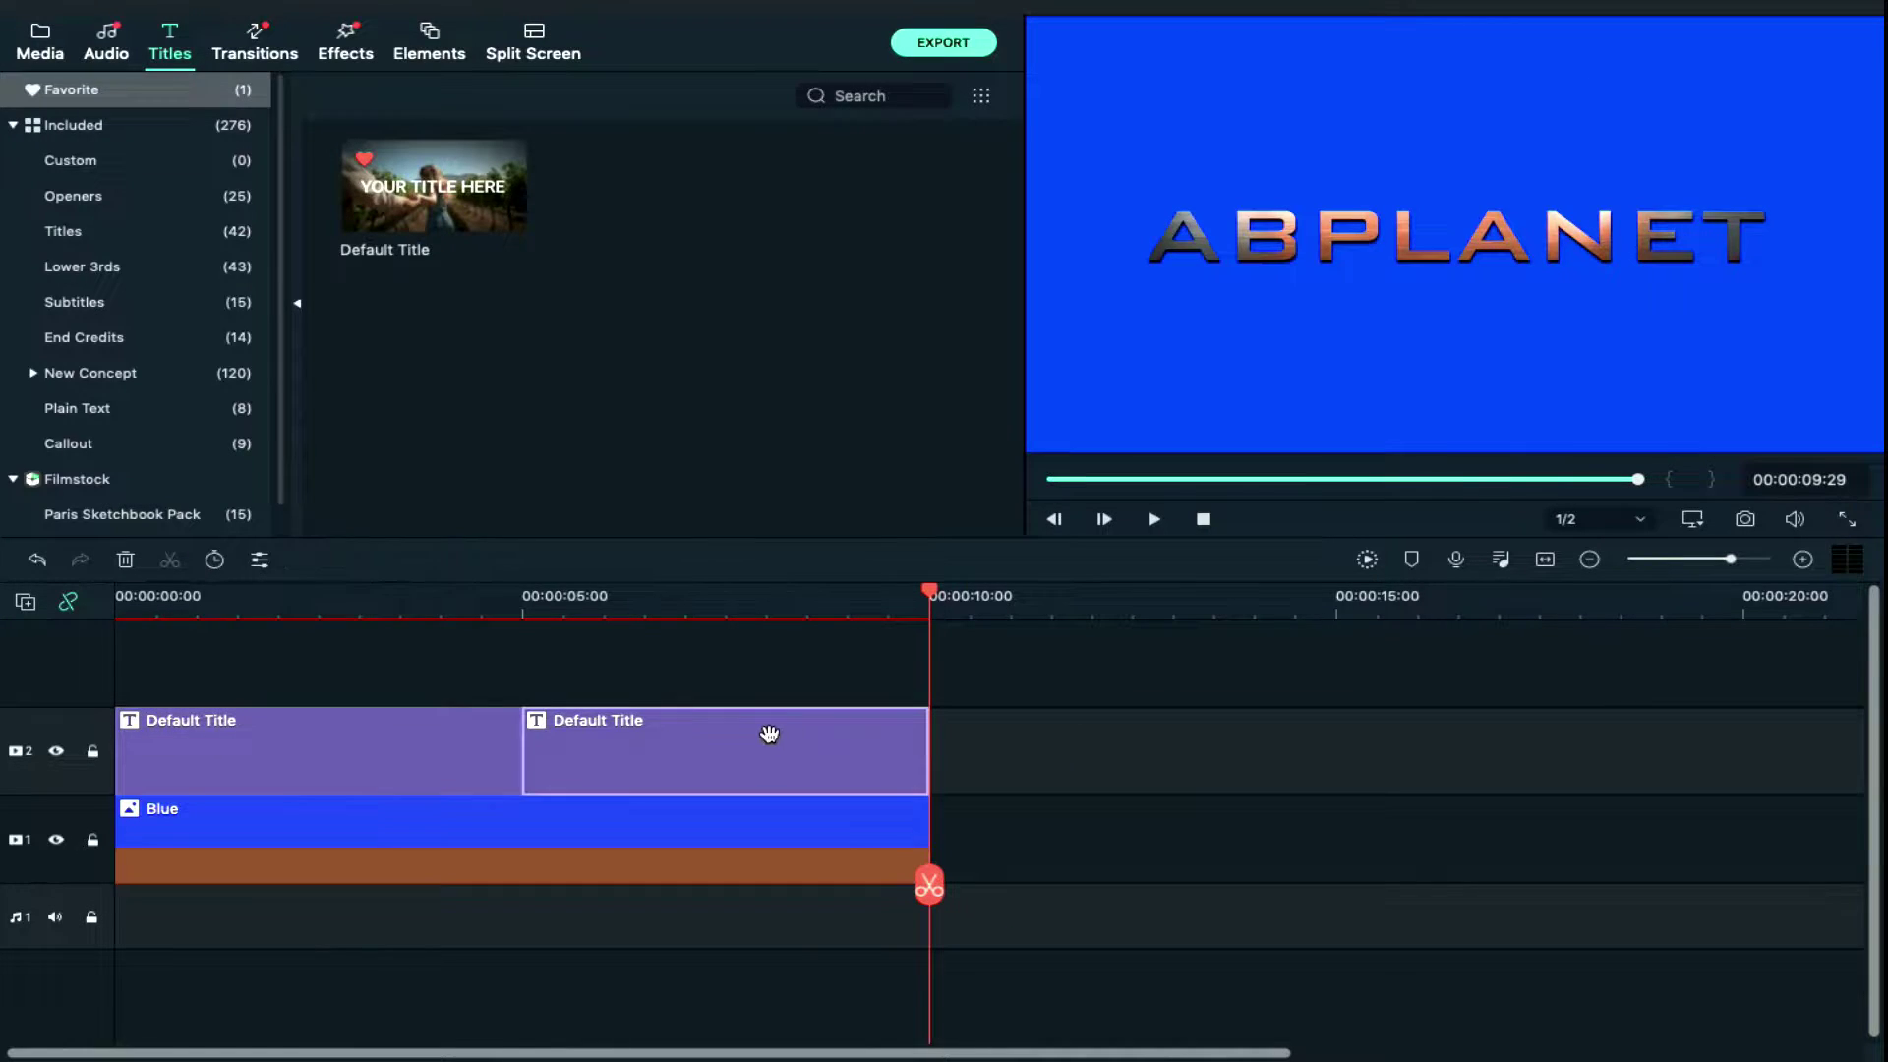
{"action": "double_click", "coordinate": [768, 733]}
{"action": "left_click", "coordinate": [570, 204]}
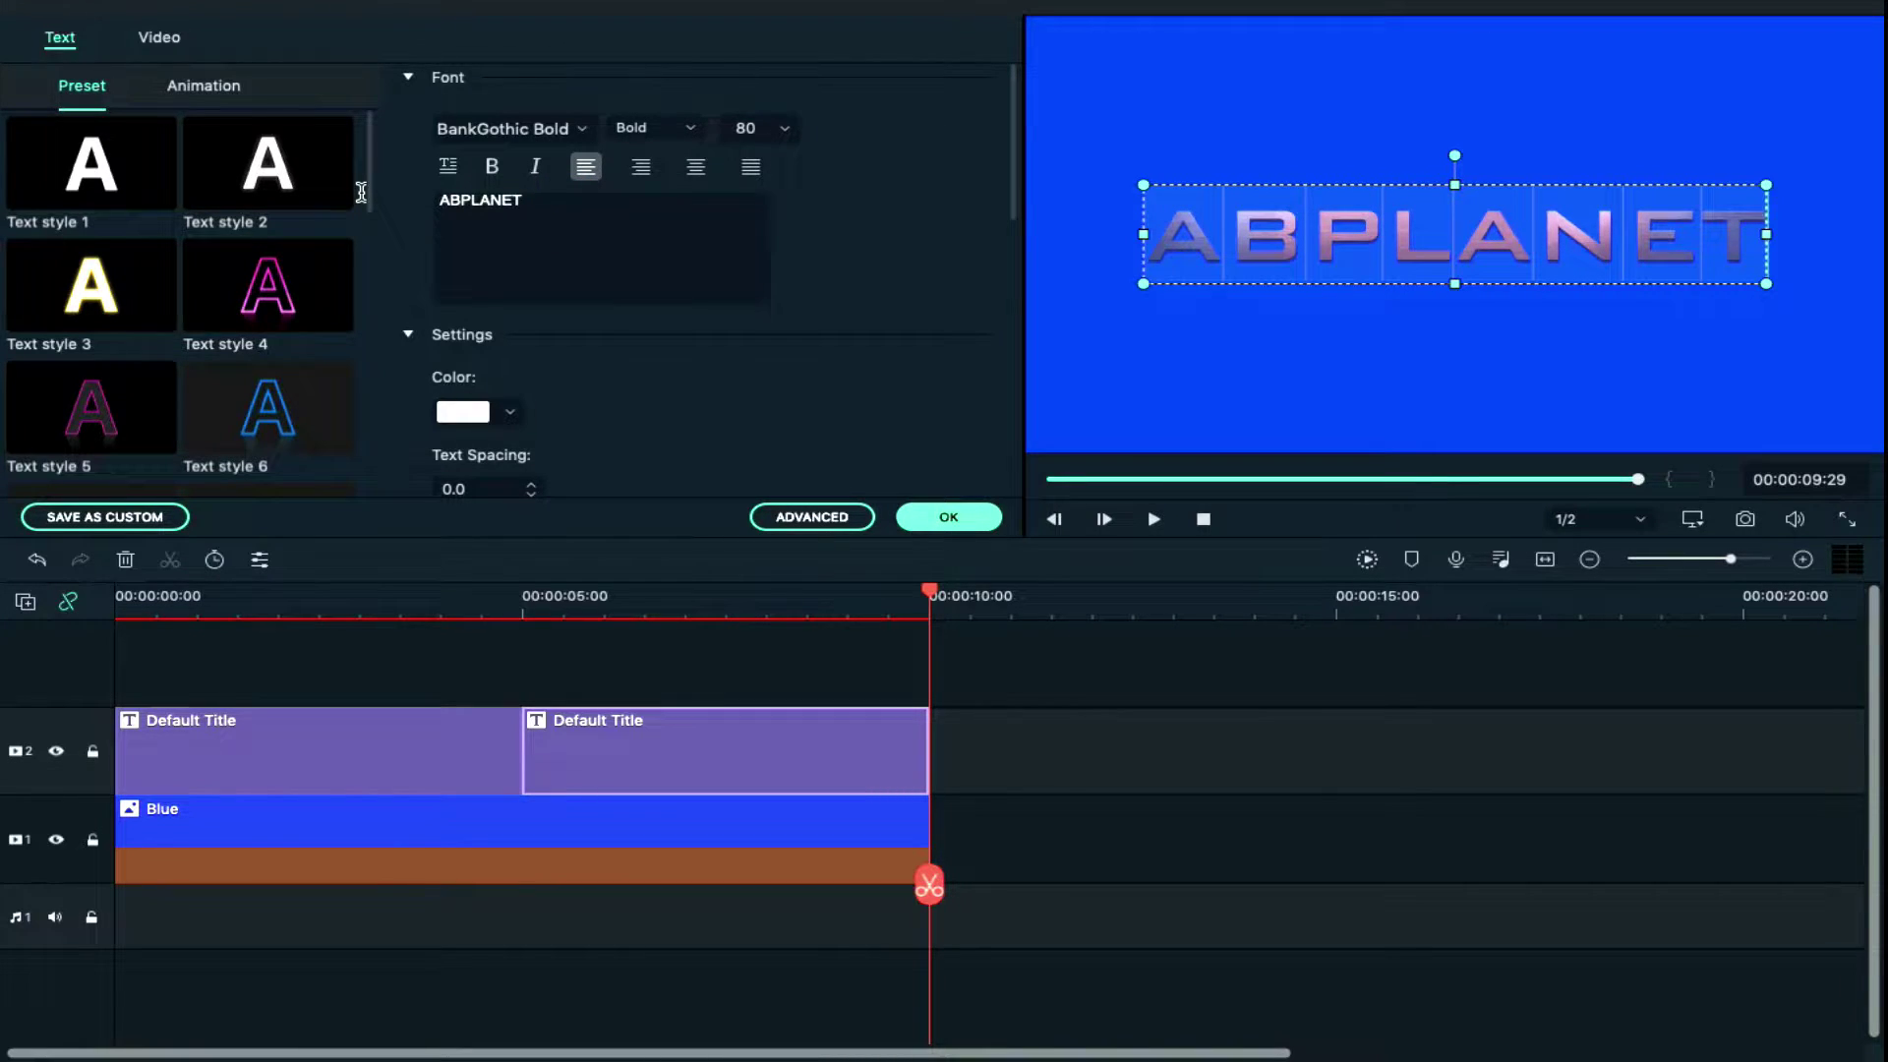
{"action": "type", "text": "DARK"}
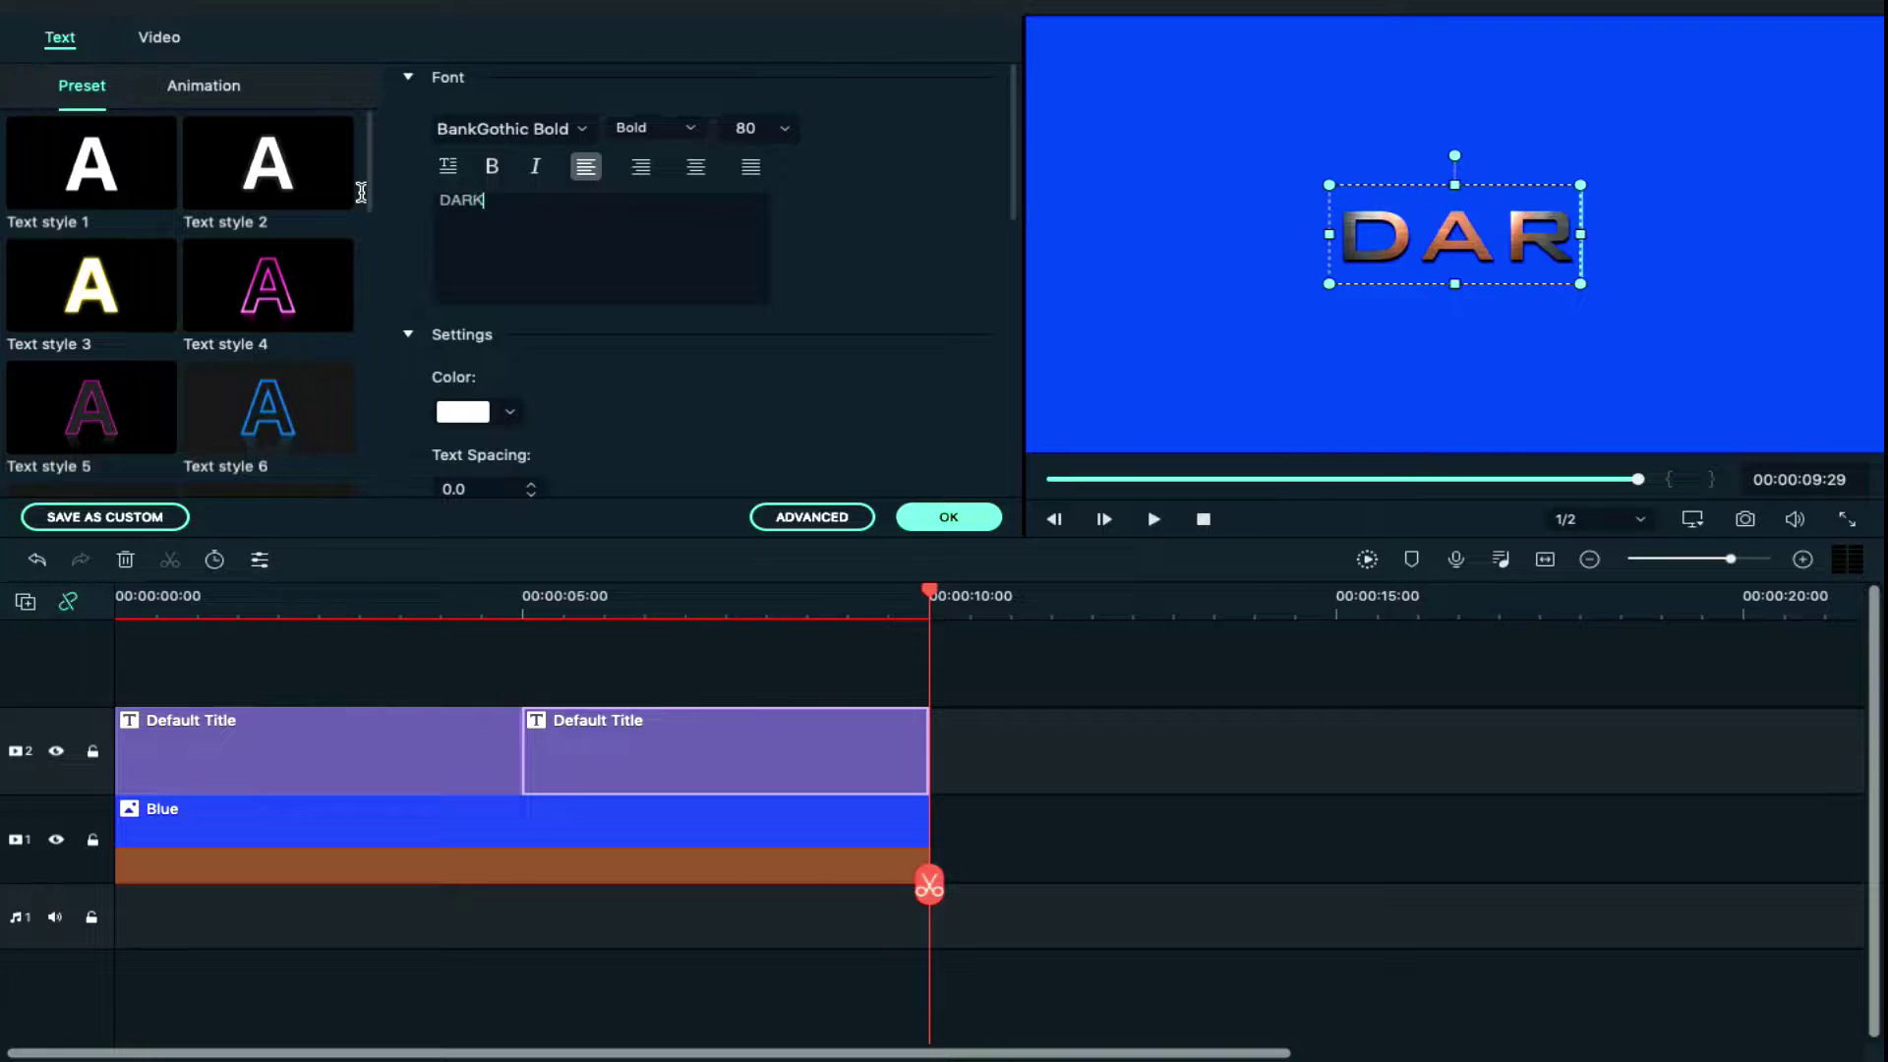
{"action": "type", "text": "VISION"}
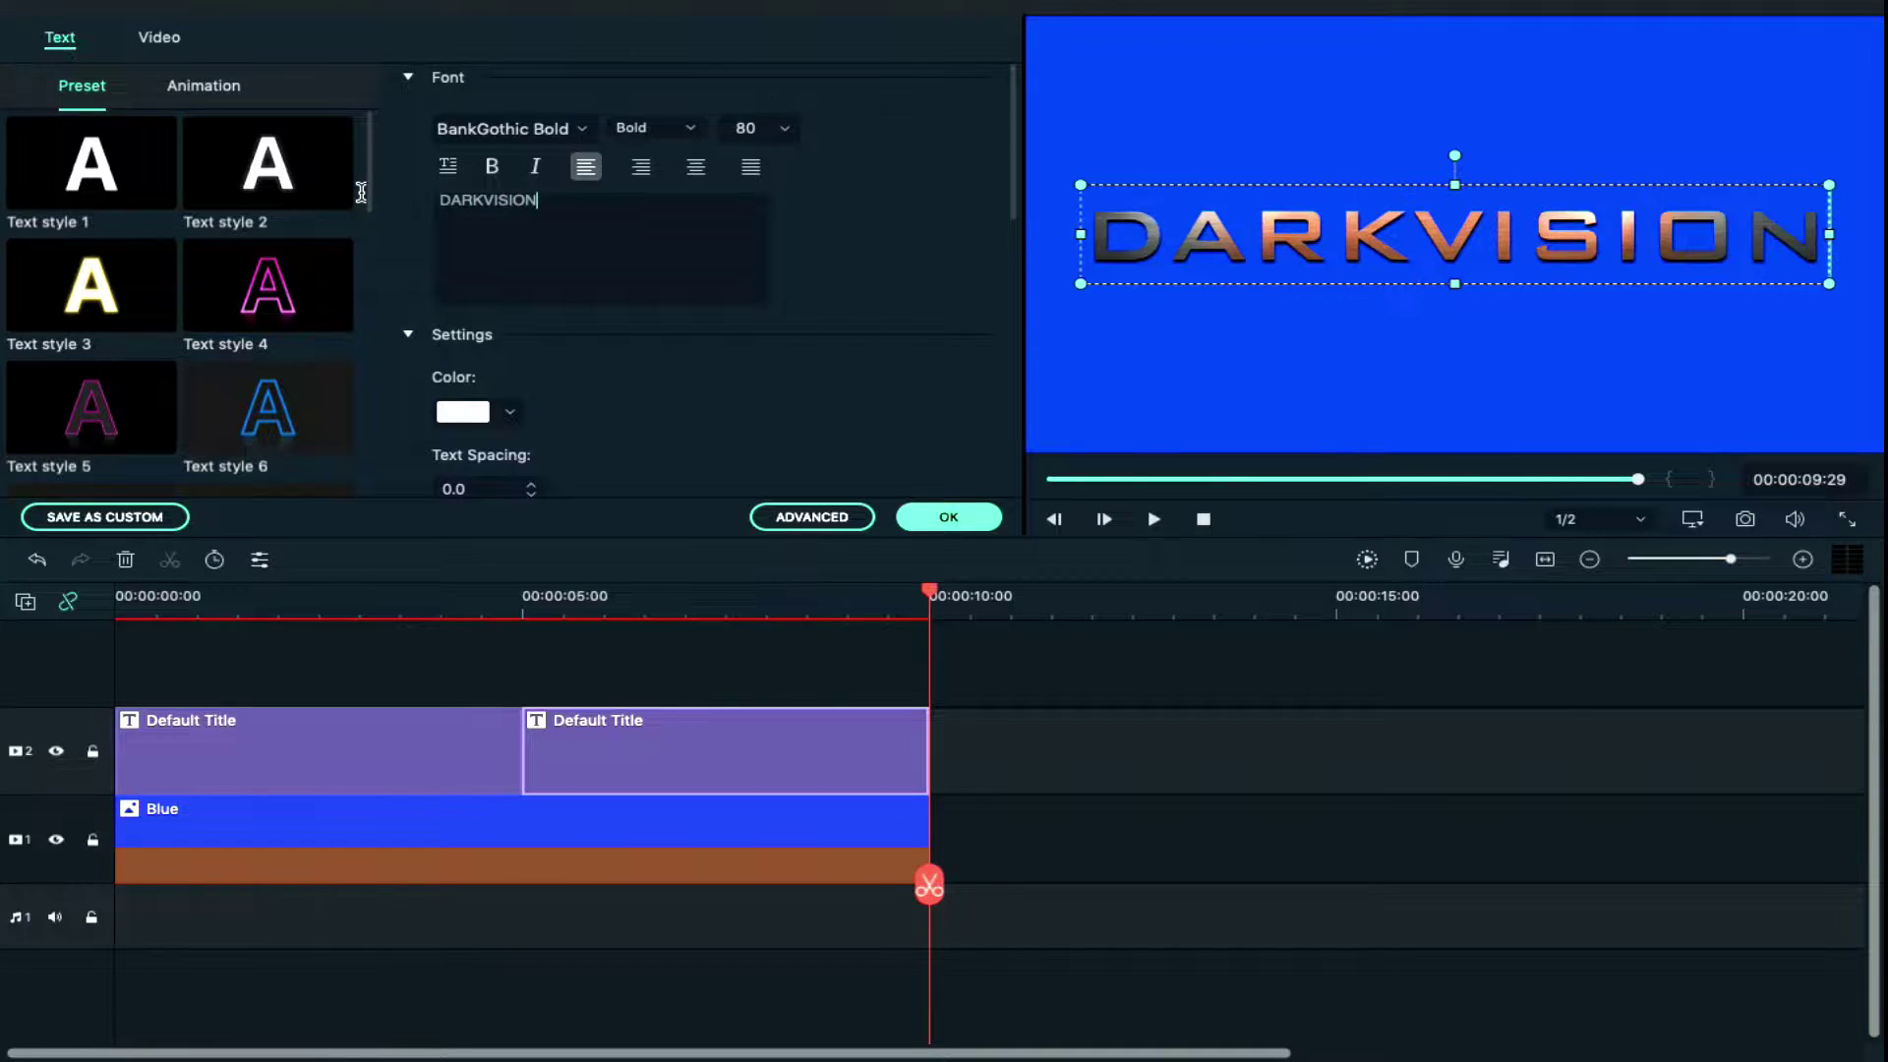
Replace the DARKVISION title's fill image with Untitled-3.jpg and apply the title settings
{"action": "left_click", "coordinate": [805, 522]}
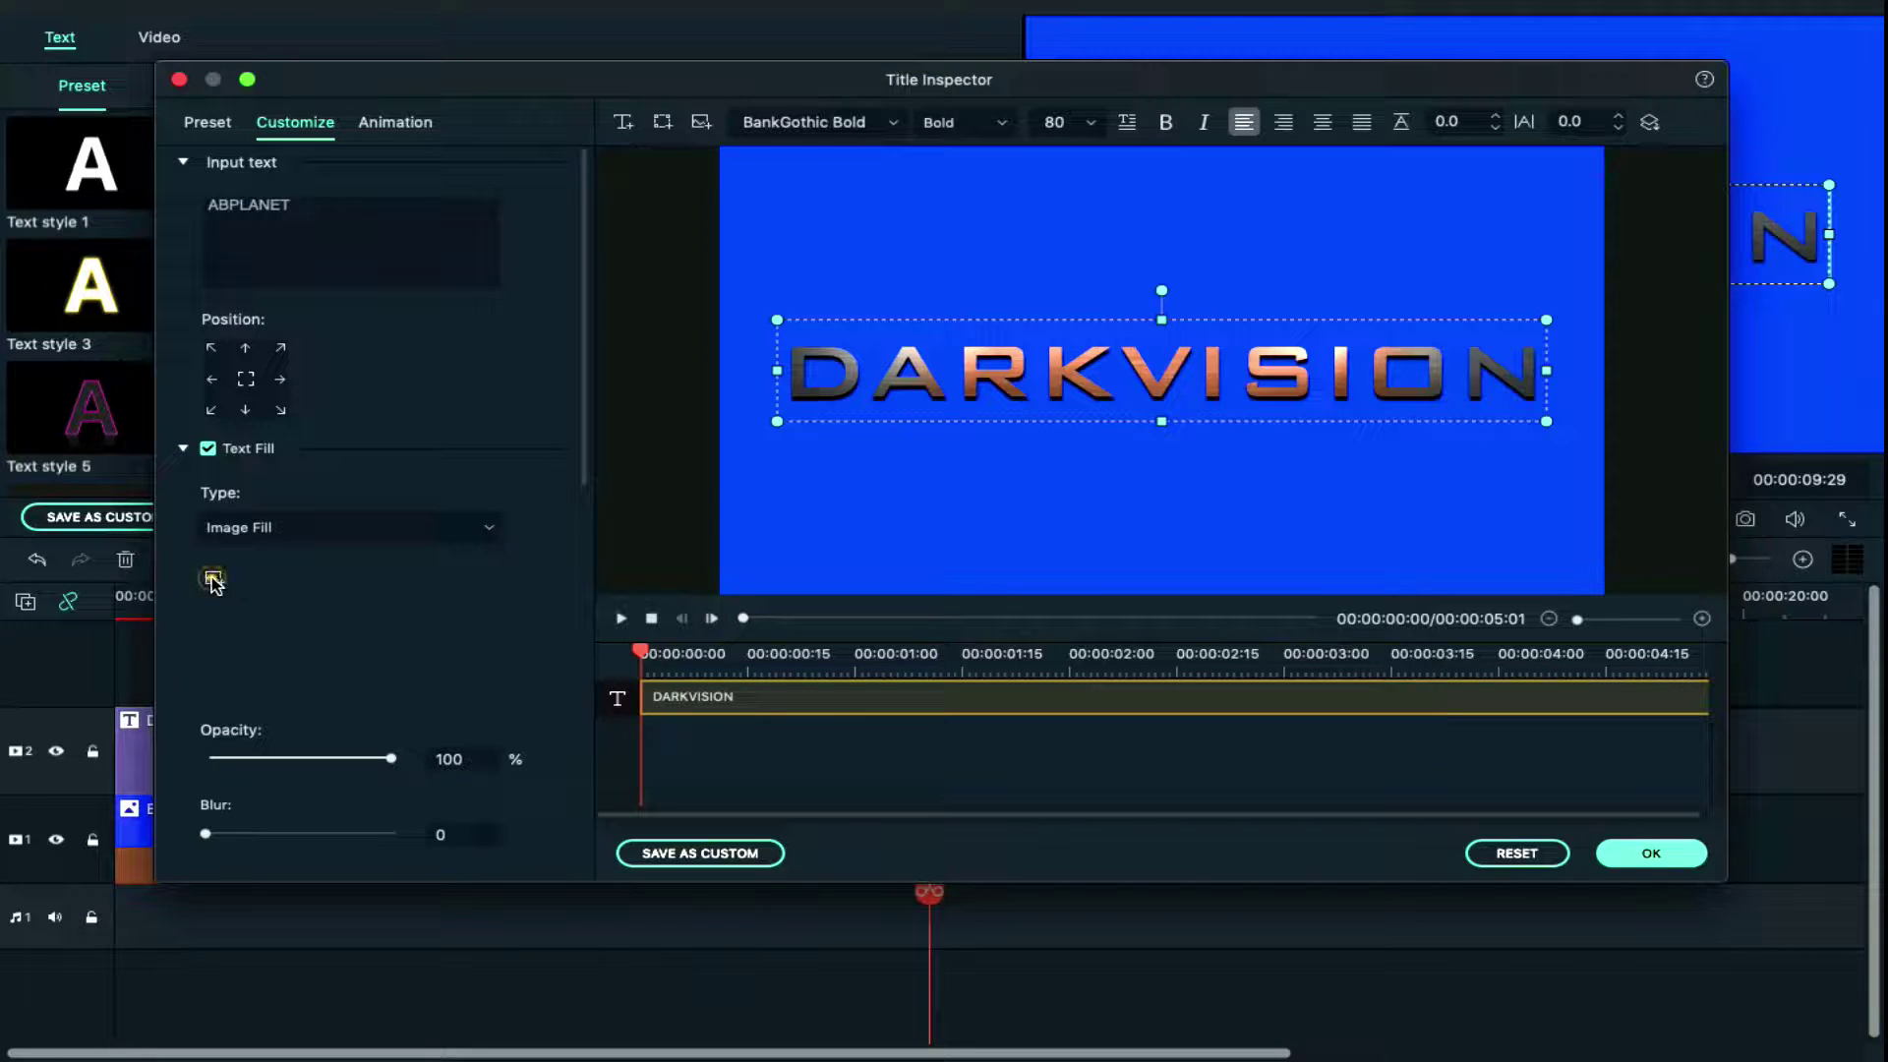
{"action": "left_click", "coordinate": [213, 579]}
{"action": "left_click", "coordinate": [1043, 339]}
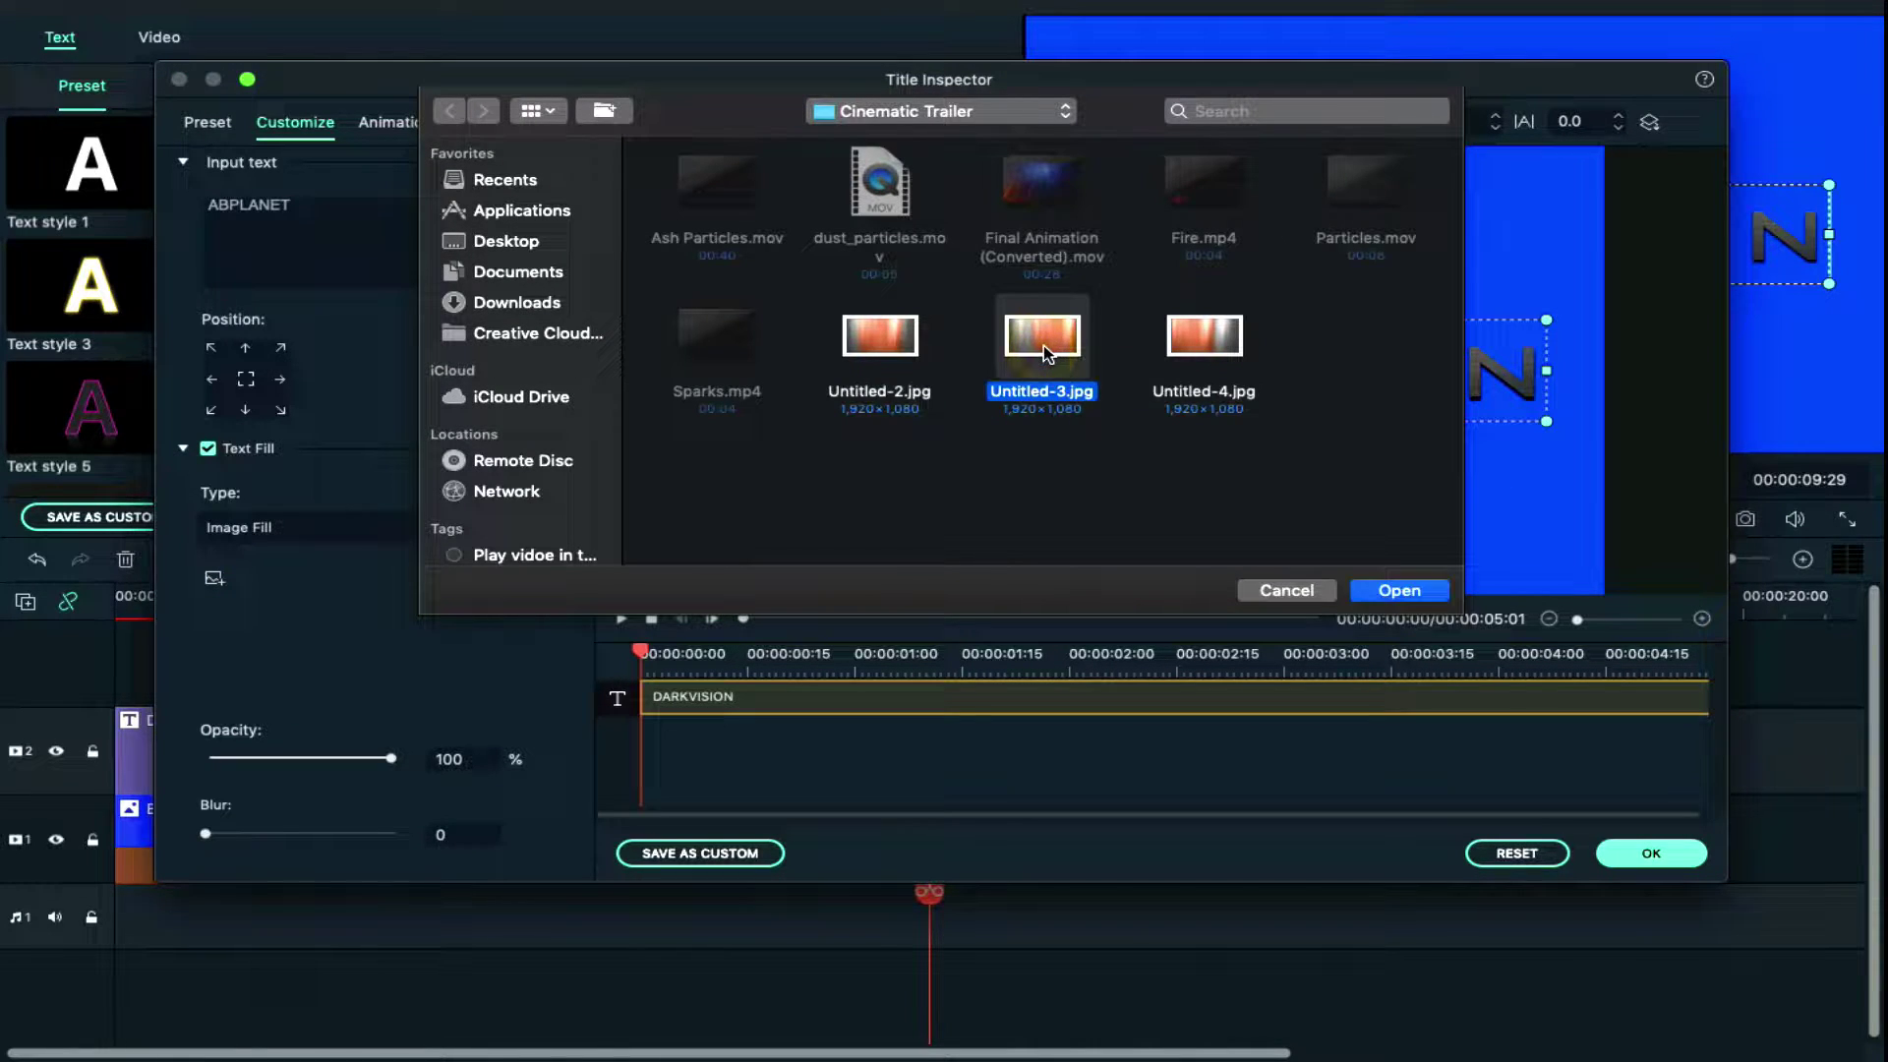
{"action": "double_click", "coordinate": [1044, 349]}
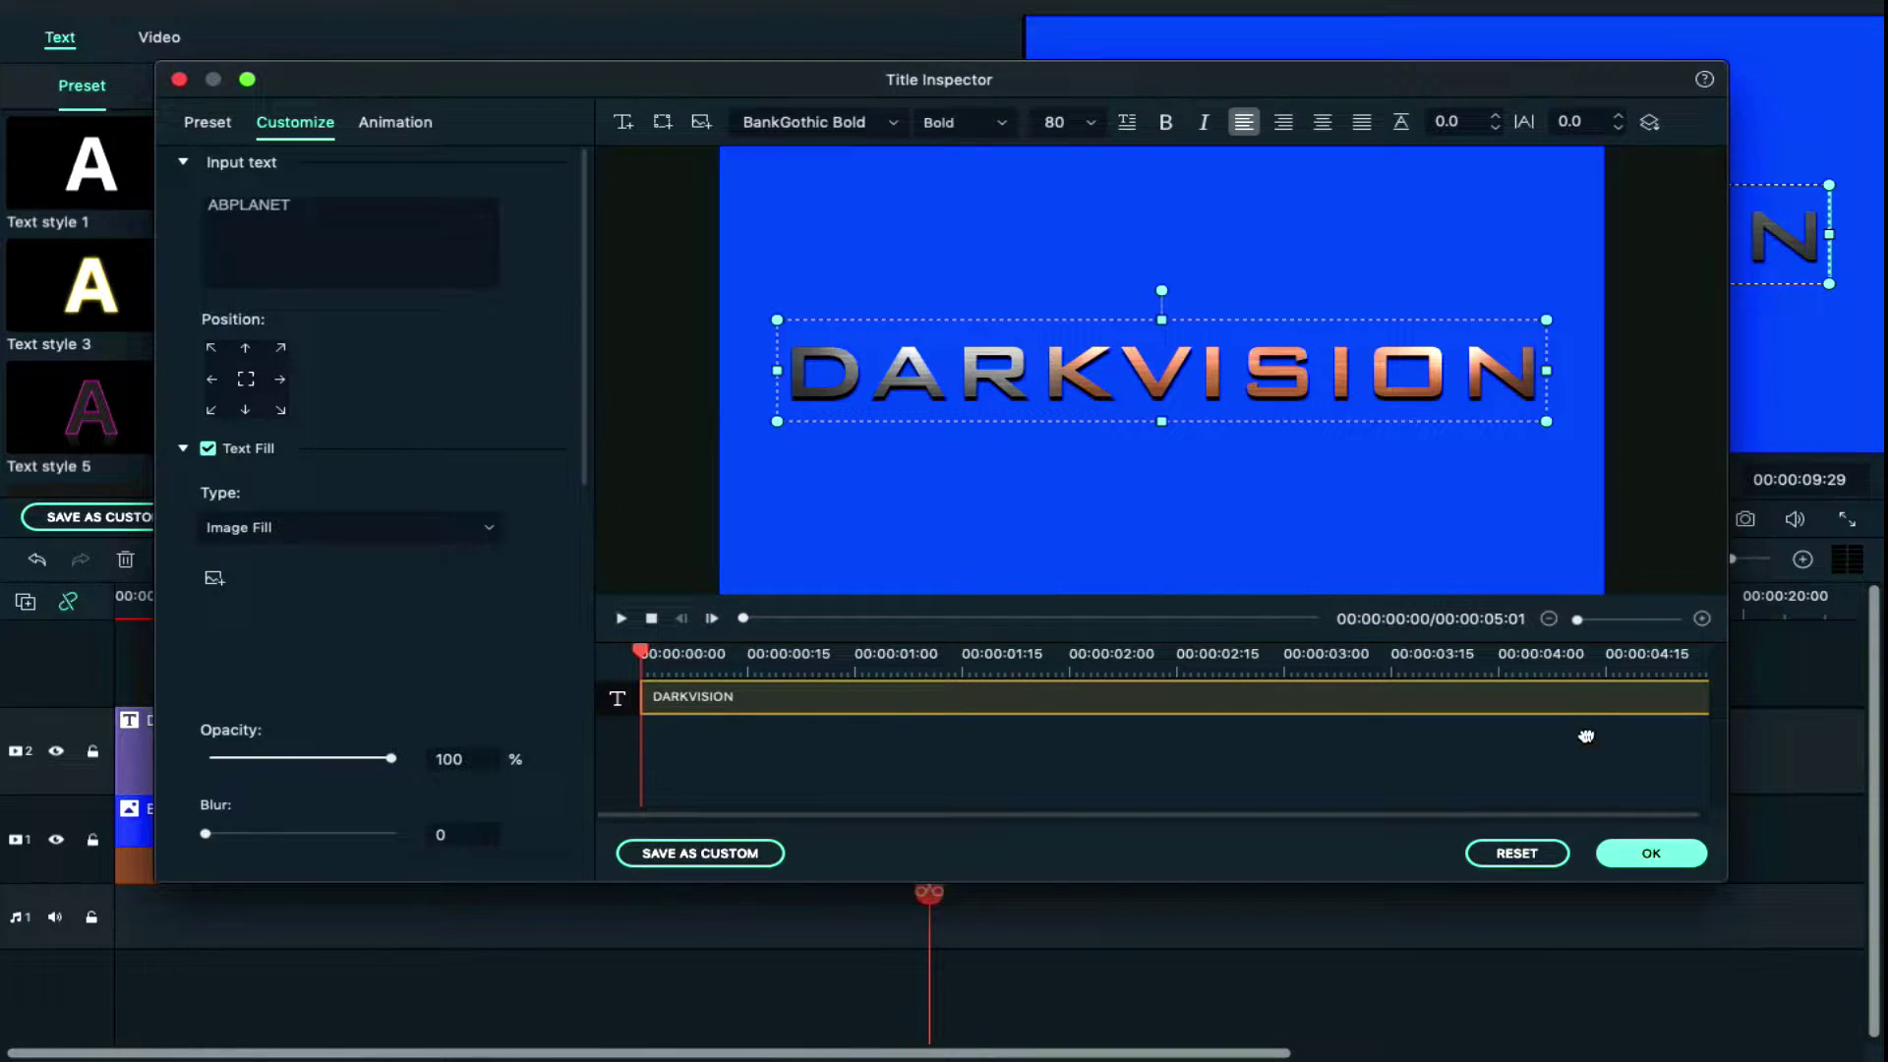
{"action": "left_click", "coordinate": [1632, 847]}
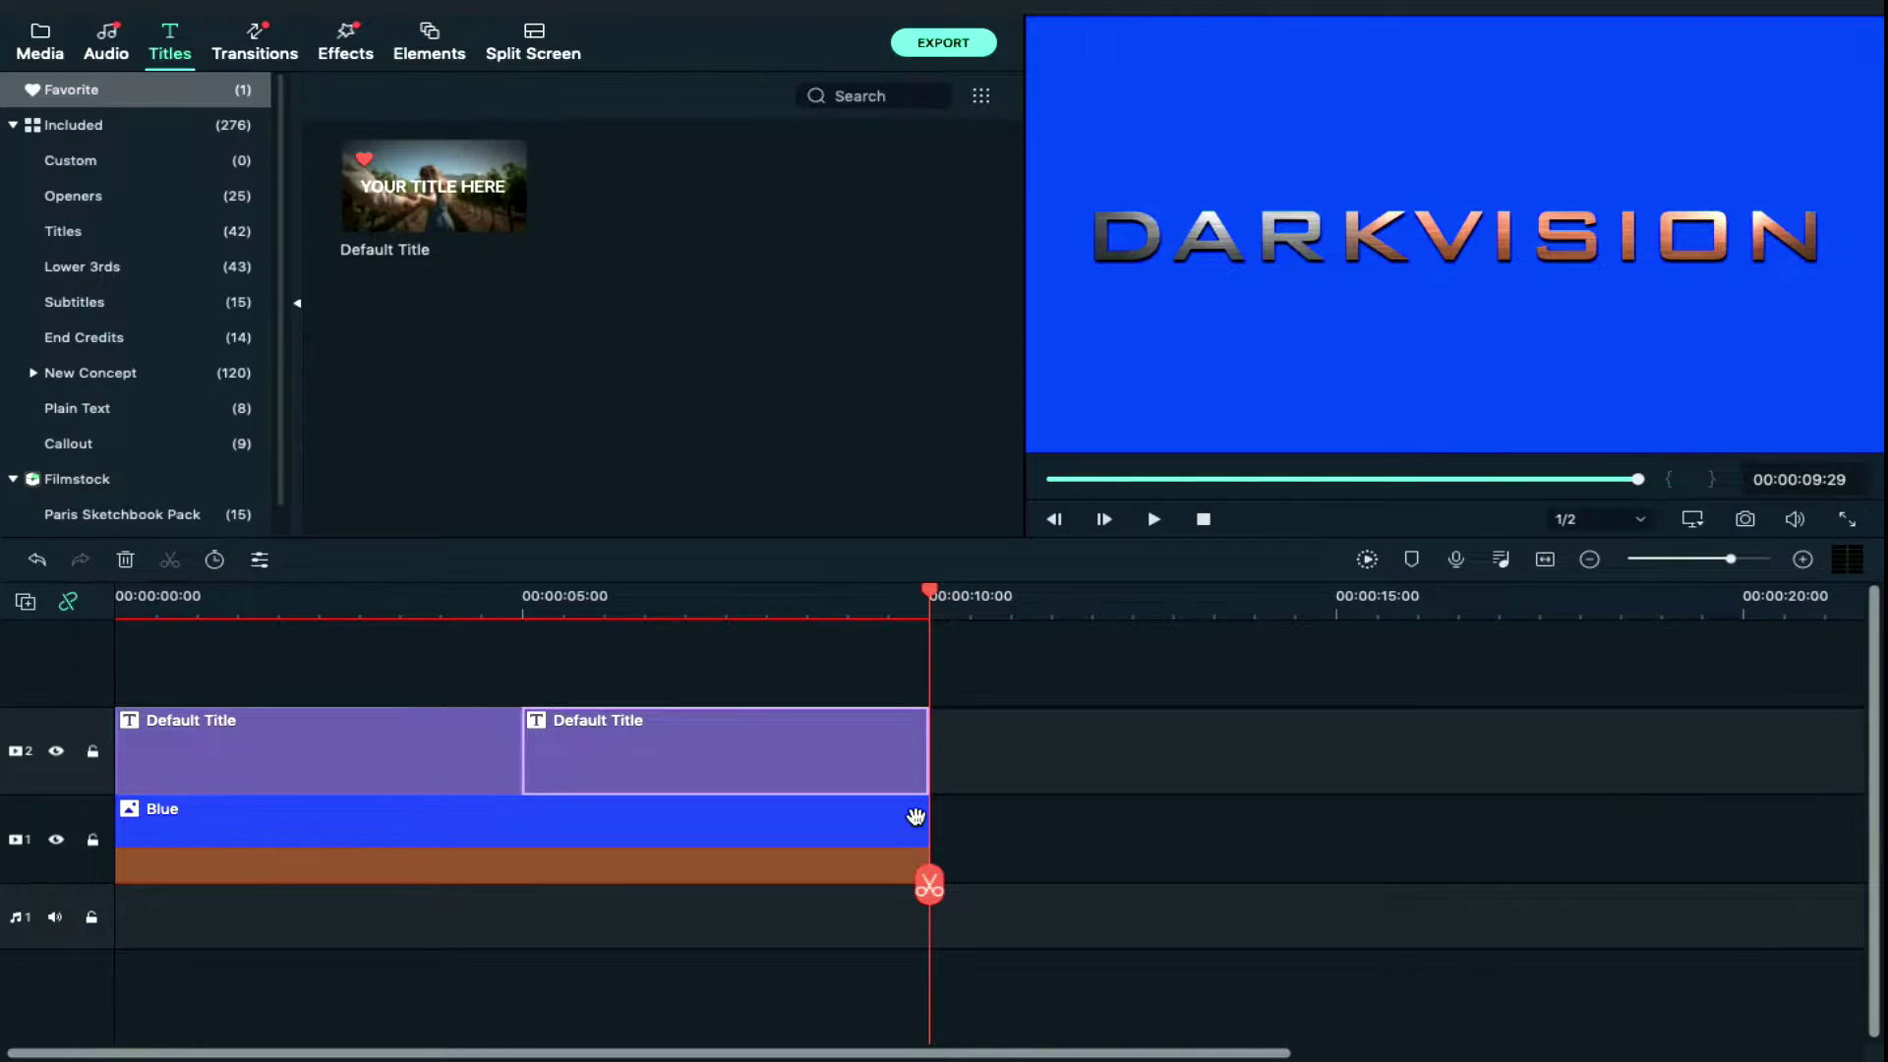
Export the finished title sequence as a 1920 x 1080 MP4 into the Cinematic Trailer folder
{"action": "key", "text": "Right"}
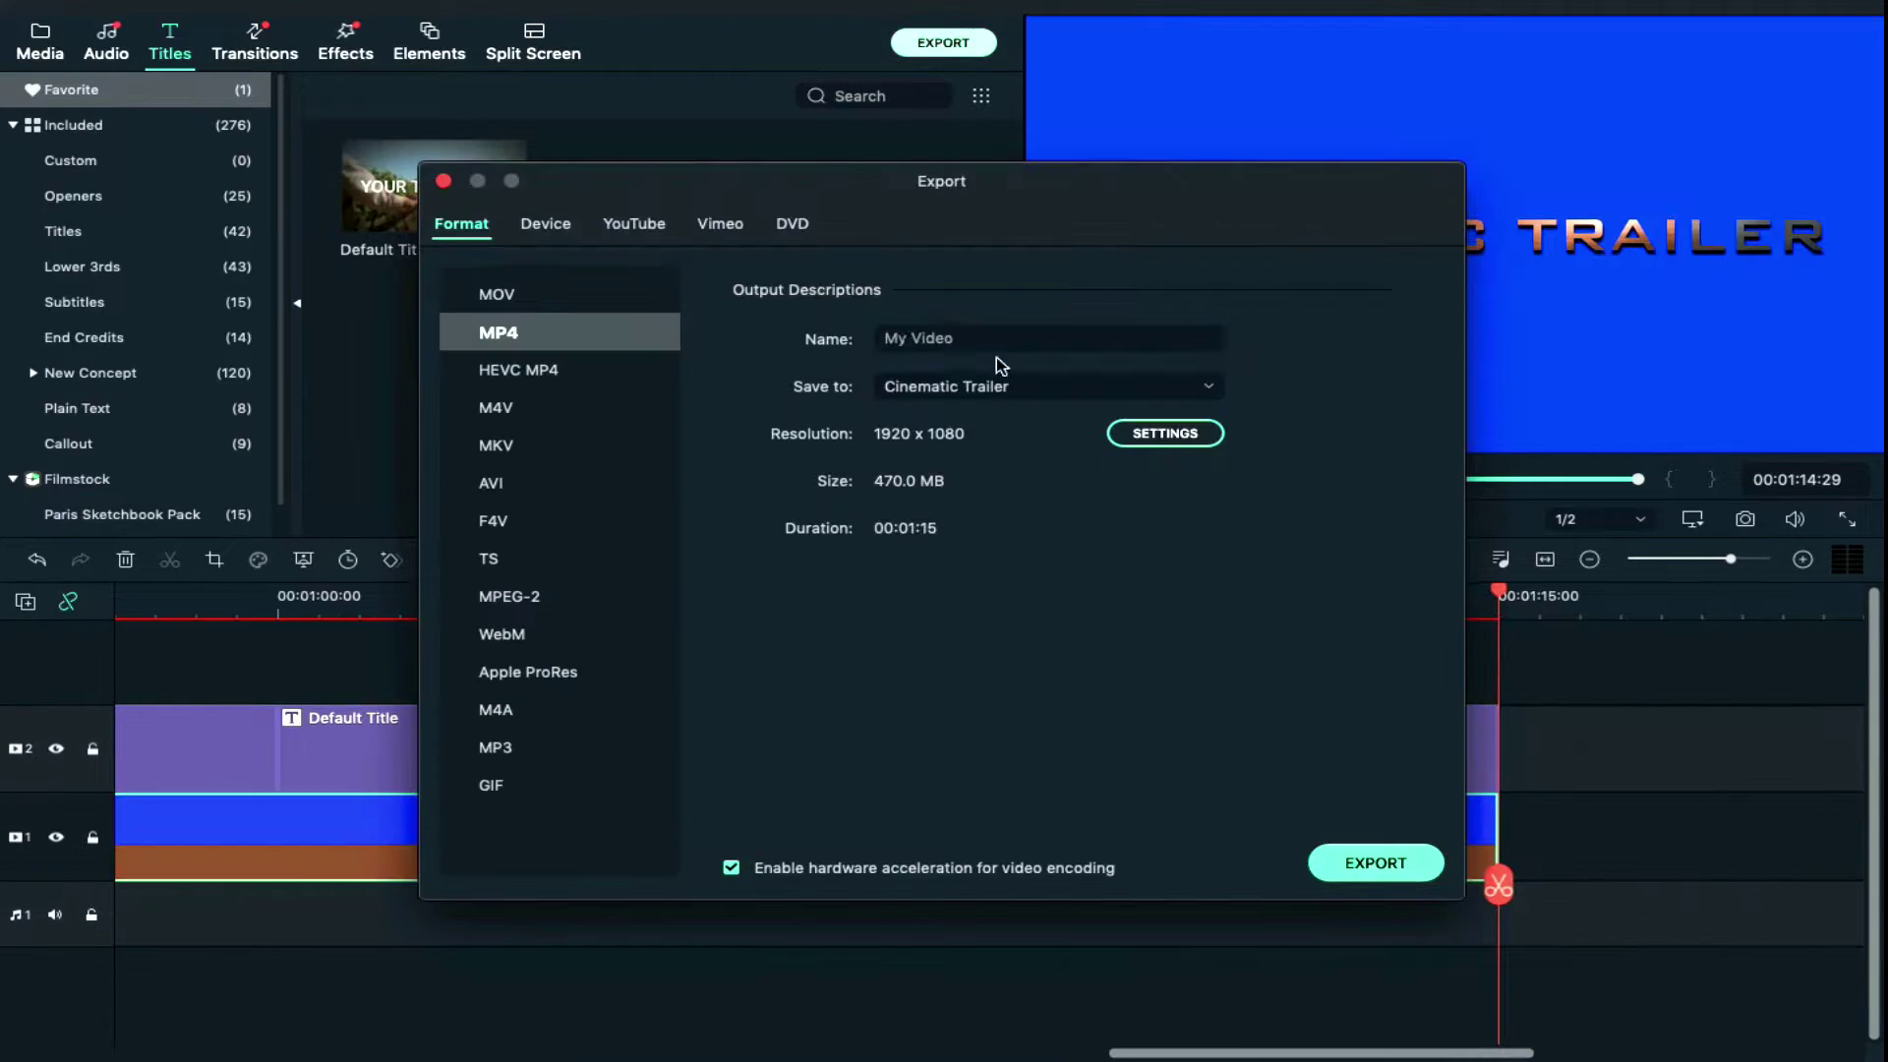
{"action": "left_click", "coordinate": [1368, 862]}
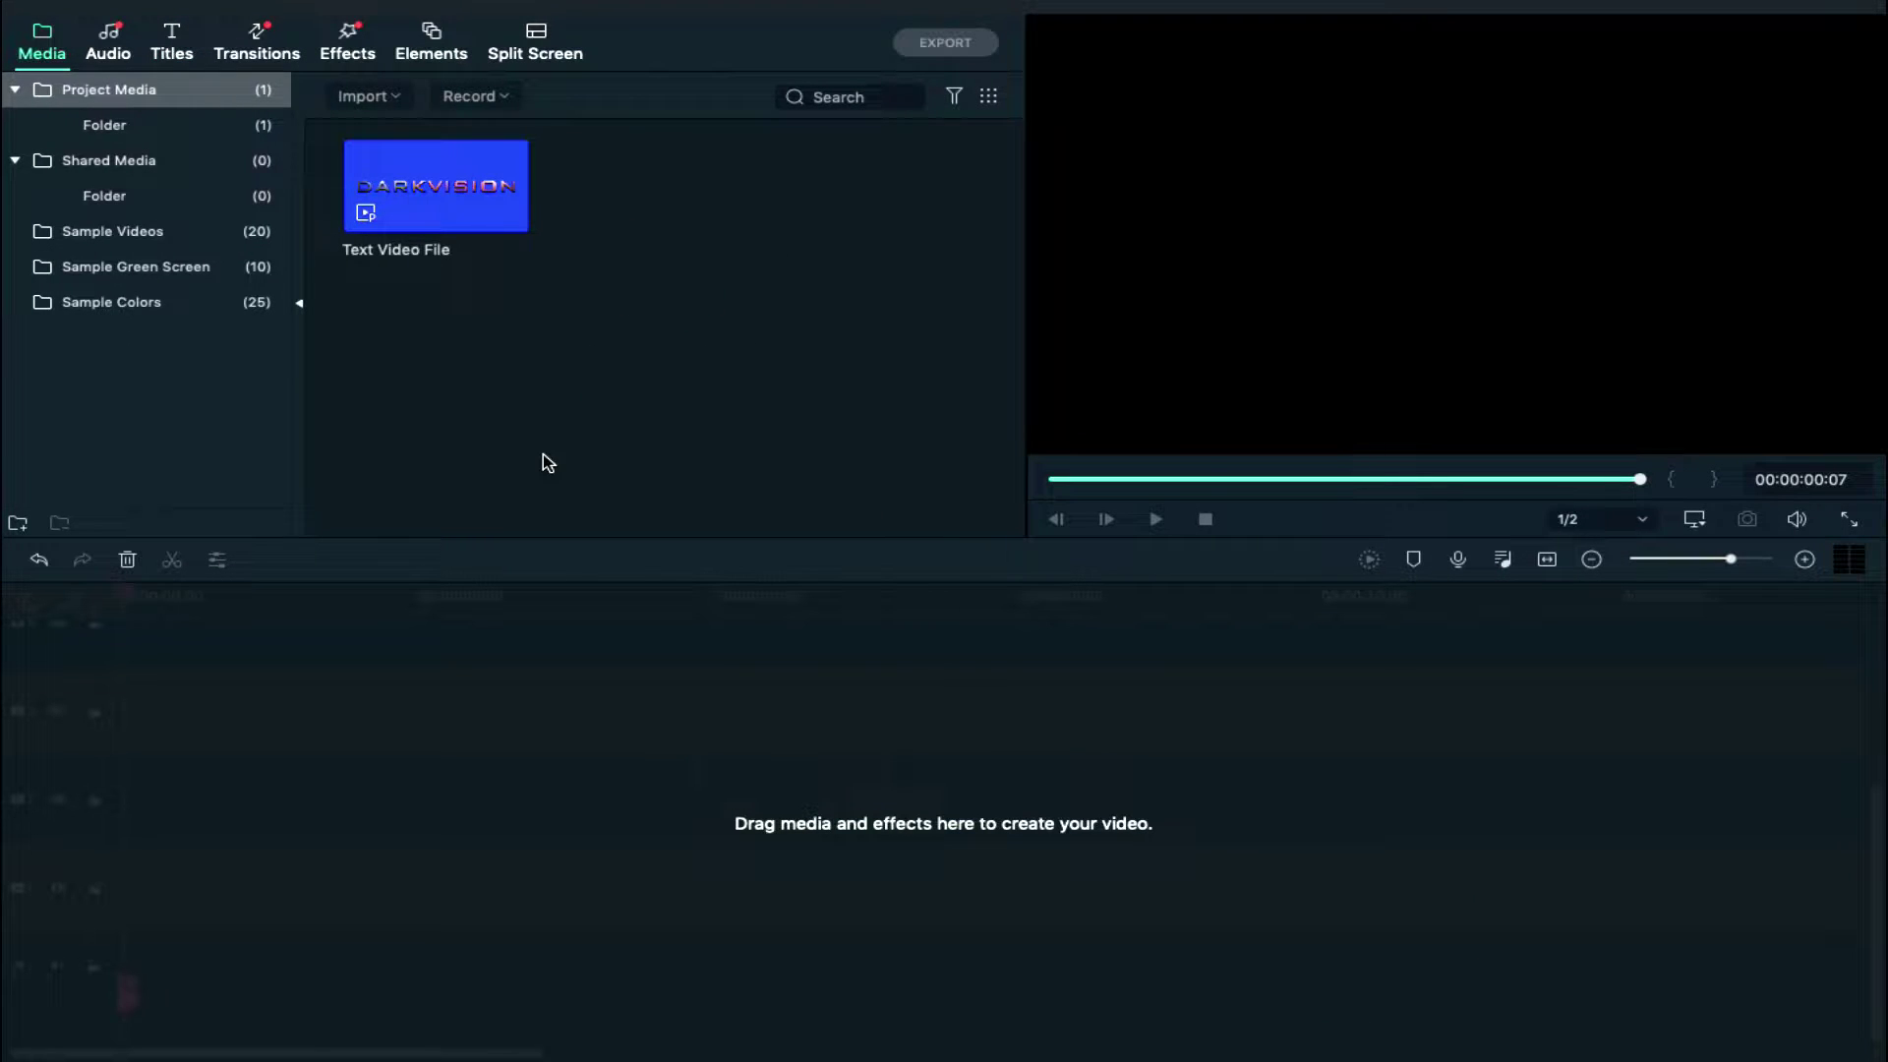
Import Ash Particles.mov, dust_particles.mov, Final Animation (Converted).mov, Fire.mp4 and Sparks.mp4 into the project media
{"action": "right_click", "coordinate": [543, 454]}
{"action": "left_click", "coordinate": [590, 464]}
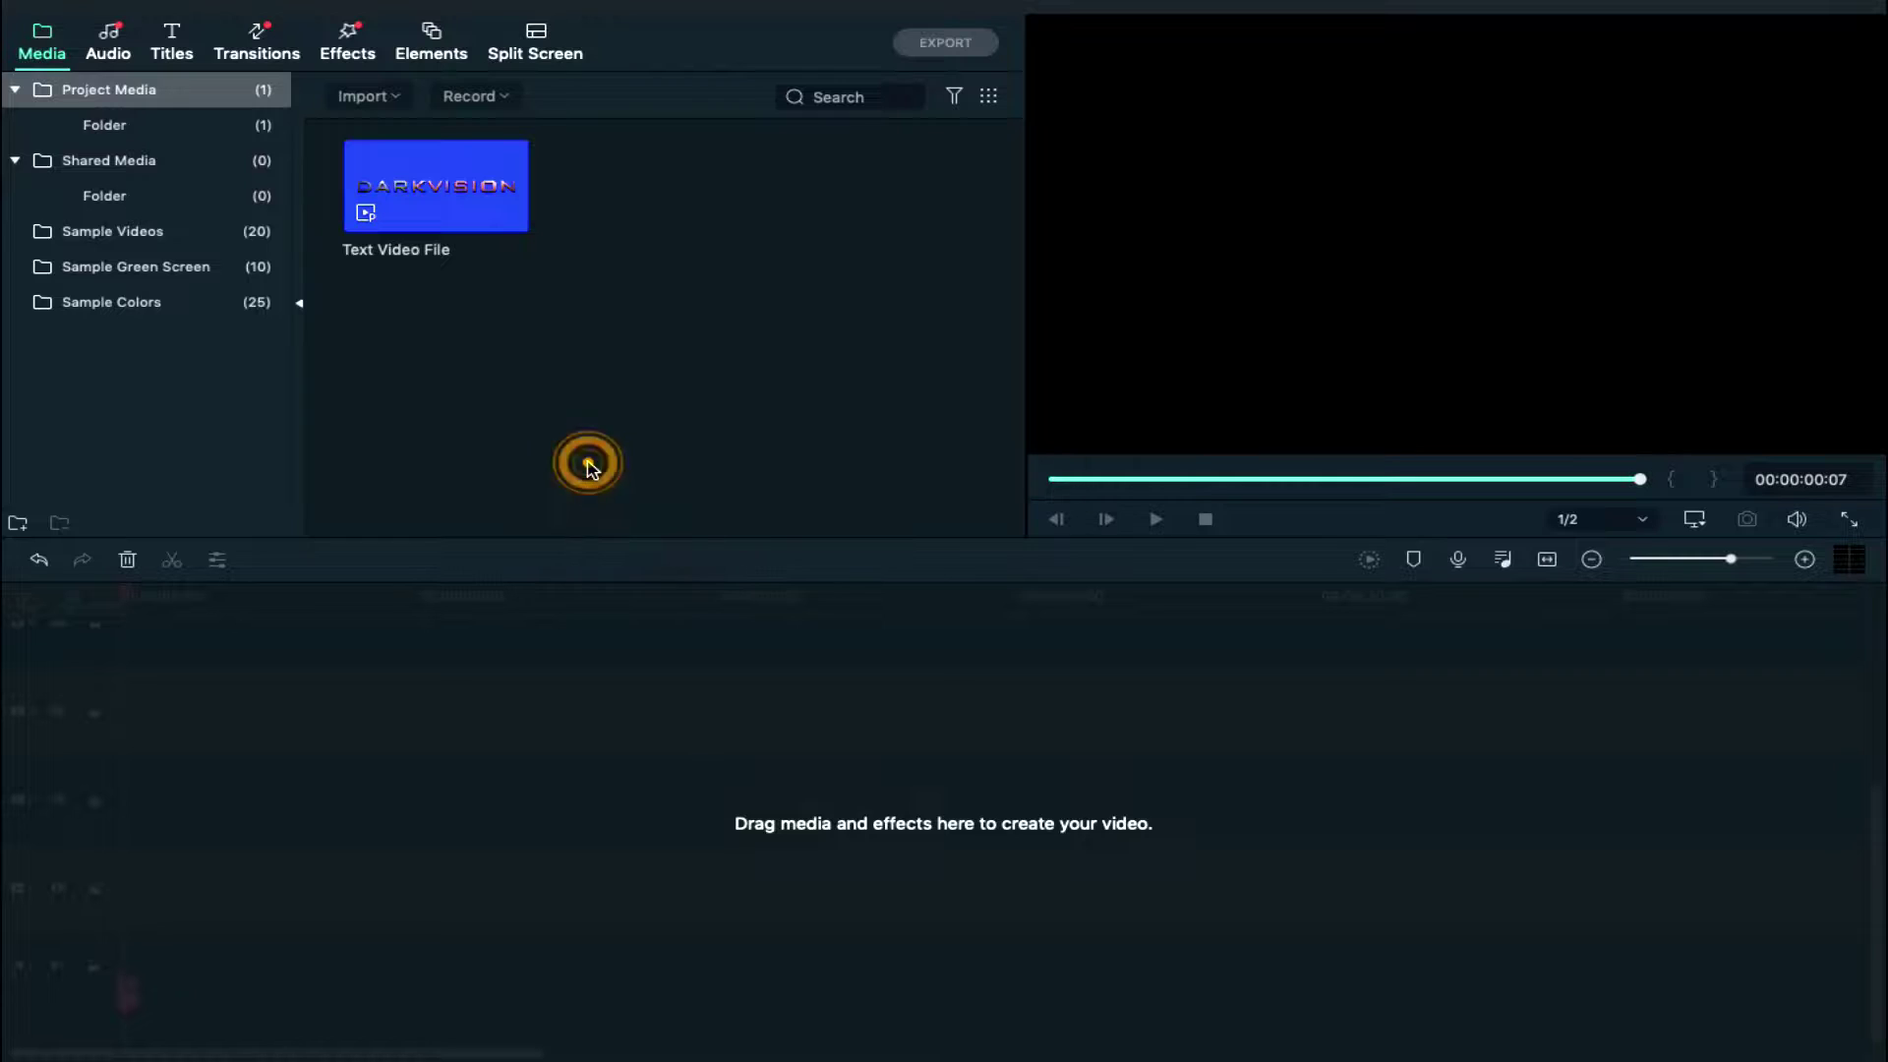
{"action": "left_click_drag", "start_coordinate": [824, 112], "coordinate": [1351, 128]}
{"action": "left_click", "coordinate": [883, 254], "text": "super"}
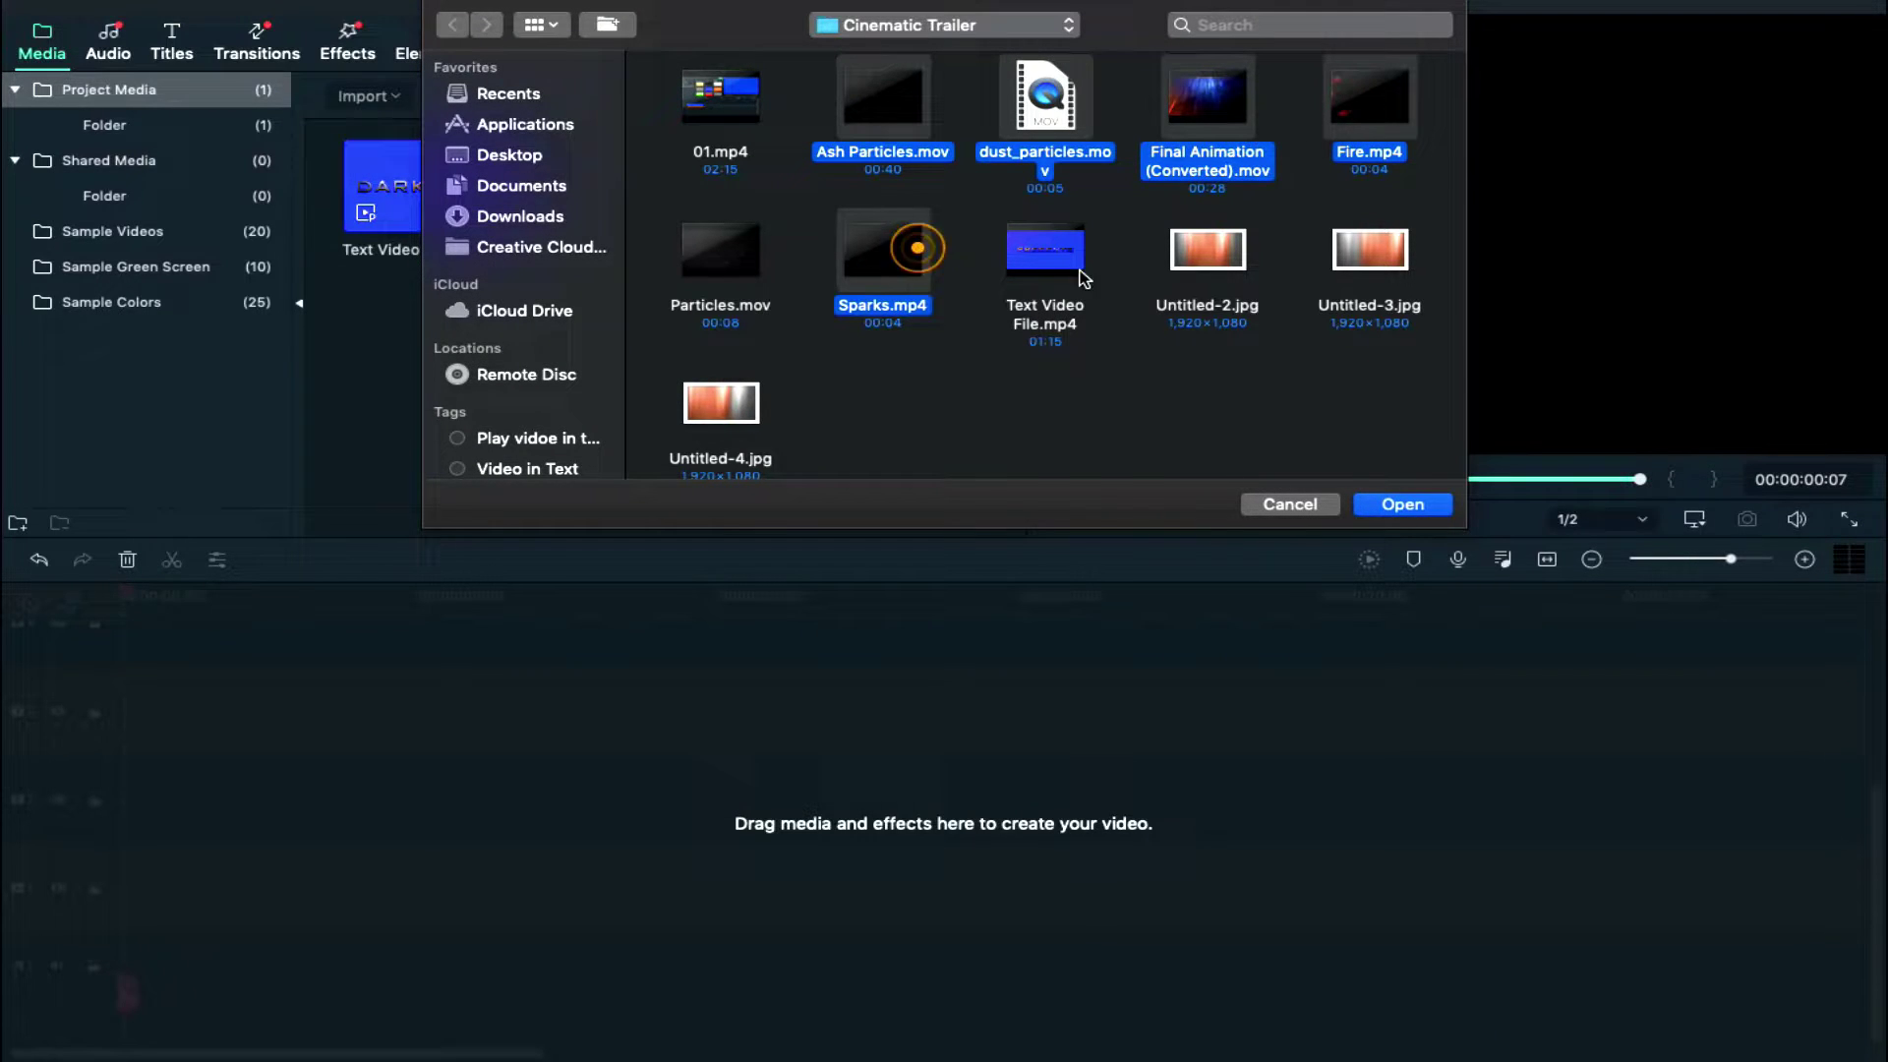
{"action": "left_click", "coordinate": [1437, 510]}
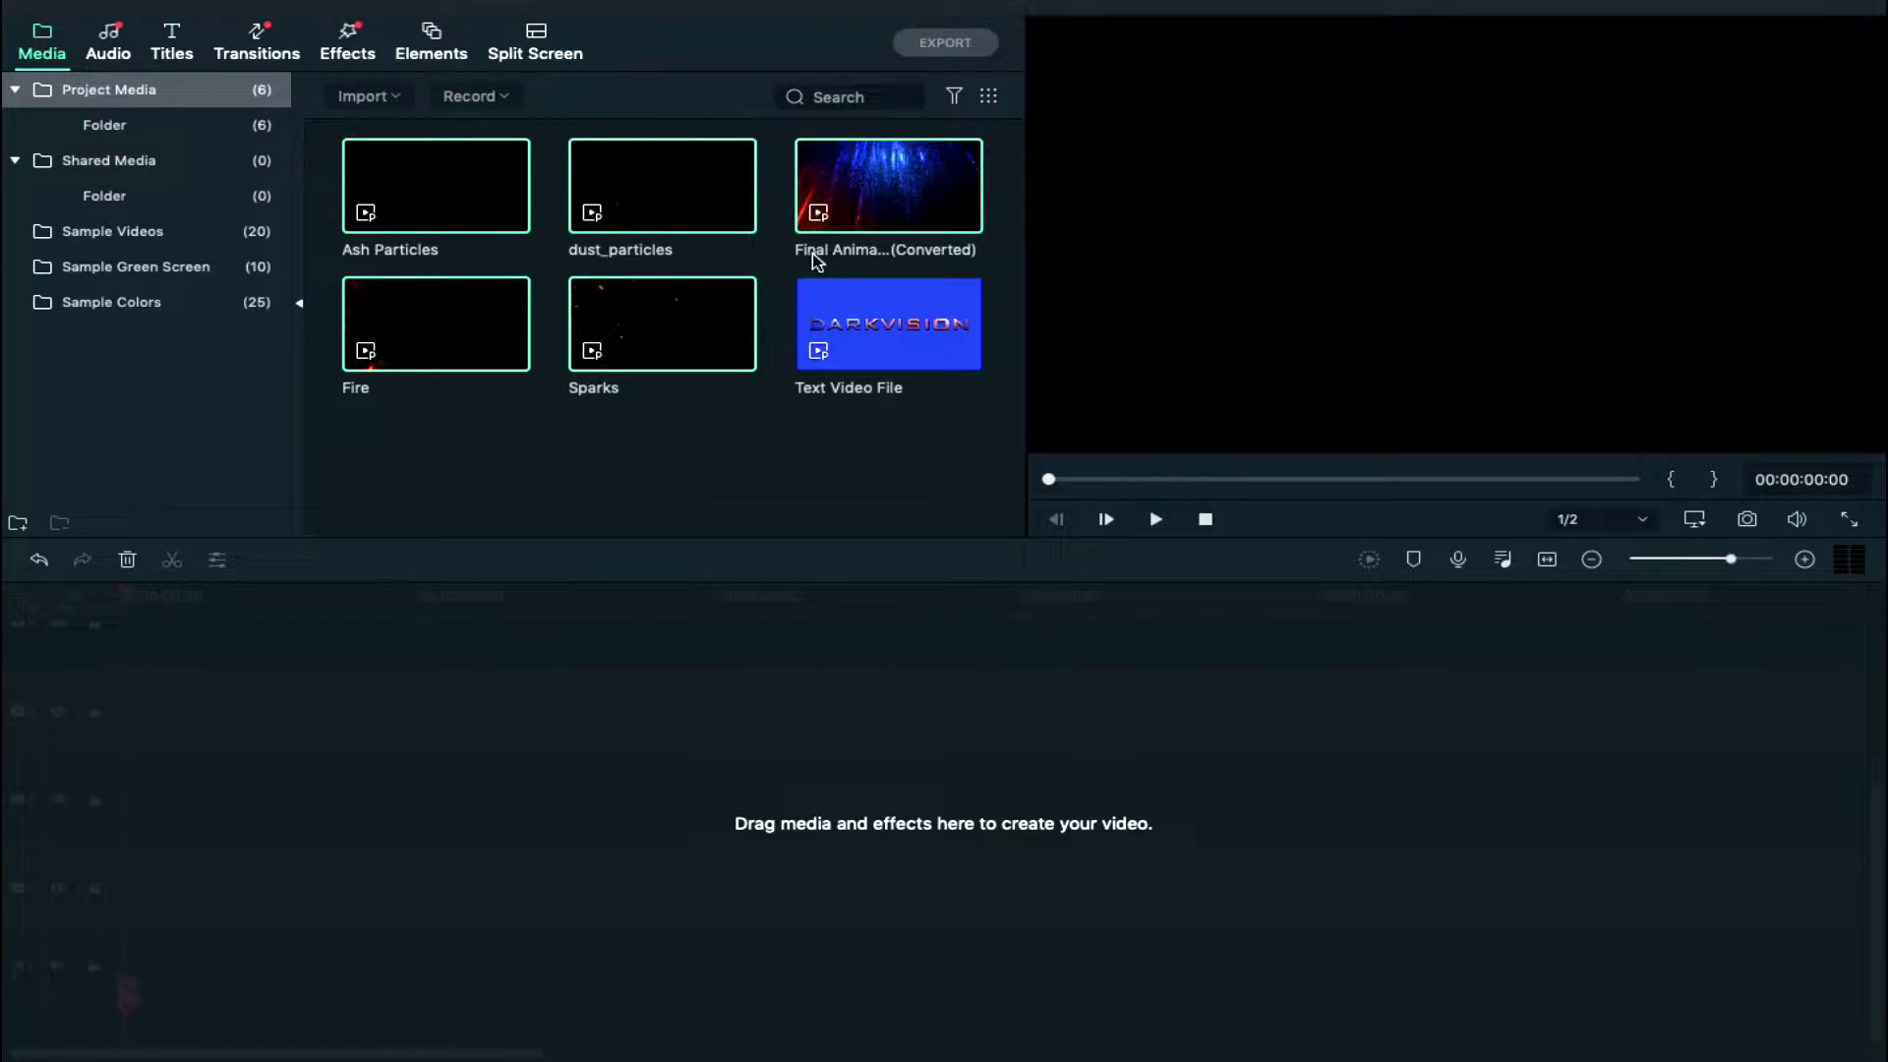
Place Final Animation (Converted) on video track 1 and Text Video File on track 2, both starting at the timeline's beginning
{"action": "left_click", "coordinate": [812, 251]}
{"action": "left_click_drag", "start_coordinate": [780, 240], "coordinate": [123, 878]}
{"action": "left_click_drag", "start_coordinate": [888, 324], "coordinate": [118, 808]}
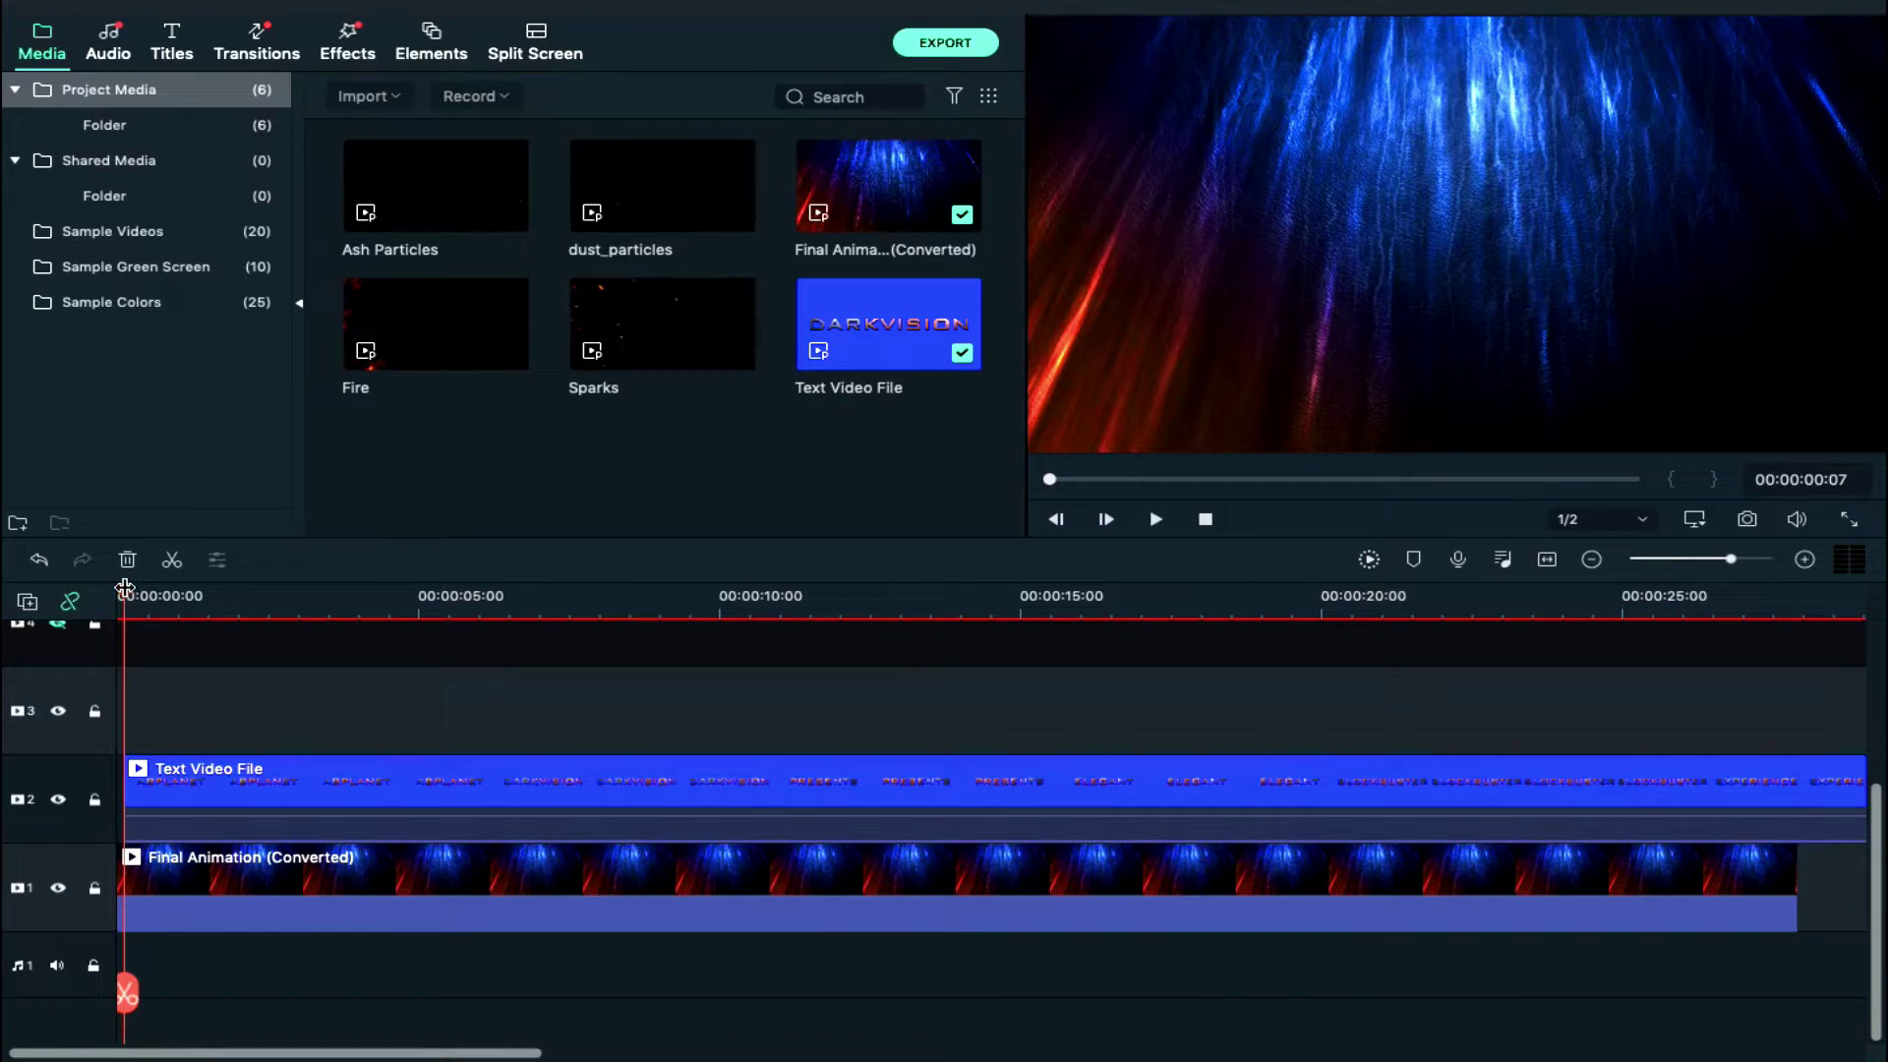
{"action": "left_click_drag", "start_coordinate": [124, 591], "coordinate": [283, 591]}
{"action": "left_click_drag", "start_coordinate": [493, 776], "coordinate": [449, 779]}
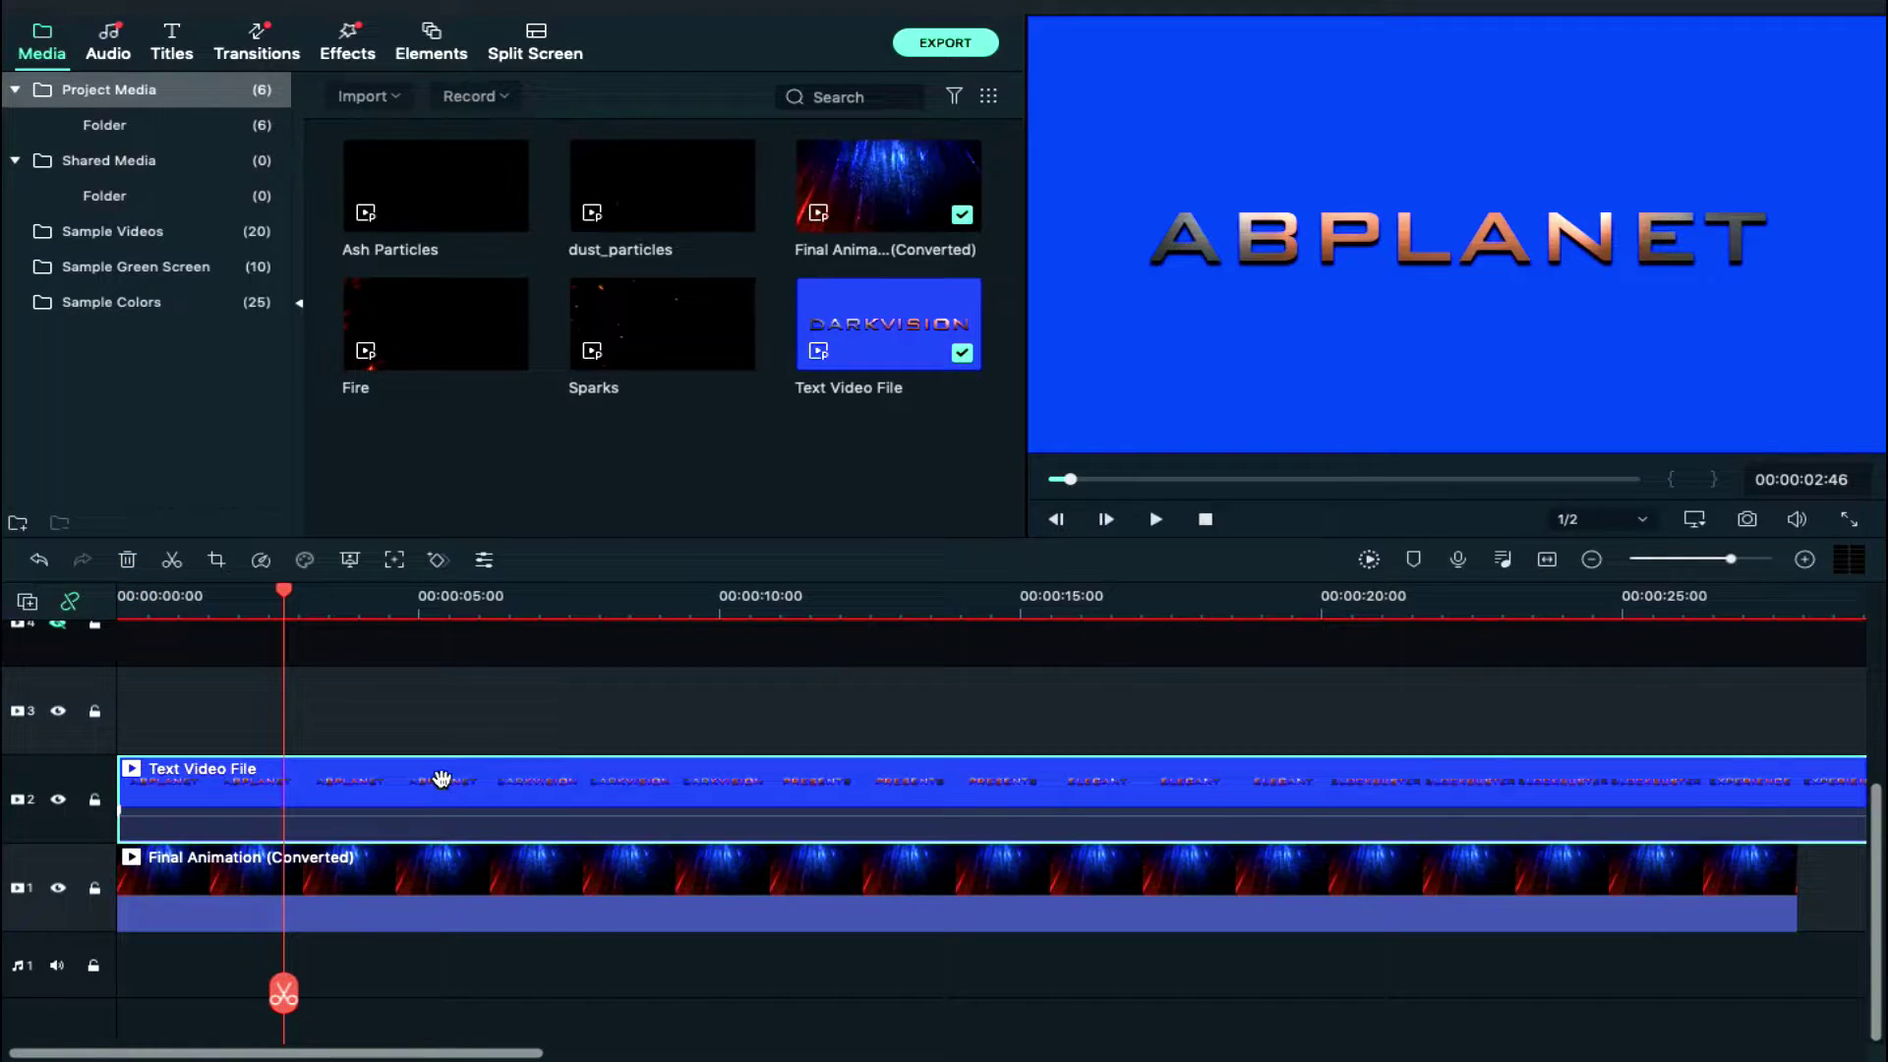
Enable Chroma Key on the Text Video File clip and sample its blue background as the key color
{"action": "double_click", "coordinate": [441, 778]}
{"action": "double_click", "coordinate": [442, 778]}
{"action": "double_click", "coordinate": [441, 779]}
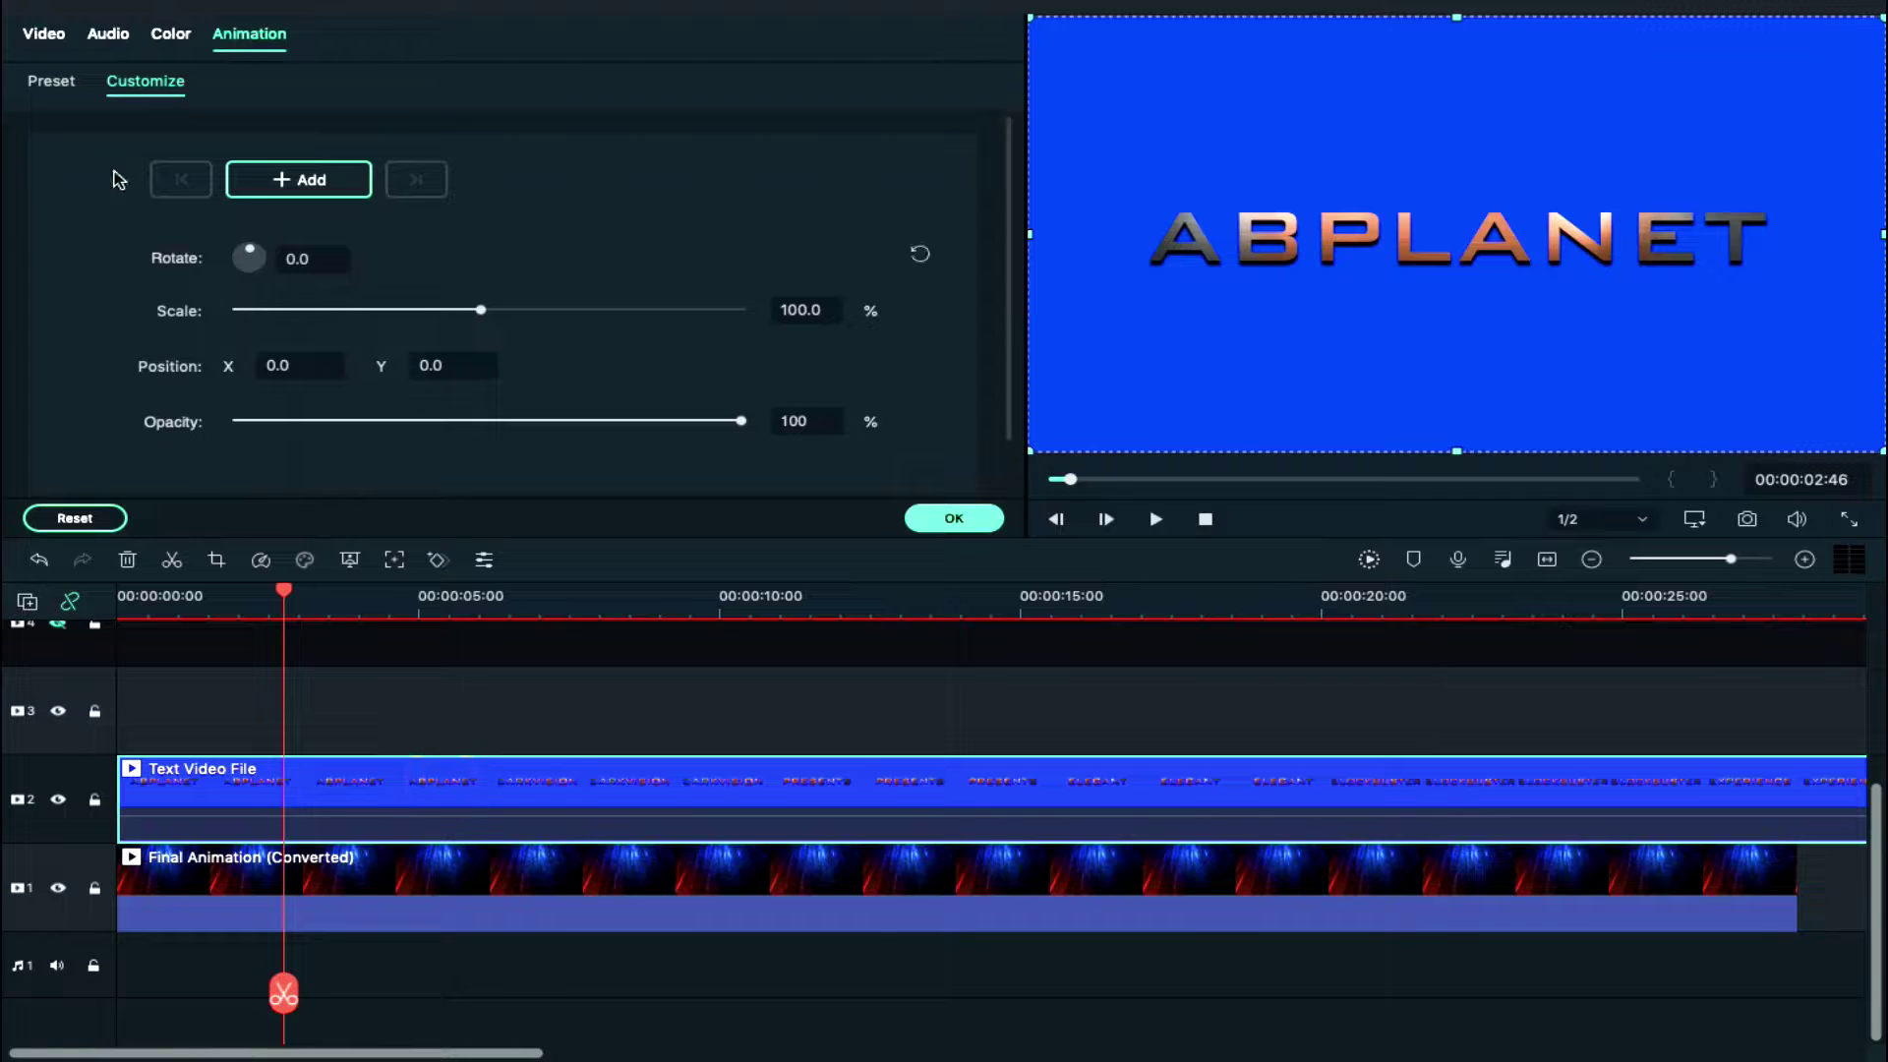
{"action": "left_click", "coordinate": [61, 36]}
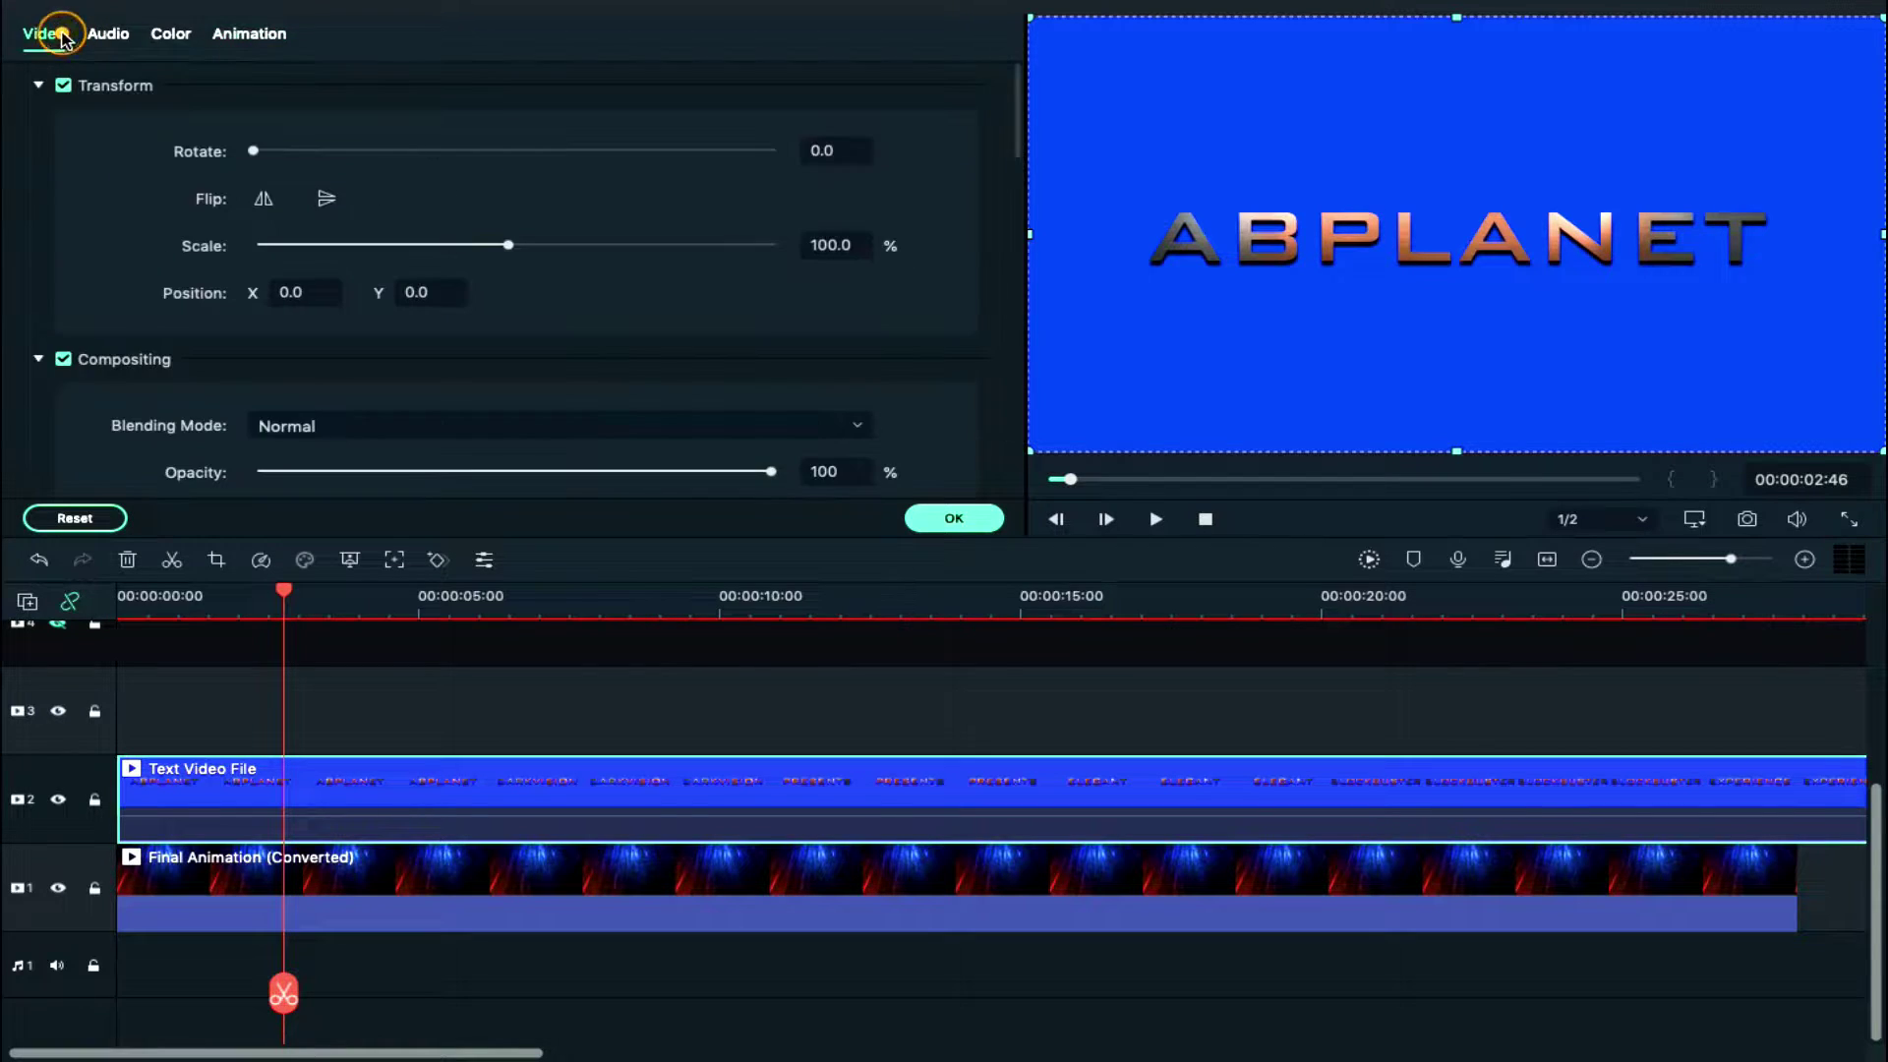
{"action": "scroll", "coordinate": [257, 374], "scroll_direction": "down", "scroll_amount": 10}
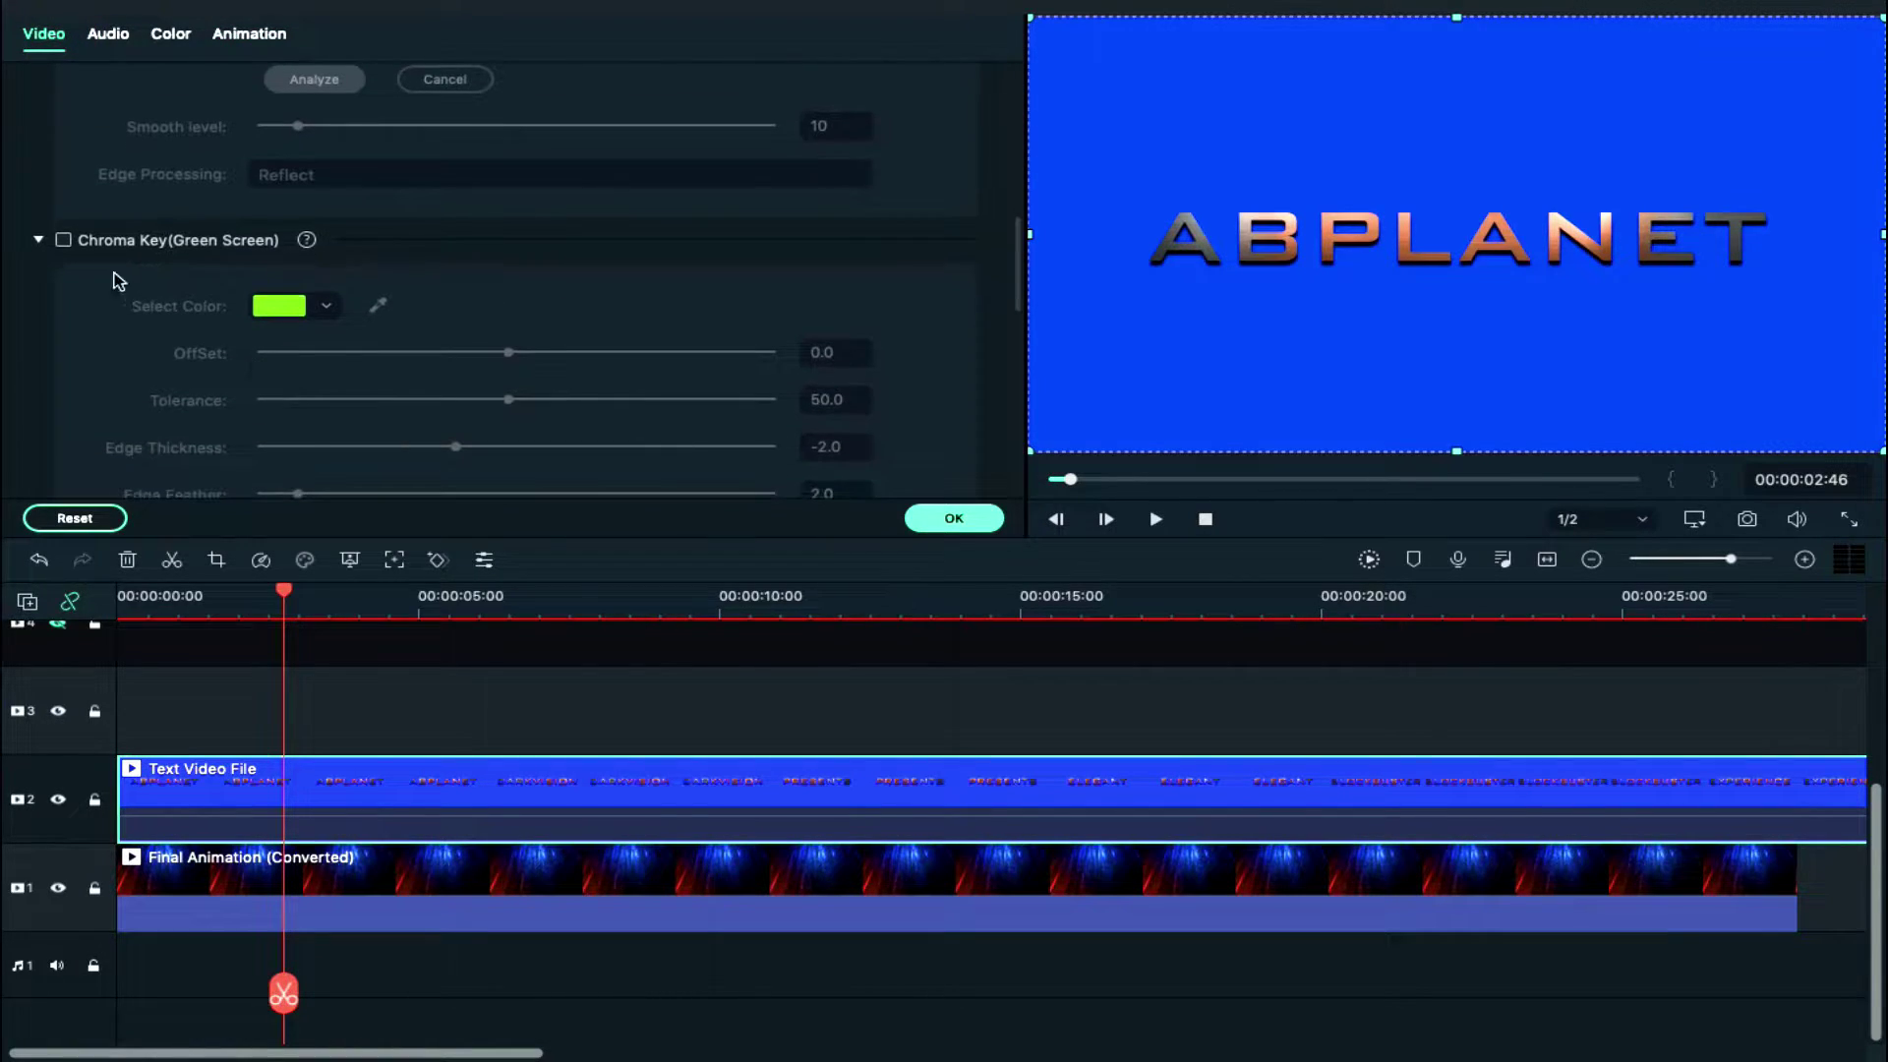
{"action": "left_click", "coordinate": [62, 244]}
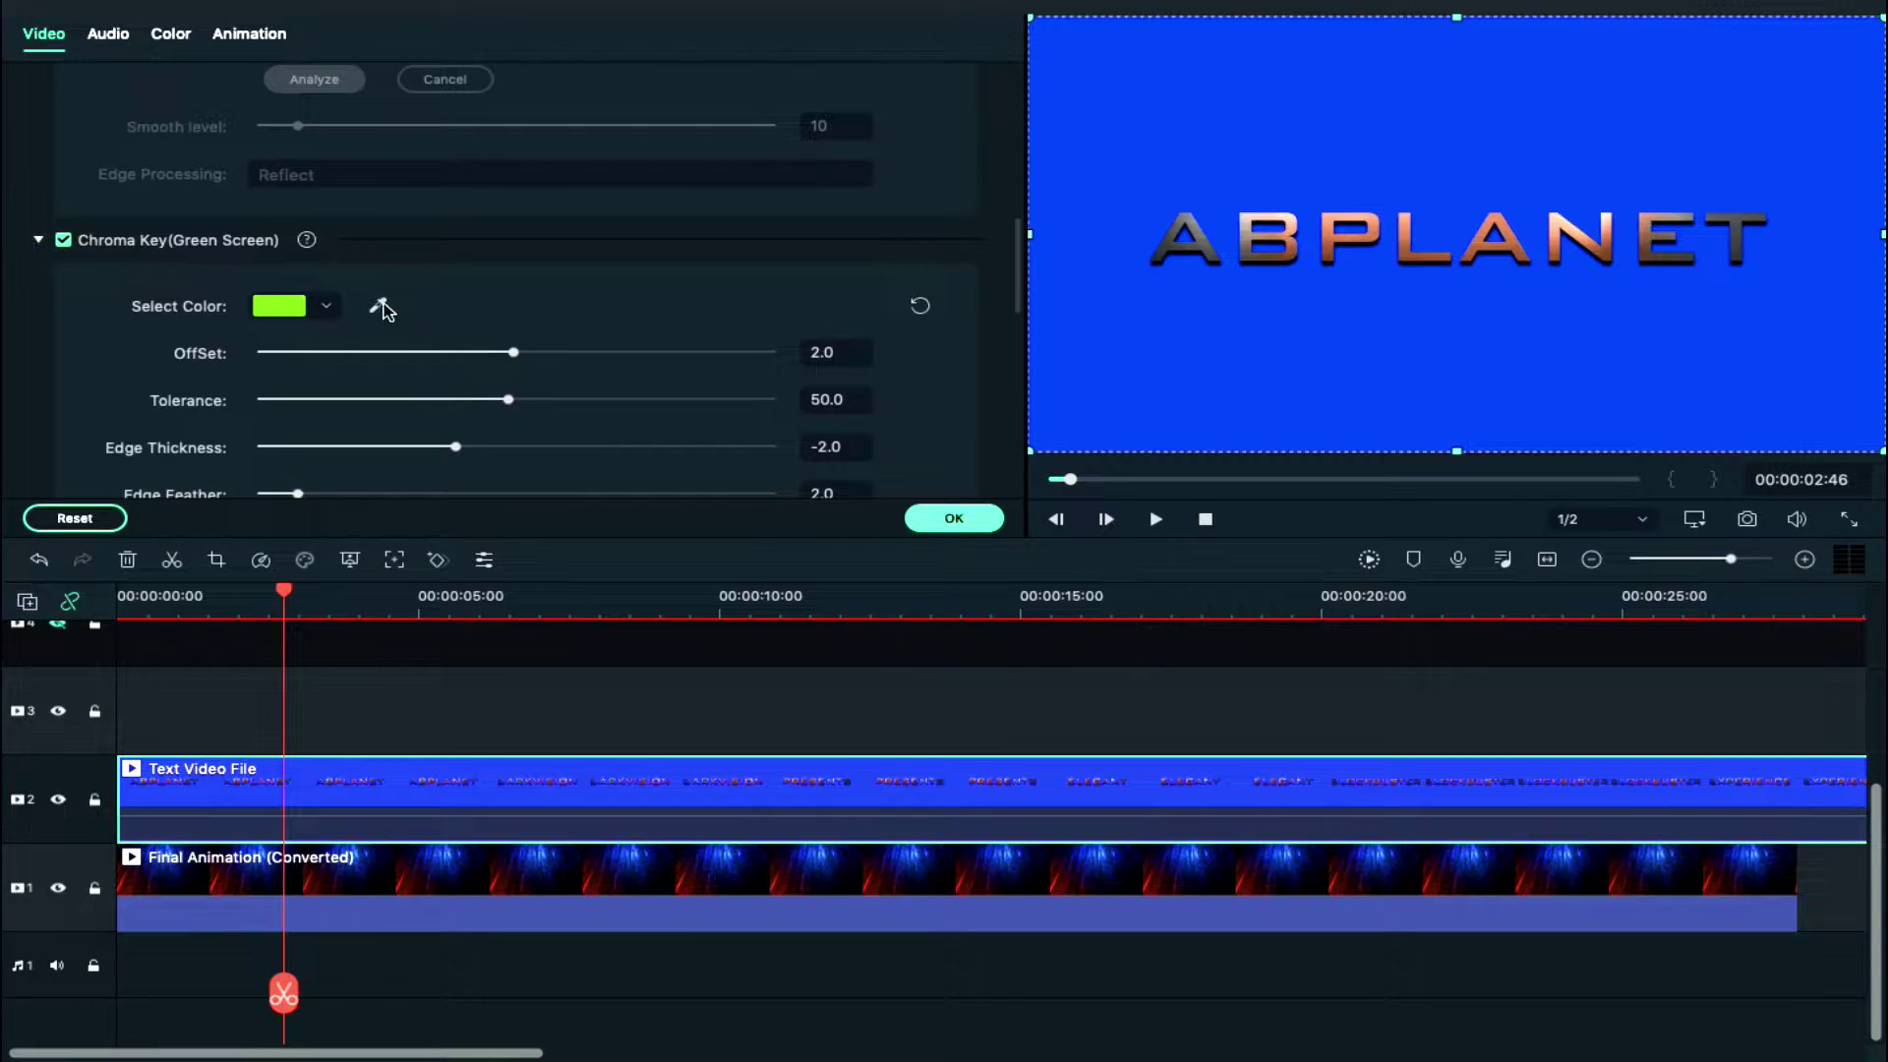
{"action": "left_click", "coordinate": [381, 307]}
{"action": "left_click", "coordinate": [1263, 145]}
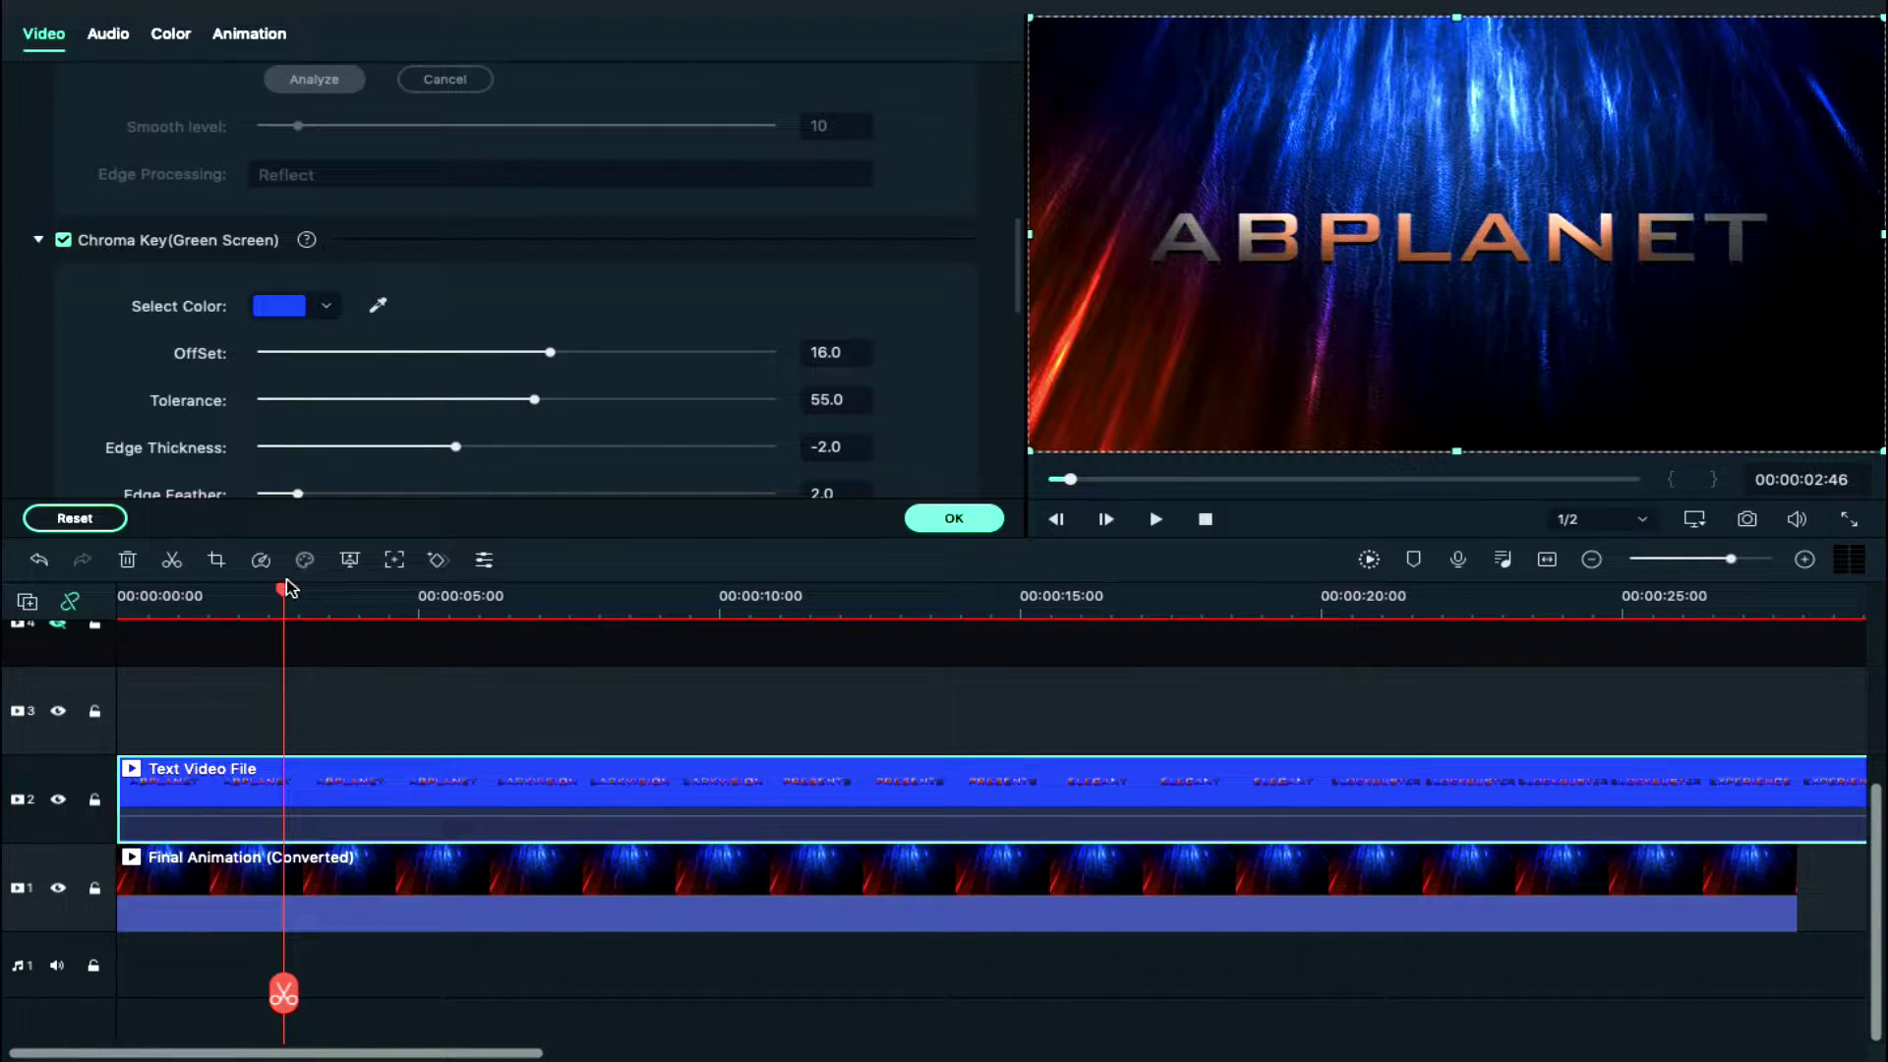
Split both clips at 5 seconds and delete the remaining part of Final Animation (Converted) after the cut
{"action": "left_click_drag", "start_coordinate": [283, 587], "coordinate": [418, 590]}
{"action": "left_click", "coordinate": [502, 961]}
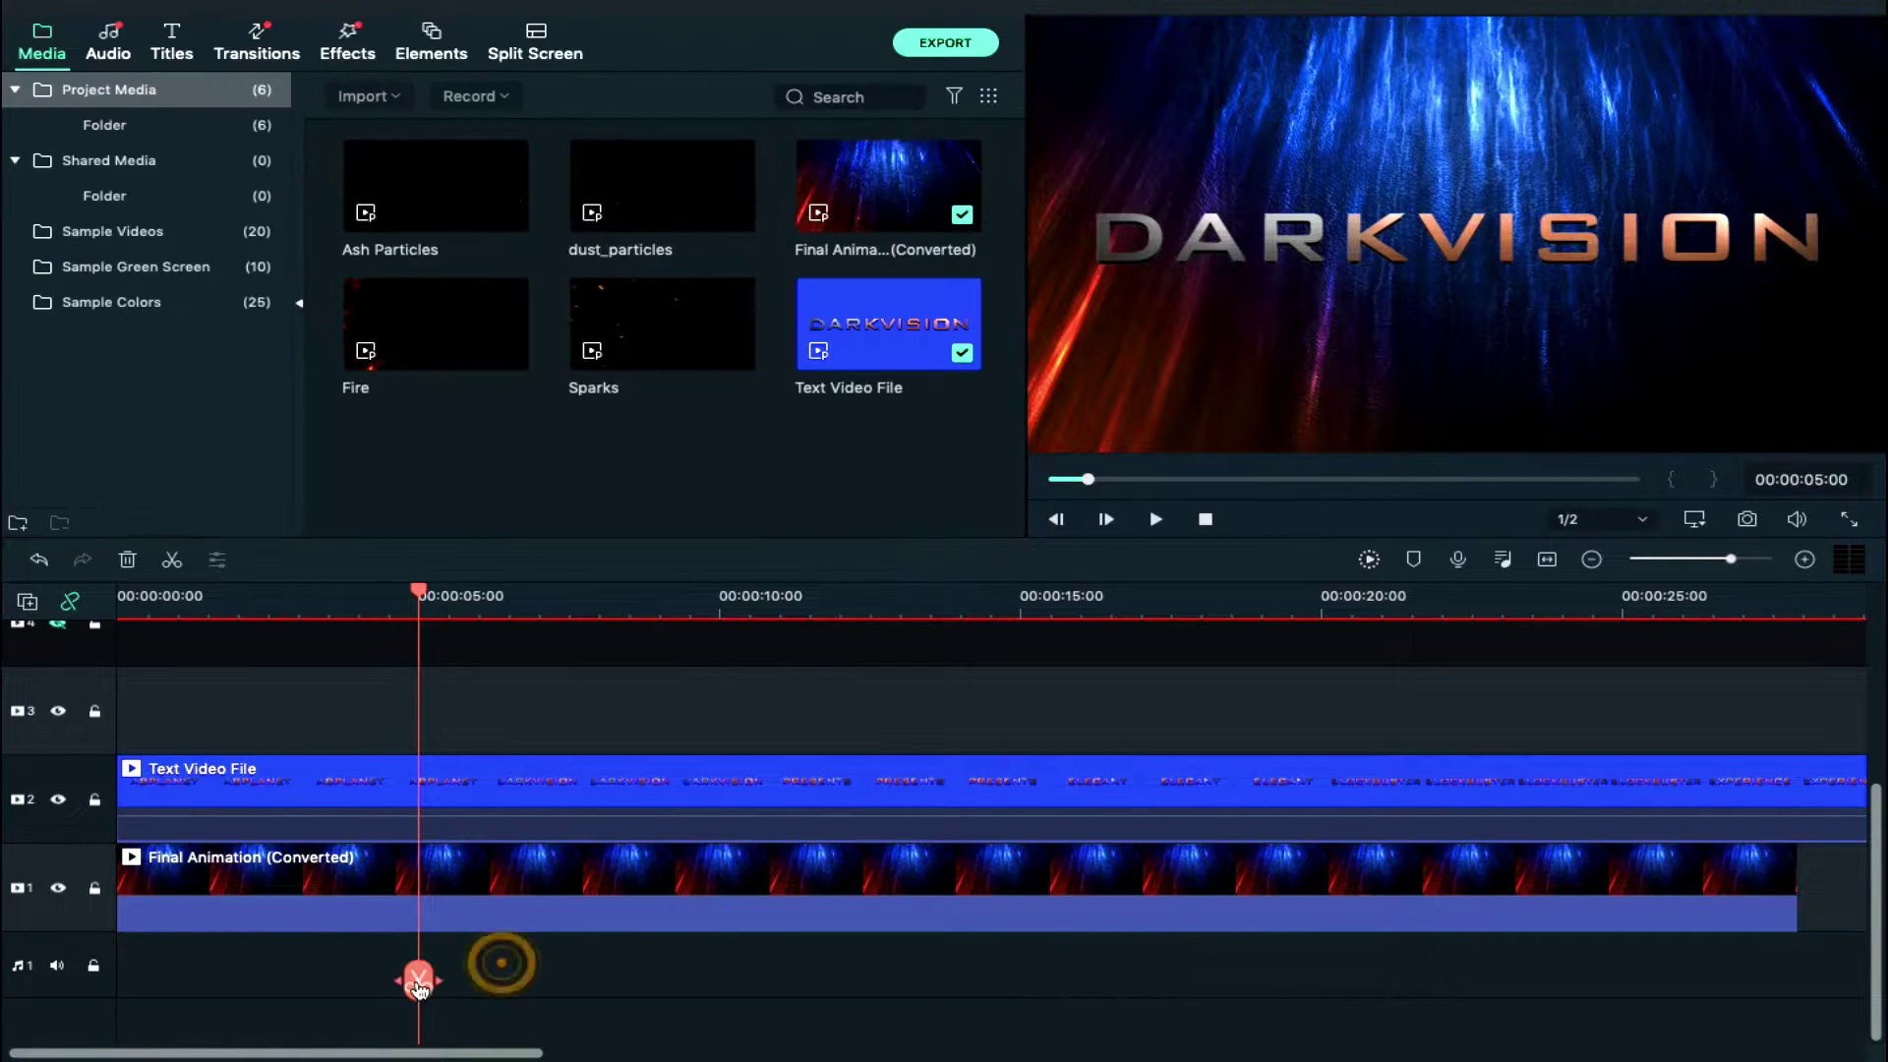
{"action": "left_click", "coordinate": [418, 982]}
{"action": "left_click", "coordinate": [553, 875]}
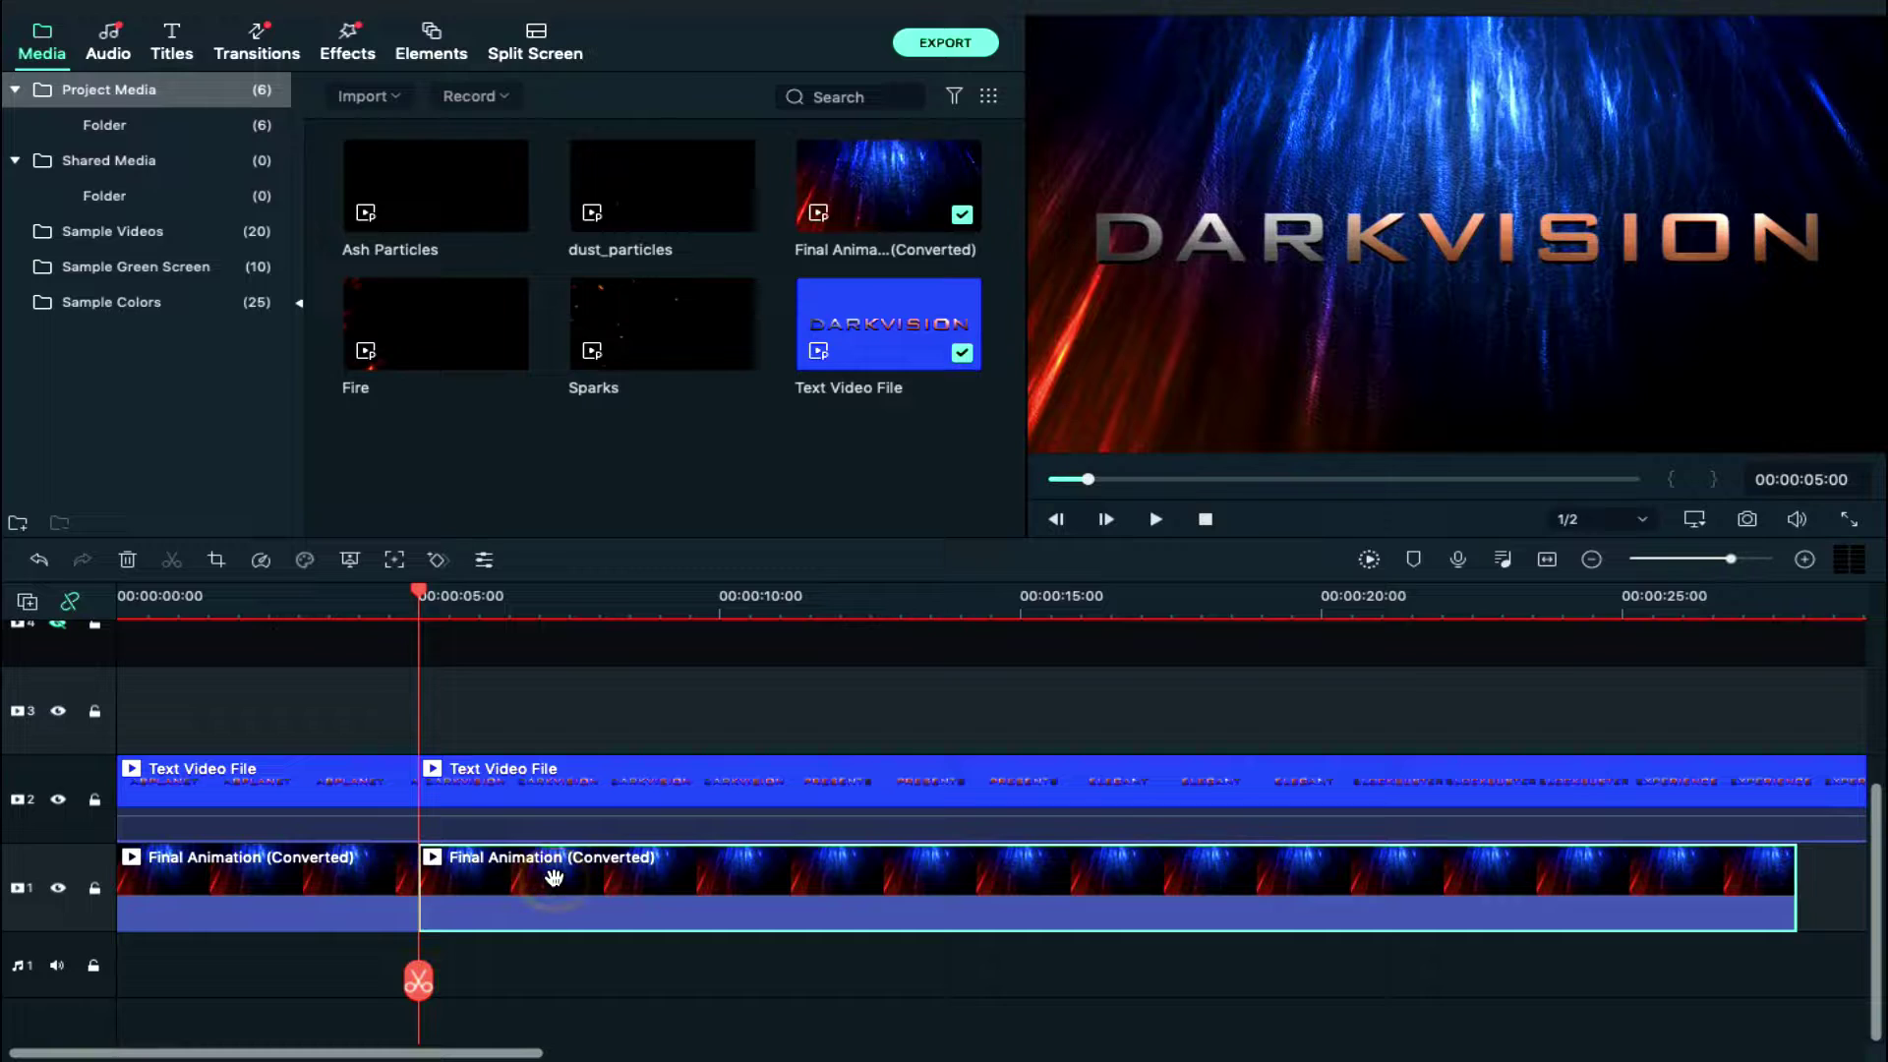
{"action": "key", "text": "Delete"}
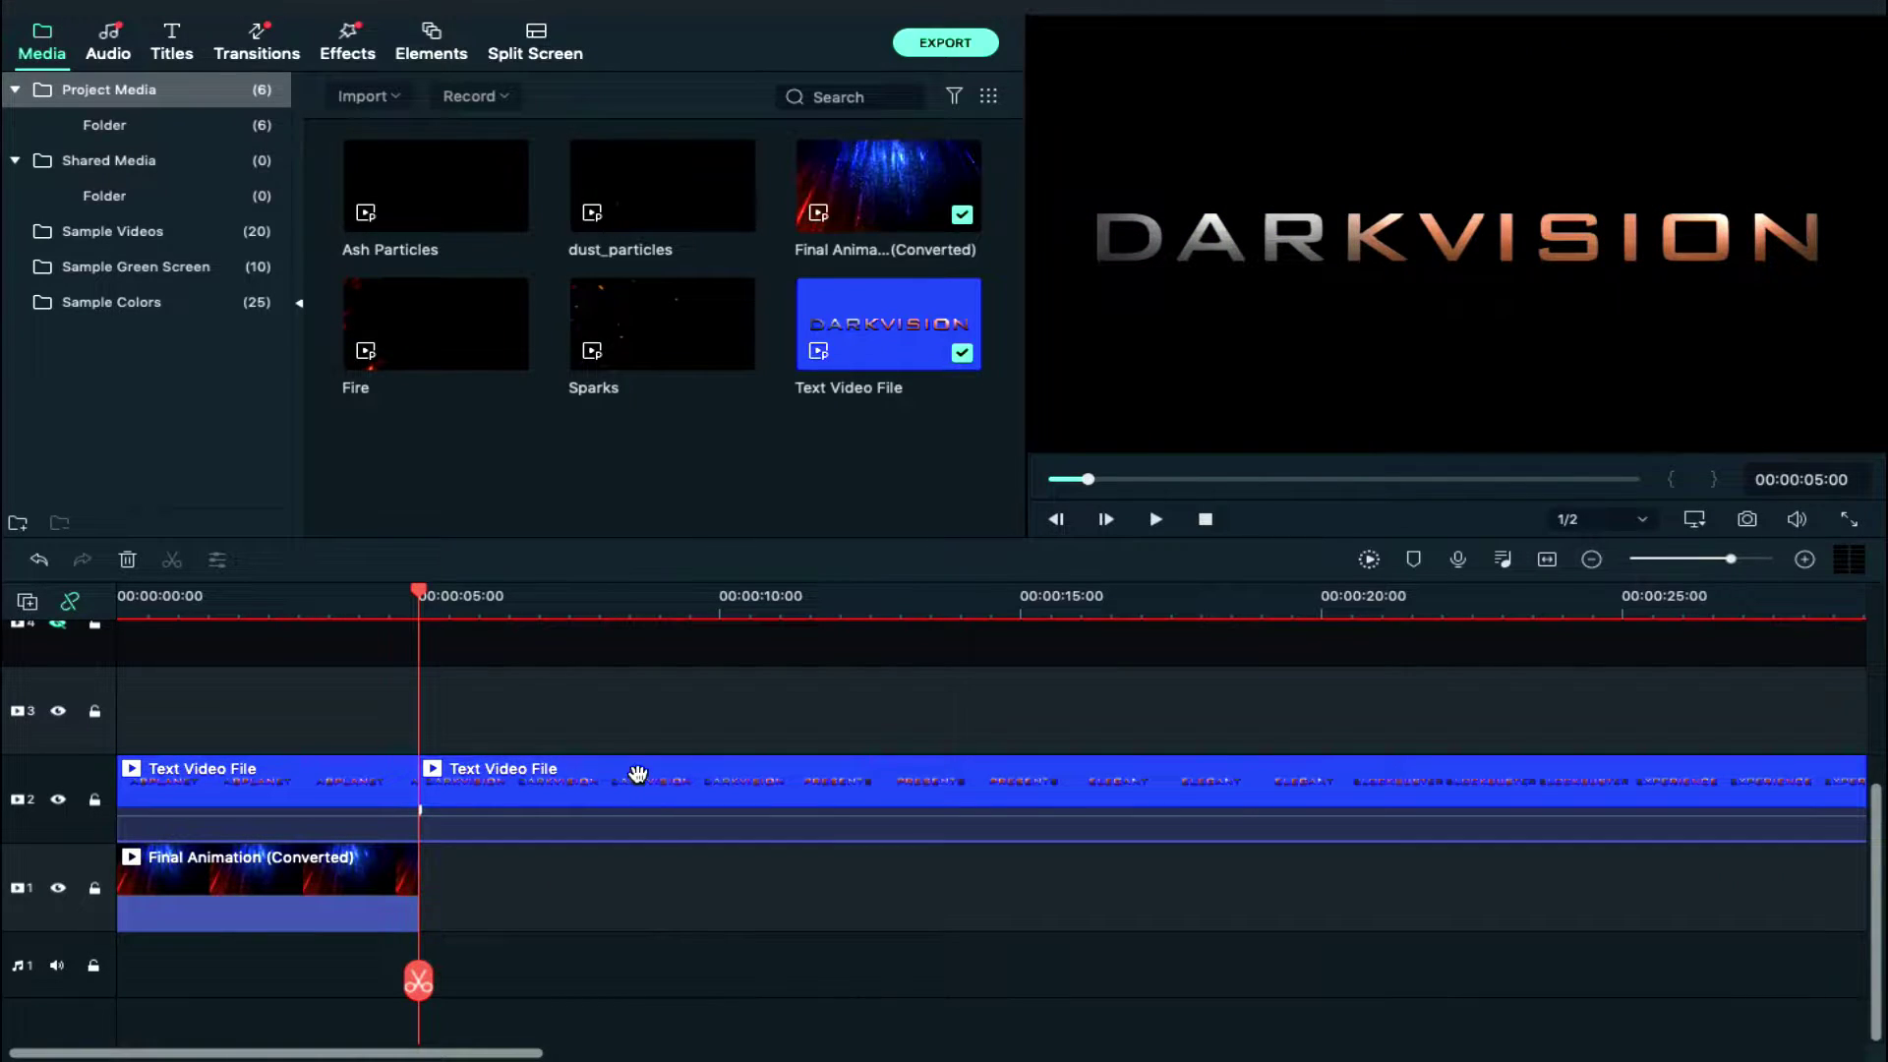
Split the Text Video File clip at 10 seconds and 15 seconds to separate the title segments
{"action": "left_click", "coordinate": [719, 605]}
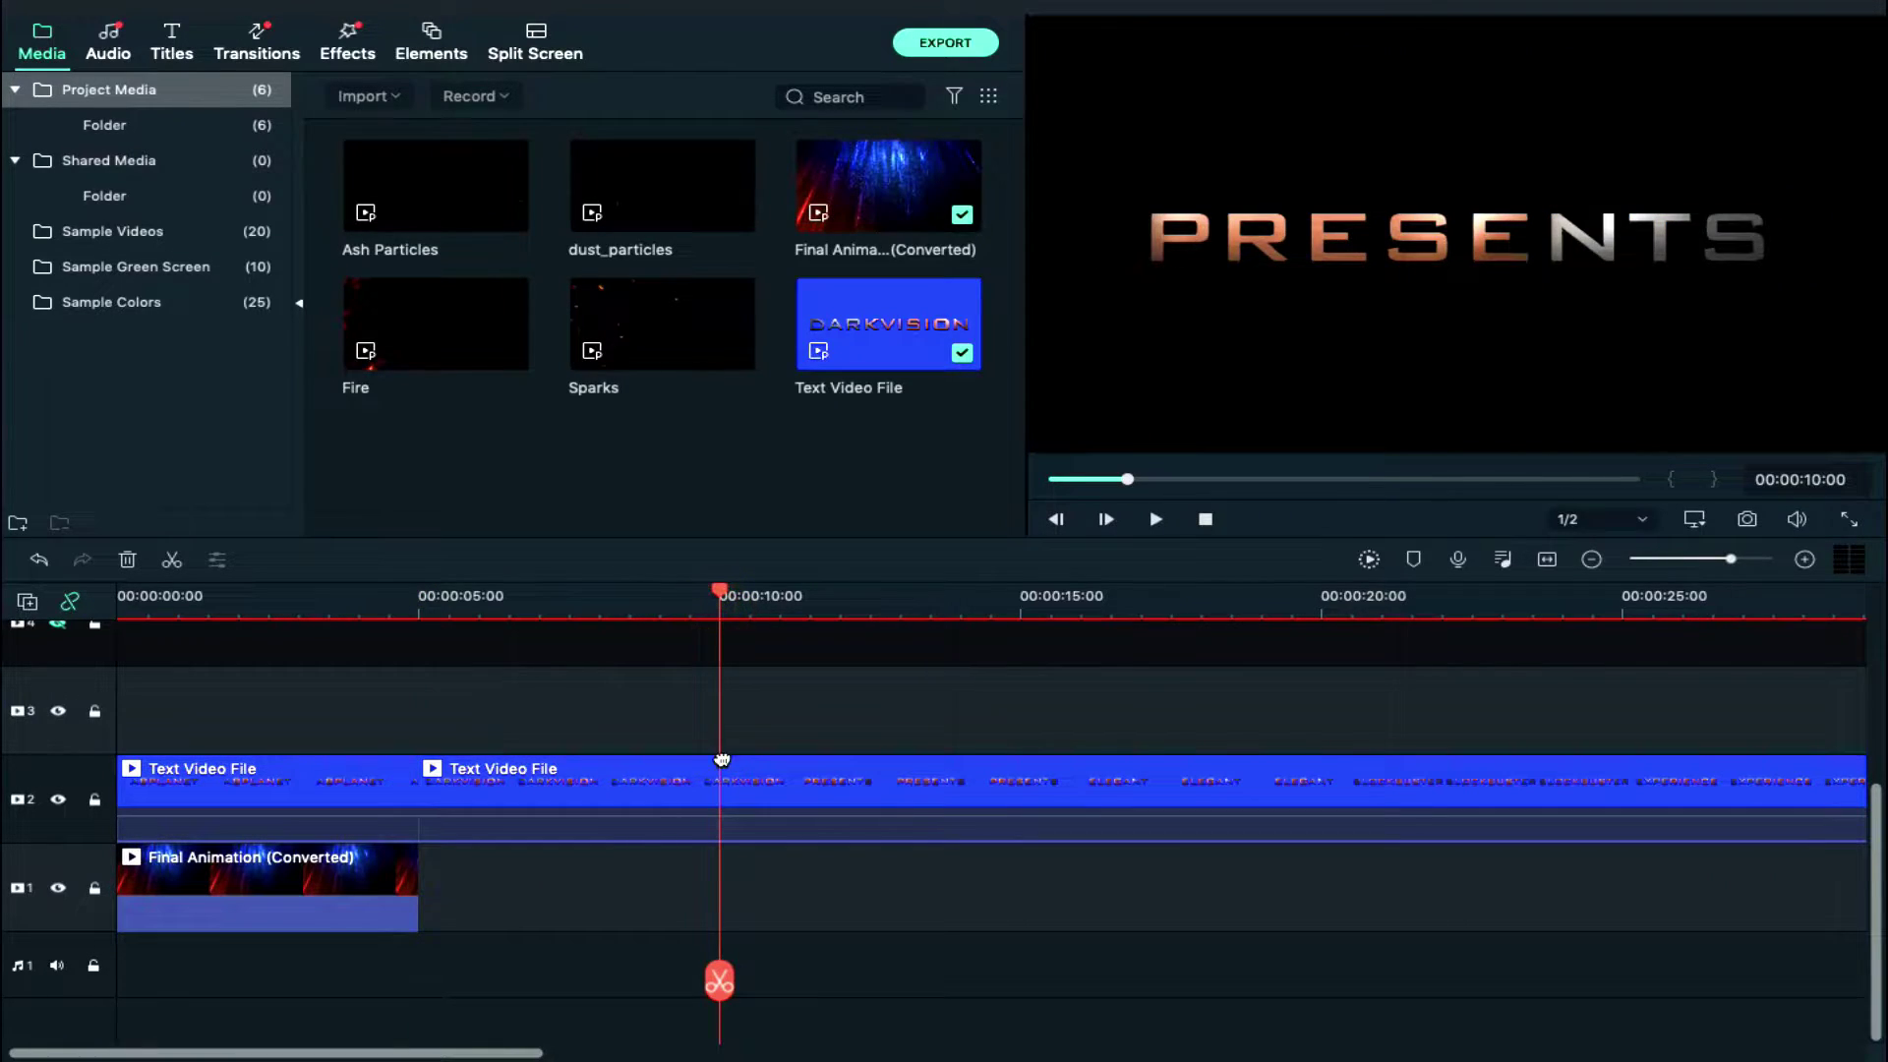
{"action": "left_click", "coordinate": [719, 981]}
{"action": "left_click", "coordinate": [1019, 602]}
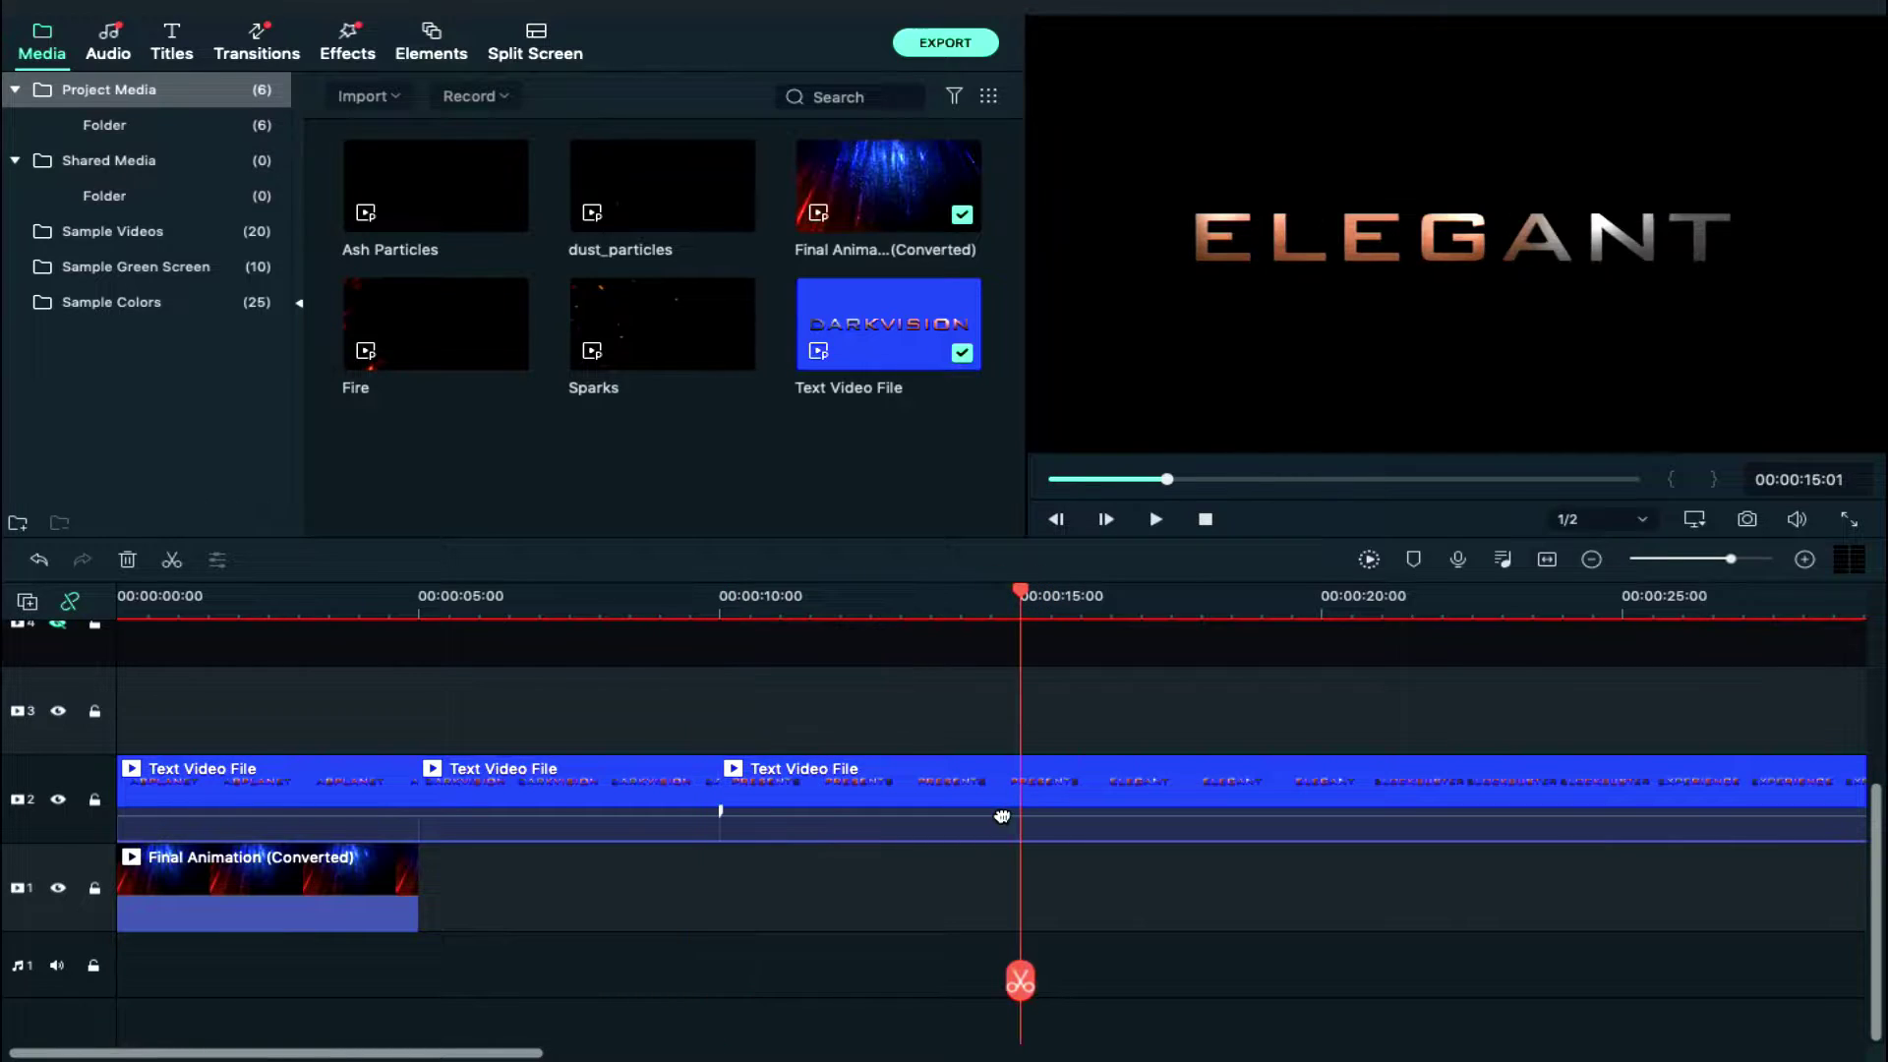
{"action": "left_click", "coordinate": [1020, 980]}
Move the DARKVISION text segment to the timeline start on hidden track 4 and the PRESENTS segment to the start of hidden track 6
{"action": "scroll", "coordinate": [746, 898], "scroll_direction": "up", "scroll_amount": 2}
{"action": "scroll", "coordinate": [688, 914], "scroll_direction": "right", "scroll_amount": 1}
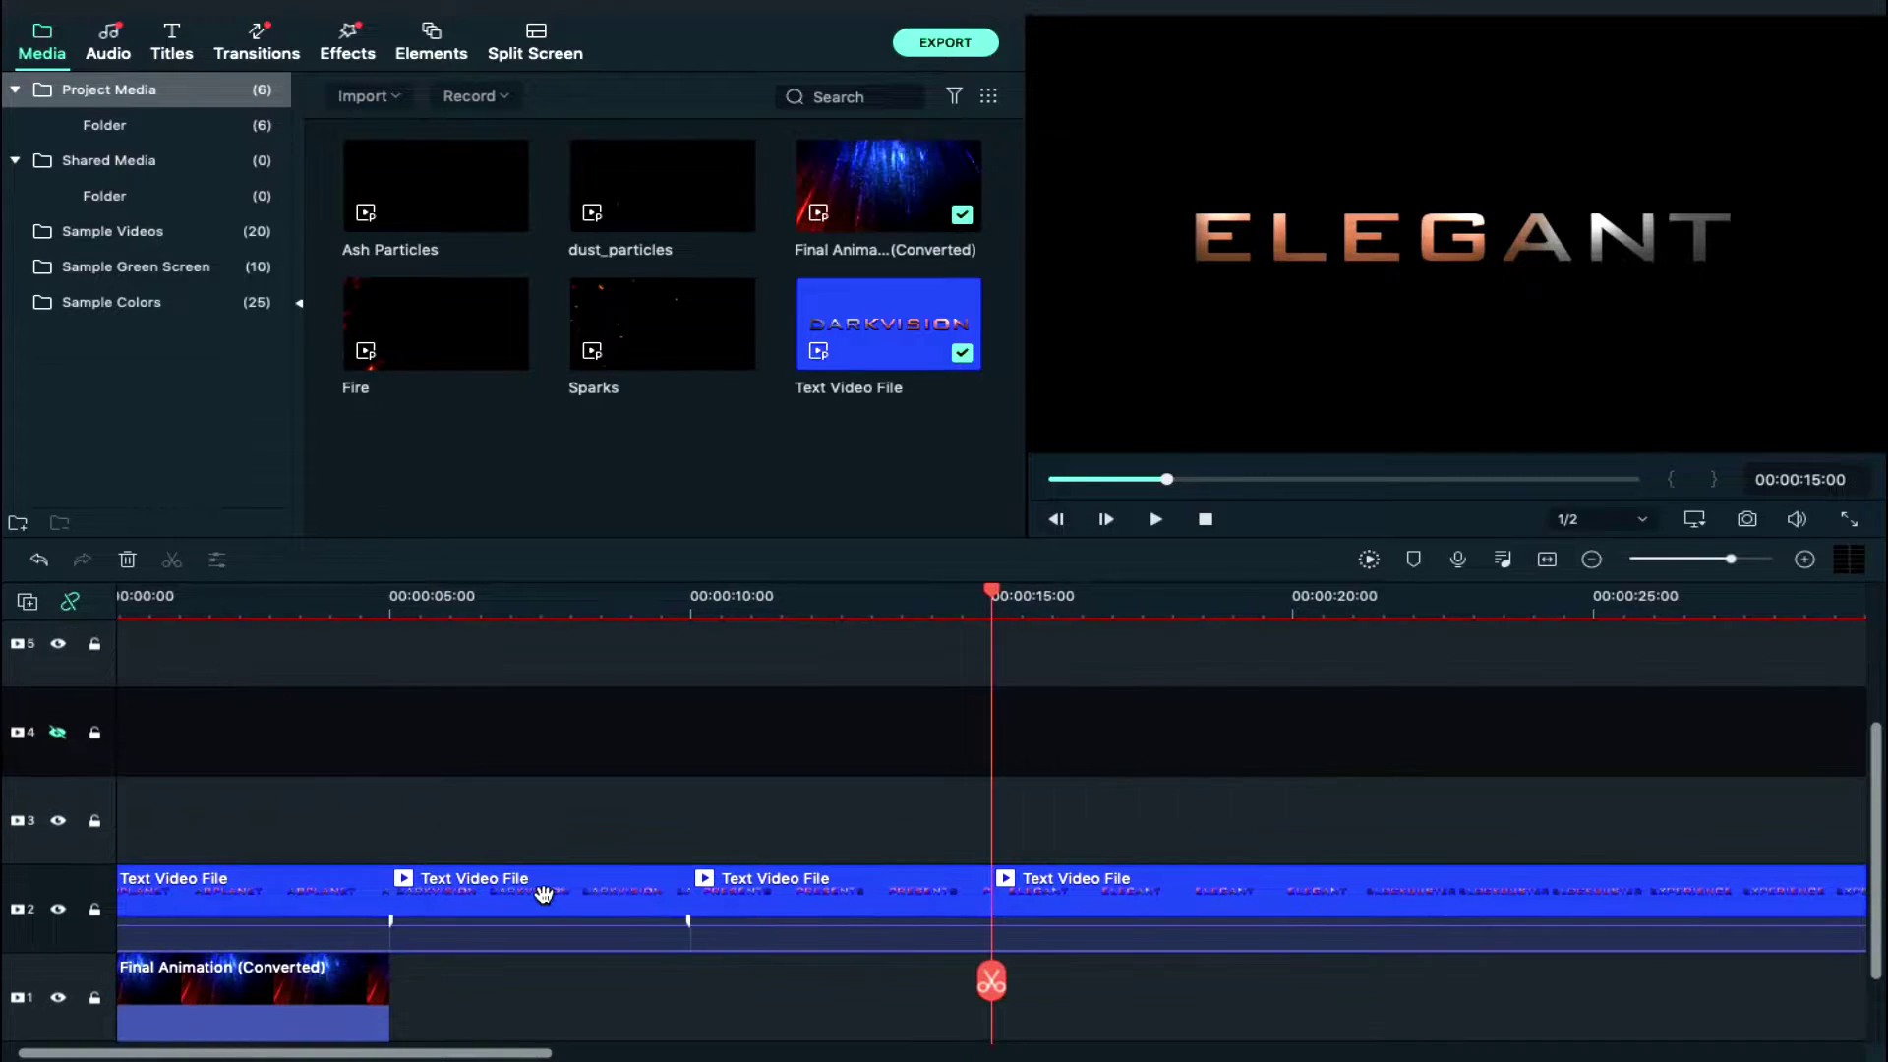
{"action": "left_click", "coordinate": [544, 893]}
{"action": "left_click_drag", "start_coordinate": [543, 893], "coordinate": [242, 757]}
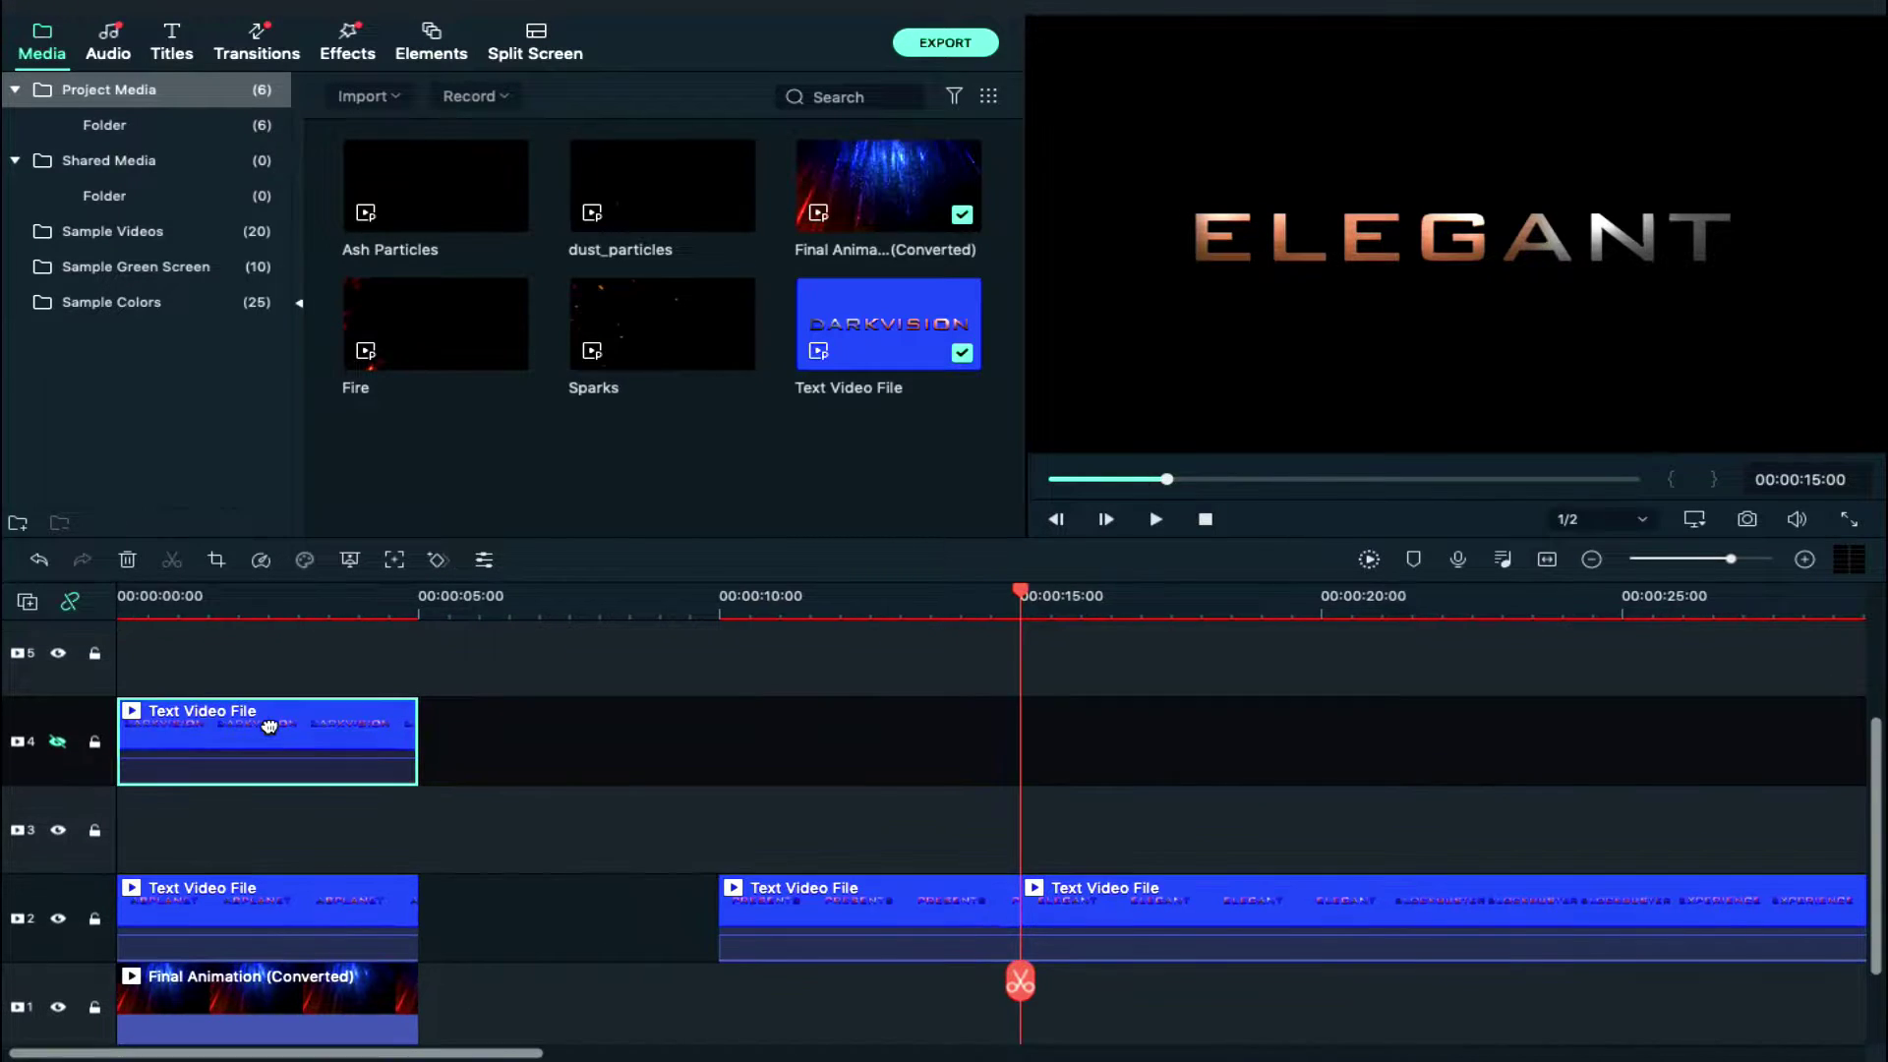
{"action": "left_click", "coordinate": [58, 744]}
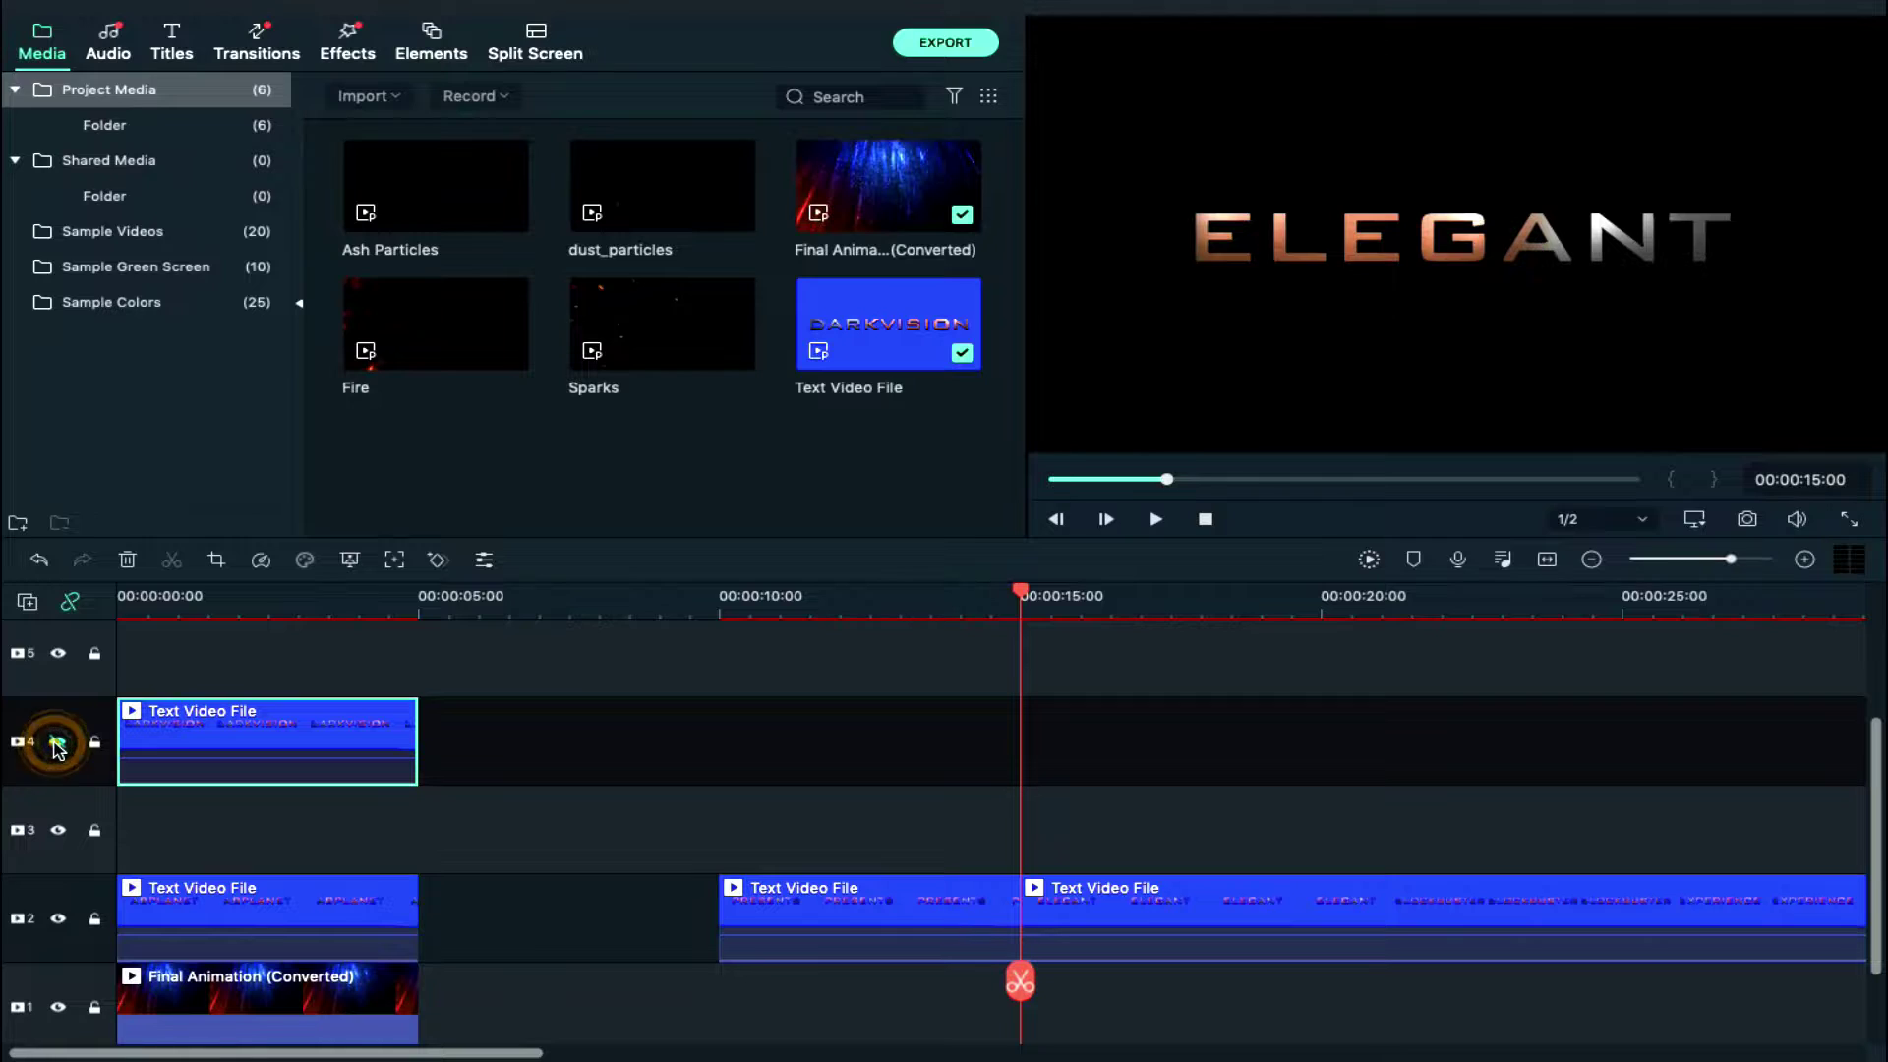
{"action": "left_click_drag", "start_coordinate": [952, 906], "coordinate": [374, 656]}
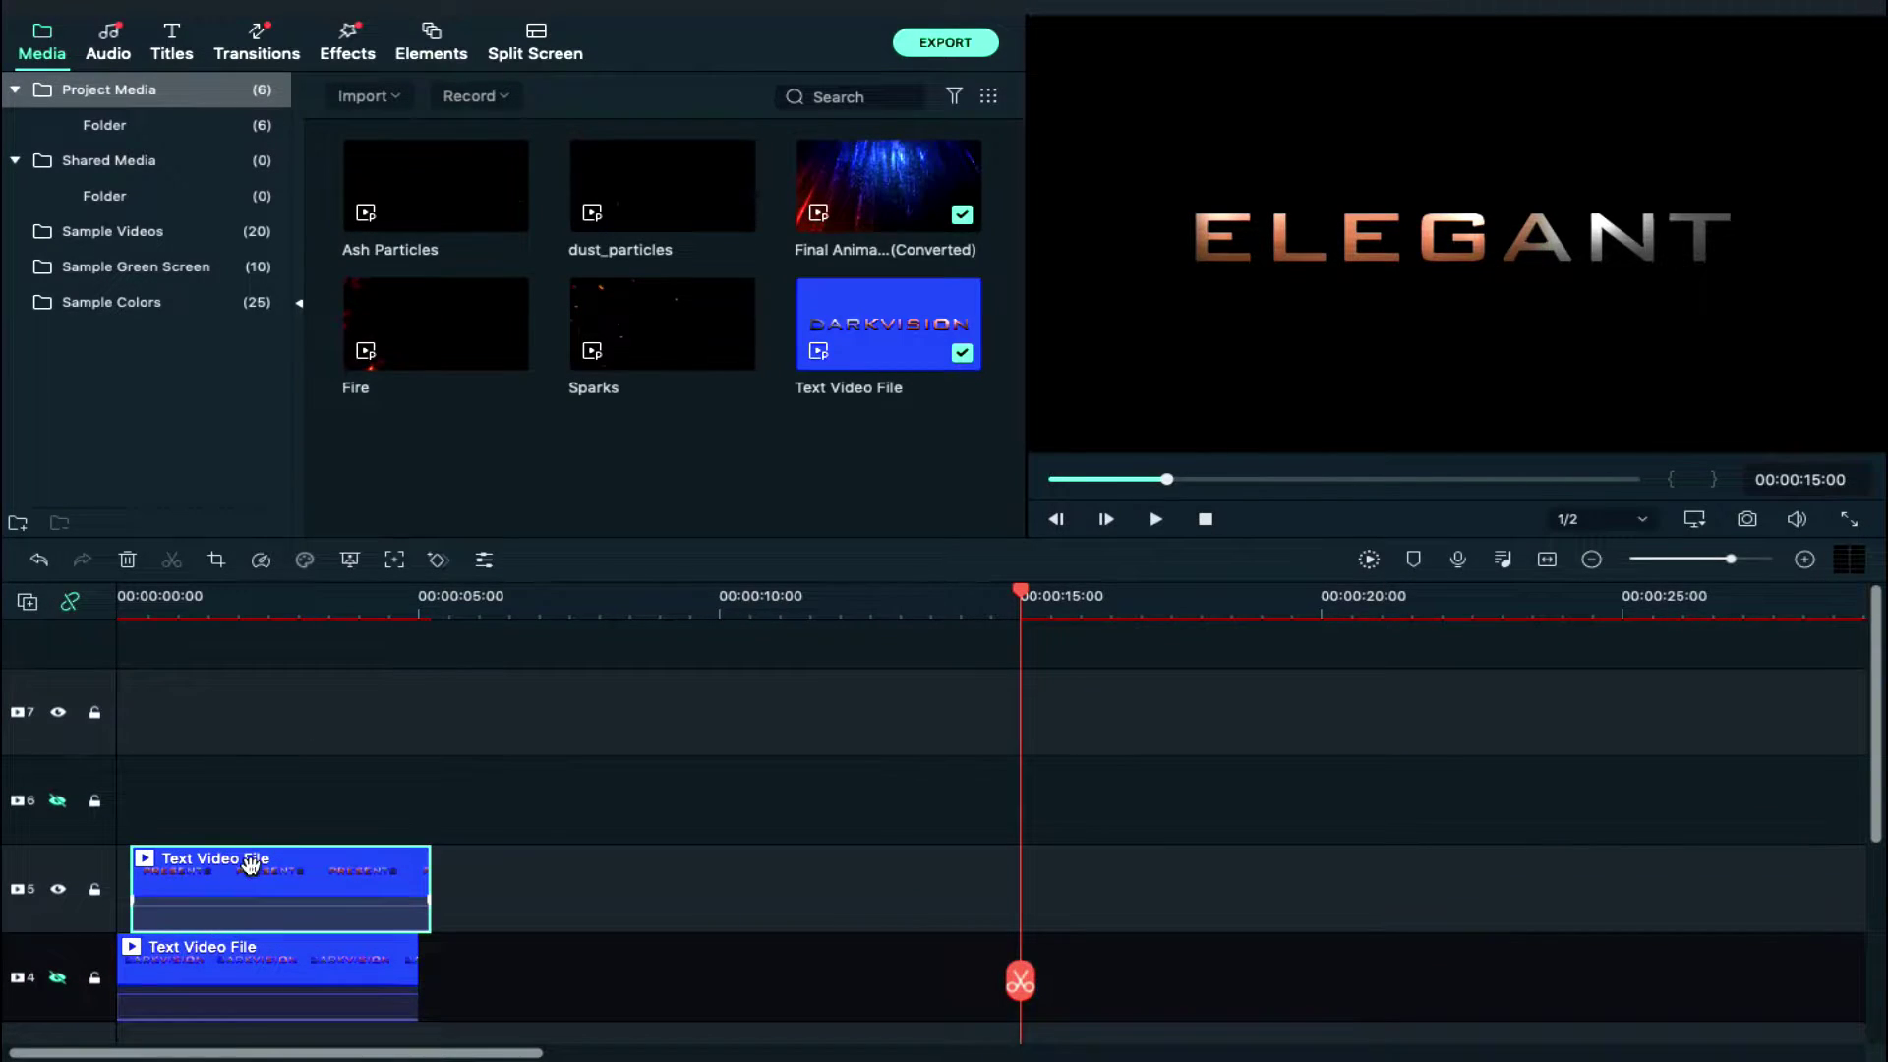
{"action": "left_click_drag", "start_coordinate": [249, 864], "coordinate": [234, 799]}
{"action": "left_click", "coordinate": [59, 802]}
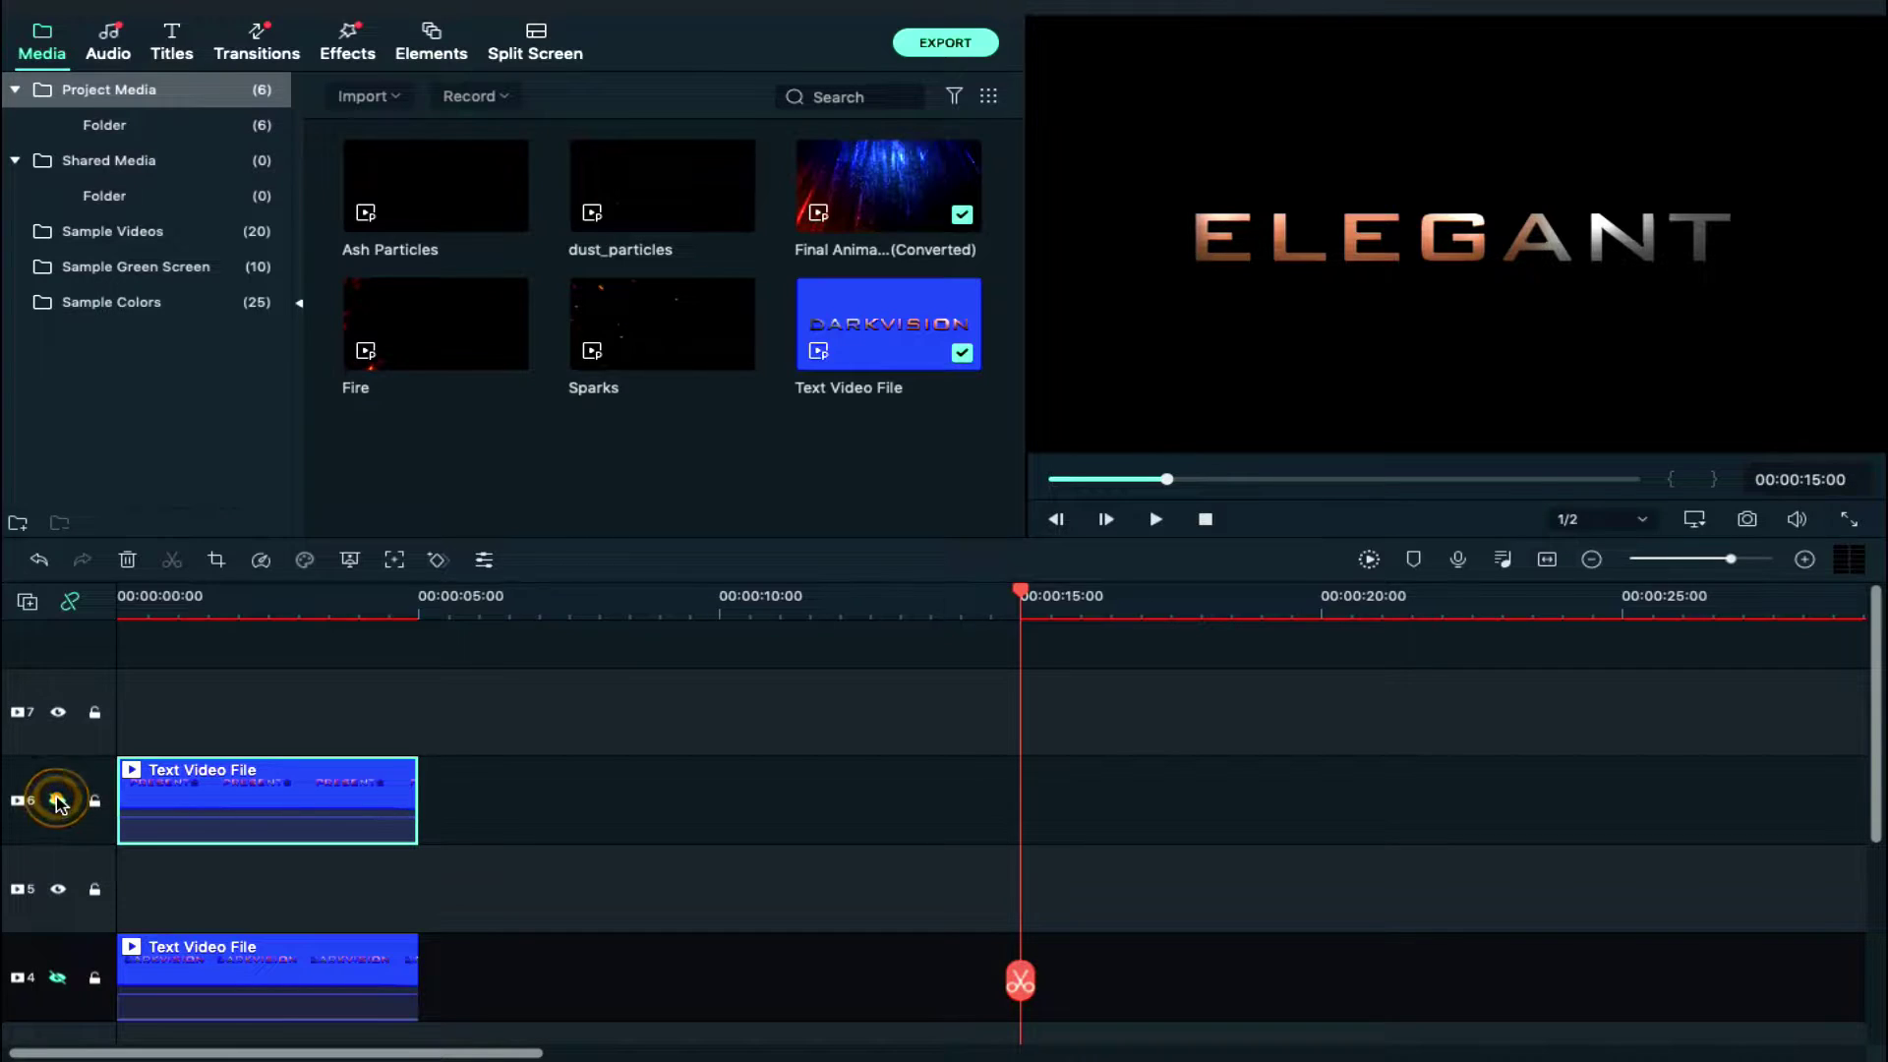
Add scale keyframes to Final Animation (Converted), 100% at its start and 110% at 5 seconds
{"action": "scroll", "coordinate": [329, 919], "scroll_direction": "down", "scroll_amount": 3}
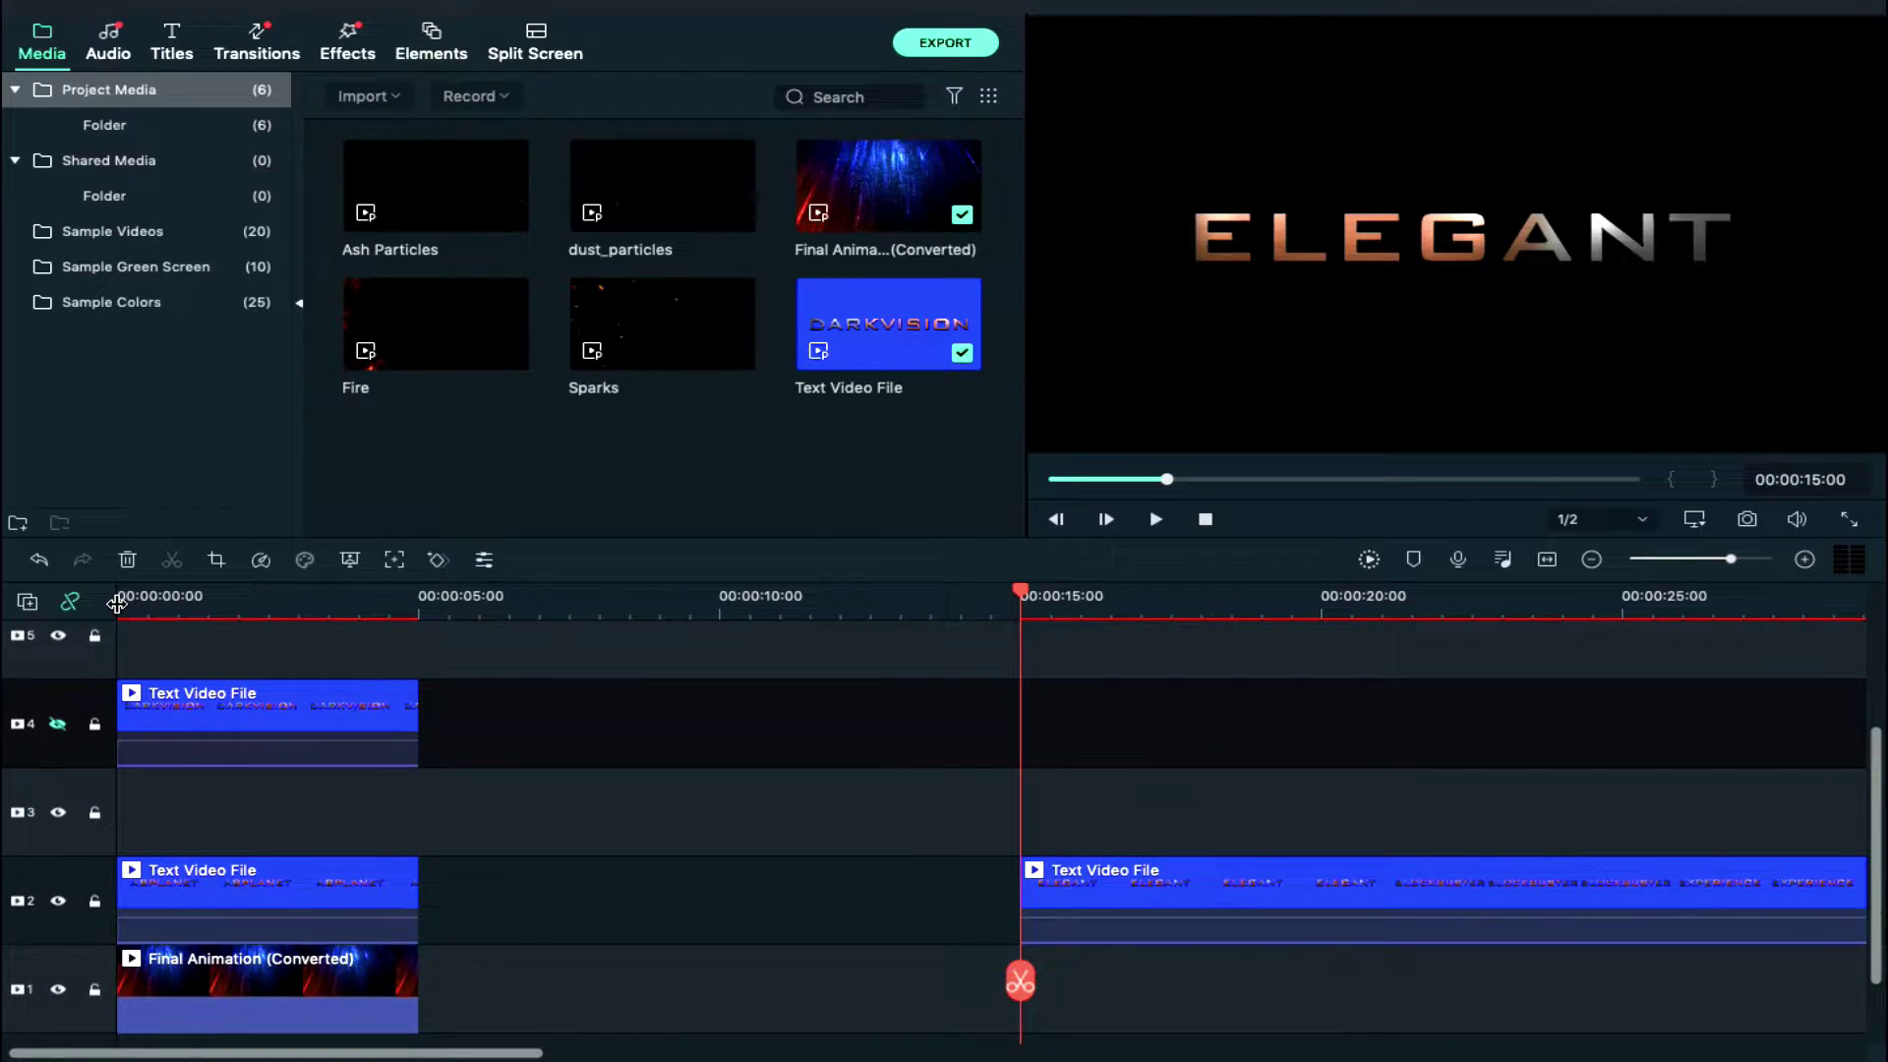
{"action": "left_click", "coordinate": [117, 602]}
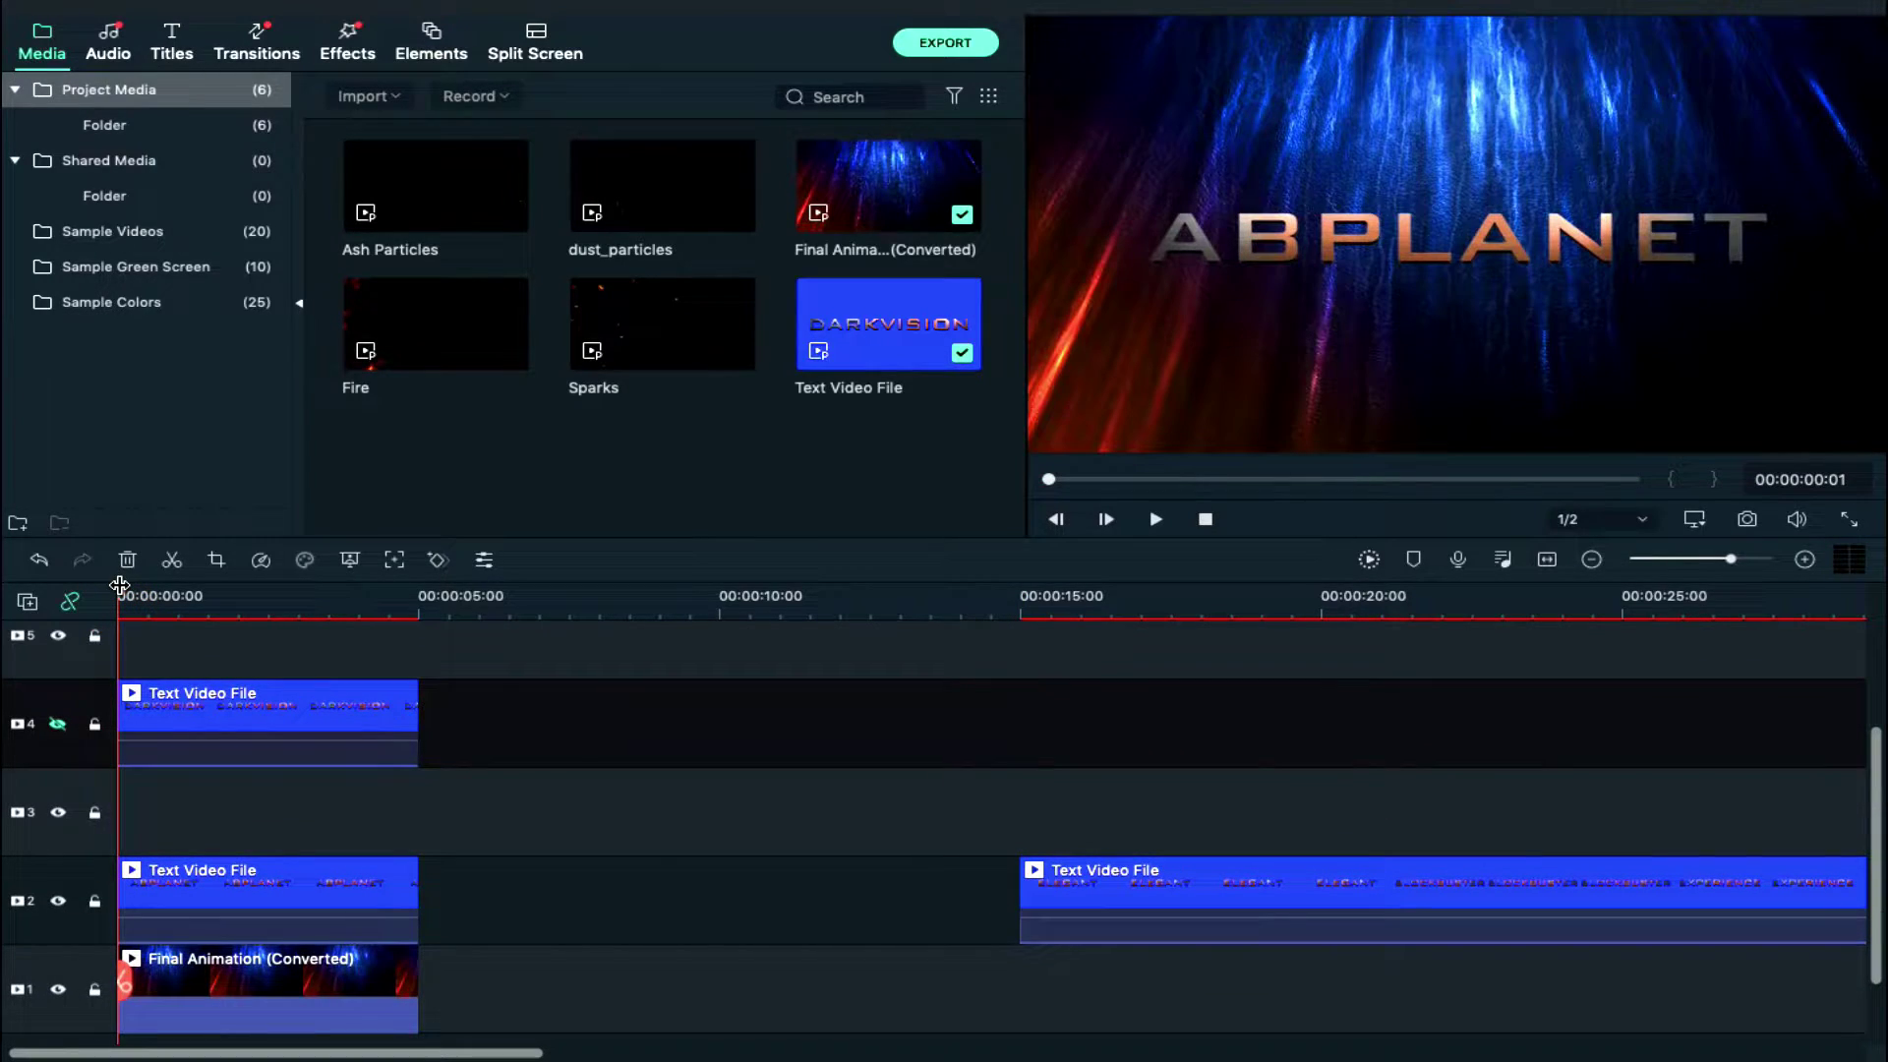
{"action": "left_click", "coordinate": [204, 987]}
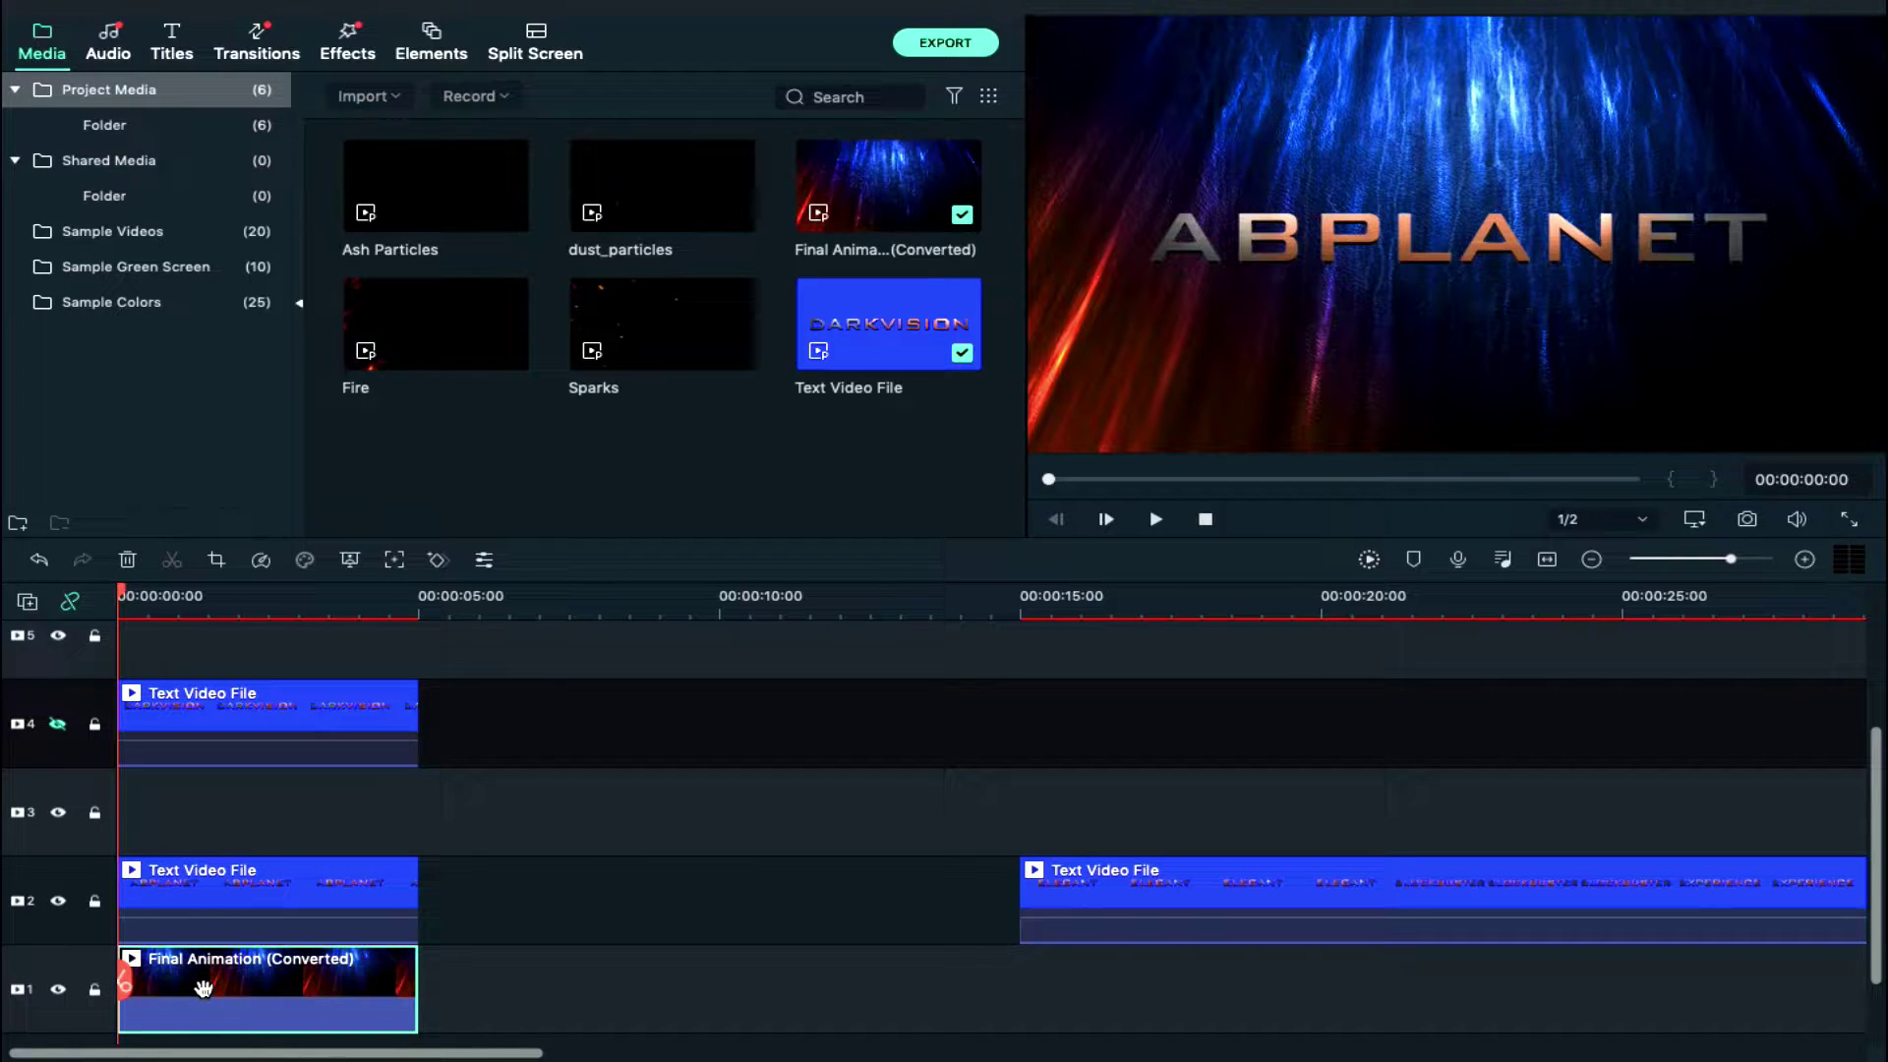
{"action": "double_click", "coordinate": [204, 987]}
{"action": "left_click", "coordinate": [184, 33]}
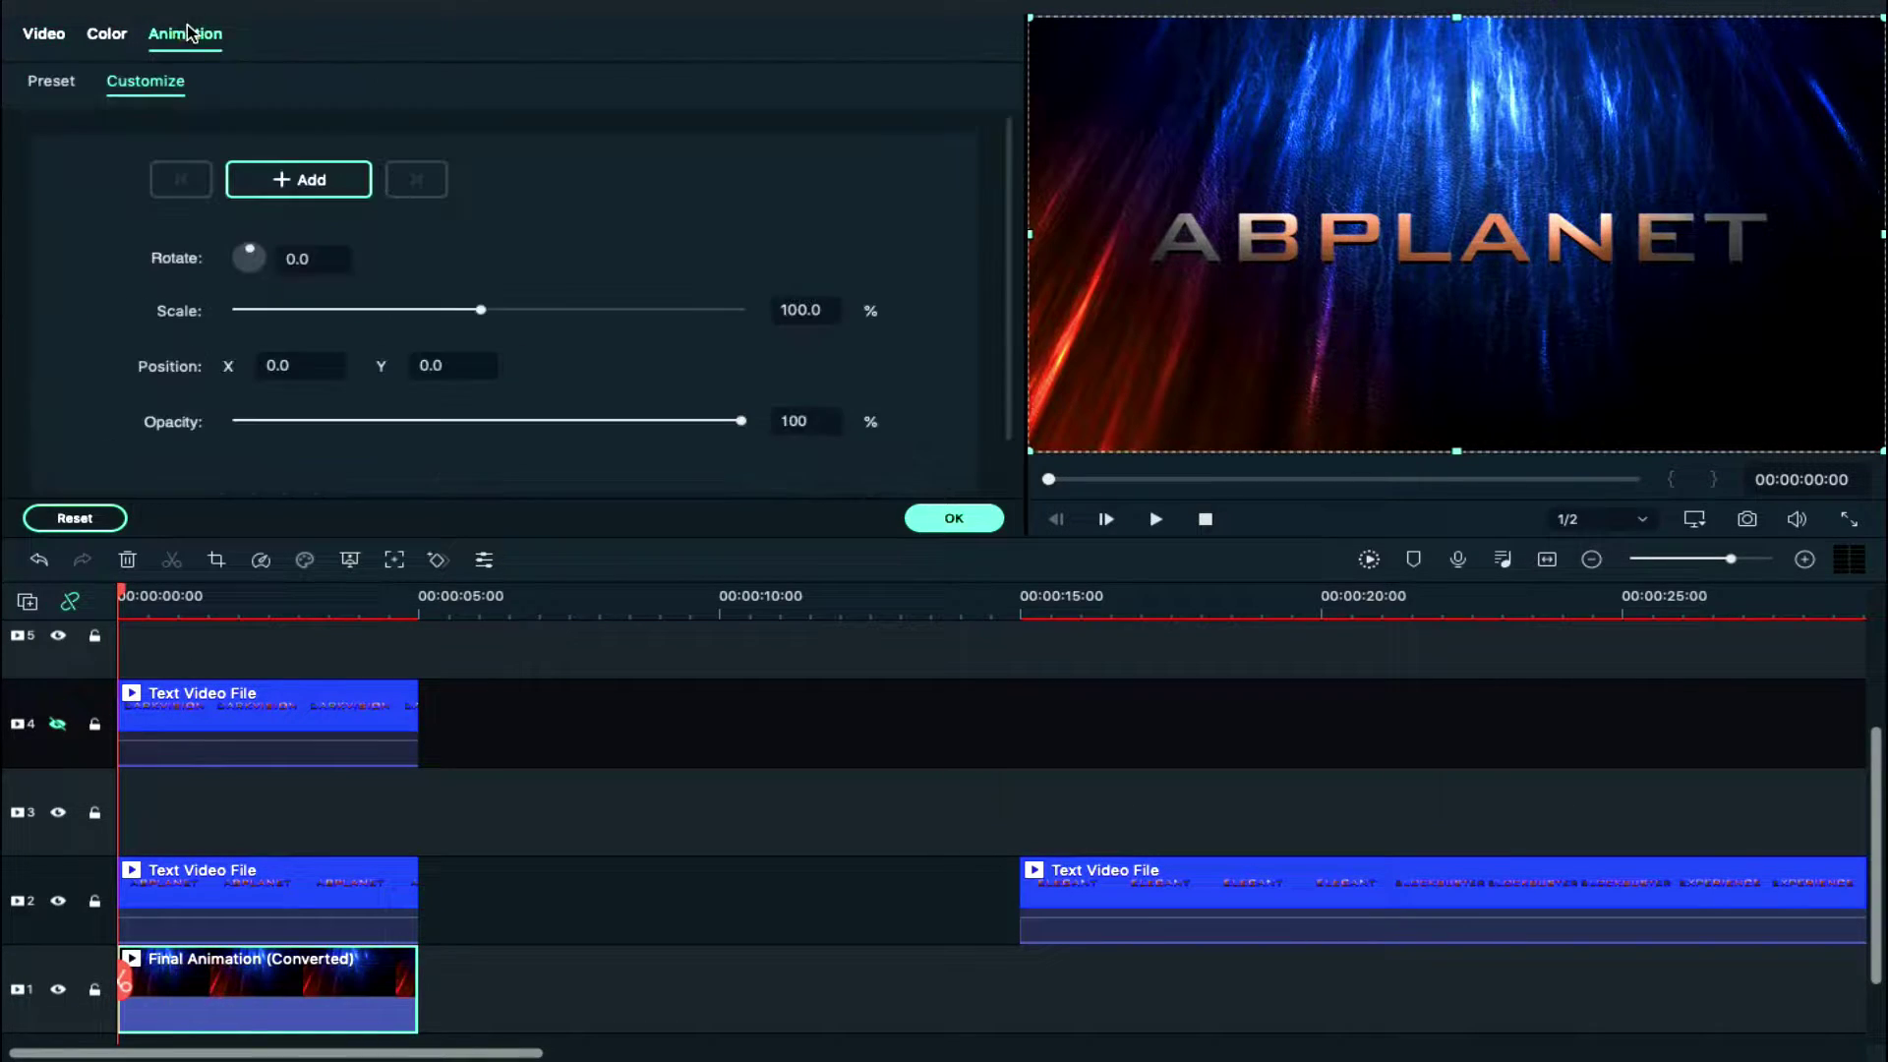
{"action": "left_click", "coordinate": [316, 185]}
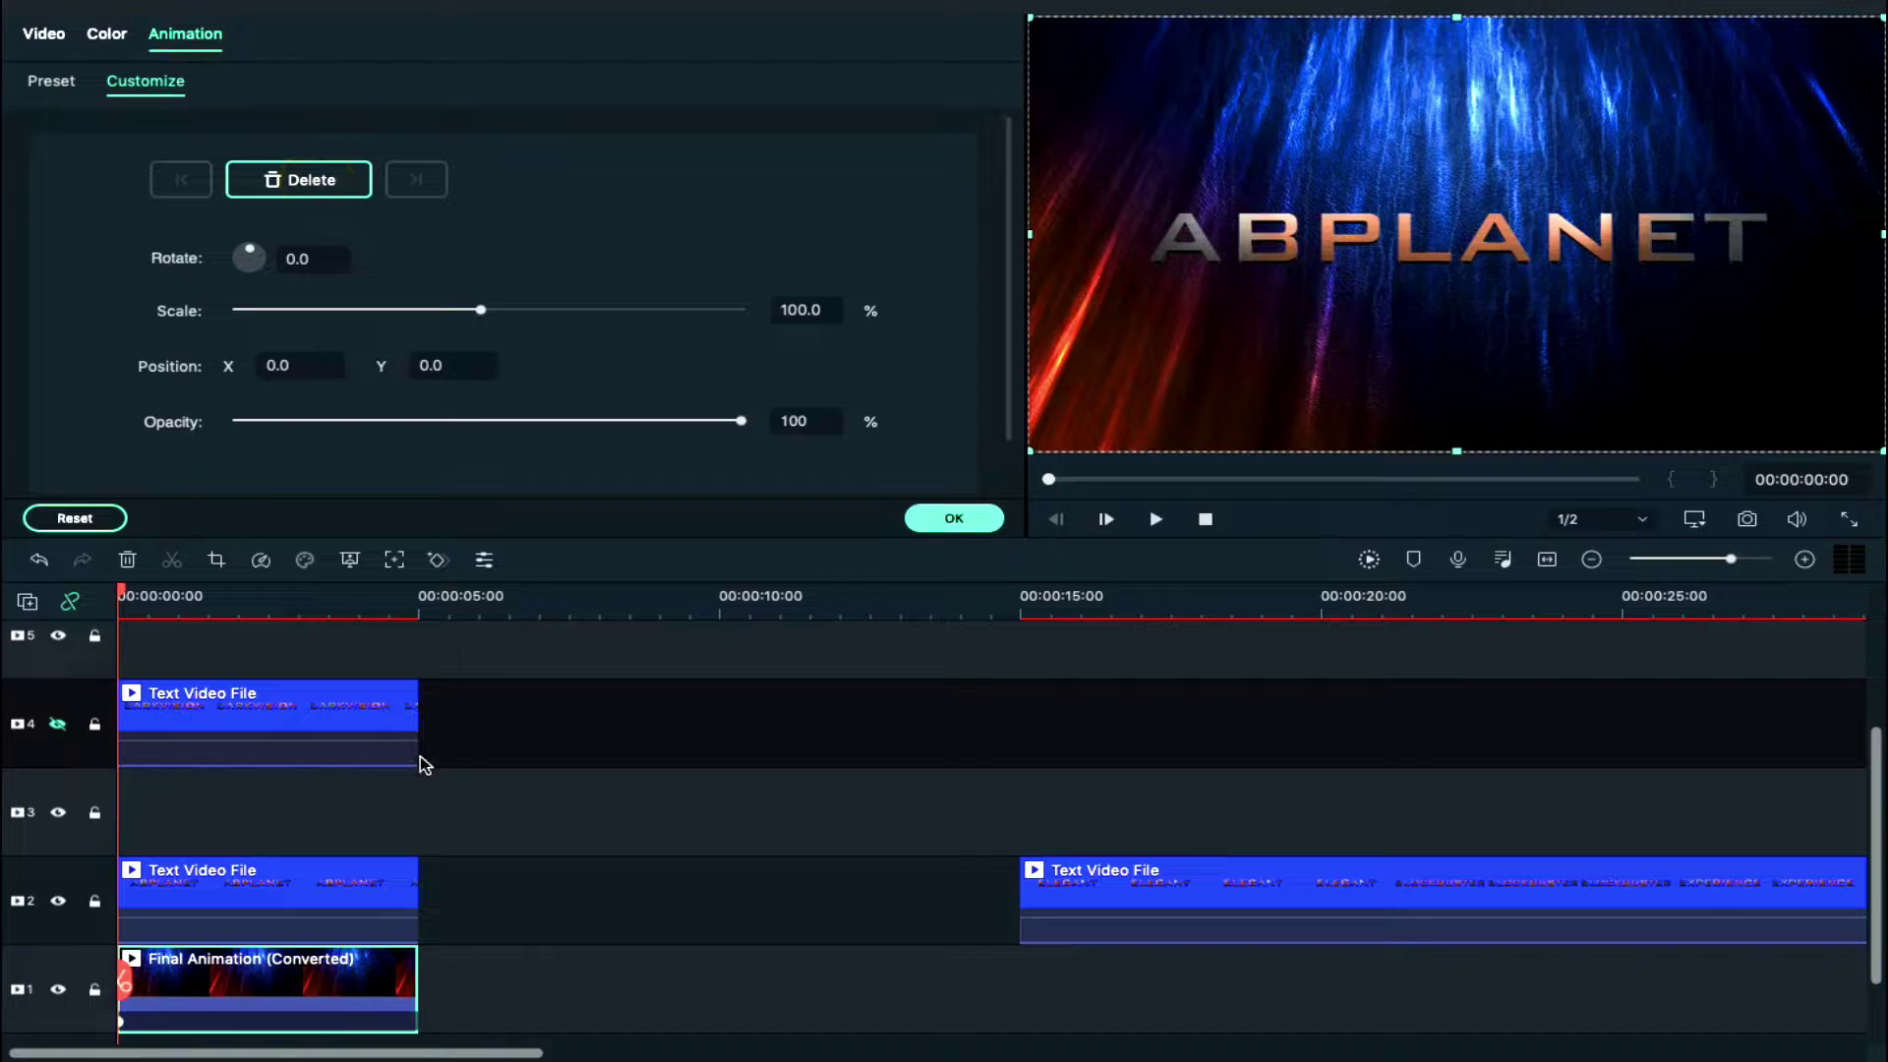
{"action": "left_click", "coordinate": [415, 607]}
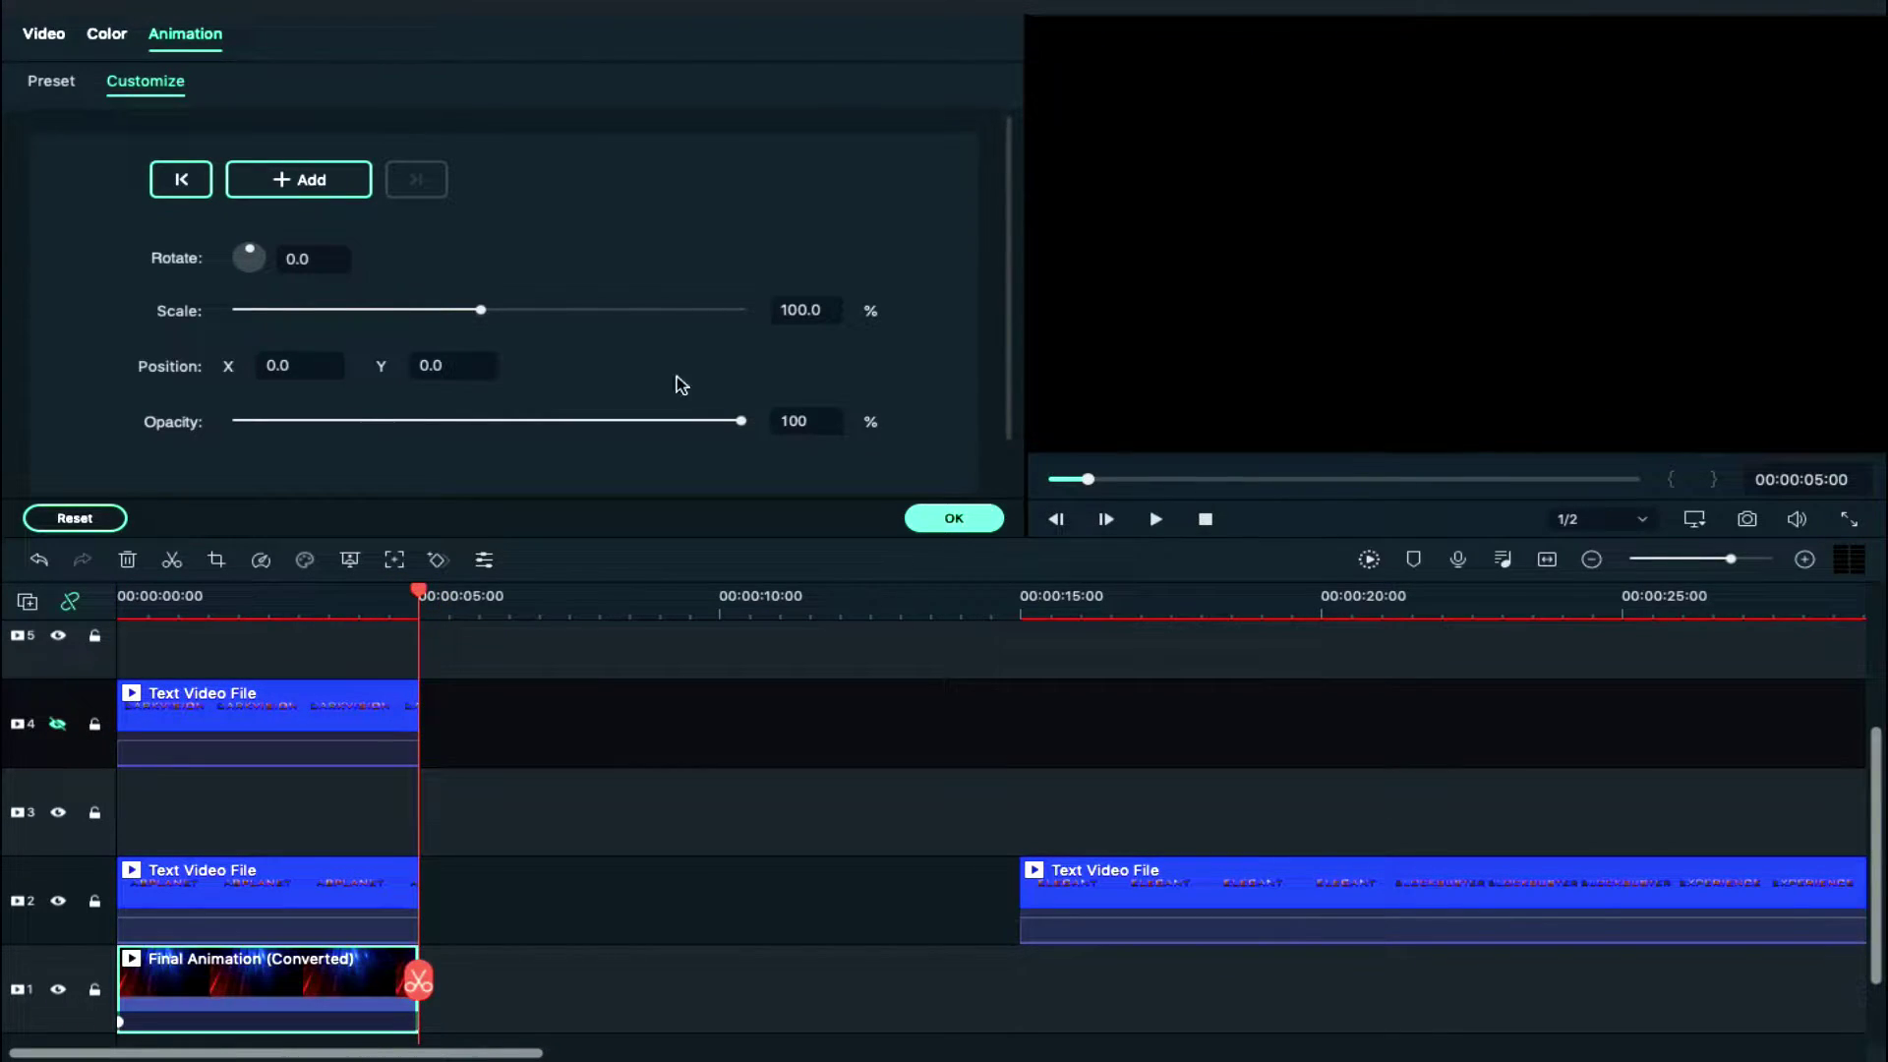
{"action": "left_click", "coordinate": [796, 307]}
{"action": "type", "text": "110"}
{"action": "key", "text": "Return"}
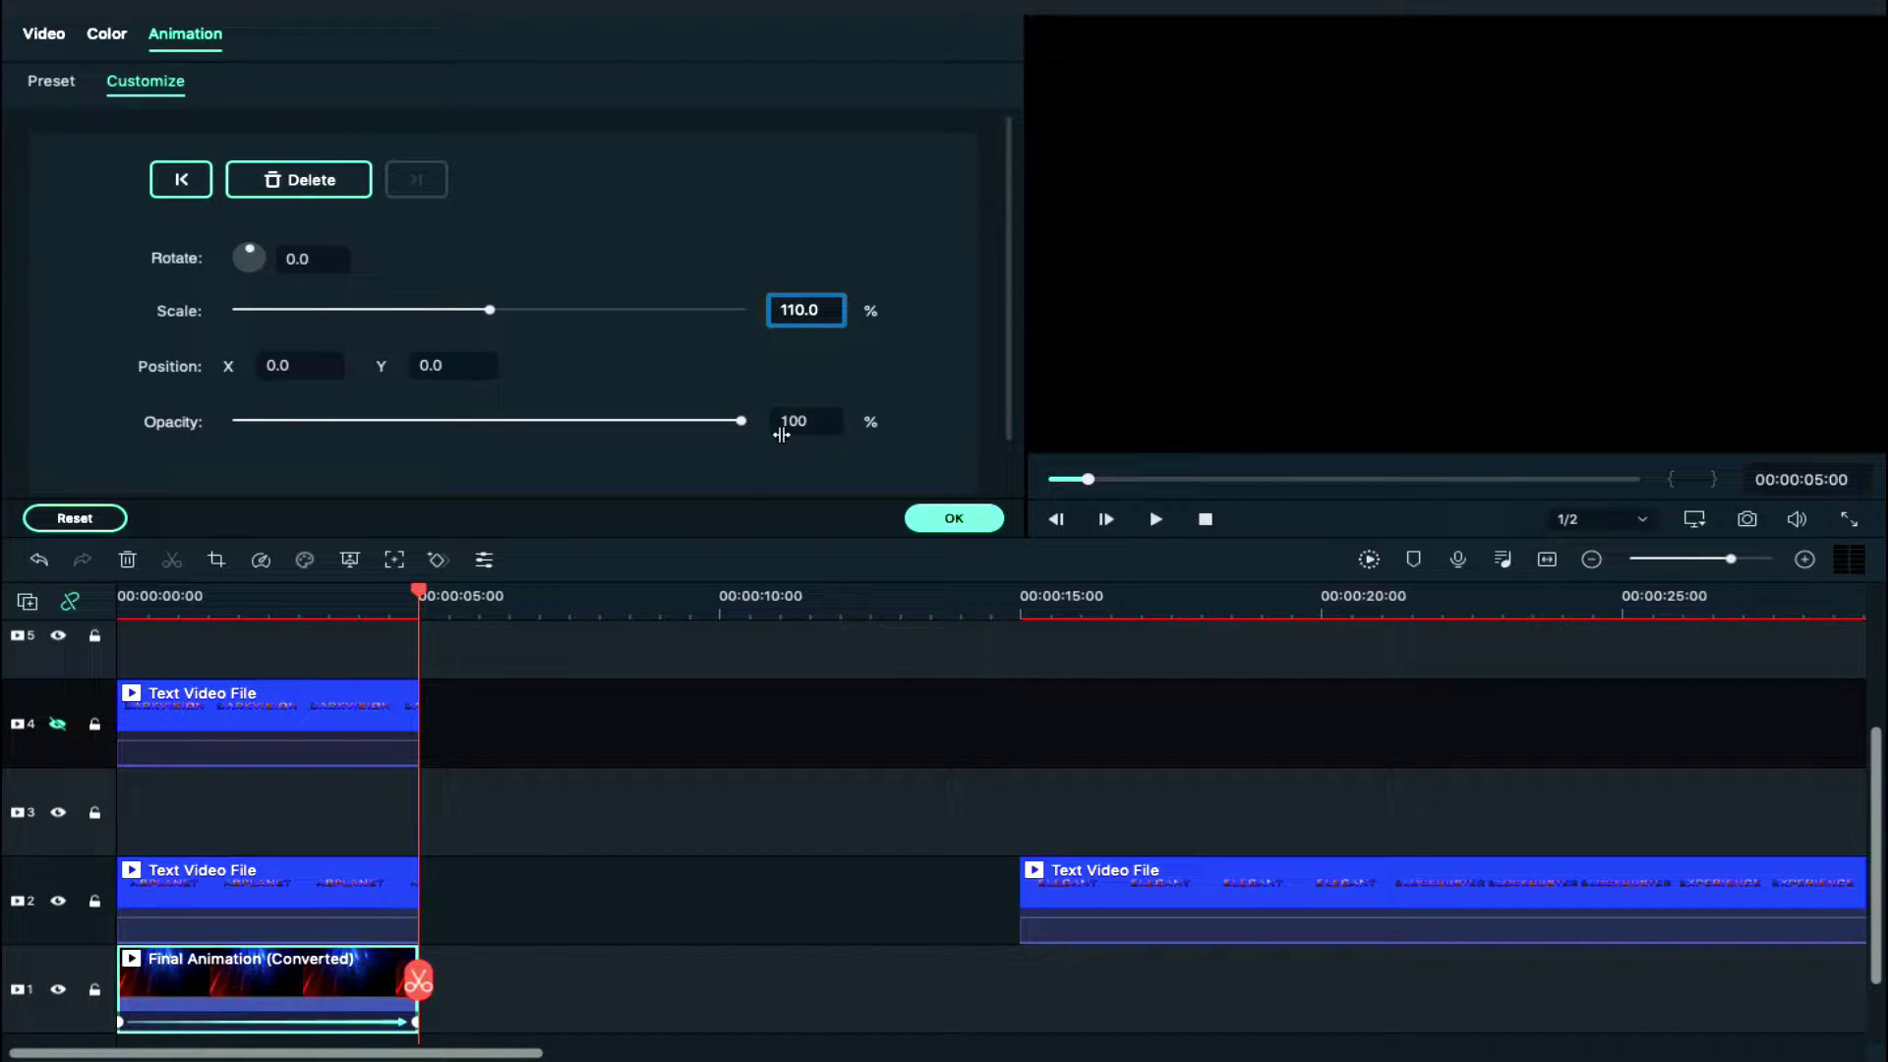
Shift the ABPLANET text clip to start at 00:00:00:08 and trim its end to 5 seconds
{"action": "left_click_drag", "start_coordinate": [418, 586], "coordinate": [86, 583]}
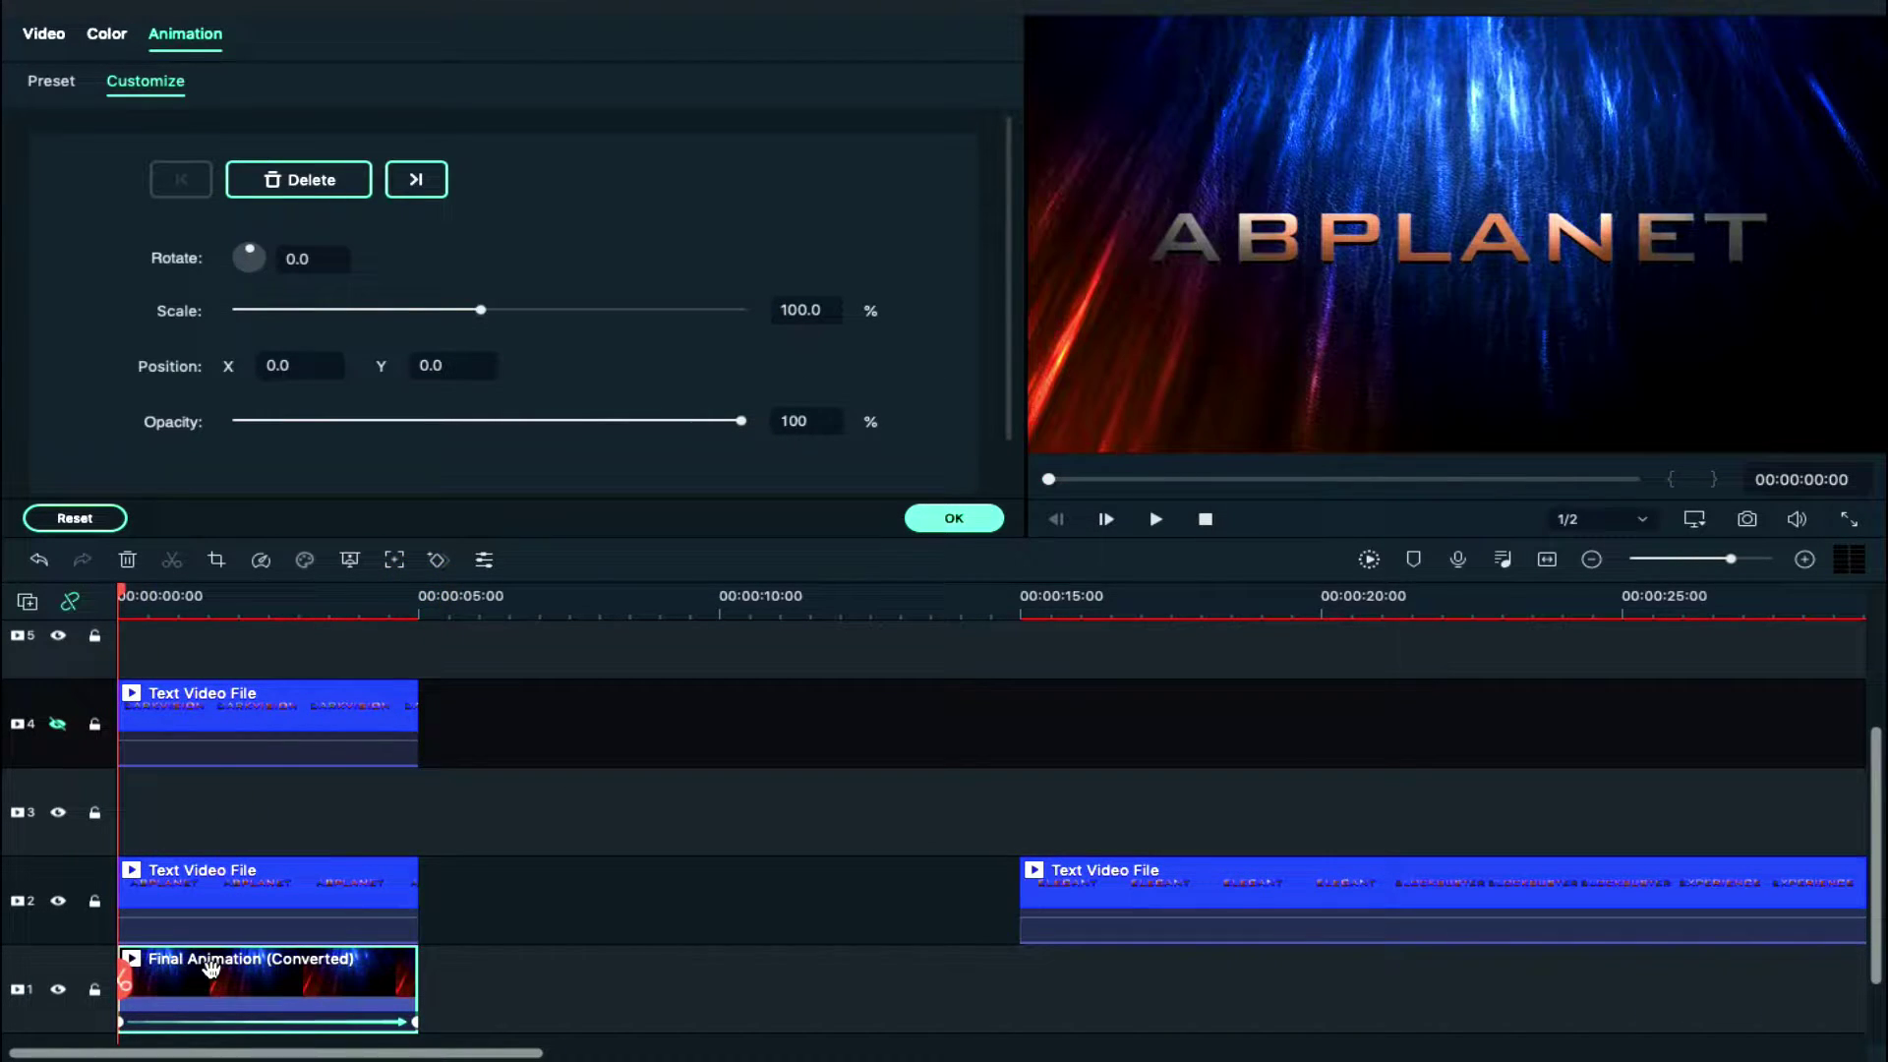
{"action": "key", "text": "Right"}
{"action": "key", "text": "Right"}
{"action": "key", "text": "Right"}
{"action": "key", "text": "Right"}
{"action": "key", "text": "Right"}
{"action": "key", "text": "Right"}
{"action": "key", "text": "Right"}
{"action": "key", "text": "Right"}
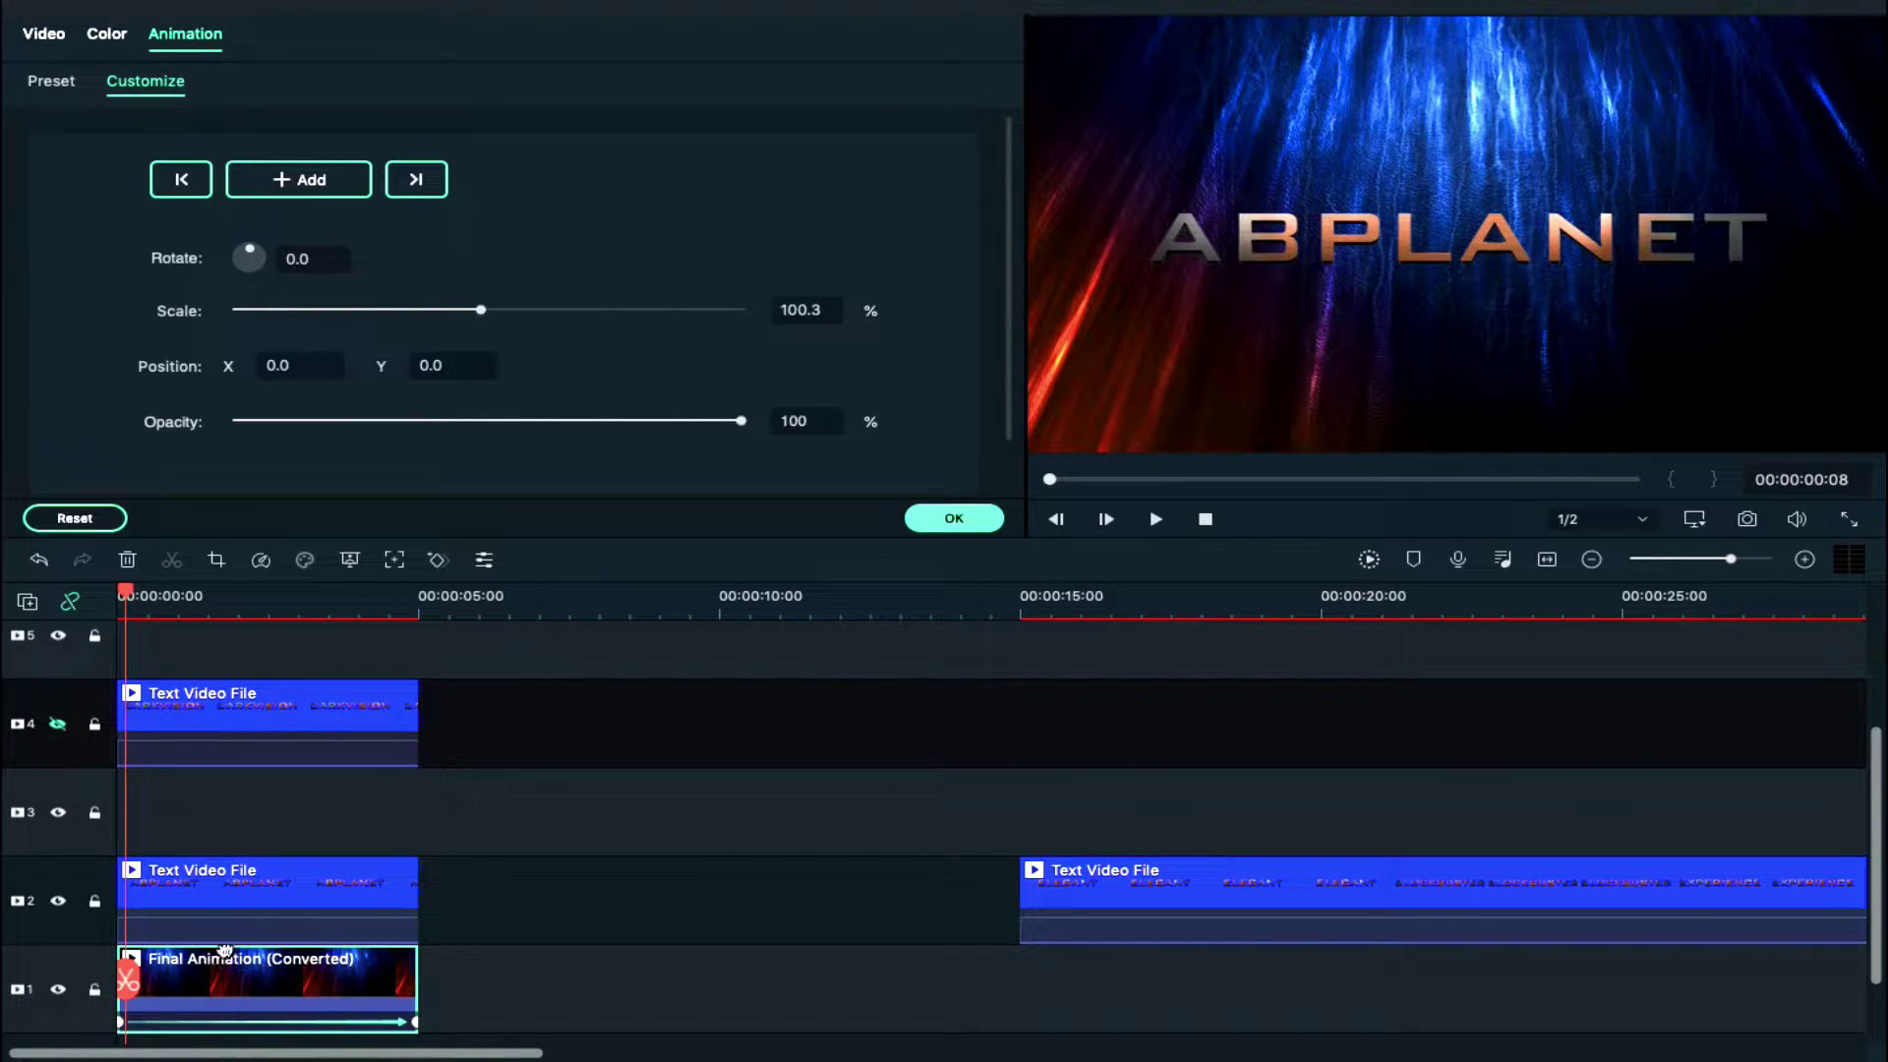
{"action": "left_click", "coordinate": [228, 888]}
{"action": "left_click_drag", "start_coordinate": [229, 887], "coordinate": [236, 889]}
{"action": "left_click_drag", "start_coordinate": [420, 886], "coordinate": [415, 886]}
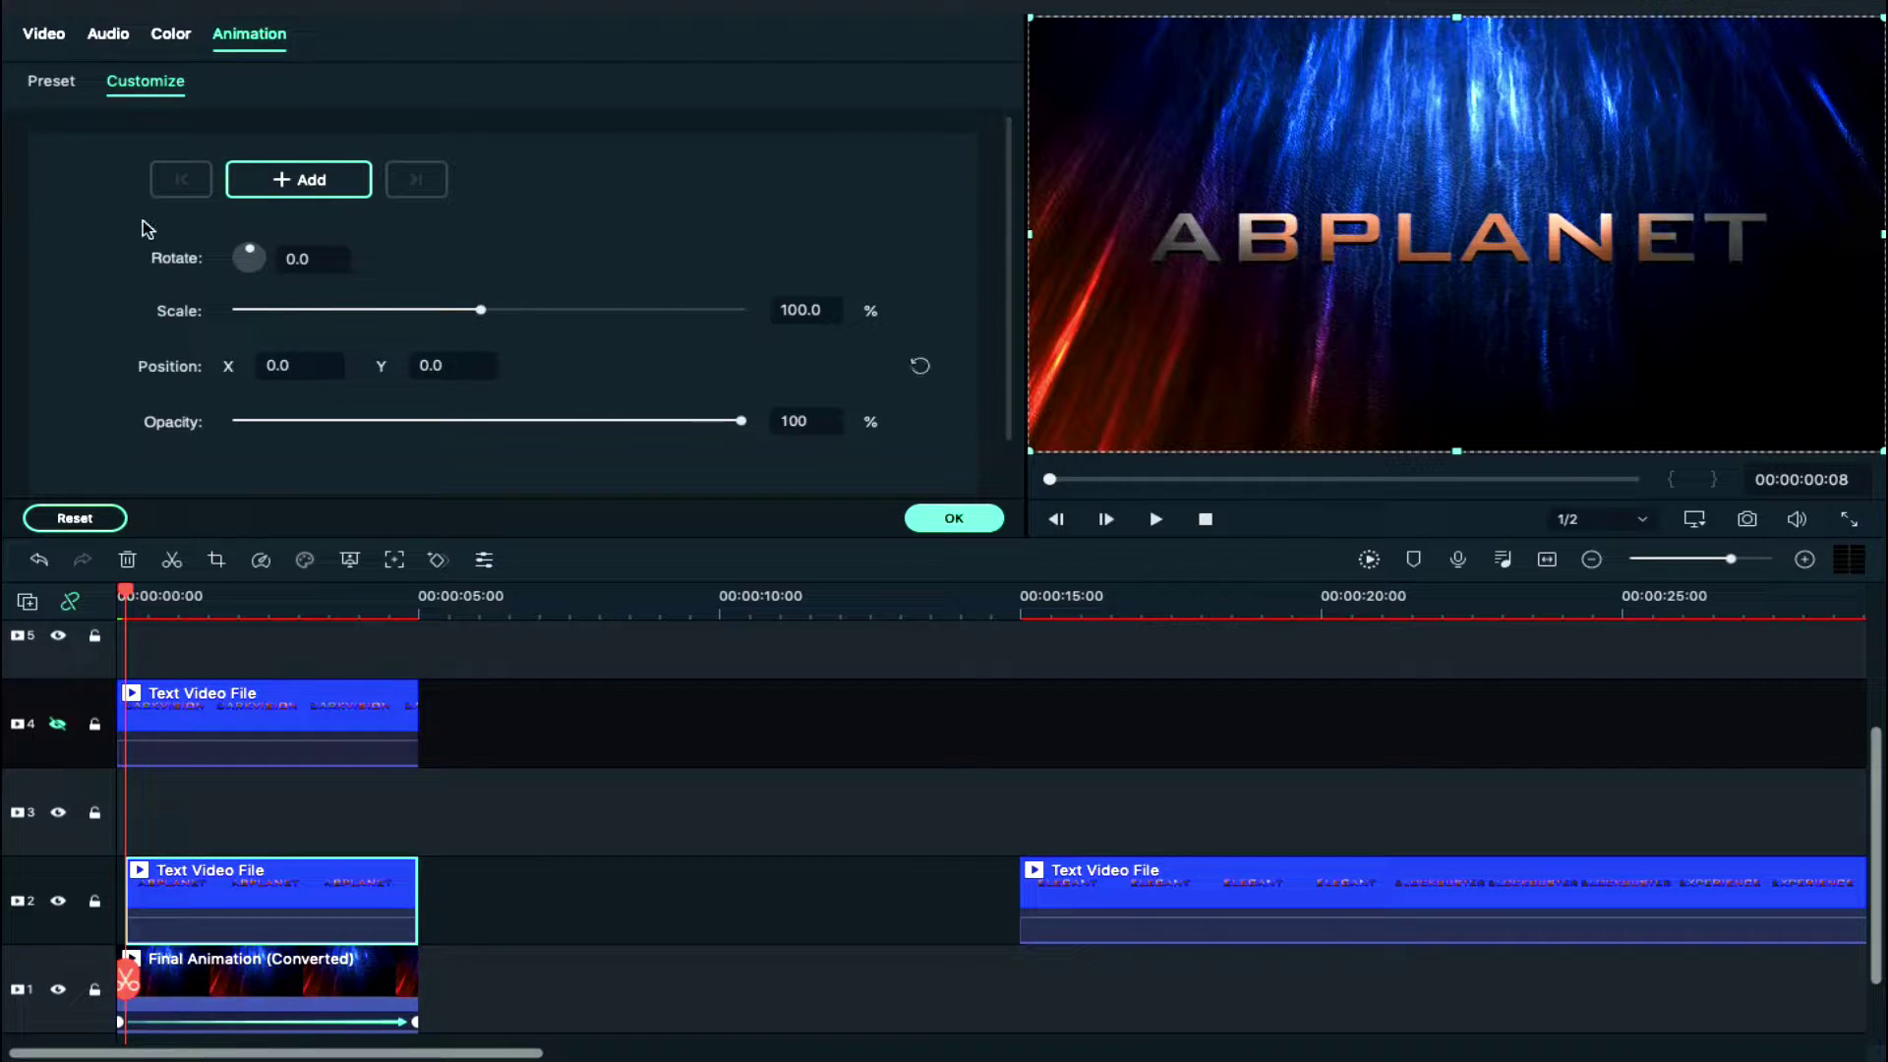
Raise the ABPLANET text clip by setting its transform Y position to 187
{"action": "left_click", "coordinate": [49, 37]}
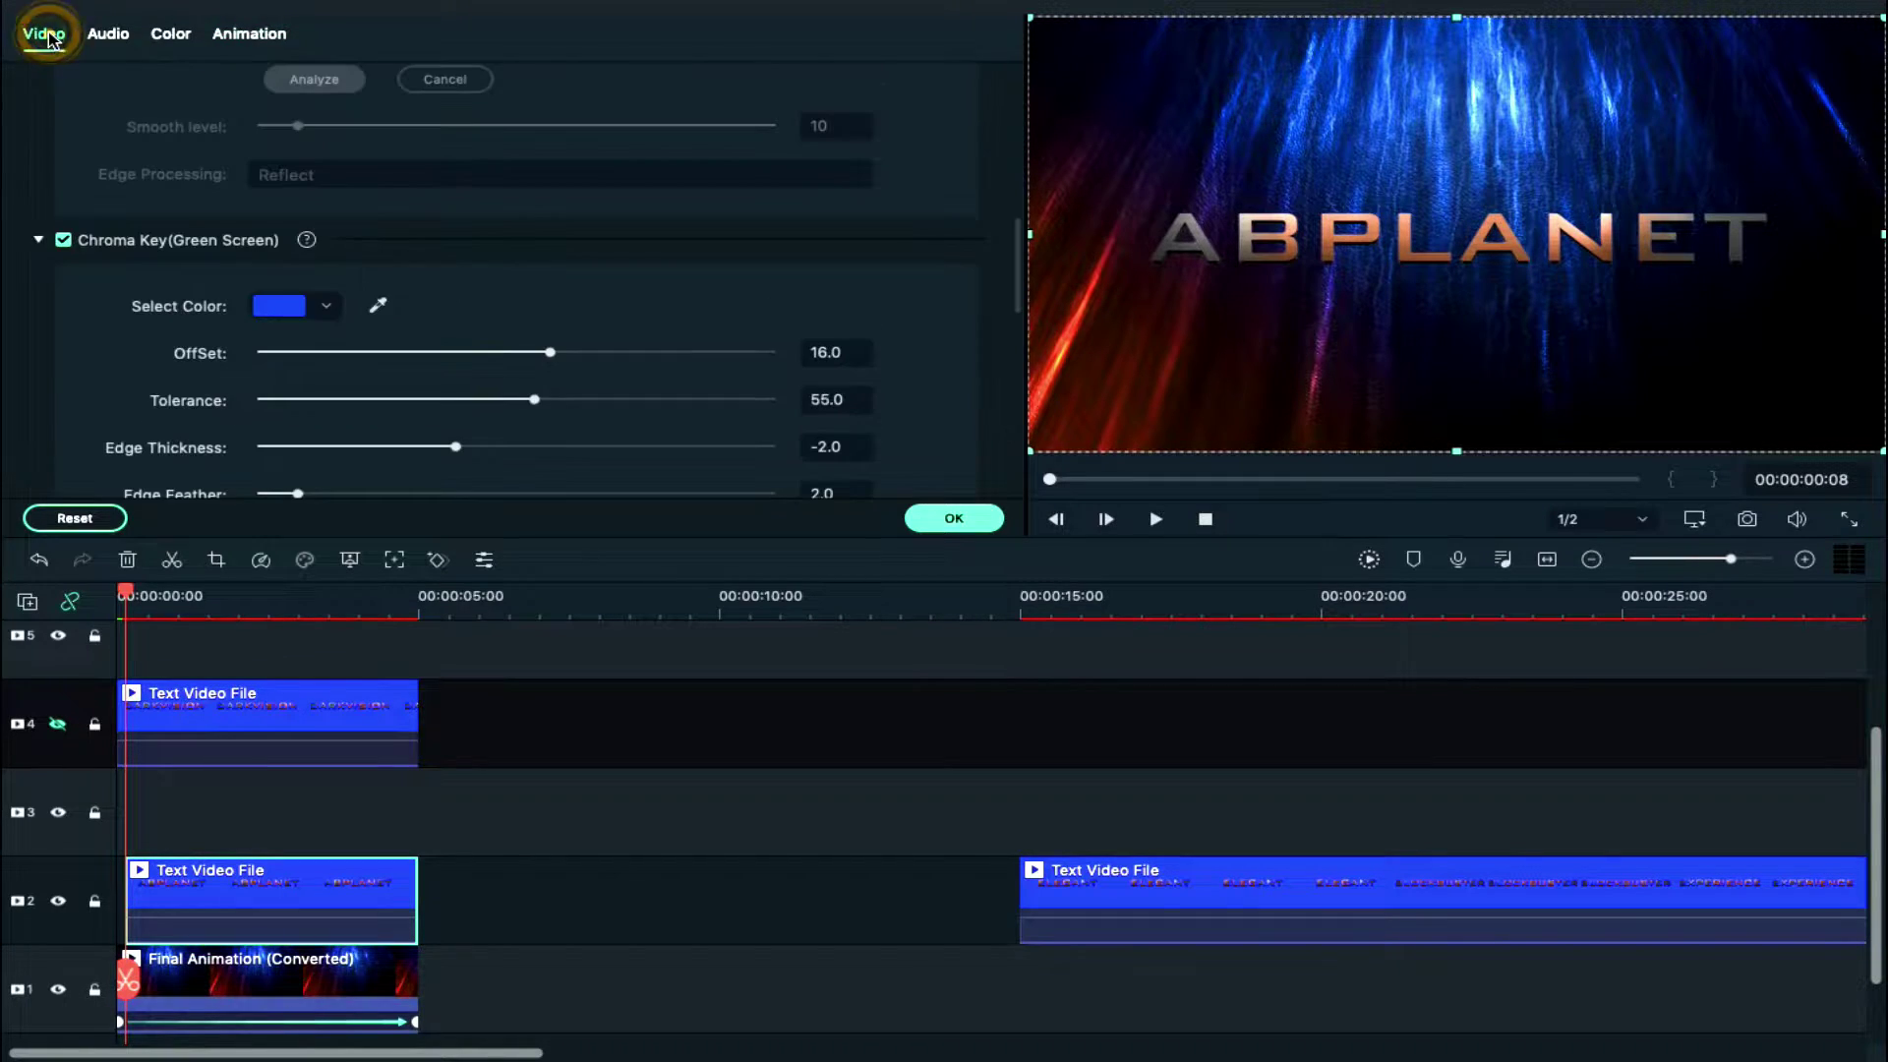
{"action": "scroll", "coordinate": [535, 223], "scroll_direction": "up", "scroll_amount": 10}
{"action": "left_click_drag", "start_coordinate": [404, 286], "coordinate": [658, 275]}
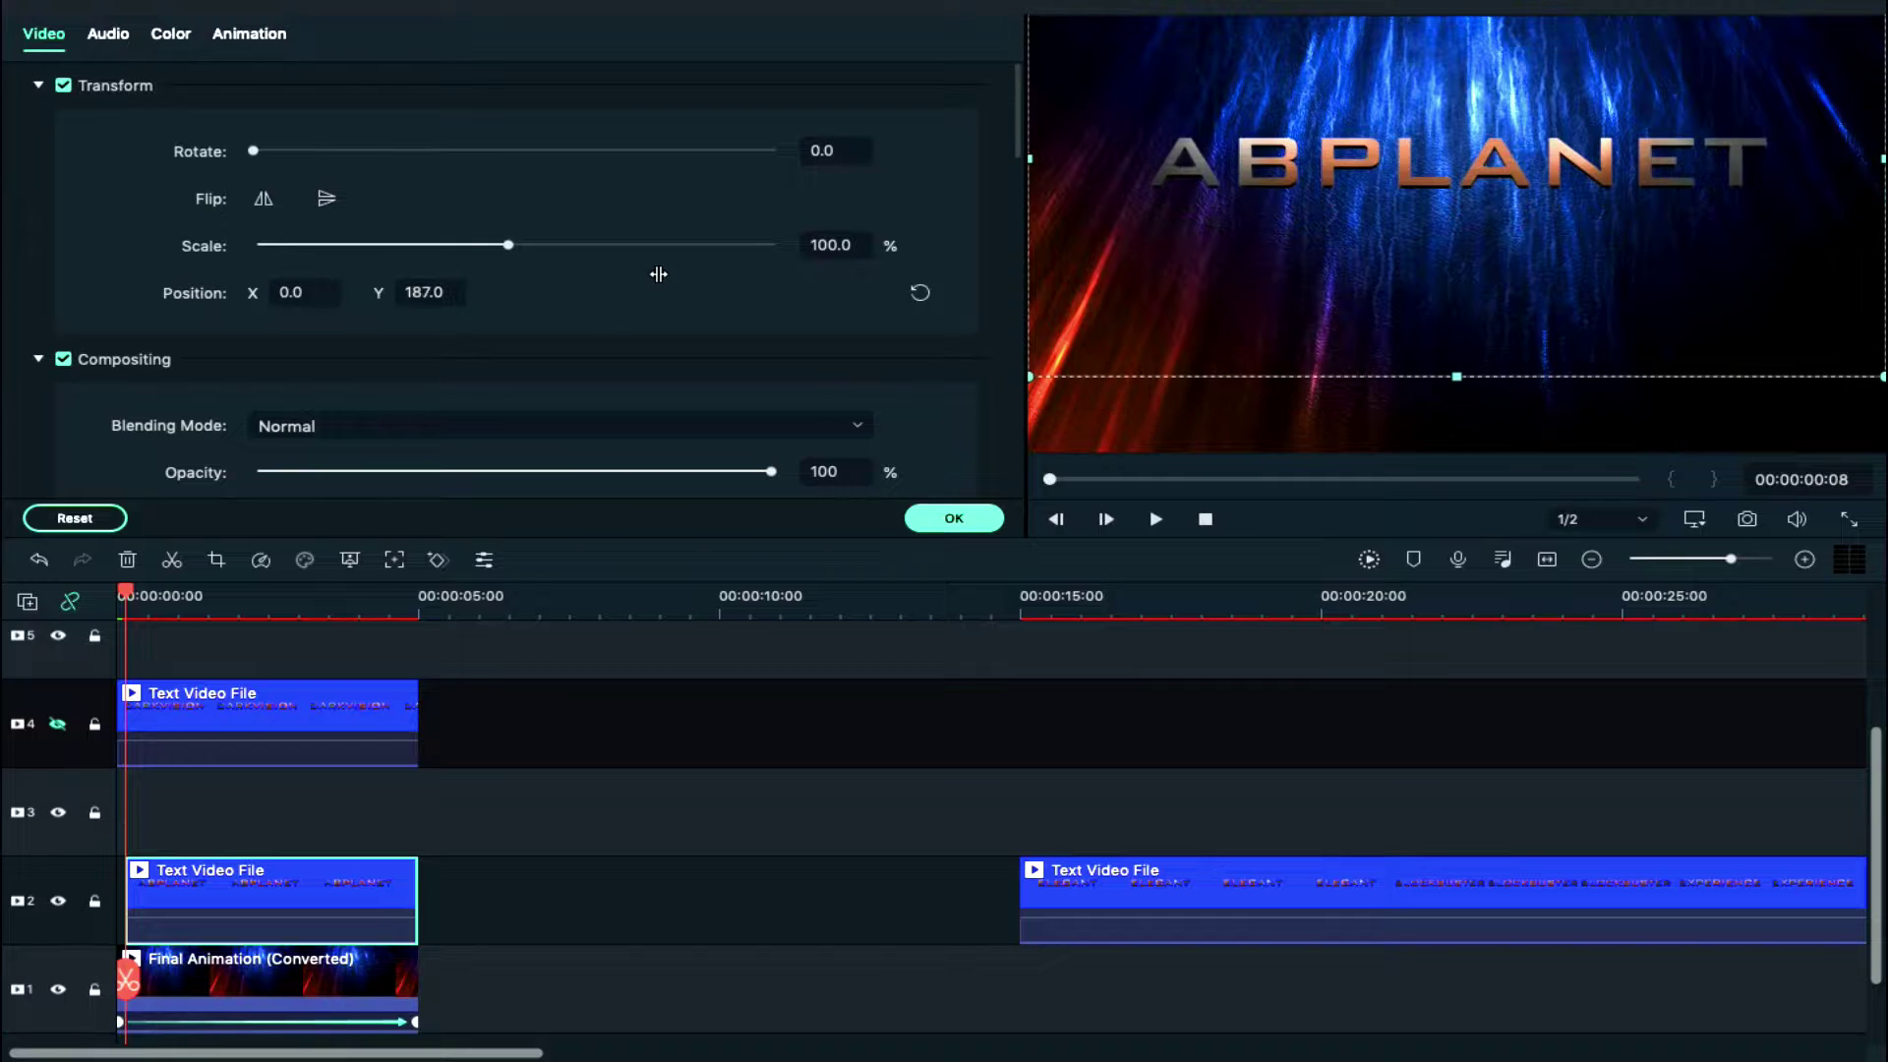
Add a keyframe at 00:00:00:08 on the ABPLANET clip with scale 400% and Y position 139
{"action": "left_click", "coordinate": [268, 35]}
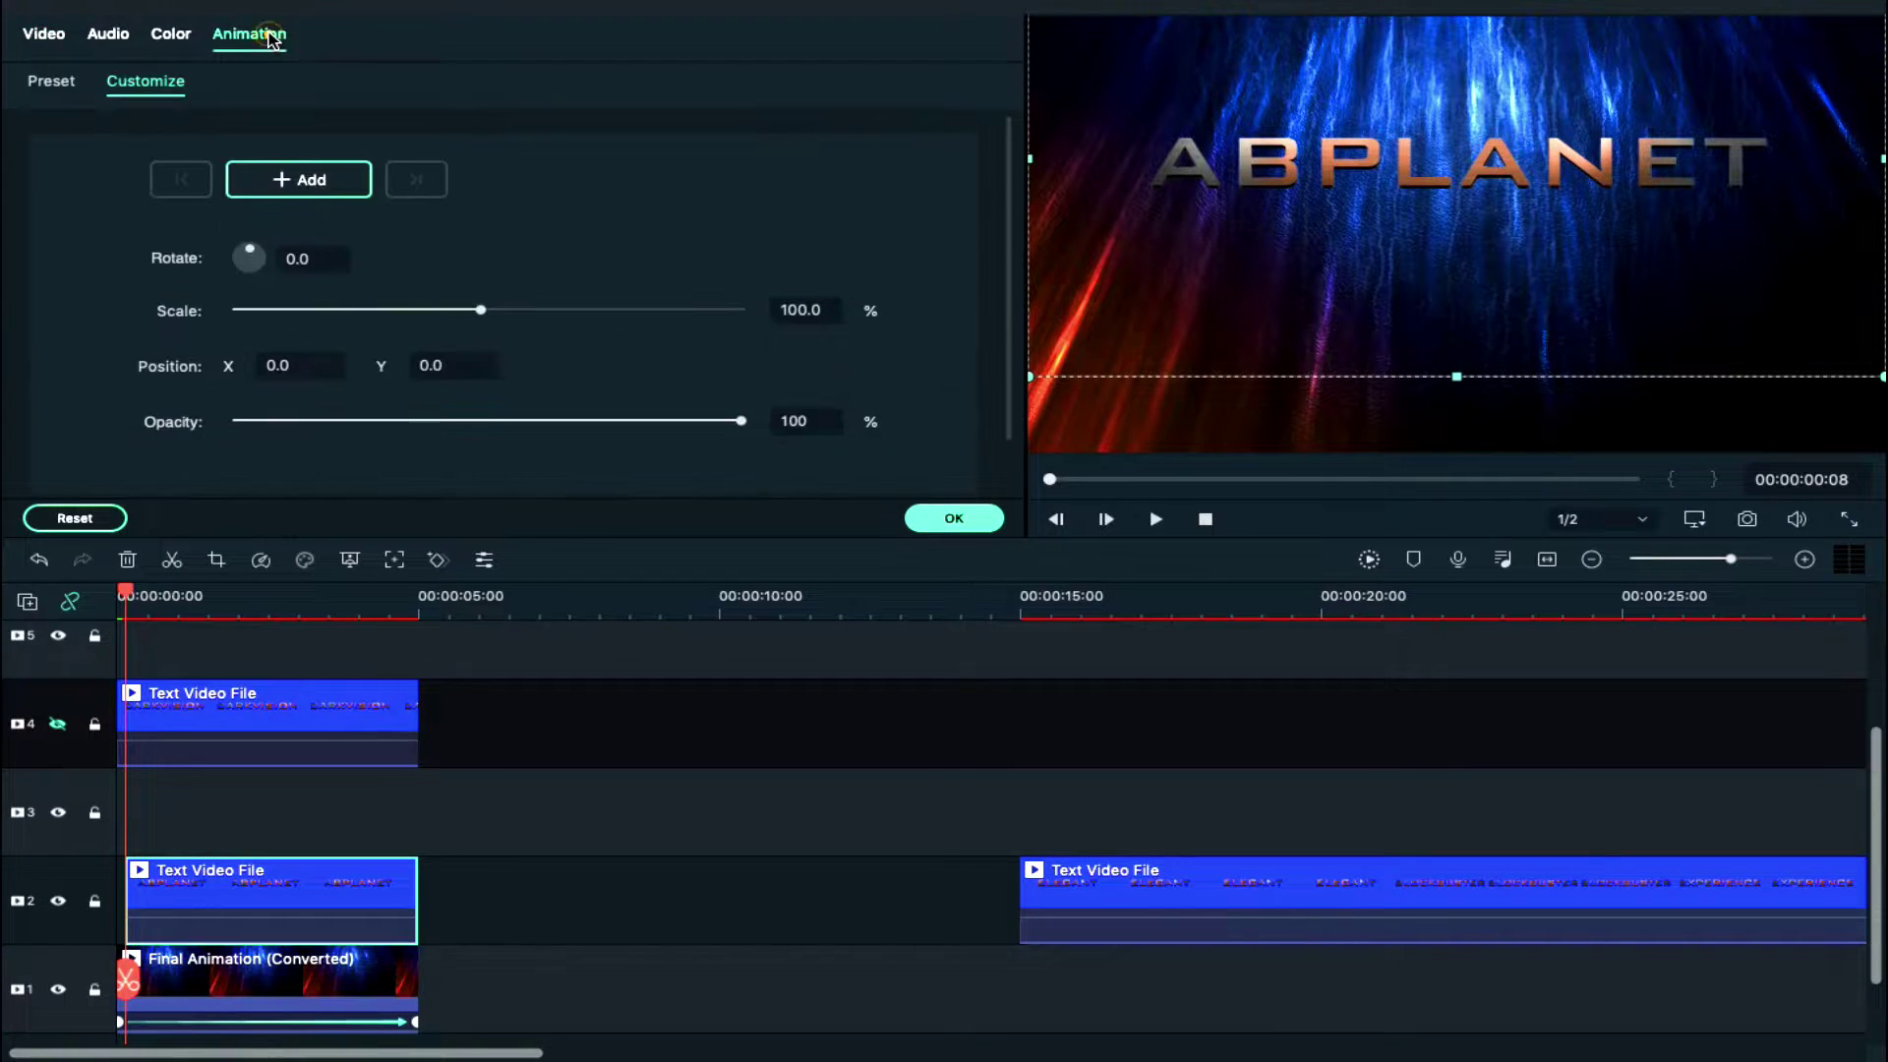
{"action": "left_click", "coordinate": [788, 307]}
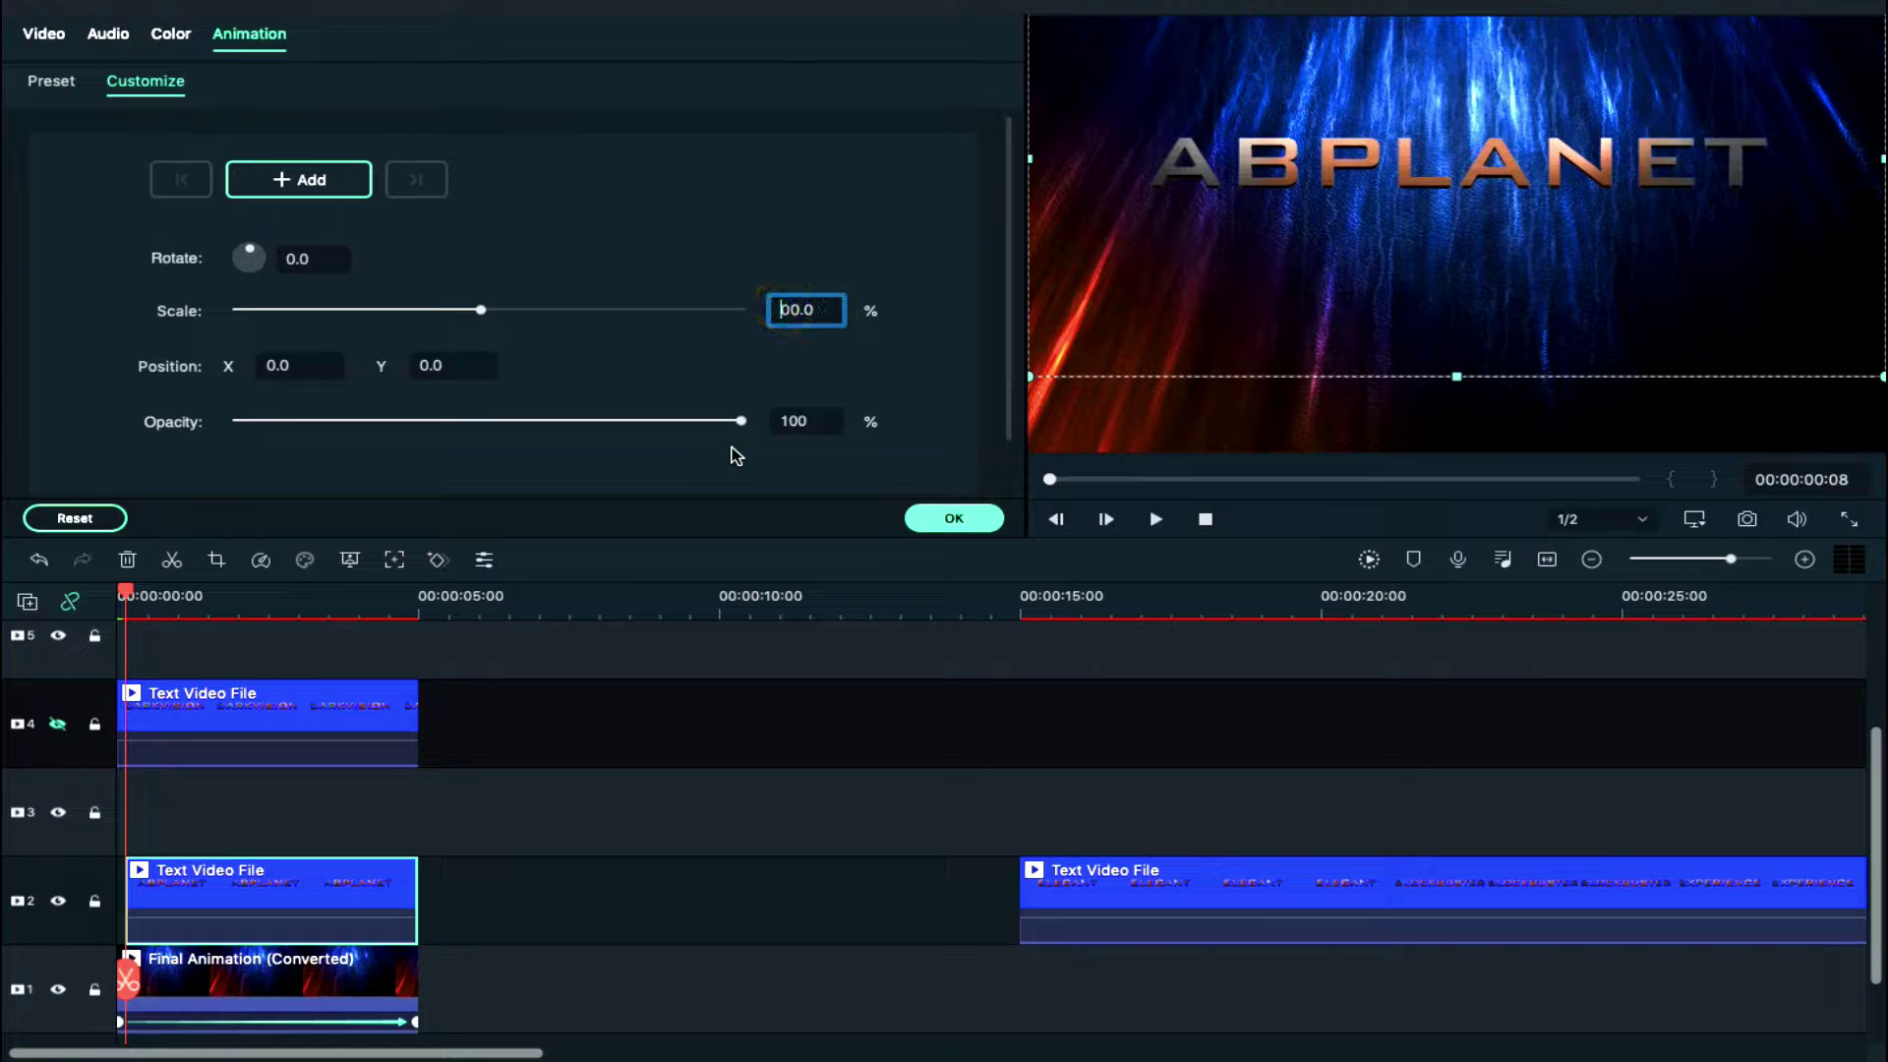
{"action": "key", "text": "Return"}
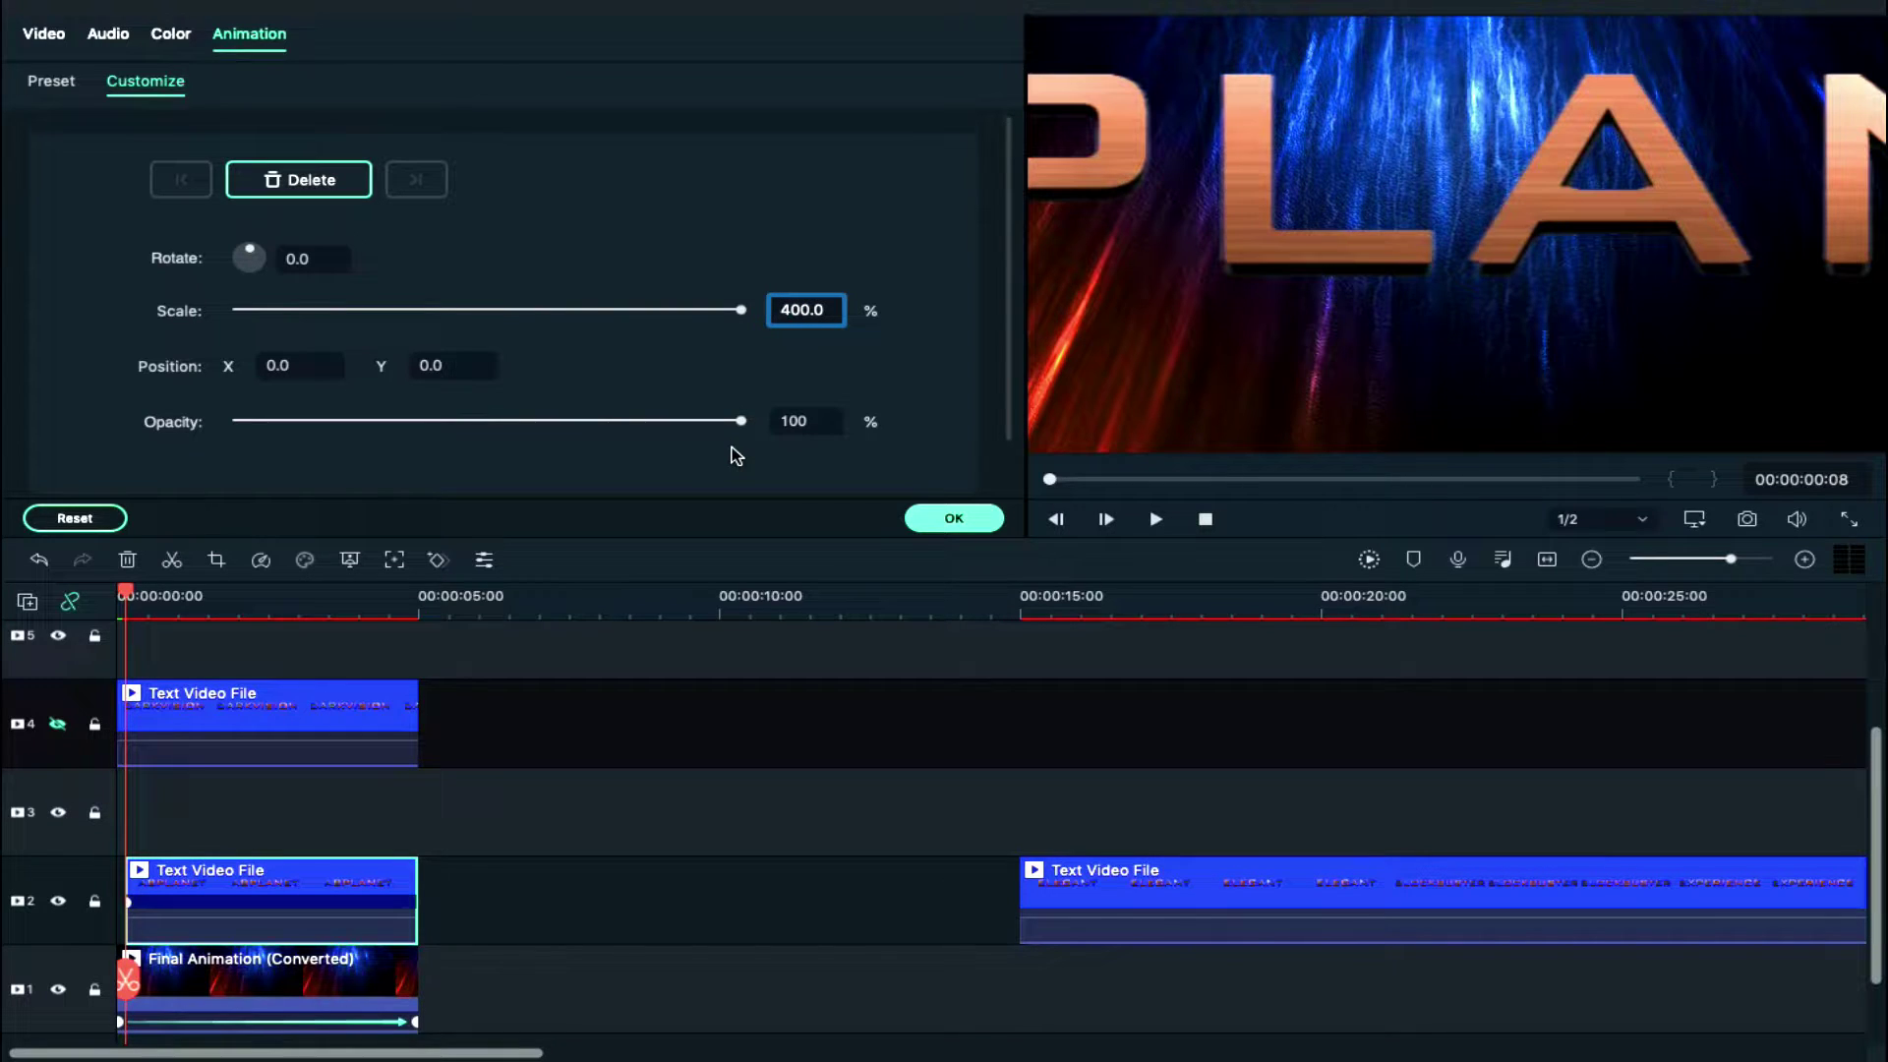
{"action": "left_click", "coordinate": [262, 877]}
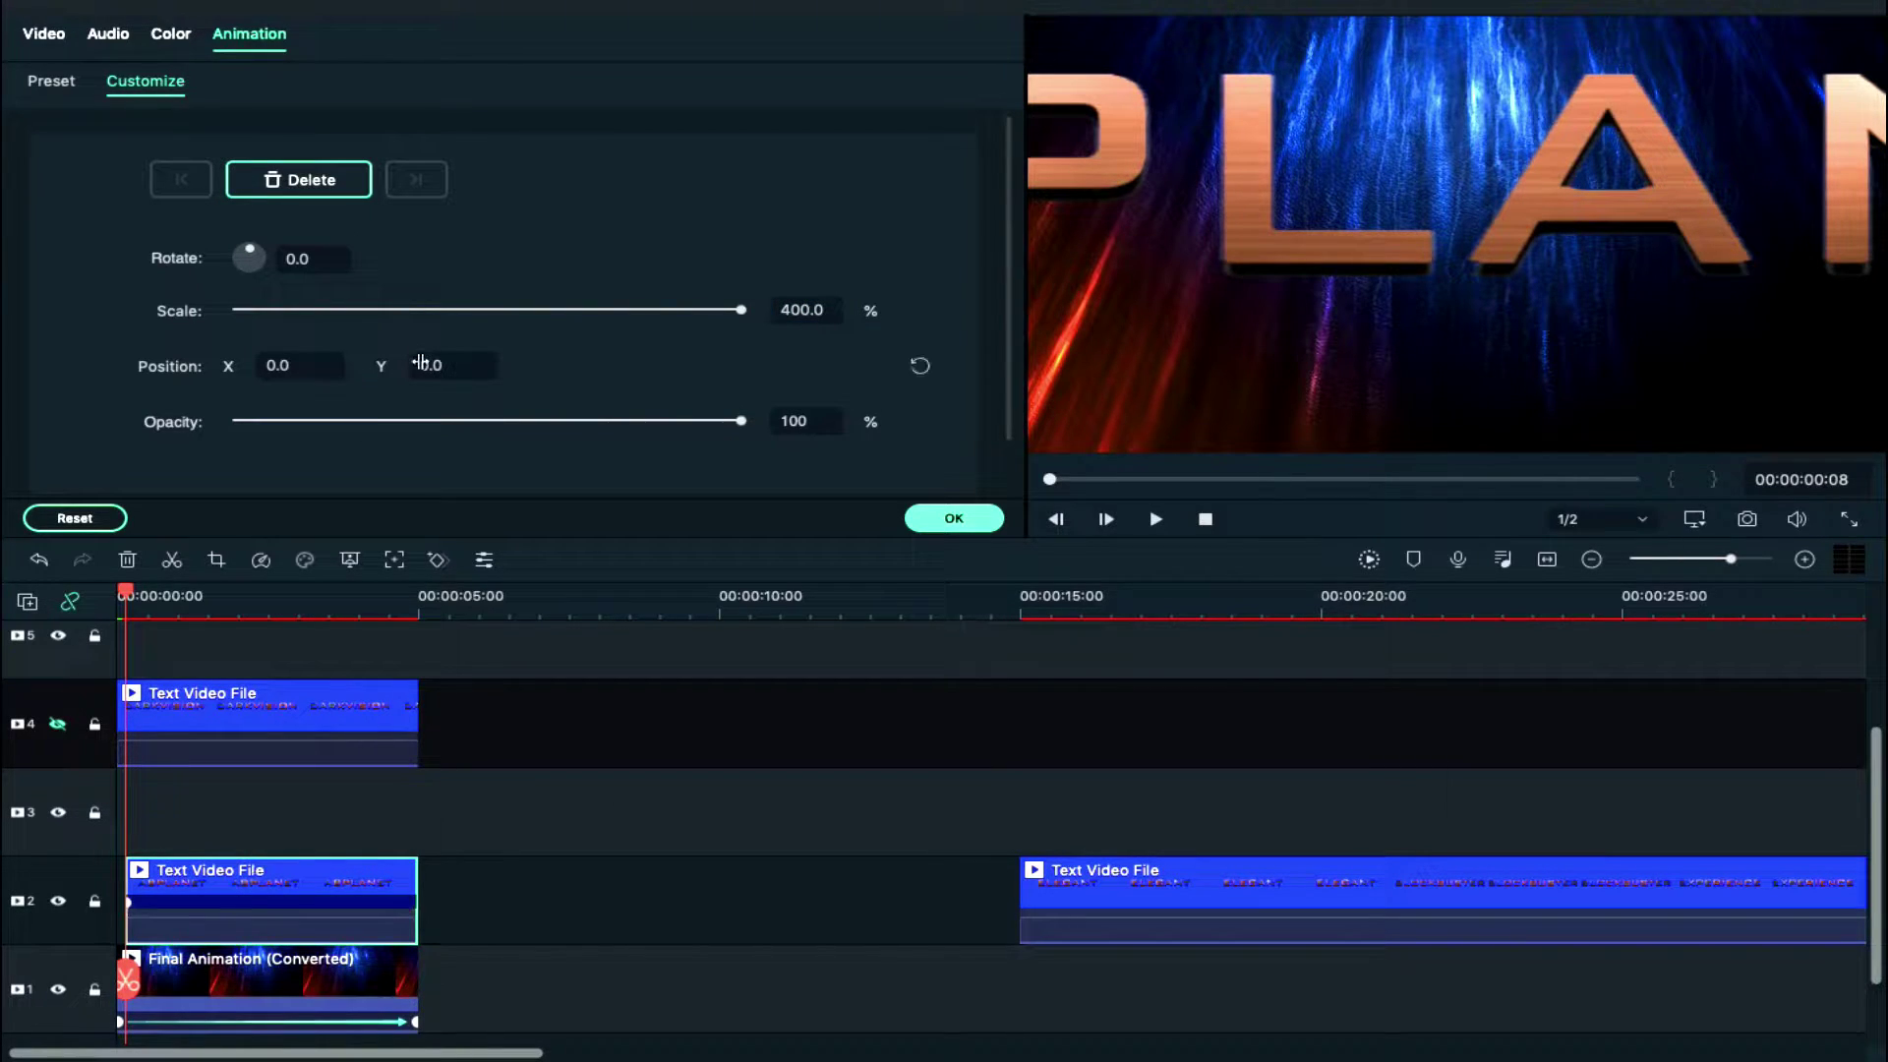
{"action": "left_click_drag", "start_coordinate": [420, 363], "coordinate": [618, 367]}
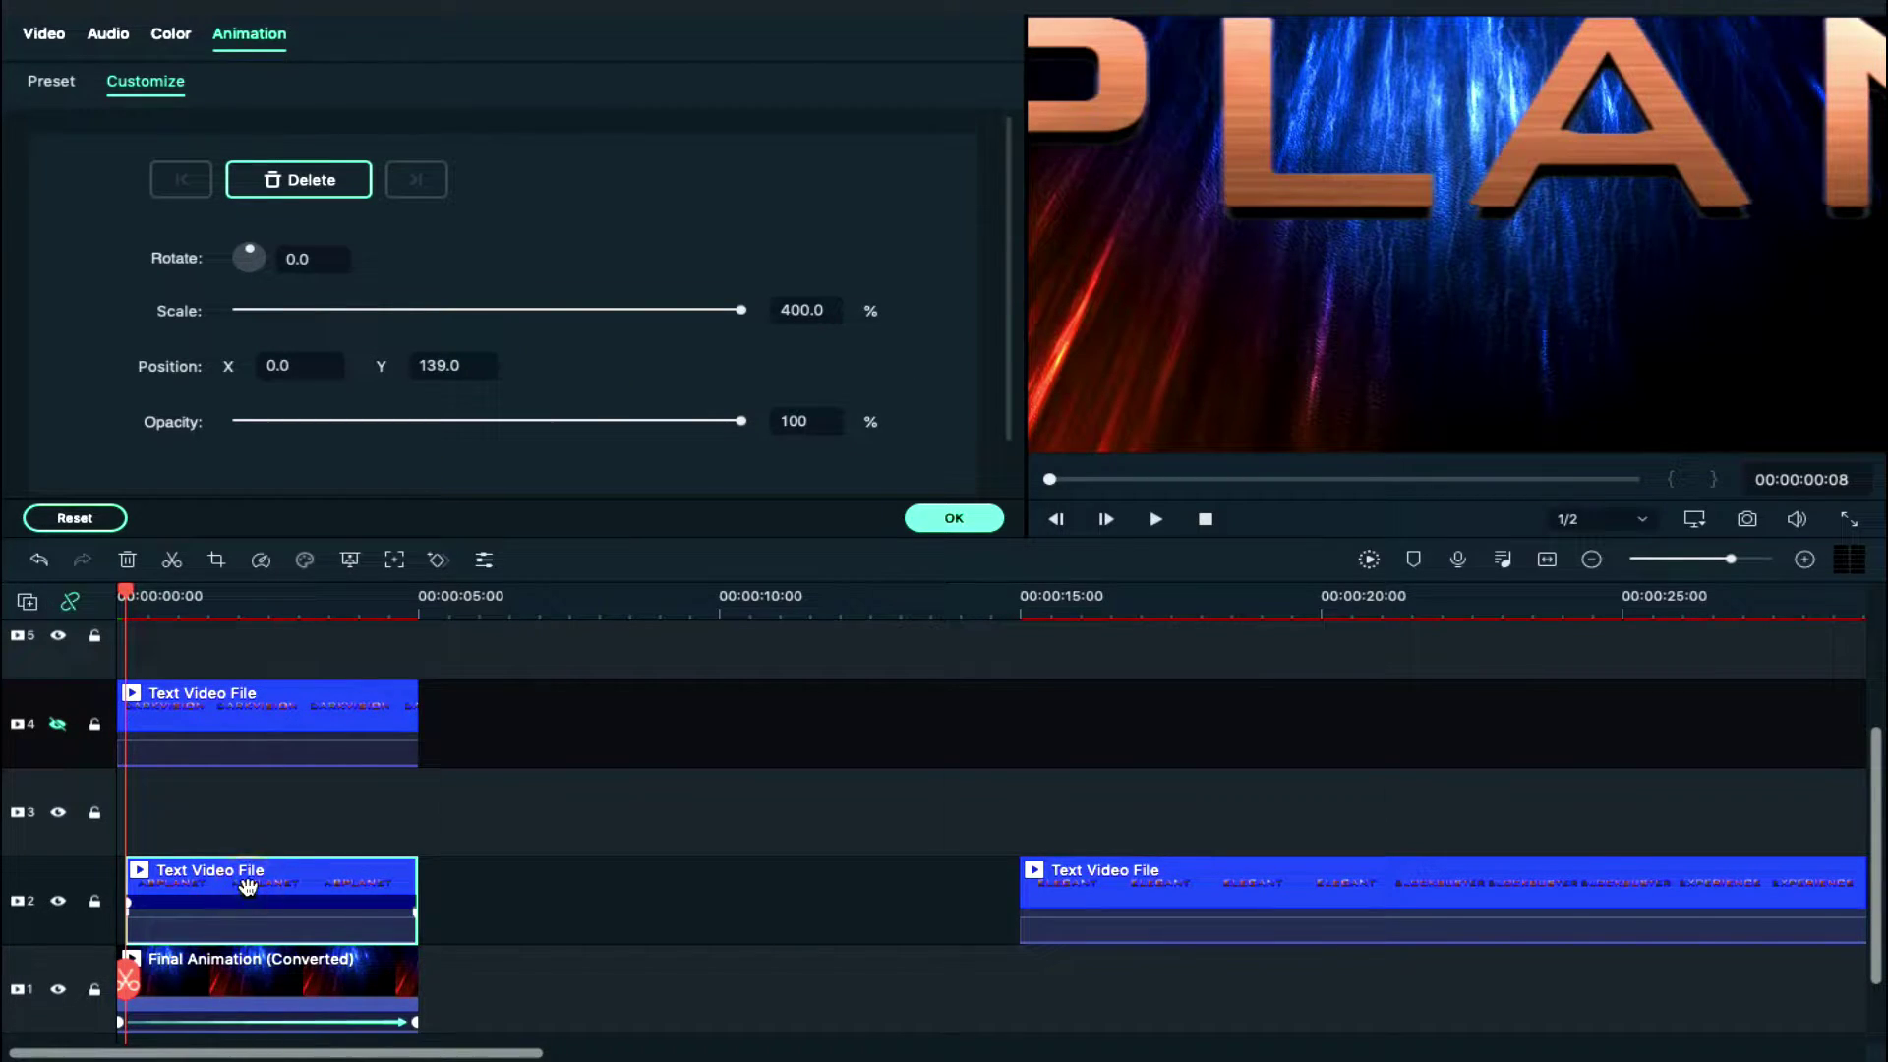
Add a second ABPLANET keyframe at 00:00:00:29 with scale 85% and its position reset to 0
{"action": "key", "text": "Right"}
{"action": "key", "text": "Right"}
{"action": "key", "text": "Right"}
{"action": "key", "text": "Right"}
{"action": "key", "text": "Right"}
{"action": "key", "text": "Right"}
{"action": "key", "text": "Right"}
{"action": "key", "text": "Right"}
{"action": "key", "text": "Right"}
{"action": "key", "text": "Right"}
{"action": "key", "text": "Right"}
{"action": "key", "text": "Right"}
{"action": "key", "text": "Right"}
{"action": "key", "text": "Right"}
{"action": "key", "text": "Right"}
{"action": "key", "text": "Right"}
{"action": "key", "text": "Right"}
{"action": "key", "text": "Right"}
{"action": "key", "text": "Right"}
{"action": "key", "text": "Right"}
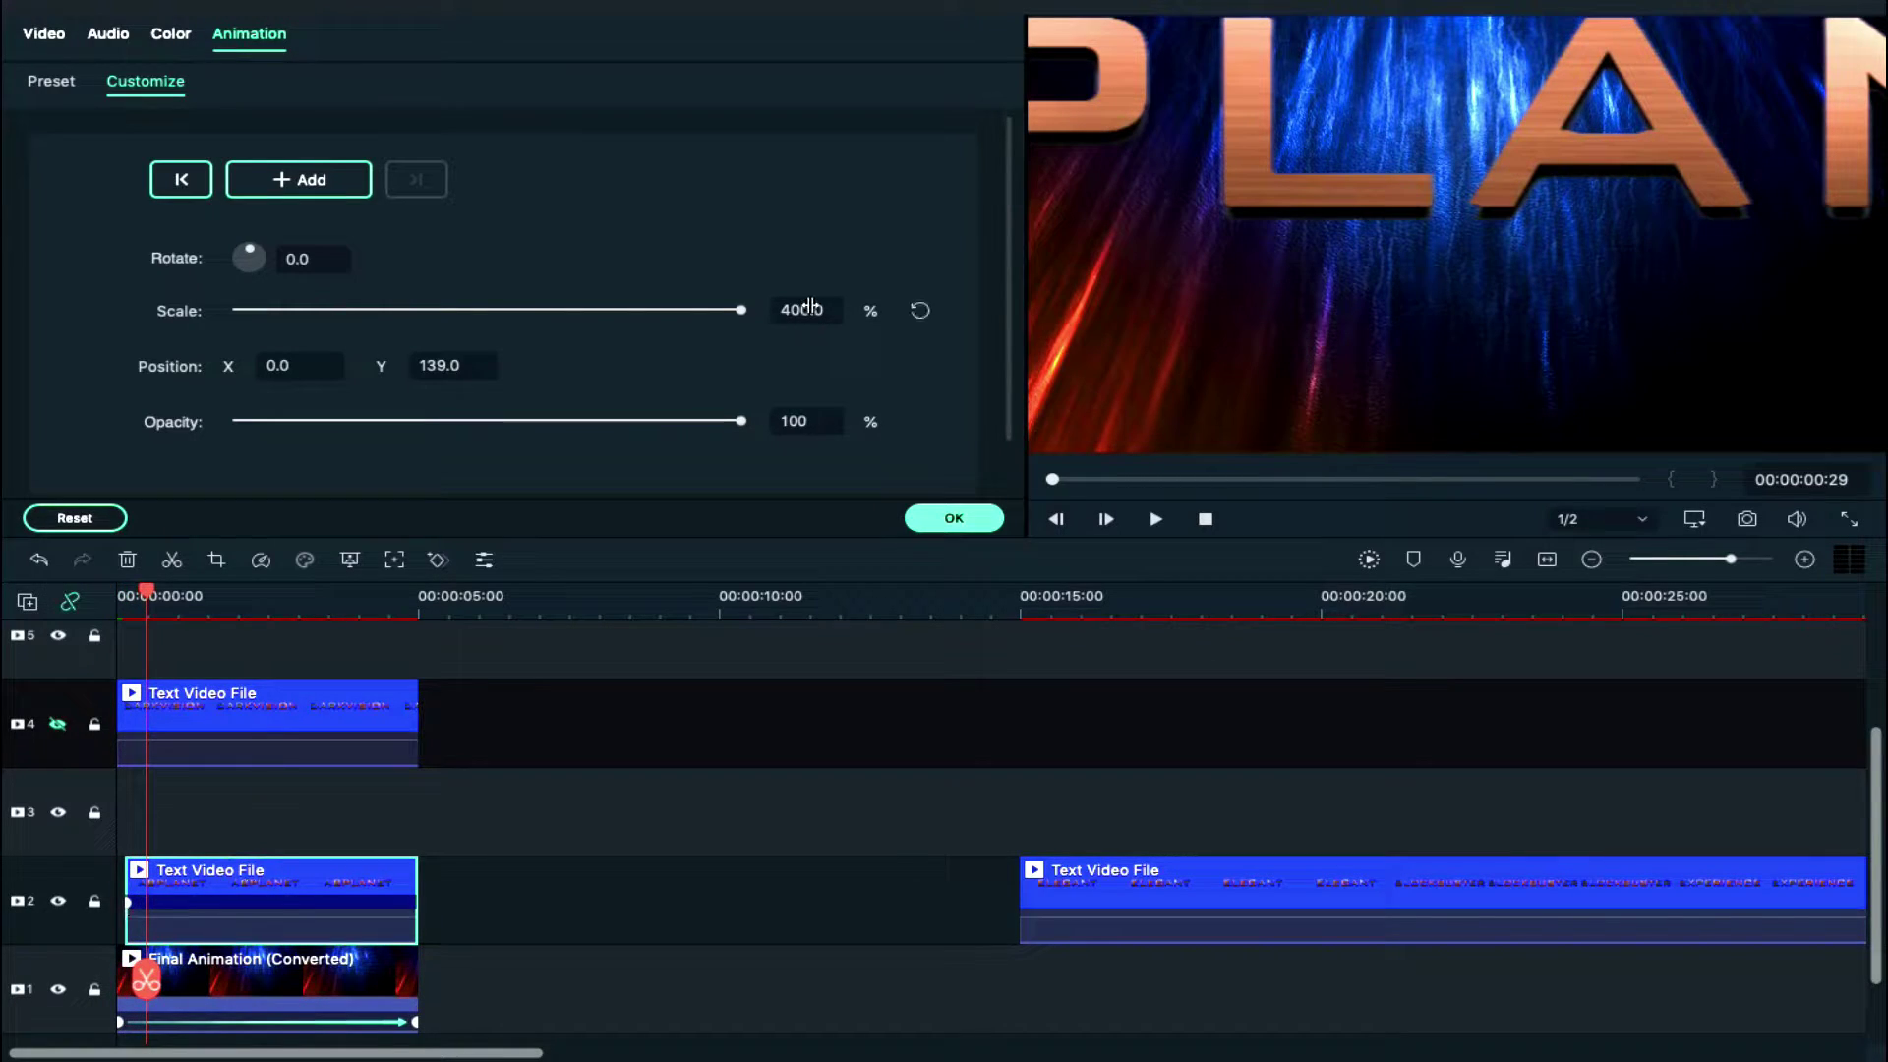
{"action": "double_click", "coordinate": [799, 310]}
{"action": "type", "text": "85"}
{"action": "key", "text": "Return"}
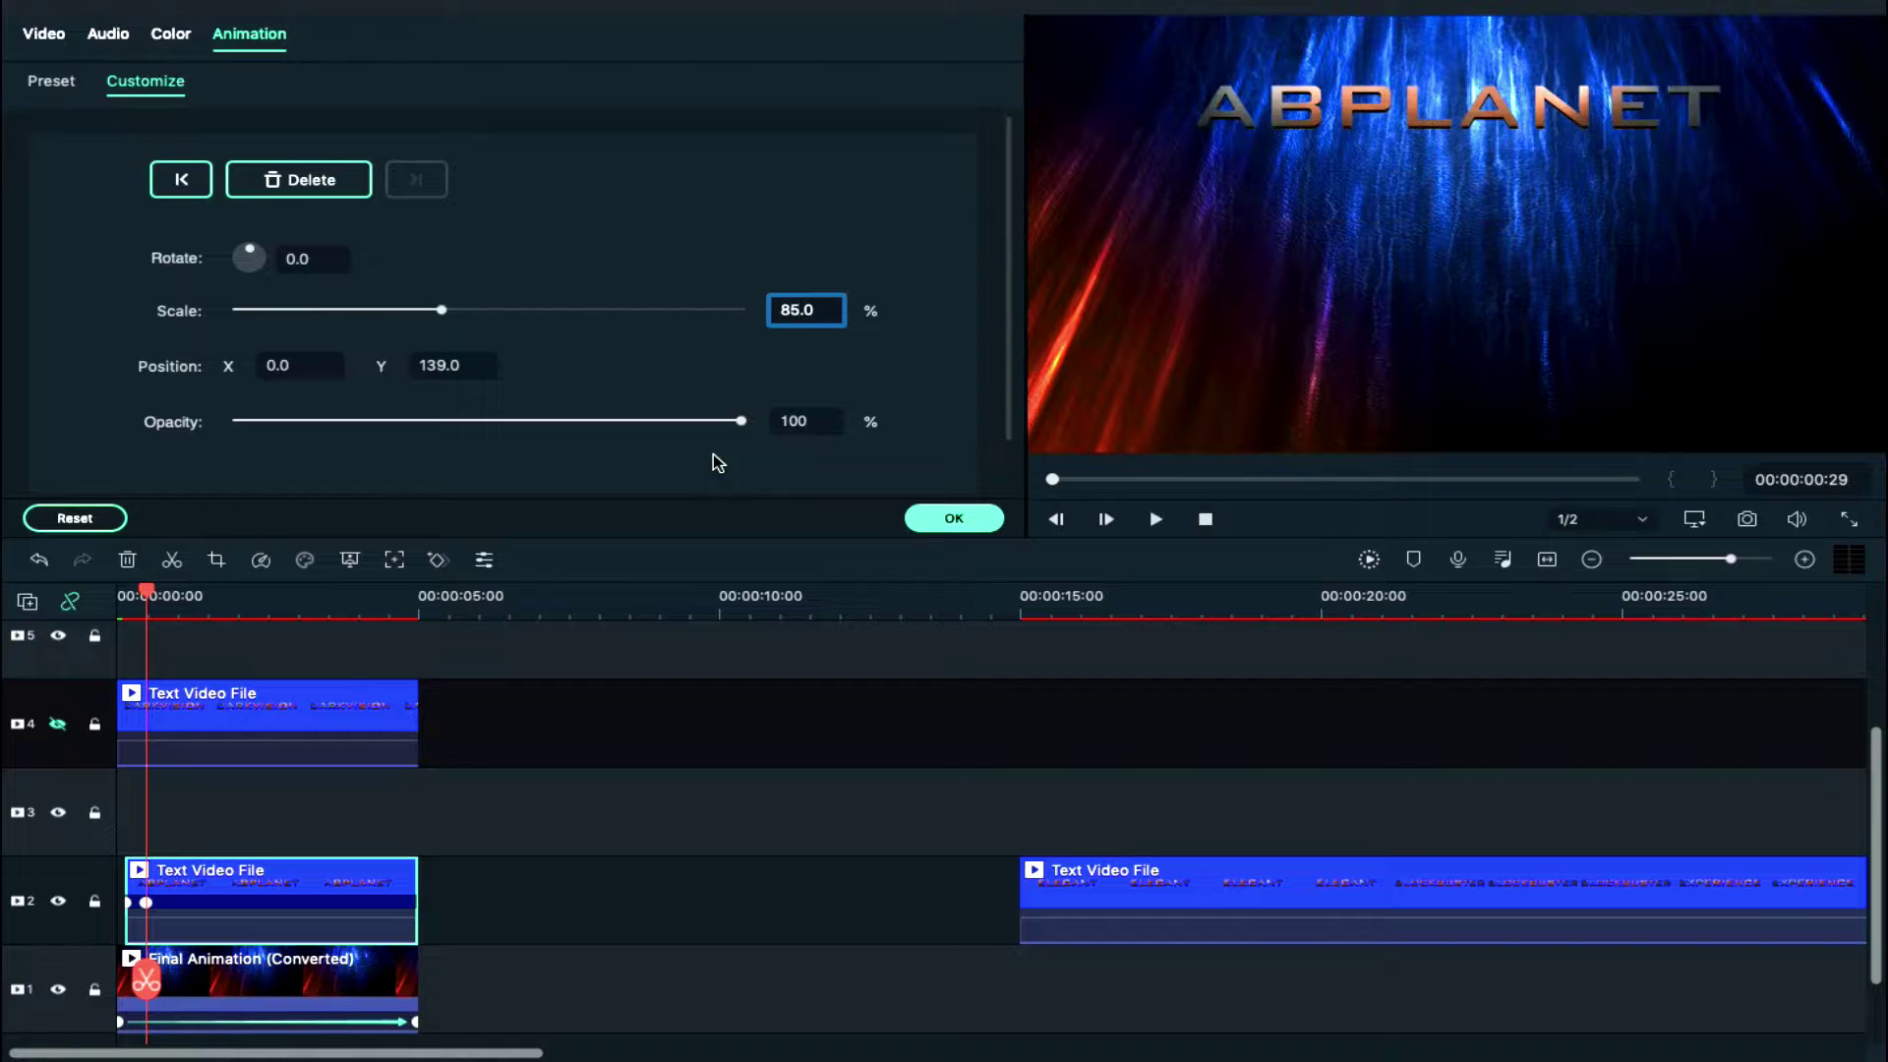
{"action": "left_click", "coordinate": [919, 365]}
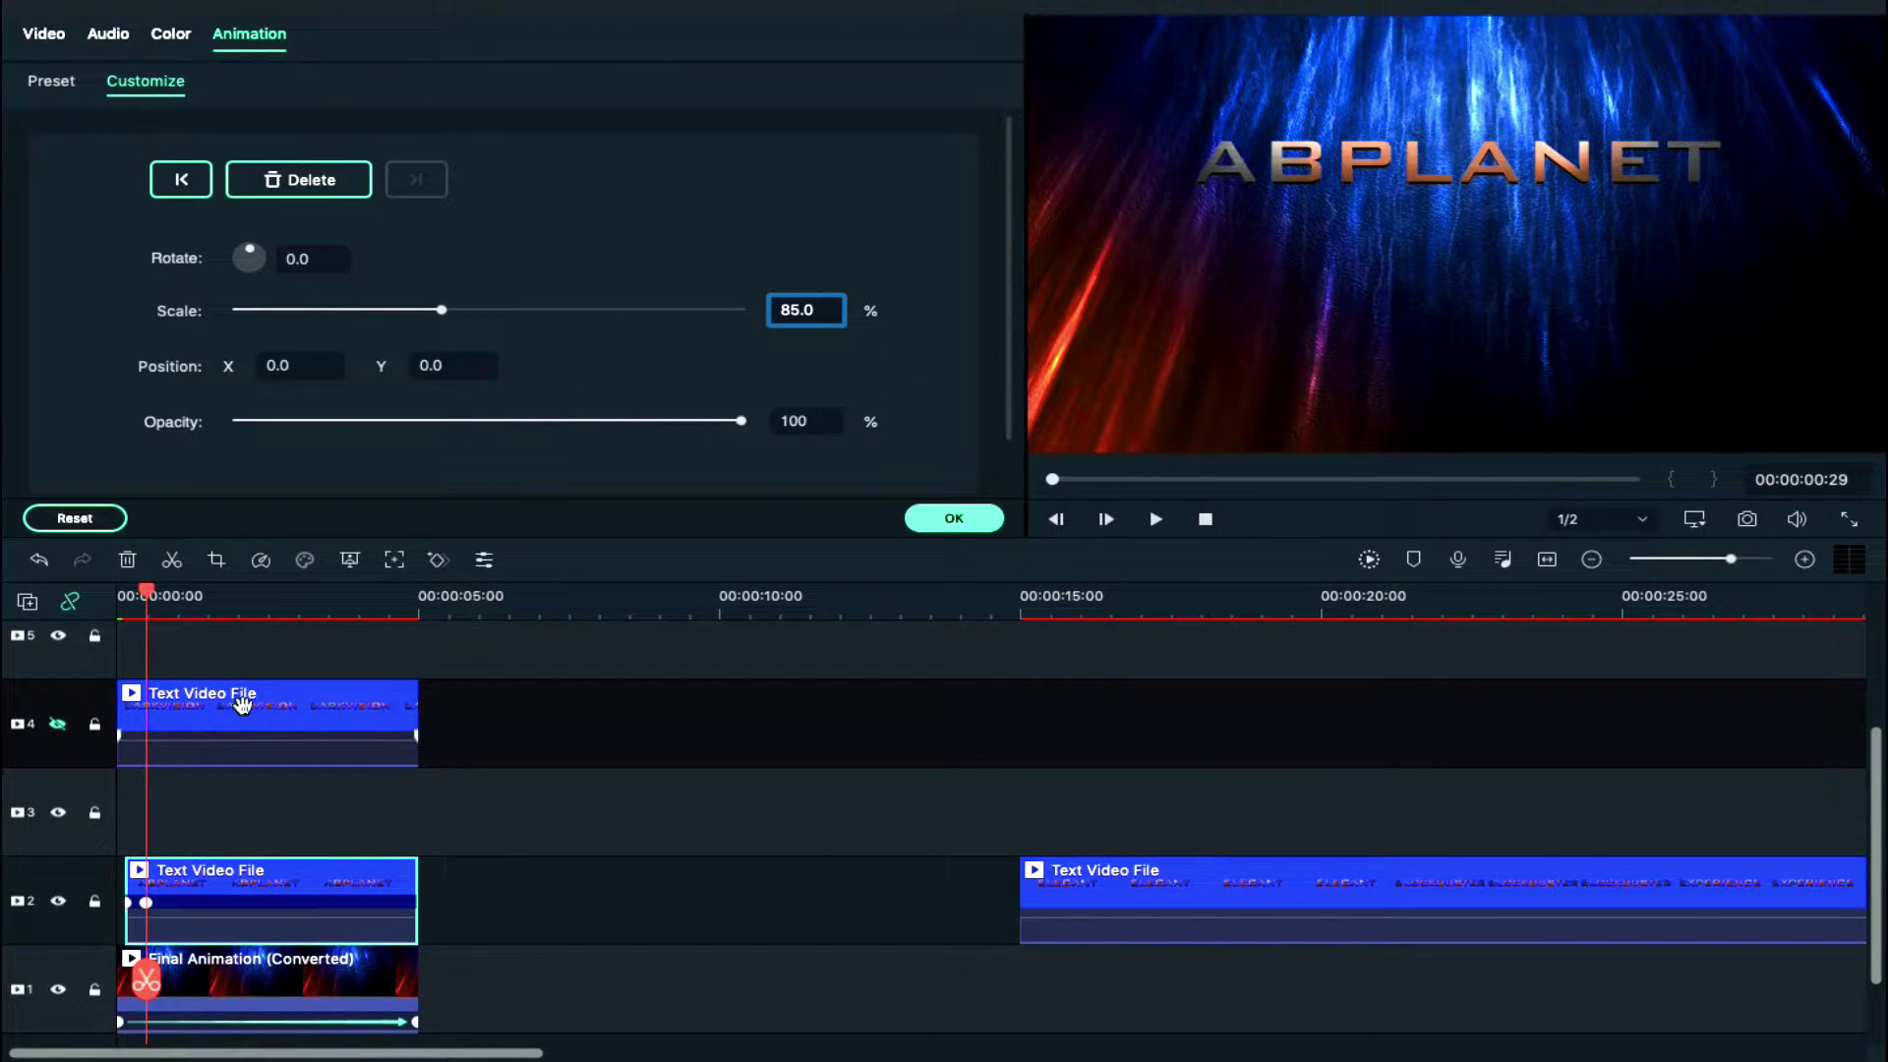
Shift the DARKVISION clip to start at 00:00:00:29, trim its end to 5 seconds, and make track 4 visible
{"action": "left_click_drag", "start_coordinate": [241, 703], "coordinate": [270, 713]}
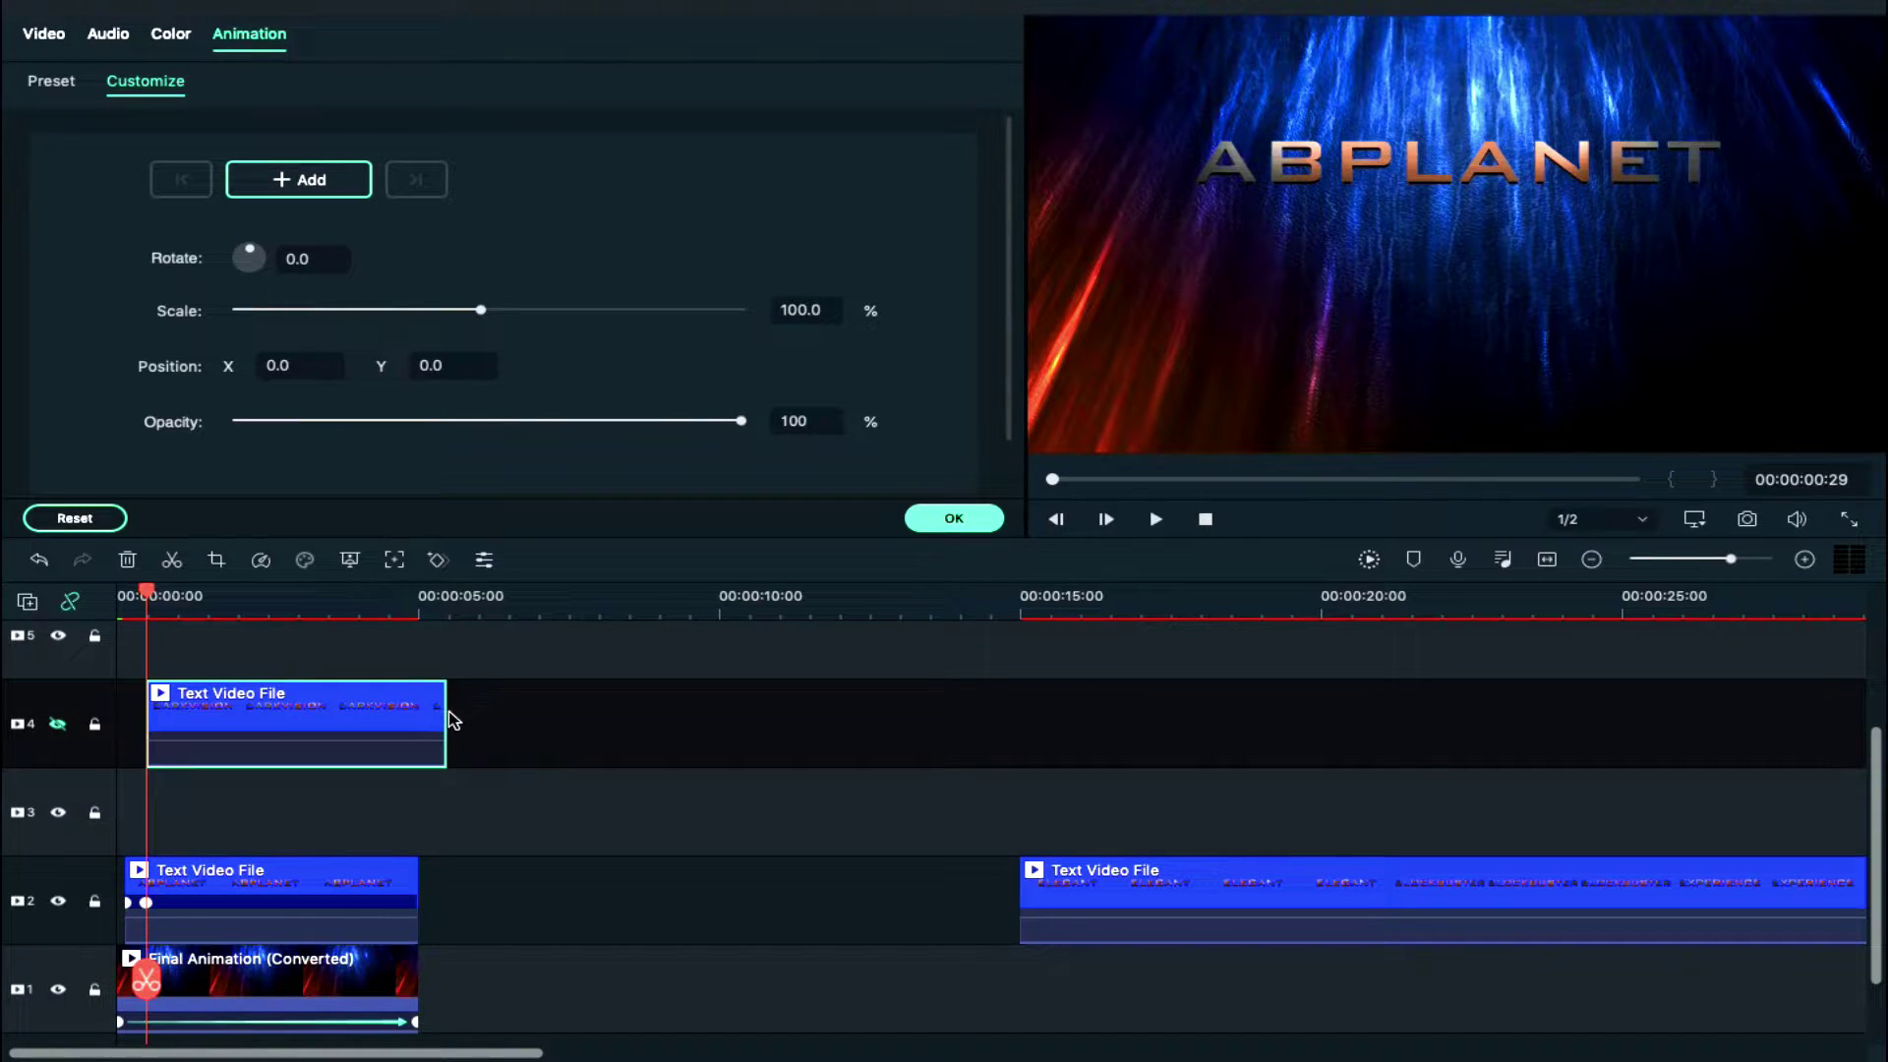
{"action": "left_click_drag", "start_coordinate": [438, 710], "coordinate": [418, 709]}
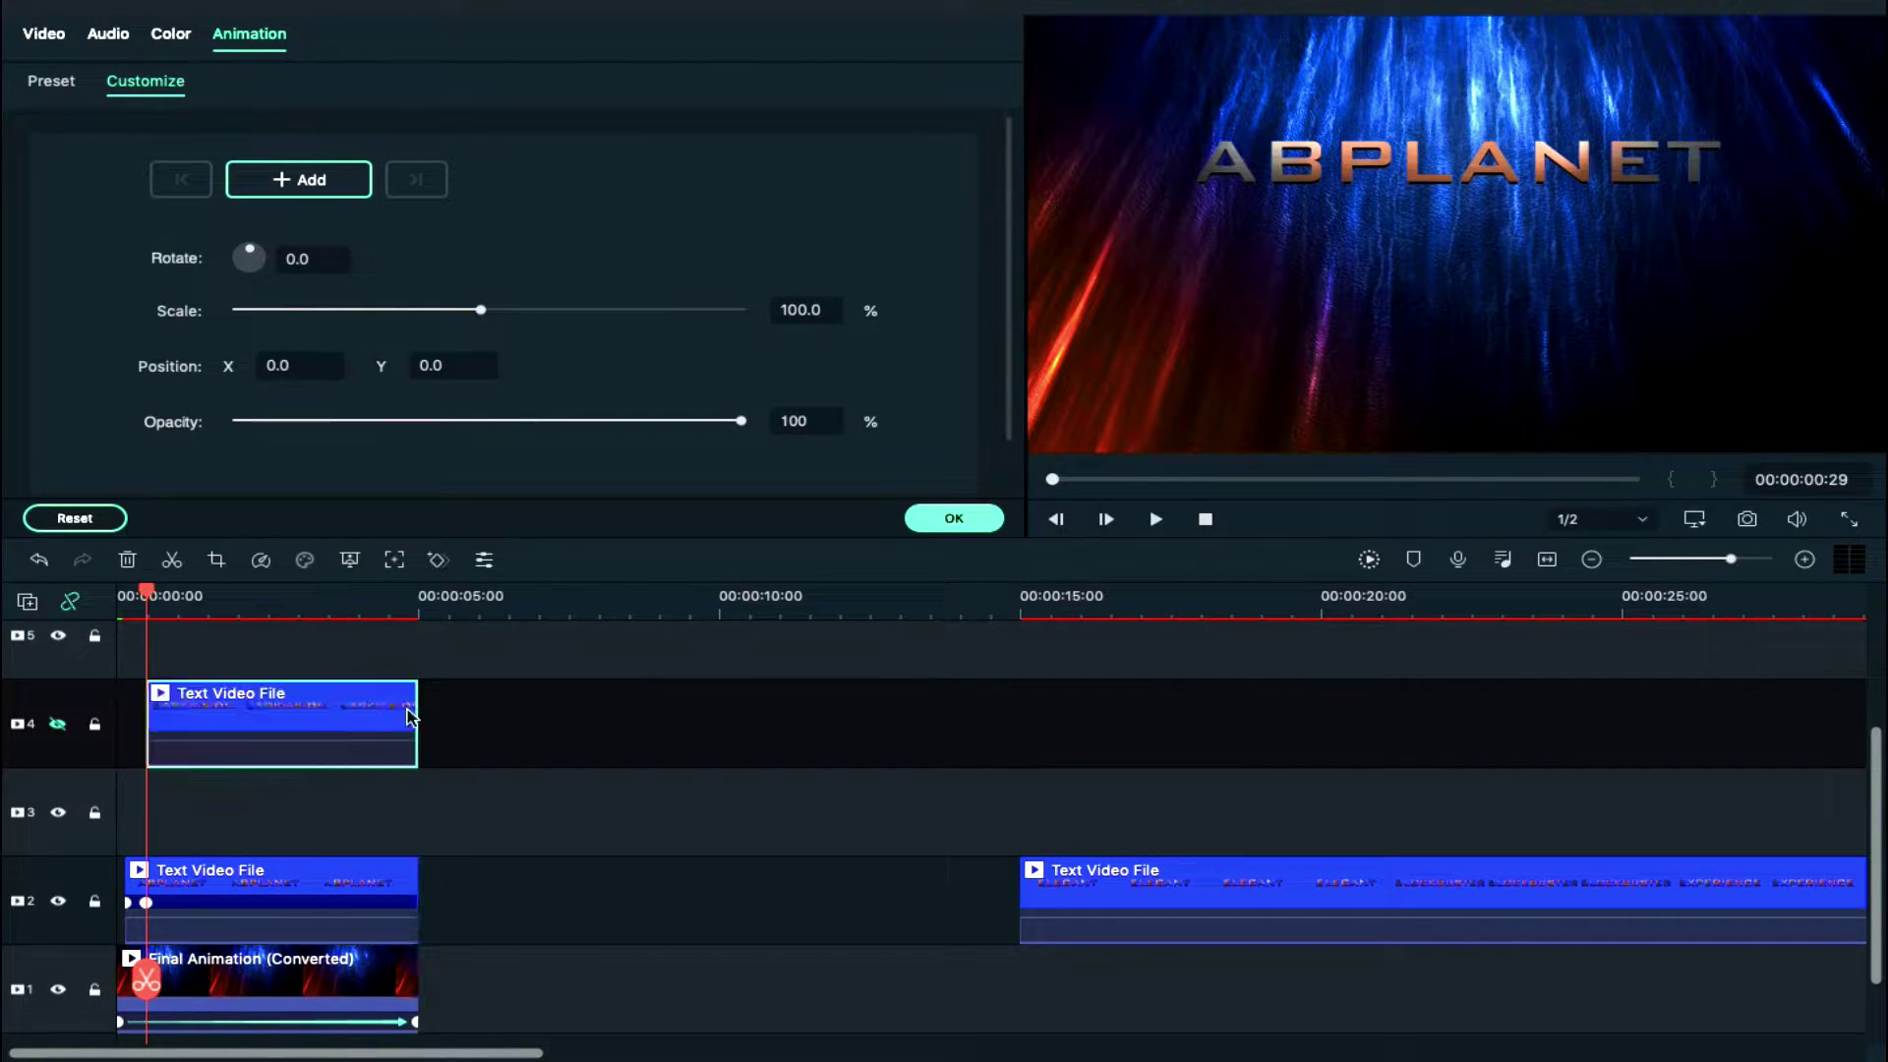
{"action": "left_click", "coordinate": [58, 724]}
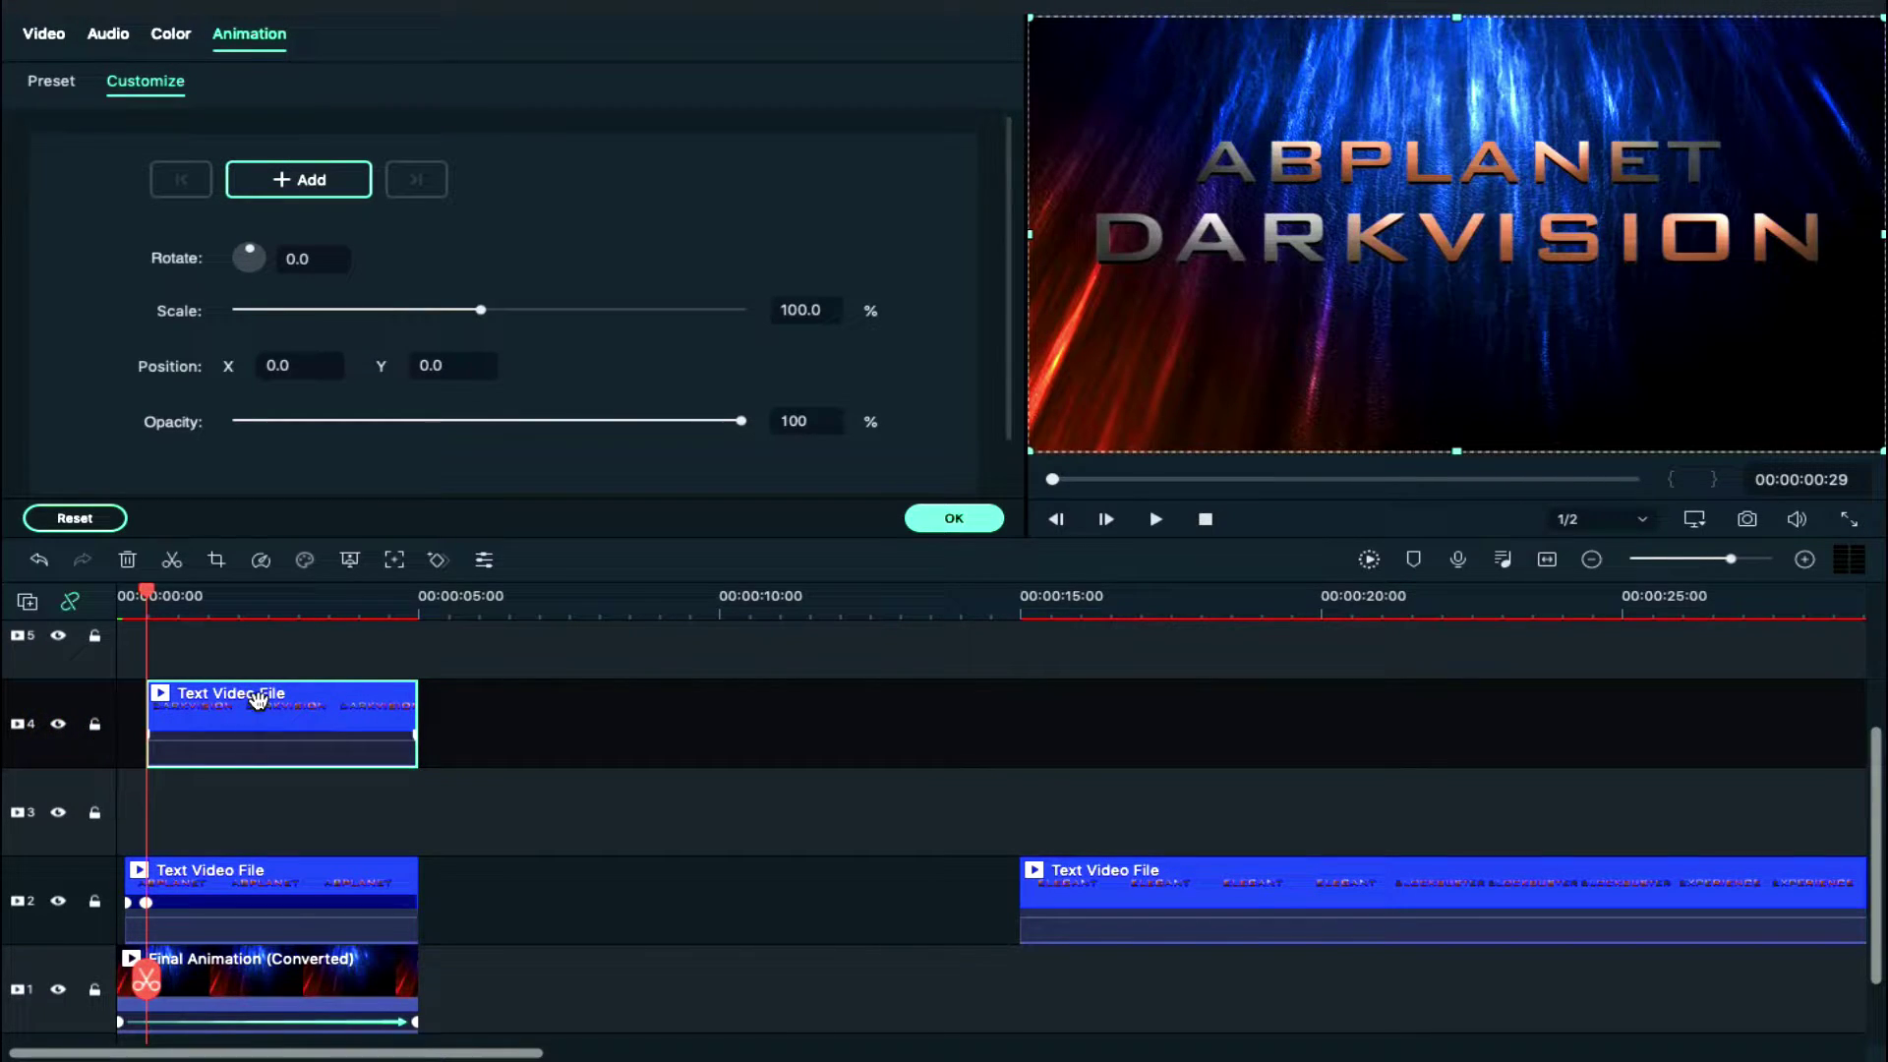
Add a keyframe at 00:00:00:29 on the DARKVISION clip with scale 400%
{"action": "left_click", "coordinate": [783, 309]}
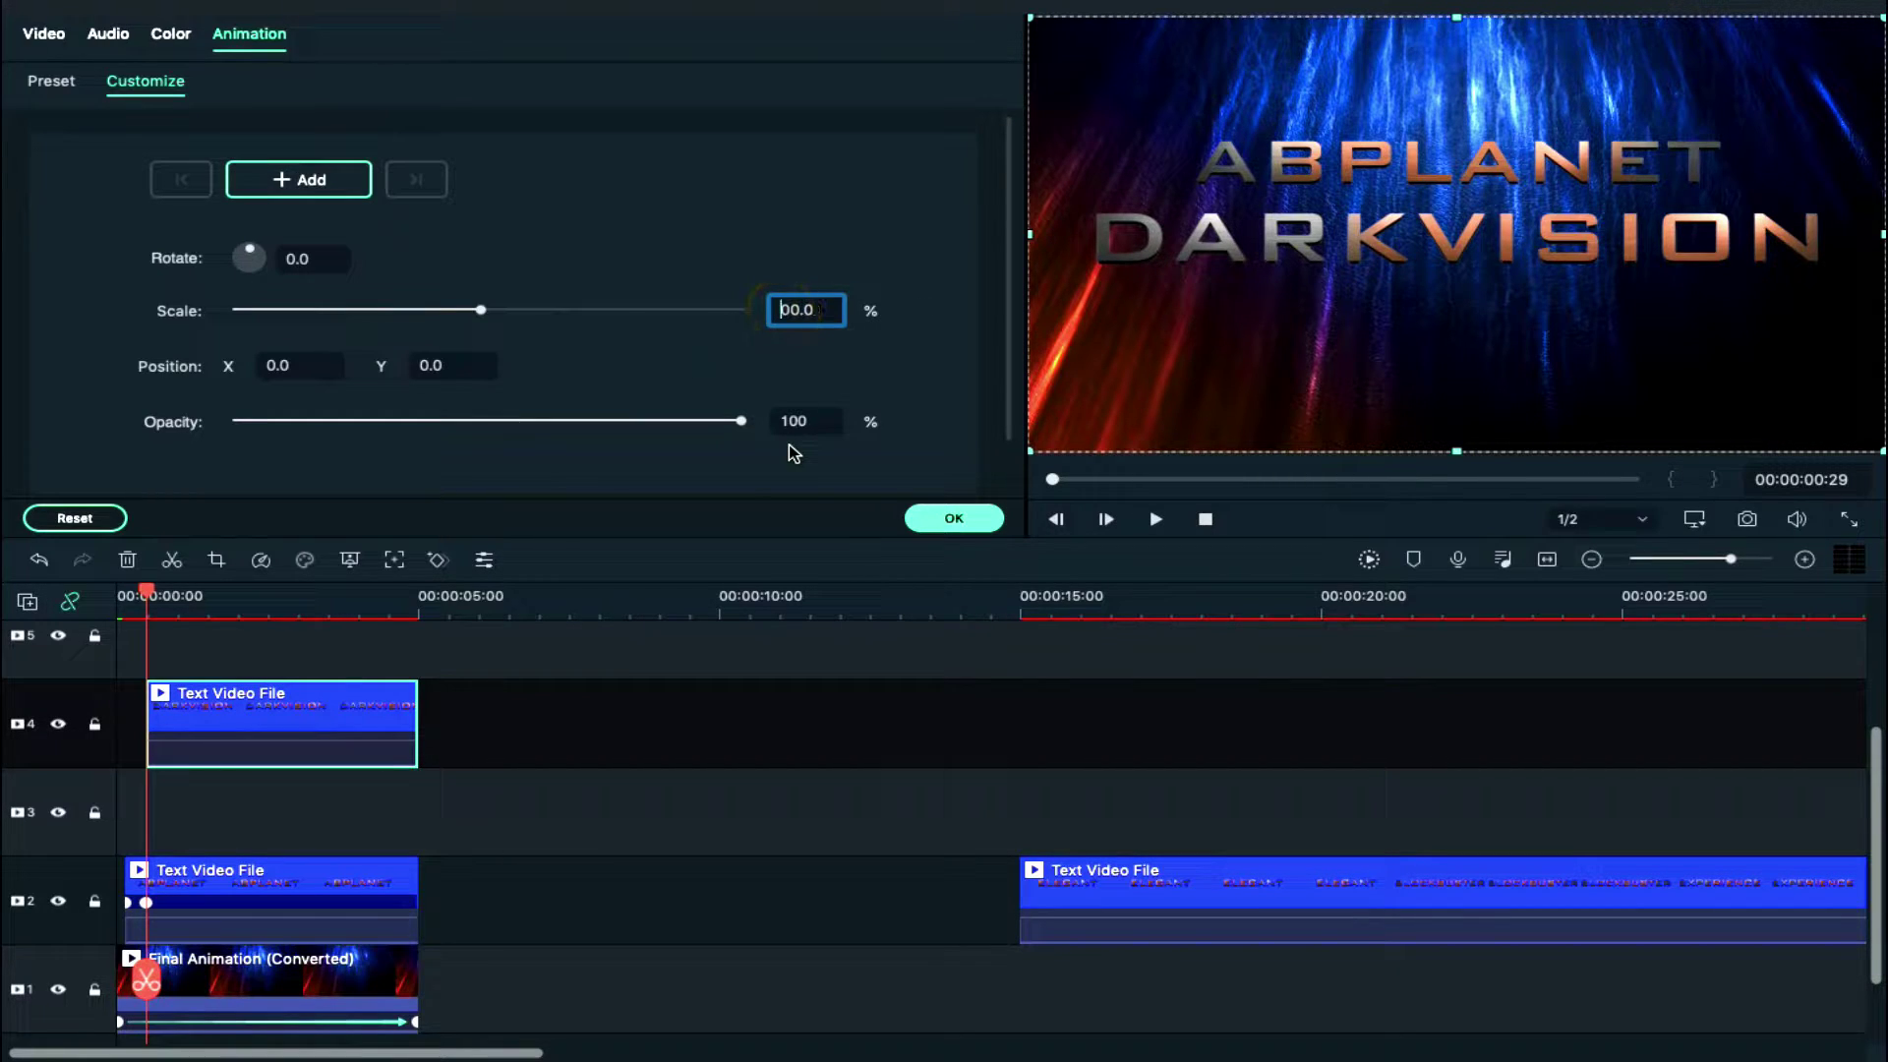
{"action": "key", "text": "Return"}
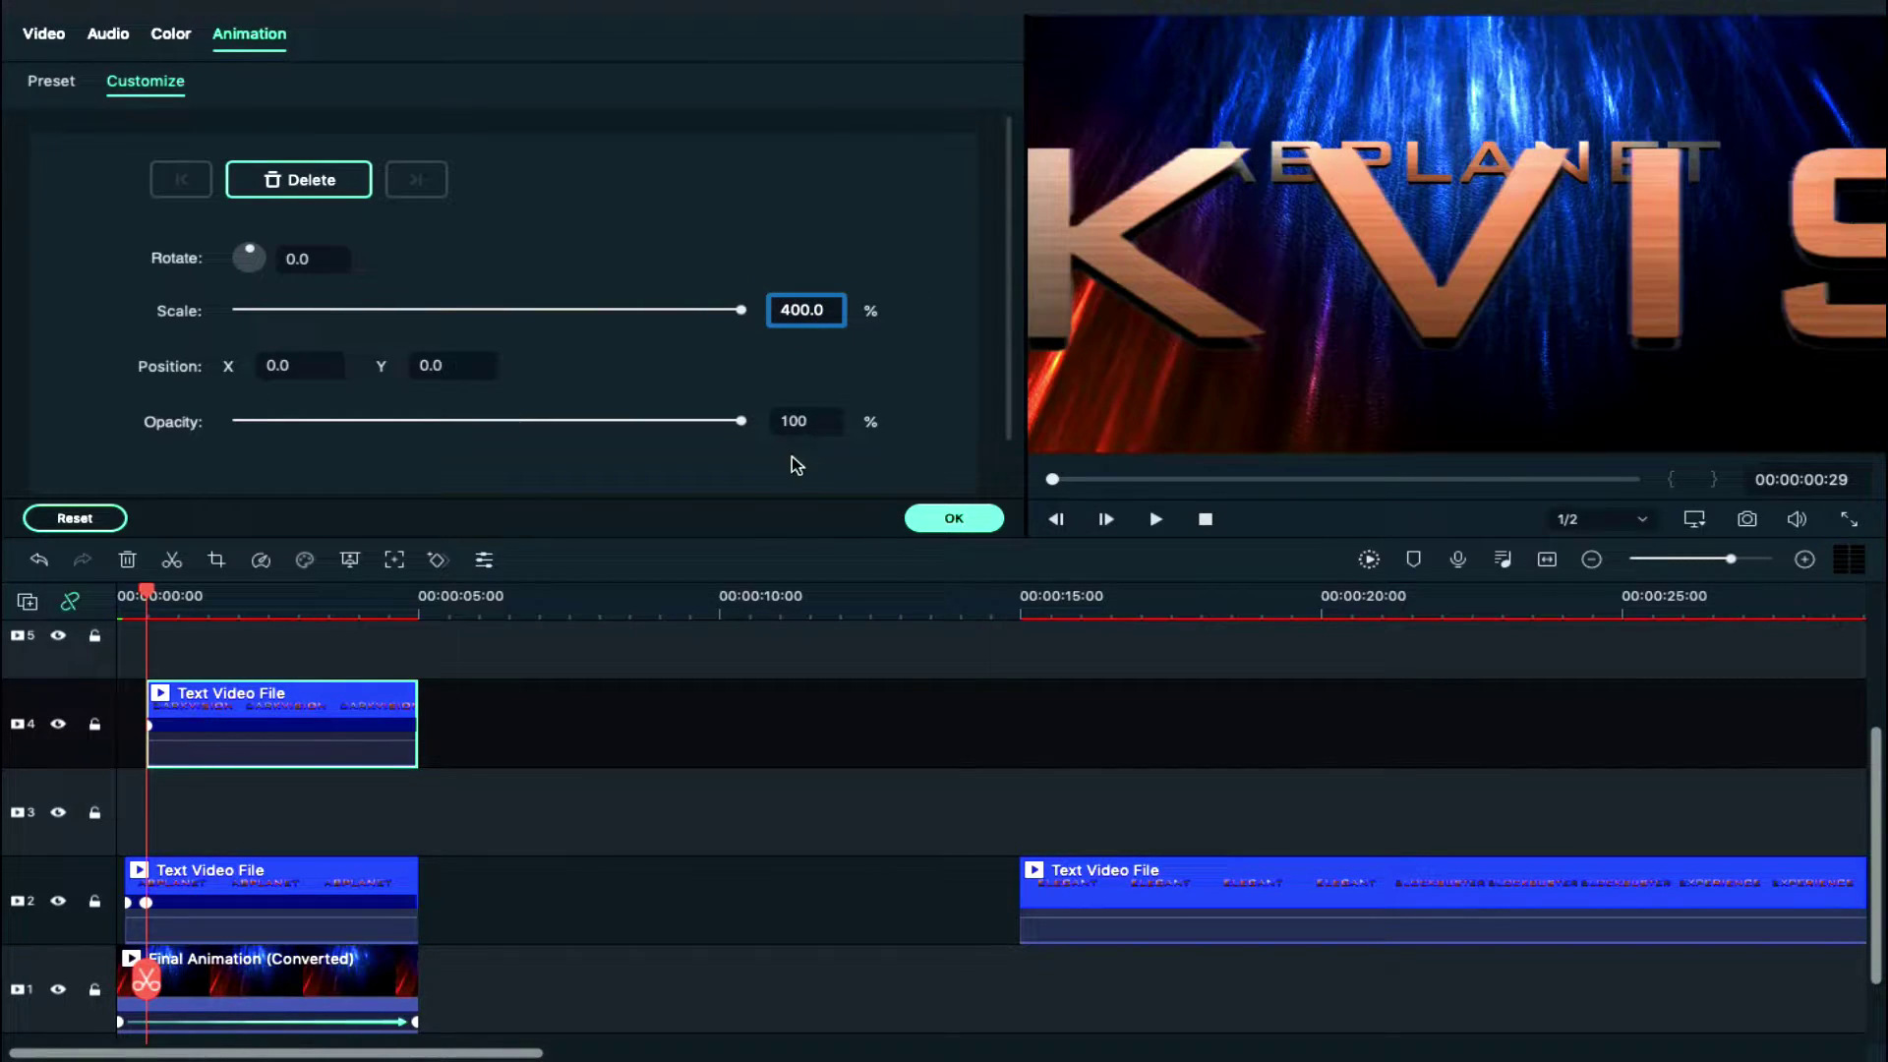
Add a second DARKVISION keyframe at 00:00:00:51 with scale 85% and Y position 39
{"action": "left_click", "coordinate": [295, 716]}
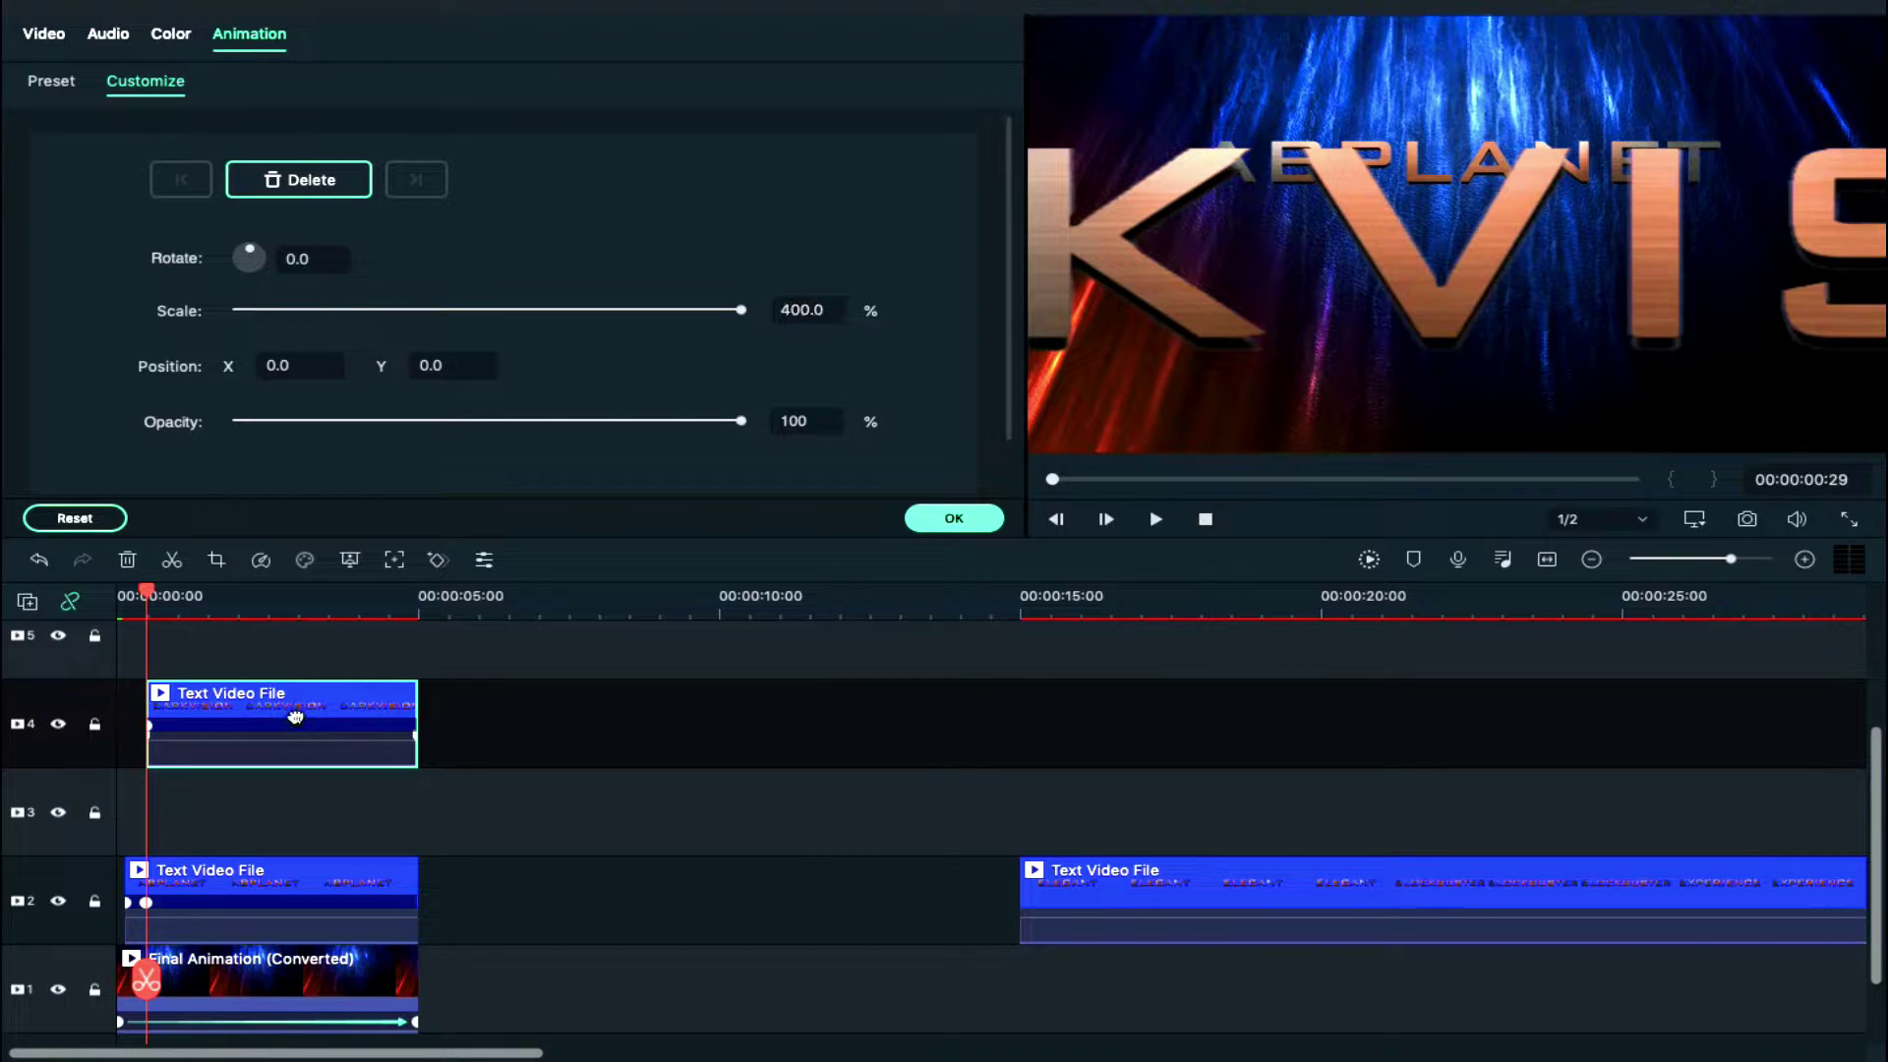
{"action": "key", "text": "Right"}
{"action": "key", "text": "Right"}
{"action": "key", "text": "Right"}
{"action": "key", "text": "Right"}
{"action": "key", "text": "Right"}
{"action": "key", "text": "Right"}
{"action": "key", "text": "Right"}
{"action": "key", "text": "Right"}
{"action": "key", "text": "Right"}
{"action": "key", "text": "Right"}
{"action": "key", "text": "Right"}
{"action": "key", "text": "Right"}
{"action": "key", "text": "Right"}
{"action": "key", "text": "Right"}
{"action": "key", "text": "Right"}
{"action": "key", "text": "Right"}
{"action": "key", "text": "Right"}
{"action": "key", "text": "Right"}
{"action": "key", "text": "Right"}
{"action": "key", "text": "Right"}
{"action": "key", "text": "Right"}
{"action": "left_click", "coordinate": [808, 310]}
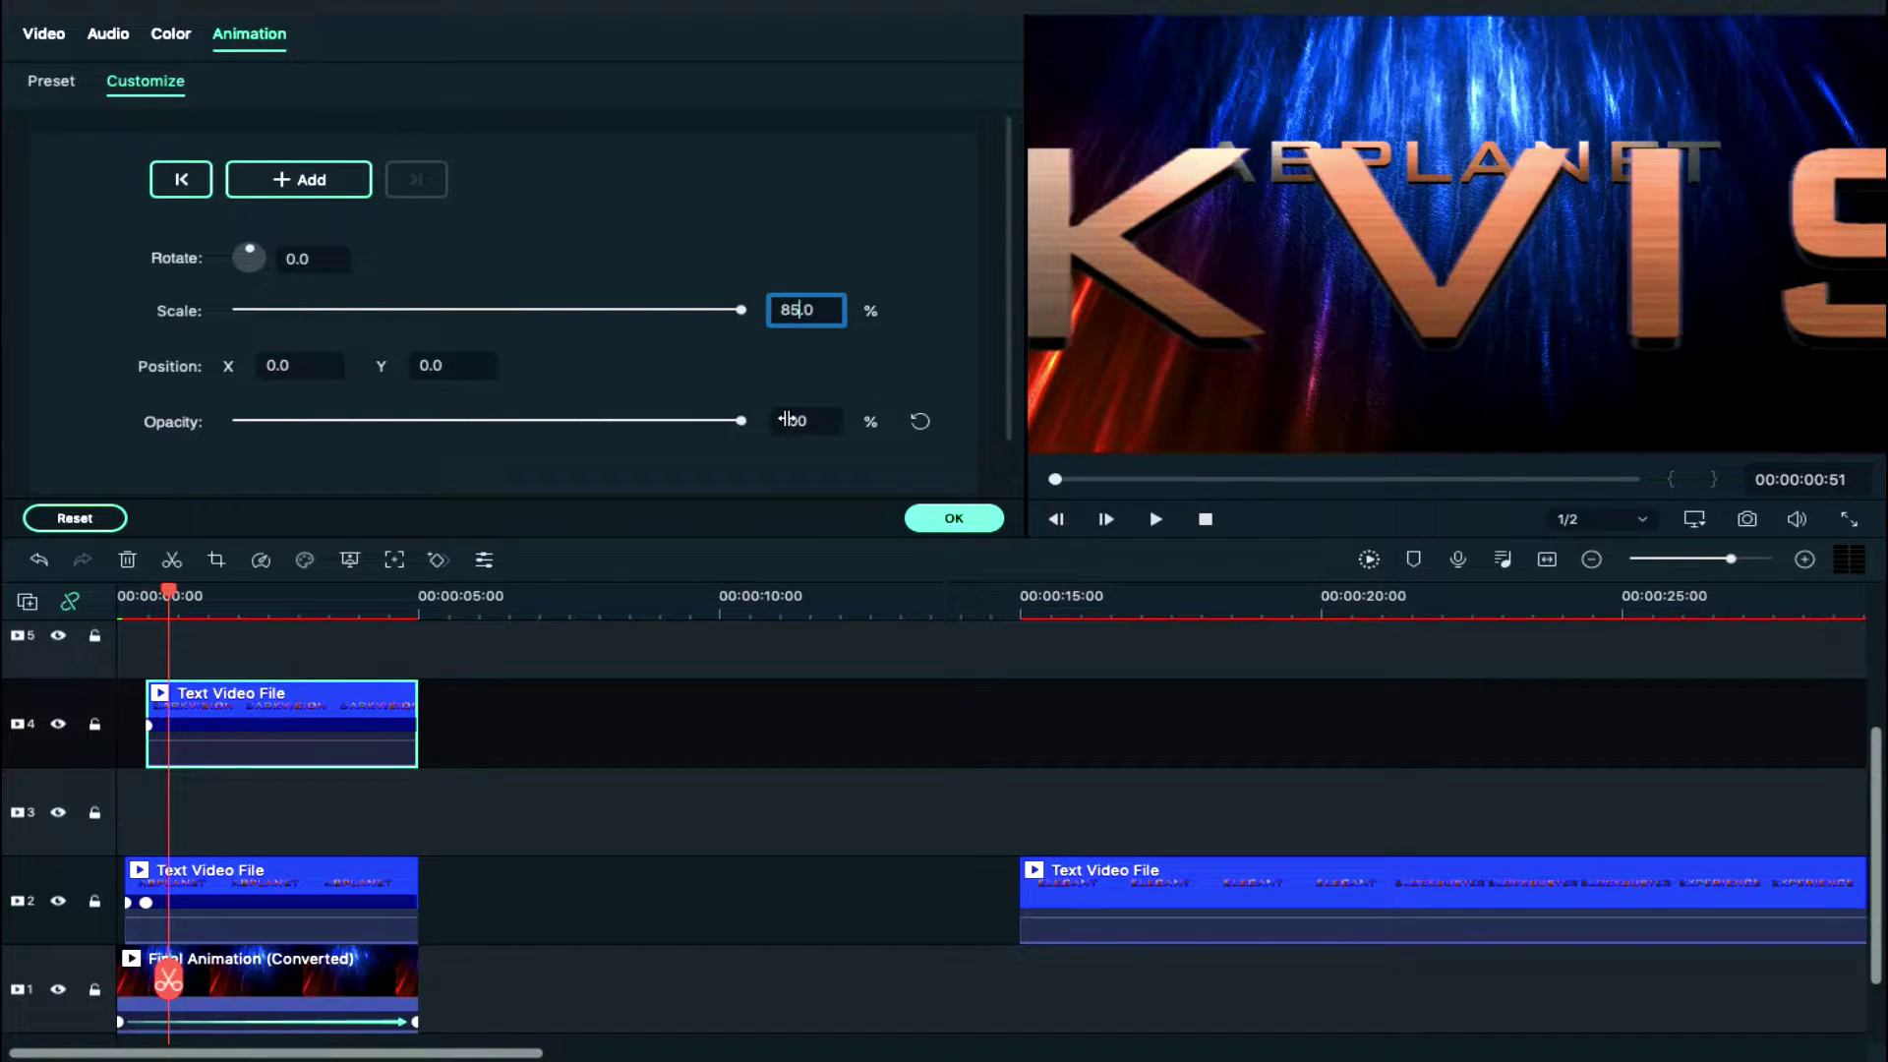
{"action": "key", "text": "Return"}
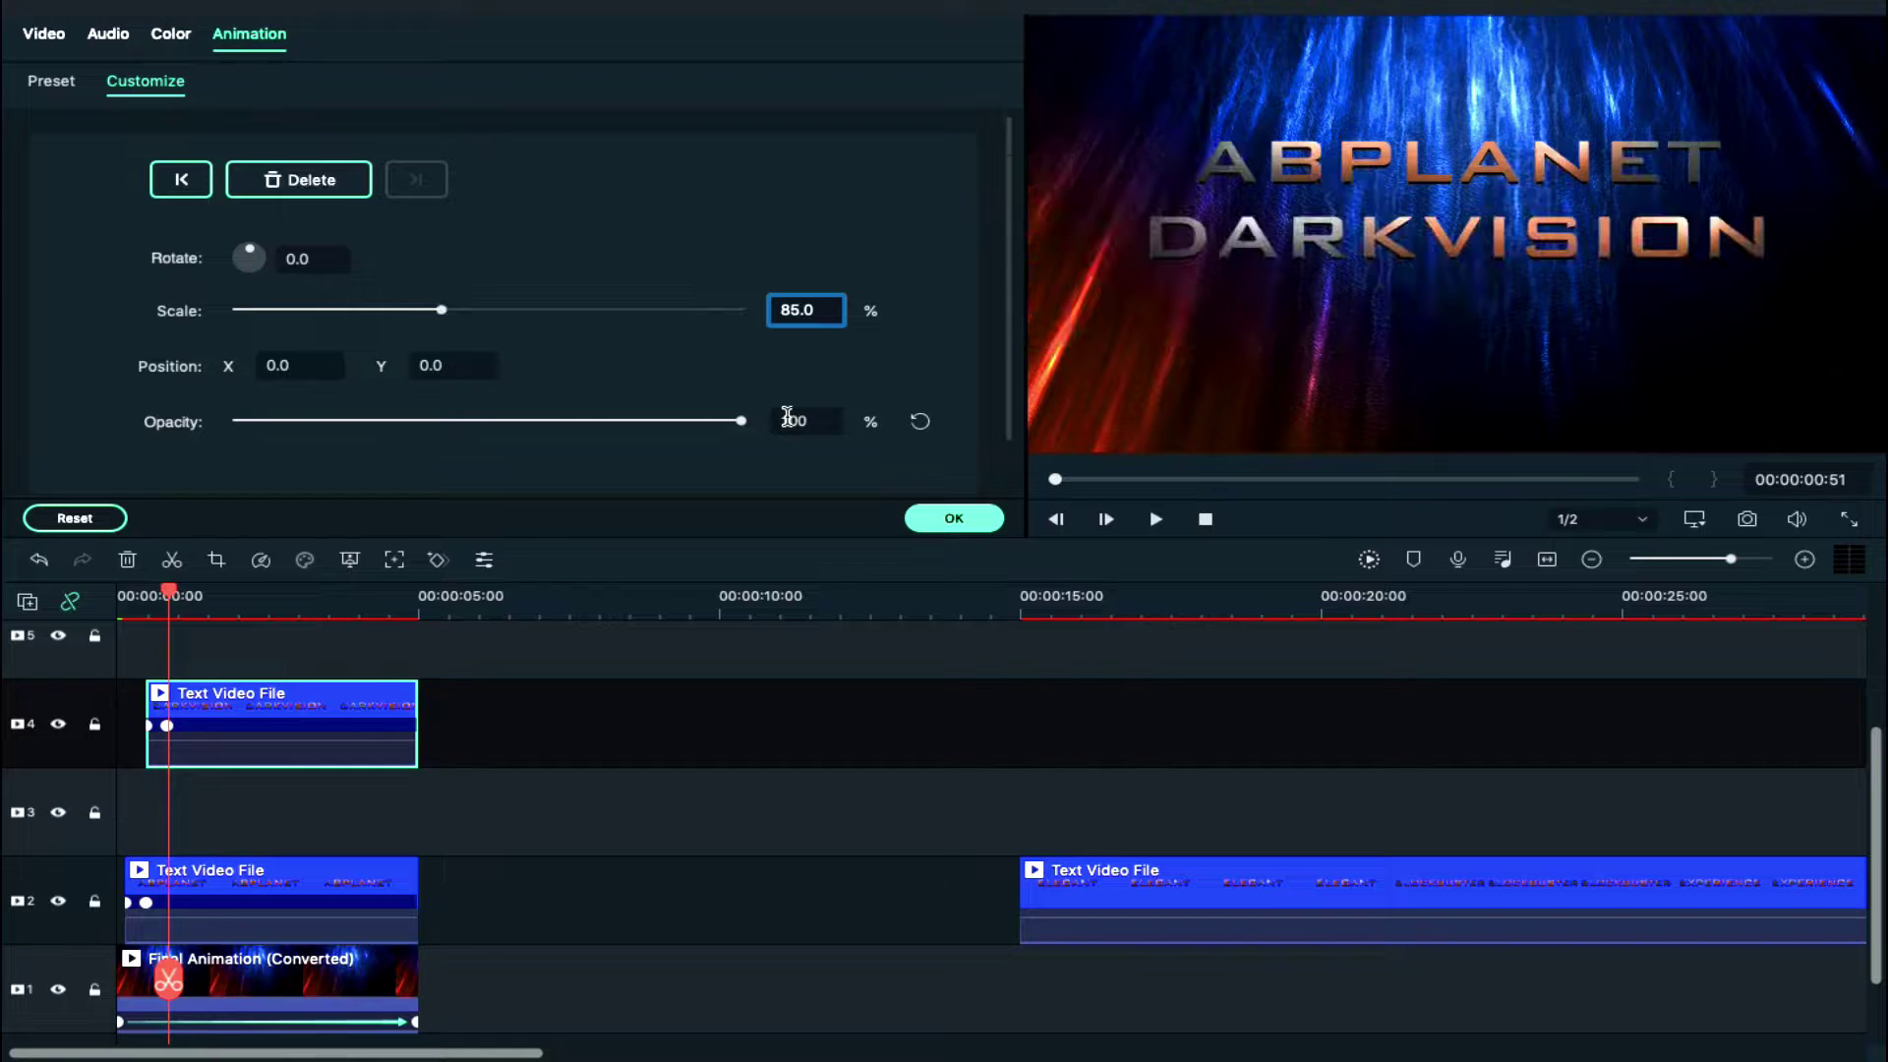
{"action": "right_click", "coordinate": [421, 365]}
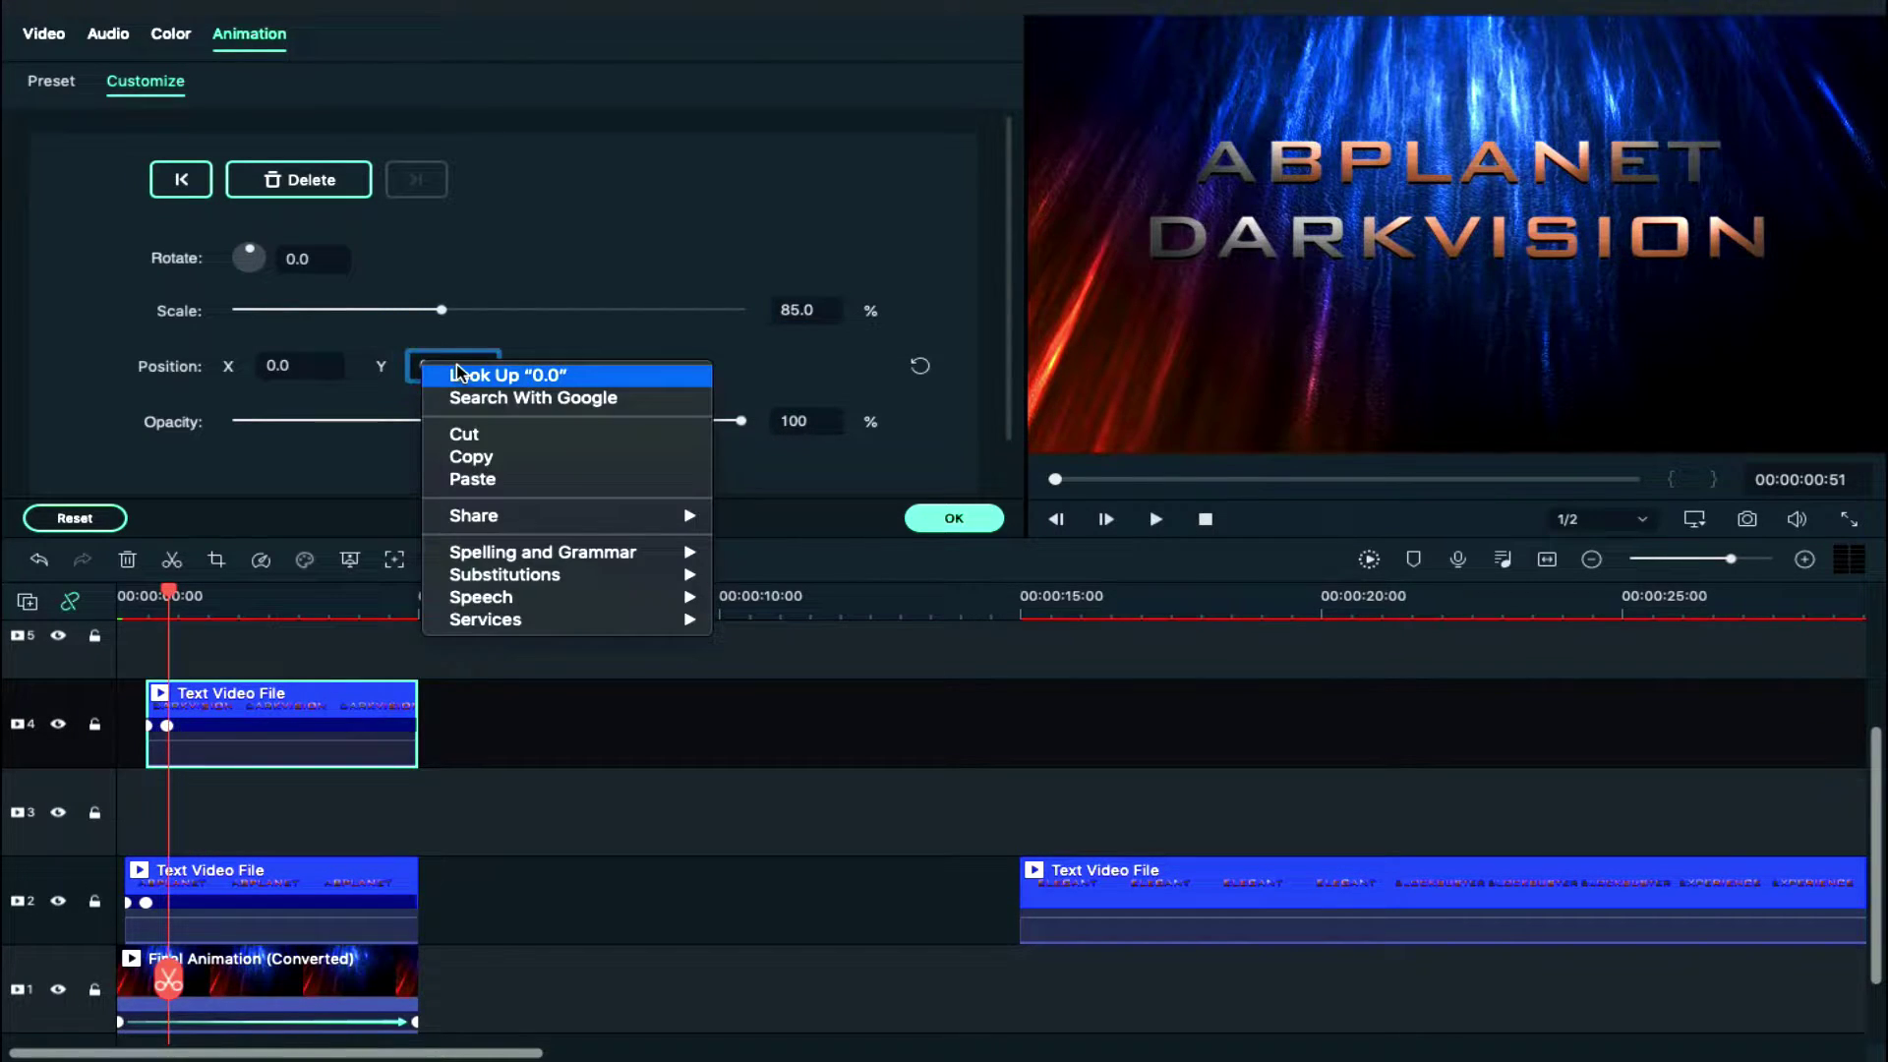
{"action": "left_click", "coordinate": [383, 391]}
{"action": "left_click_drag", "start_coordinate": [443, 366], "coordinate": [480, 363]}
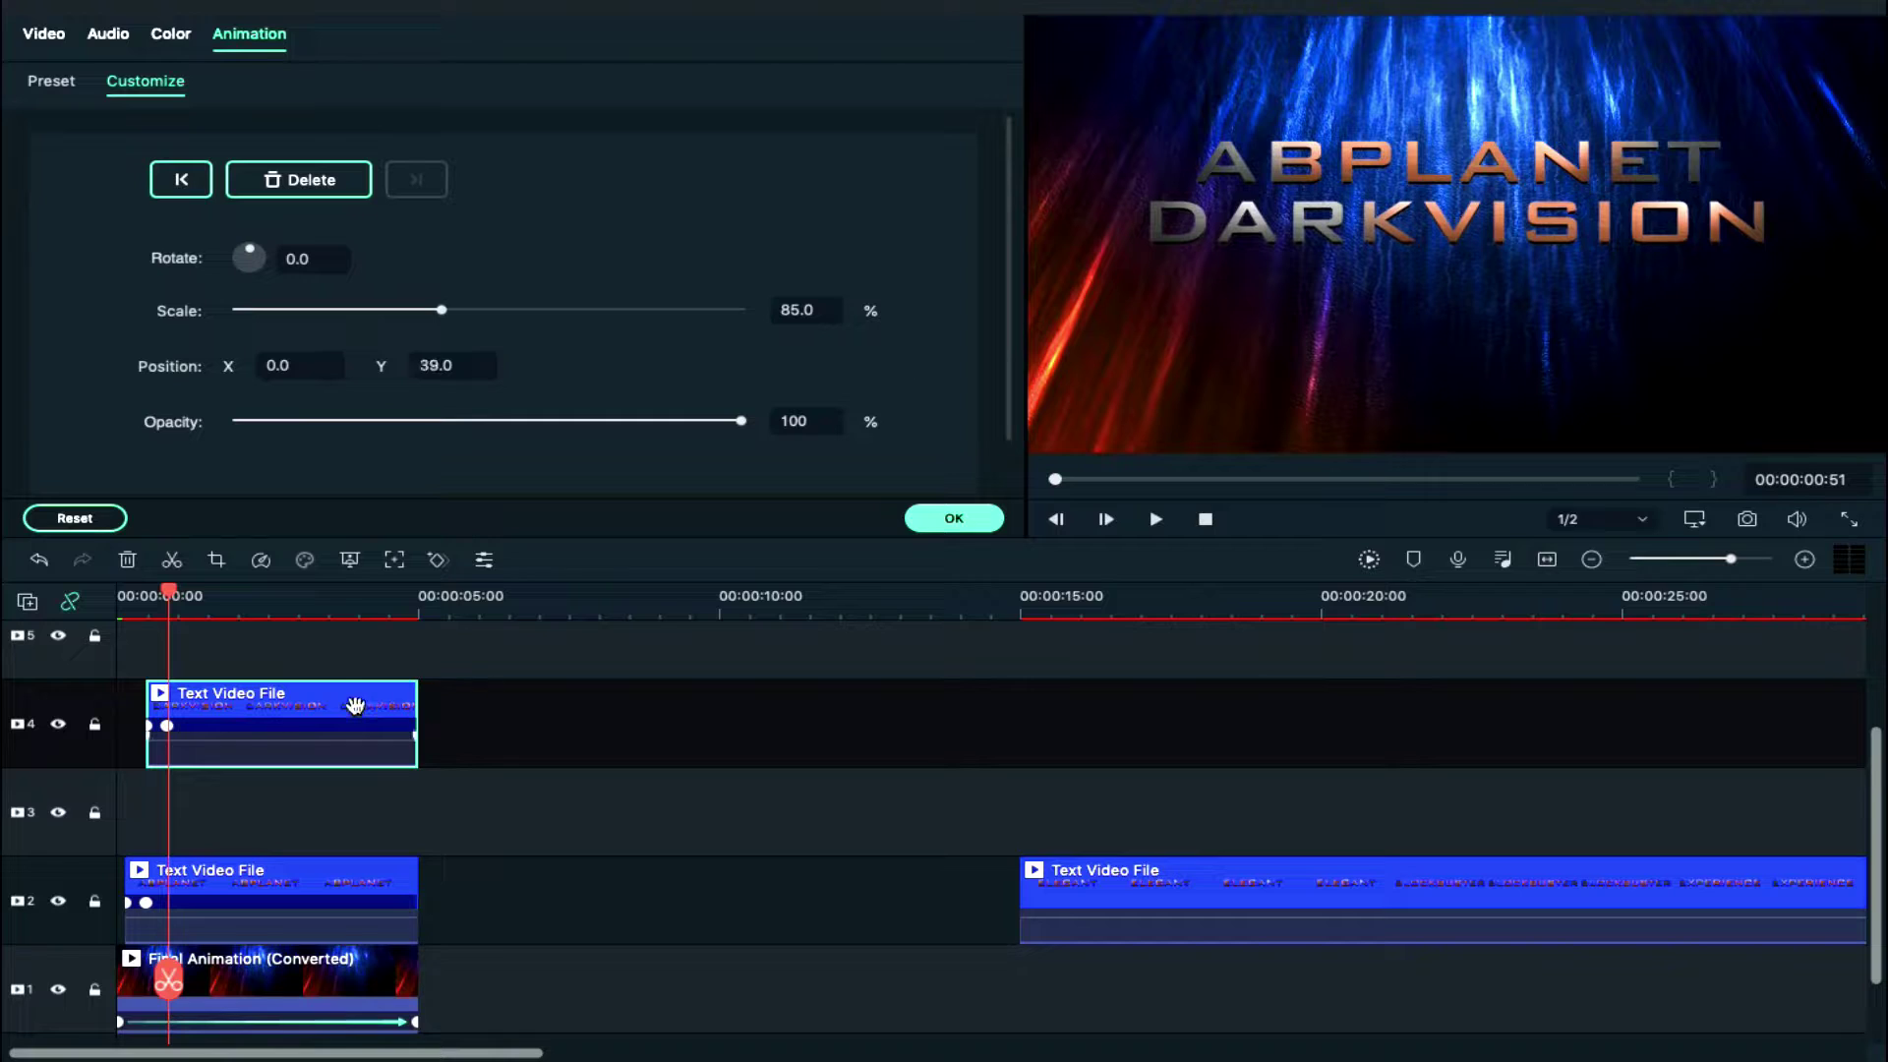
Make track 6 visible, with its PRESENTS clip shifted to start at 00:00:00:51 and trimmed to end at 5 seconds
{"action": "scroll", "coordinate": [338, 708], "scroll_direction": "up", "scroll_amount": 3}
{"action": "scroll", "coordinate": [362, 708], "scroll_direction": "up", "scroll_amount": 1}
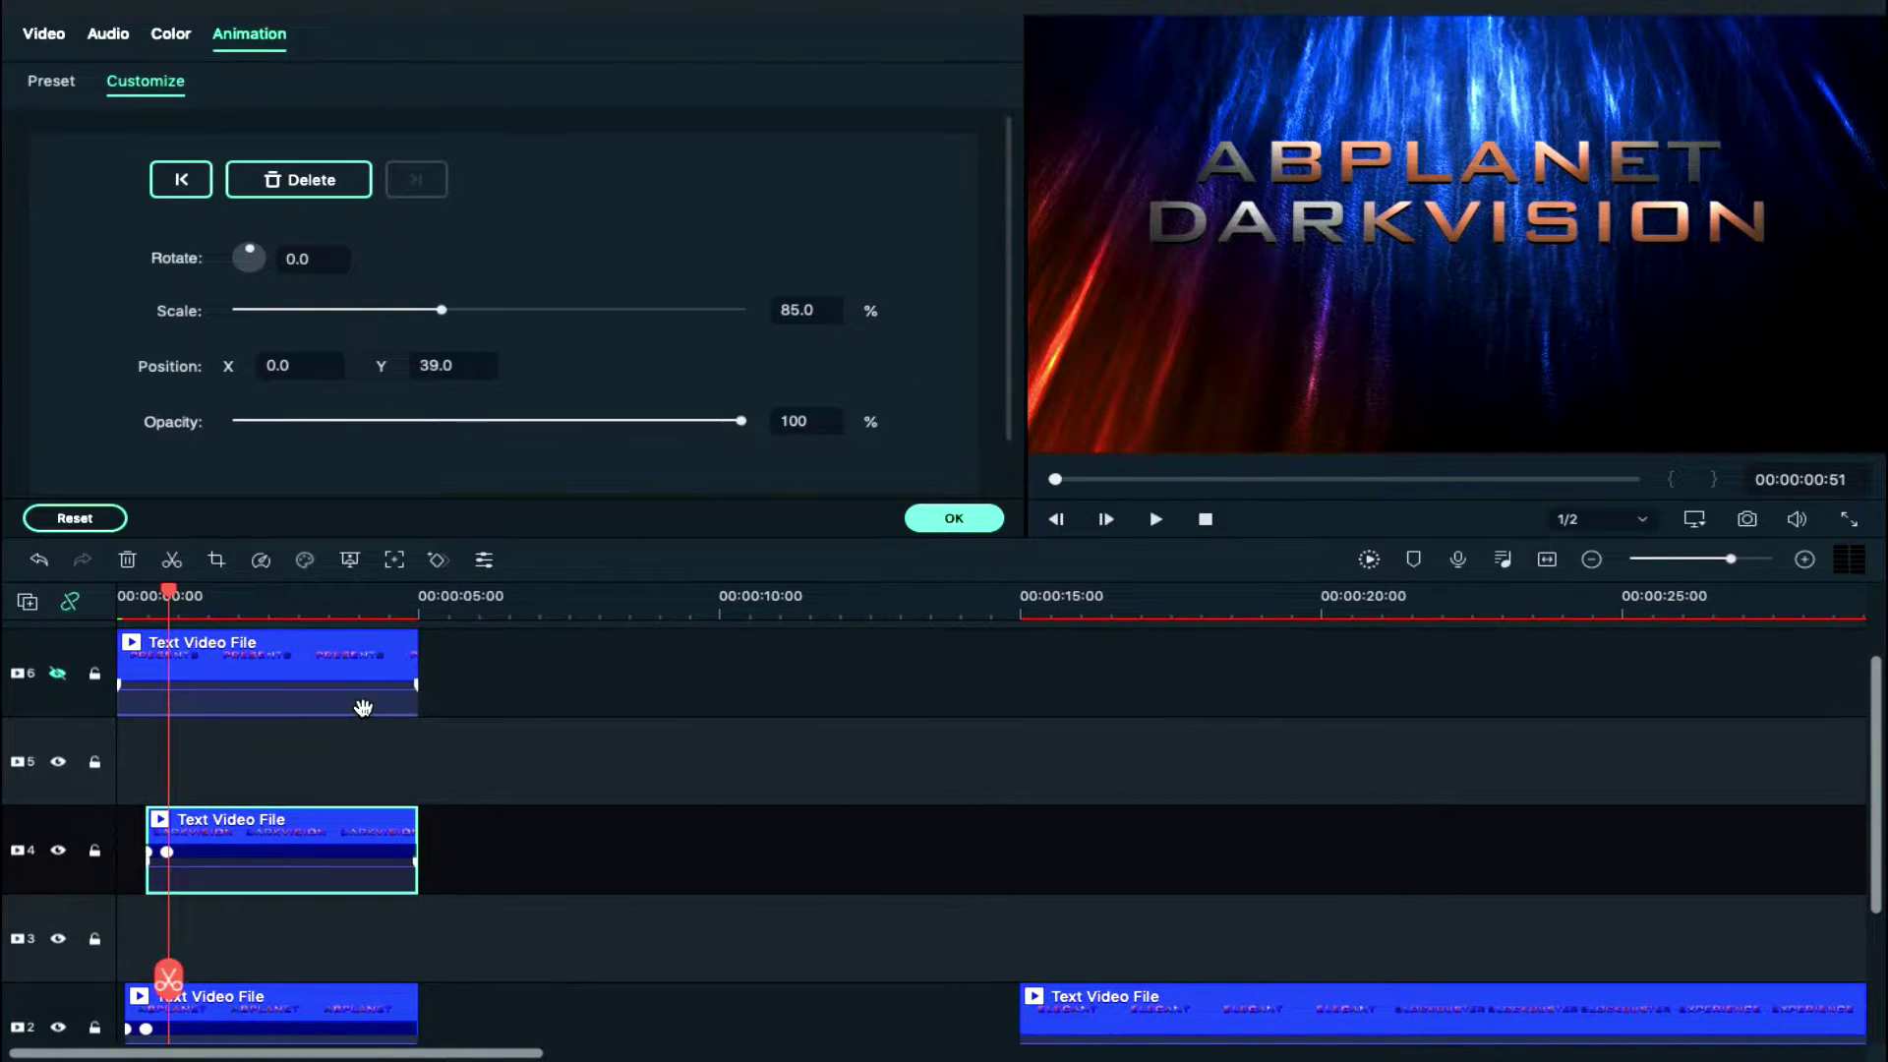
{"action": "left_click", "coordinate": [60, 674]}
{"action": "left_click_drag", "start_coordinate": [261, 644], "coordinate": [328, 650]}
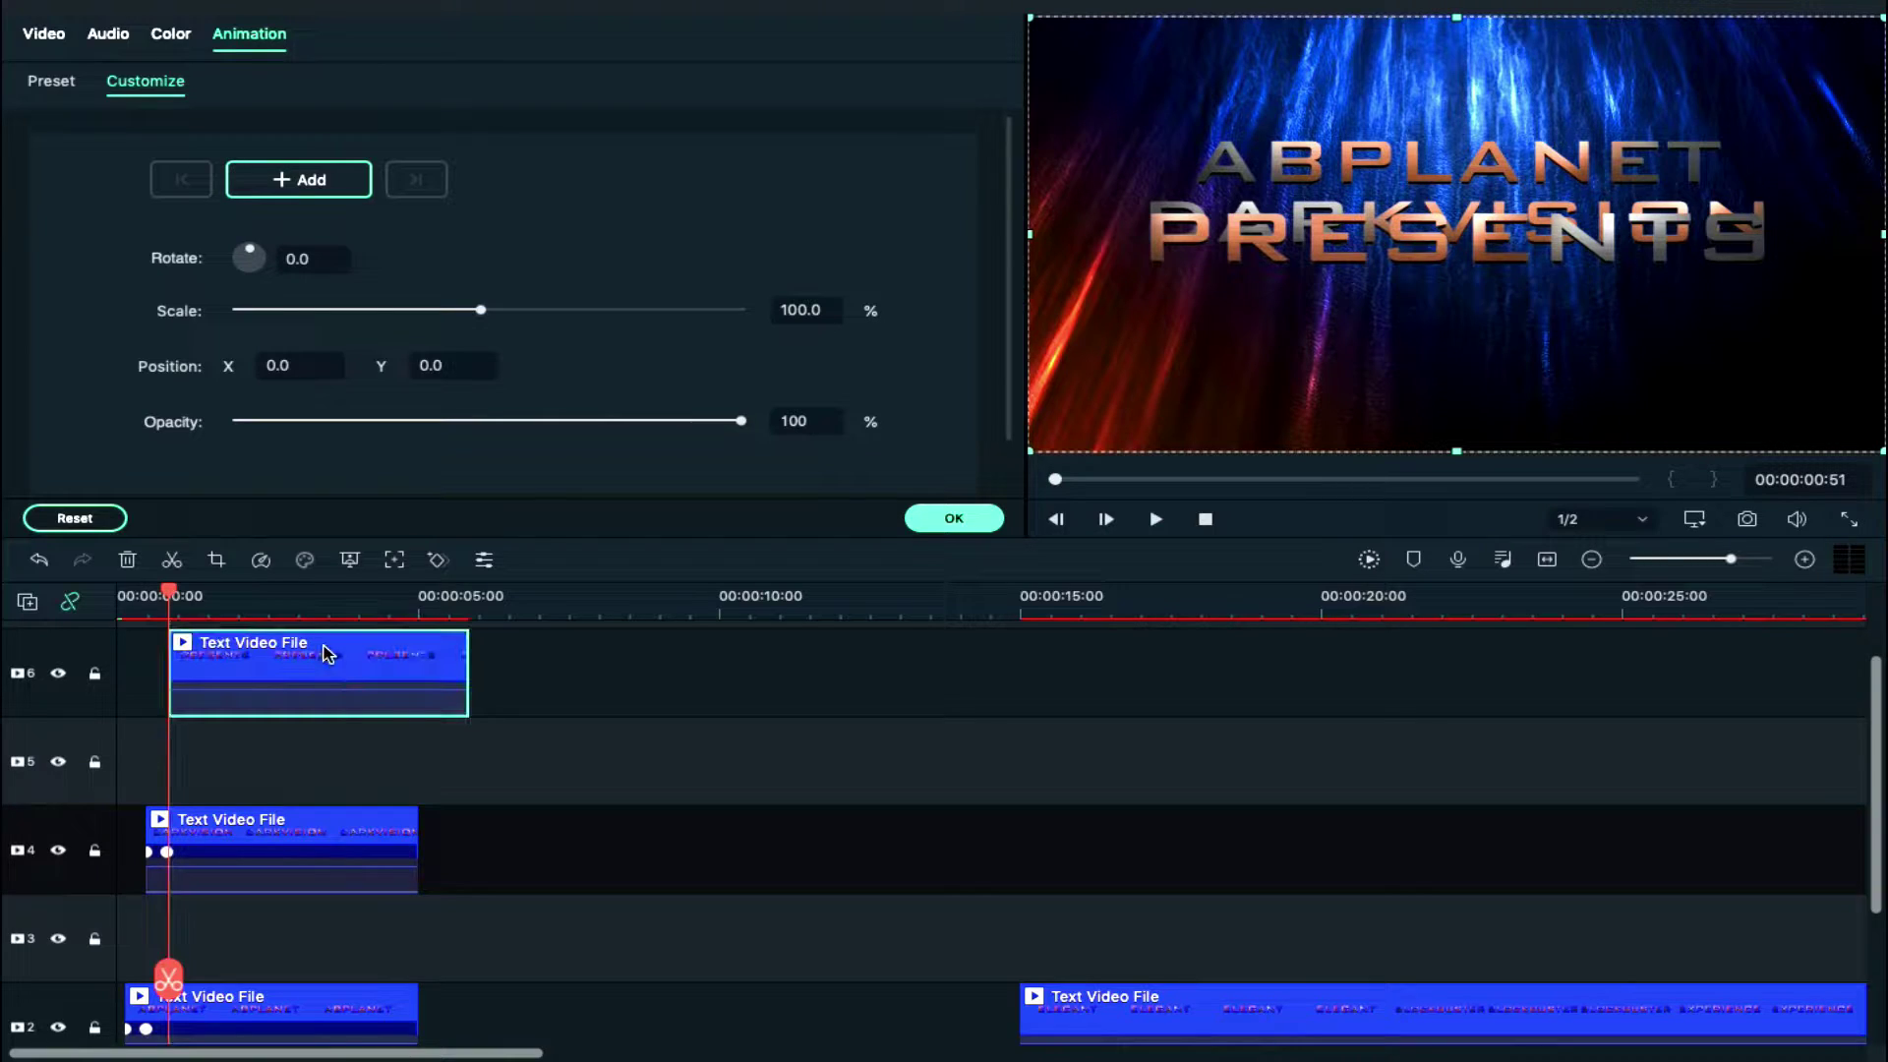
{"action": "left_click_drag", "start_coordinate": [462, 651], "coordinate": [417, 651]}
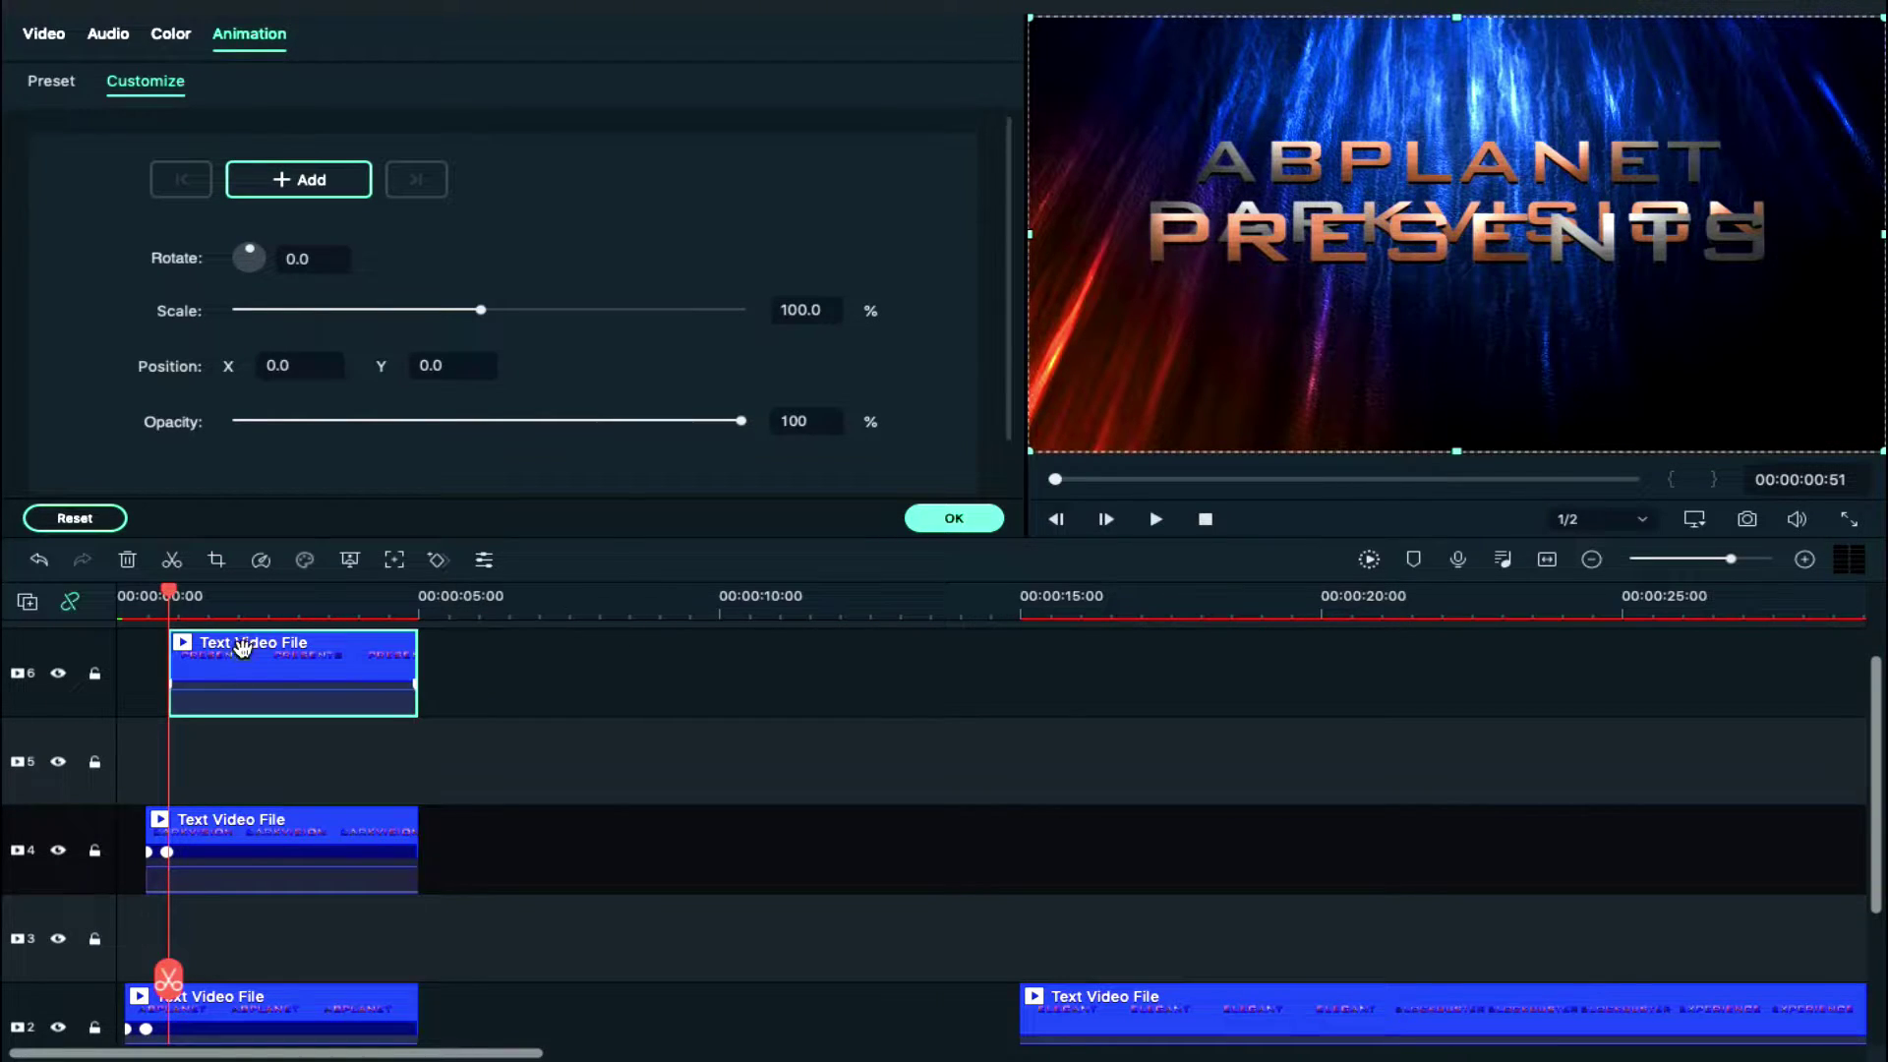
Set the PRESENTS clip's transform Y position to -124 and add an animation keyframe at 00:00:00:51 with scale 400% and Y position -172
{"action": "left_click", "coordinate": [44, 34]}
{"action": "left_click_drag", "start_coordinate": [462, 300], "coordinate": [251, 309]}
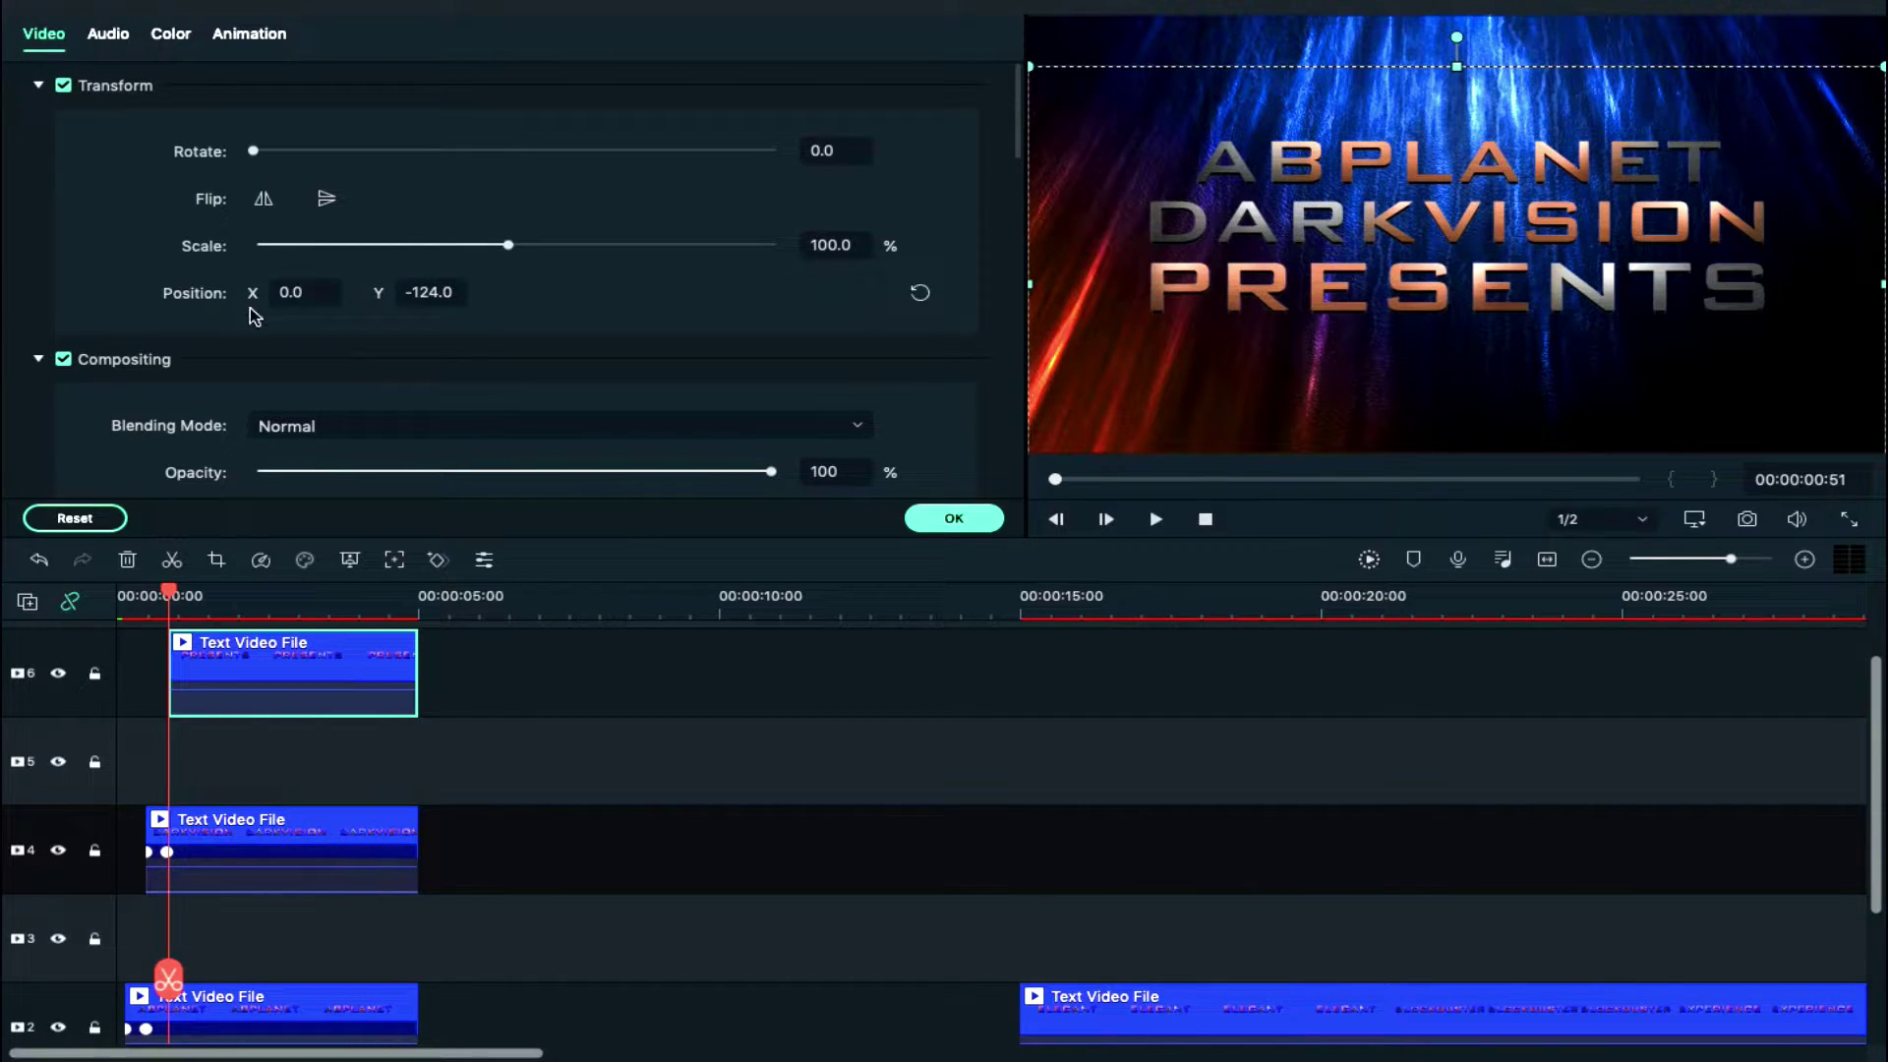
{"action": "left_click", "coordinate": [246, 35]}
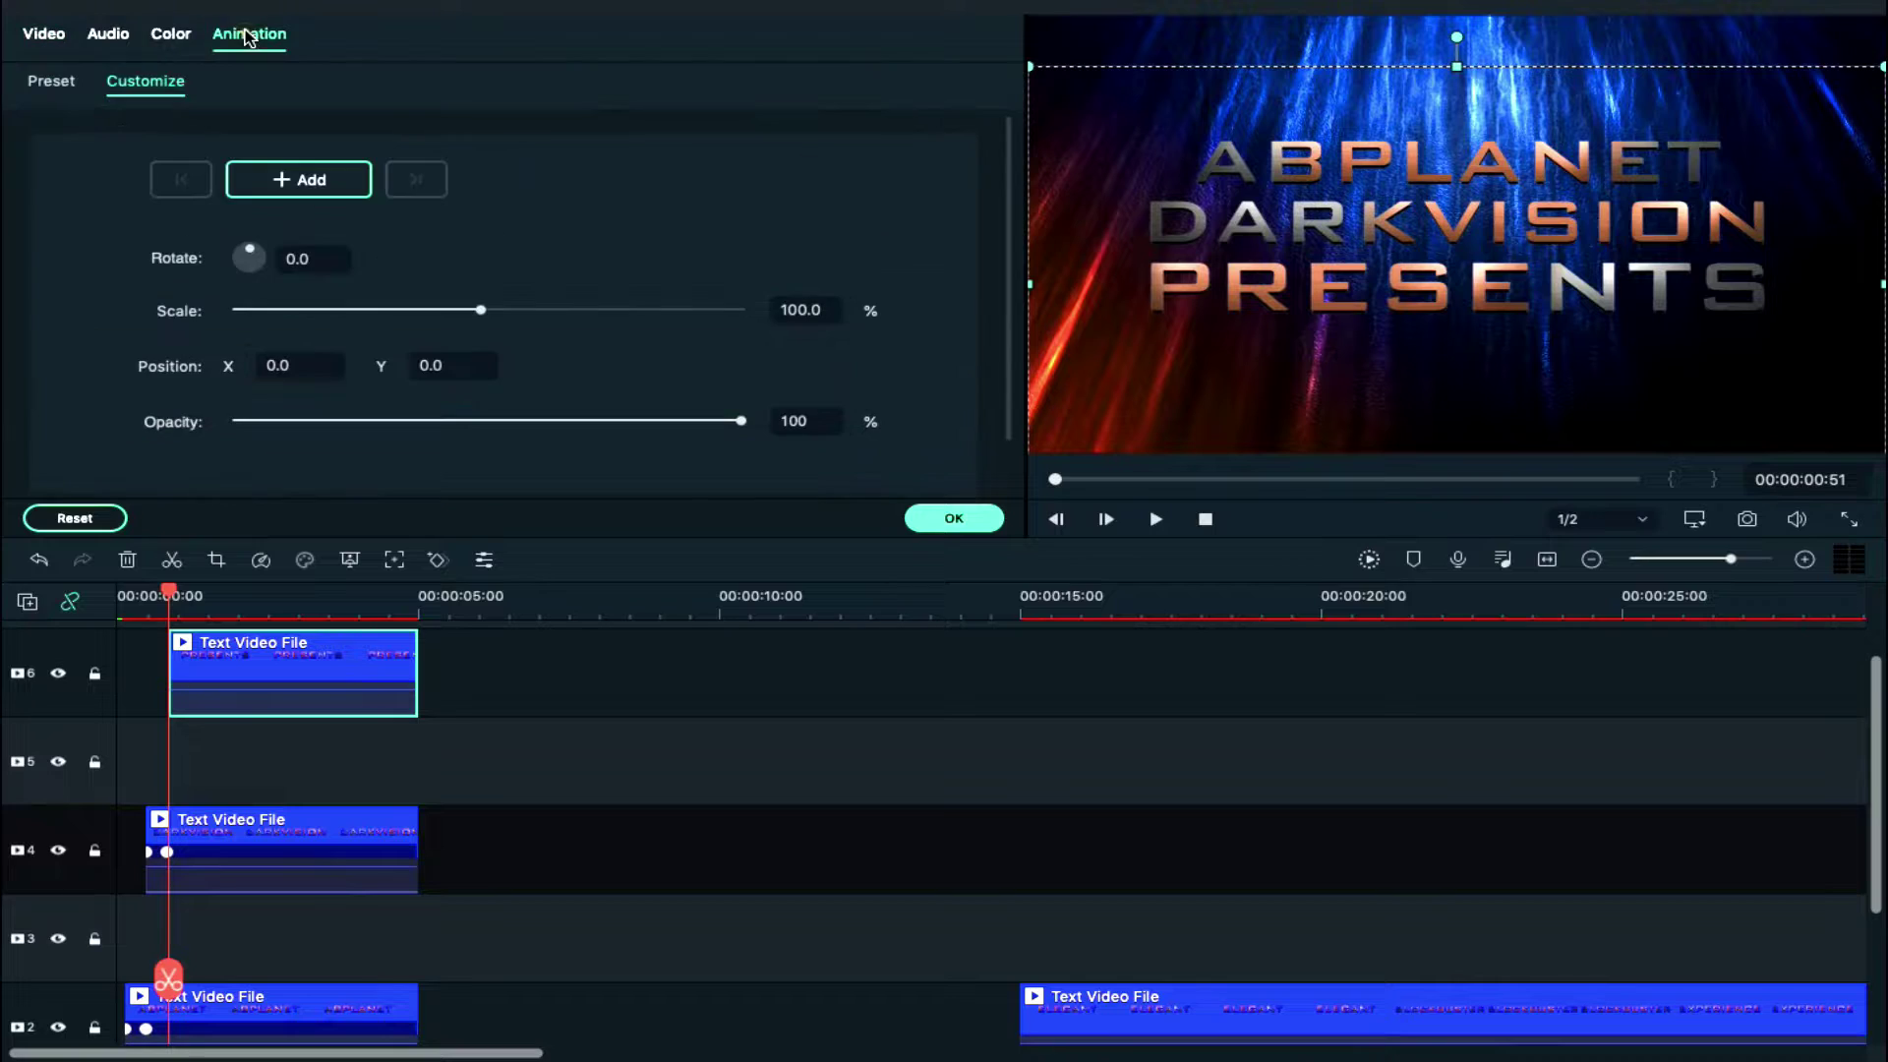
{"action": "left_click", "coordinate": [784, 307]}
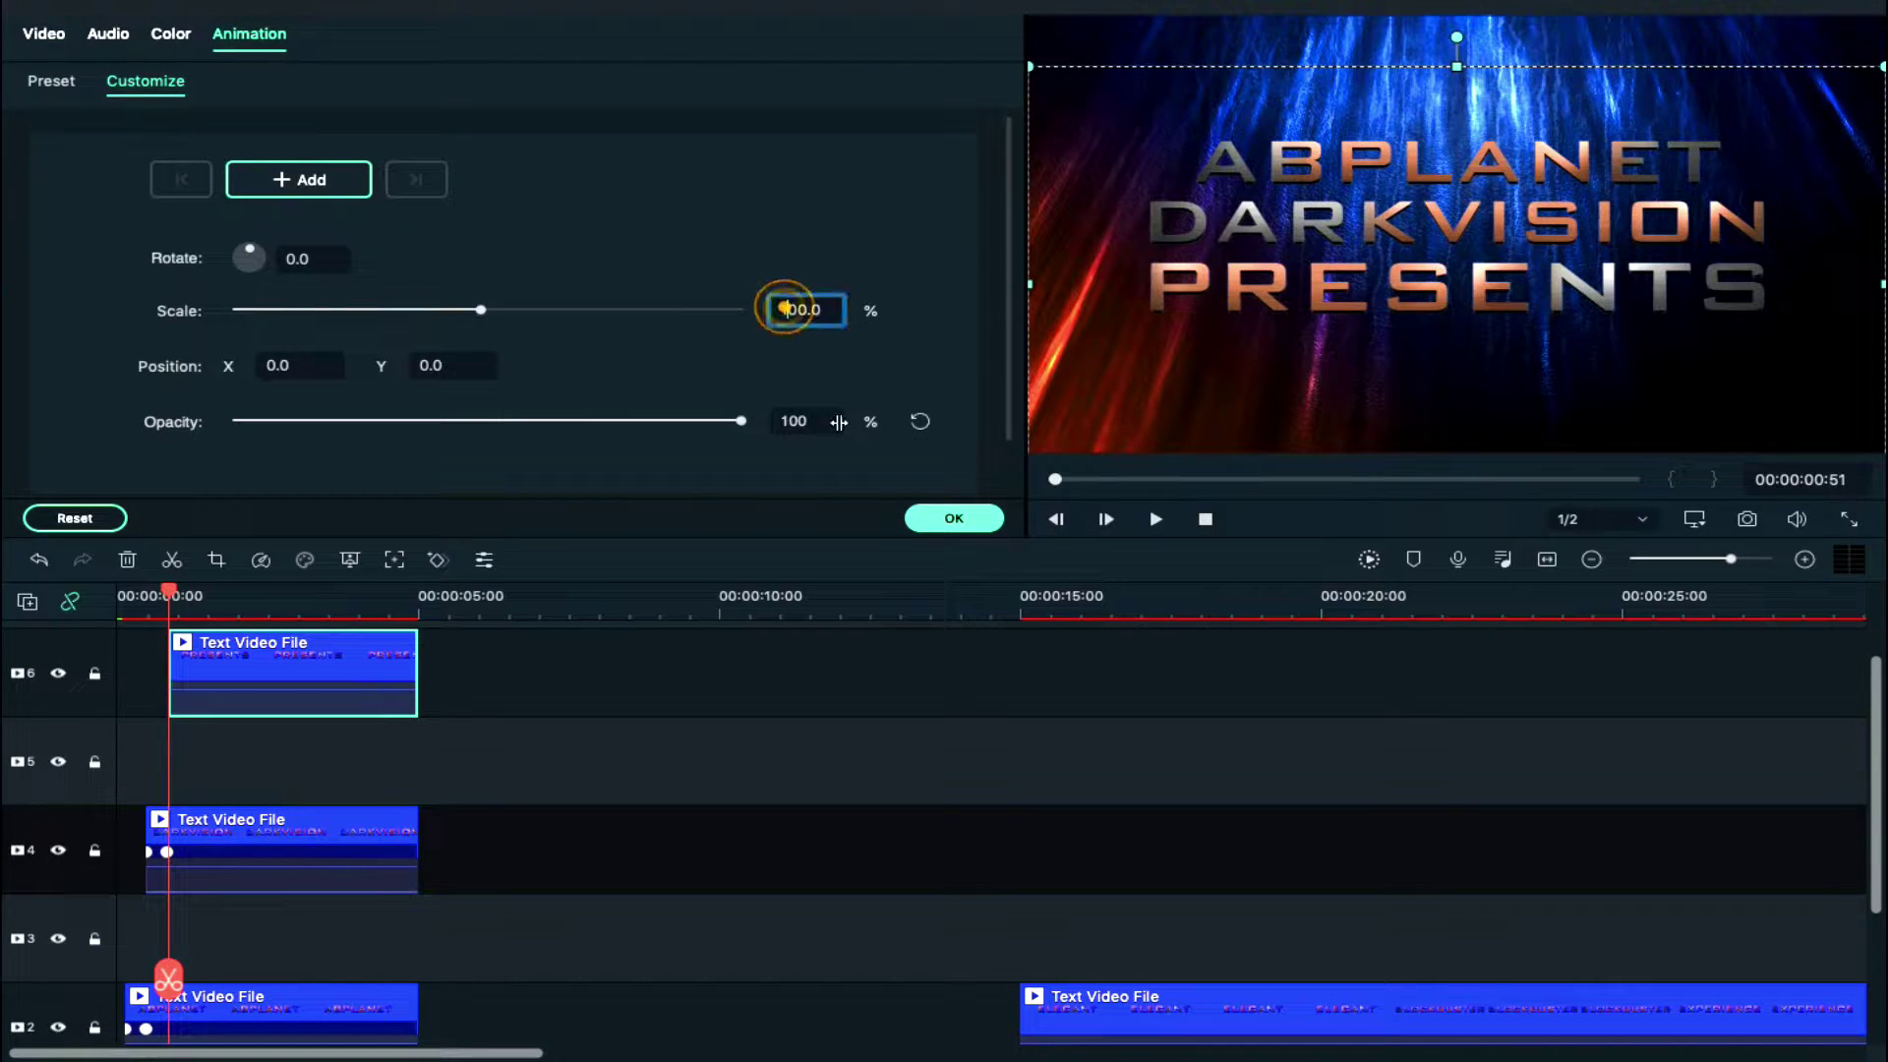
{"action": "key", "text": "BackSpace"}
{"action": "type", "text": "4"}
{"action": "key", "text": "Return"}
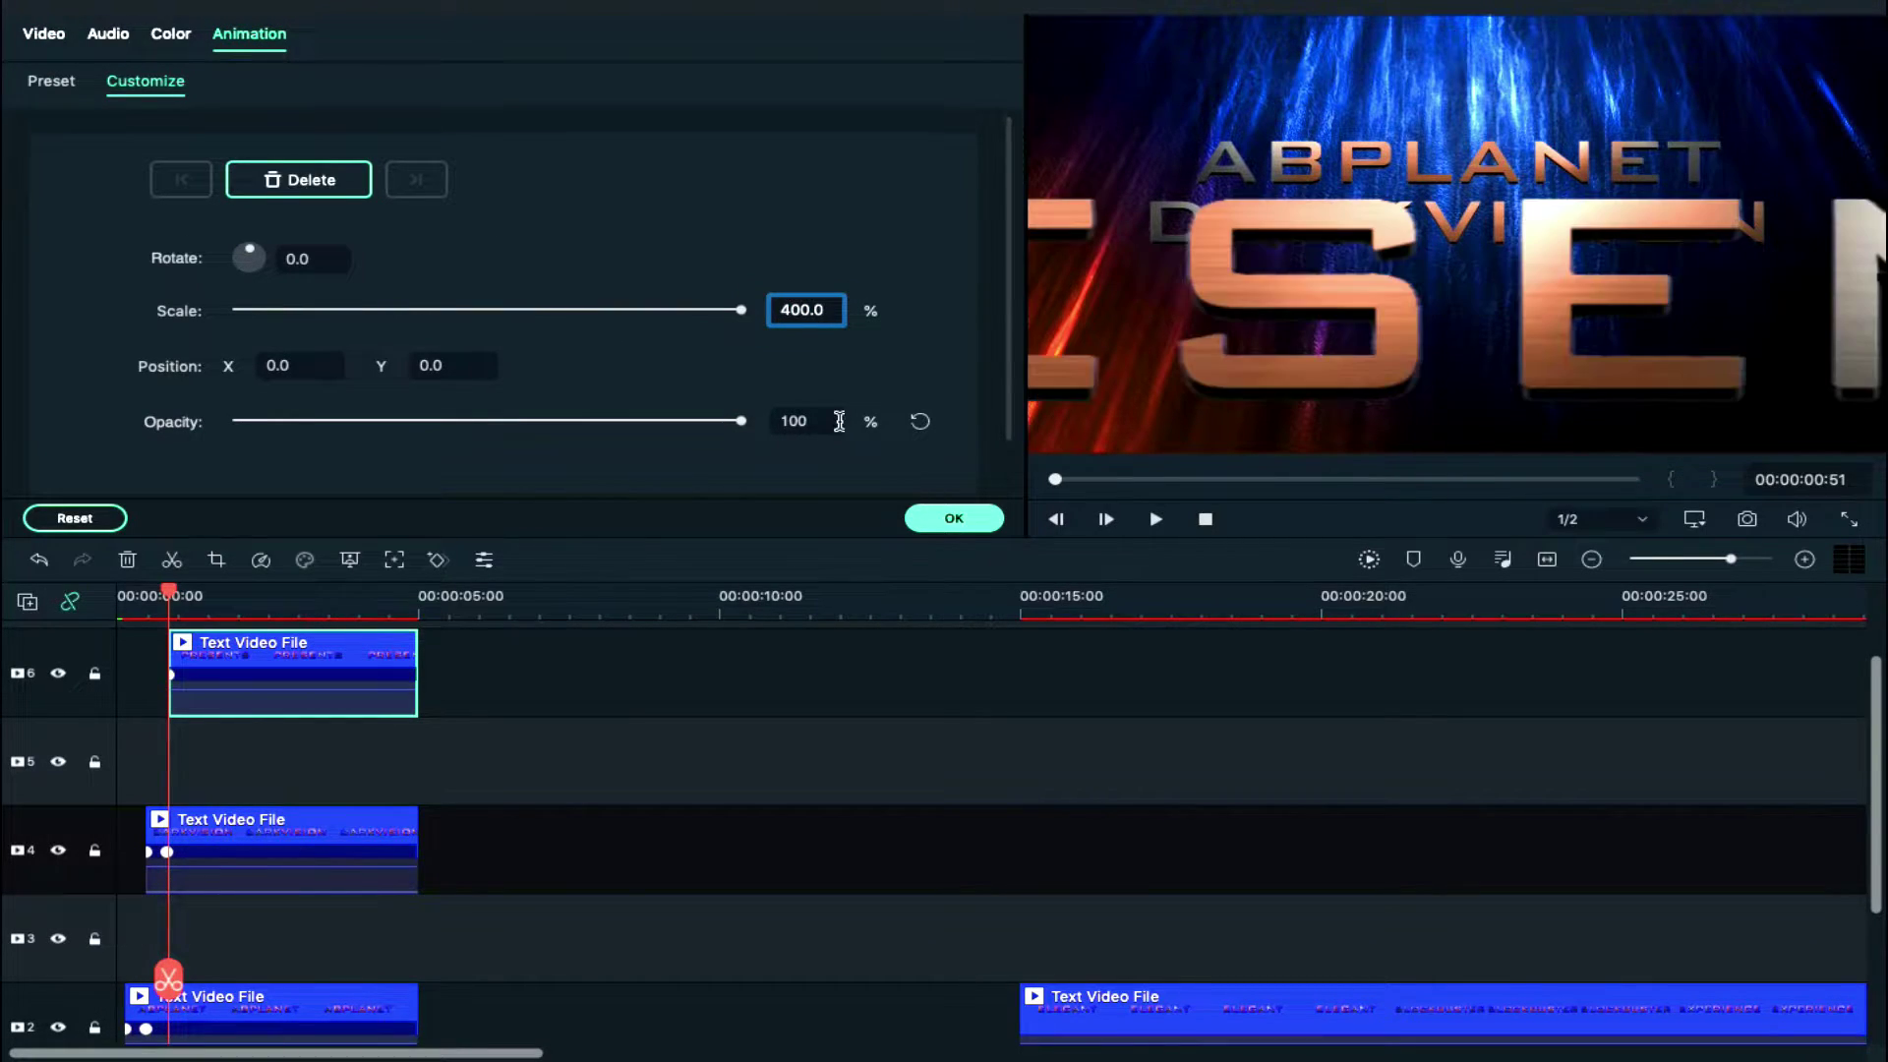
{"action": "left_click_drag", "start_coordinate": [407, 364], "coordinate": [182, 366]}
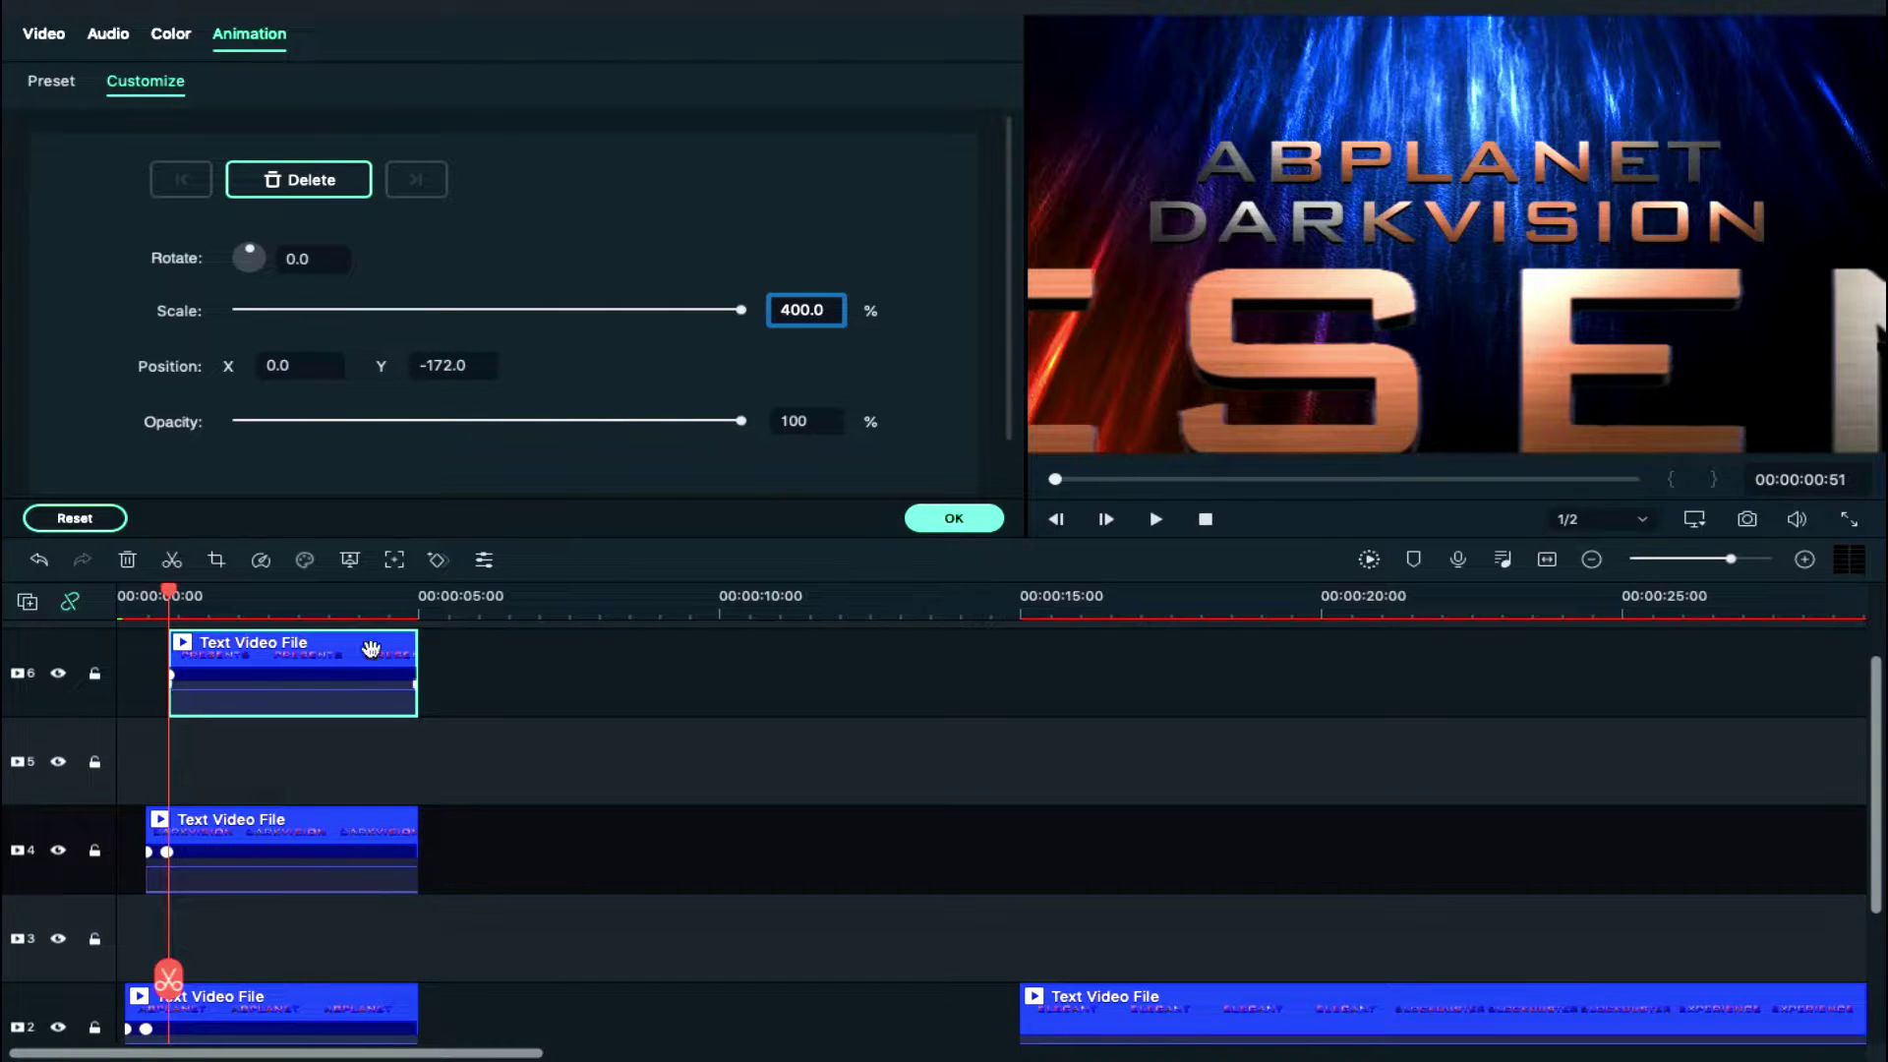
Add a second PRESENTS keyframe at 00:00:01:13 with scale 85% and its position reset to 0
{"action": "left_click", "coordinate": [297, 670]}
{"action": "key", "text": "Right"}
{"action": "key", "text": "Right"}
{"action": "key", "text": "Right"}
{"action": "key", "text": "Right"}
{"action": "key", "text": "Right"}
{"action": "key", "text": "Right"}
{"action": "key", "text": "Right"}
{"action": "key", "text": "Right"}
{"action": "key", "text": "Right"}
{"action": "key", "text": "Right"}
{"action": "key", "text": "Right"}
{"action": "key", "text": "Right"}
{"action": "key", "text": "Right"}
{"action": "key", "text": "Right"}
{"action": "key", "text": "Right"}
{"action": "key", "text": "Right"}
{"action": "key", "text": "Right"}
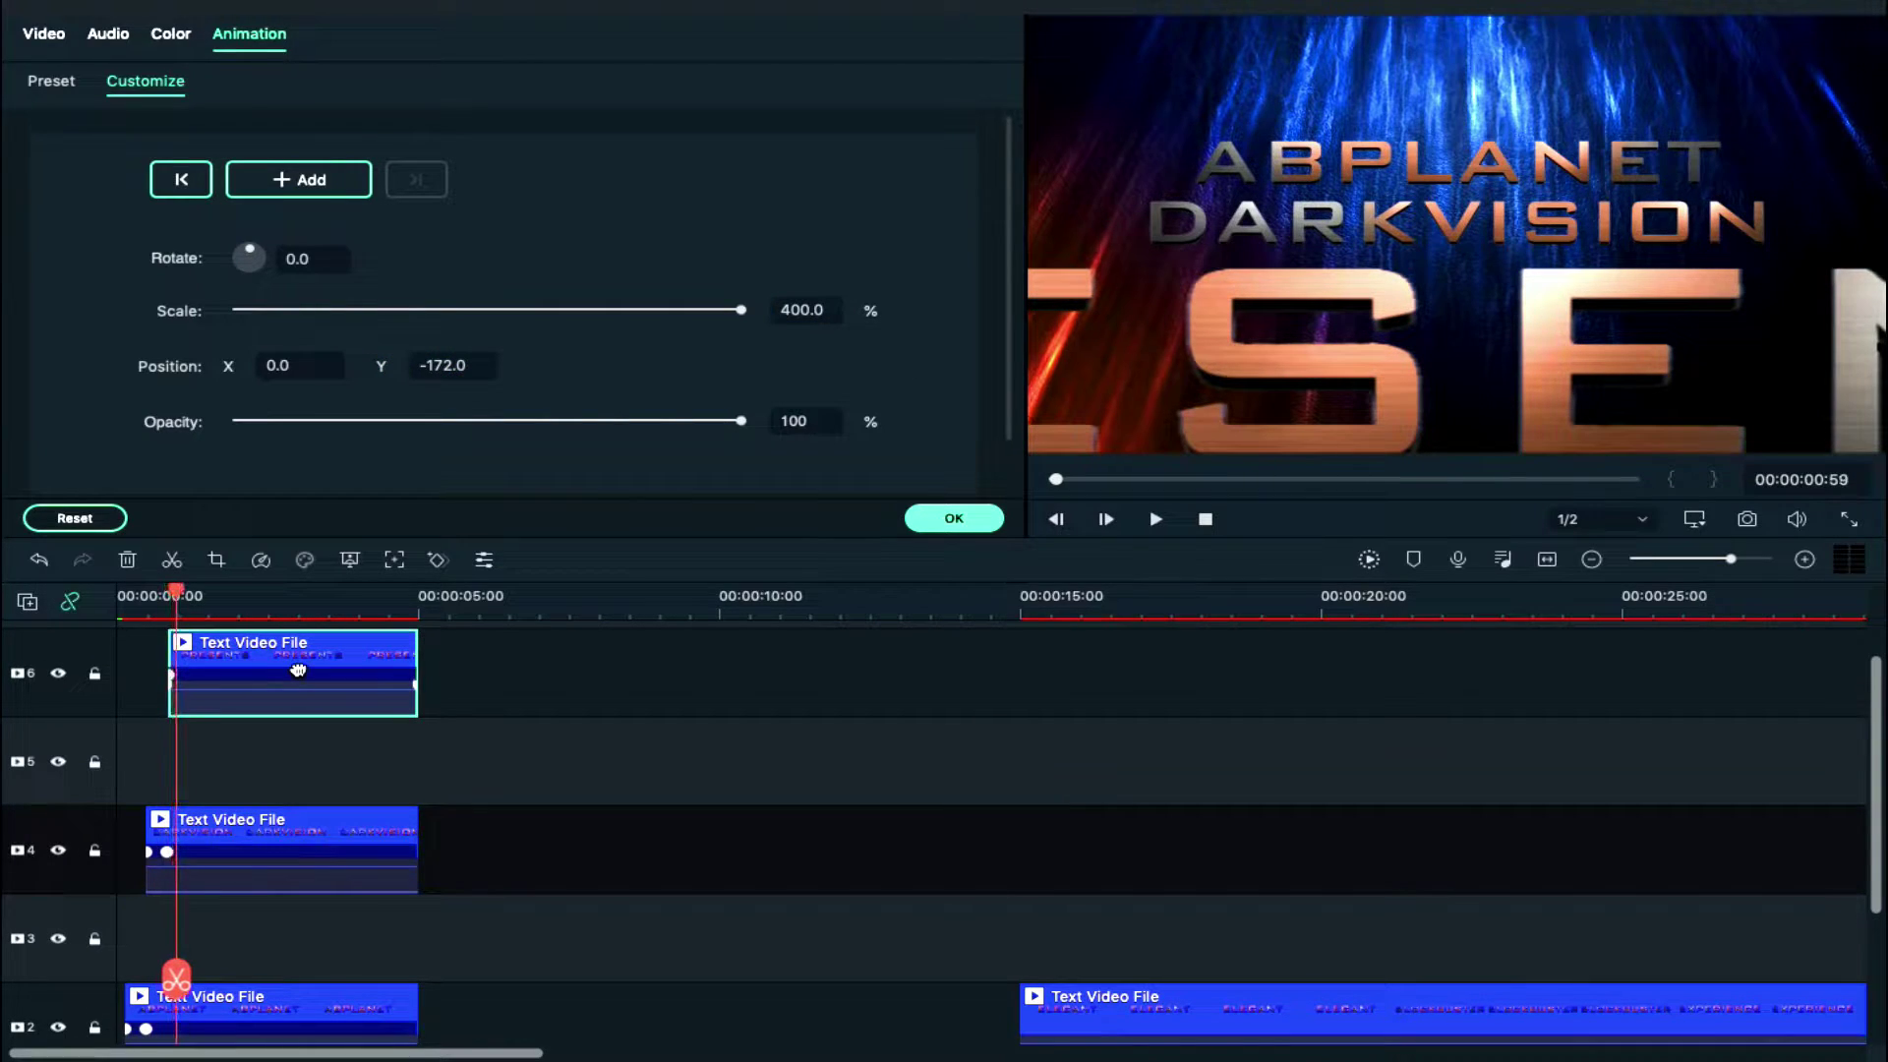
{"action": "key", "text": "Right"}
{"action": "key", "text": "Right"}
{"action": "key", "text": "Right"}
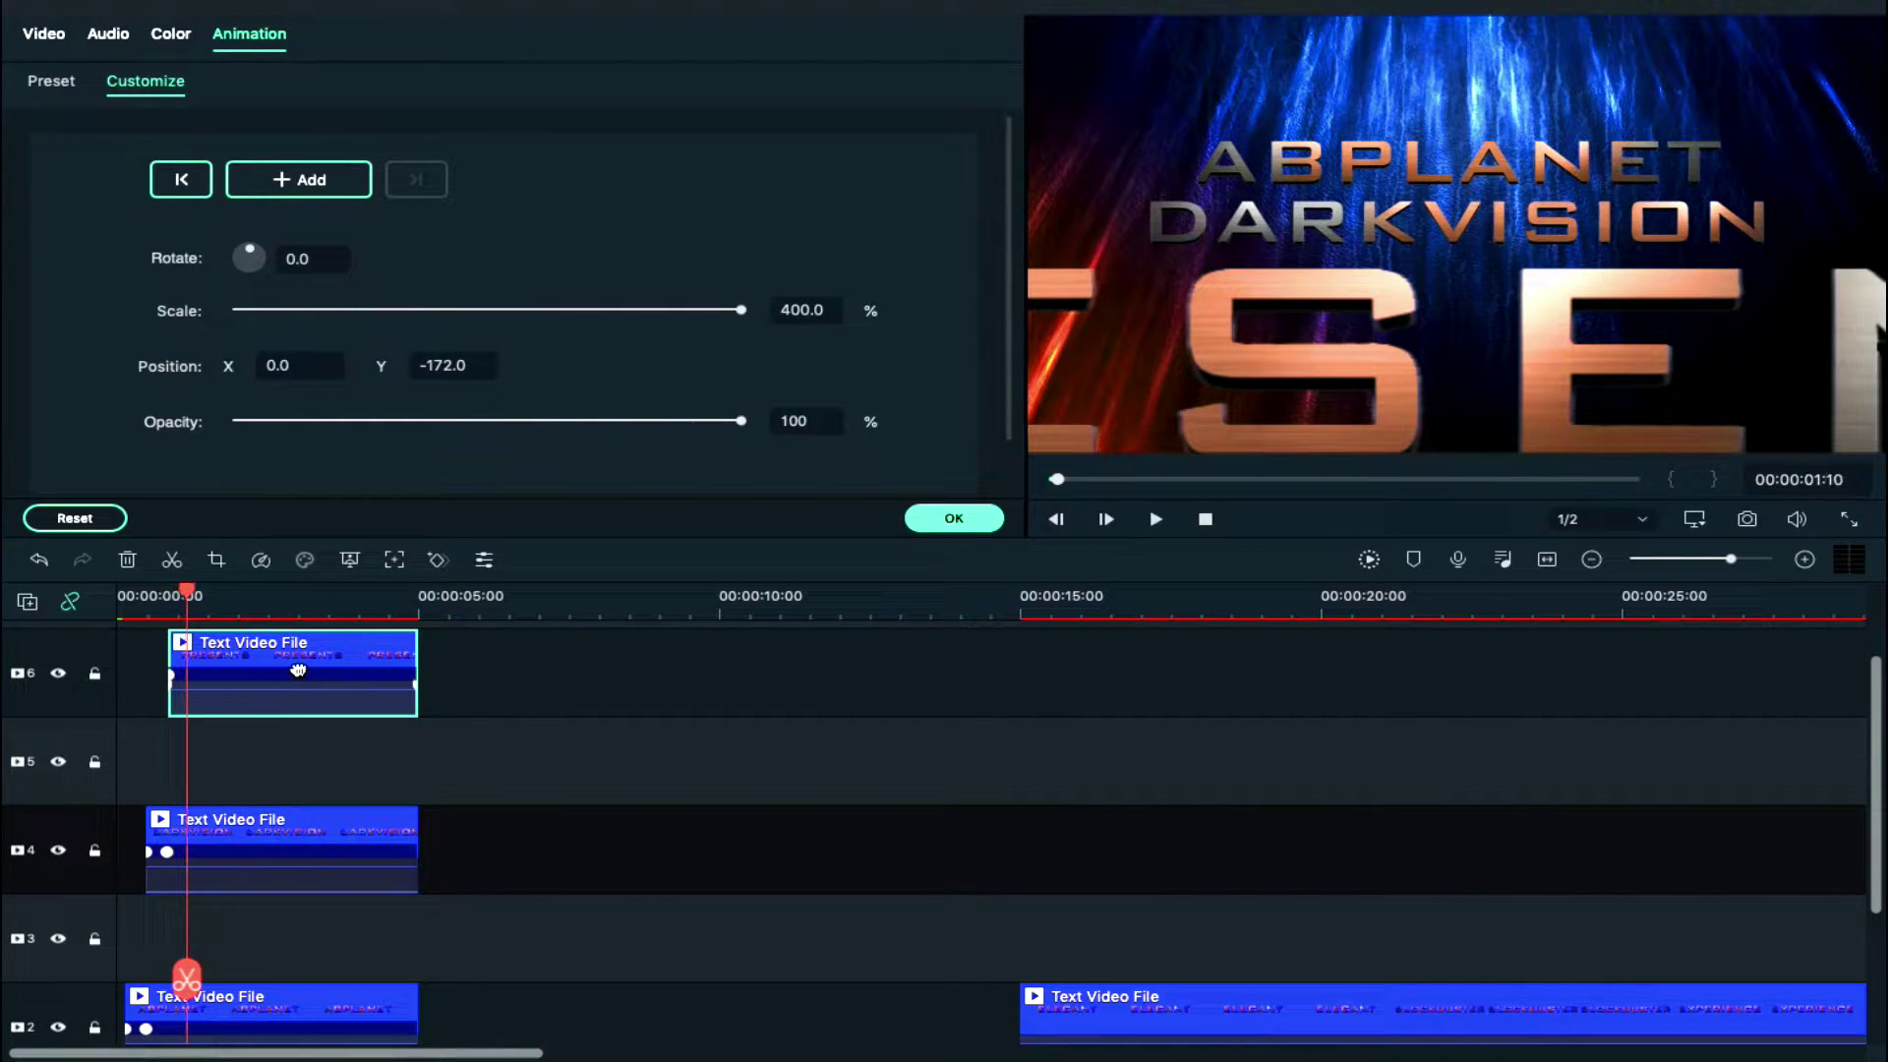
{"action": "key", "text": "Right"}
{"action": "key", "text": "Right"}
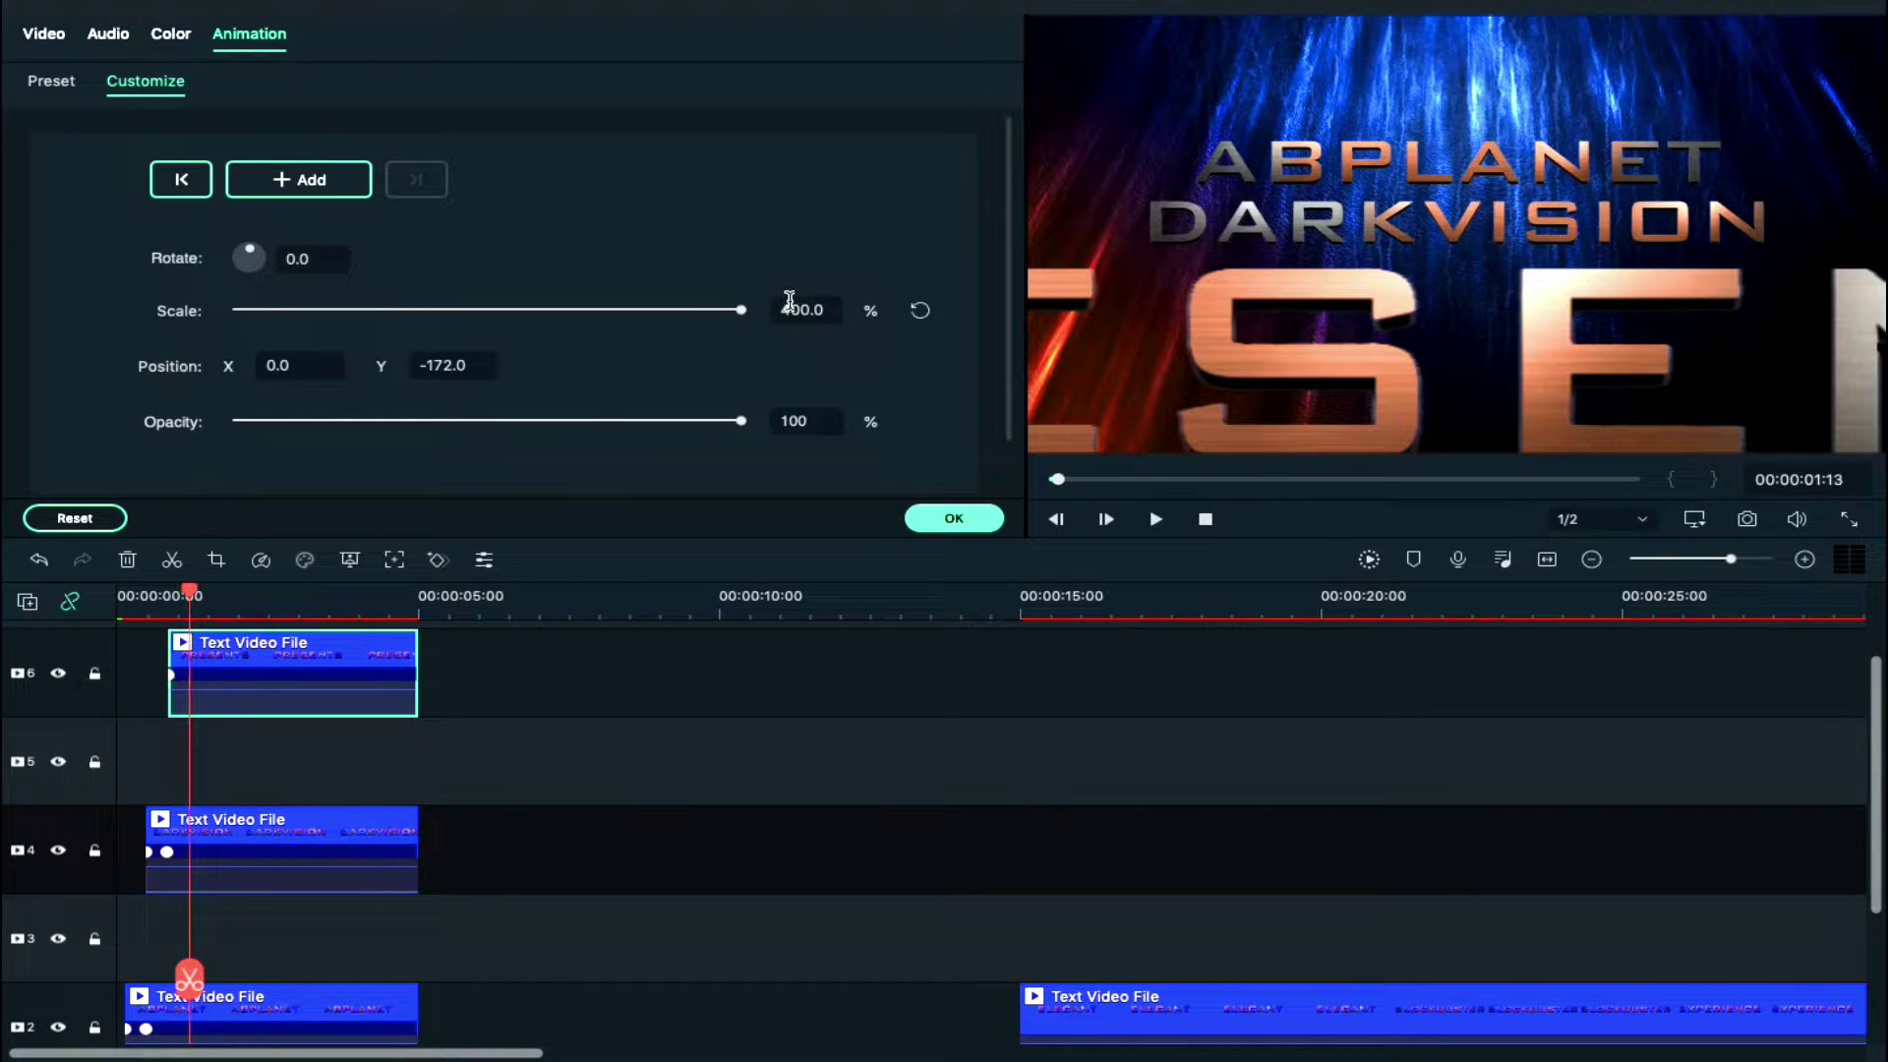
{"action": "double_click", "coordinate": [789, 309]}
{"action": "type", "text": "485"}
{"action": "key", "text": "Return"}
{"action": "left_click", "coordinate": [919, 366]}
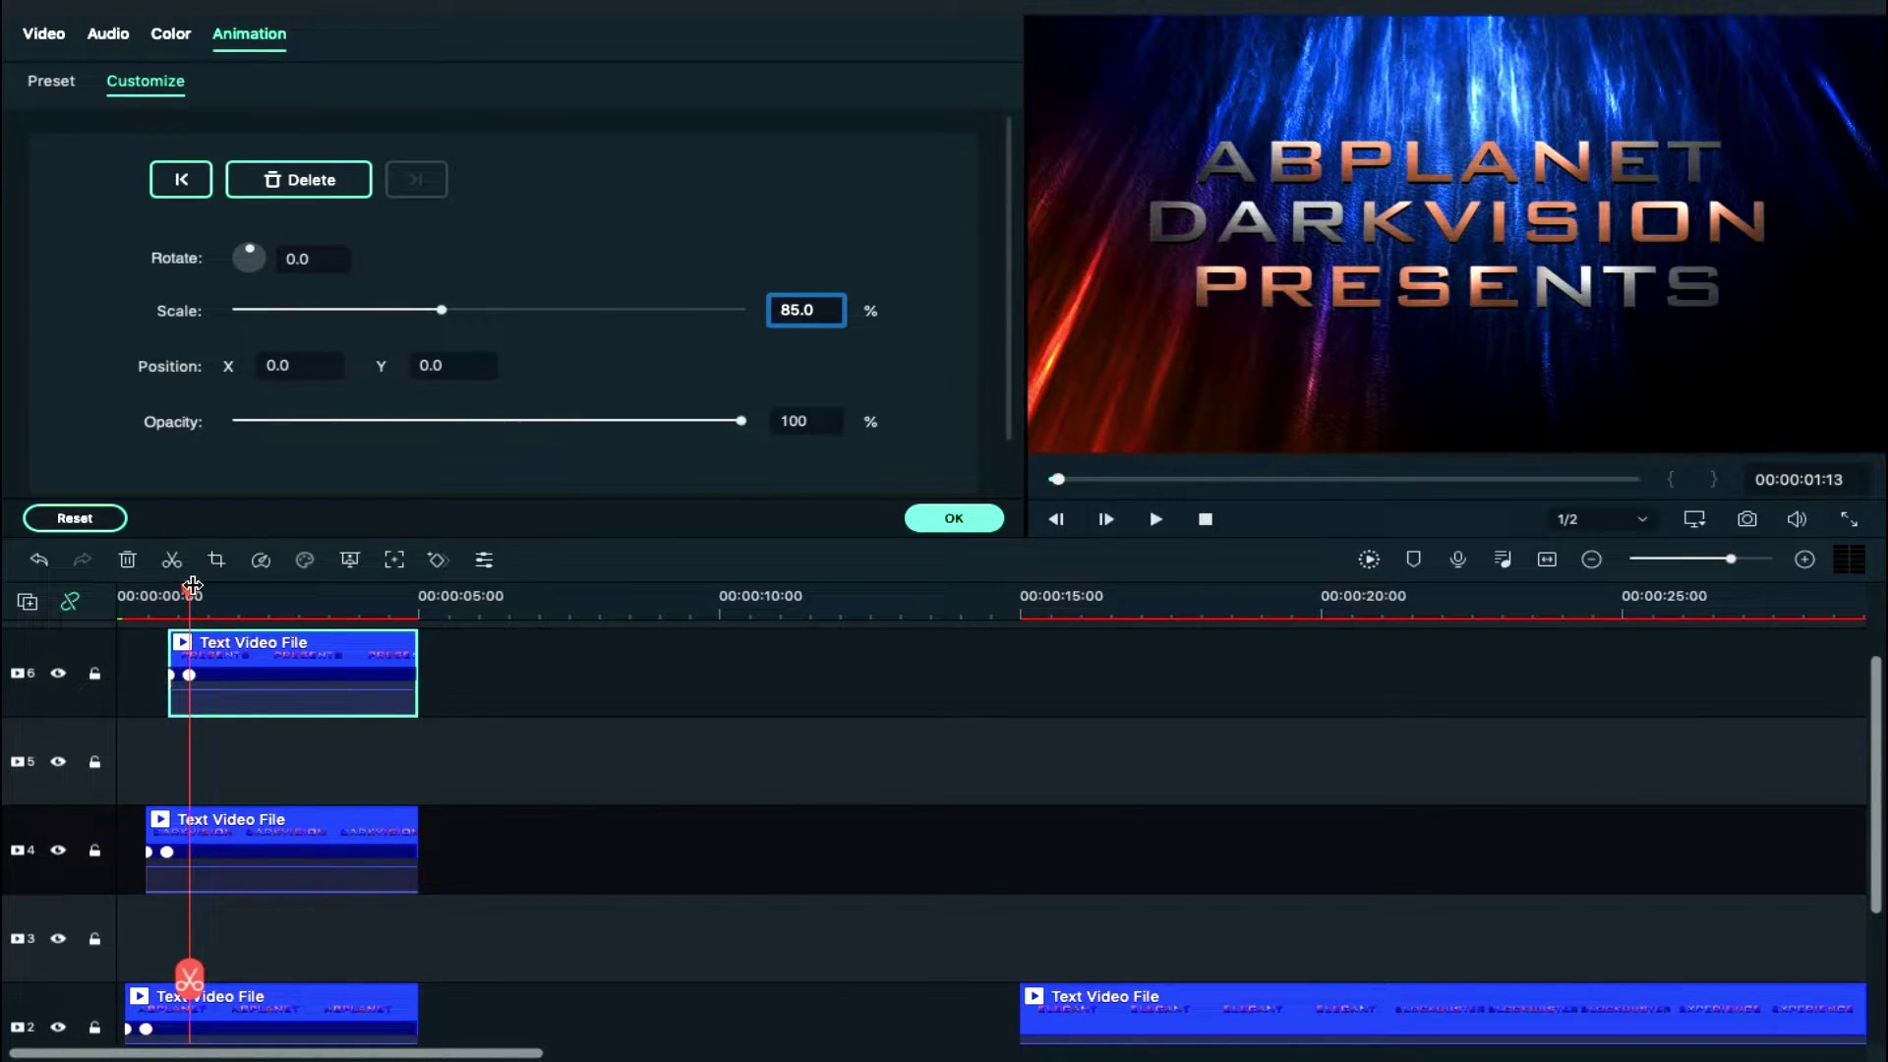
Add a keyframe with unchanged values at 00:00:01:36 on each of the PRESENTS, DARKVISION and ABPLANET clips
{"action": "left_click_drag", "start_coordinate": [192, 586], "coordinate": [218, 586]}
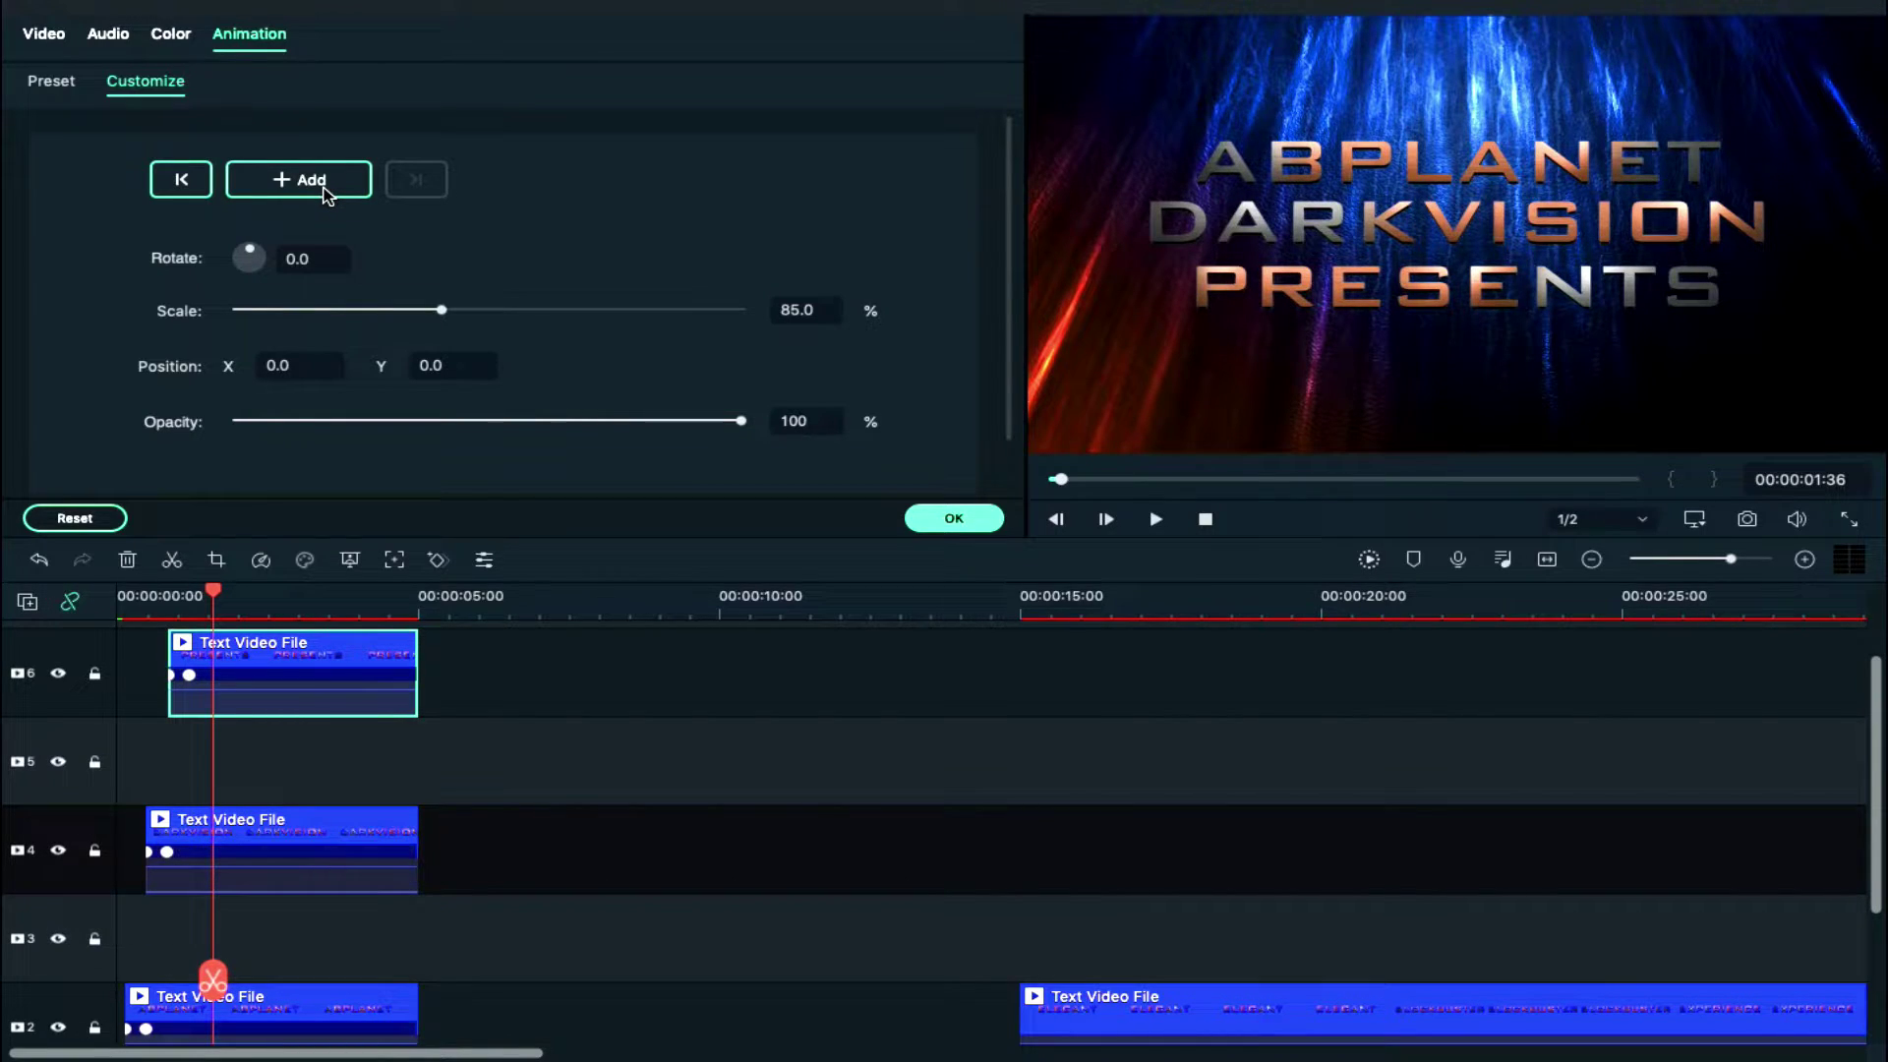
{"action": "left_click", "coordinate": [324, 187]}
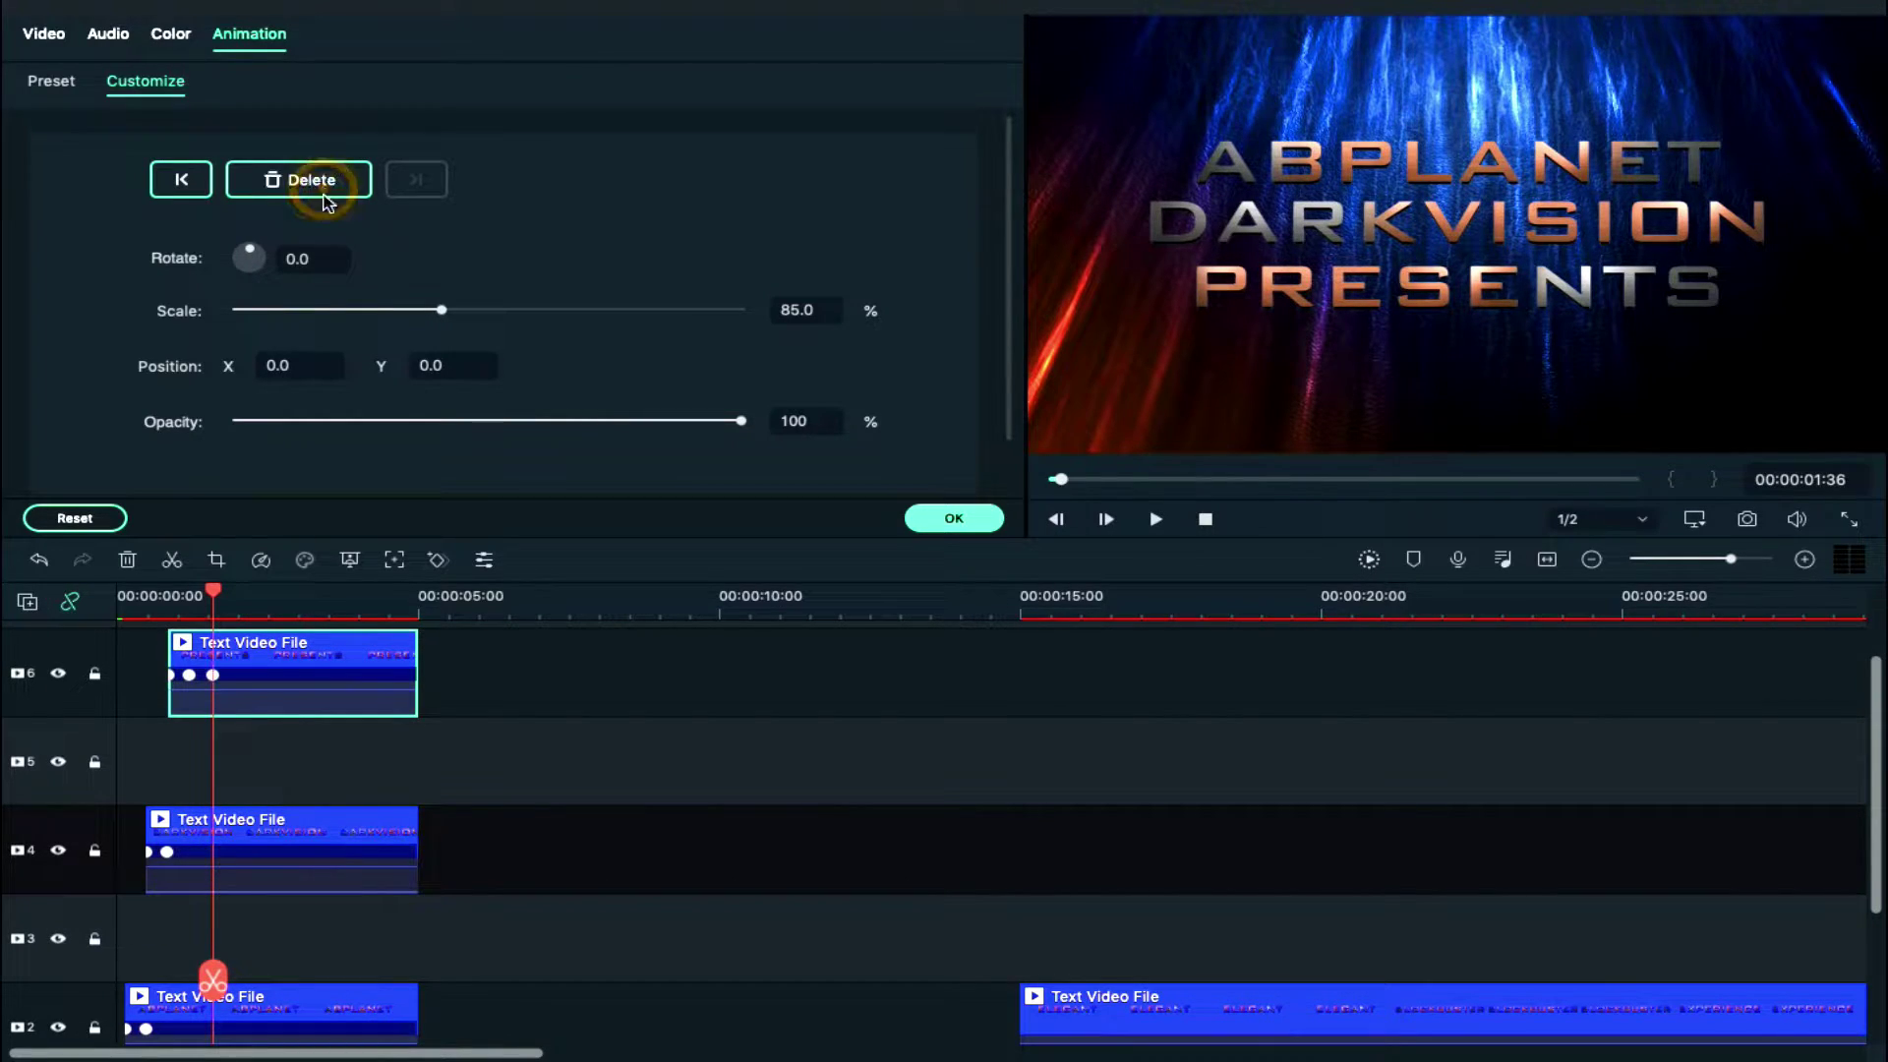
{"action": "left_click", "coordinate": [283, 842]}
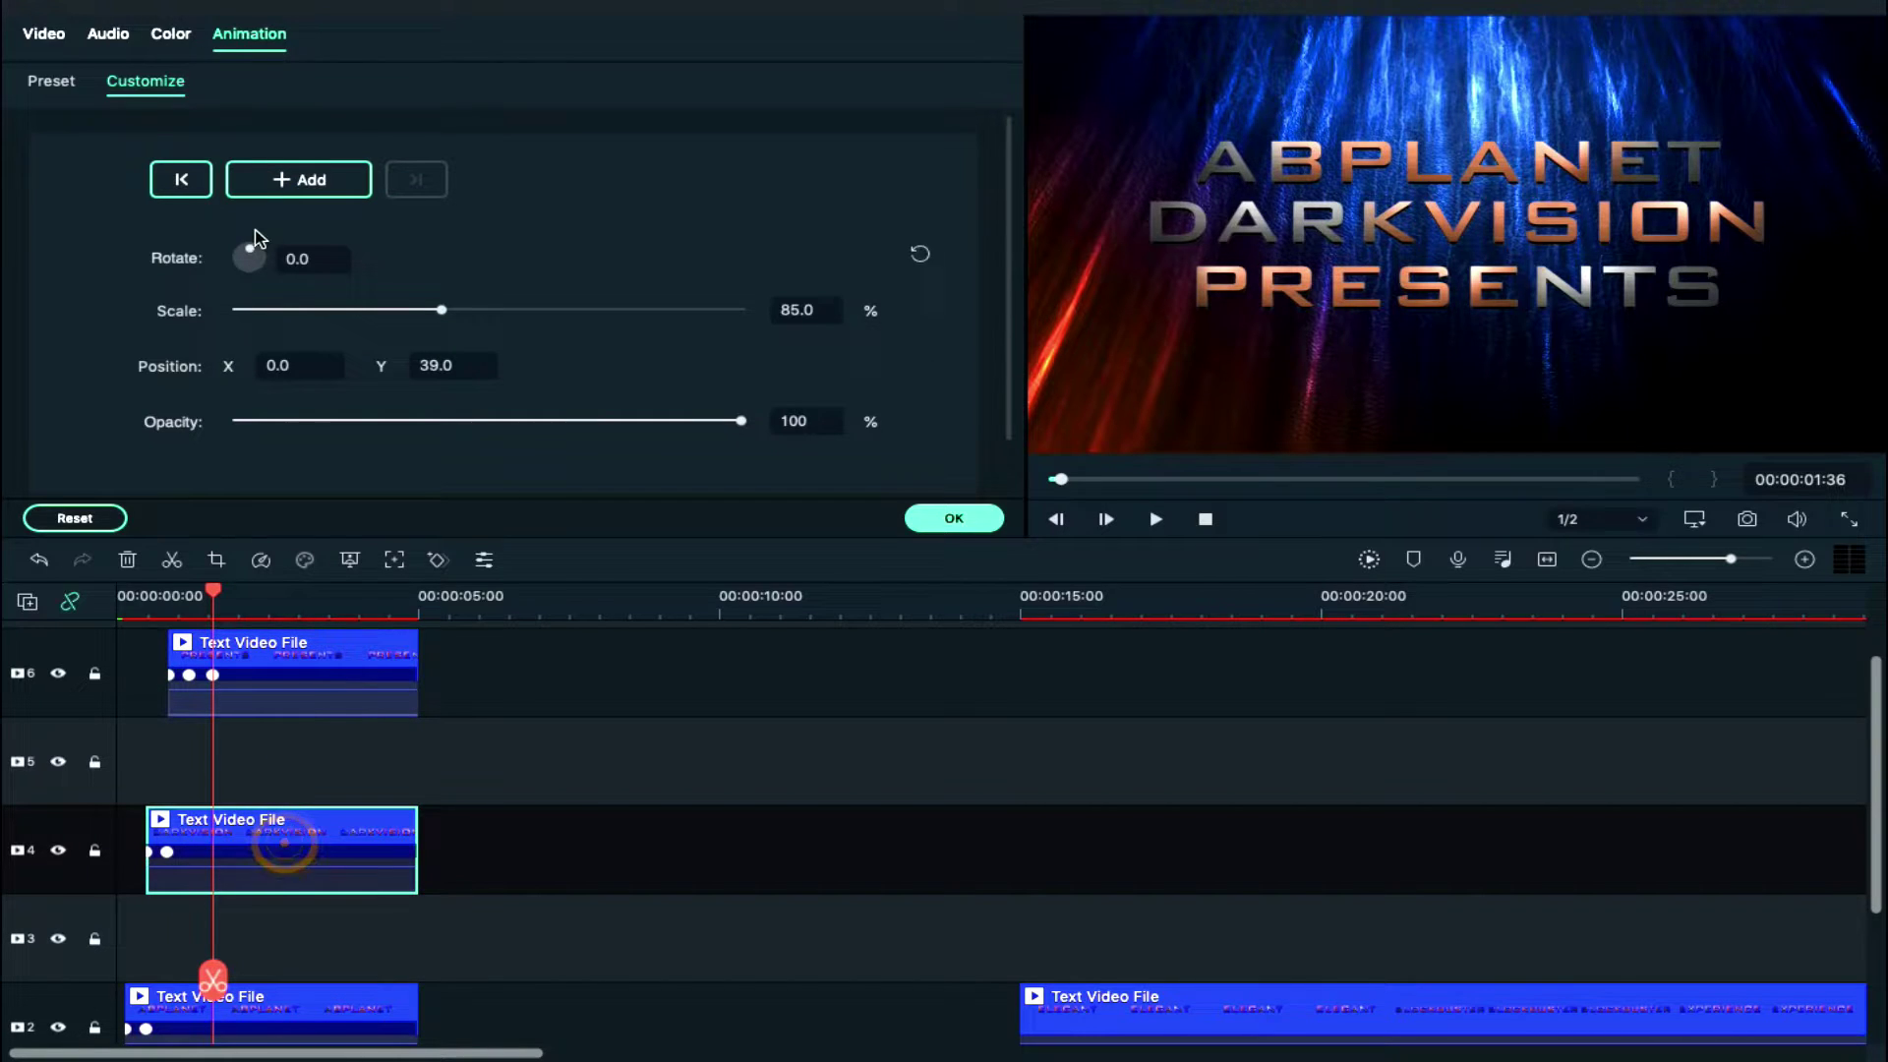
{"action": "left_click", "coordinate": [295, 180]}
{"action": "scroll", "coordinate": [295, 935], "scroll_direction": "down", "scroll_amount": 1}
{"action": "left_click", "coordinate": [295, 941]}
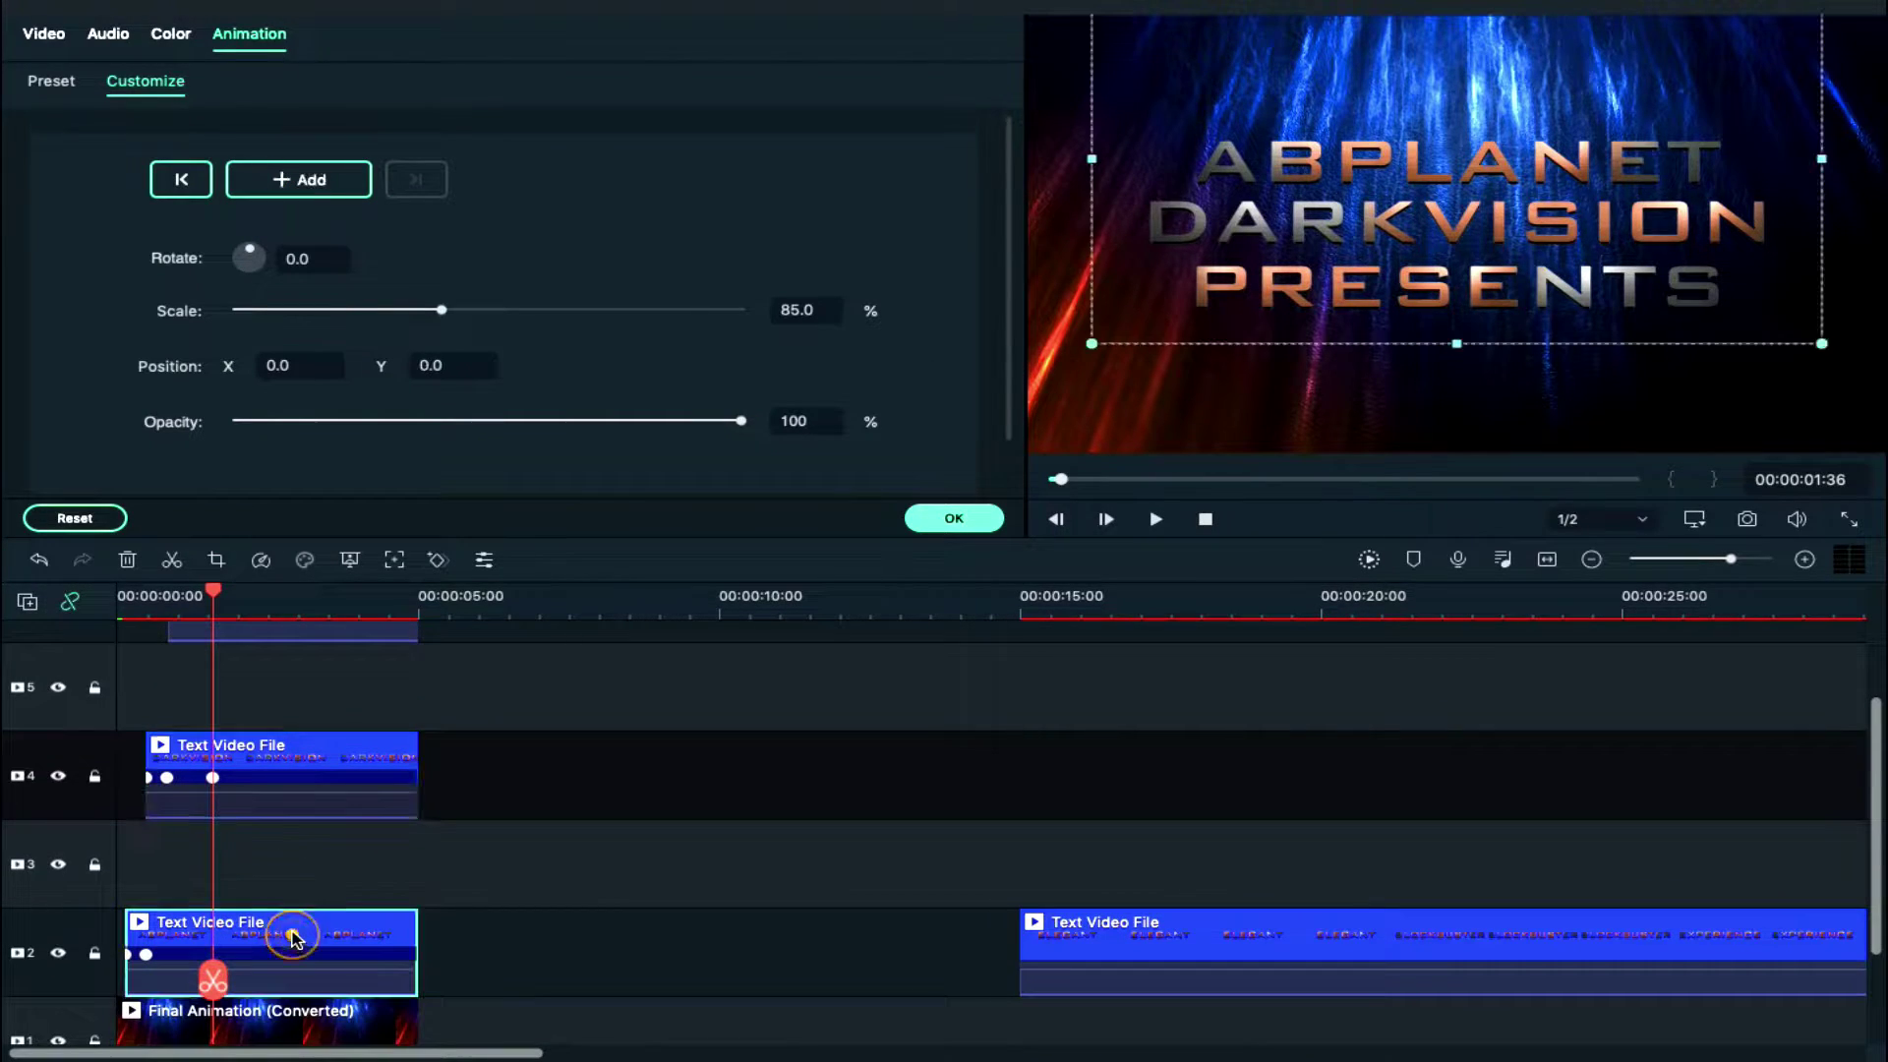
{"action": "left_click", "coordinate": [273, 187]}
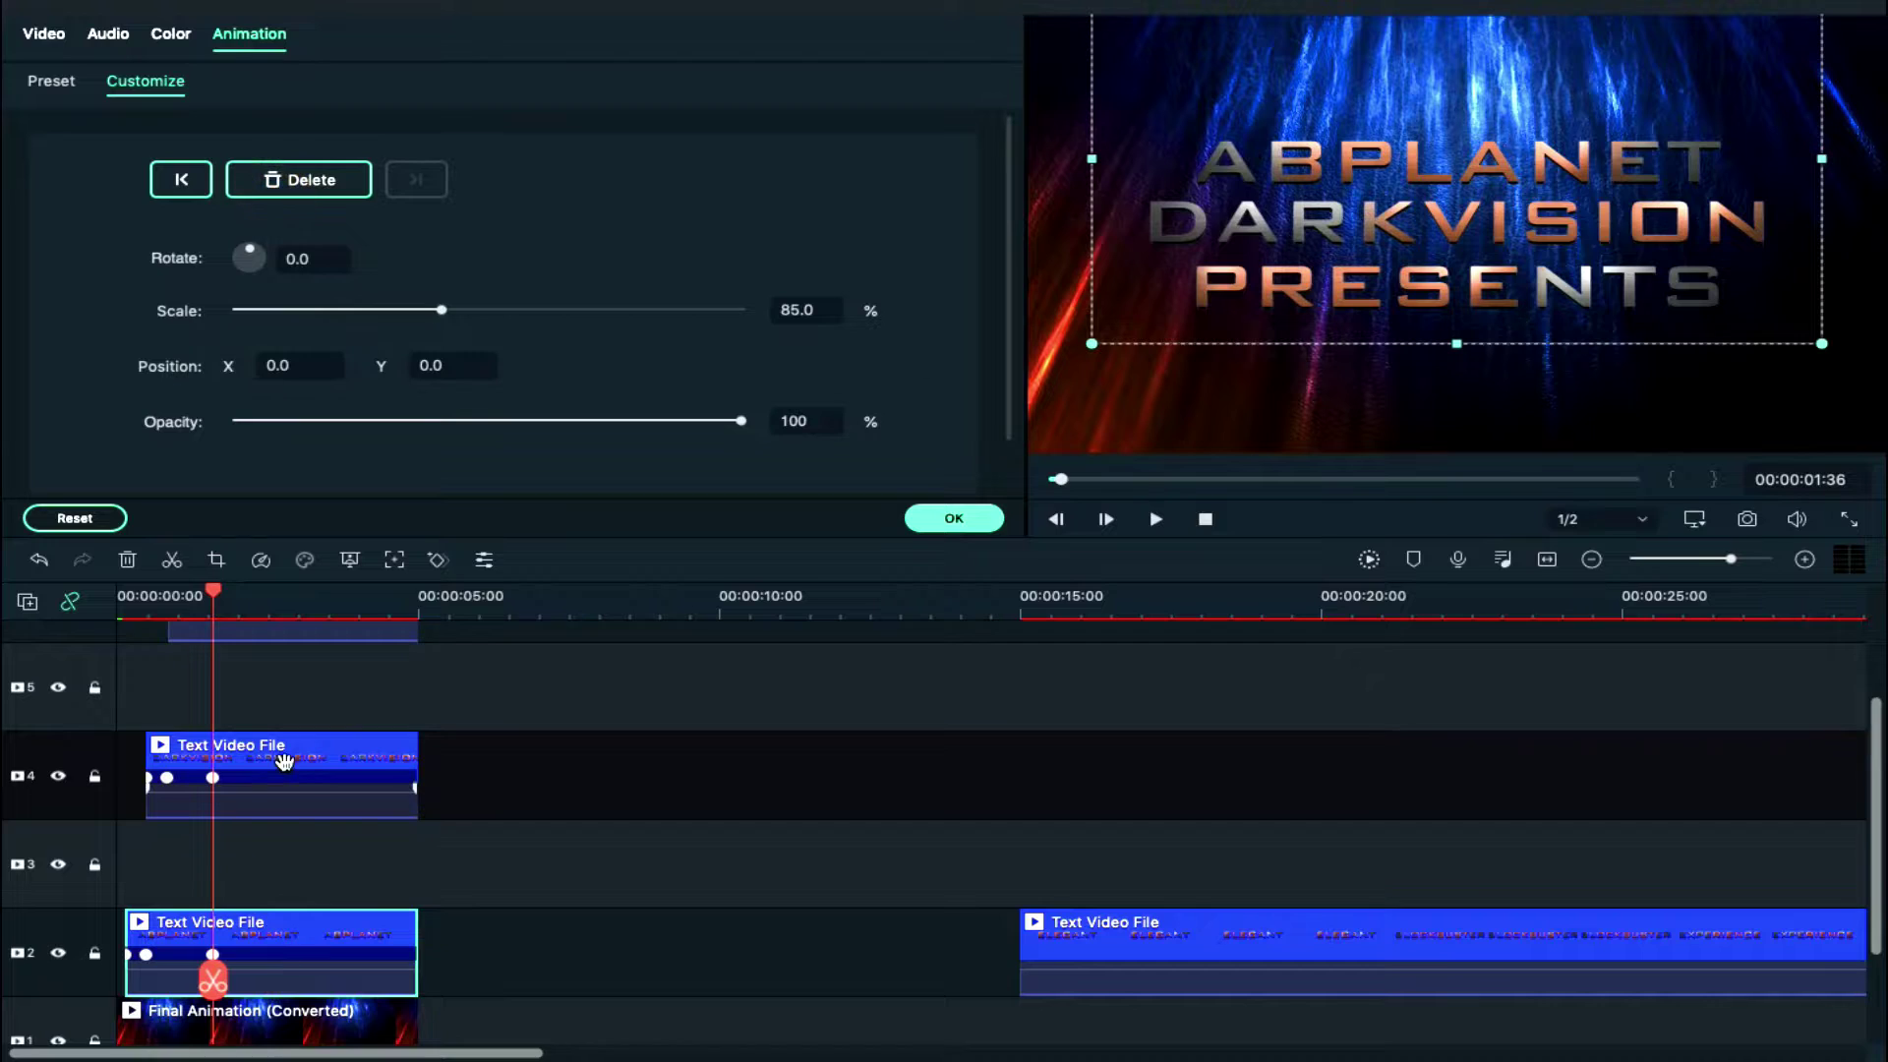
Add an ending keyframe at 00:00:05:00 on the PRESENTS clip with scale 95%
{"action": "scroll", "coordinate": [282, 760], "scroll_direction": "up", "scroll_amount": 1}
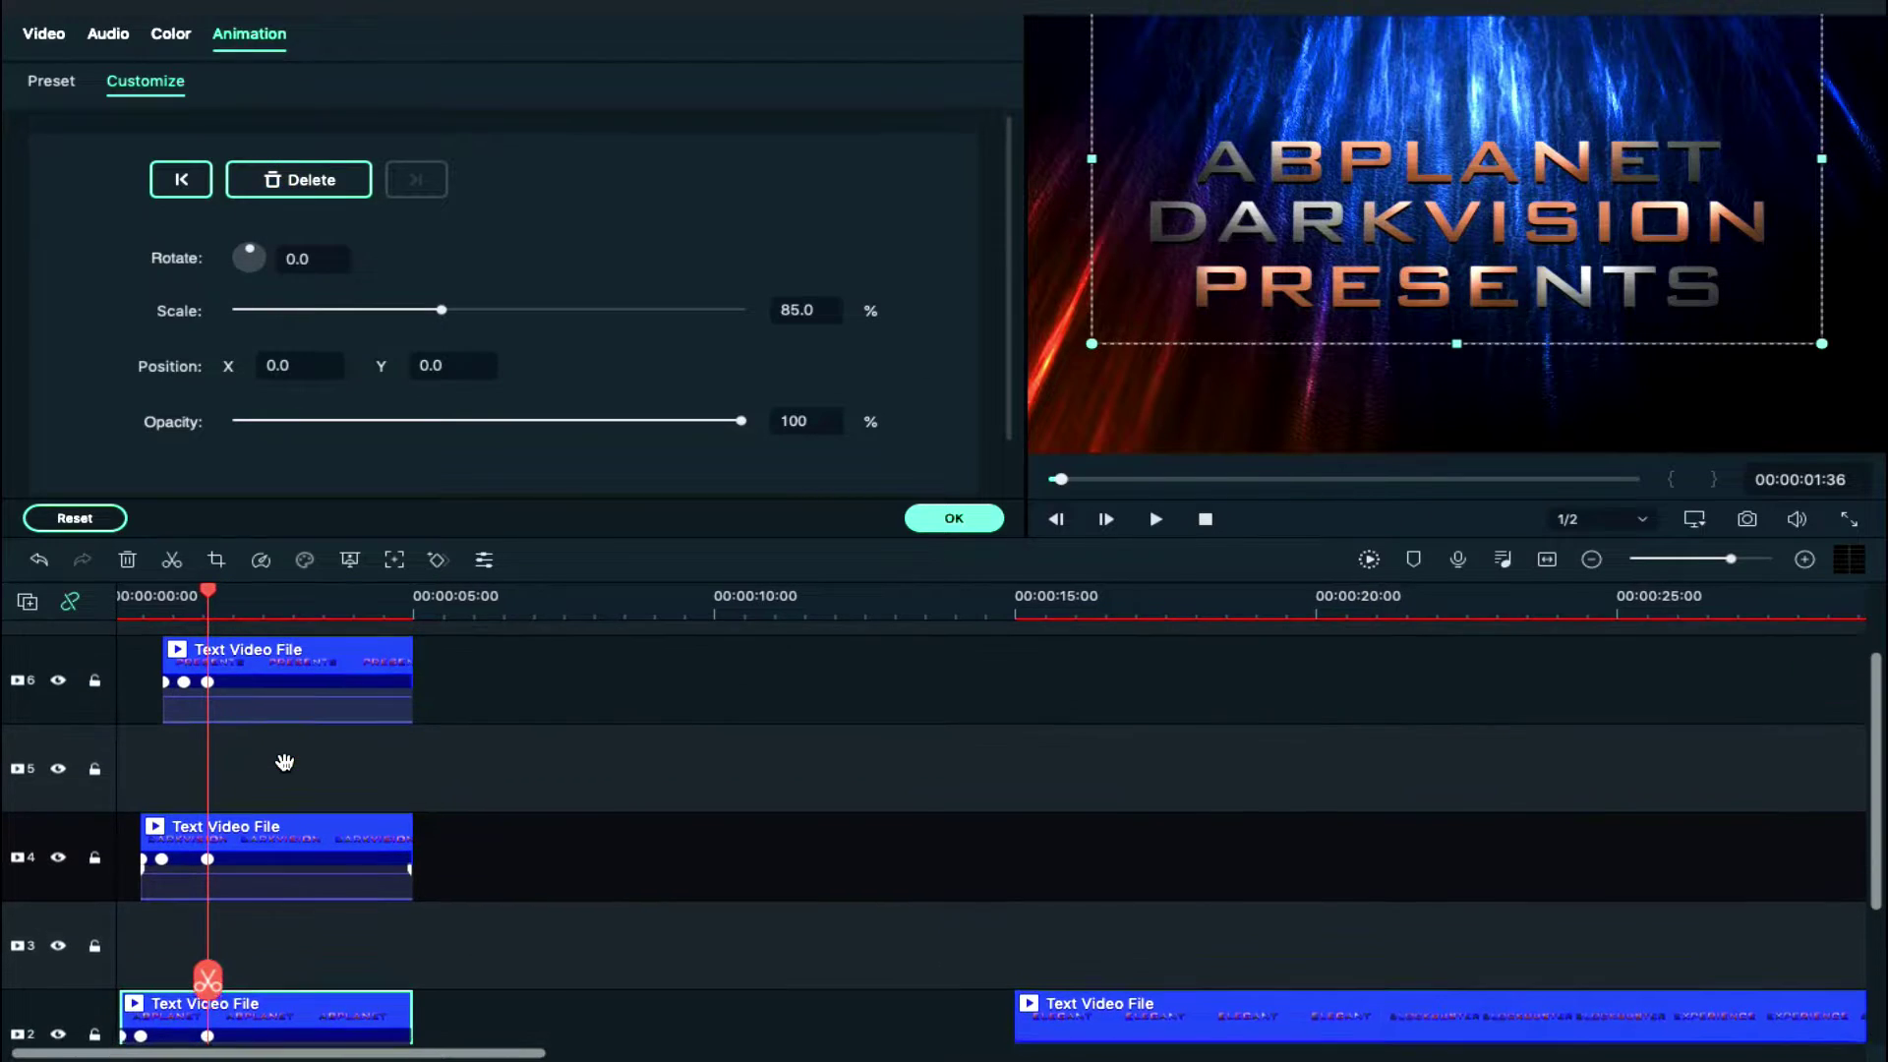
{"action": "left_click", "coordinate": [413, 604]}
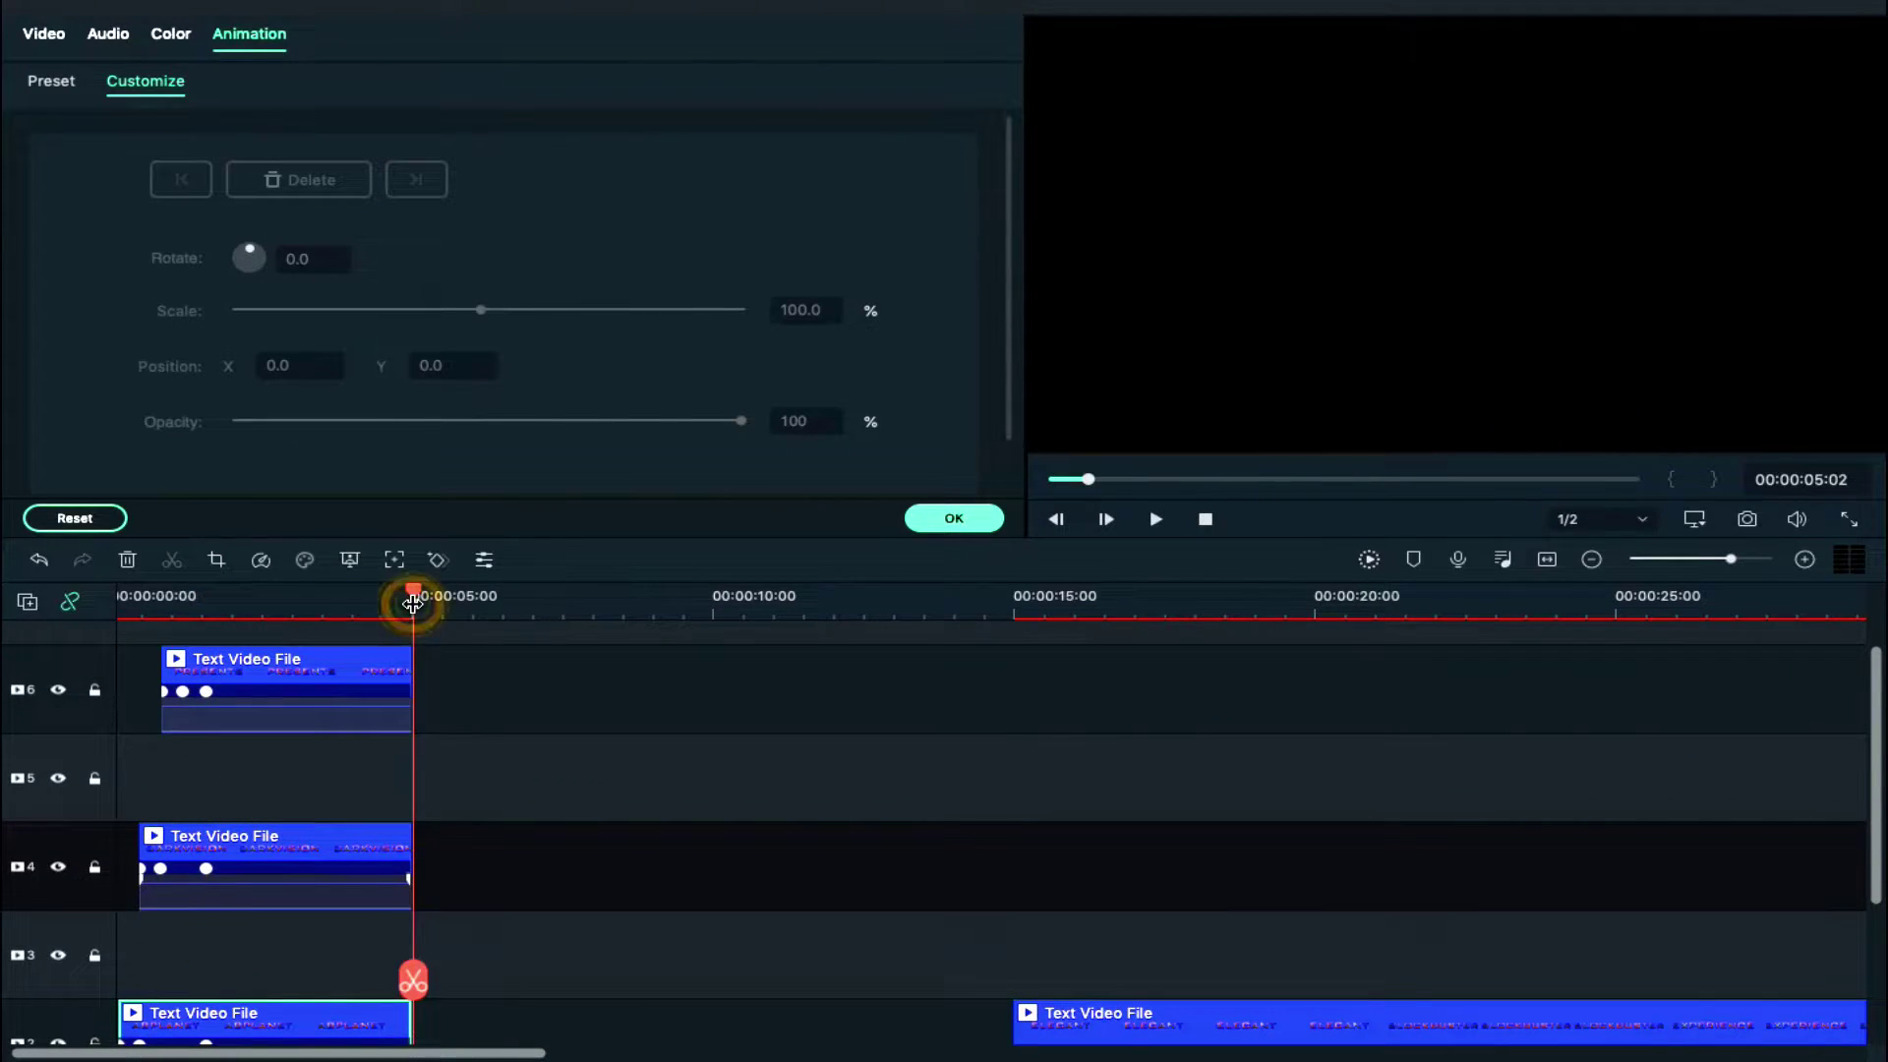
{"action": "left_click", "coordinate": [356, 686]}
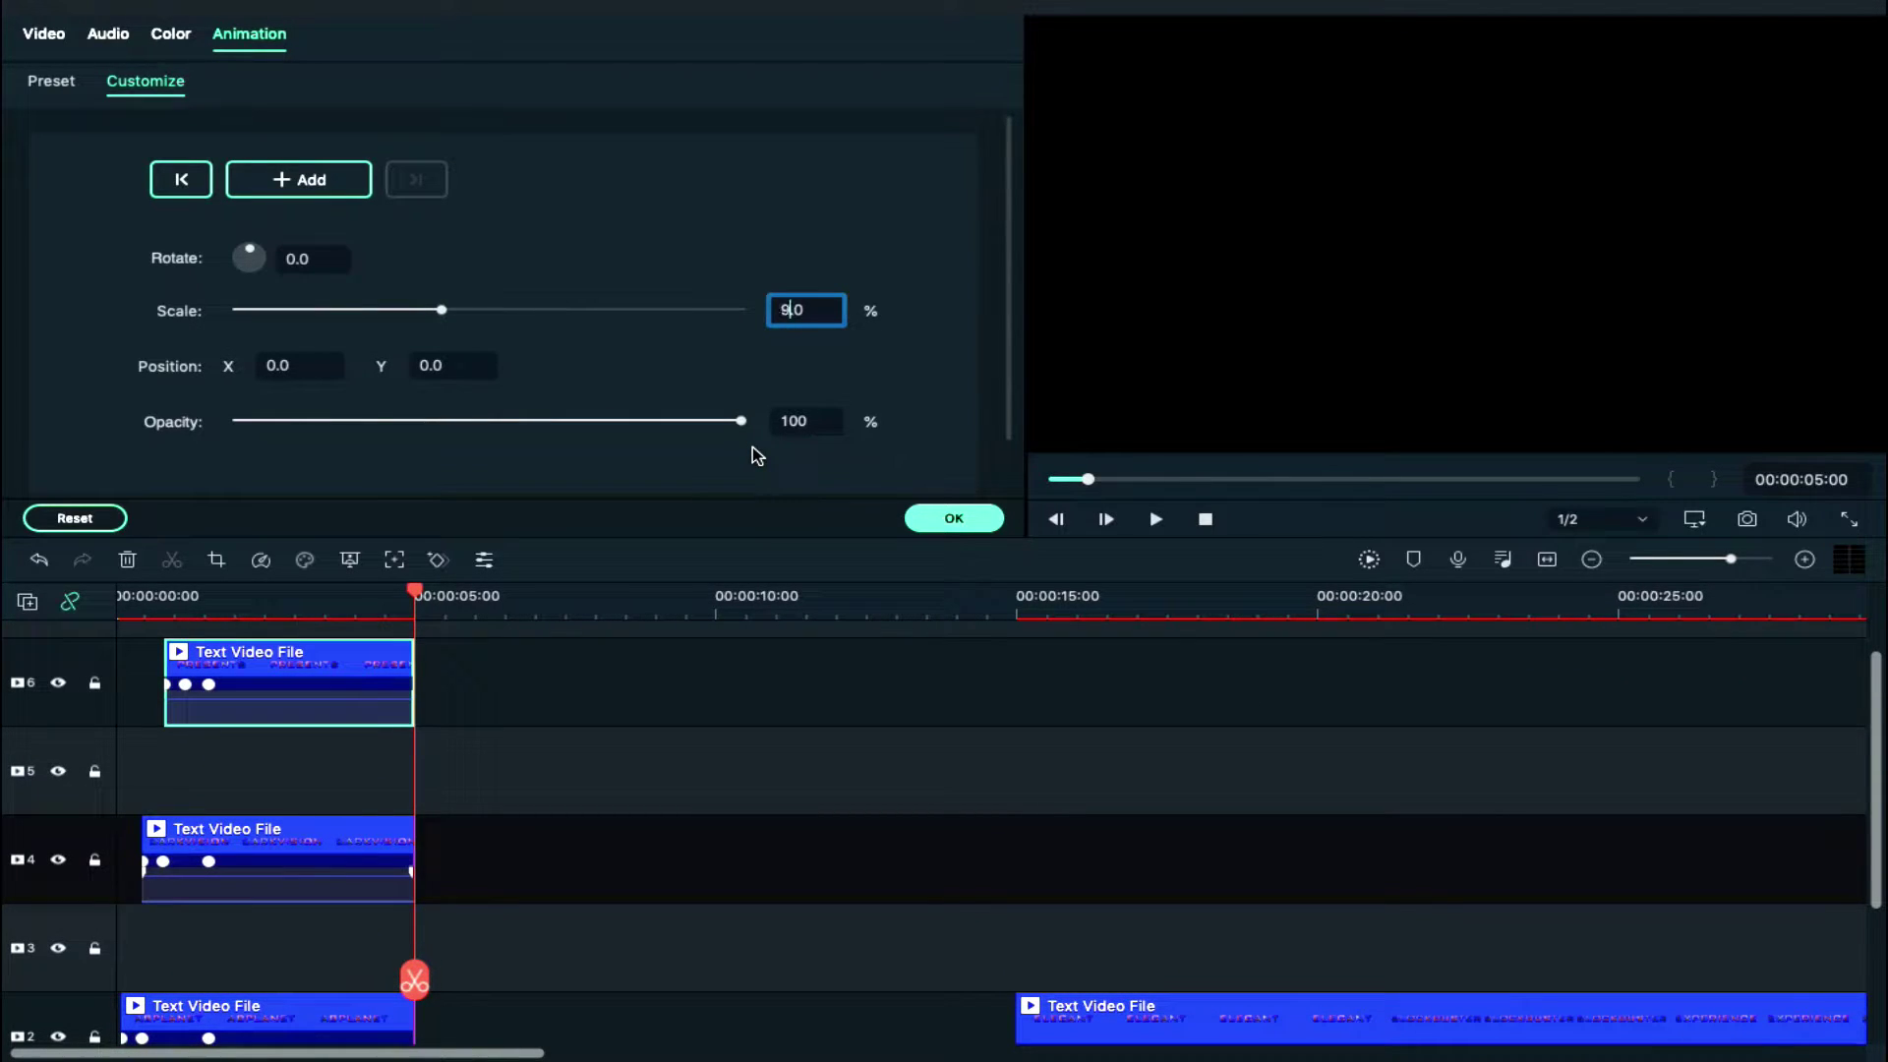
{"action": "type", "text": "5"}
{"action": "key", "text": "Return"}
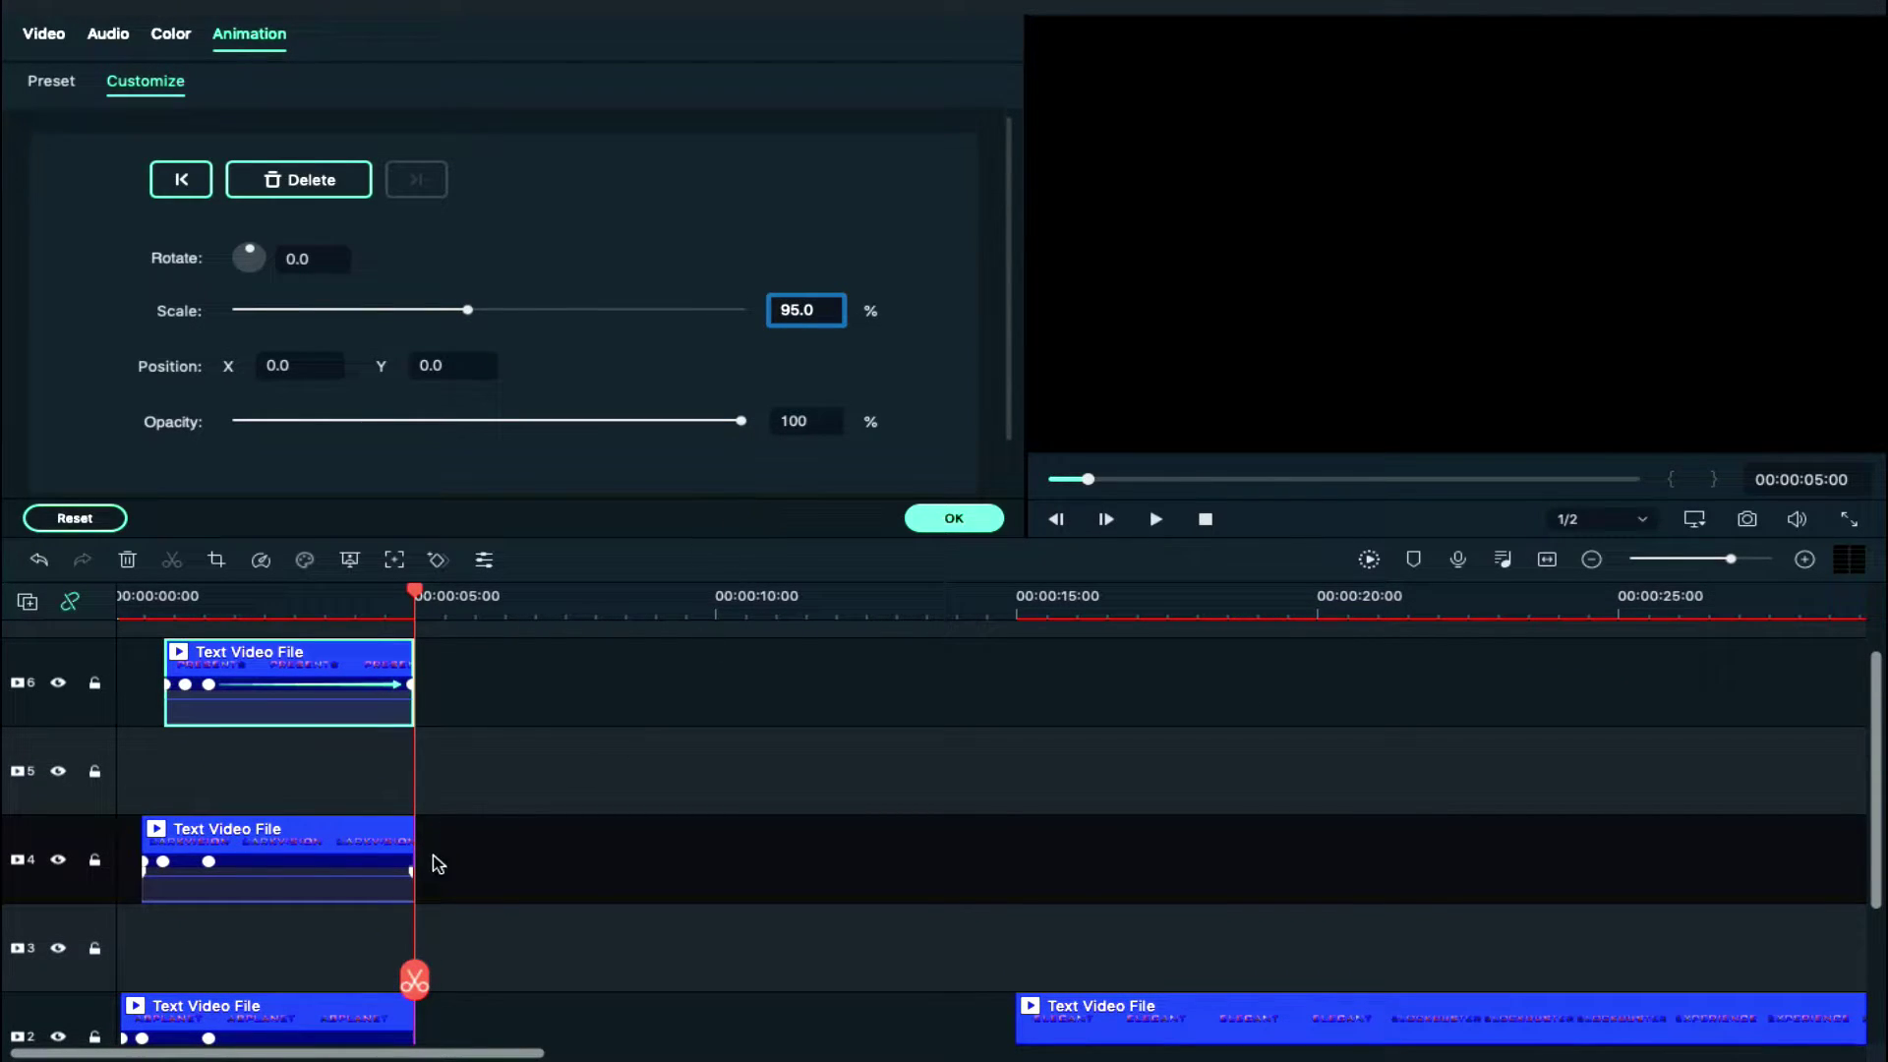
Add an ending keyframe at 00:00:05:00 on the DARKVISION clip with scale 95%
{"action": "left_click", "coordinate": [372, 853]}
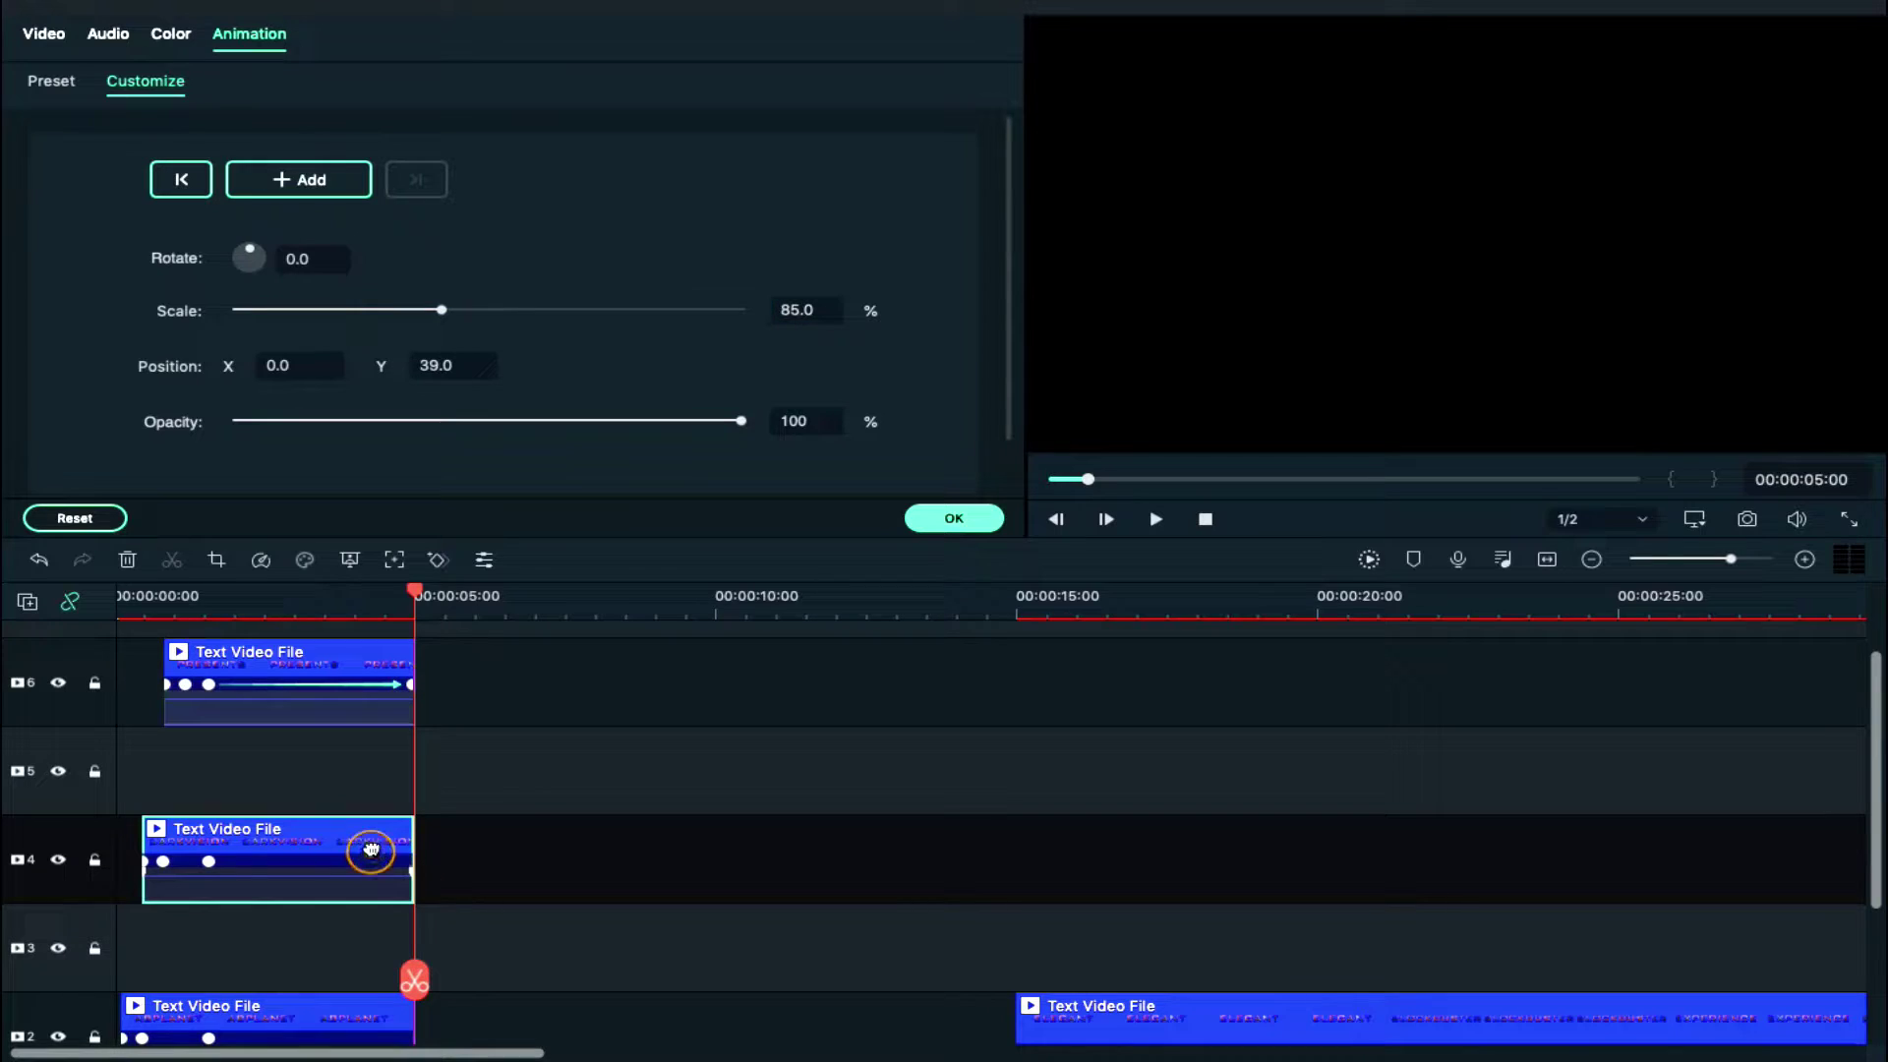
{"action": "double_click", "coordinate": [791, 308]}
{"action": "type", "text": "95"}
{"action": "key", "text": "Return"}
Add an ending keyframe at 00:00:05:00 on the ABPLANET clip with scale 95%
{"action": "scroll", "coordinate": [581, 611], "scroll_direction": "down", "scroll_amount": 3}
{"action": "left_click", "coordinate": [395, 862]}
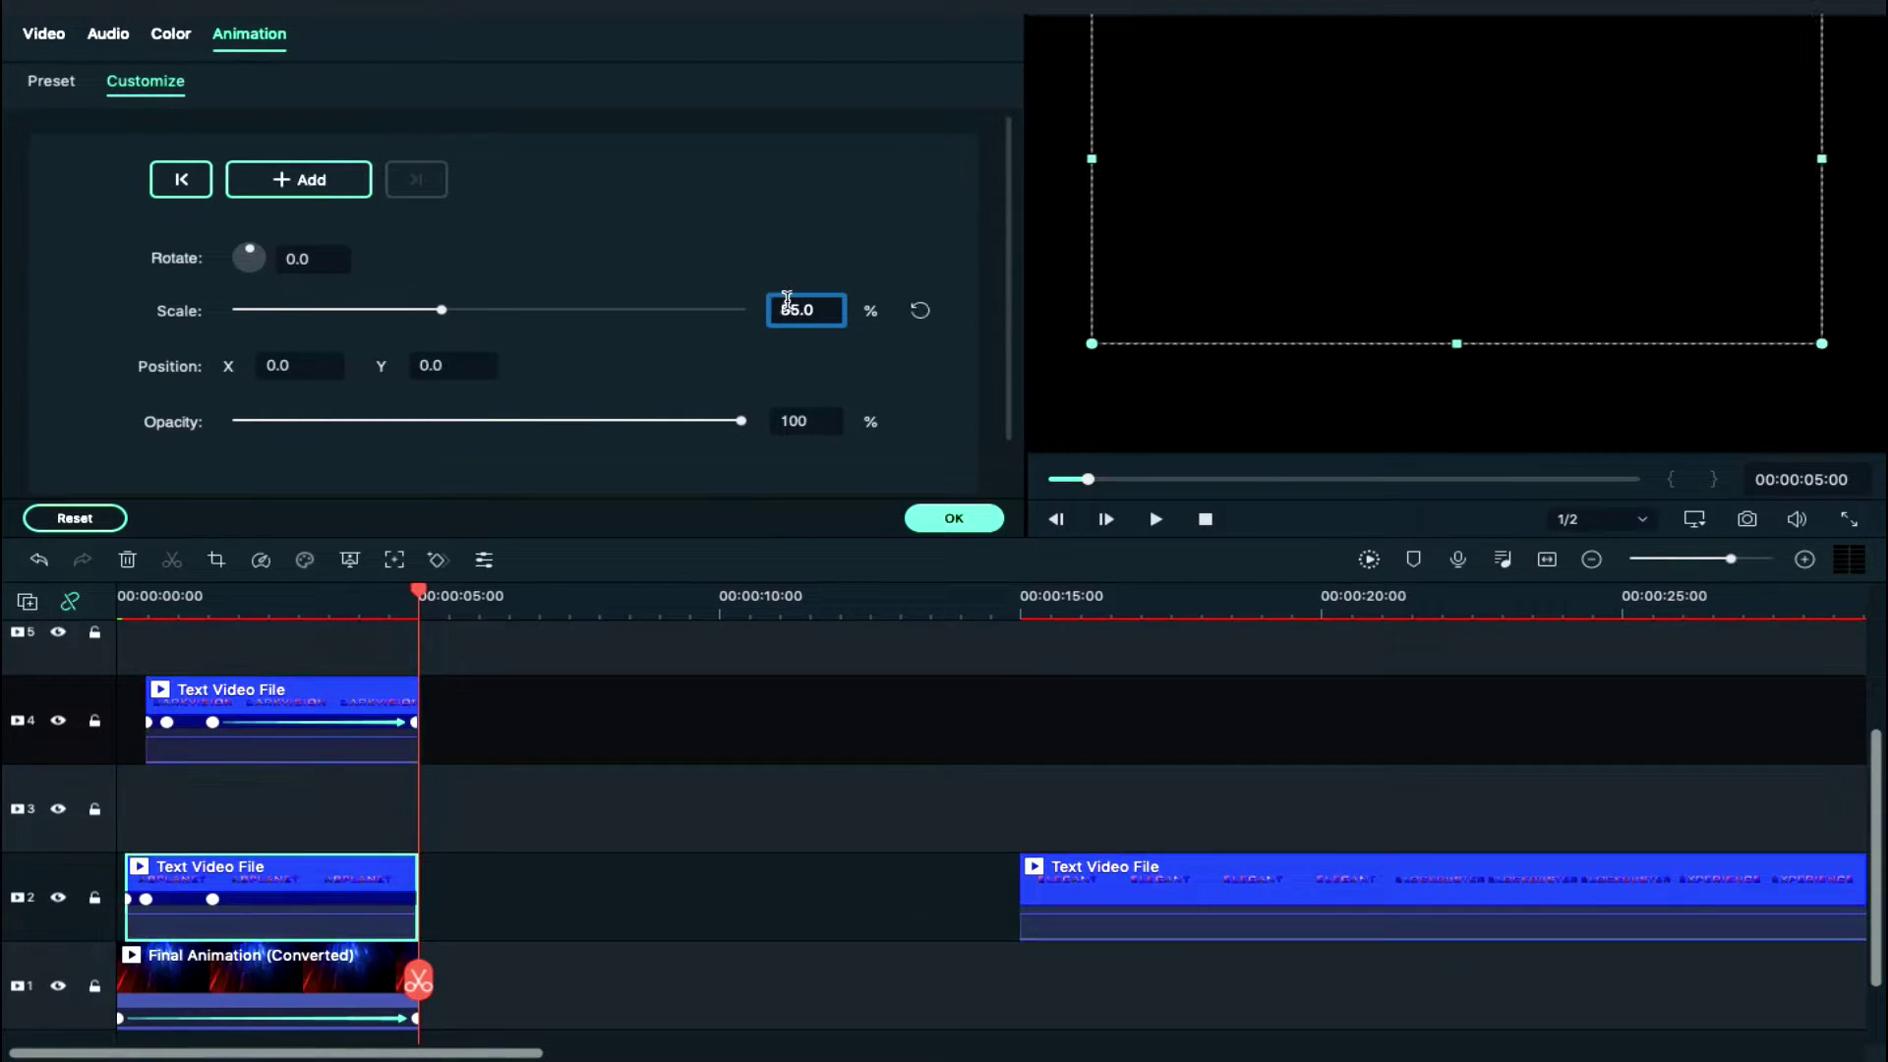
{"action": "double_click", "coordinate": [791, 308]}
{"action": "type", "text": "95"}
{"action": "key", "text": "Return"}
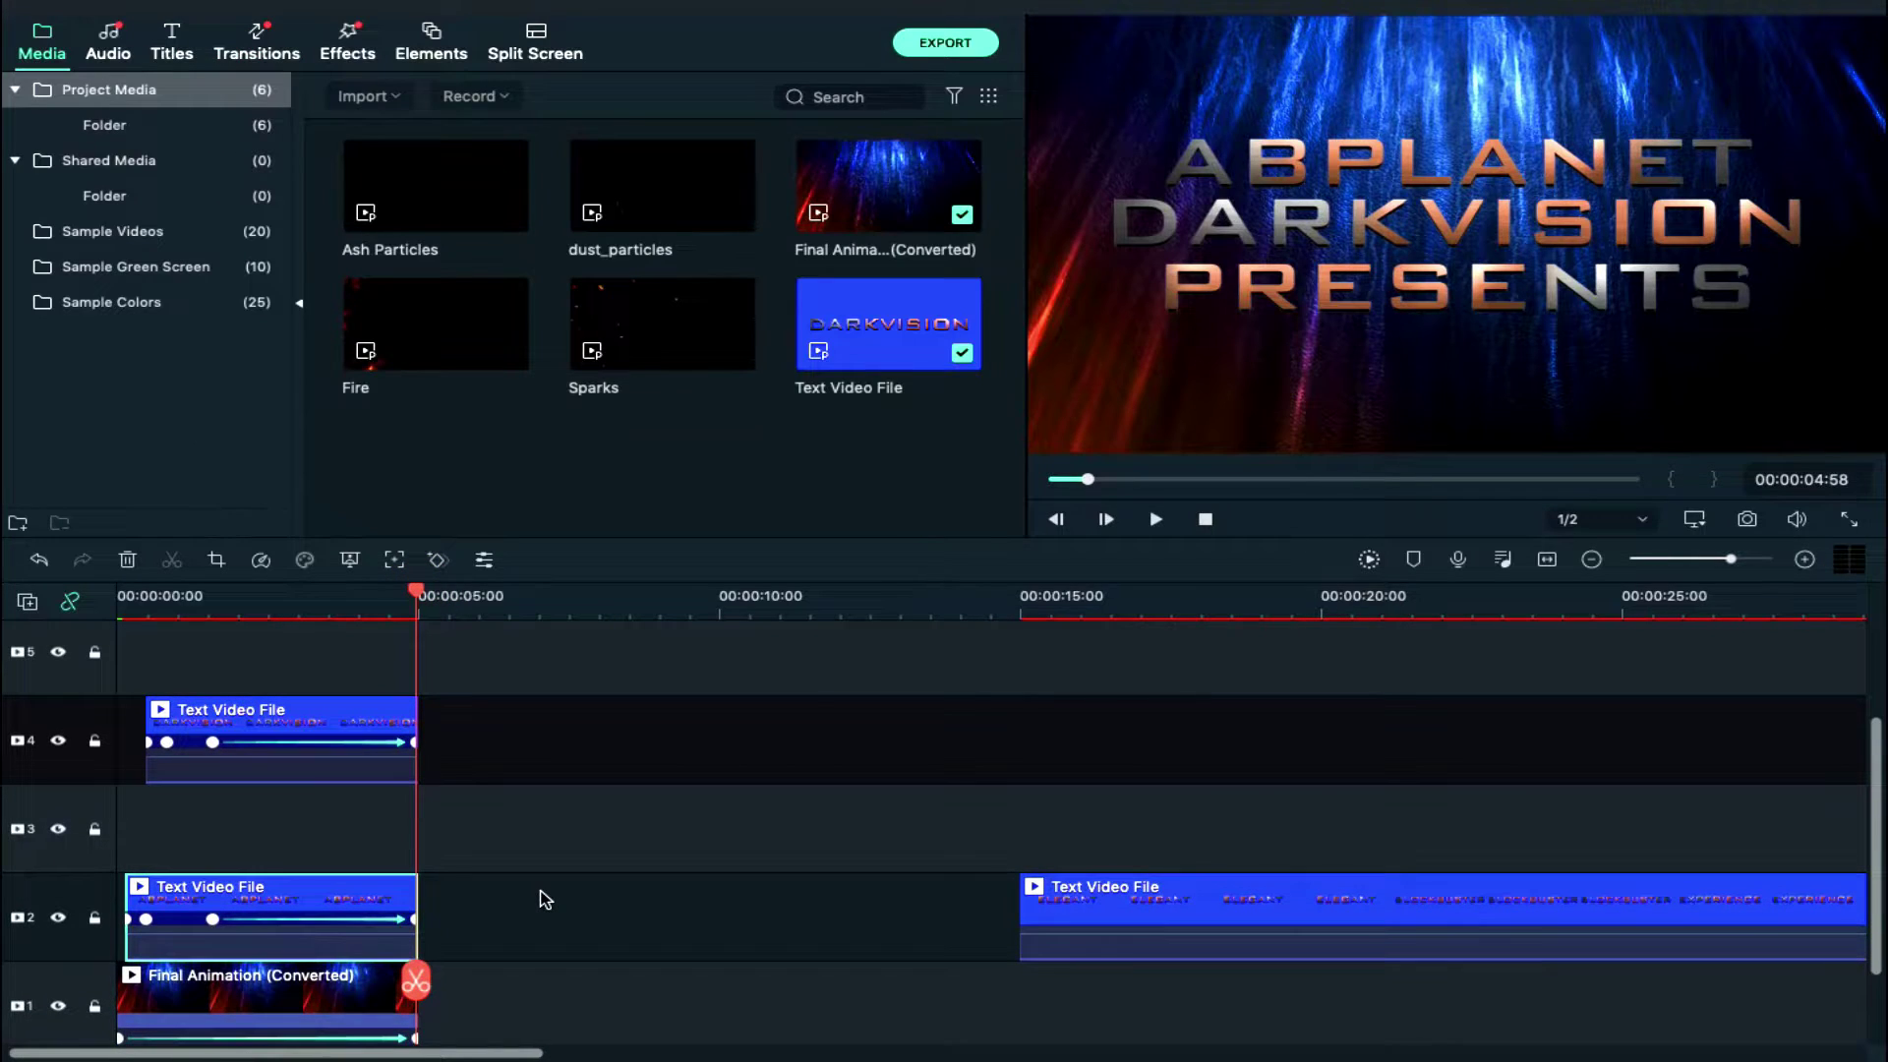
Place the Chaos 2 shake filter on track 3 starting at 00:00:00:29, at the second ABPLANET keyframe, and open its settings
{"action": "left_click", "coordinate": [346, 39]}
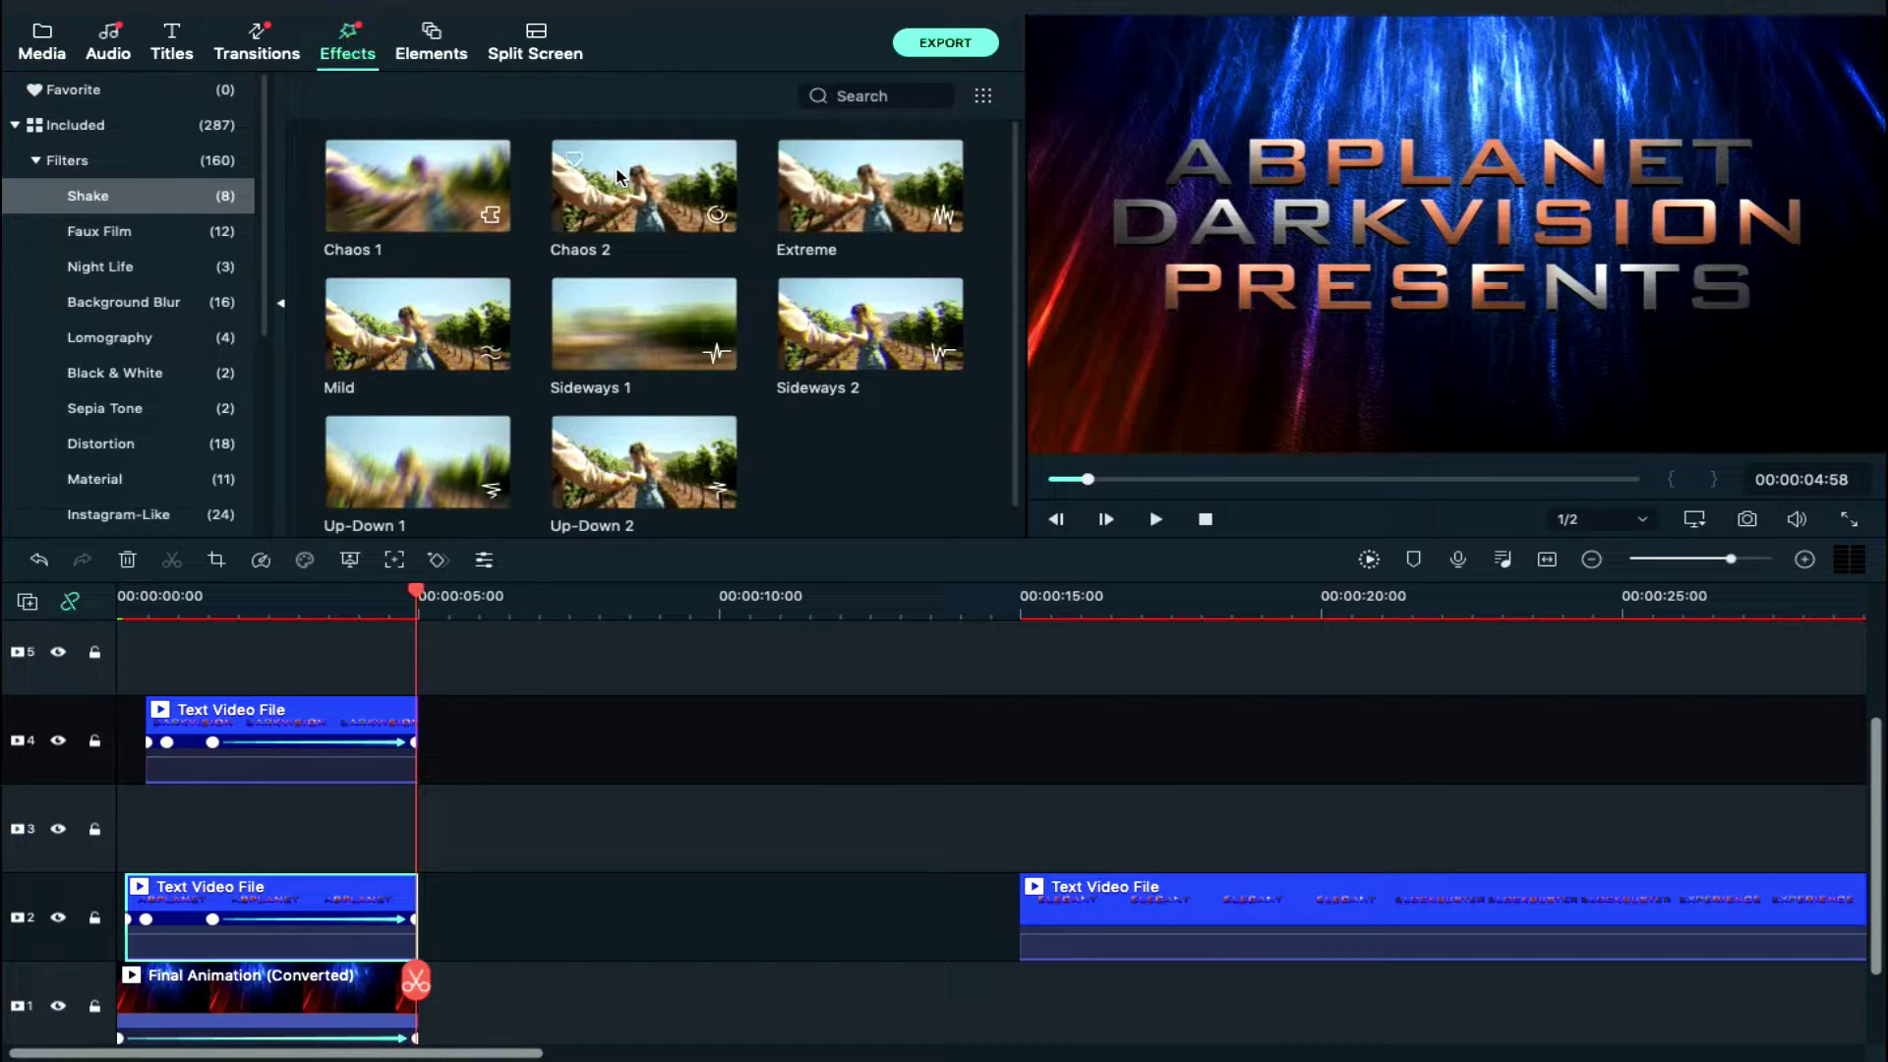
{"action": "left_click_drag", "start_coordinate": [620, 179], "coordinate": [142, 816]}
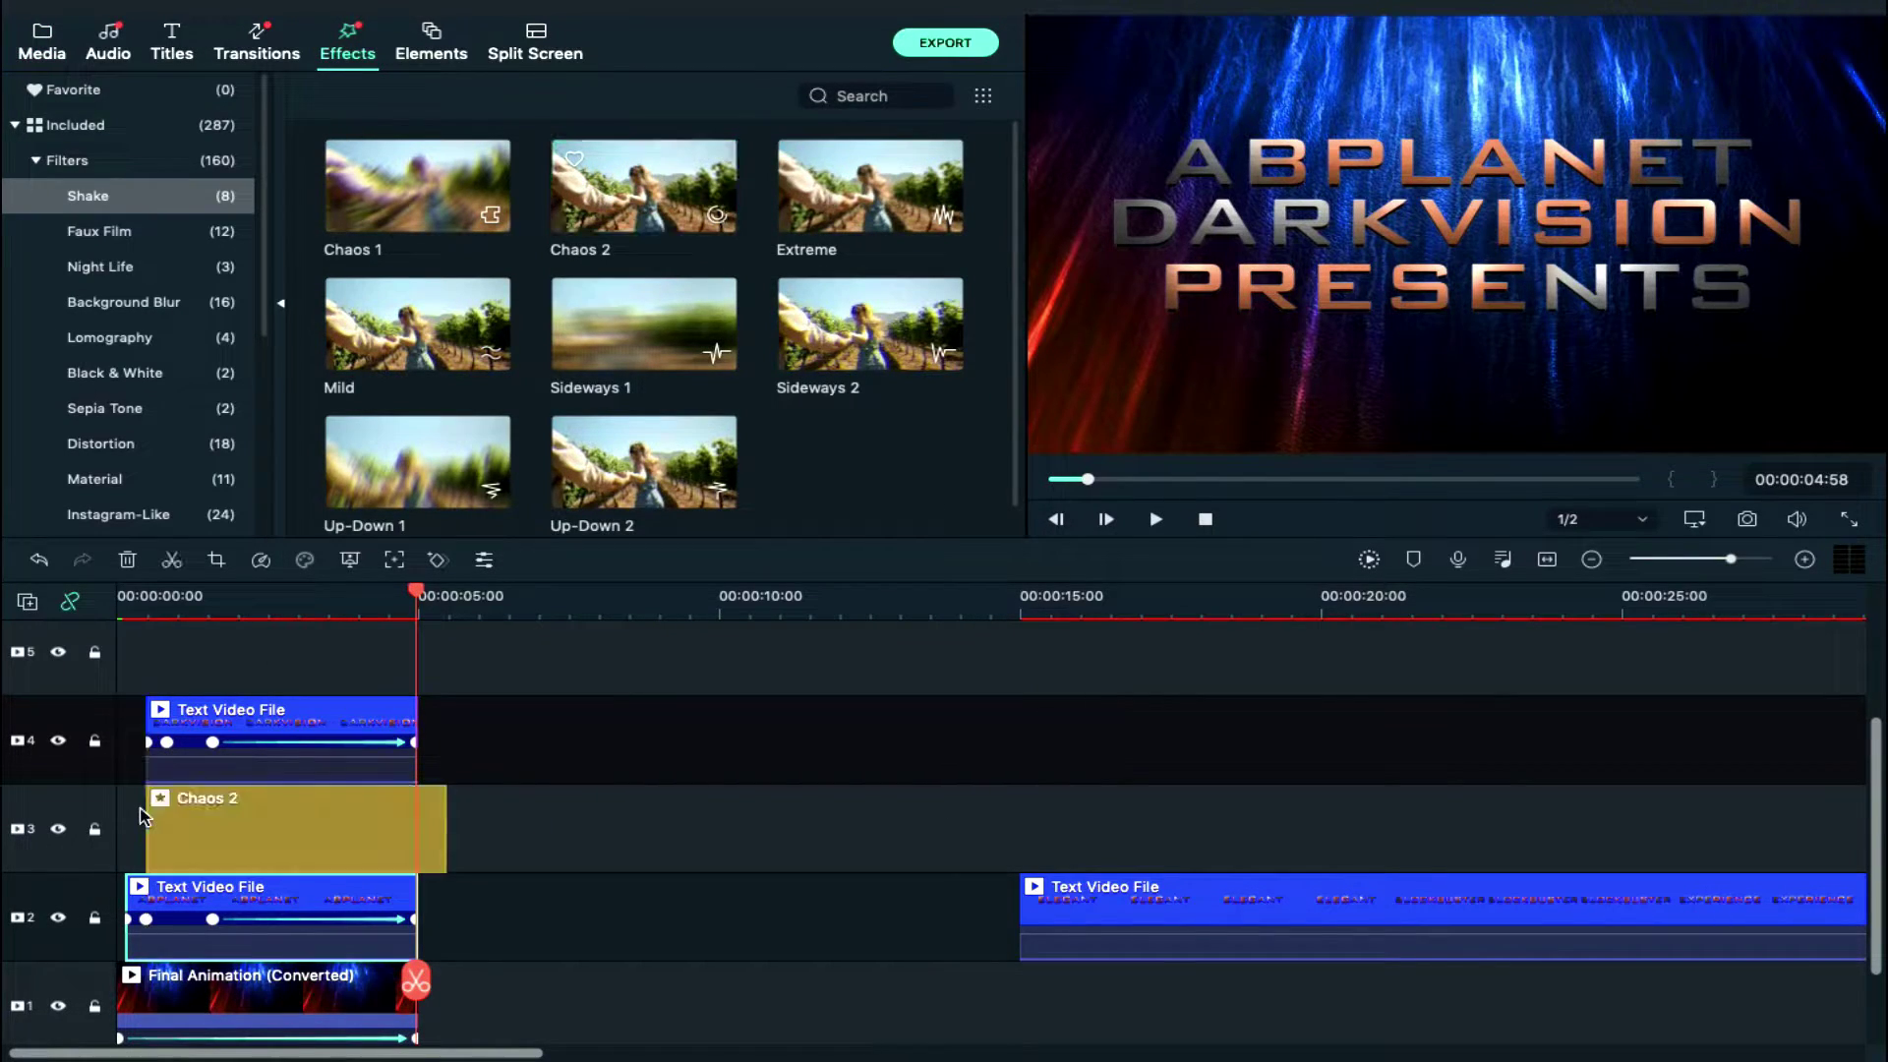
{"action": "left_click", "coordinate": [146, 614]}
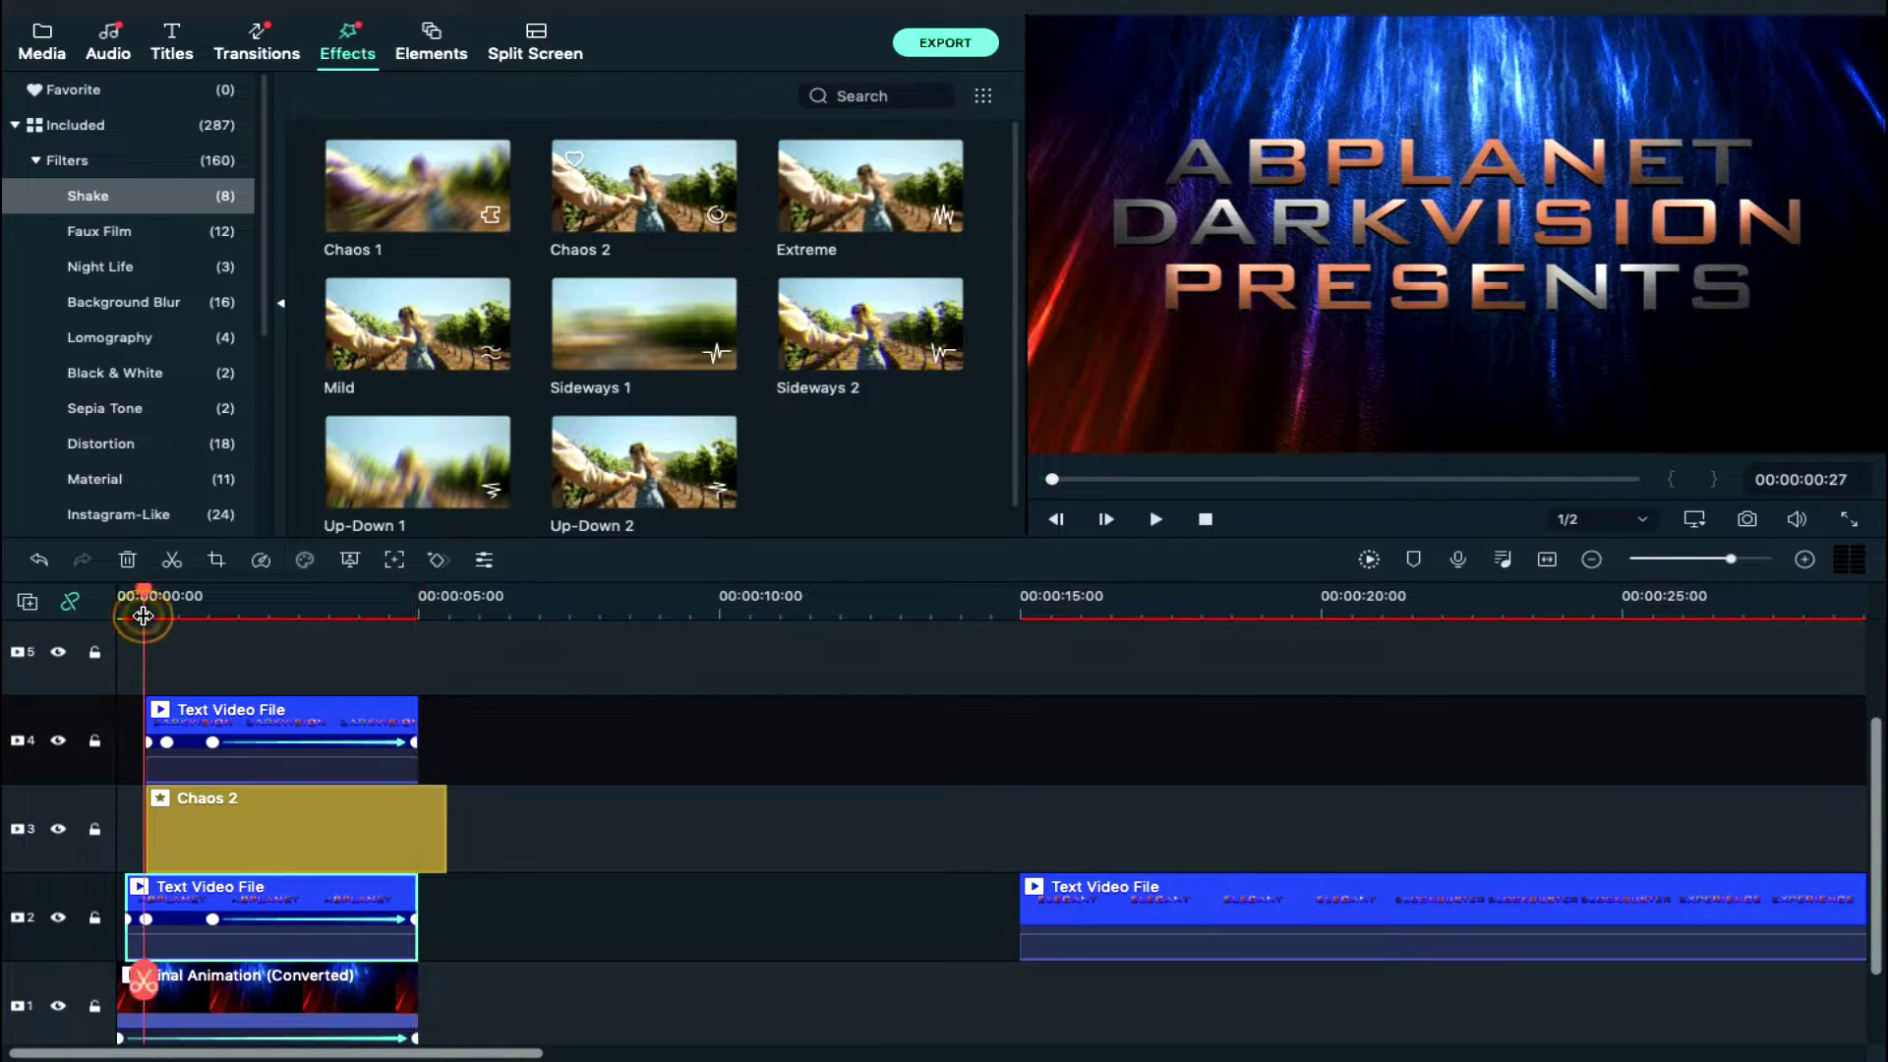
{"action": "double_click", "coordinate": [146, 920]}
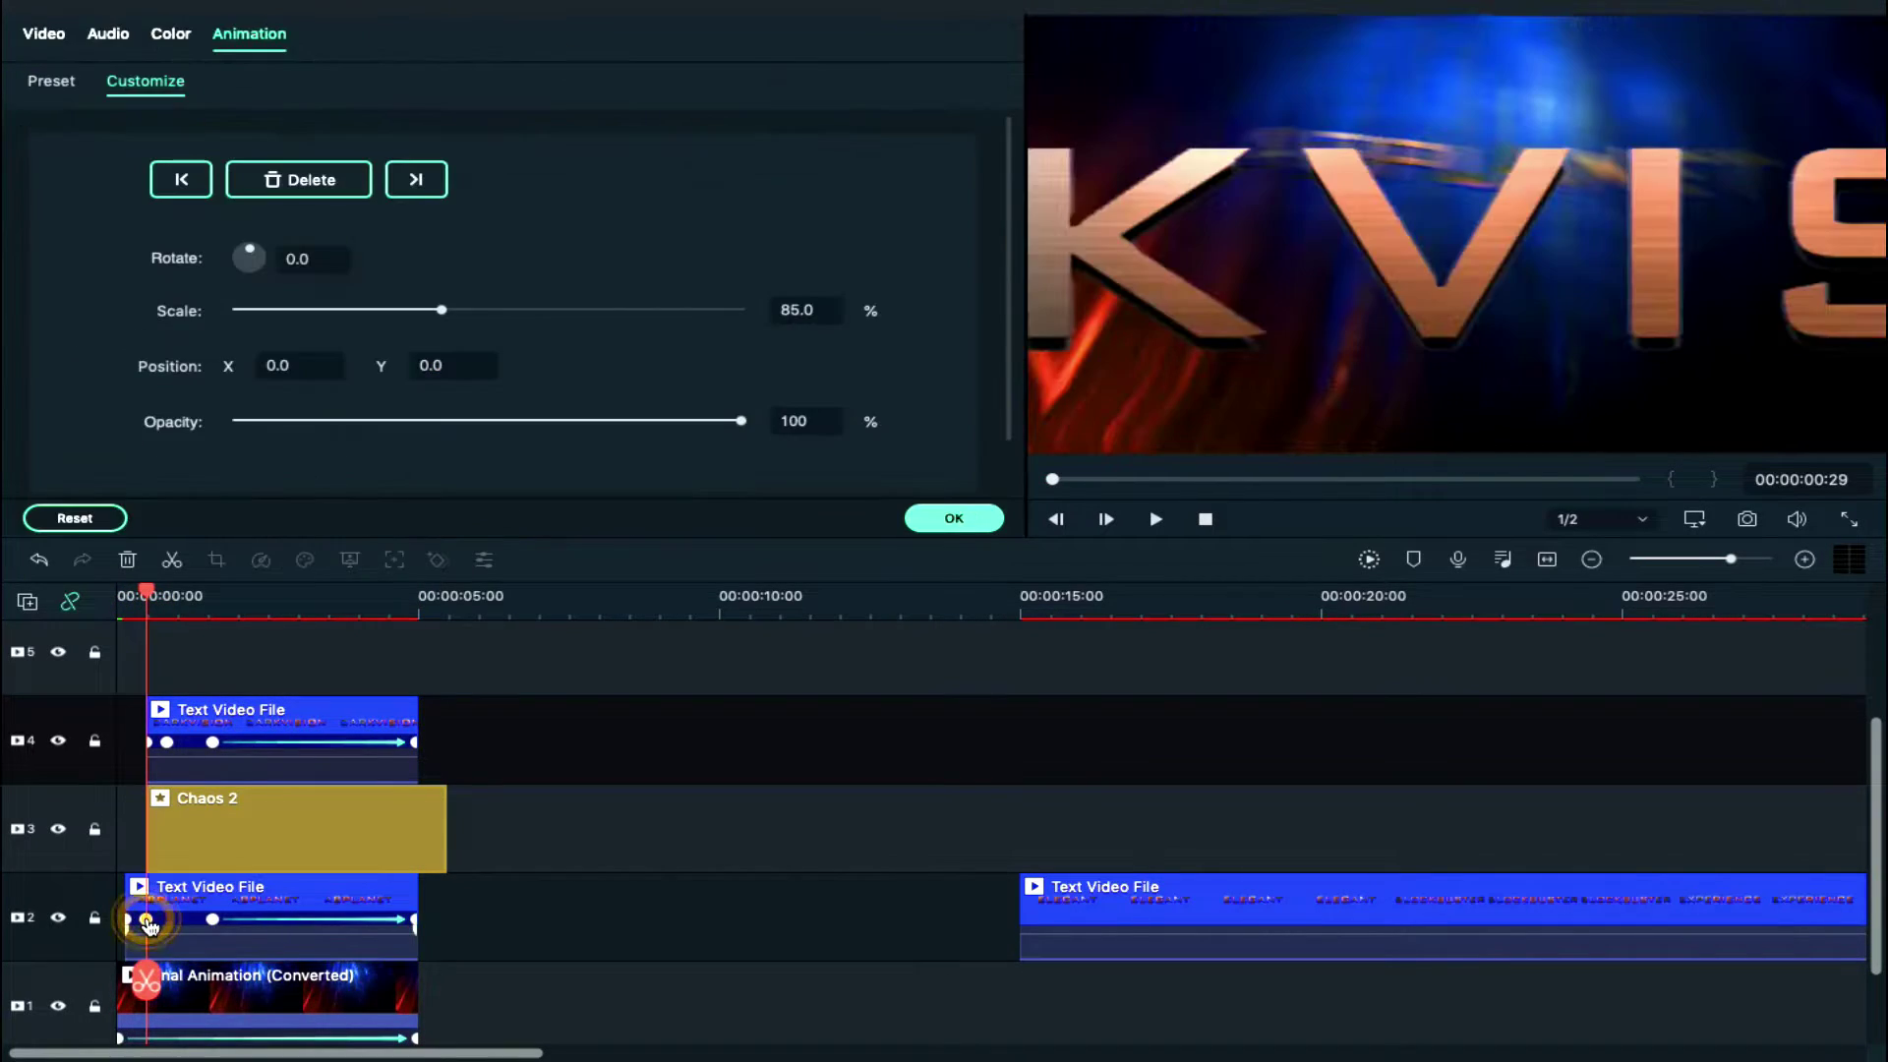
{"action": "key", "text": "Left"}
{"action": "key", "text": "Left"}
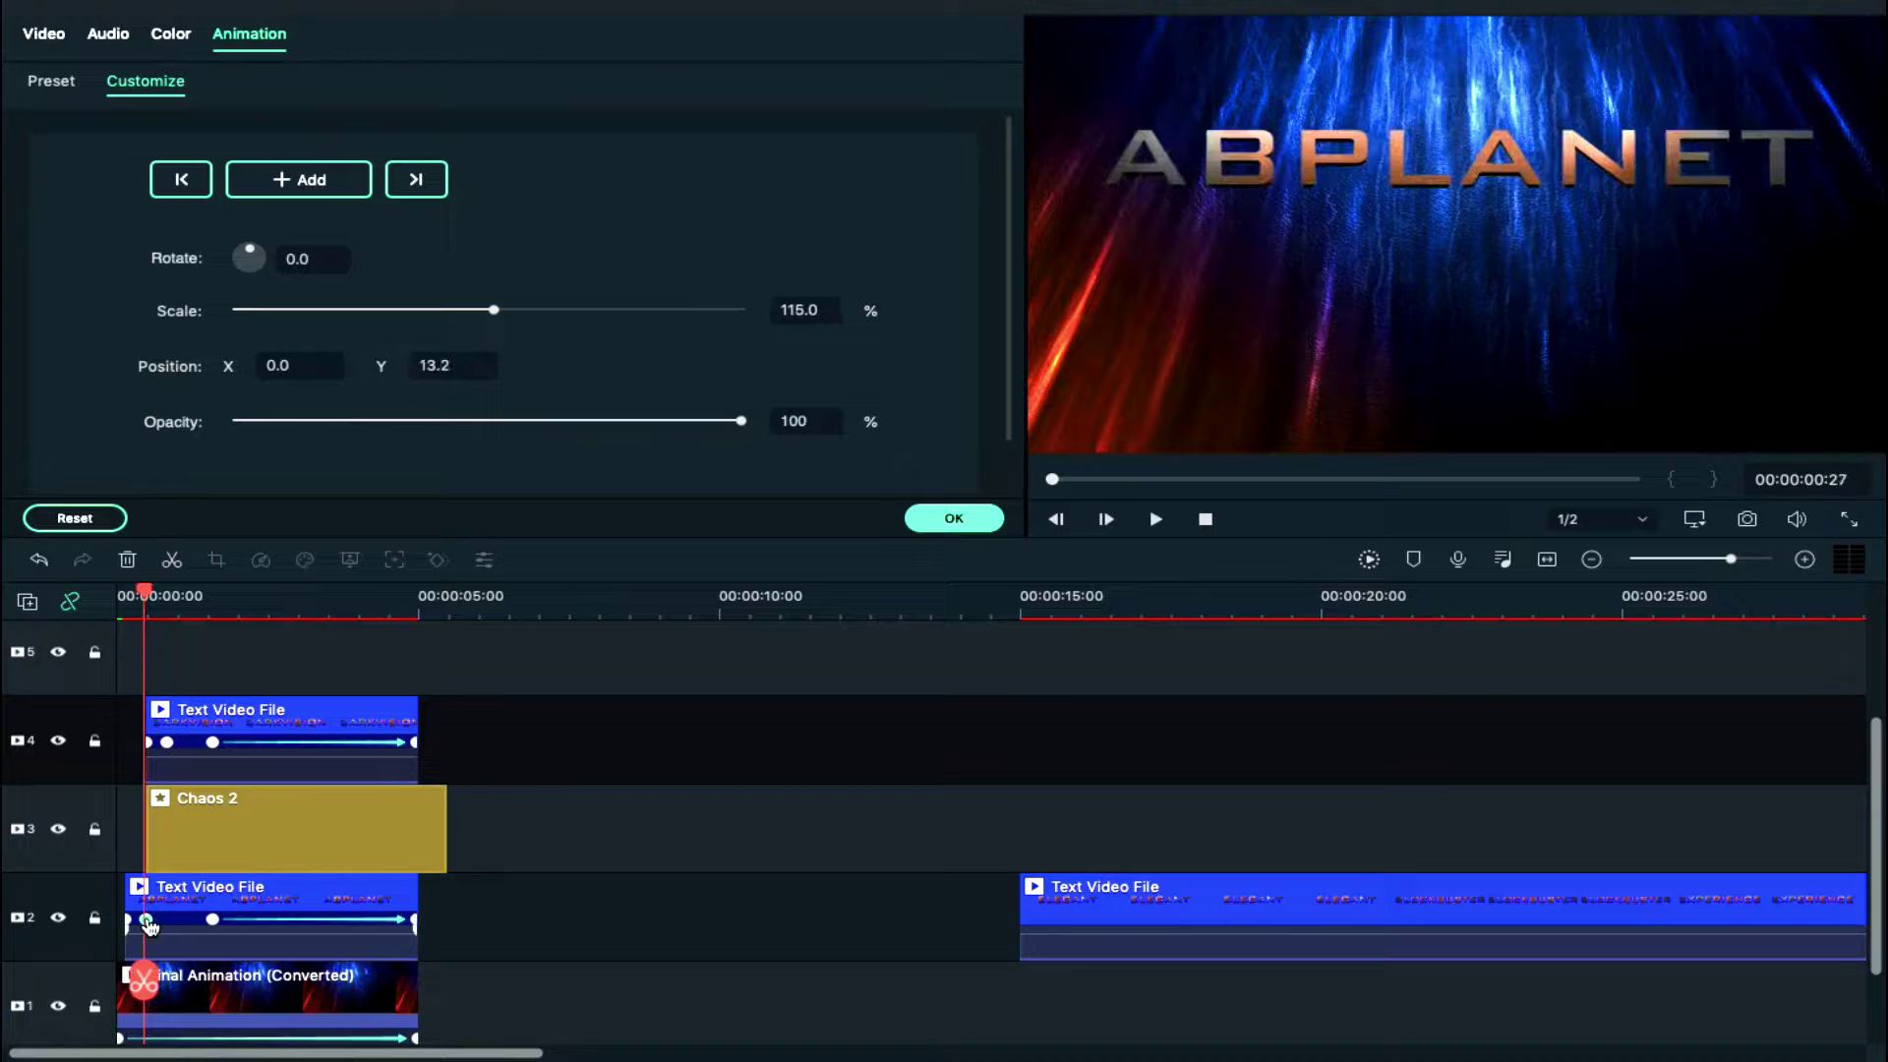
{"action": "double_click", "coordinate": [229, 831]}
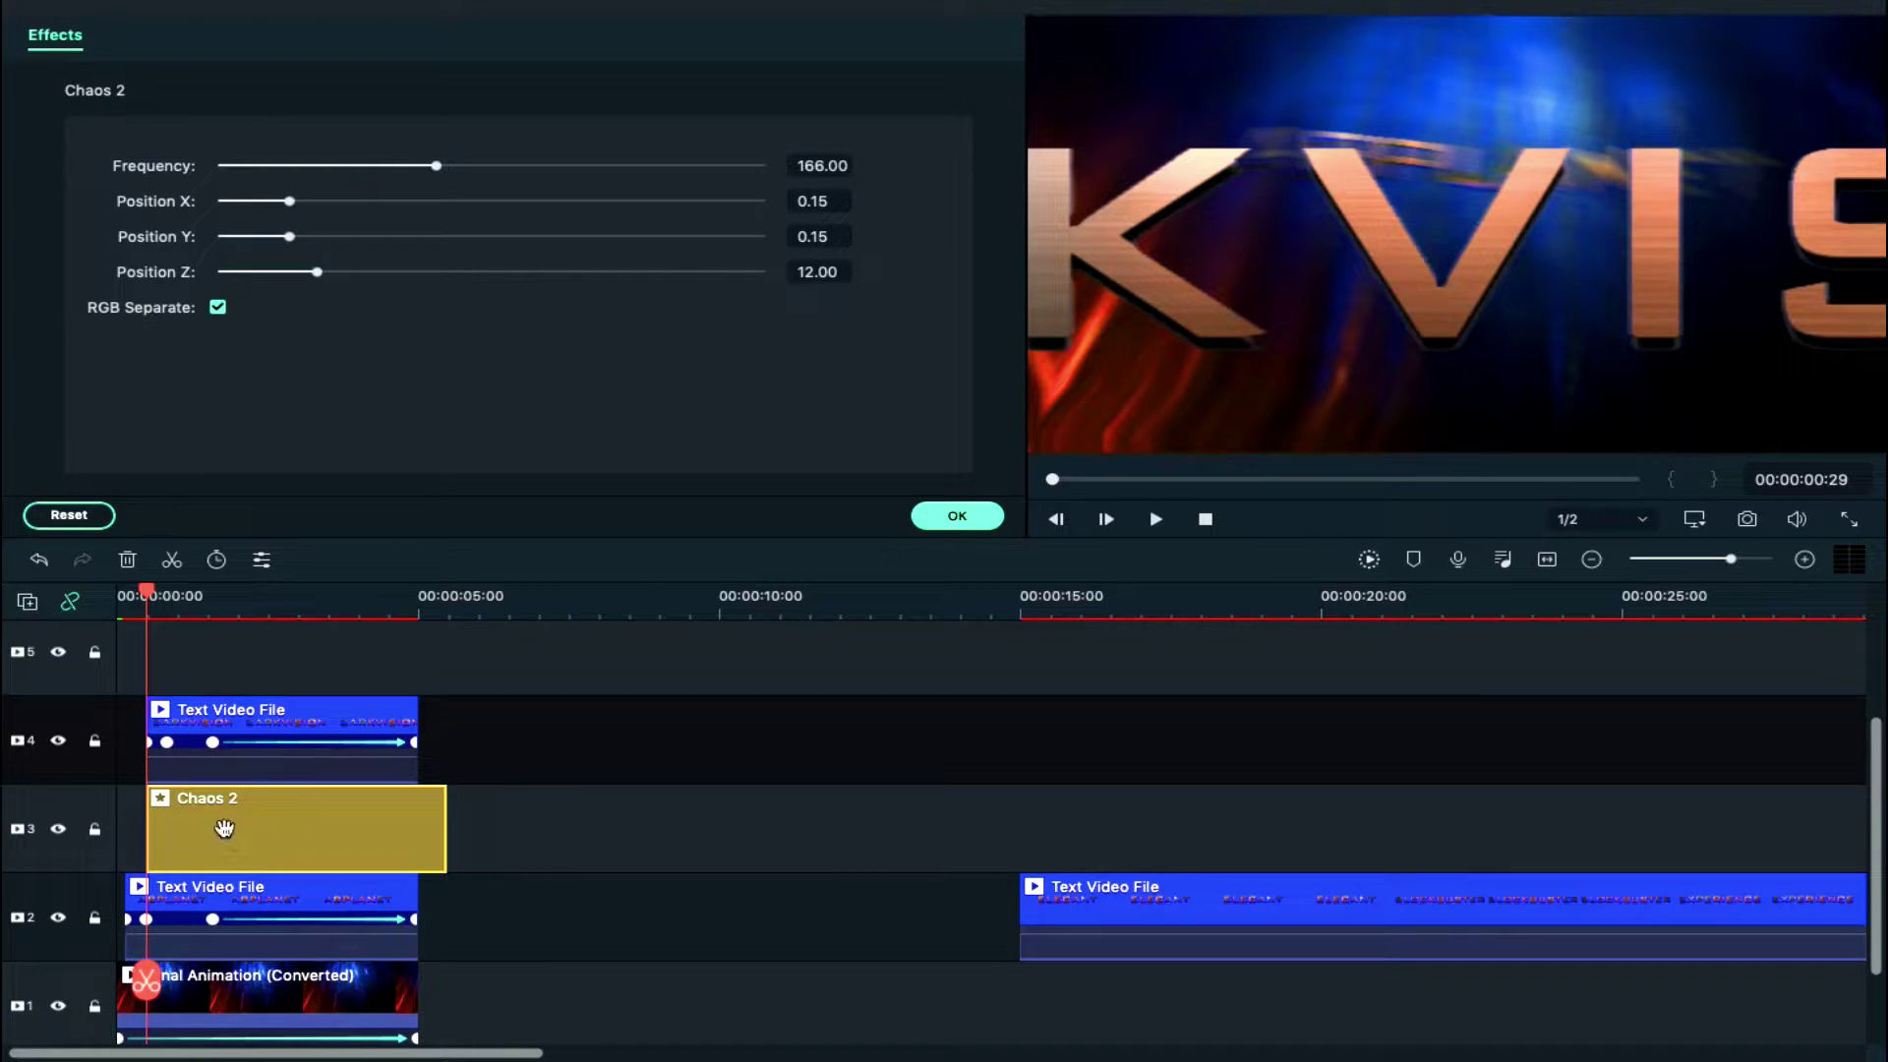
Shorten the Chaos 2 effect to a few frames around the second ABPLANET keyframe, with Frequency 100 and RGB Separate off
{"action": "key", "text": "Left"}
{"action": "key", "text": "Left"}
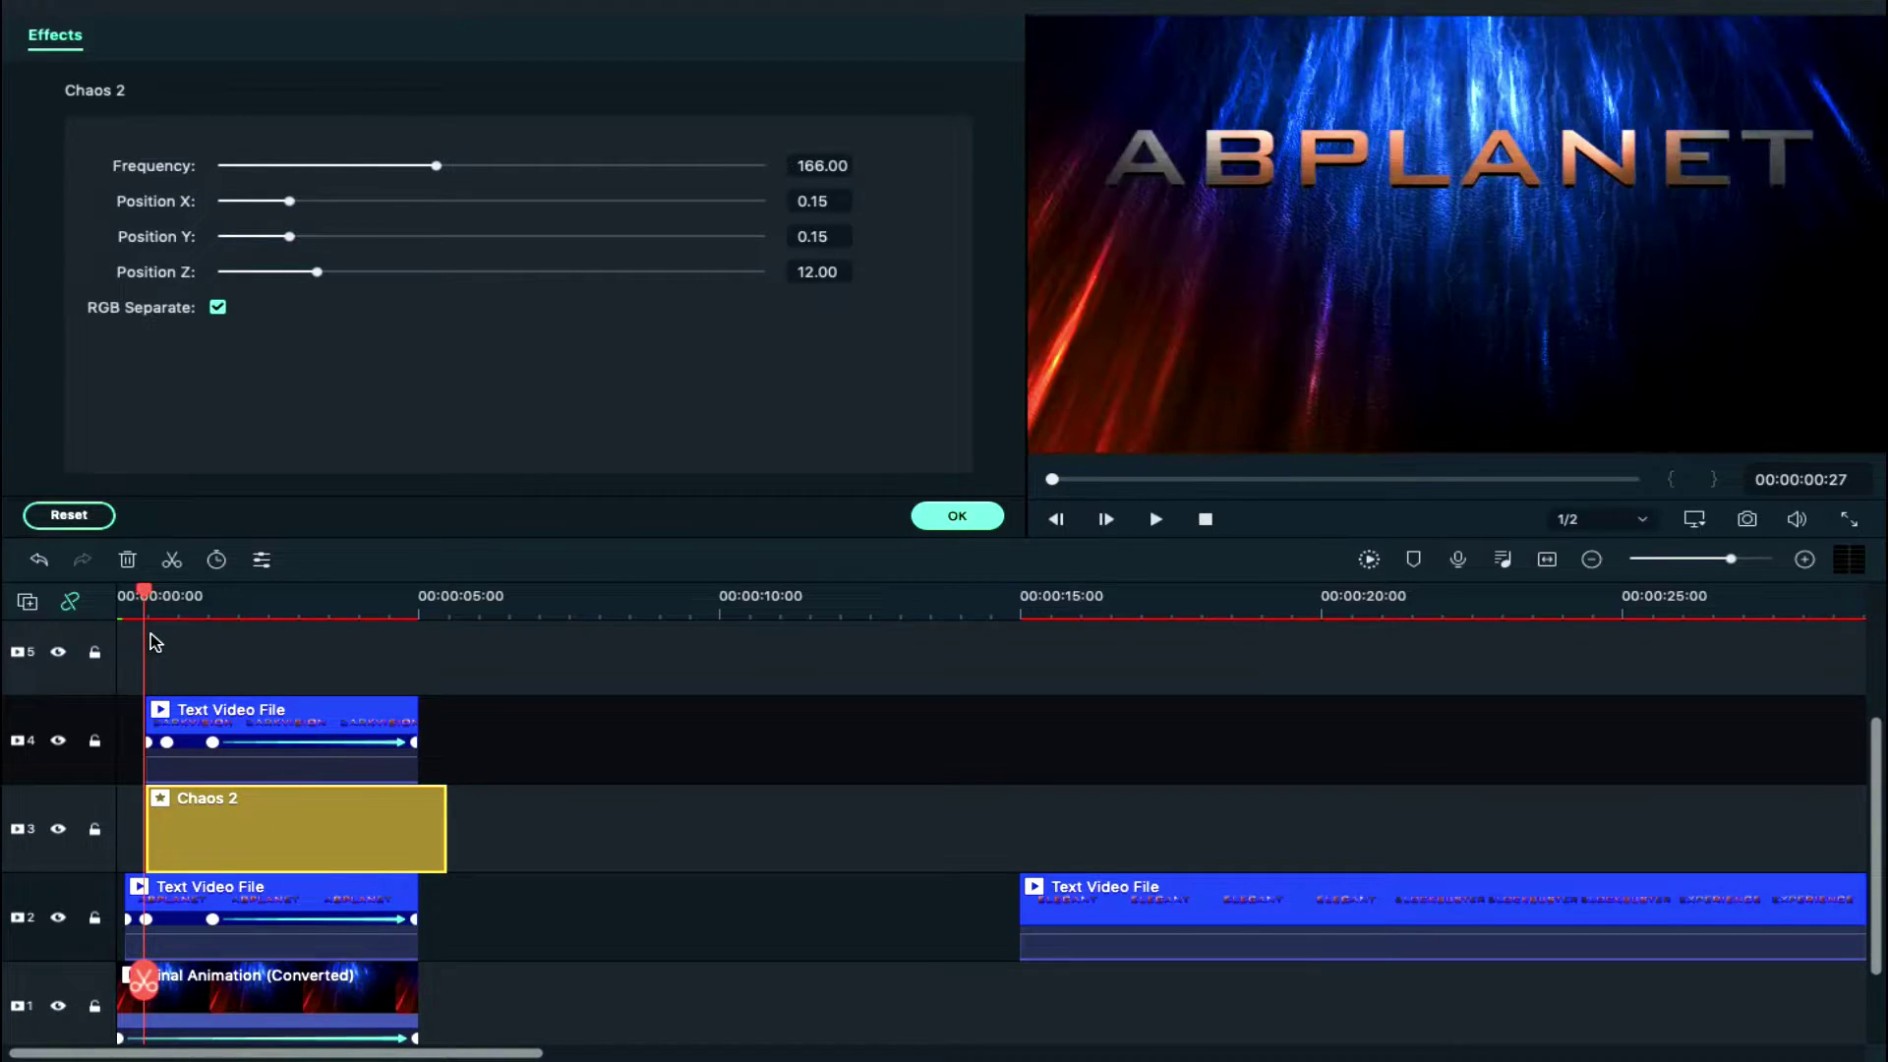
{"action": "double_click", "coordinate": [146, 919]}
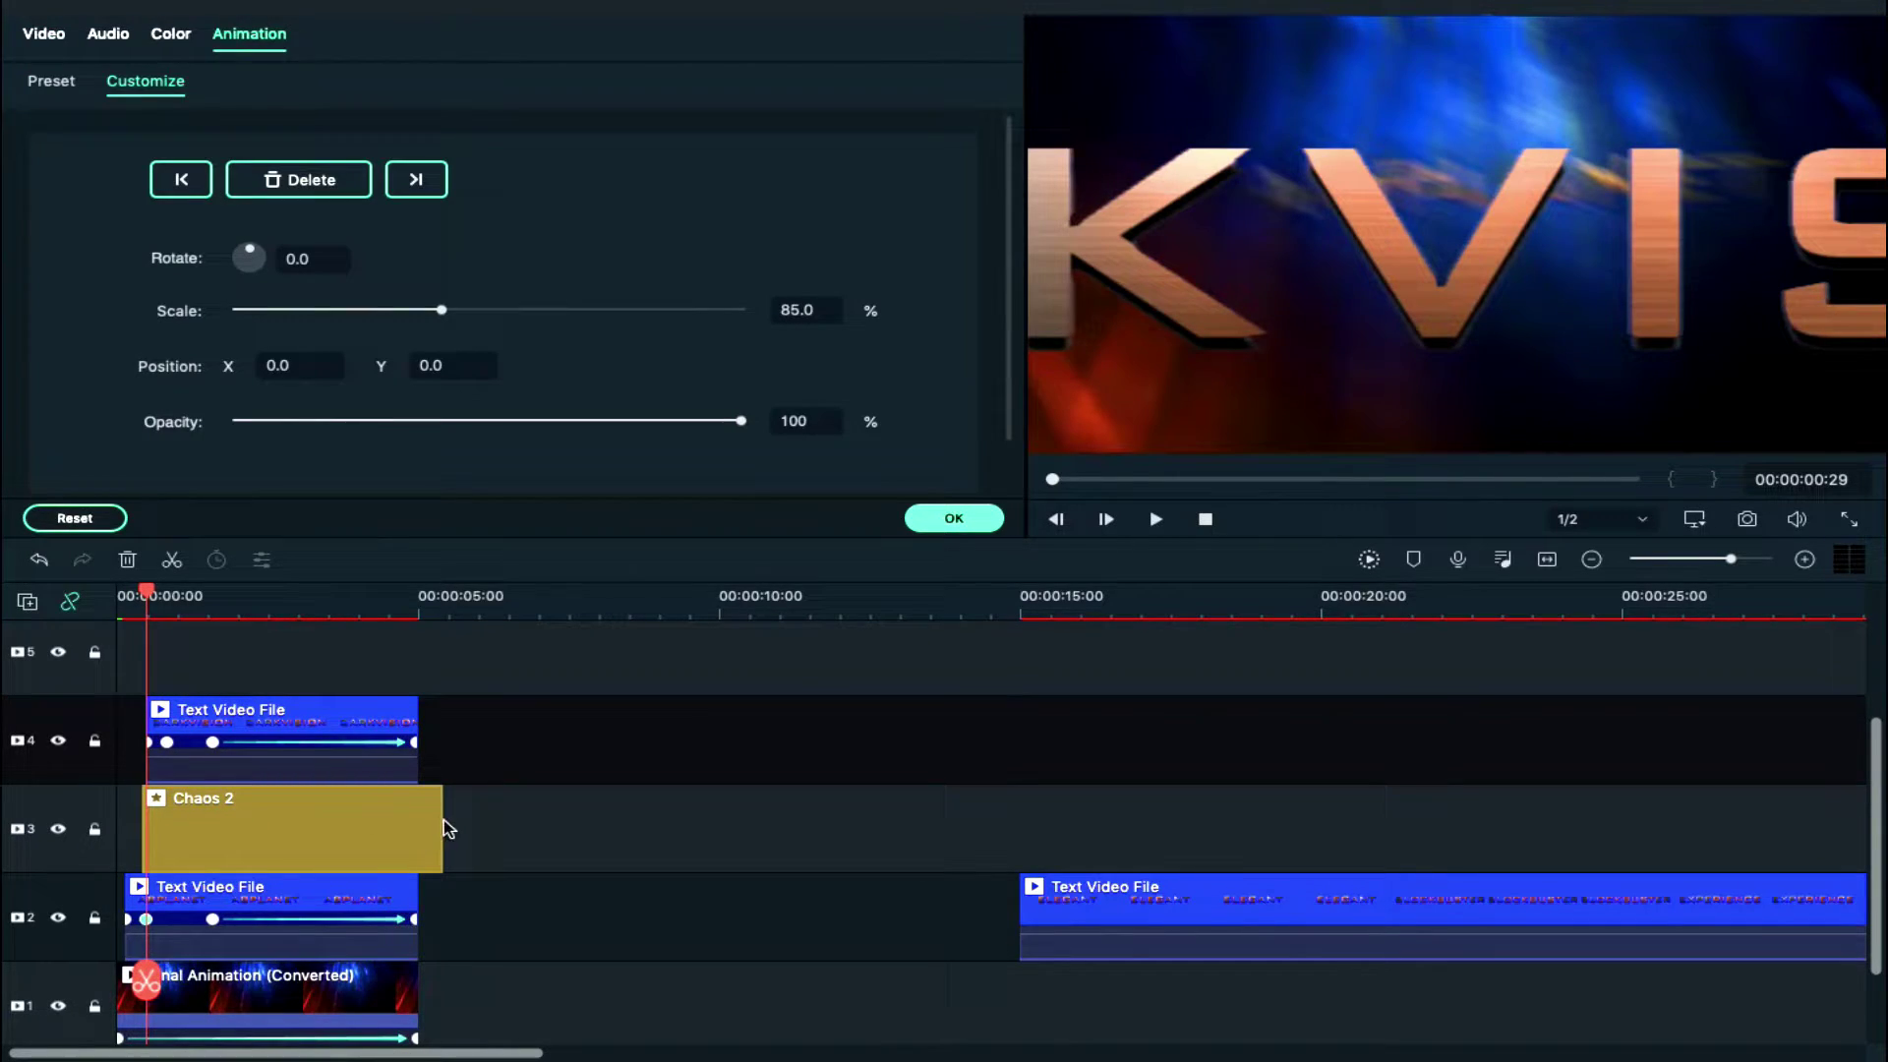
{"action": "left_click_drag", "start_coordinate": [437, 819], "coordinate": [150, 826]}
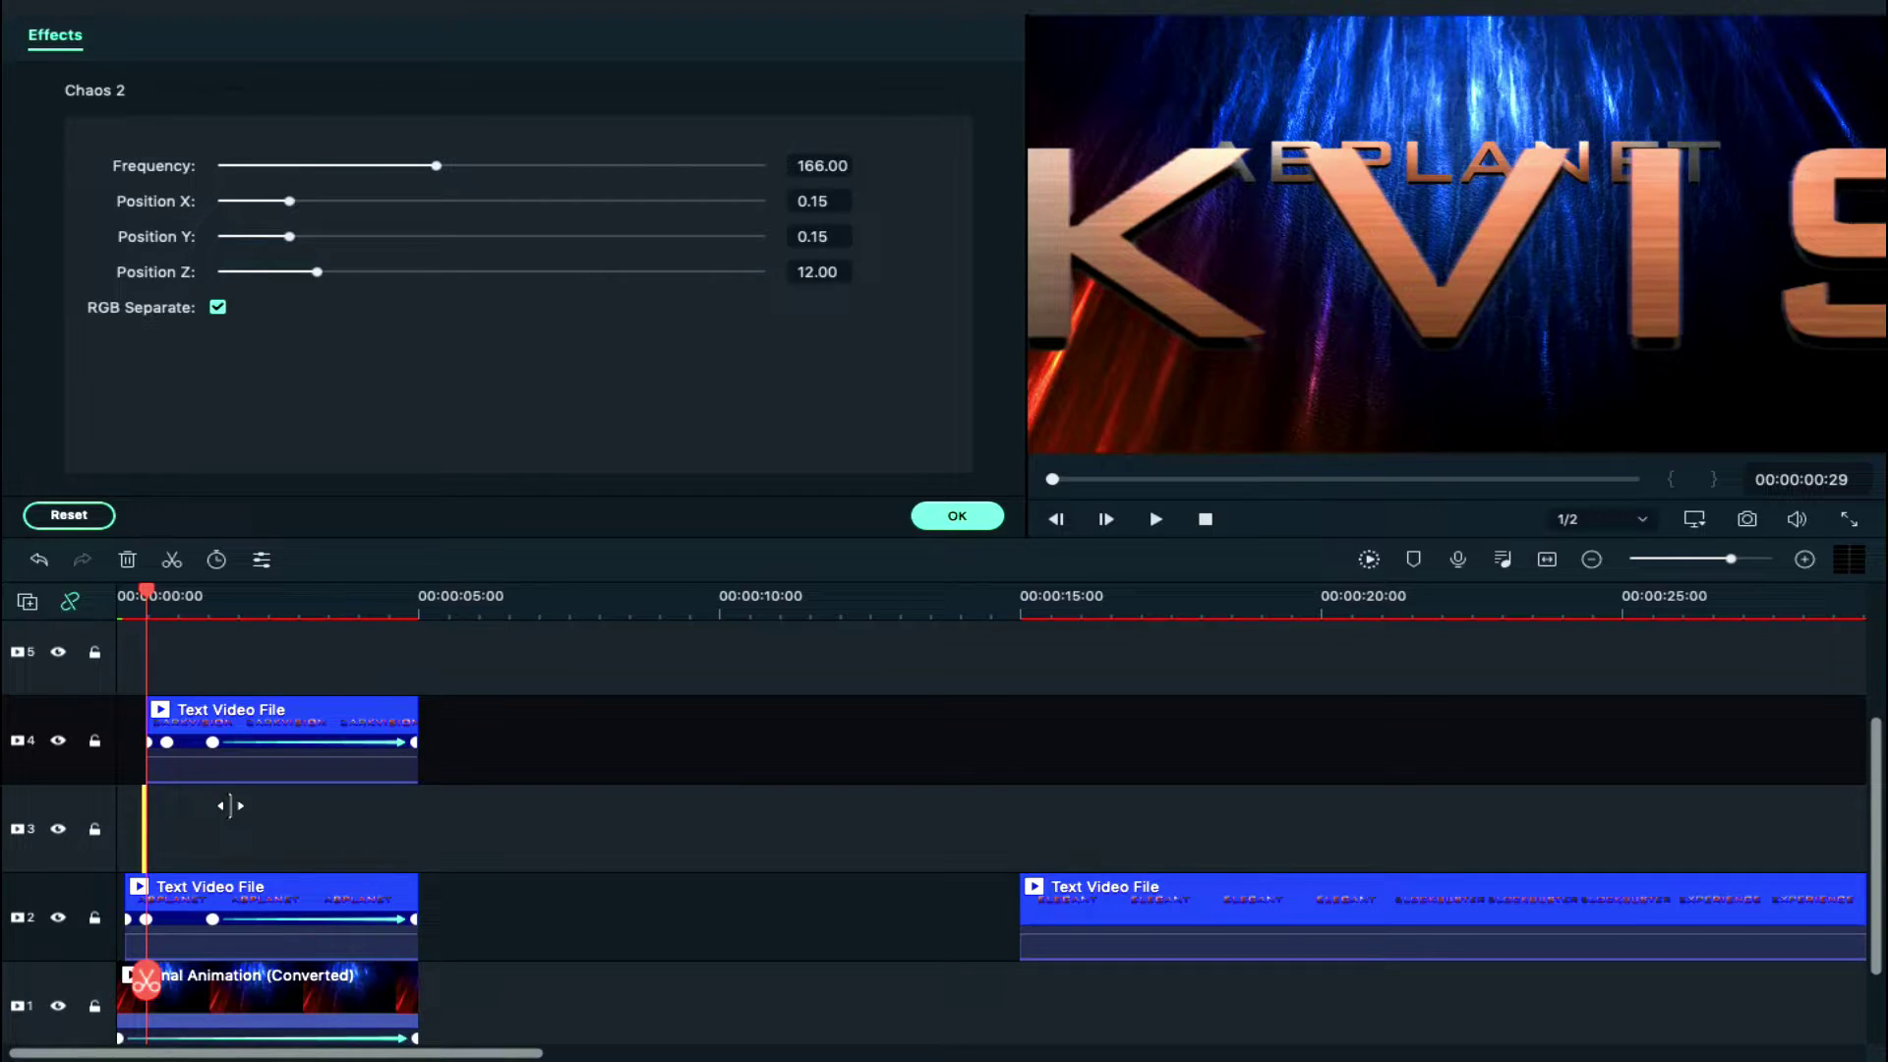
{"action": "left_click", "coordinate": [817, 162]}
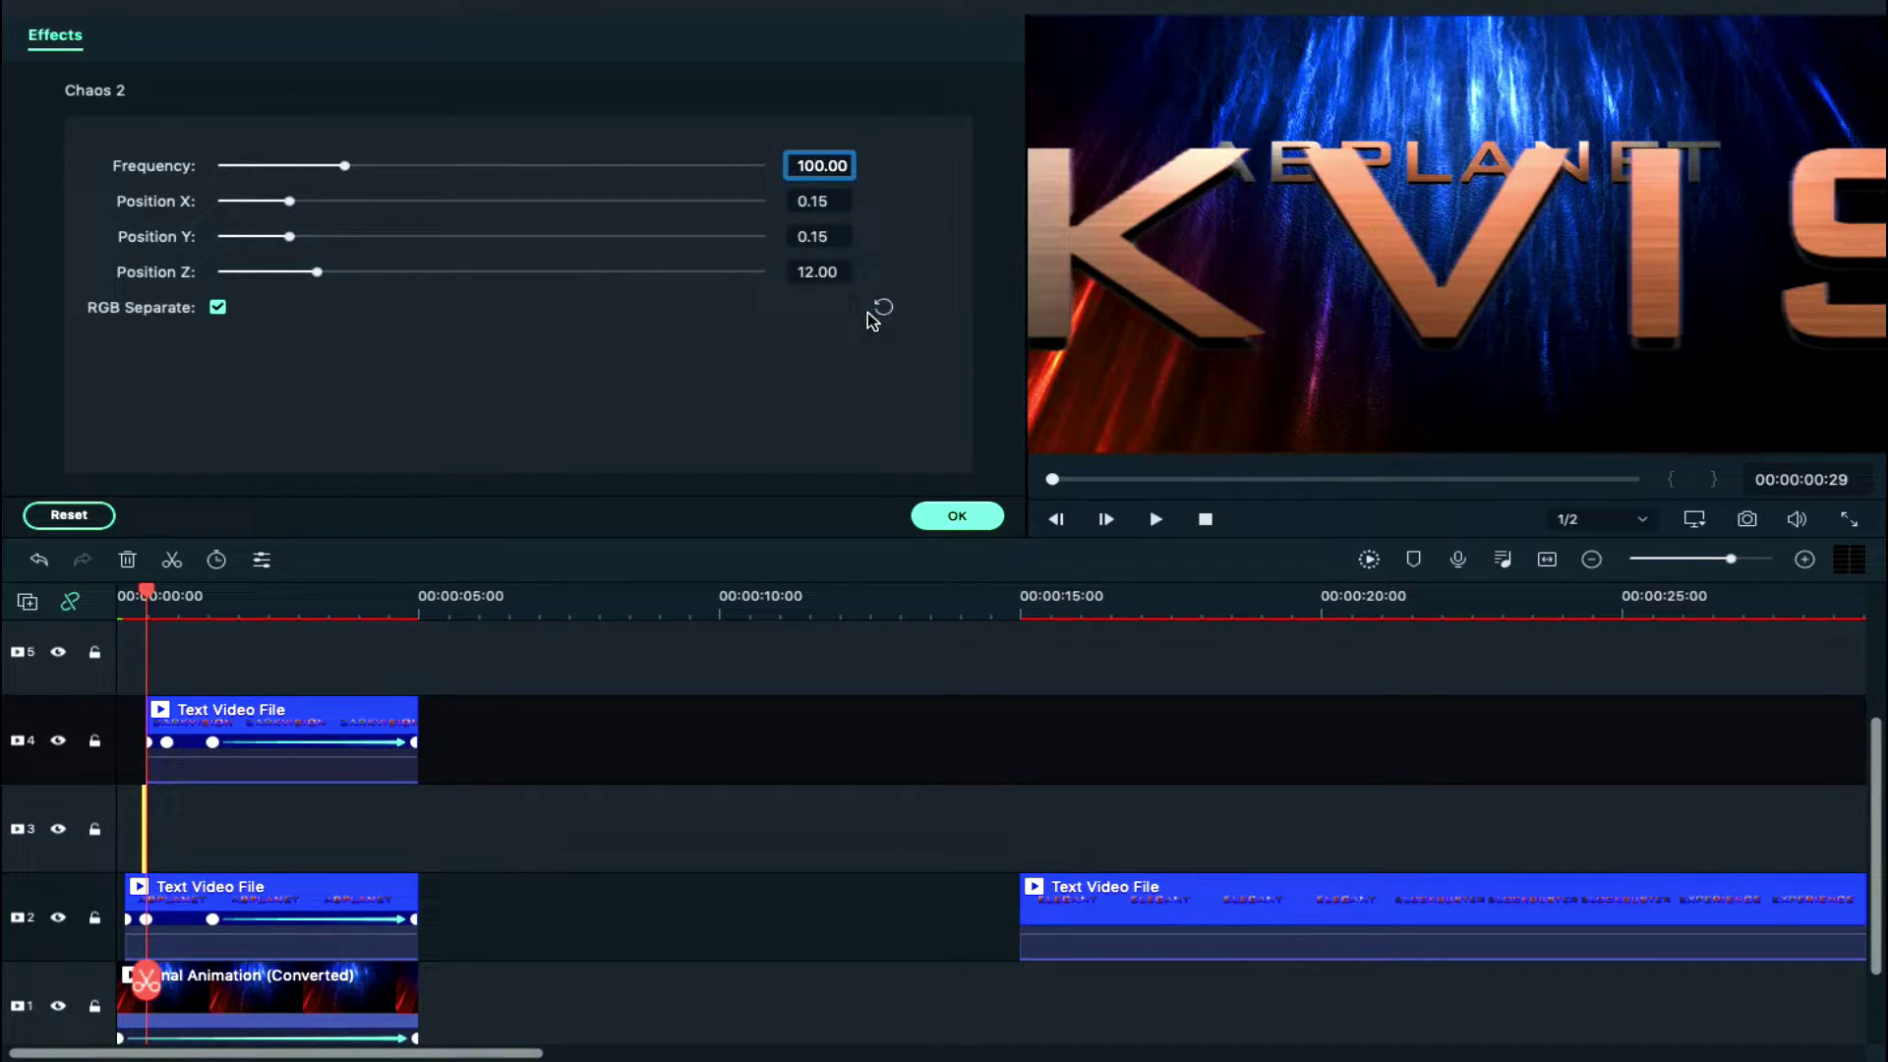
{"action": "left_click", "coordinate": [218, 306]}
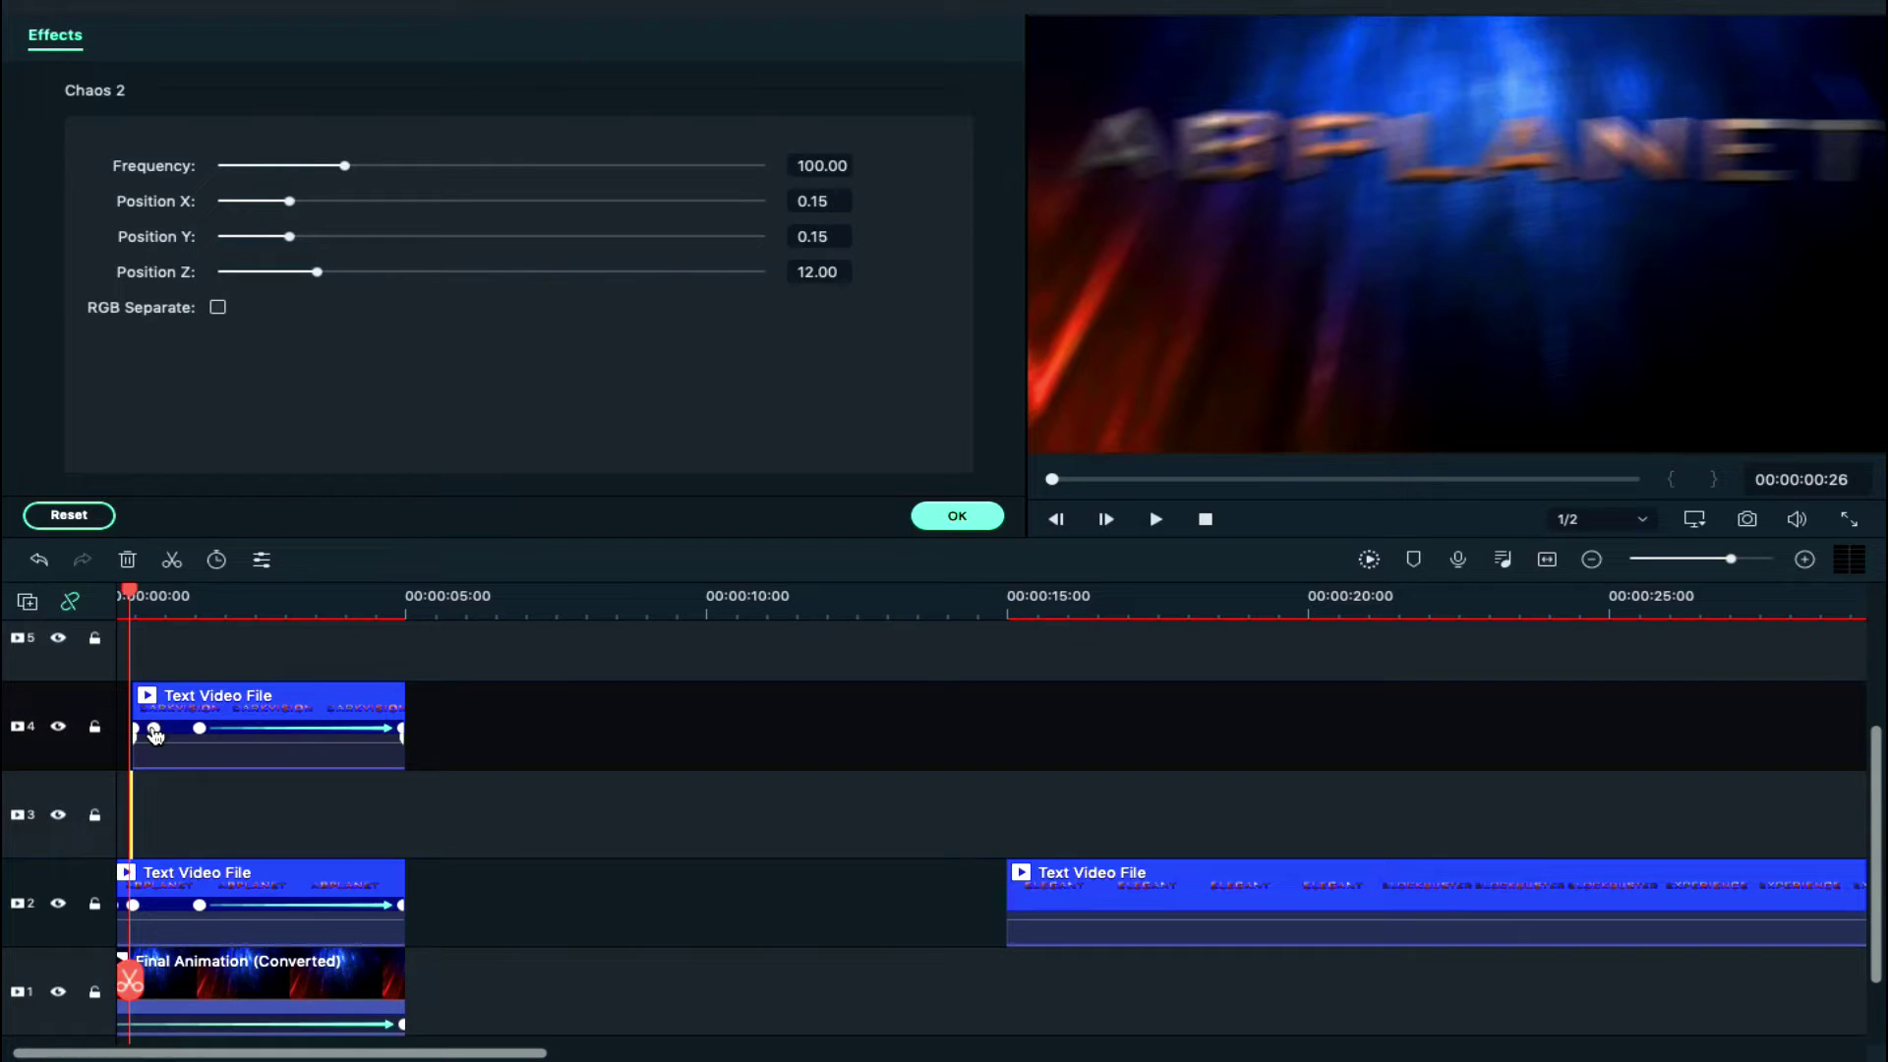
Place a copy of the shortened Chaos 2 effect on track 5, aligned with the second keyframe of the DARKVISION clip
{"action": "left_click", "coordinate": [154, 729]}
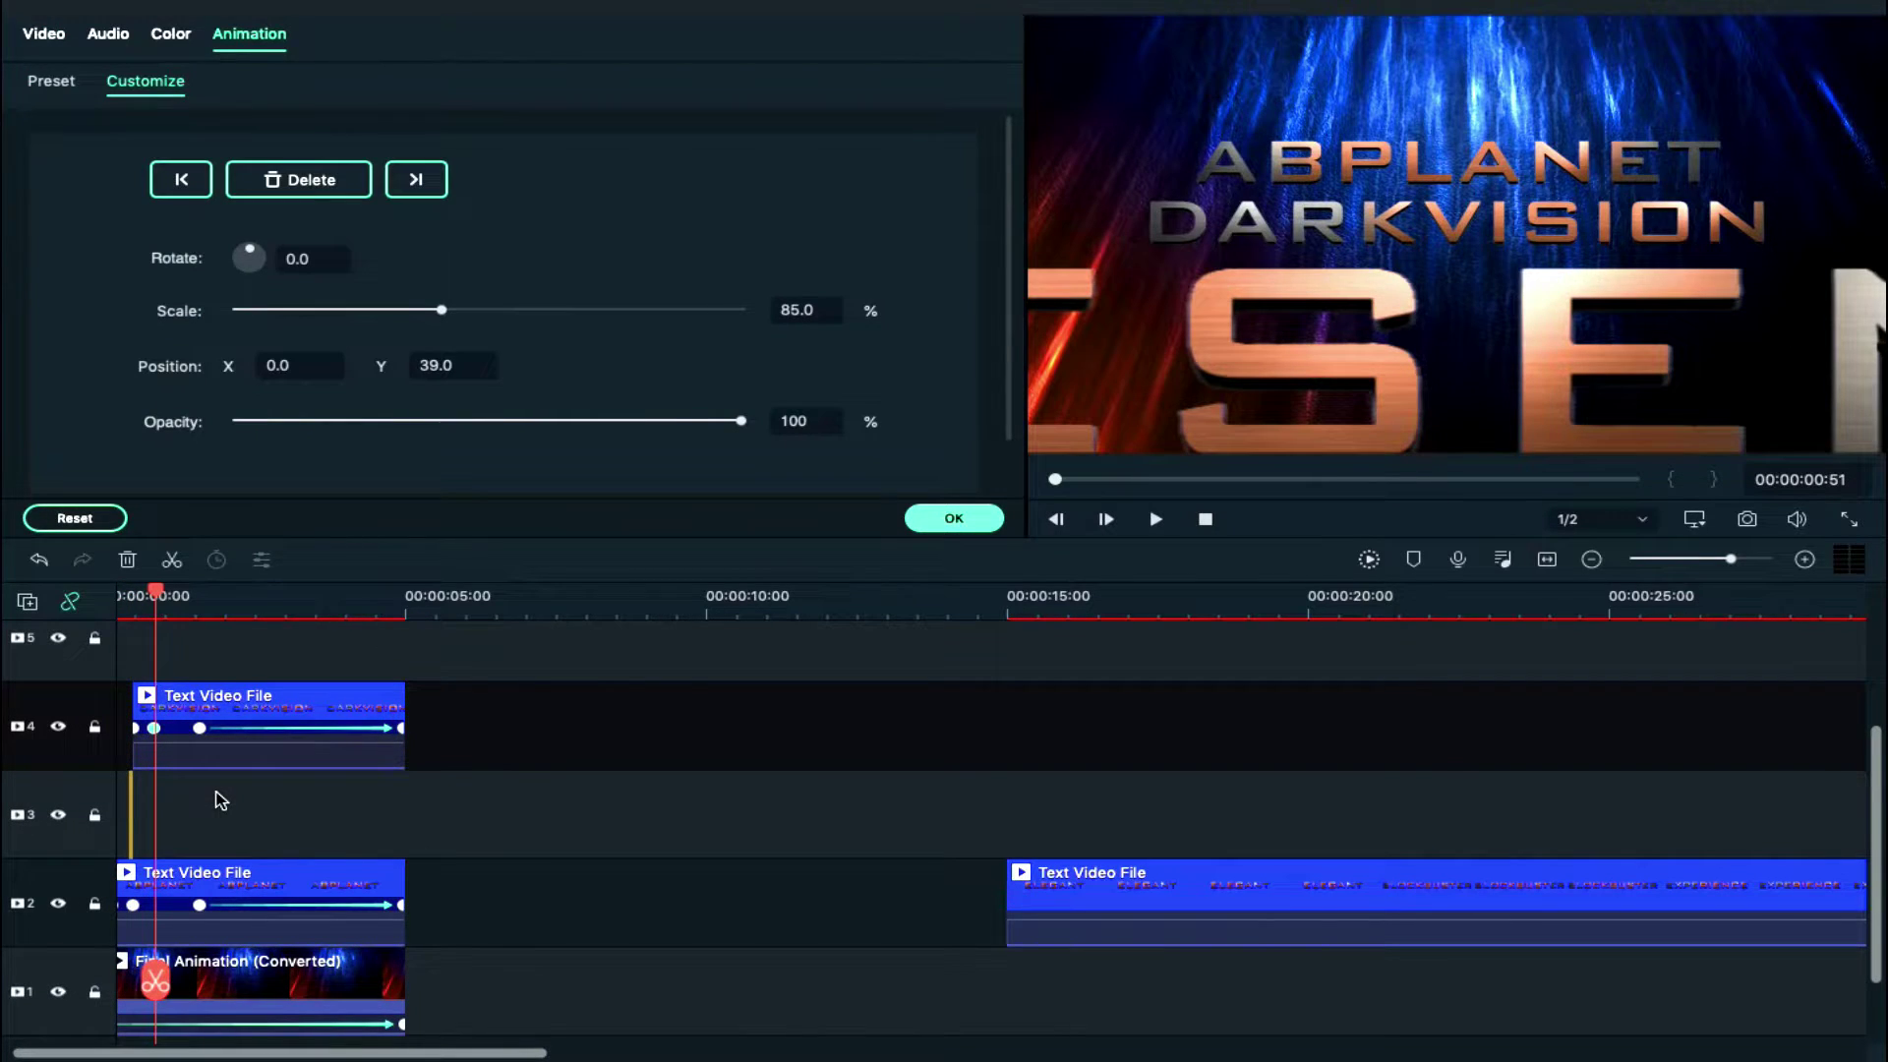
{"action": "scroll", "coordinate": [220, 800], "scroll_direction": "up", "scroll_amount": 5}
{"action": "scroll", "coordinate": [216, 785], "scroll_direction": "down", "scroll_amount": 6}
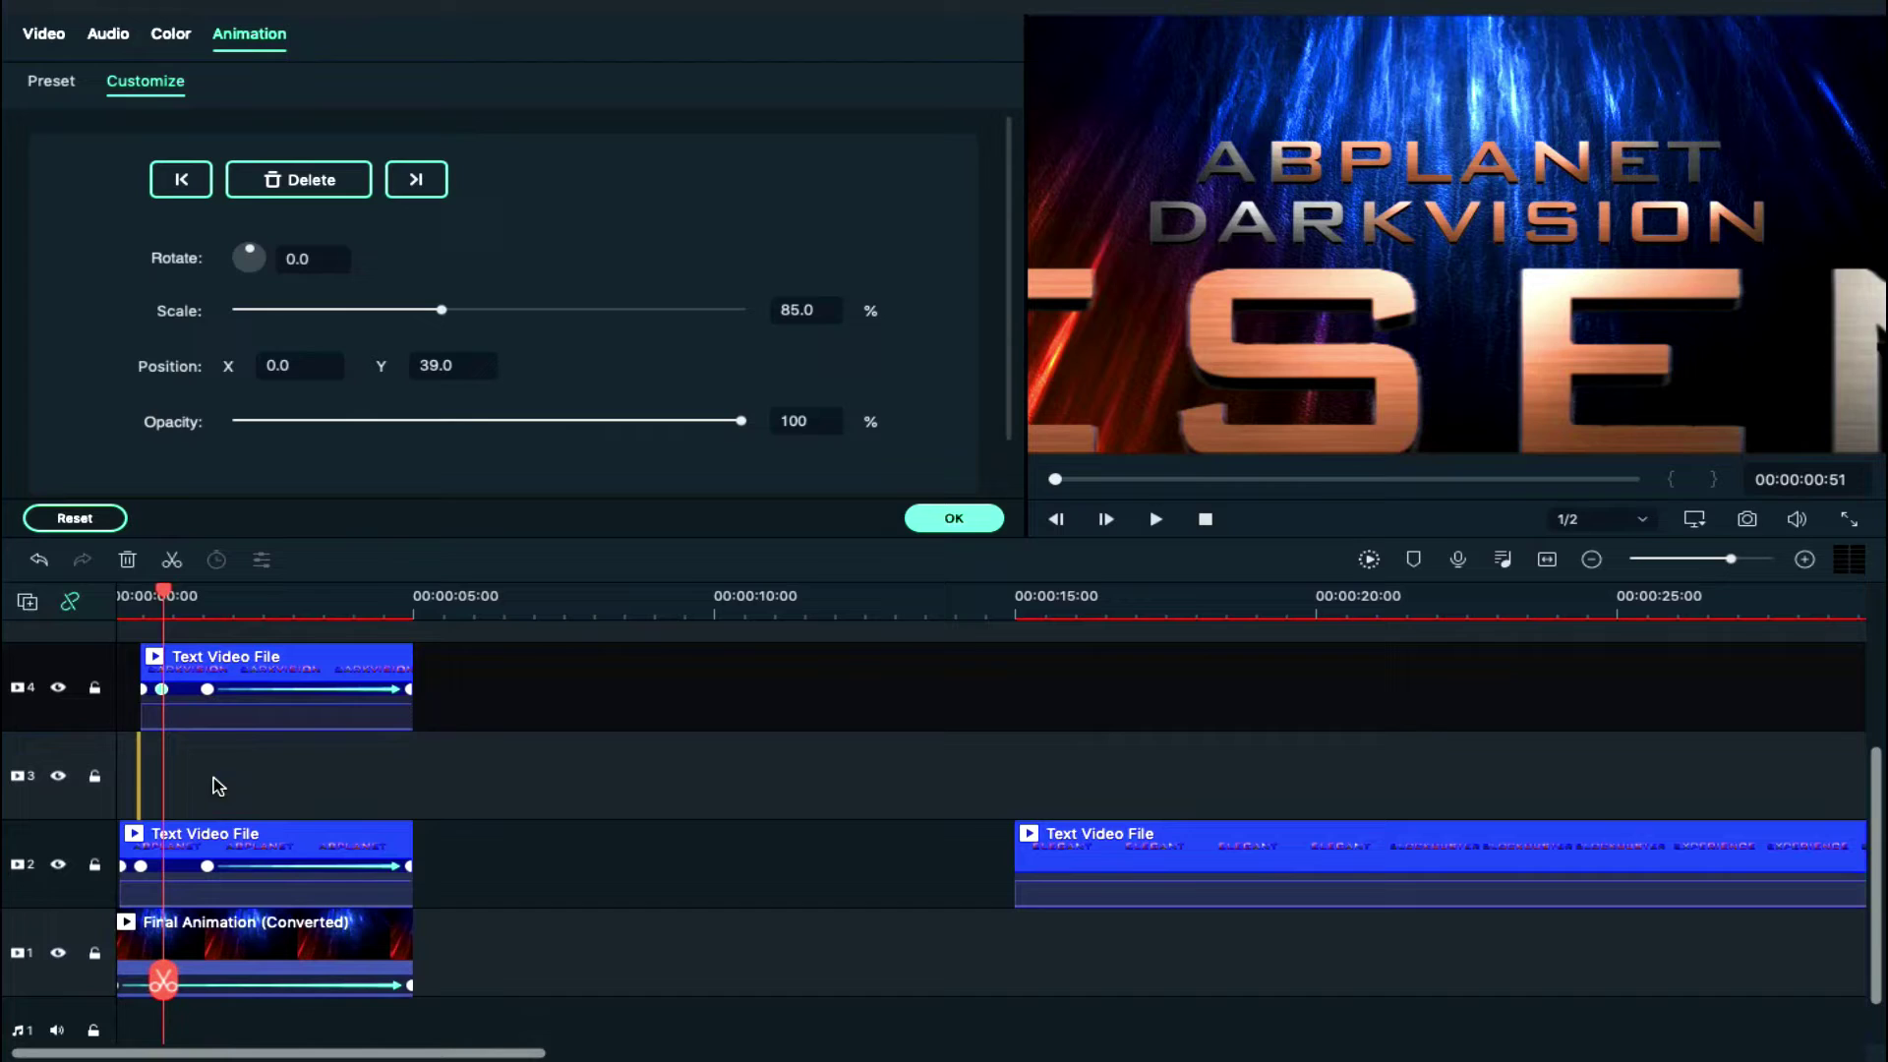
{"action": "double_click", "coordinate": [138, 786]}
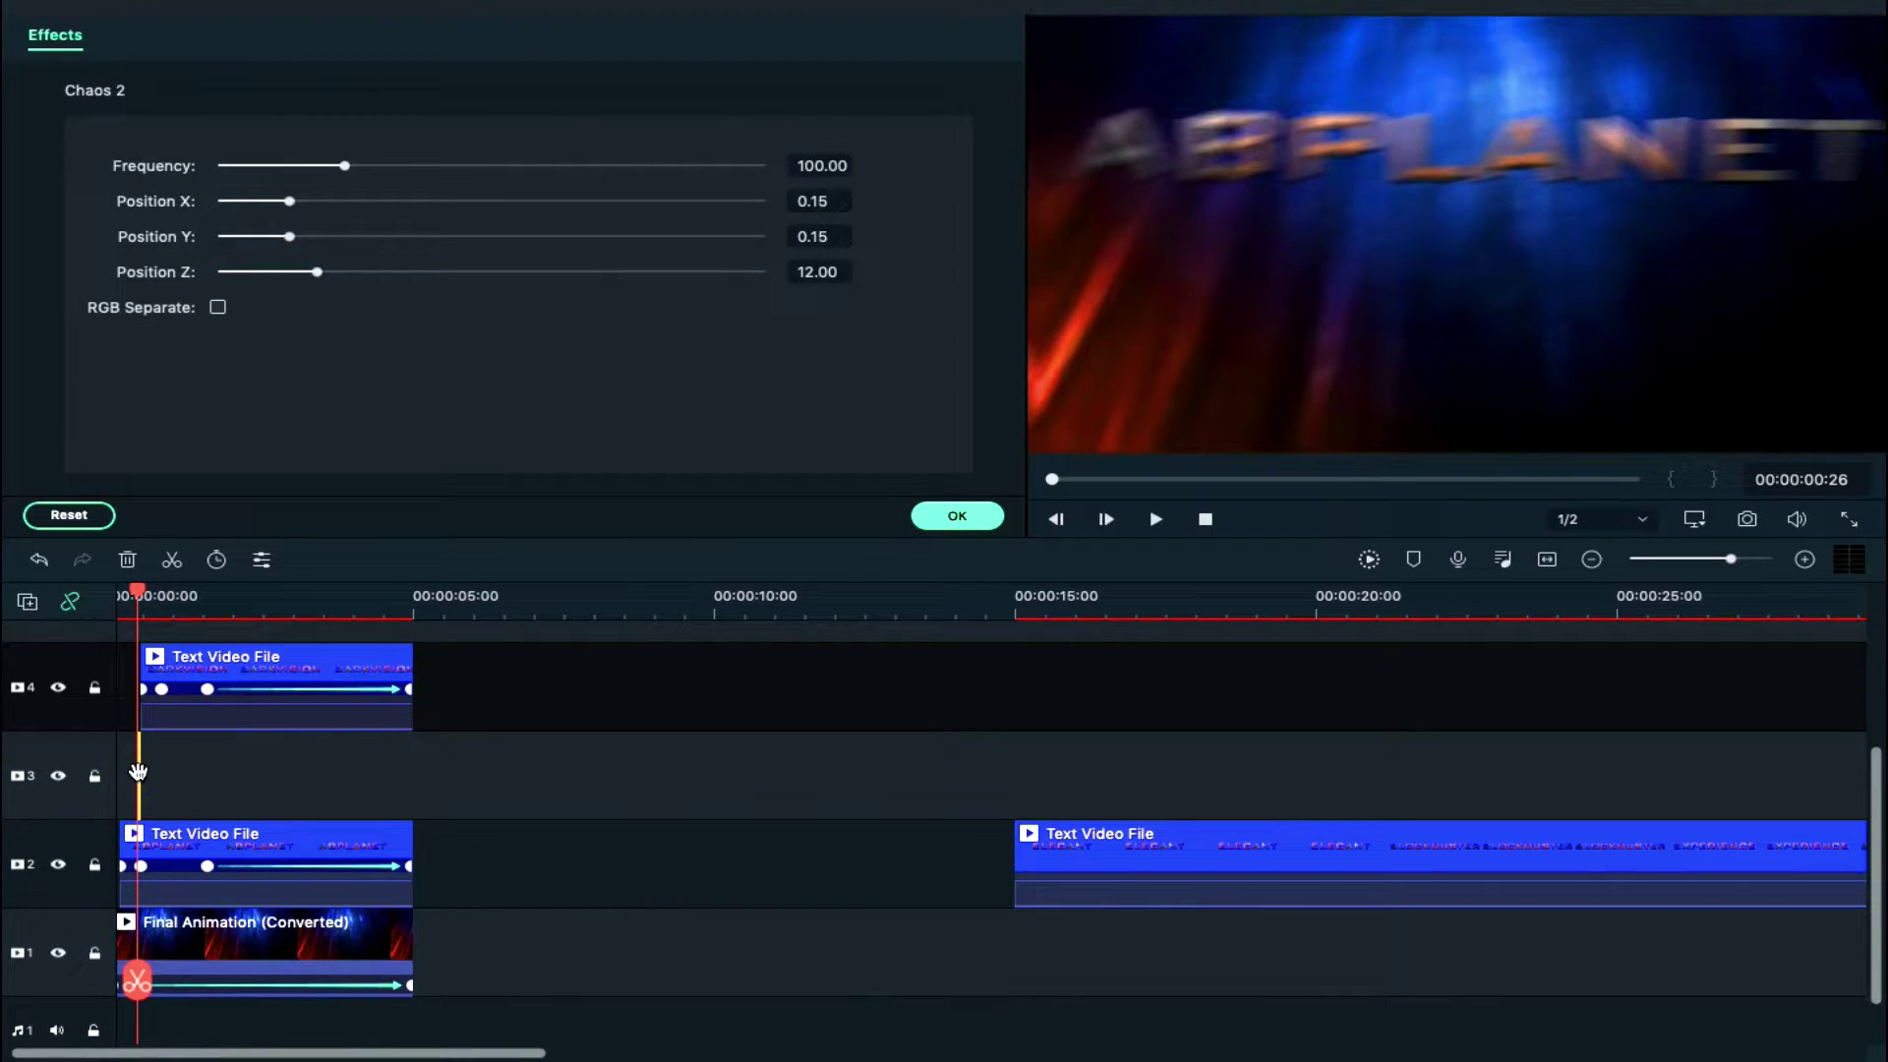
{"action": "left_click", "coordinate": [167, 696]}
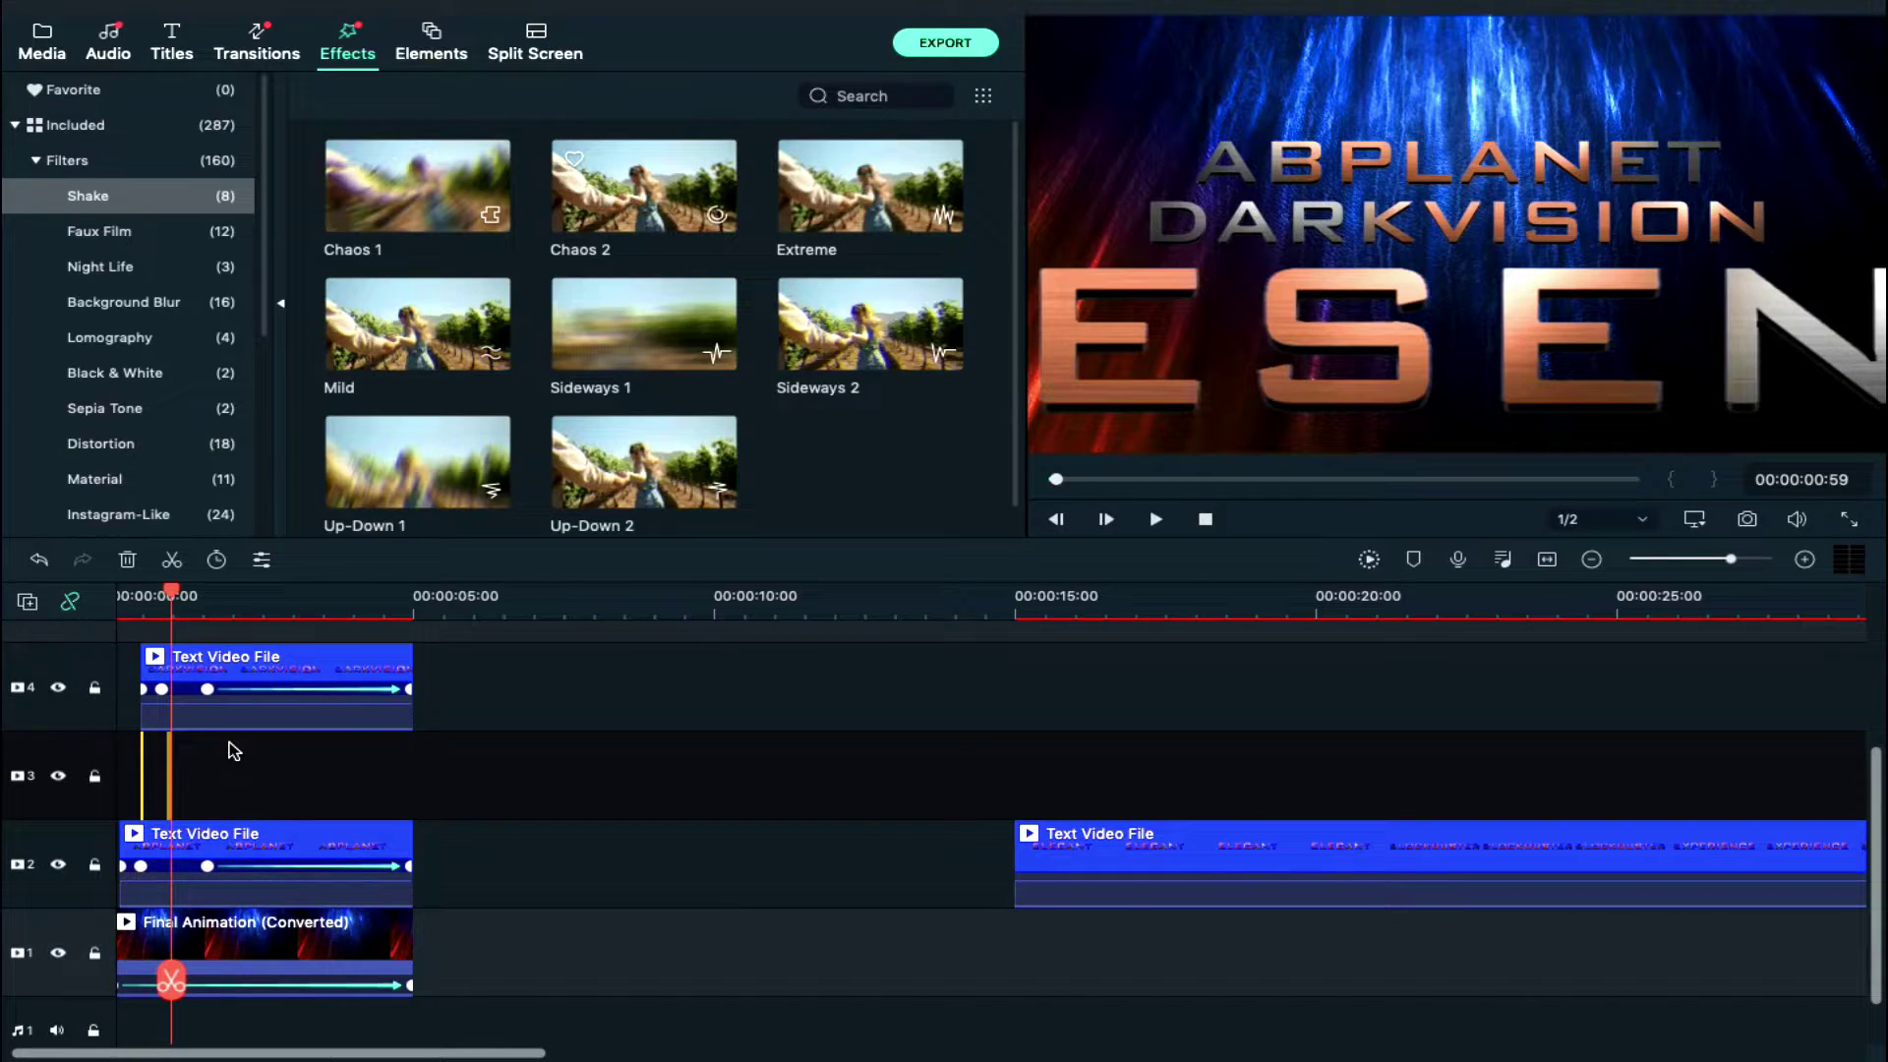
{"action": "double_click", "coordinate": [165, 695]}
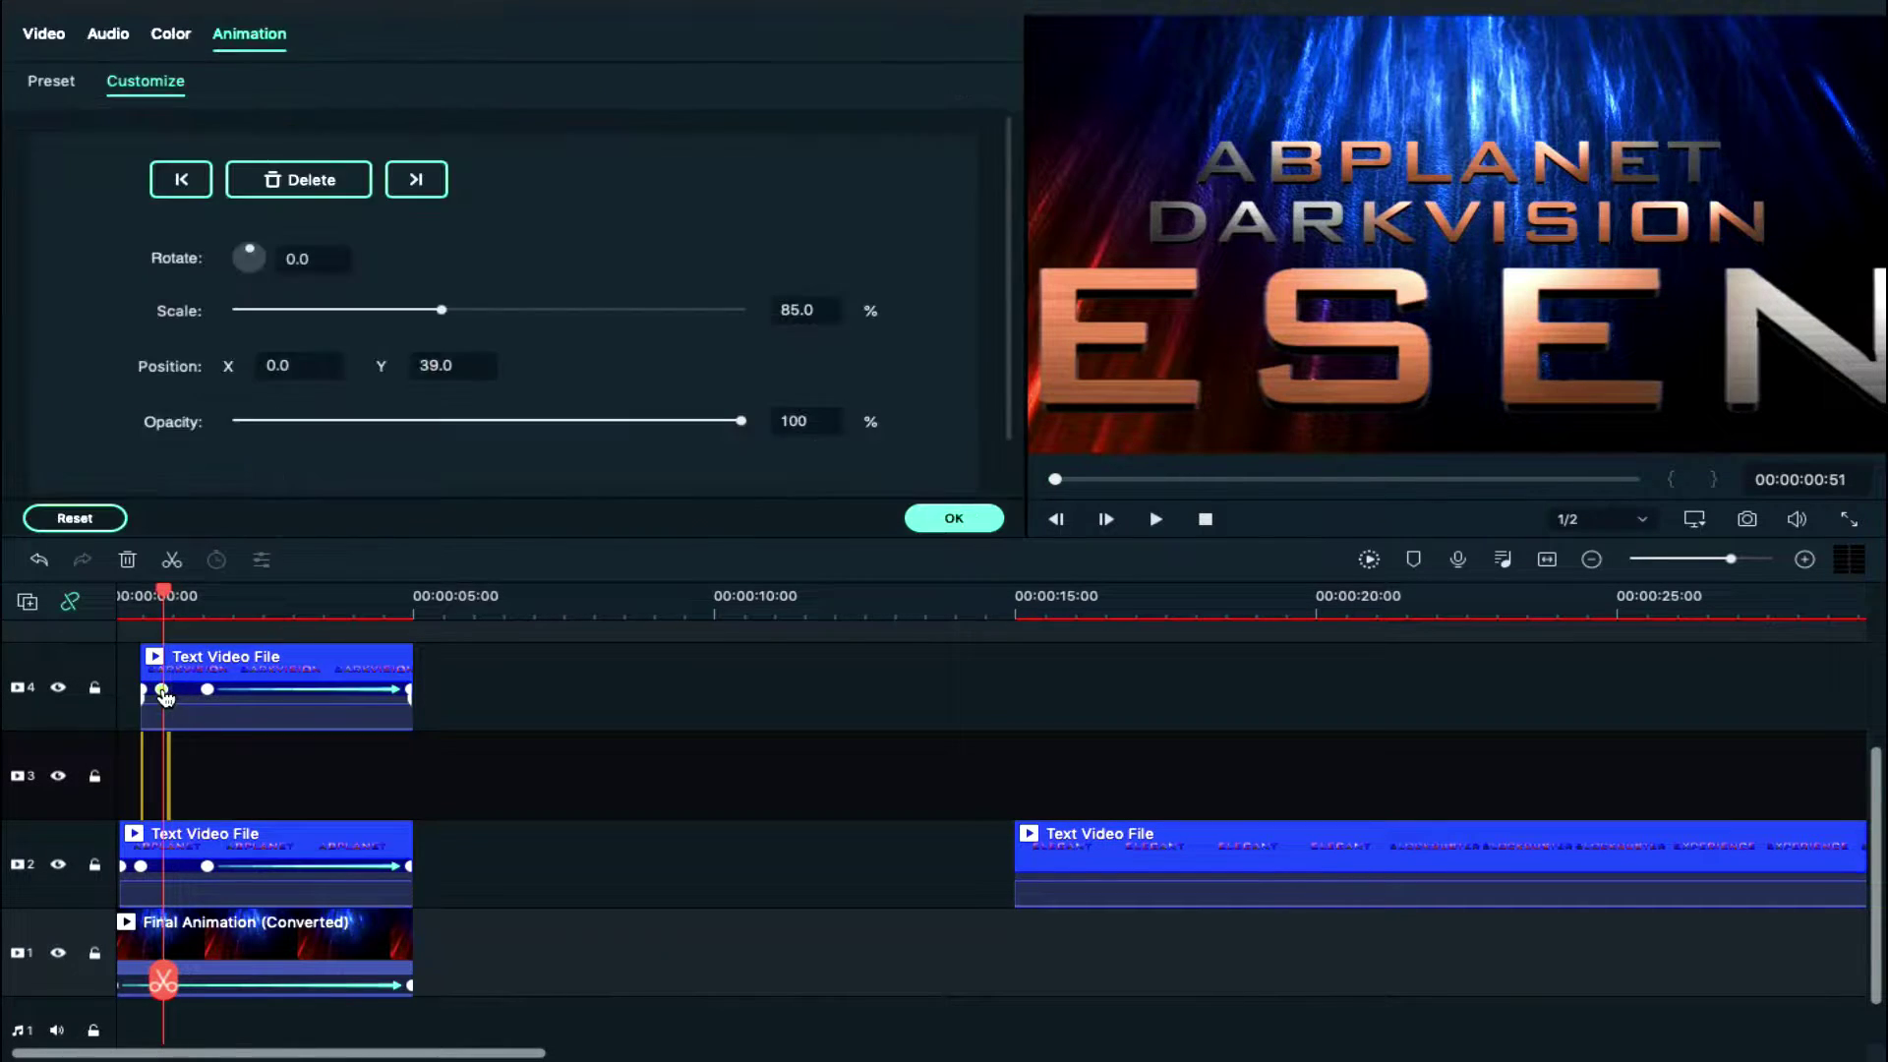
{"action": "double_click", "coordinate": [169, 776]}
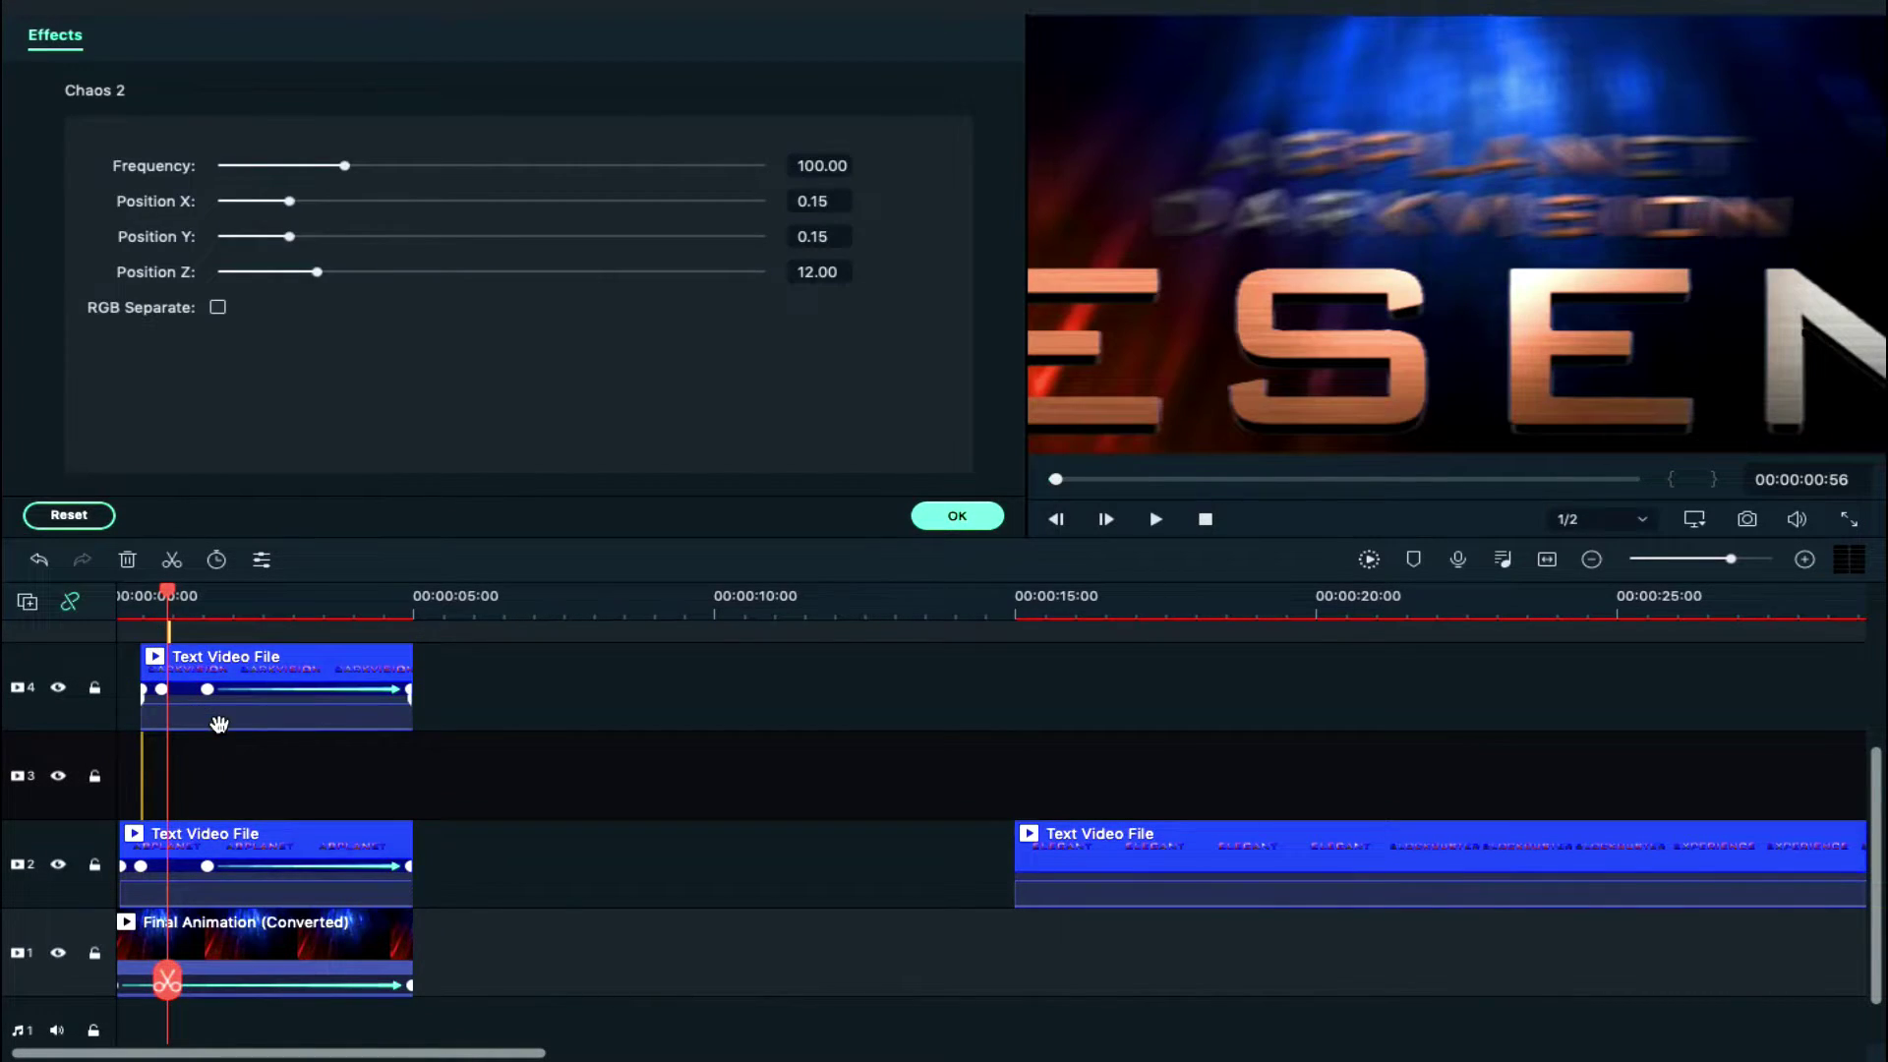
{"action": "scroll", "coordinate": [211, 723], "scroll_direction": "up", "scroll_amount": 1}
{"action": "double_click", "coordinate": [168, 766]}
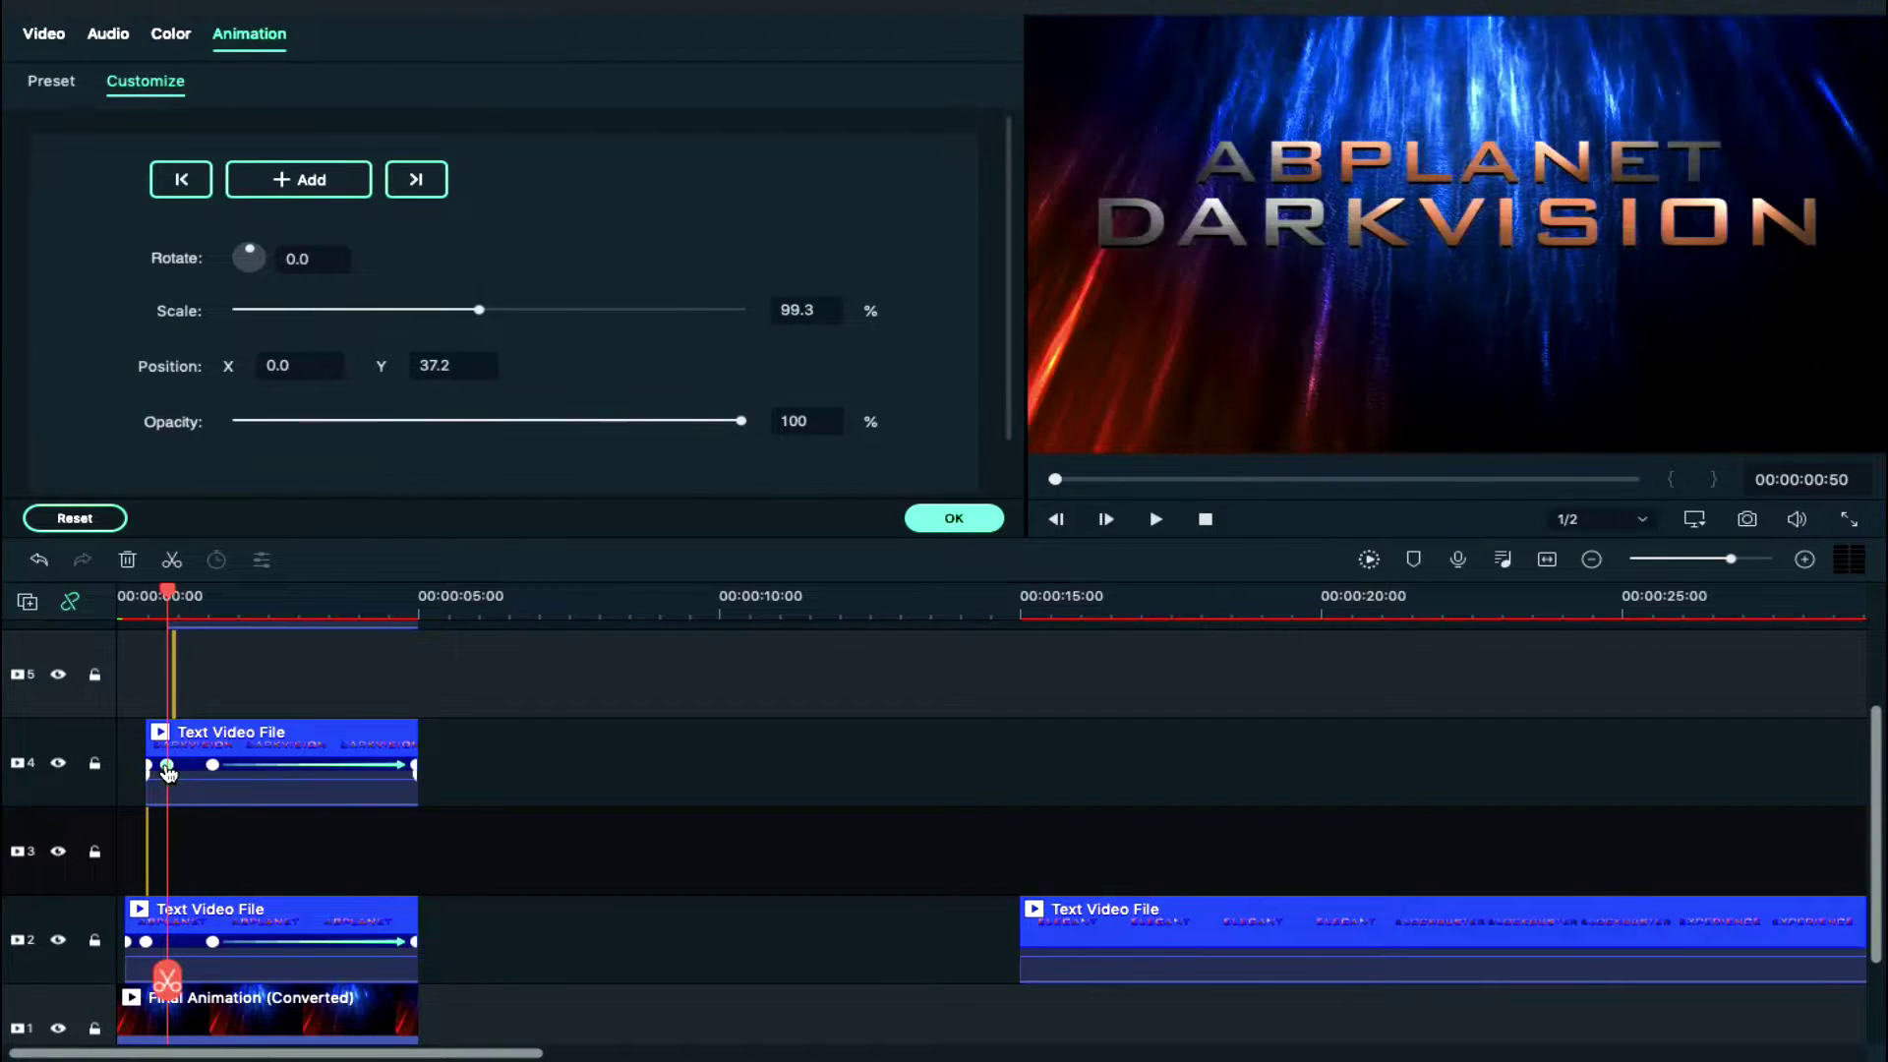
{"action": "double_click", "coordinate": [173, 677]}
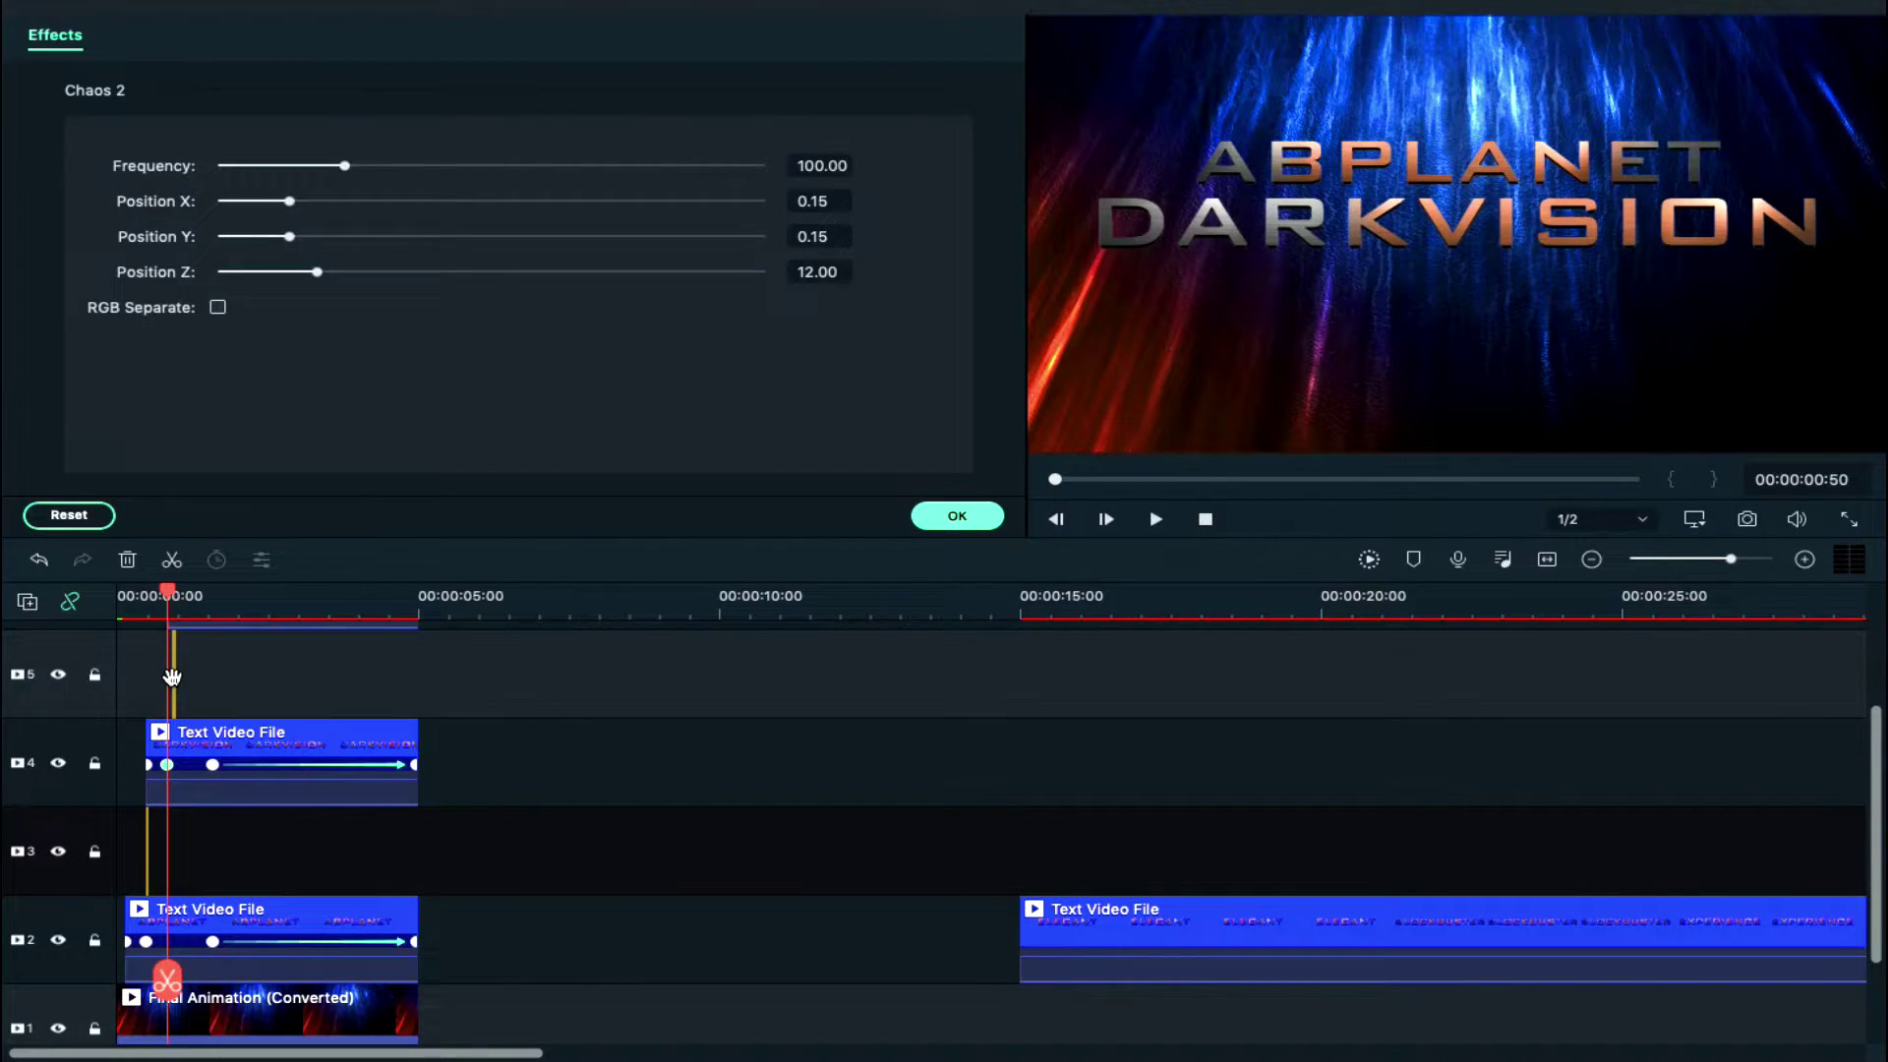
{"action": "left_click_drag", "start_coordinate": [172, 678], "coordinate": [167, 678]}
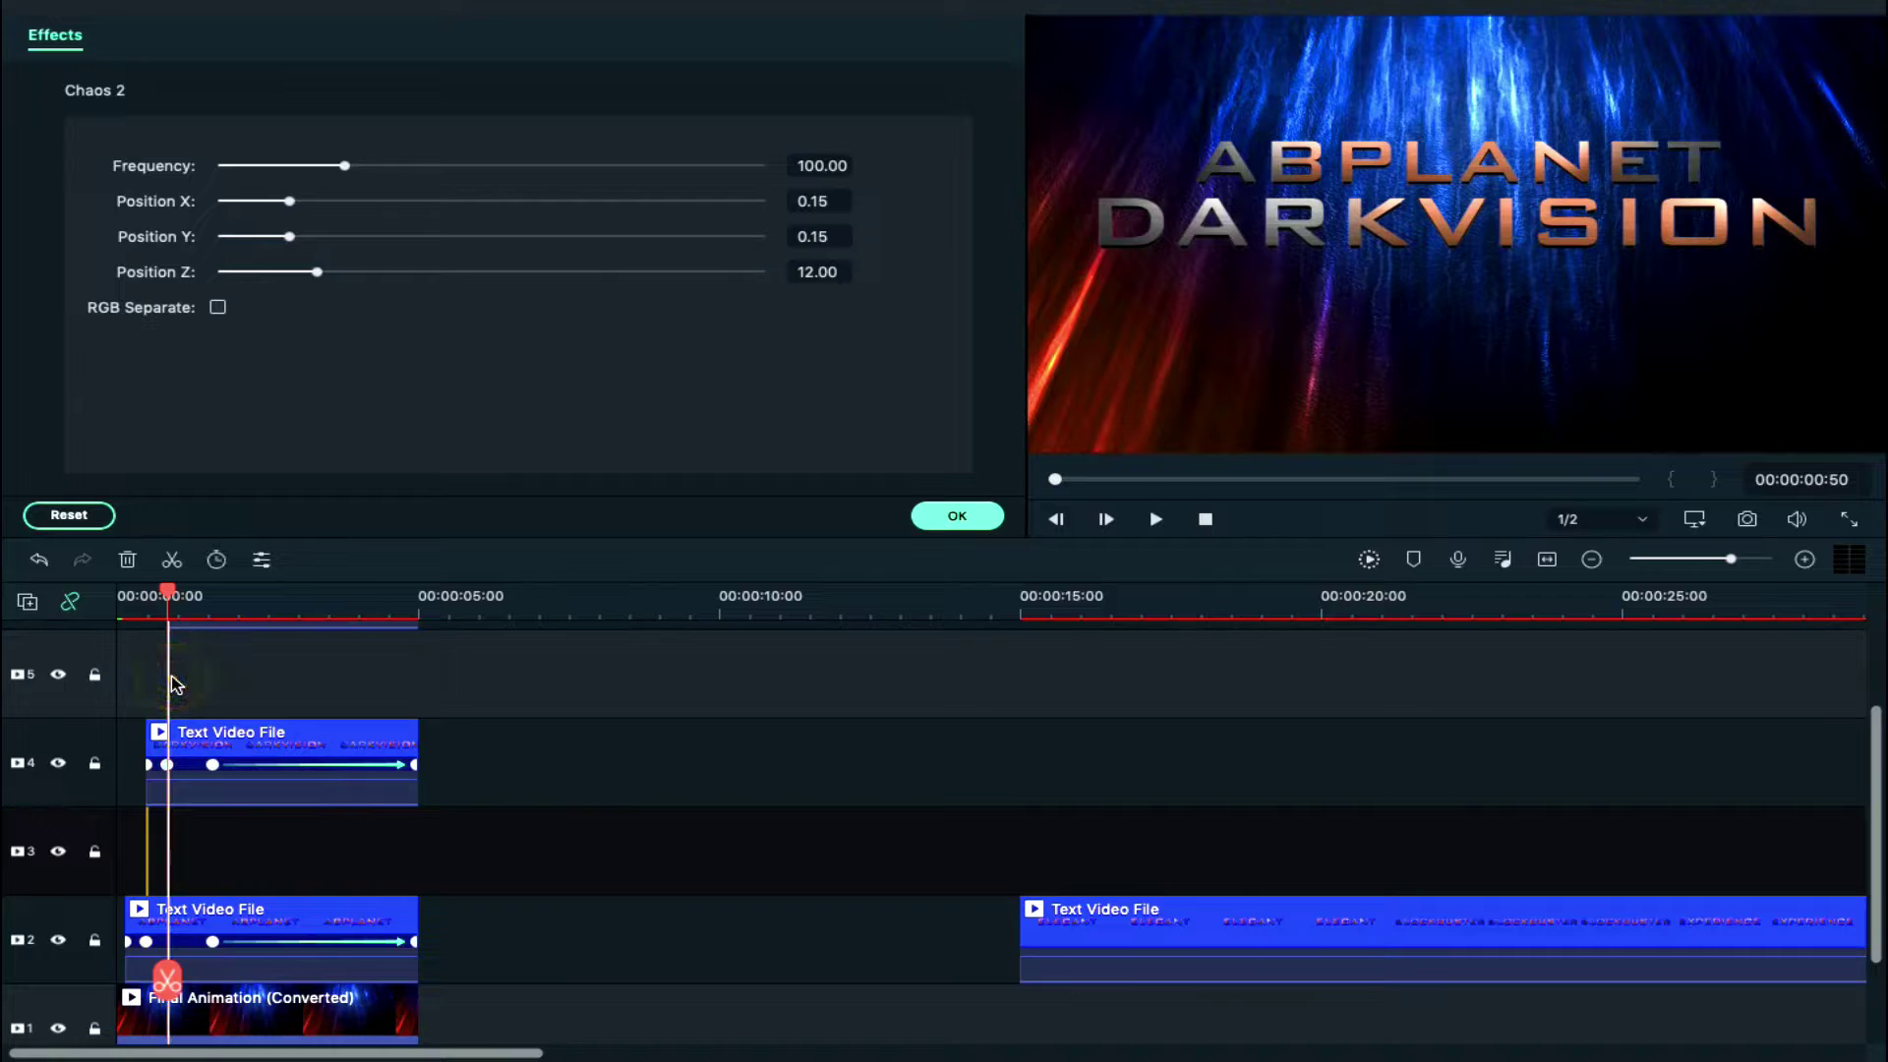
Place another short Chaos 2 effect with Frequency 80 on track 7 at the second PRESENTS keyframe and preview the shakes
{"action": "scroll", "coordinate": [234, 684], "scroll_direction": "up", "scroll_amount": 3}
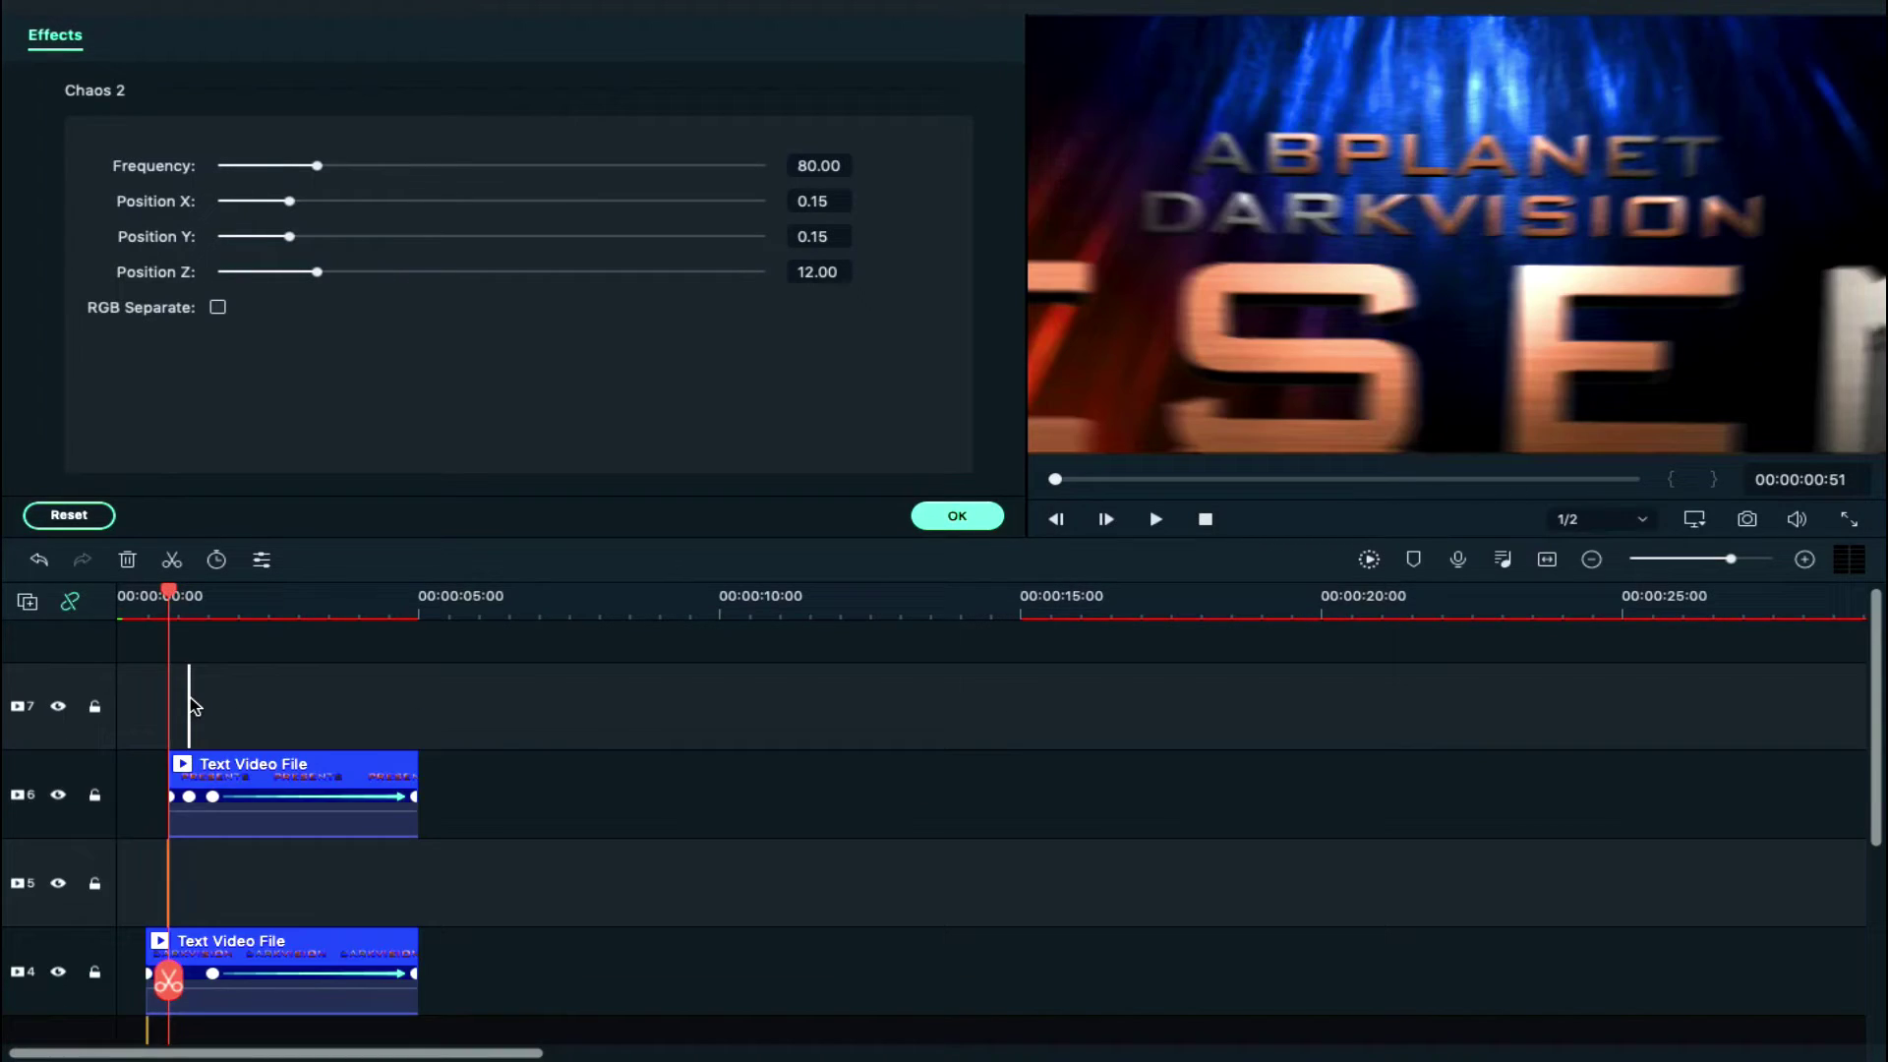
{"action": "left_click", "coordinate": [189, 704]}
{"action": "scroll", "coordinate": [285, 818], "scroll_direction": "down", "scroll_amount": 1}
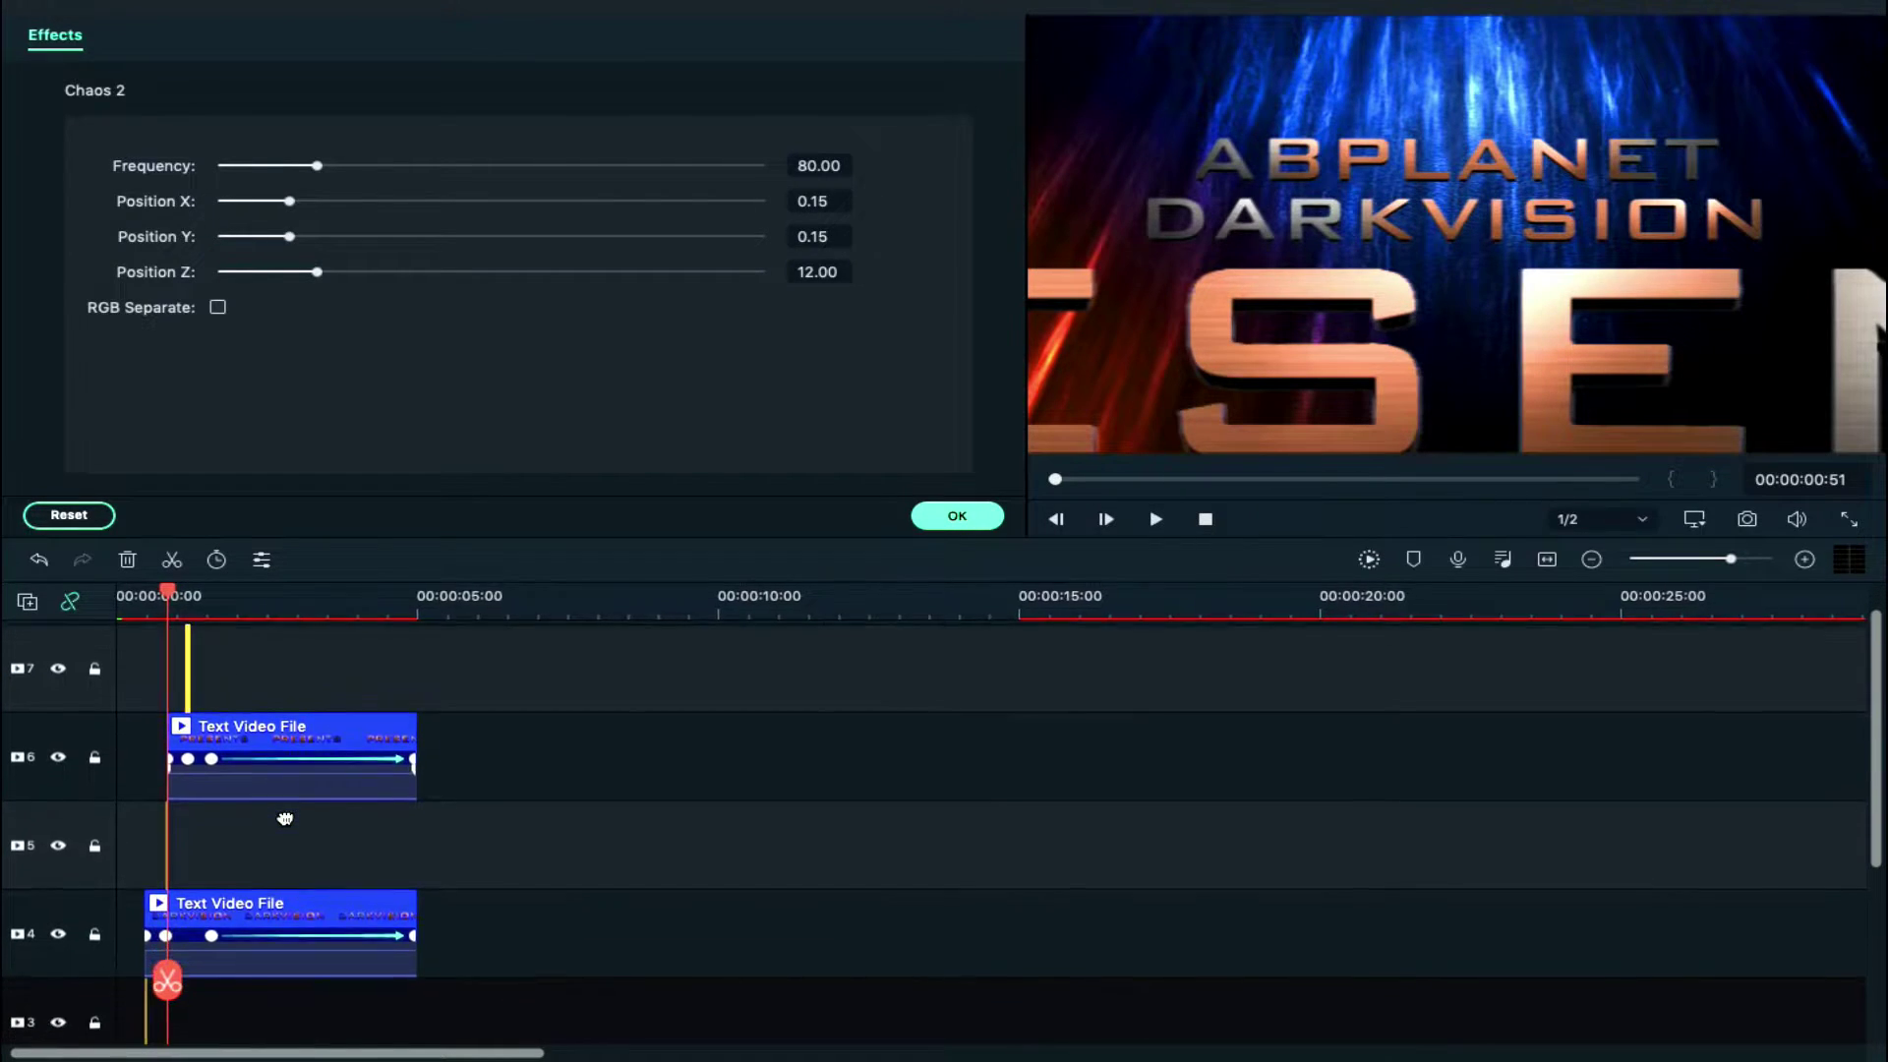
{"action": "left_click", "coordinate": [285, 818]}
{"action": "scroll", "coordinate": [285, 818], "scroll_direction": "down", "scroll_amount": 1}
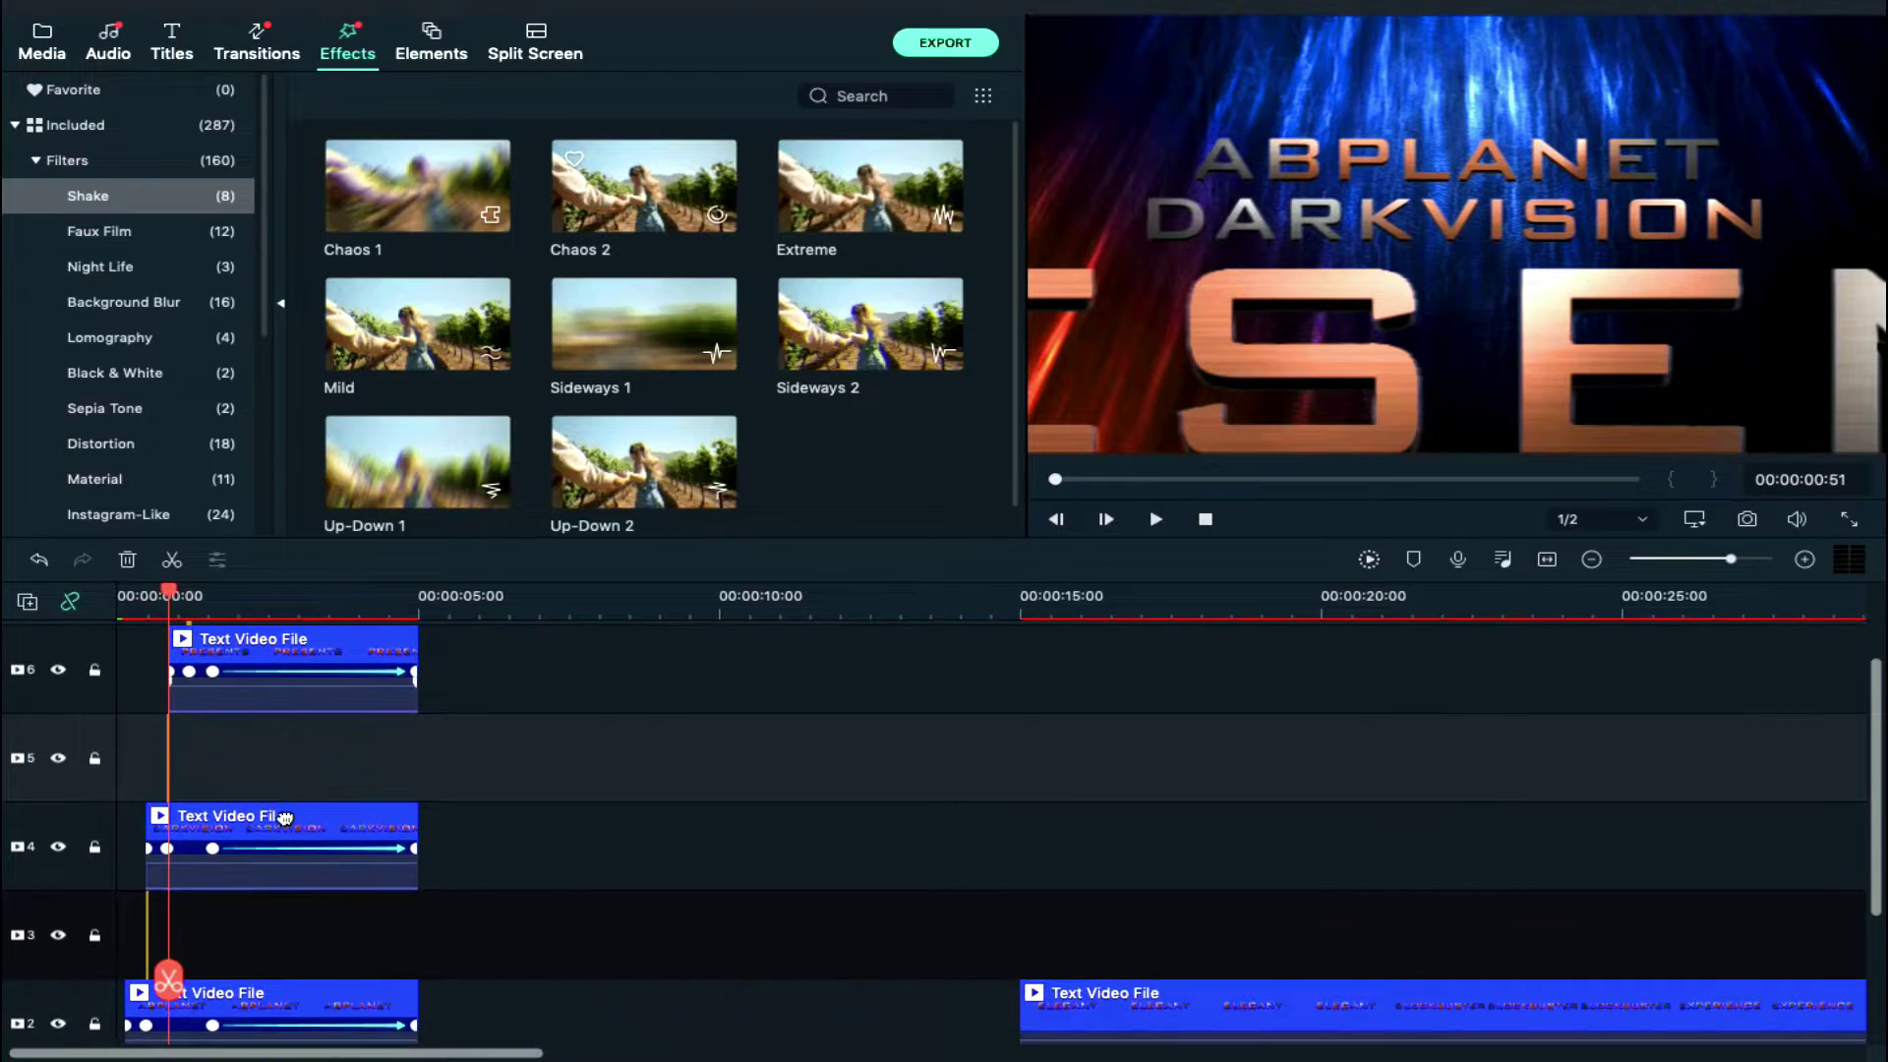
{"action": "scroll", "coordinate": [285, 818], "scroll_direction": "up", "scroll_amount": 2}
{"action": "left_click", "coordinate": [230, 676]}
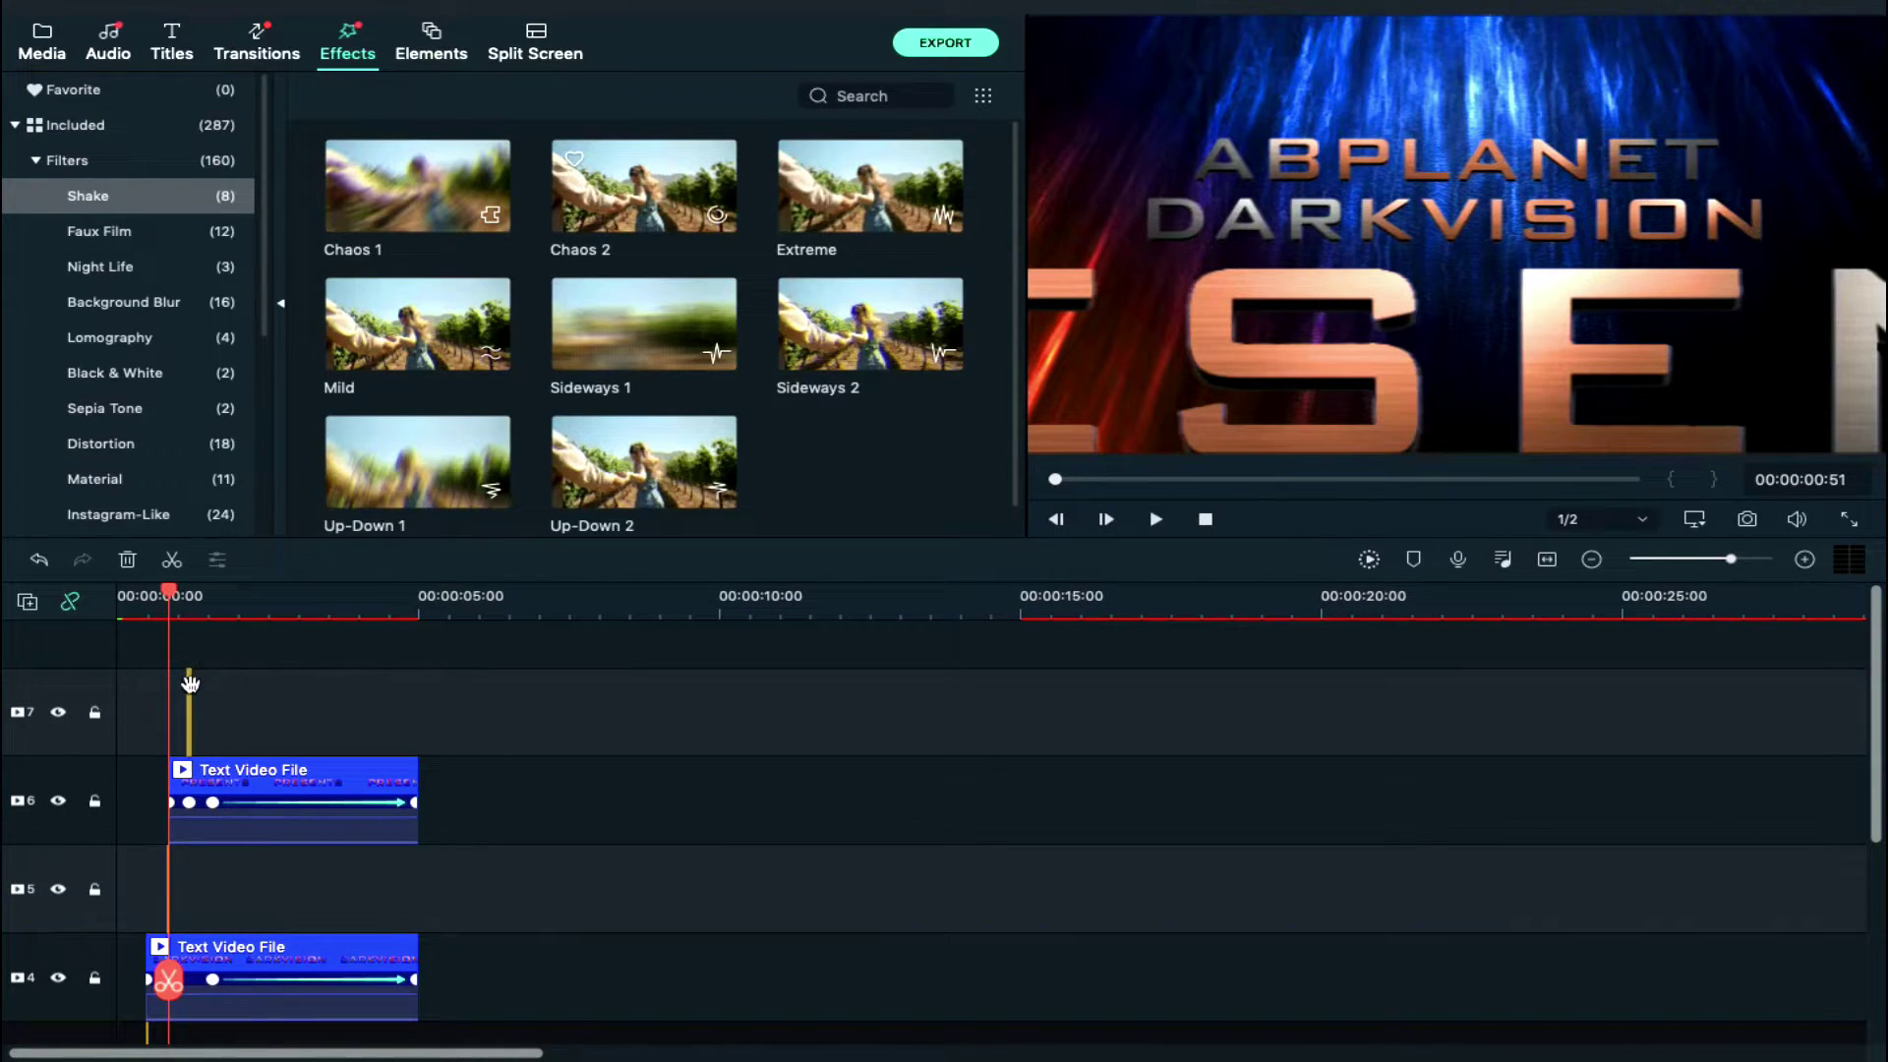
{"action": "left_click", "coordinate": [190, 684]}
{"action": "key", "text": "space"}
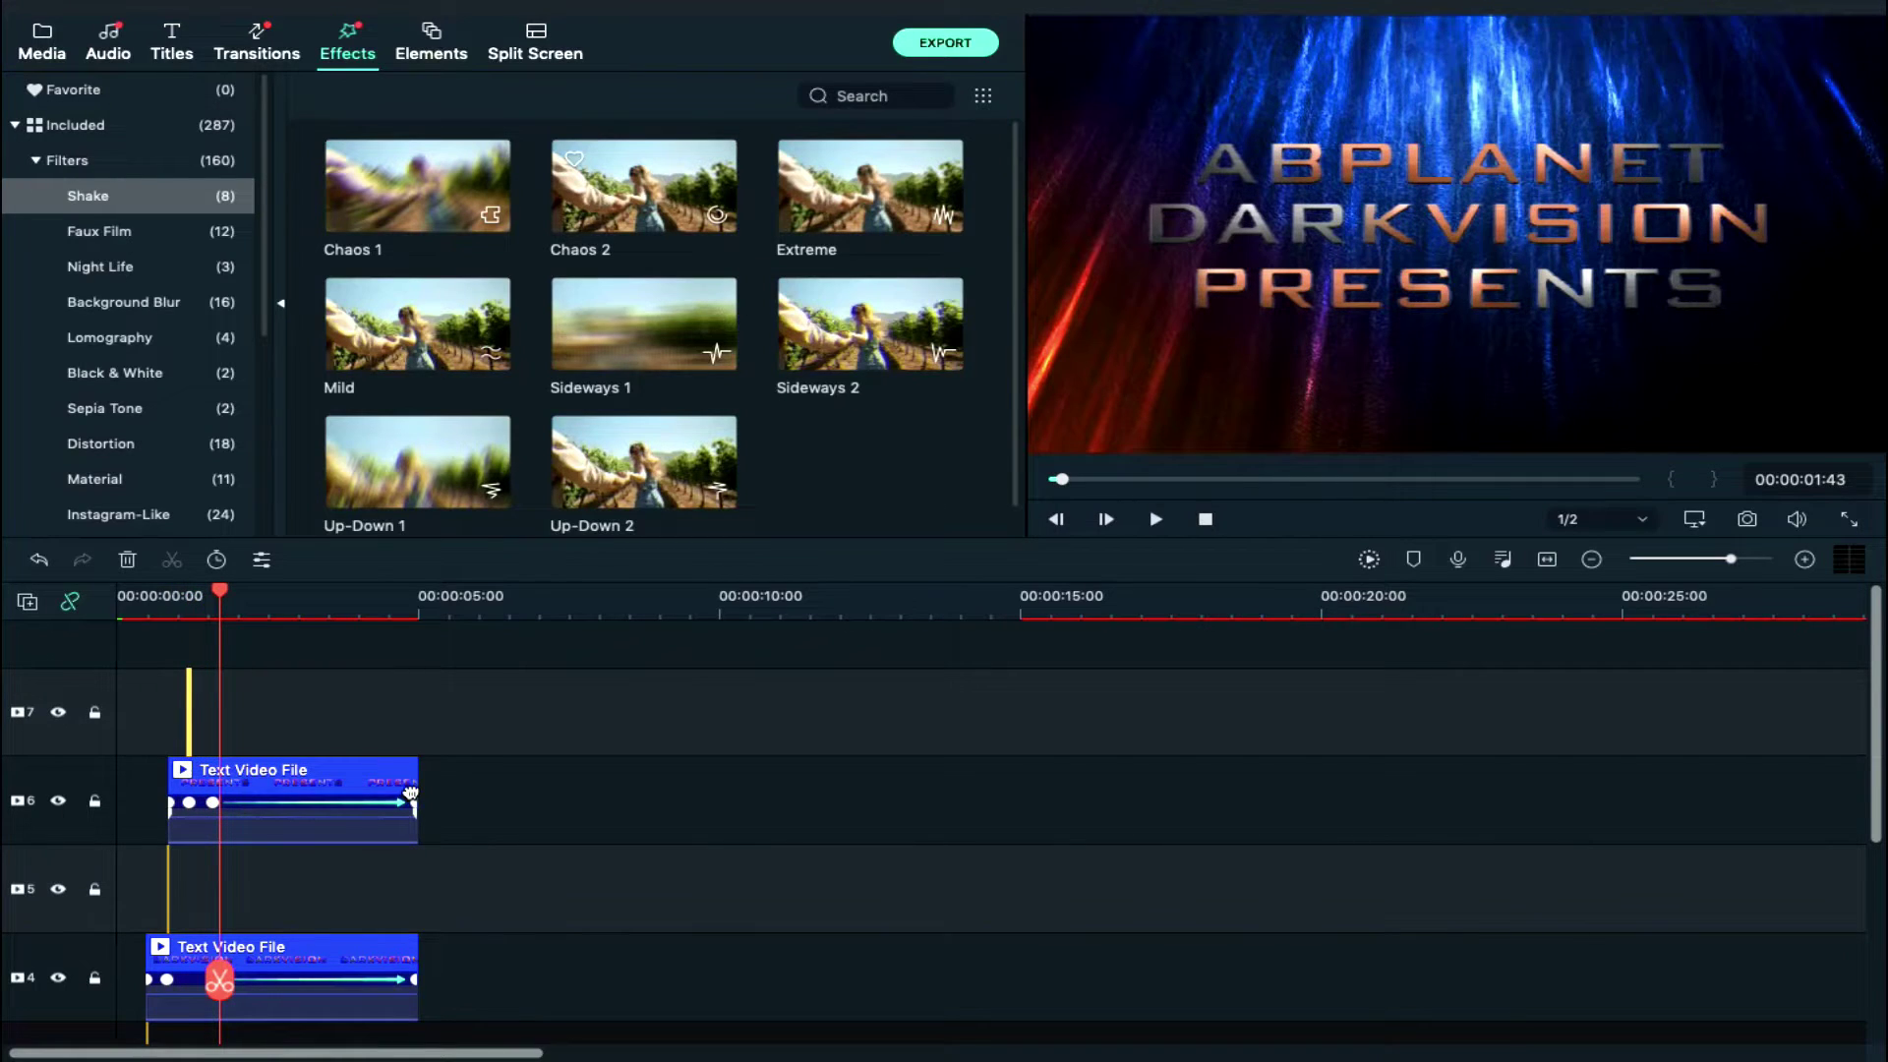
Duplicate the Final Animation background clip on track 1 so the copy starts at 00:00:05:00
{"action": "scroll", "coordinate": [411, 792], "scroll_direction": "down", "scroll_amount": 4}
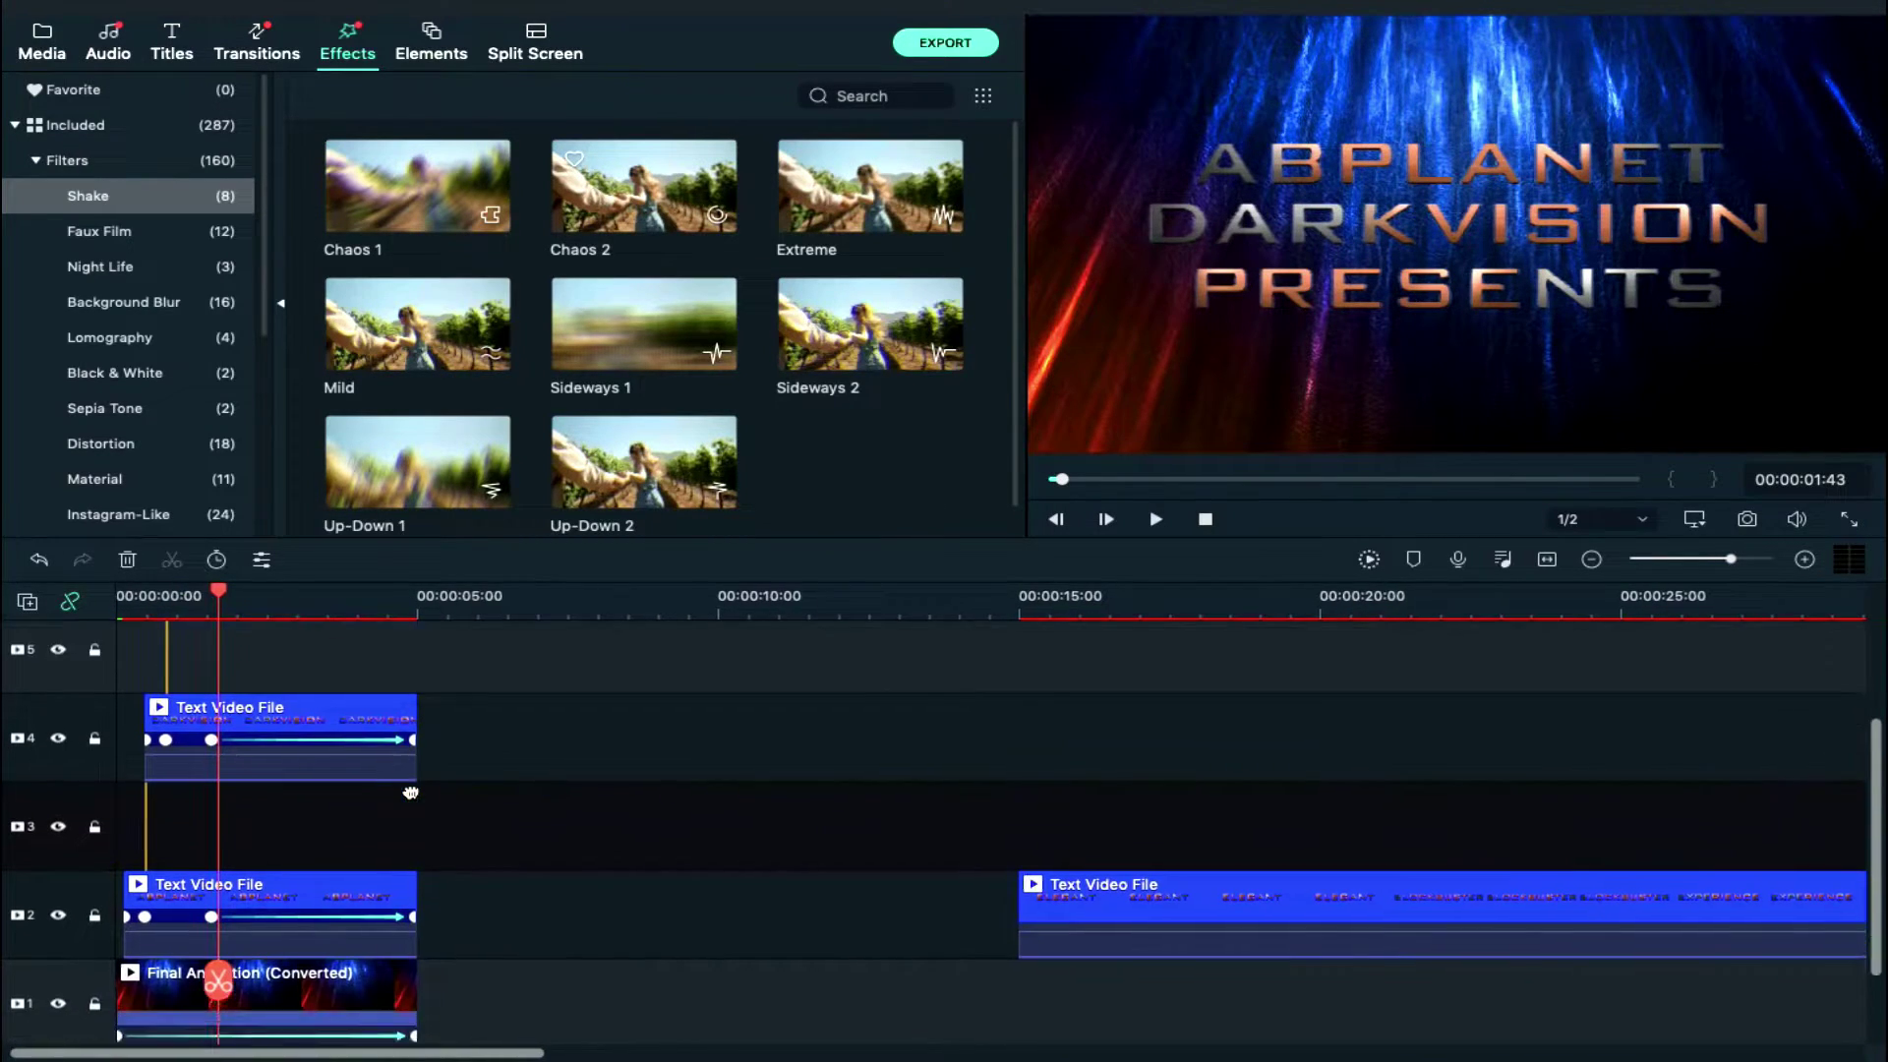
{"action": "scroll", "coordinate": [411, 793], "scroll_direction": "down", "scroll_amount": 1}
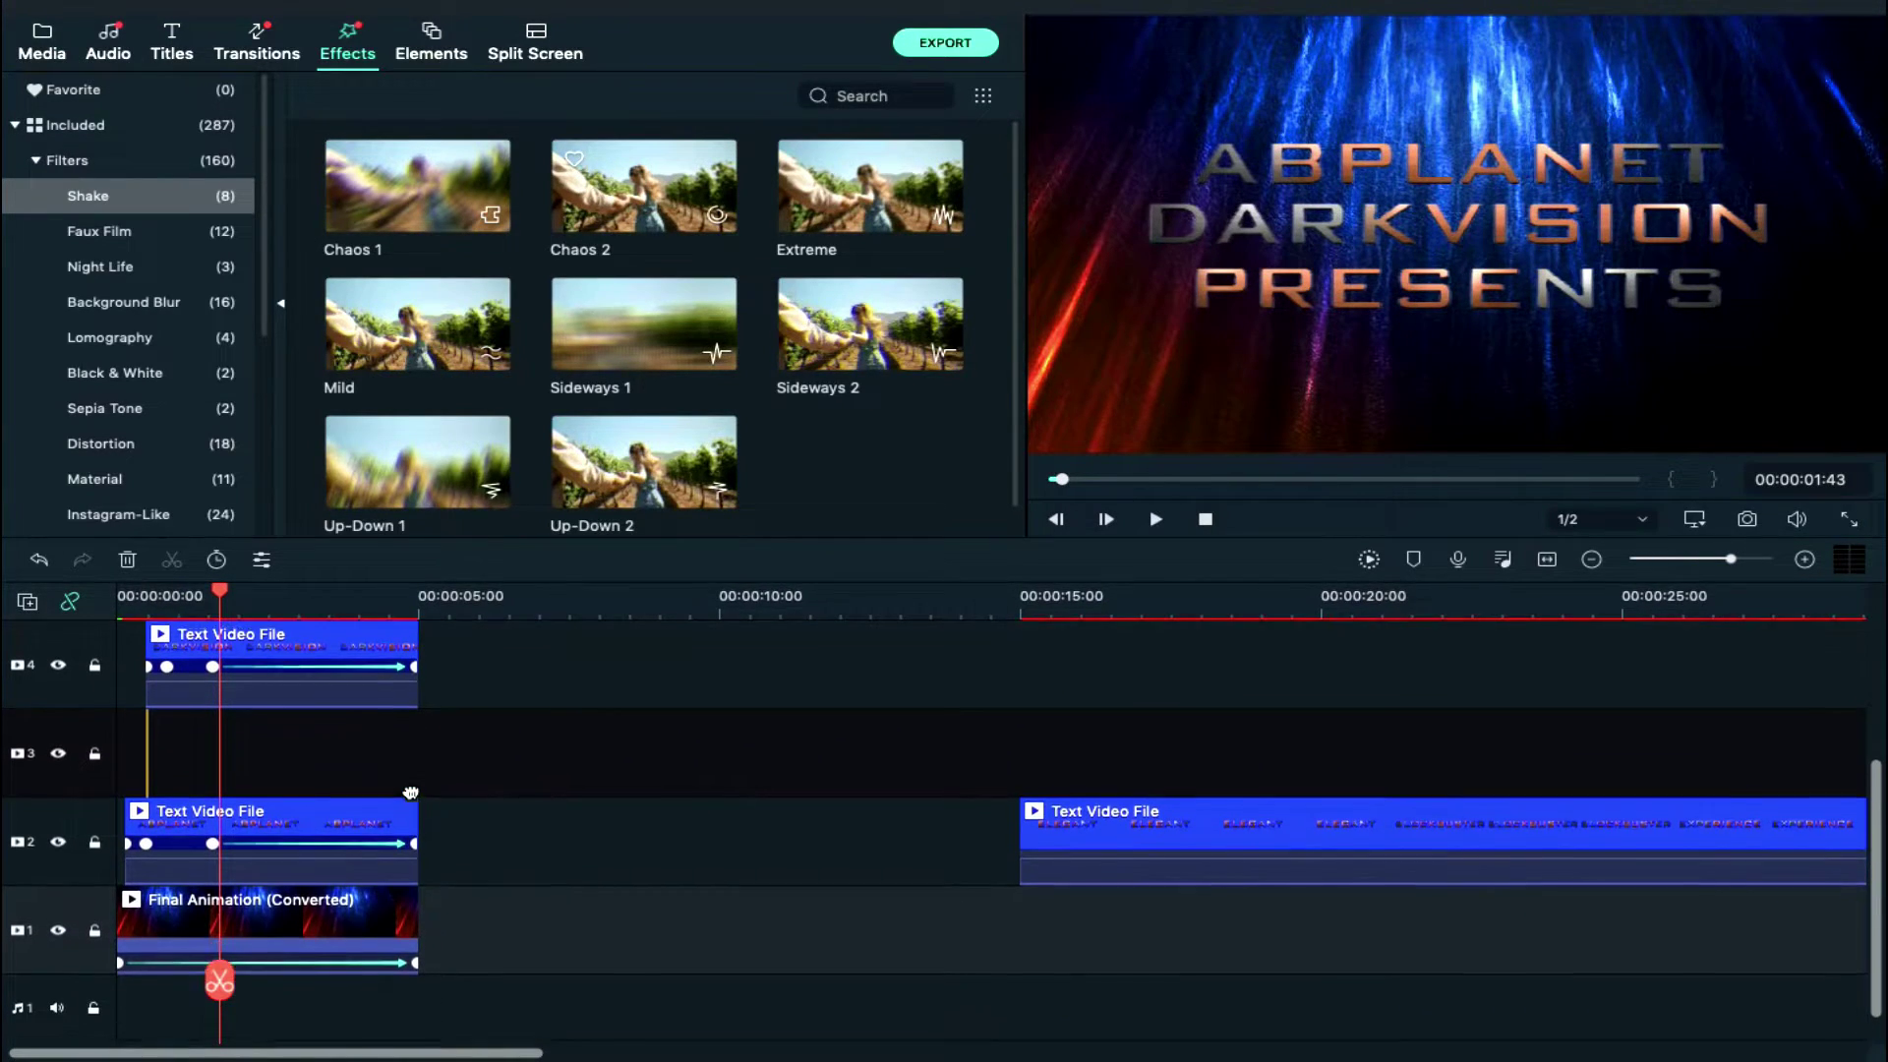
{"action": "left_click", "coordinate": [323, 917]}
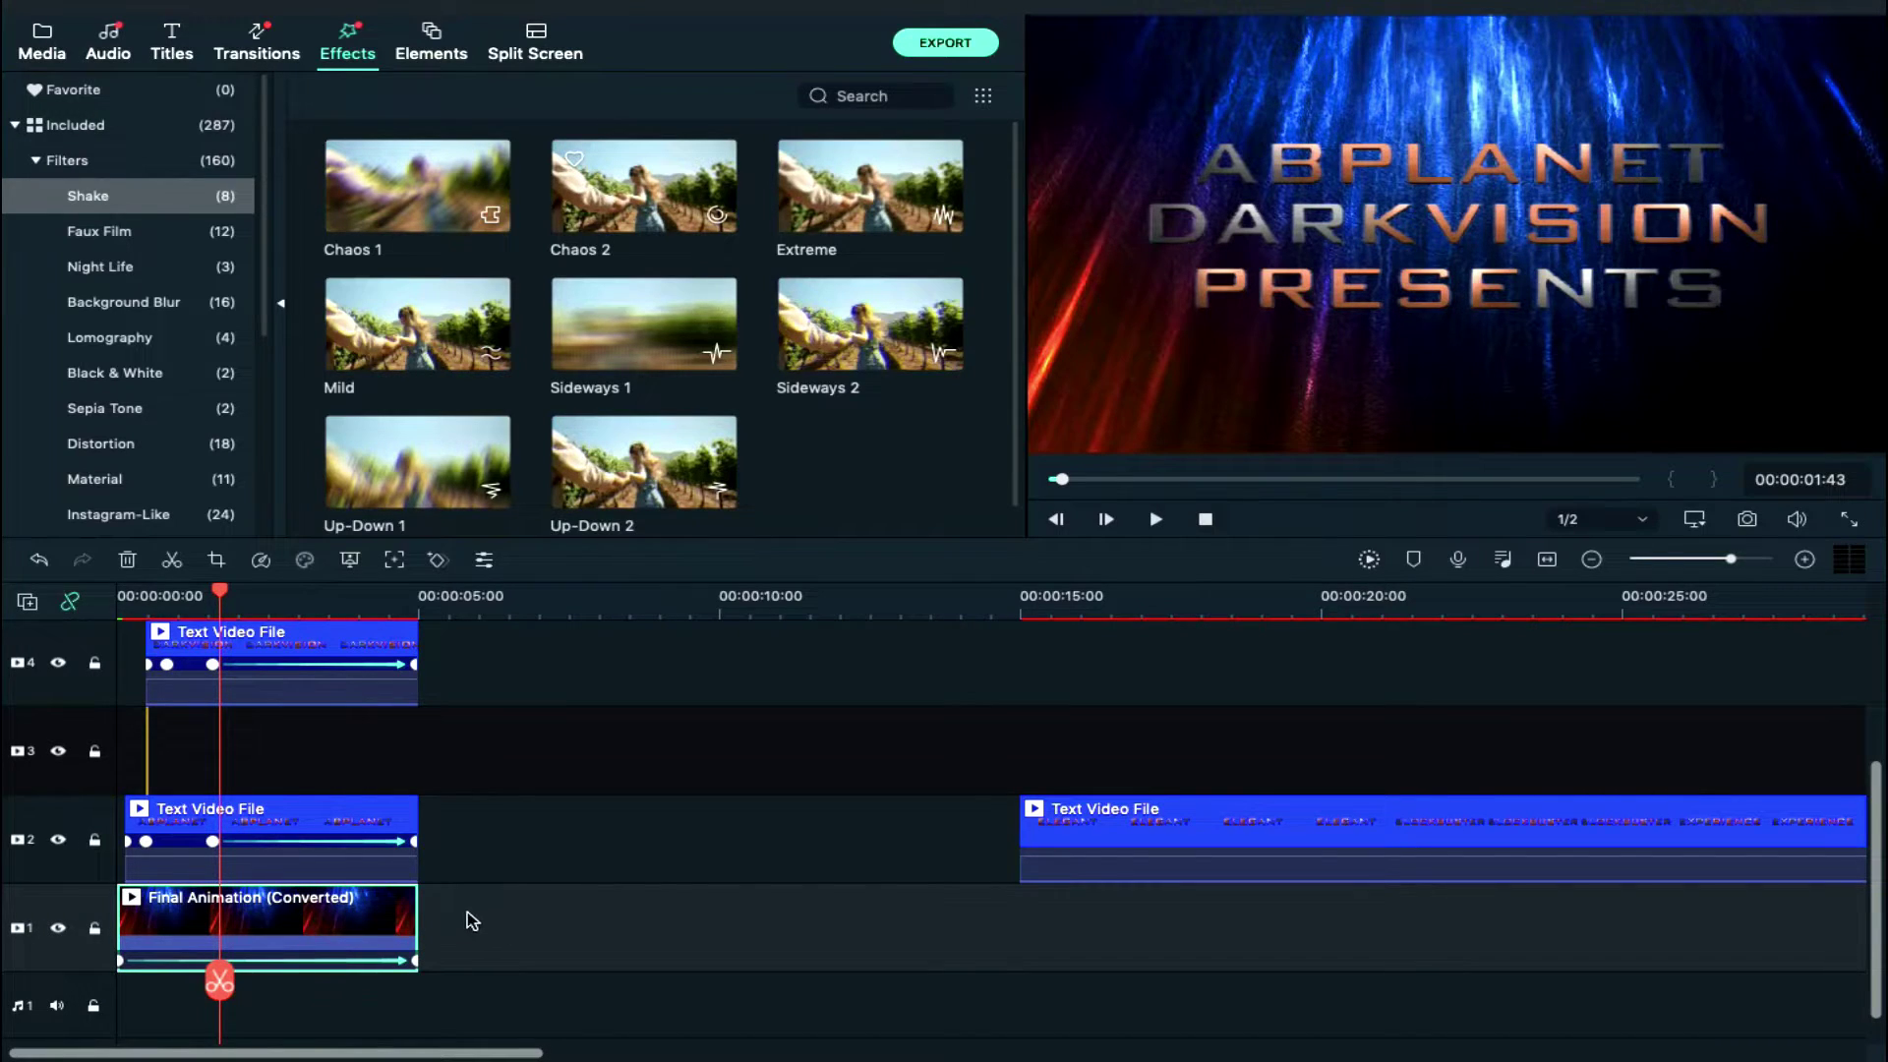
{"action": "left_click", "coordinate": [420, 609]}
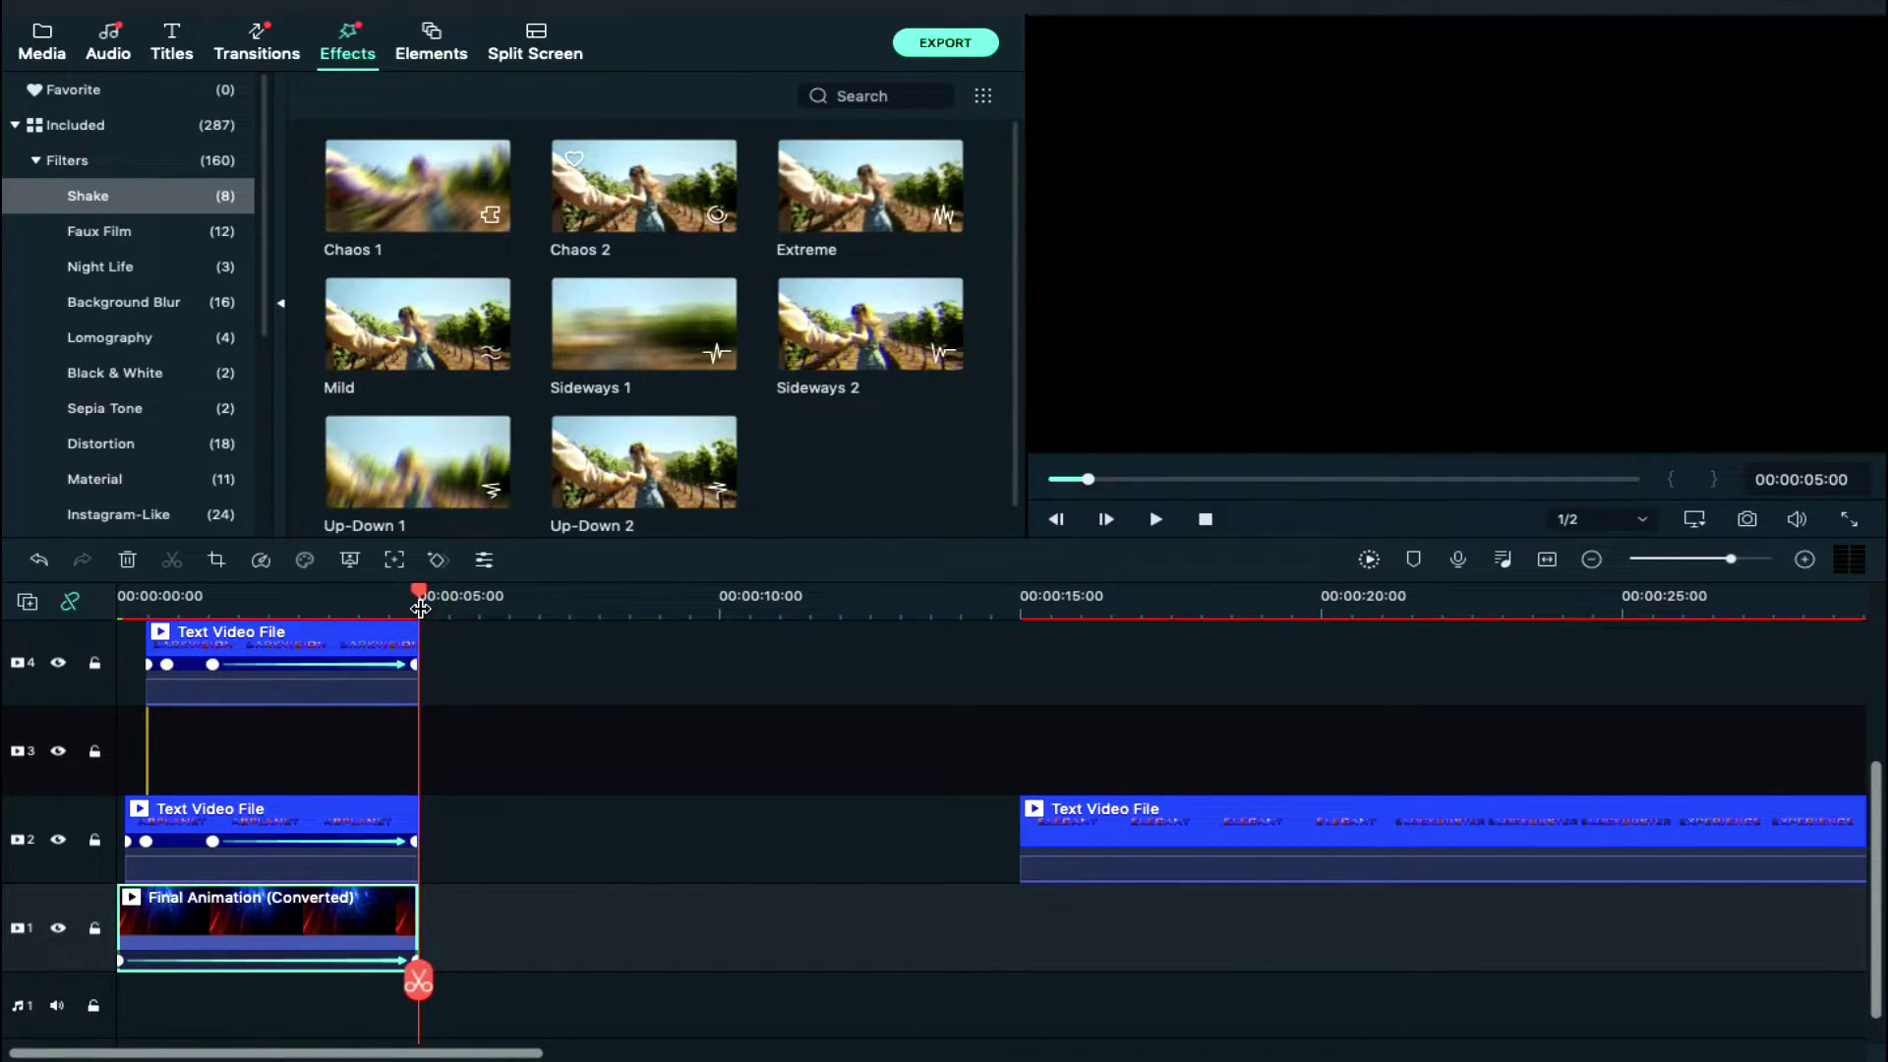
{"action": "key", "text": "ctrl+v"}
Split the remaining title clip on track 2 at 00:00:20:00, 00:00:25:00 and 00:00:30:00 to separate the individual titles
{"action": "left_click", "coordinate": [1320, 600]}
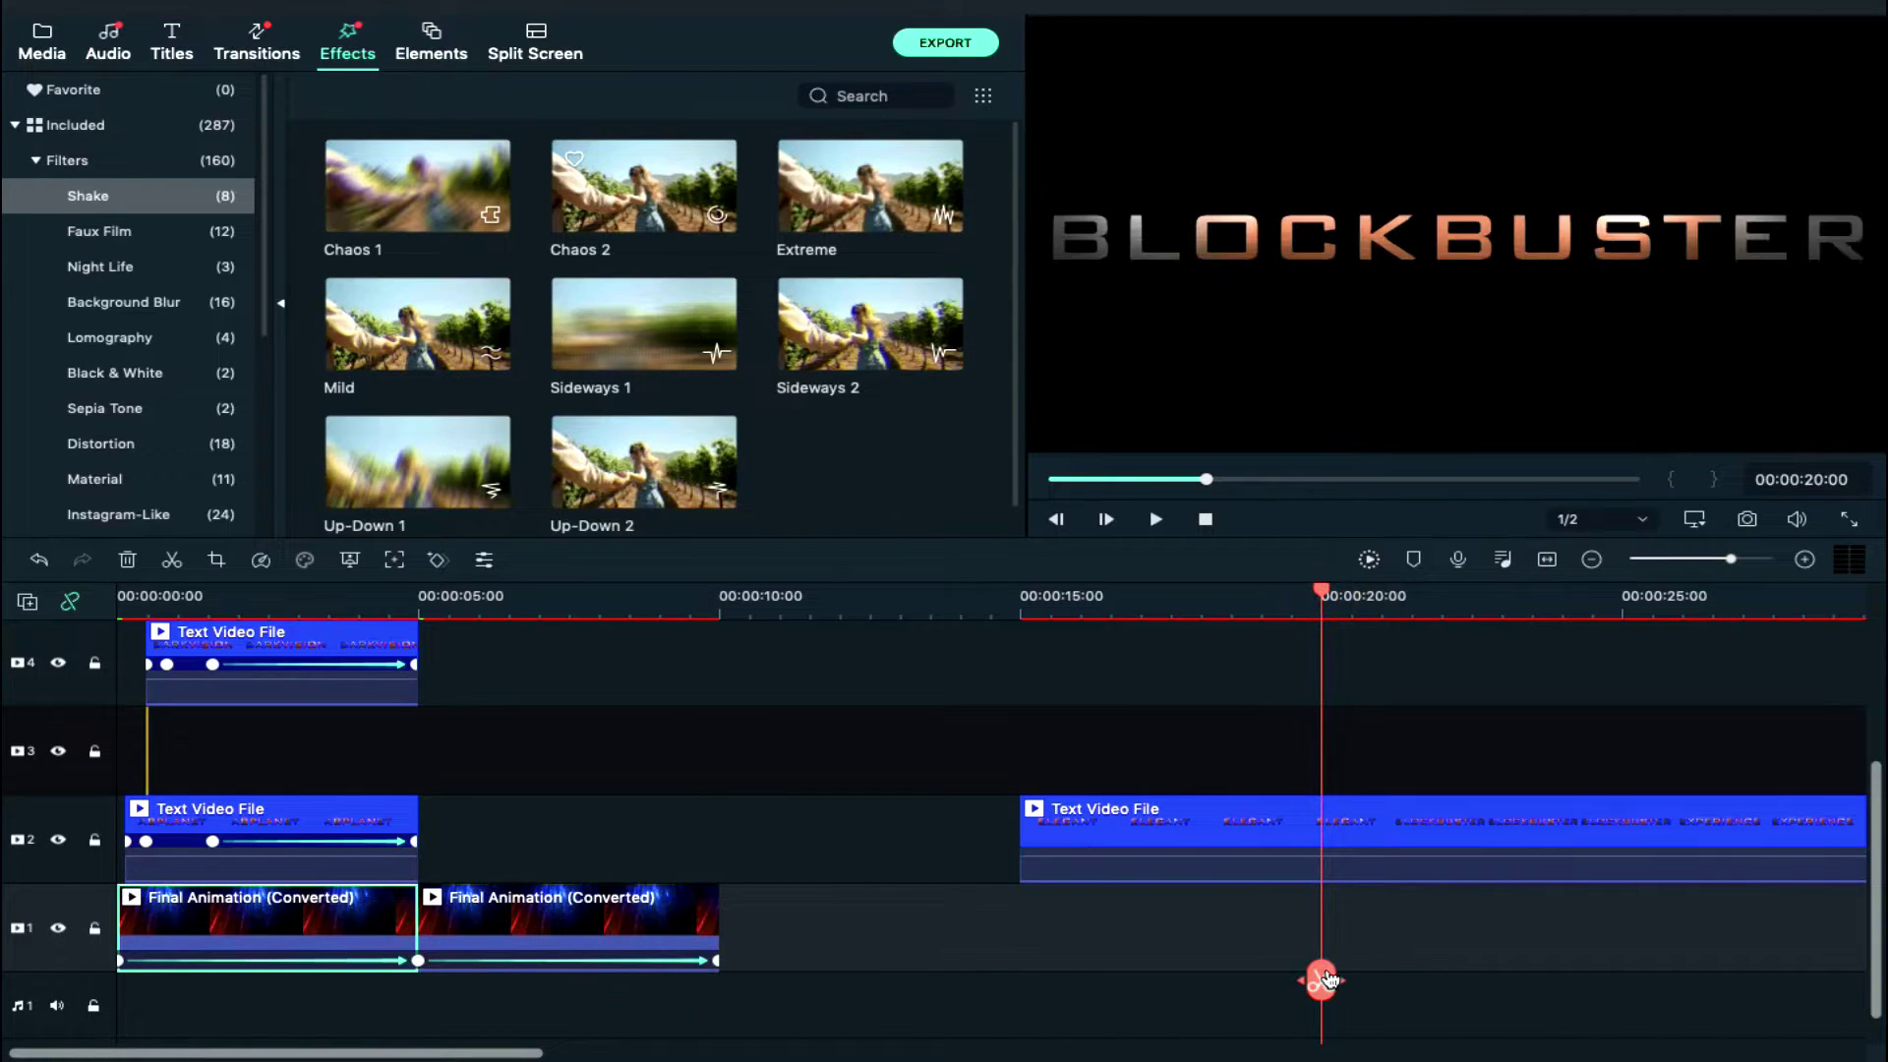
{"action": "left_click", "coordinate": [1322, 978]}
{"action": "left_click", "coordinate": [1621, 600]}
{"action": "left_click", "coordinate": [1622, 978]}
{"action": "scroll", "coordinate": [1689, 814], "scroll_direction": "right", "scroll_amount": 3}
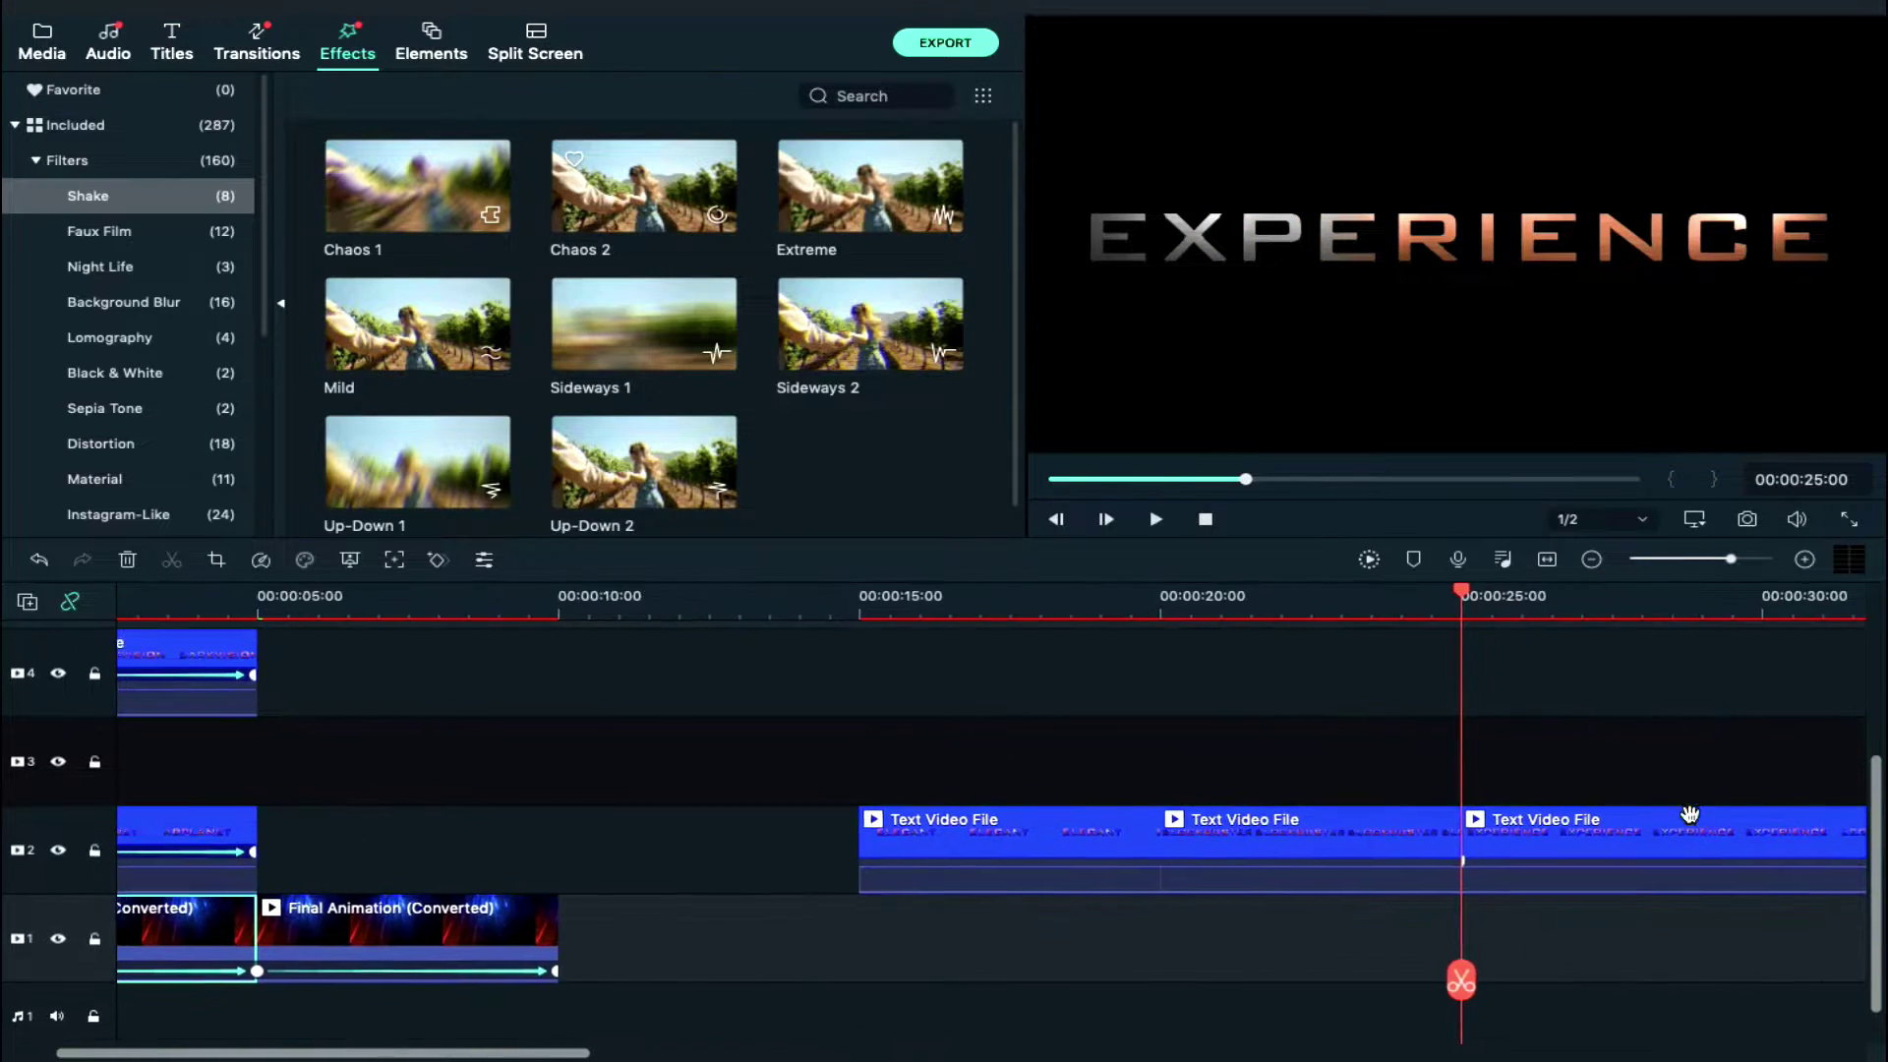
{"action": "left_click", "coordinate": [1761, 600]}
{"action": "scroll", "coordinate": [1370, 934], "scroll_direction": "left", "scroll_amount": 3}
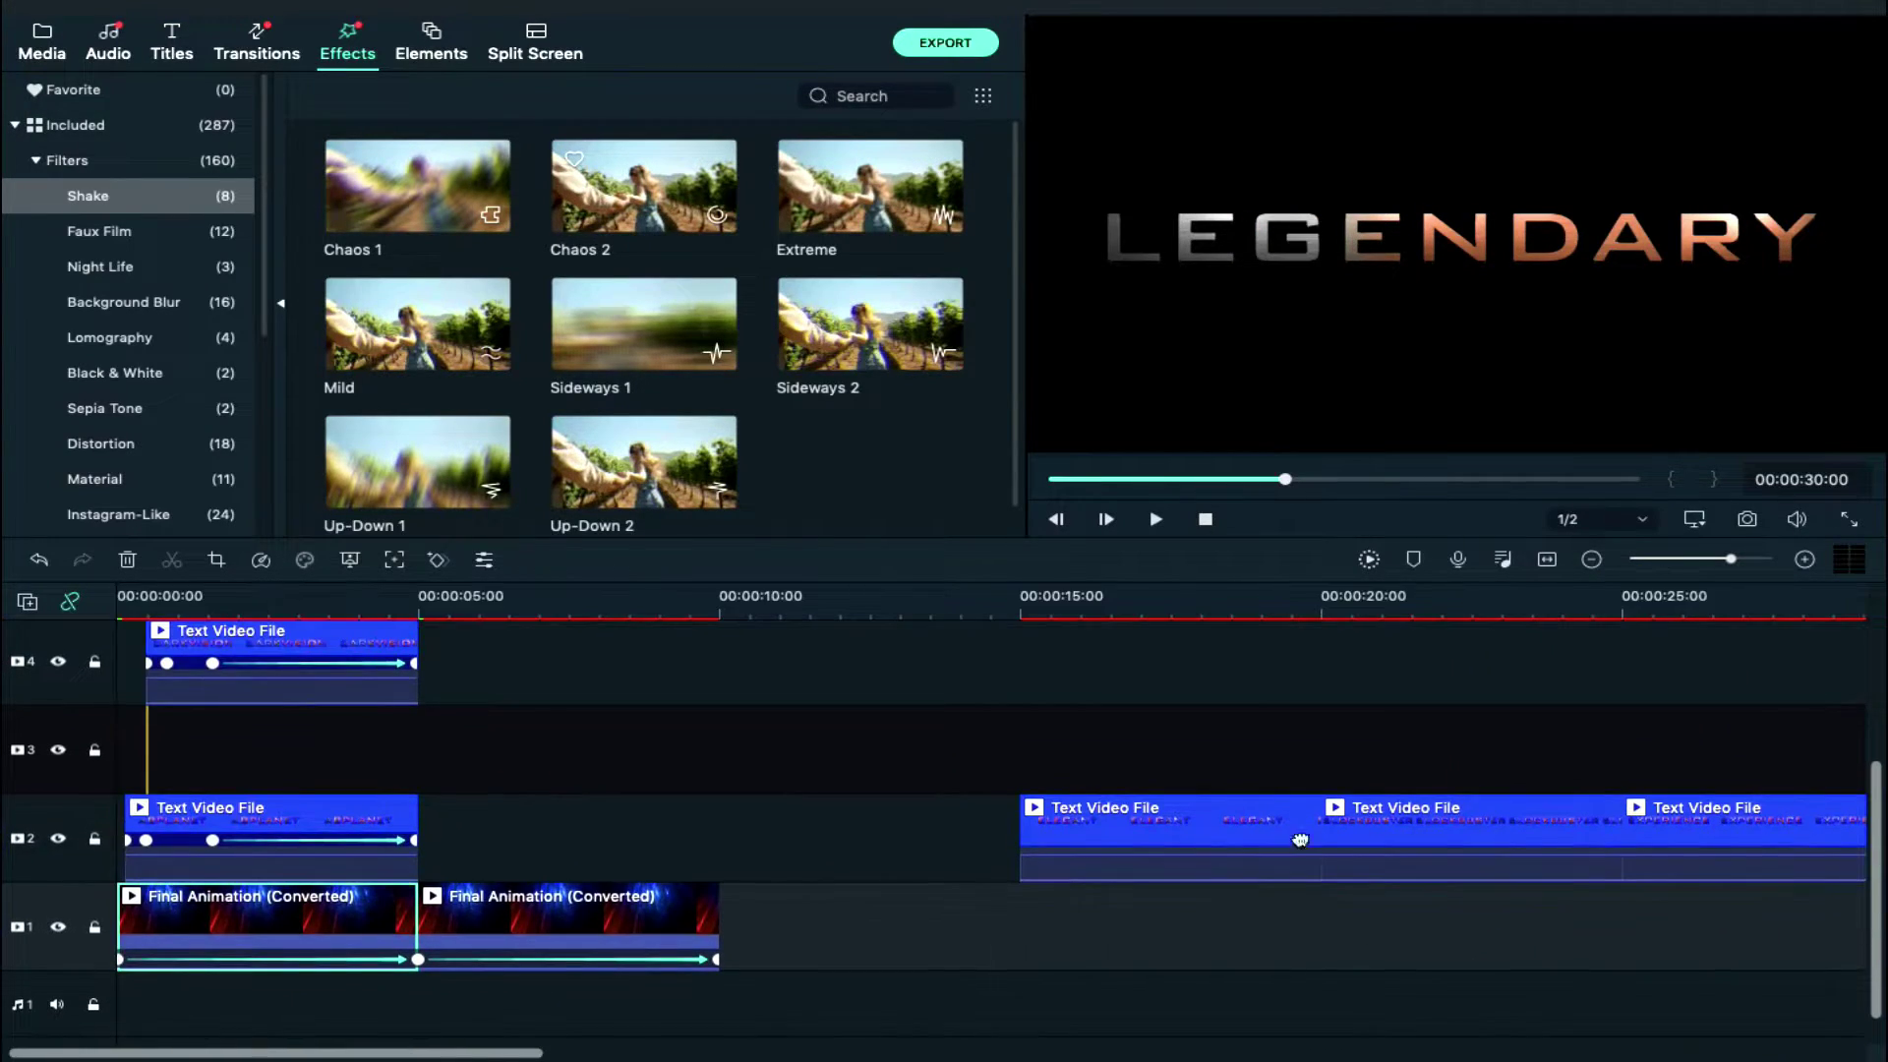
Move the ELEGANT clip to 00:00:05:00 on track 2 and stack the BLOCKBUSTER and EXPERIENCE clips on higher tracks over the second background
{"action": "left_click_drag", "start_coordinate": [1200, 812], "coordinate": [610, 819]}
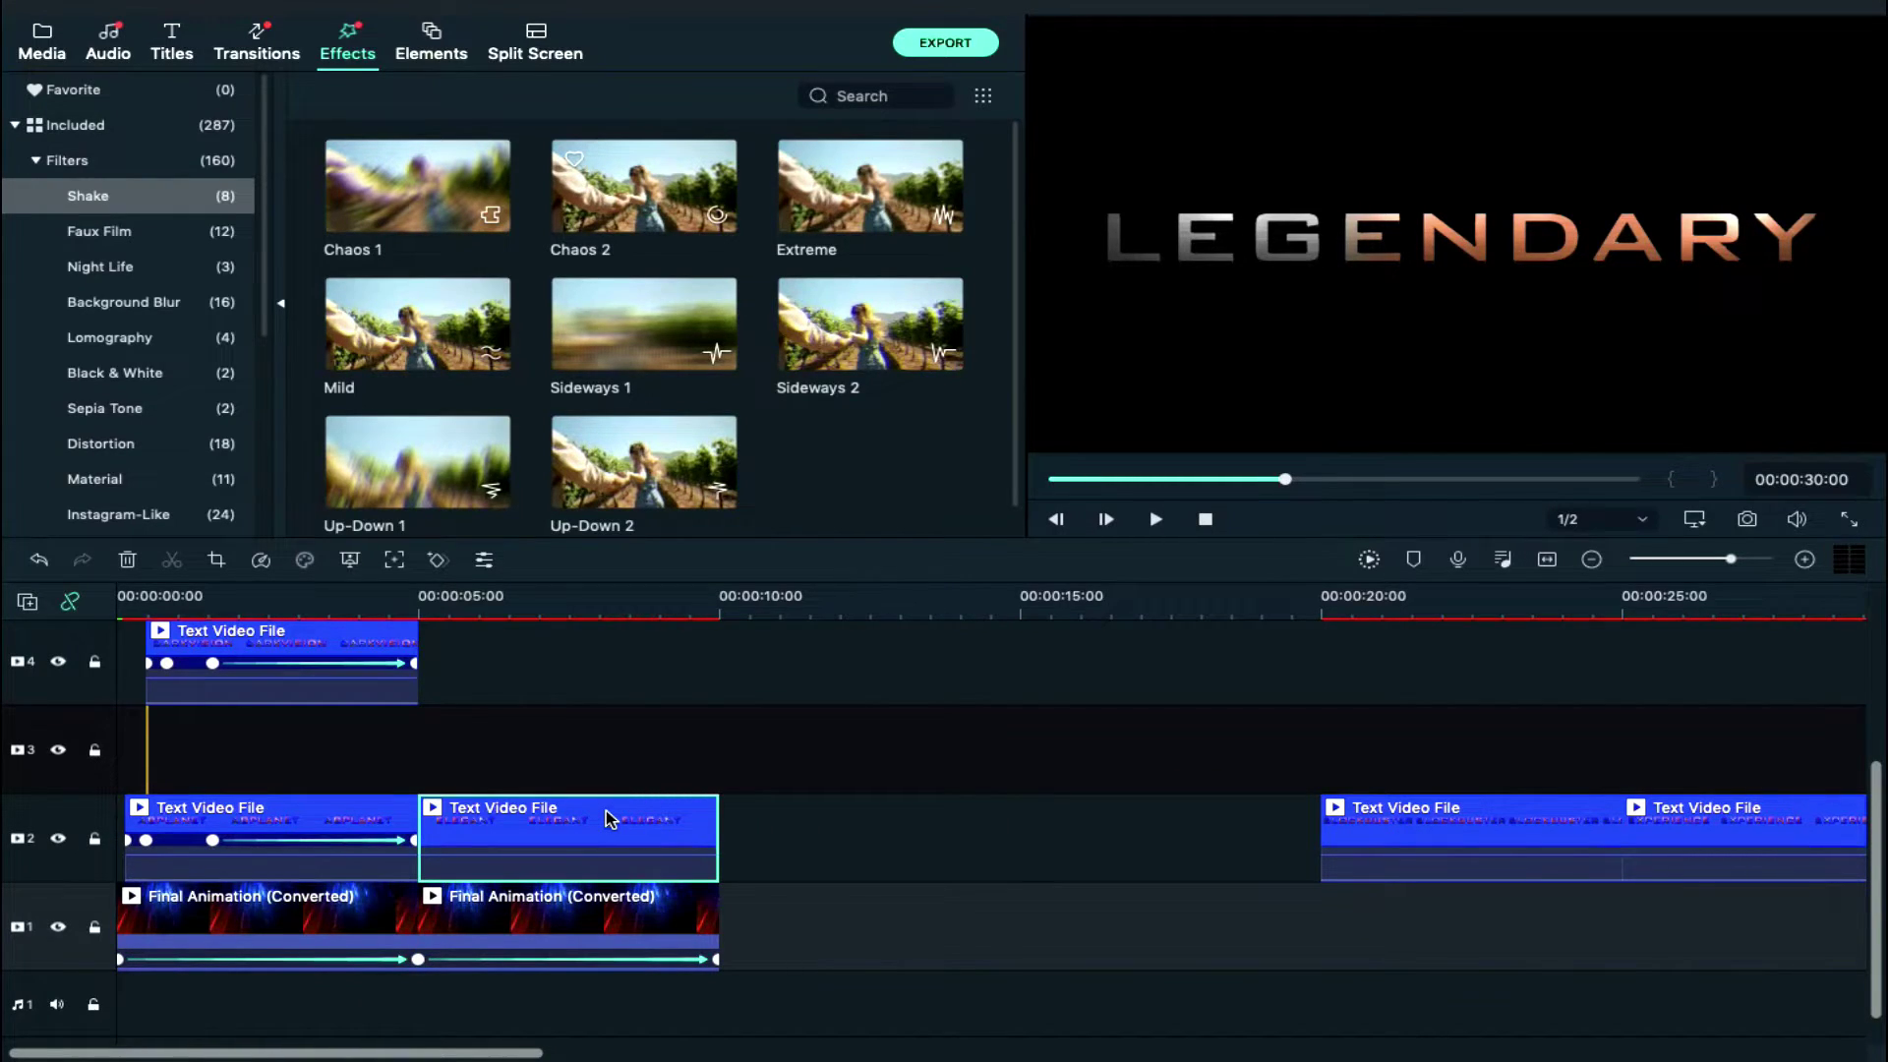
{"action": "double_click", "coordinate": [498, 814]}
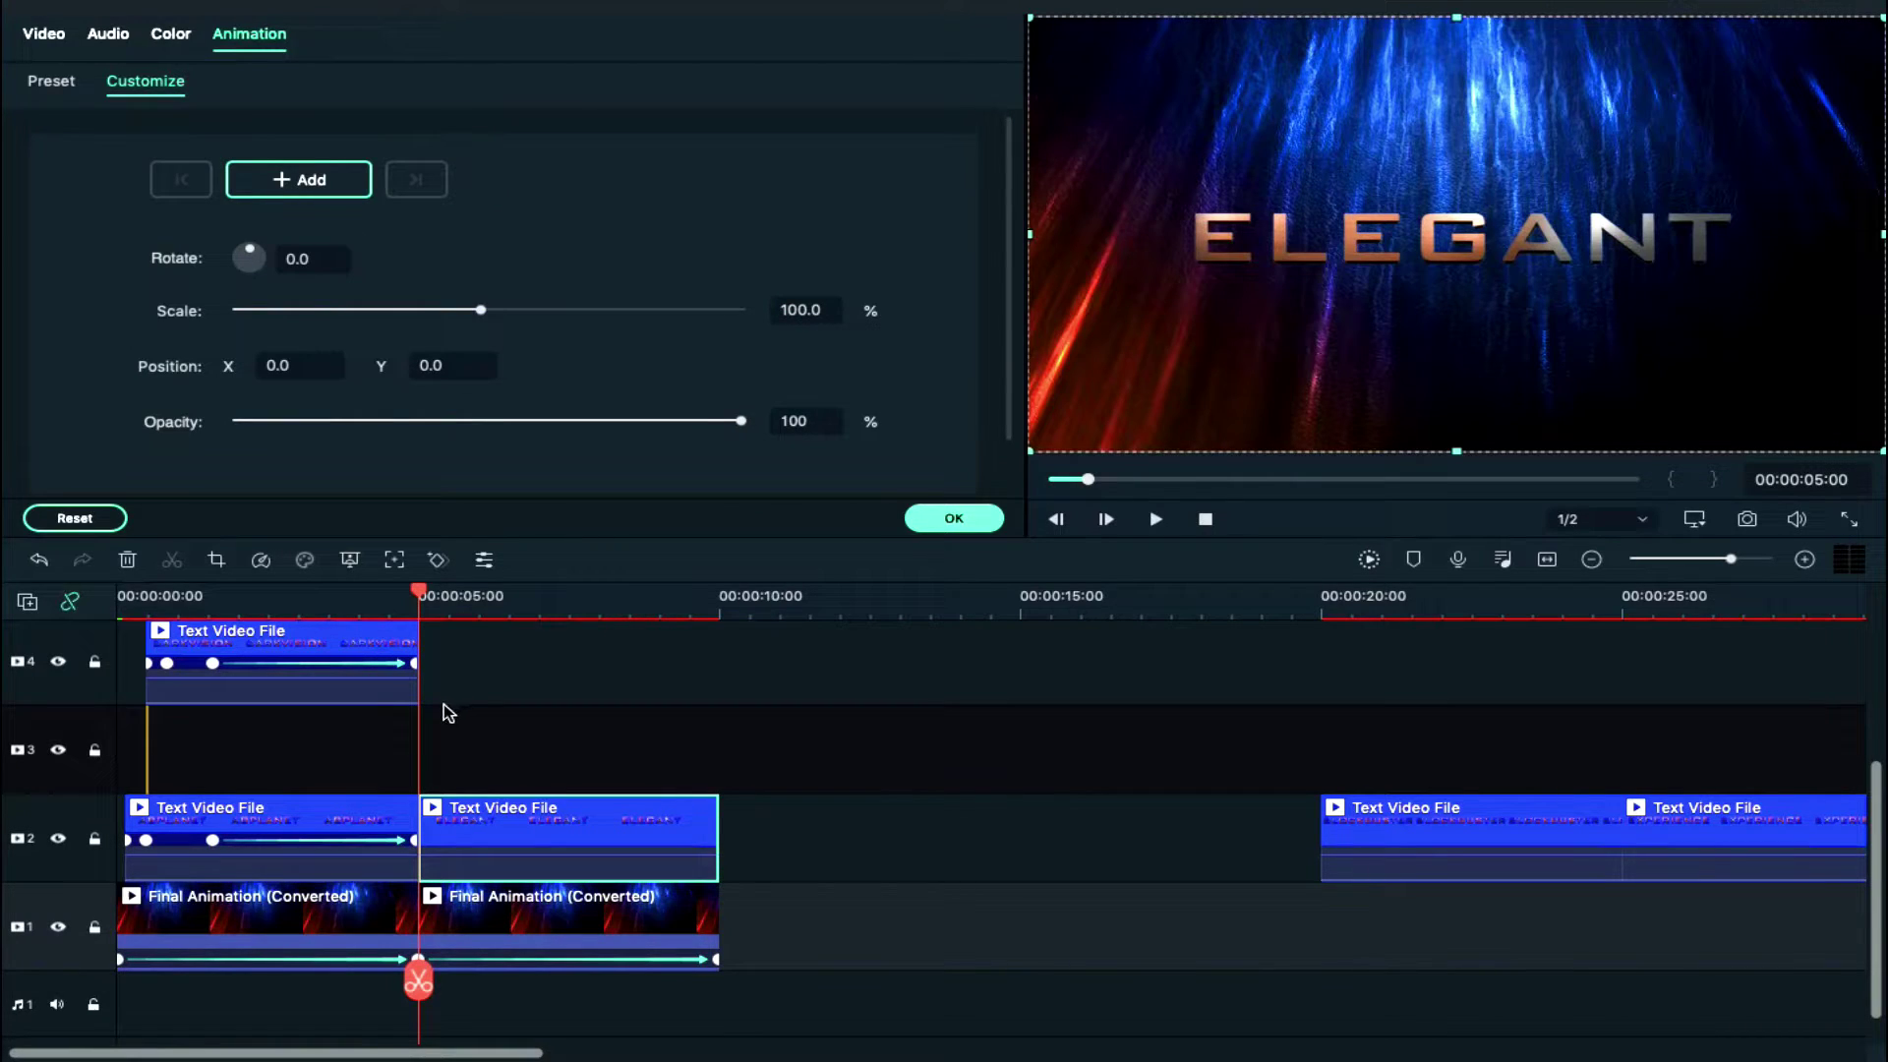
{"action": "left_click_drag", "start_coordinate": [1481, 826], "coordinate": [585, 664]}
{"action": "scroll", "coordinate": [1170, 796], "scroll_direction": "up", "scroll_amount": 2}
{"action": "scroll", "coordinate": [1175, 800], "scroll_direction": "up", "scroll_amount": 1}
{"action": "left_click_drag", "start_coordinate": [1681, 1028], "coordinate": [485, 702]}
{"action": "left_click_drag", "start_coordinate": [485, 702], "coordinate": [485, 702]}
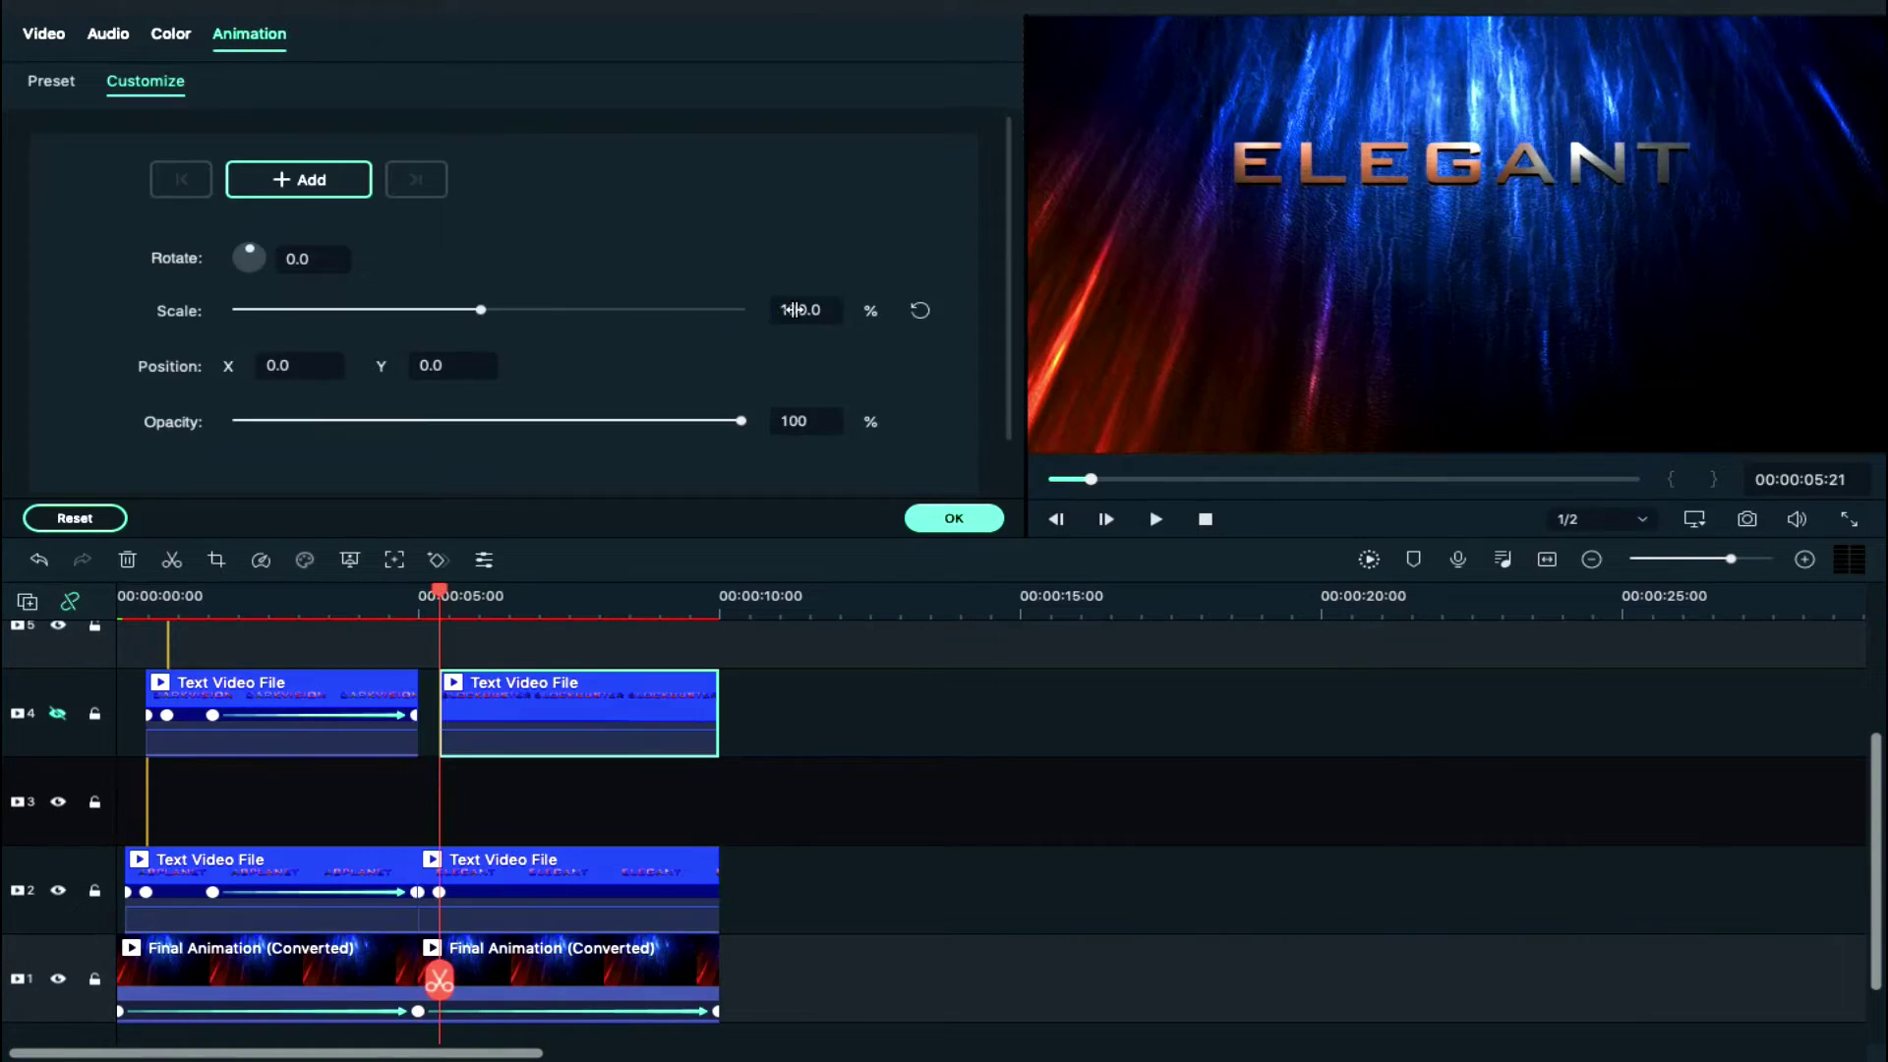
Open the animation scale of the BLOCKBUSTER clip on track 4 for editing at 00:00:05:21
{"action": "double_click", "coordinate": [798, 309]}
{"action": "double_click", "coordinate": [590, 665]}
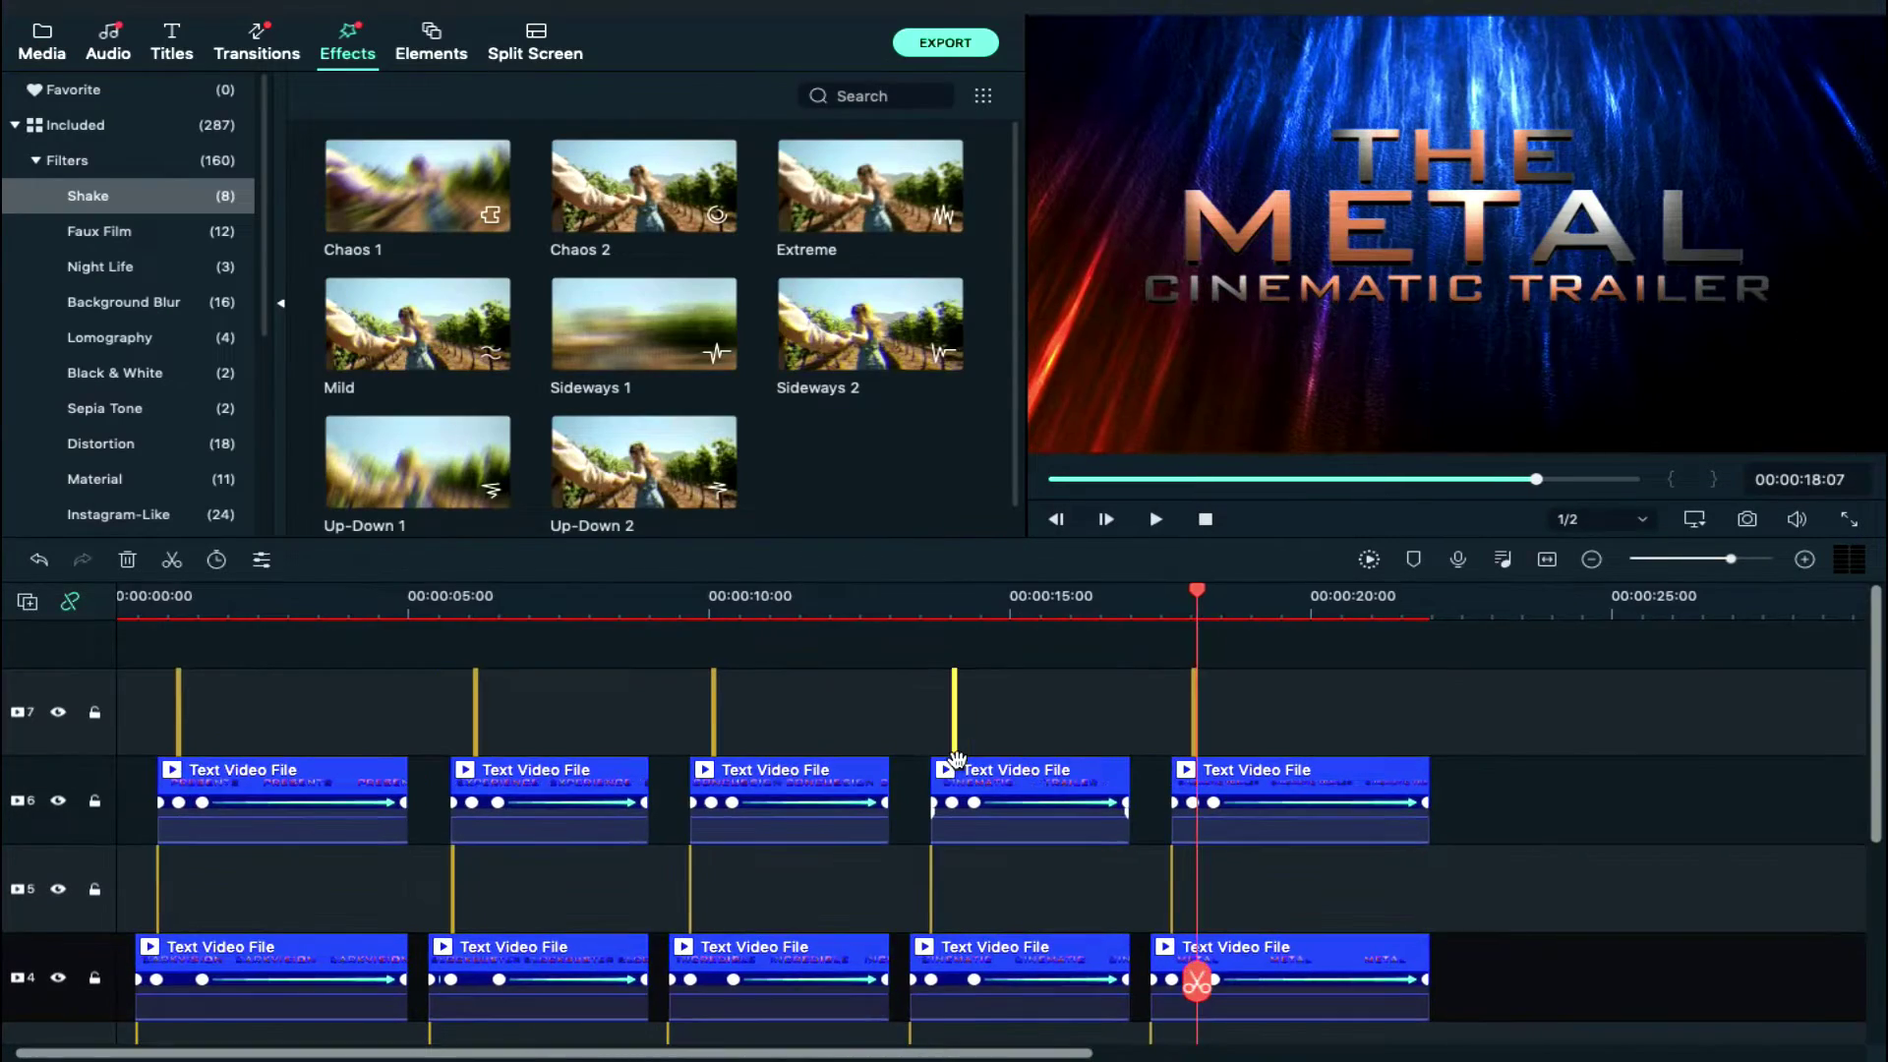
Place the Fire clip from the project media on track 8 at the very start of the timeline
{"action": "left_click", "coordinate": [40, 44]}
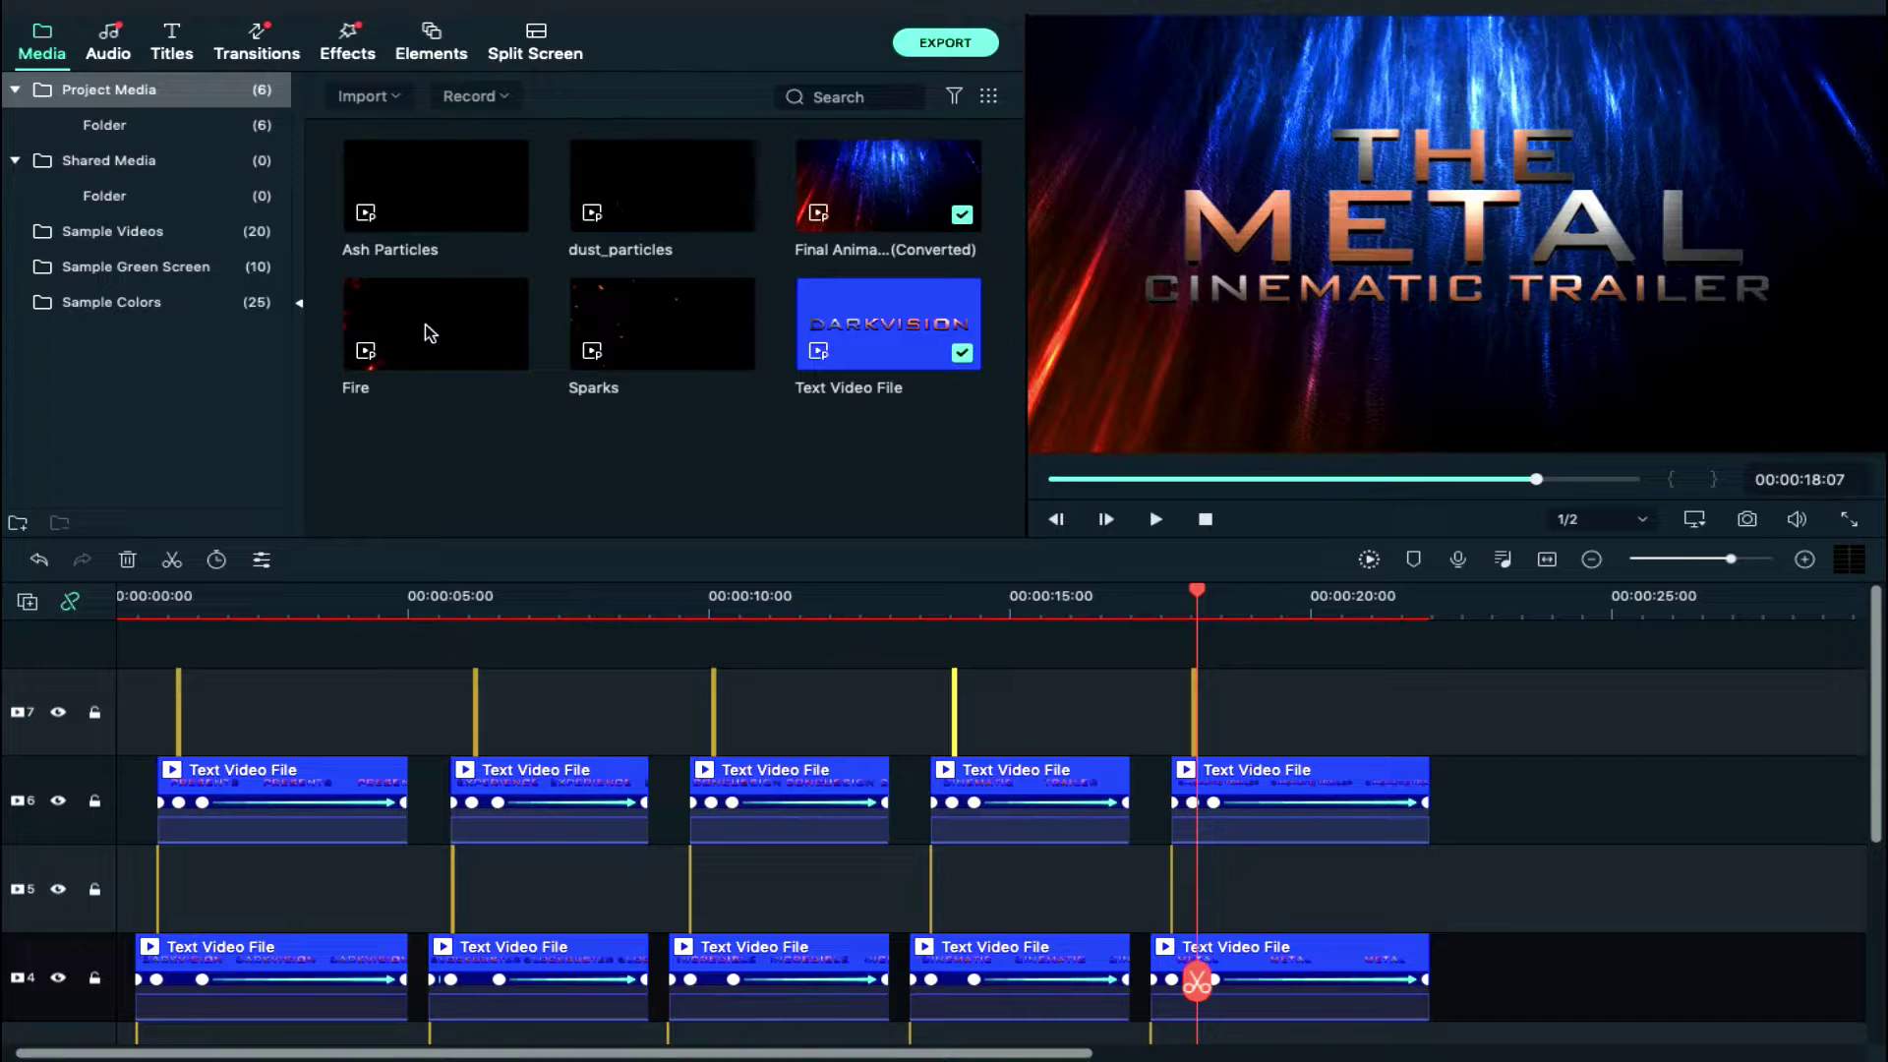
{"action": "left_click_drag", "start_coordinate": [429, 331], "coordinate": [122, 629]}
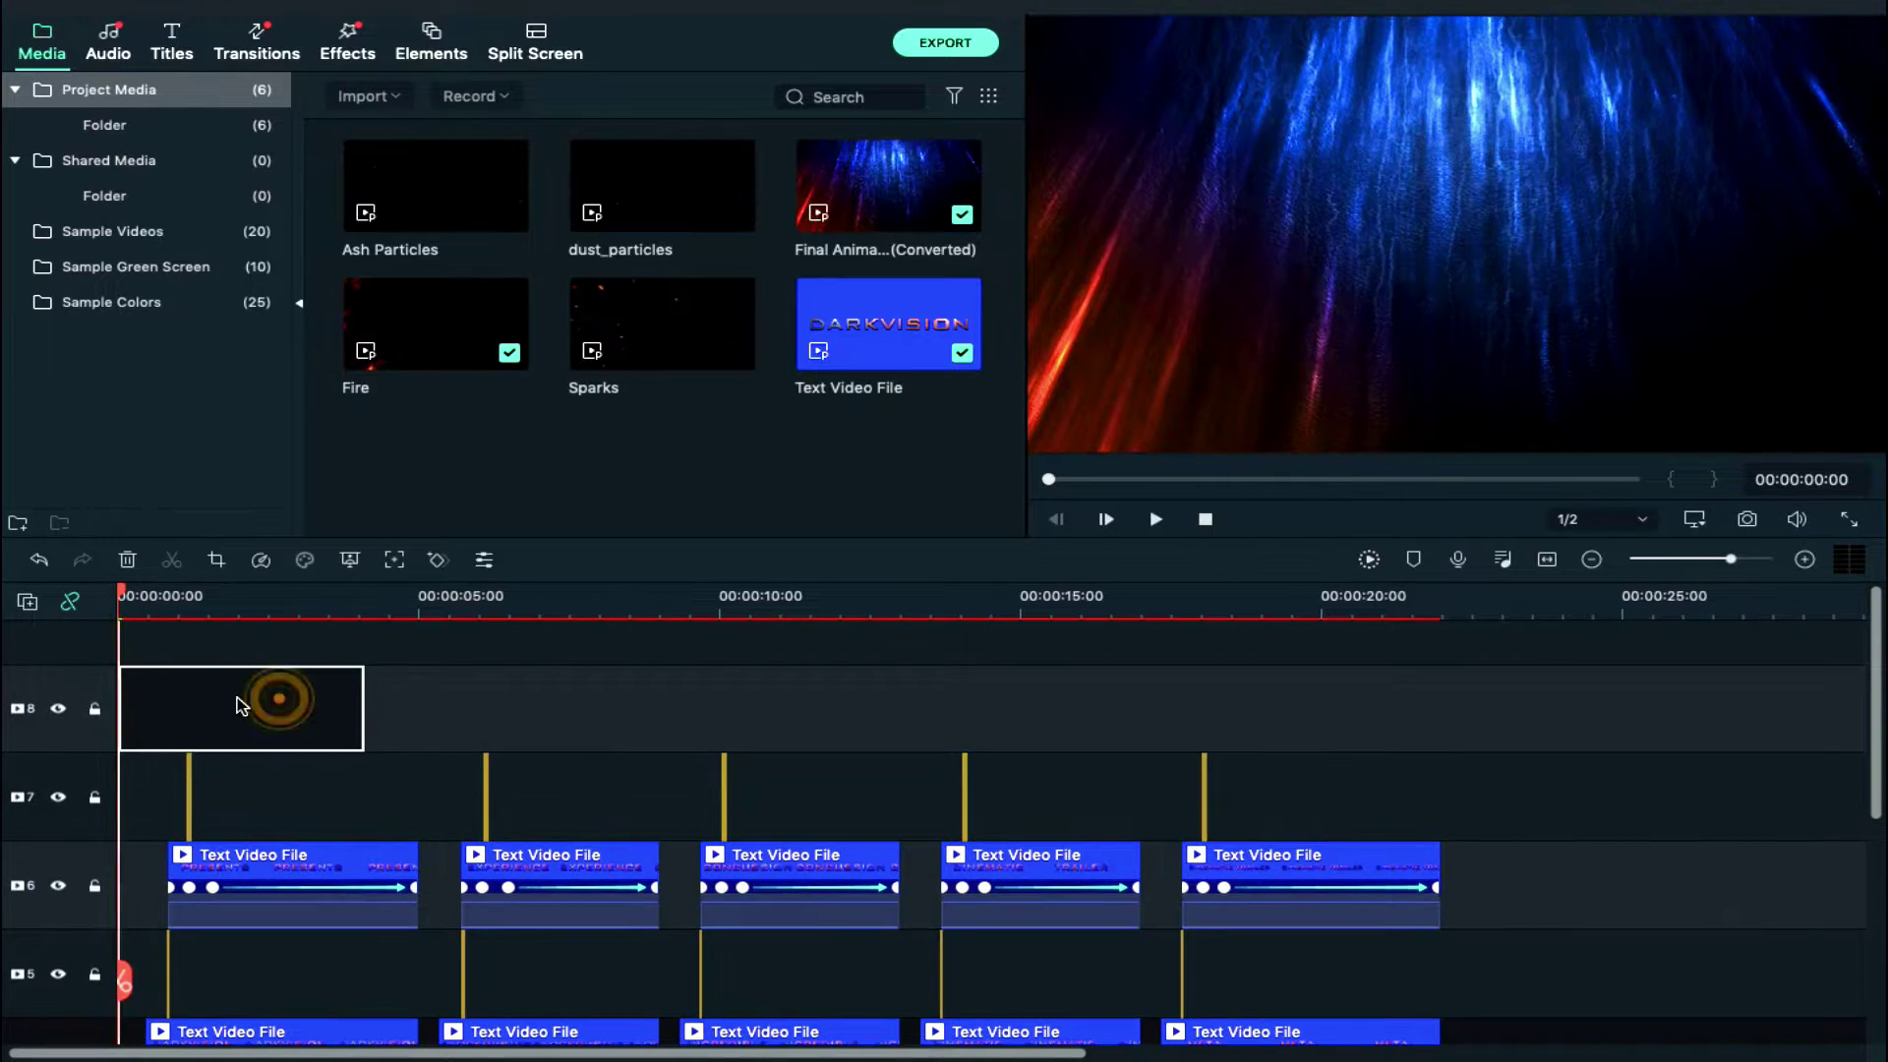
{"action": "scroll", "coordinate": [259, 705], "scroll_direction": "up", "scroll_amount": 2}
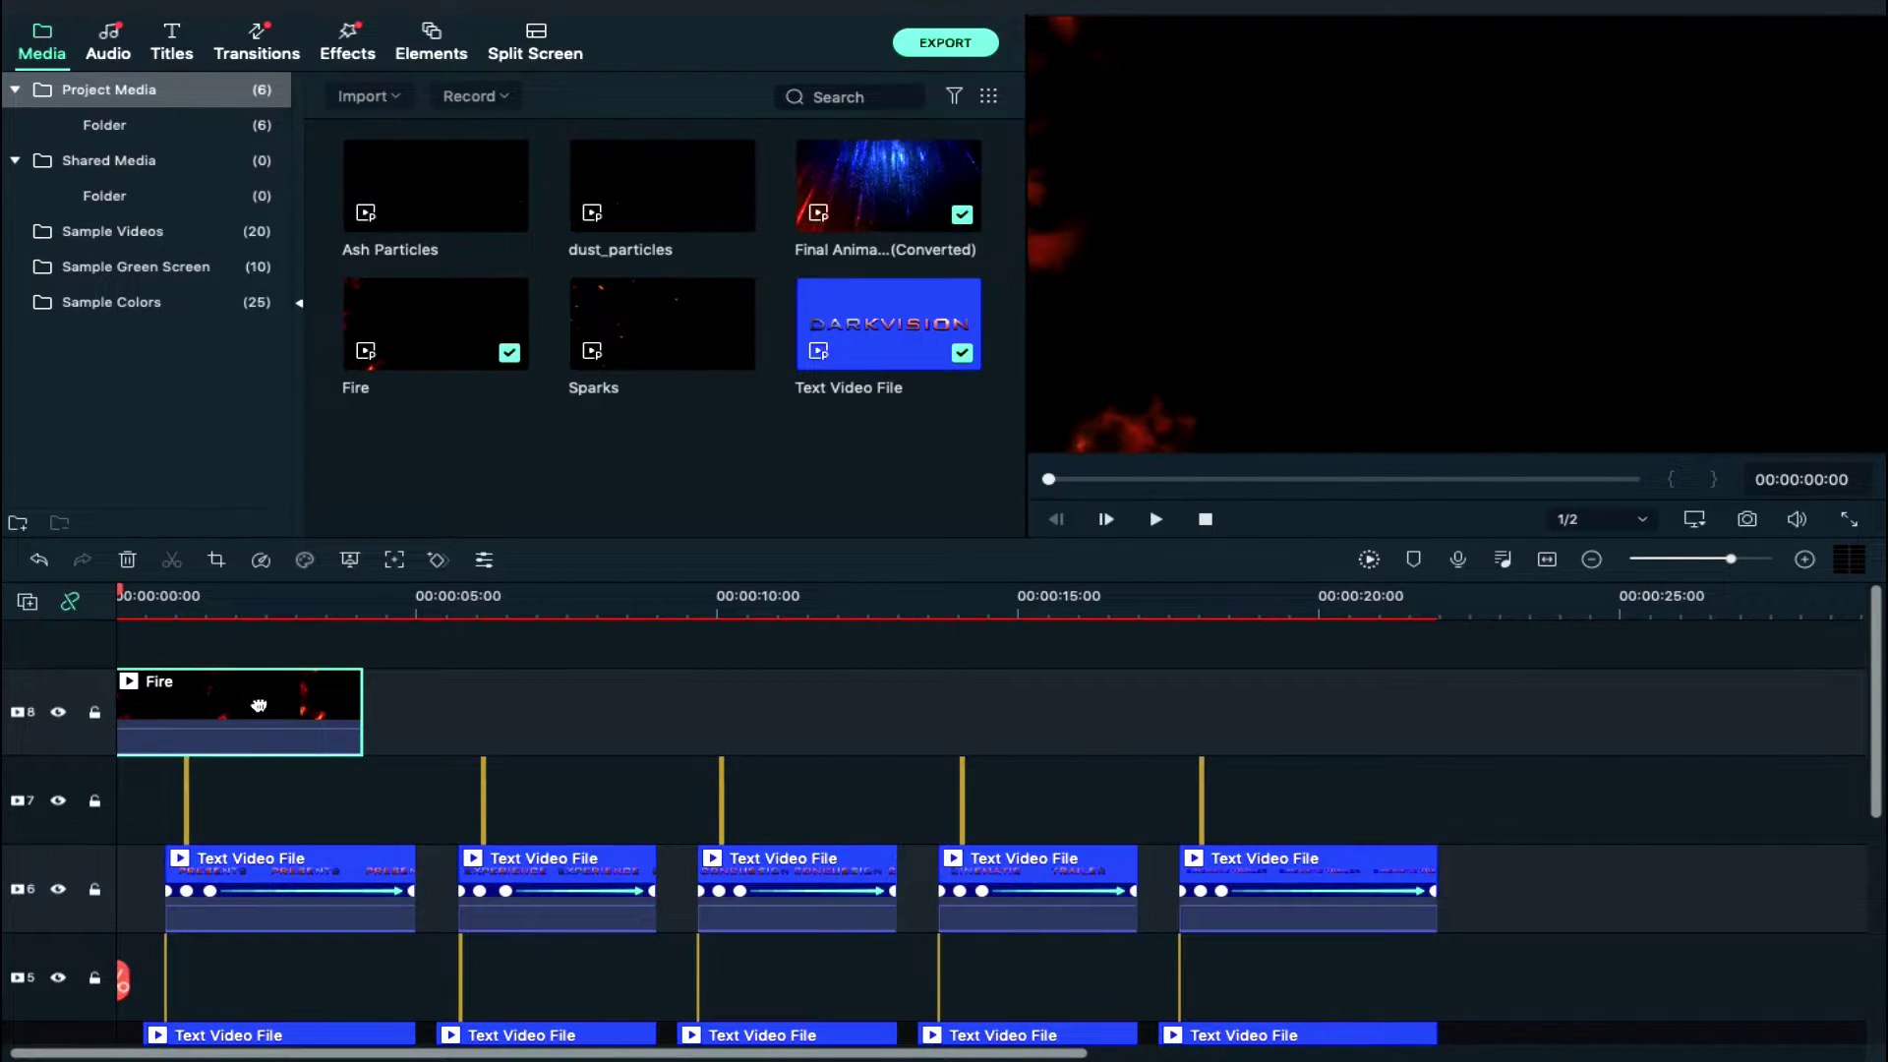
Set the blending mode of the Fire clip on track 8 to Screen
{"action": "double_click", "coordinate": [259, 704]}
{"action": "left_click", "coordinate": [45, 34]}
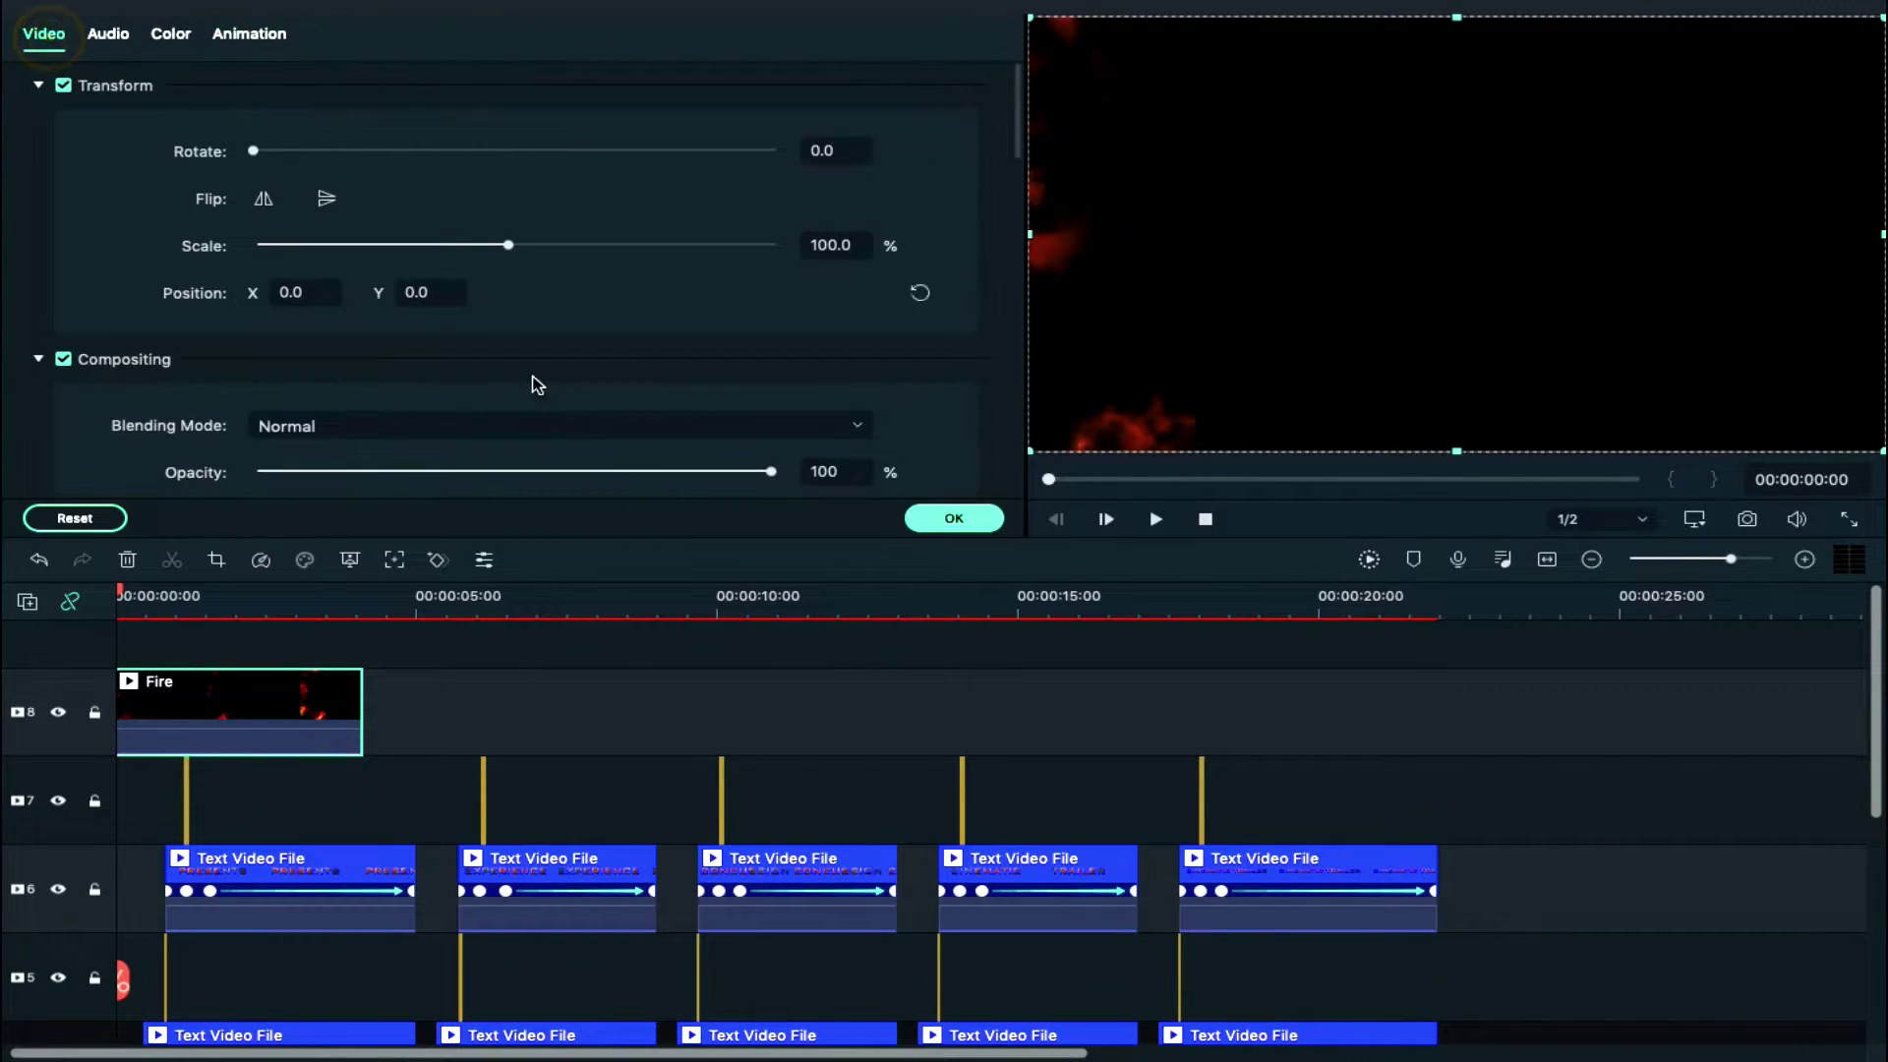
{"action": "scroll", "coordinate": [527, 394], "scroll_direction": "down", "scroll_amount": 2}
{"action": "left_click", "coordinate": [518, 356]}
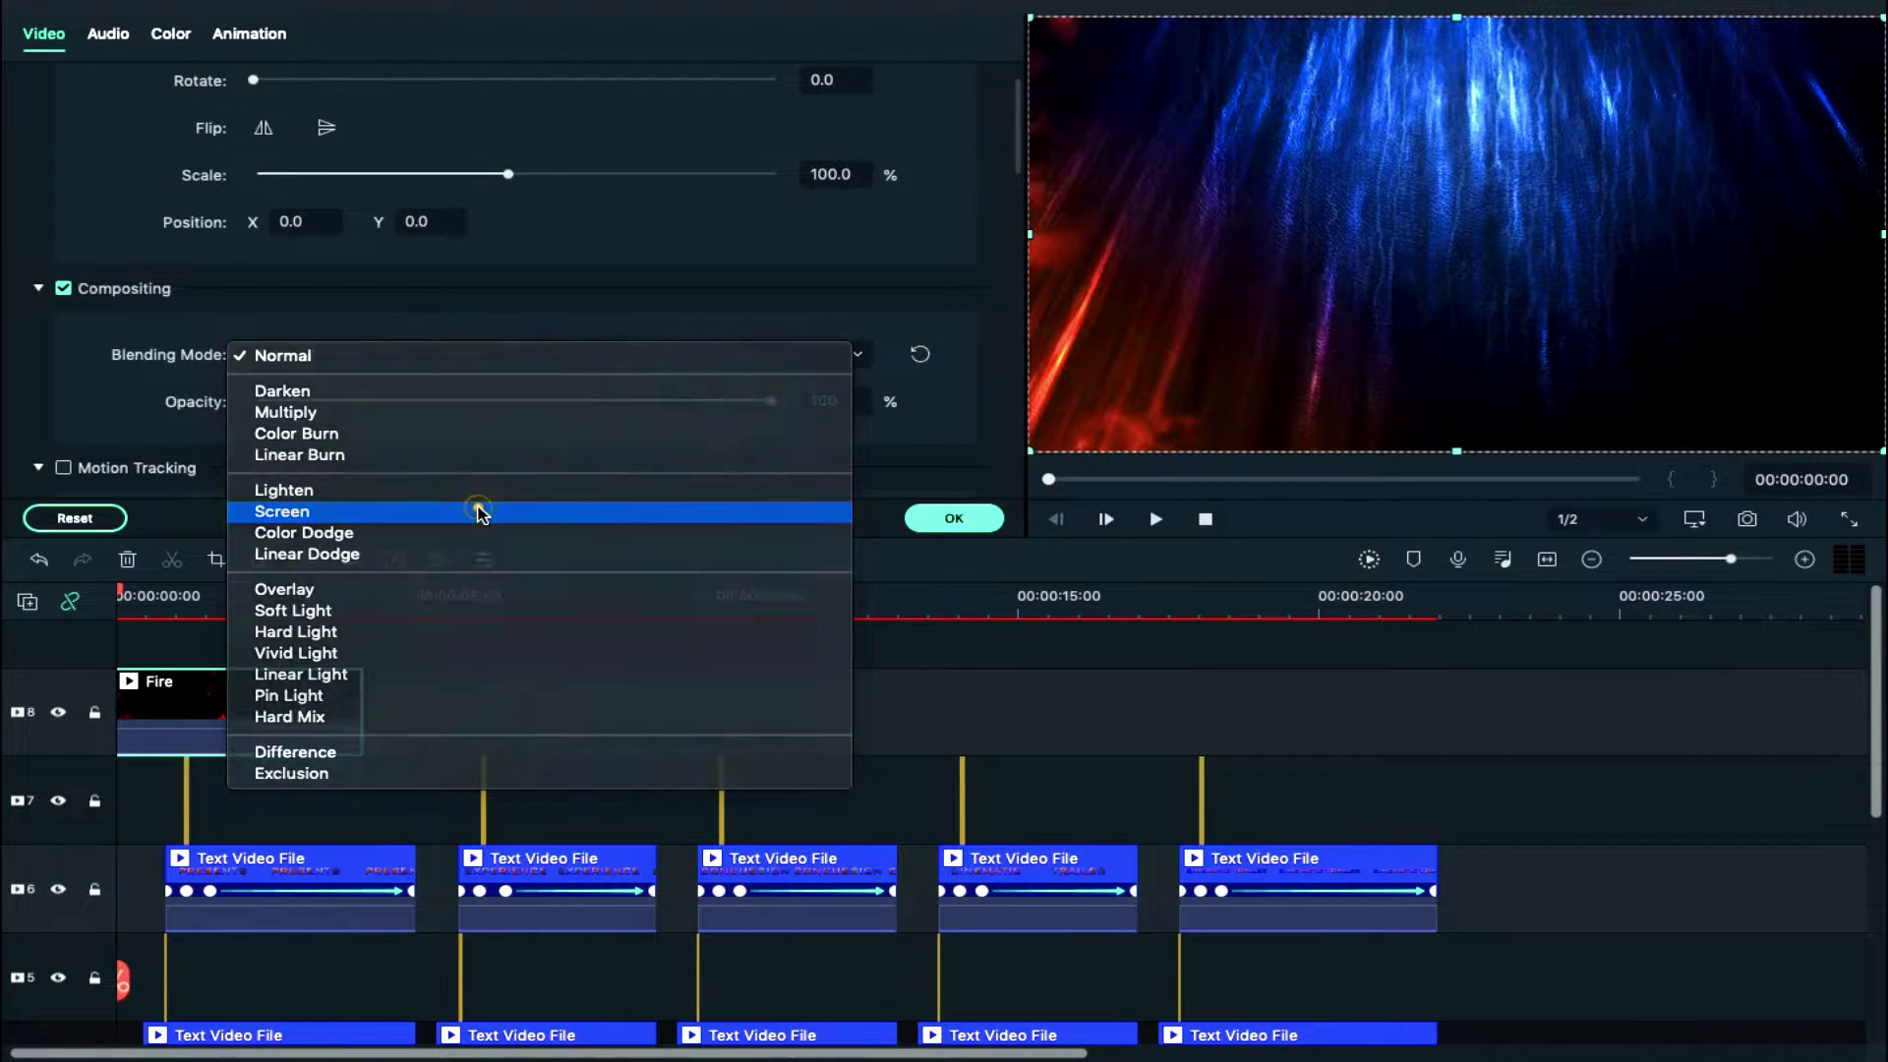
{"action": "left_click", "coordinate": [480, 514]}
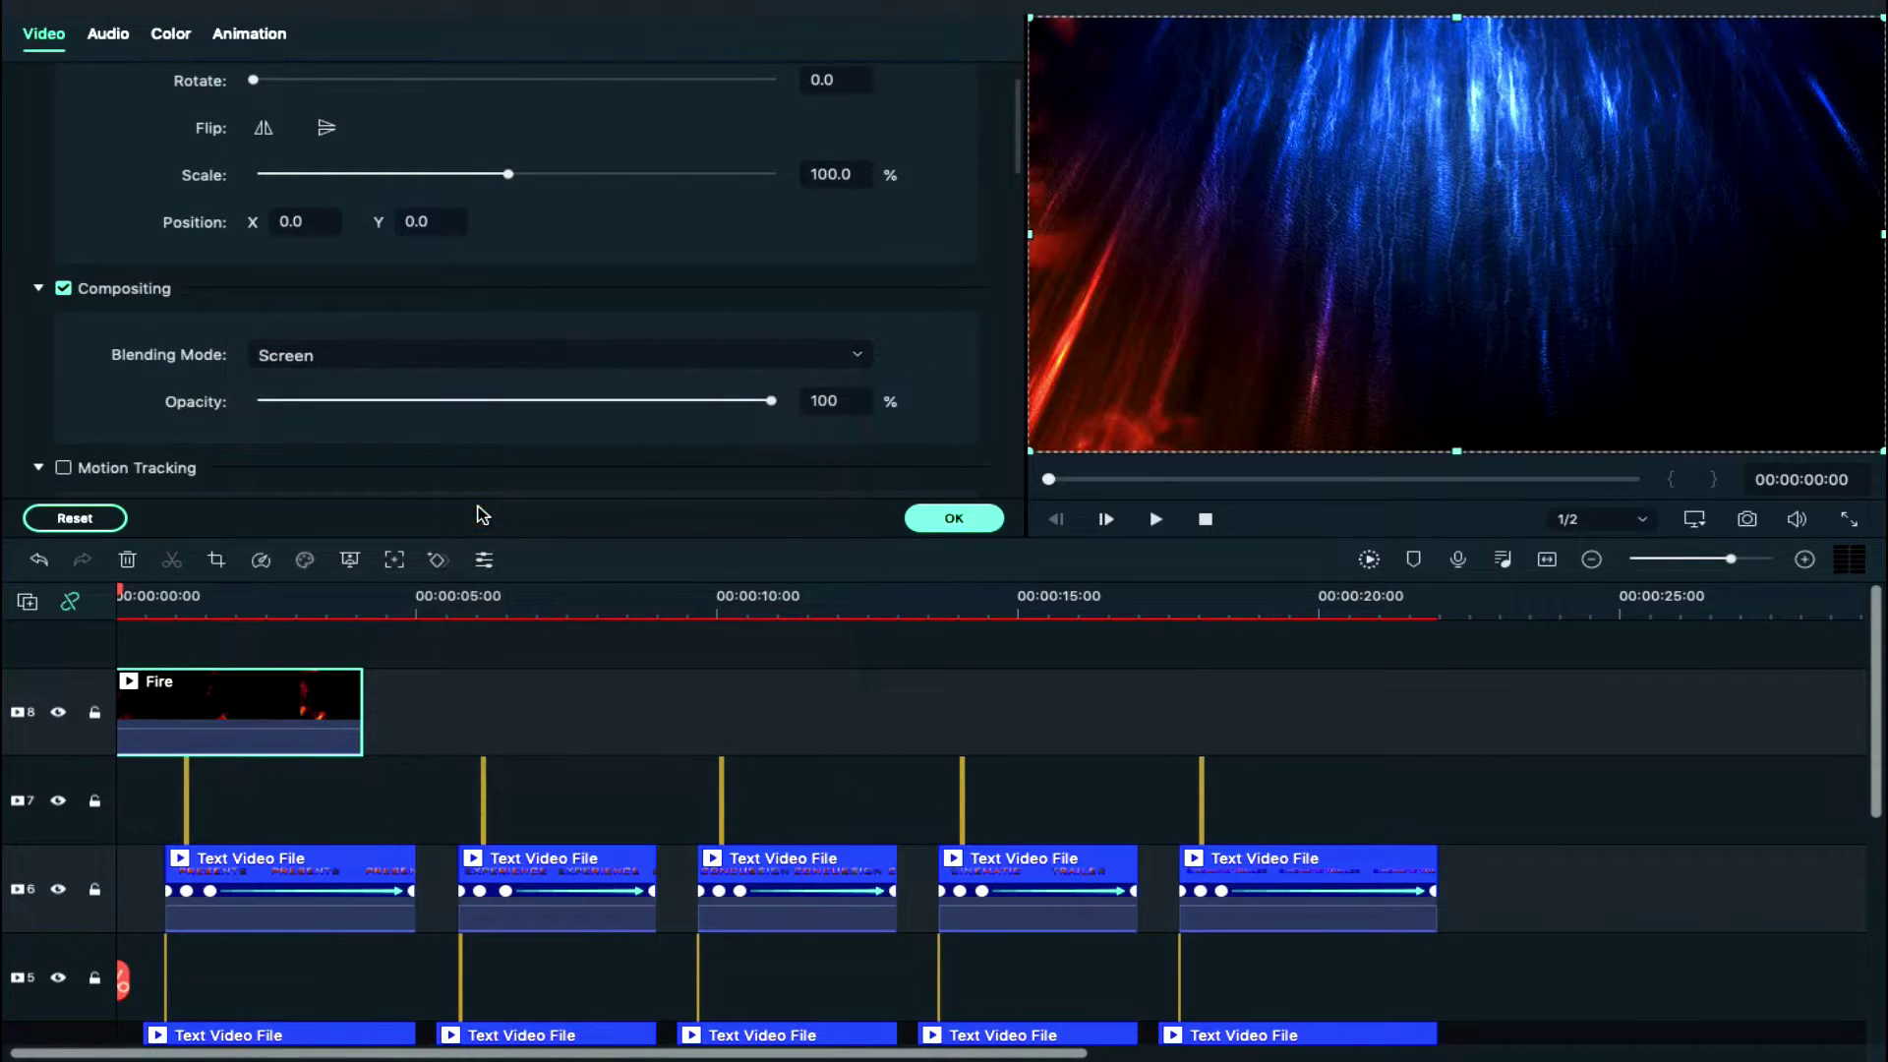
{"action": "left_click", "coordinate": [954, 518]}
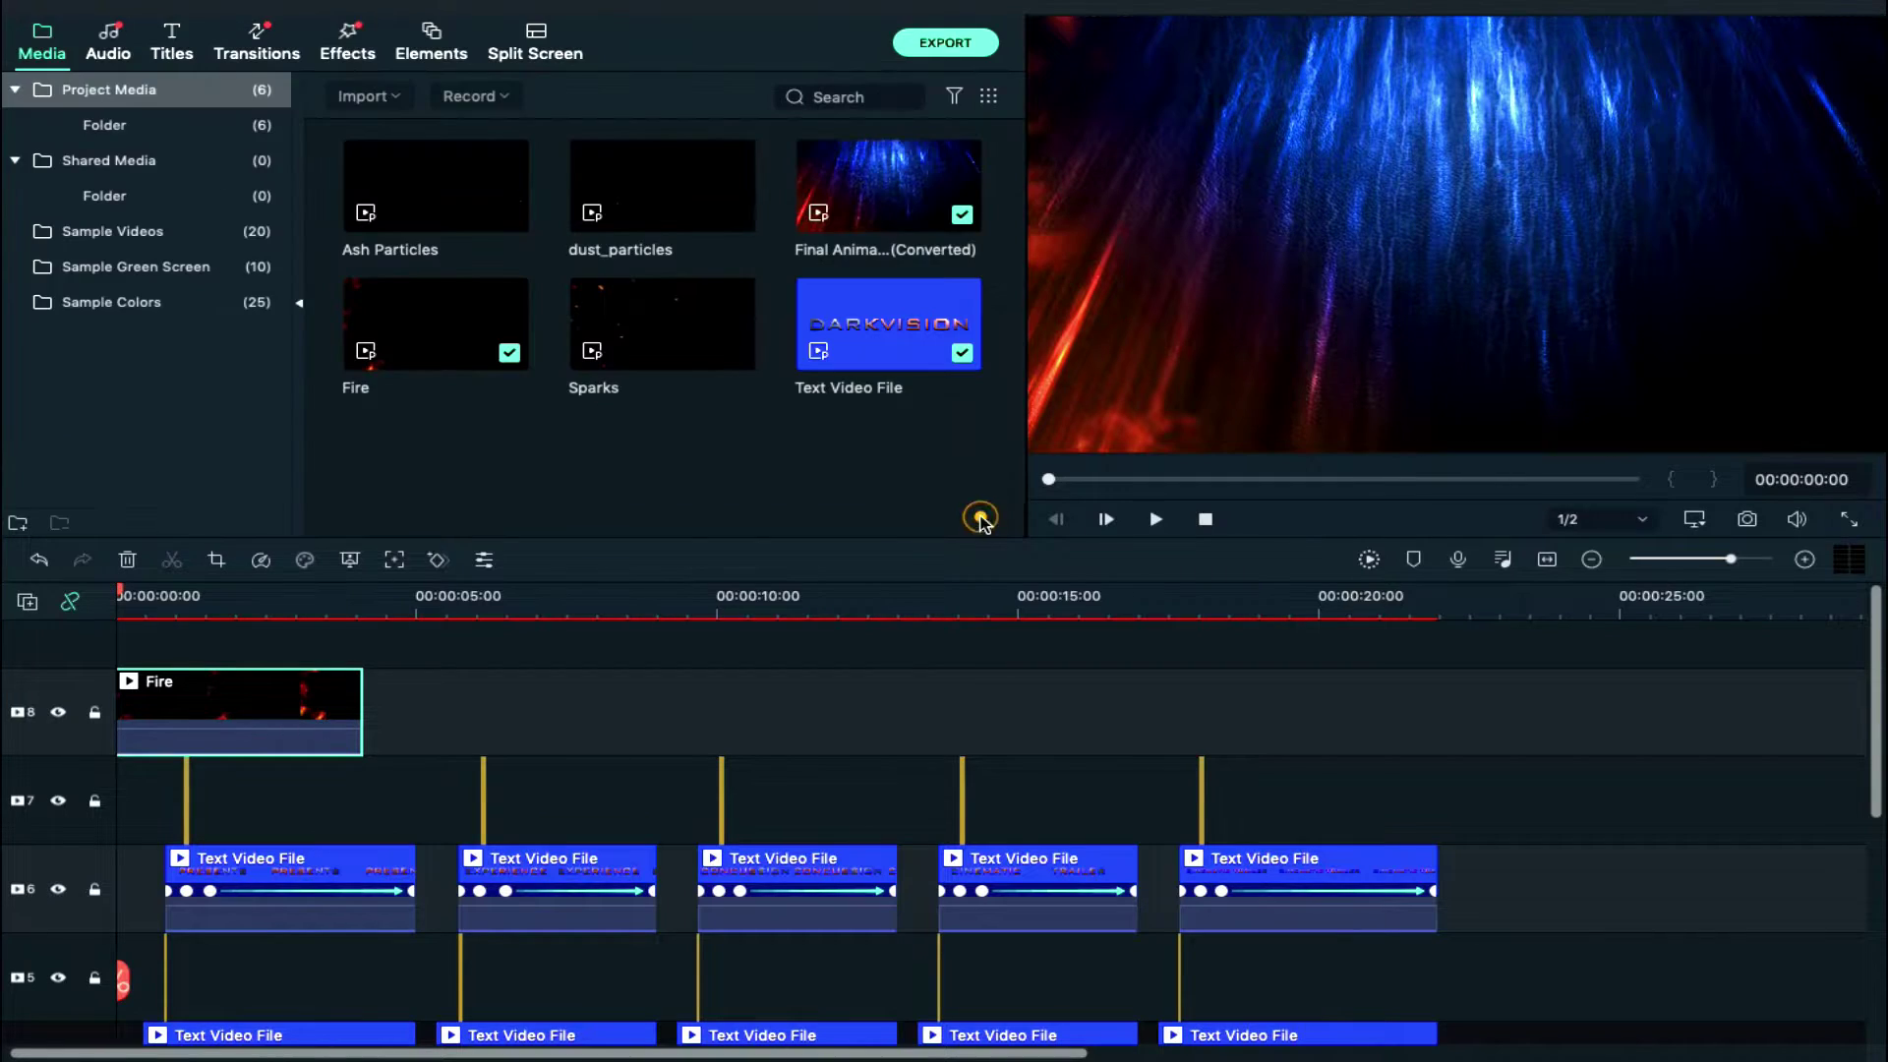
Paste five copies of the Fire clip end to end on track 8 and trim the last one to end at 00:00:21:58
{"action": "left_click", "coordinate": [361, 608]}
{"action": "key", "text": "Right"}
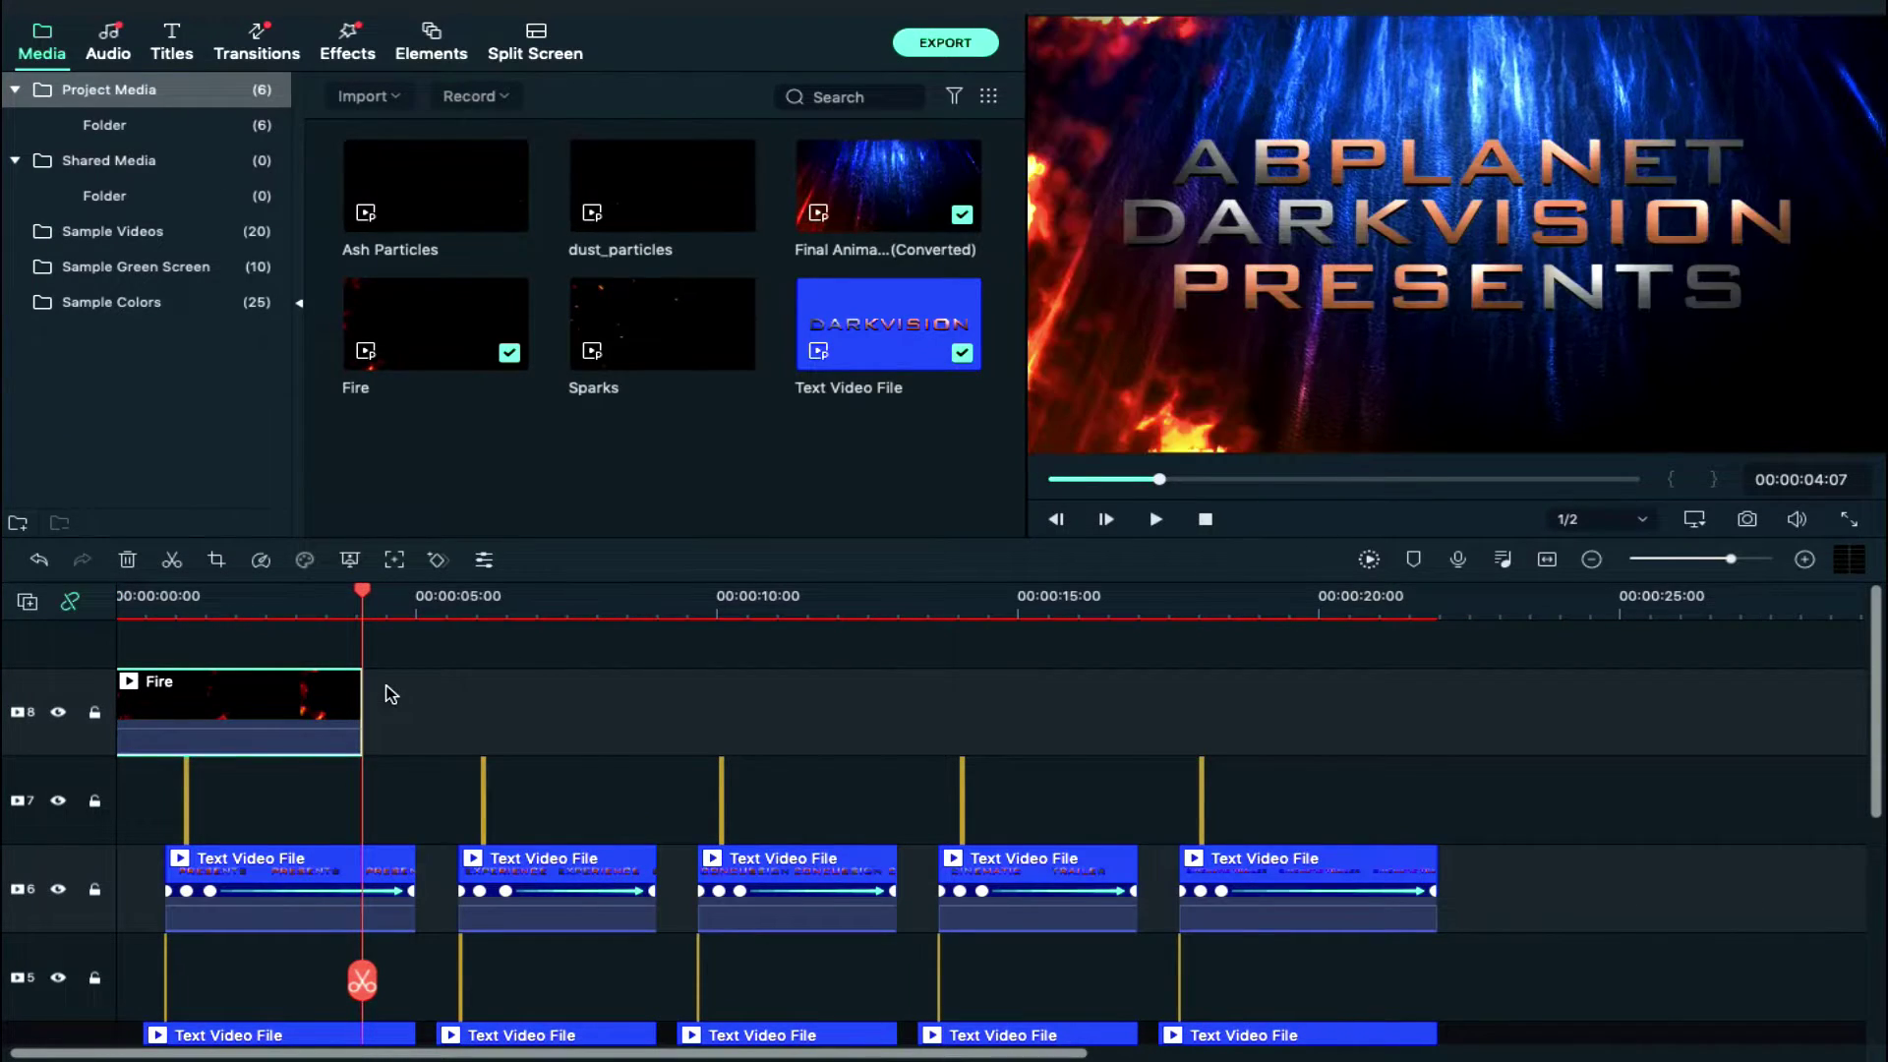
{"action": "key", "text": "ctrl+v"}
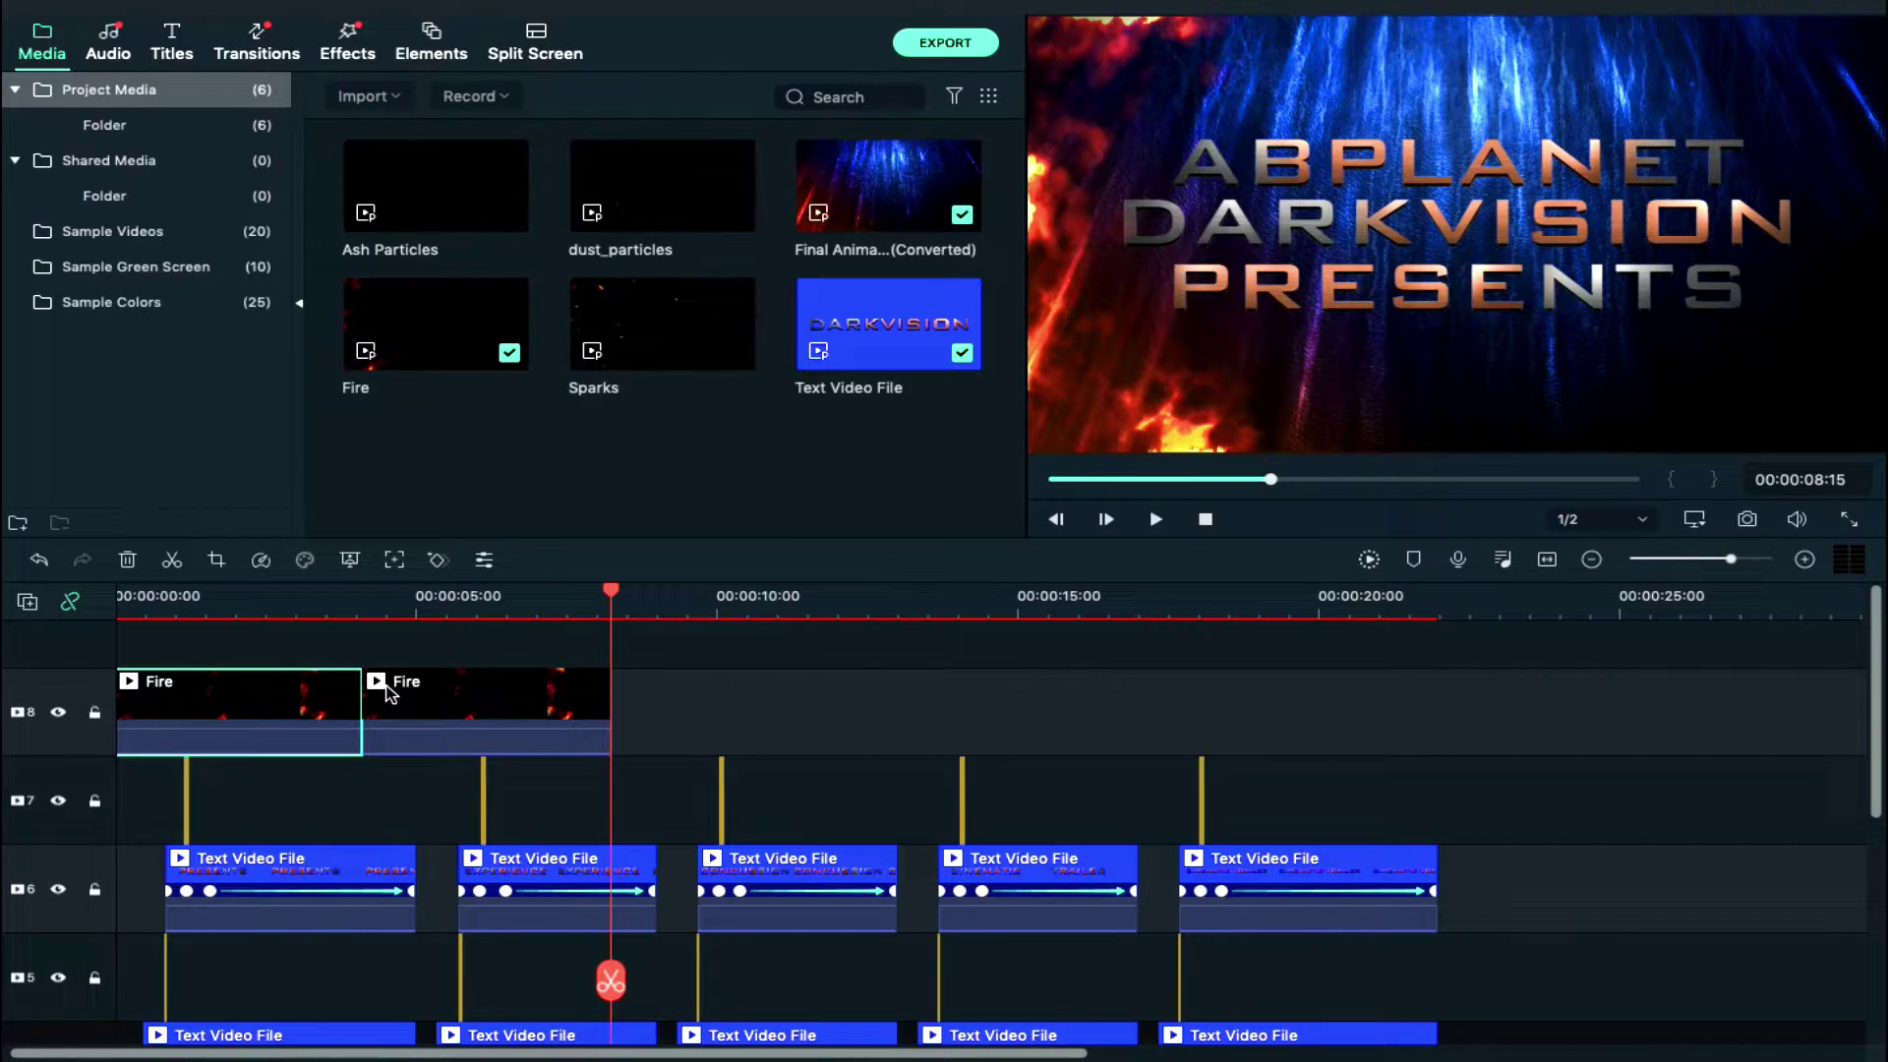
{"action": "key", "text": "ctrl+v"}
{"action": "key", "text": "ctrl+v"}
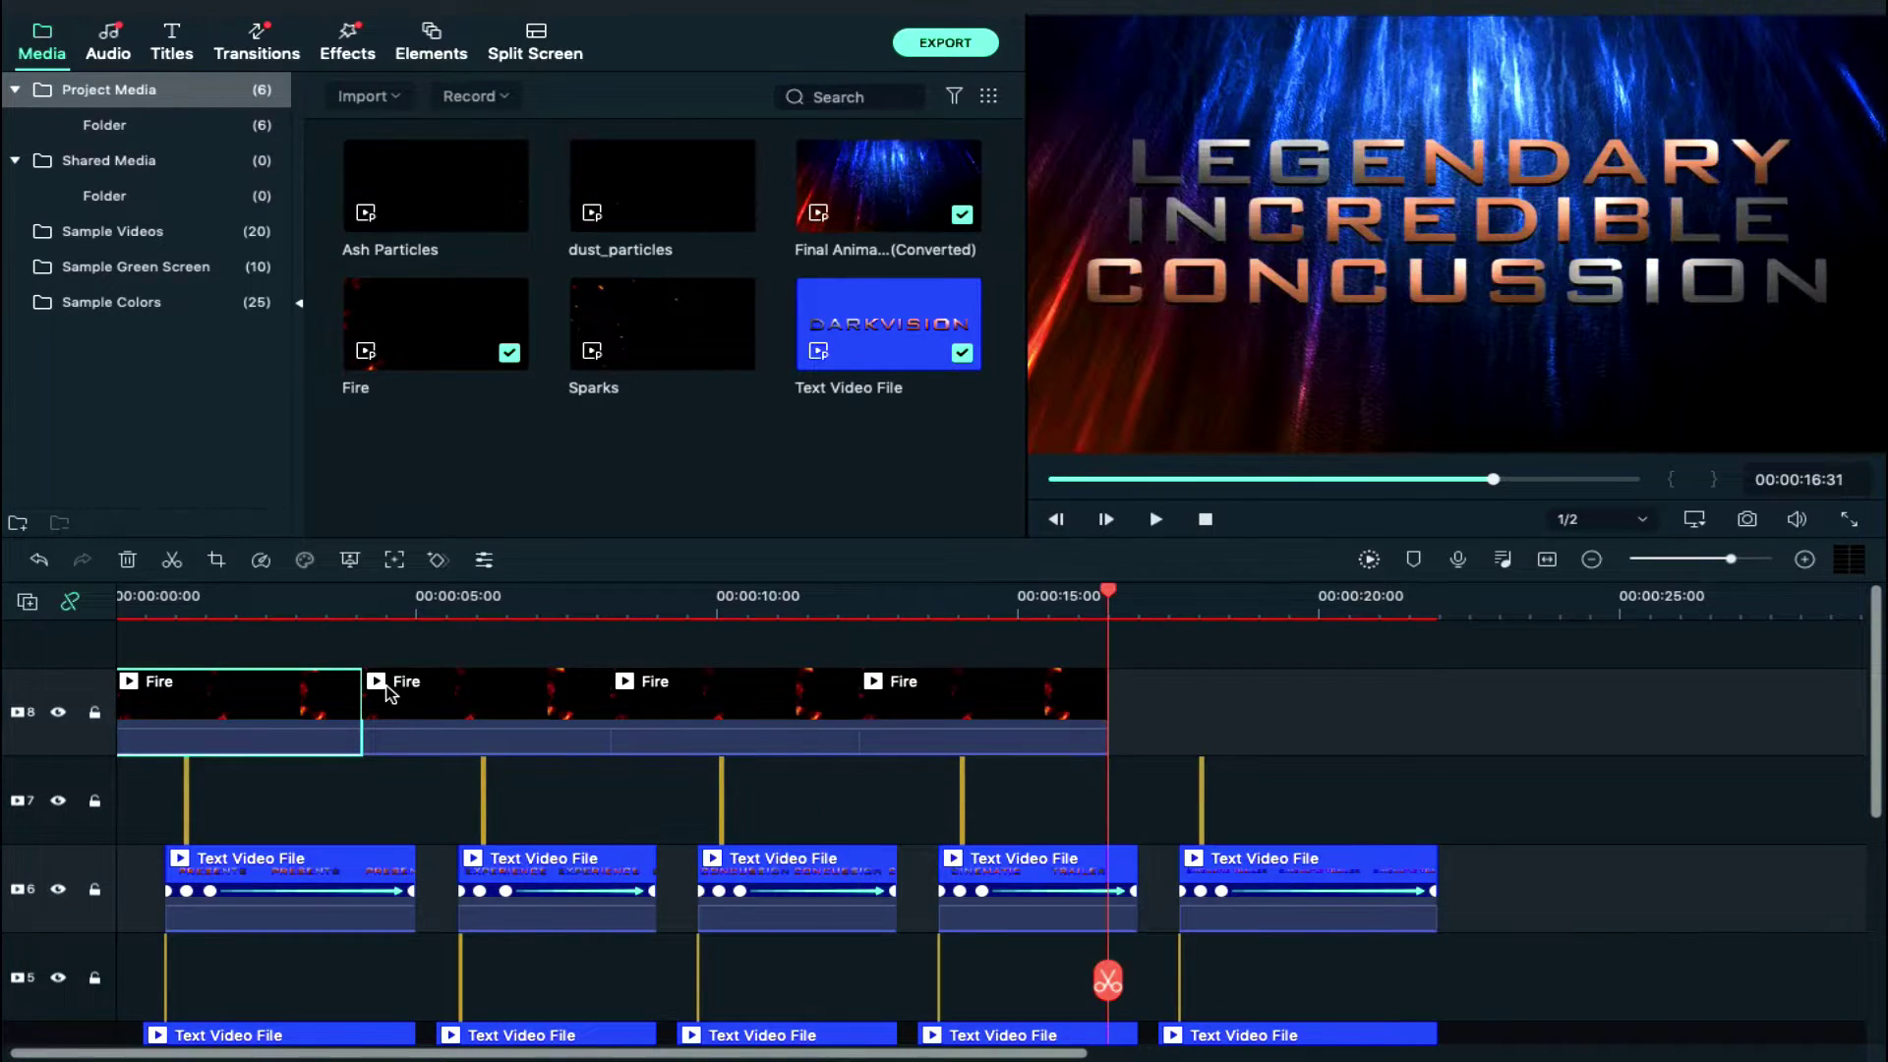
{"action": "key", "text": "ctrl+v"}
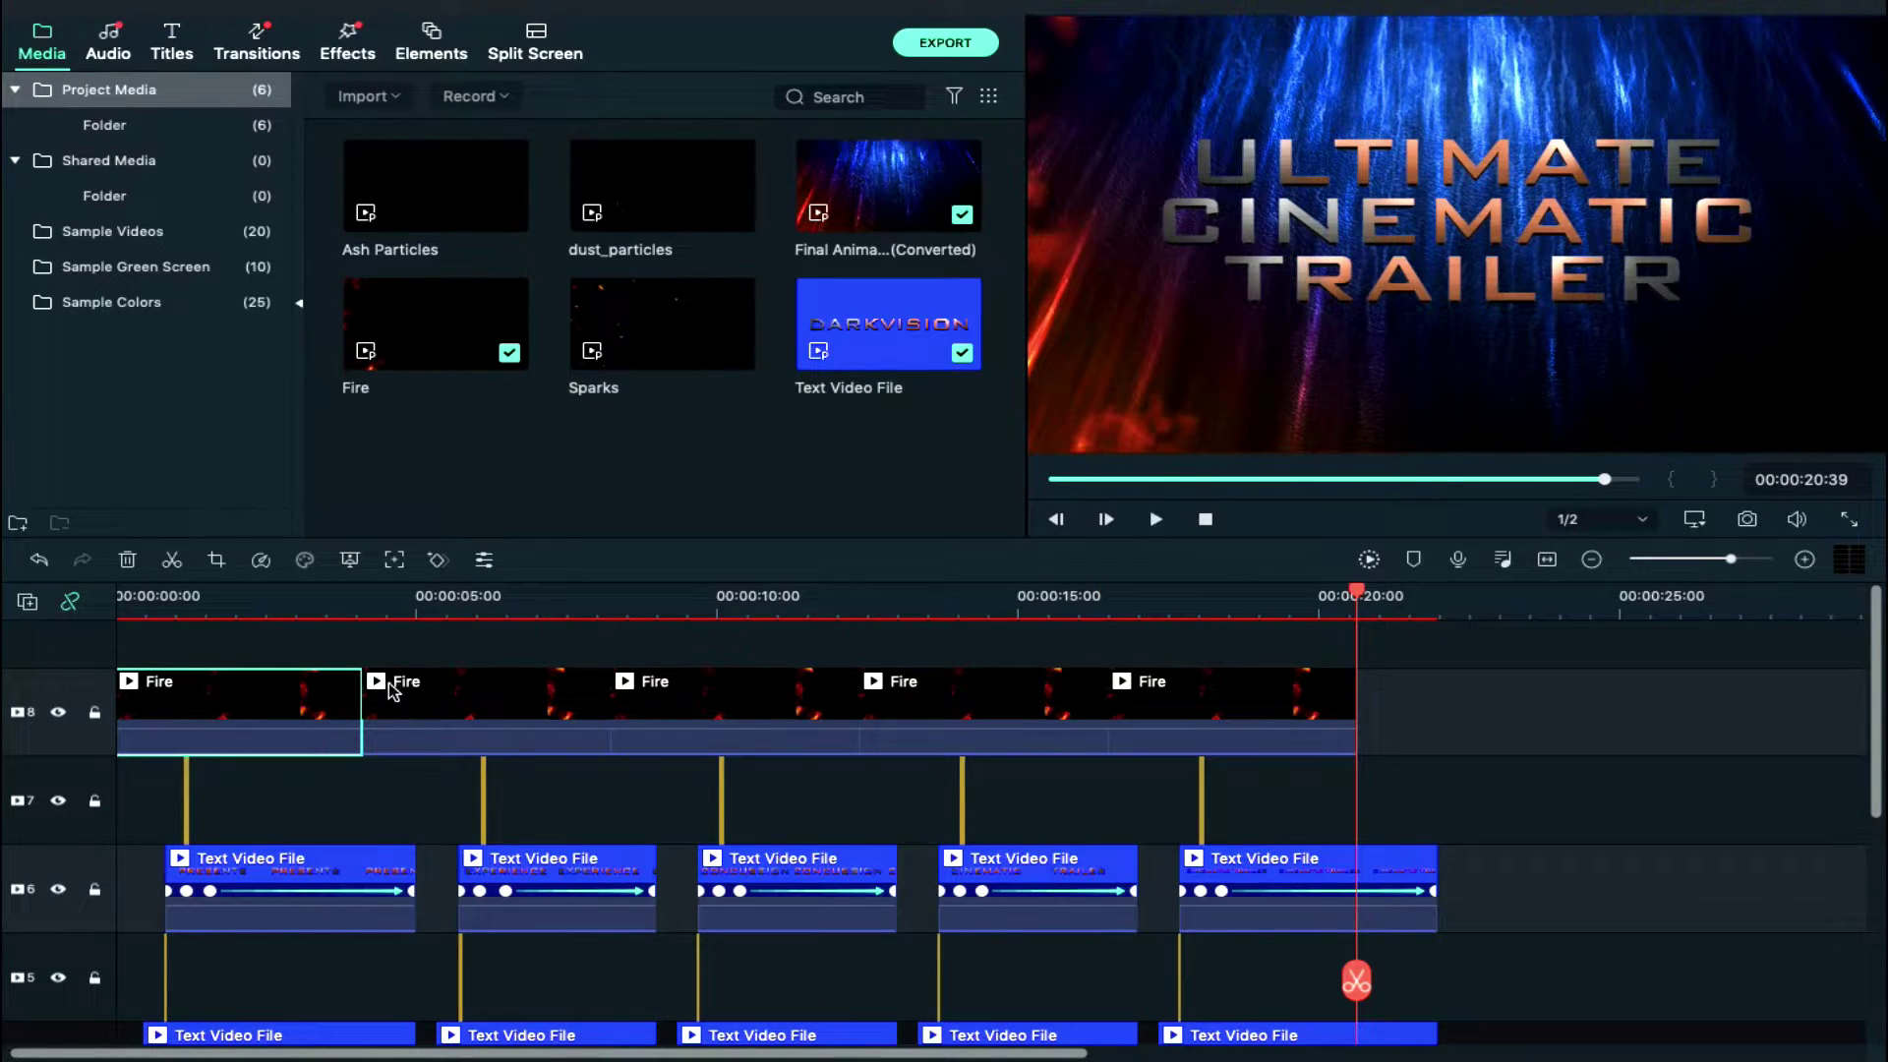
{"action": "key", "text": "ctrl+v"}
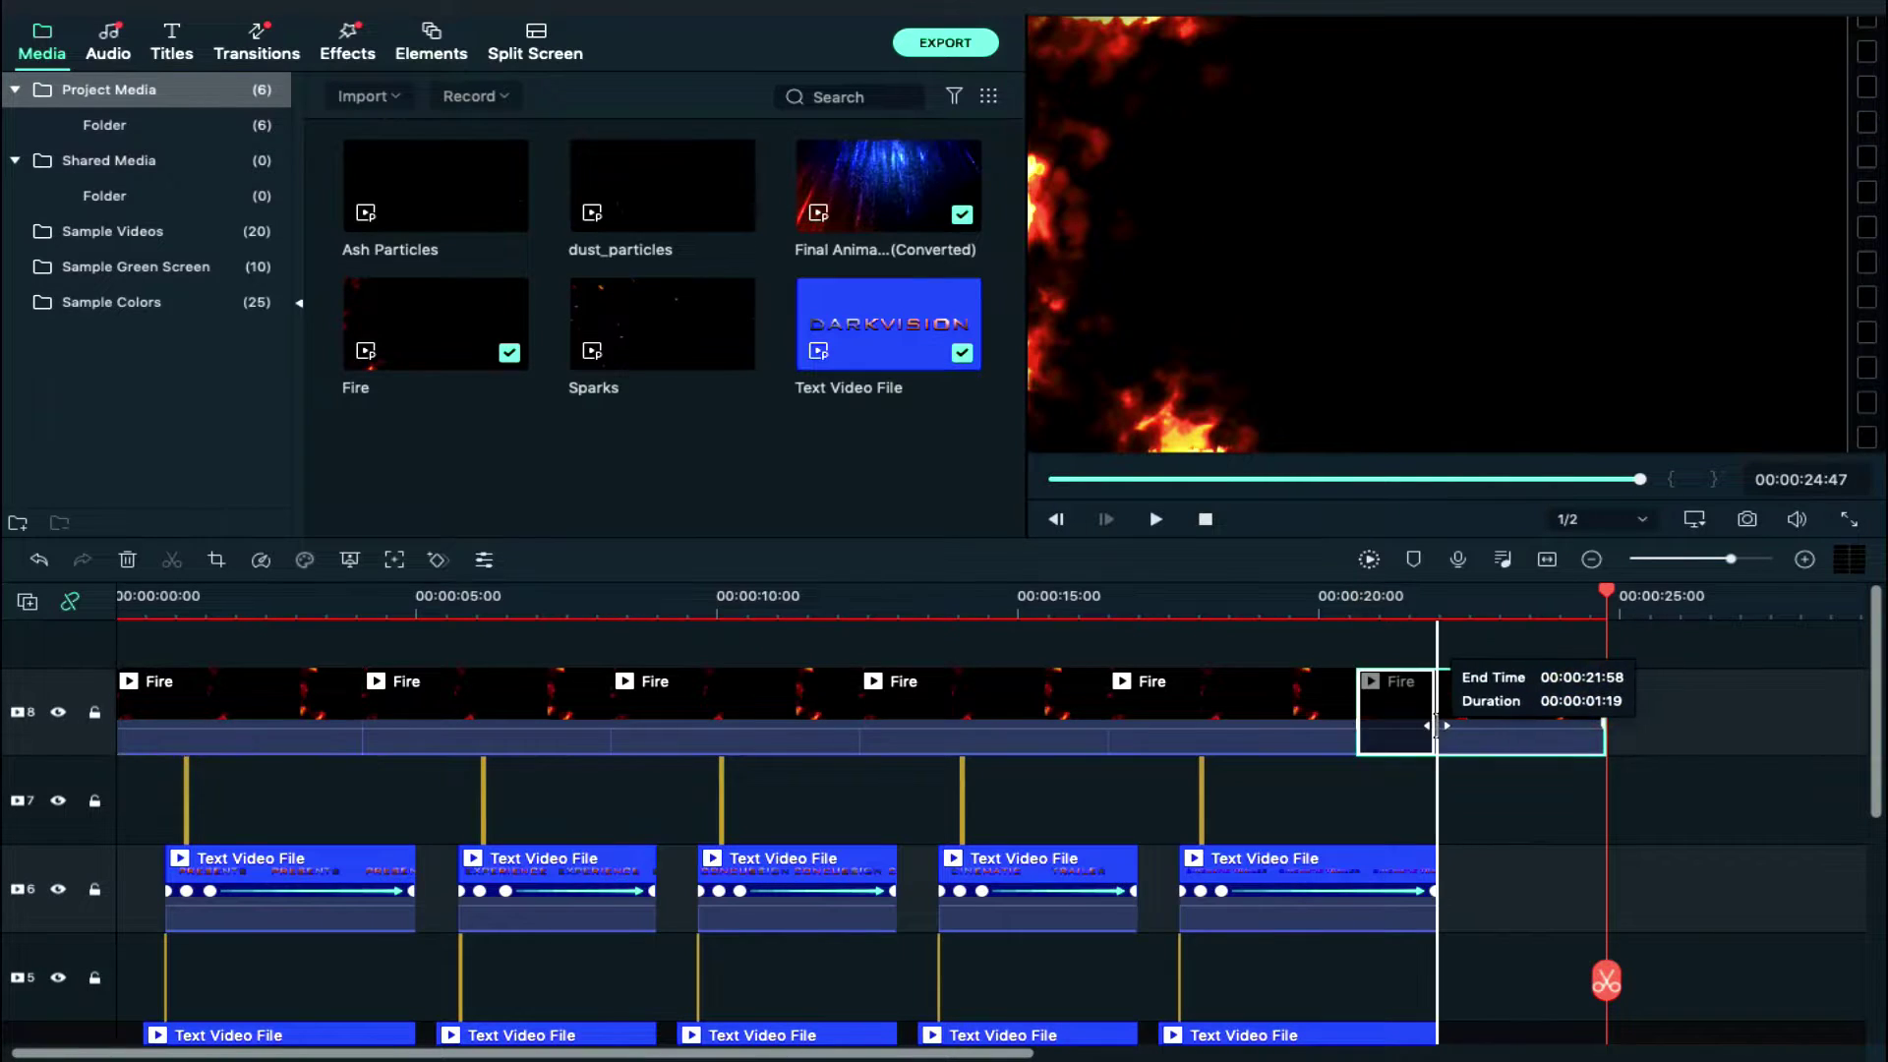
{"action": "scroll", "coordinate": [661, 613], "scroll_direction": "left", "scroll_amount": 1}
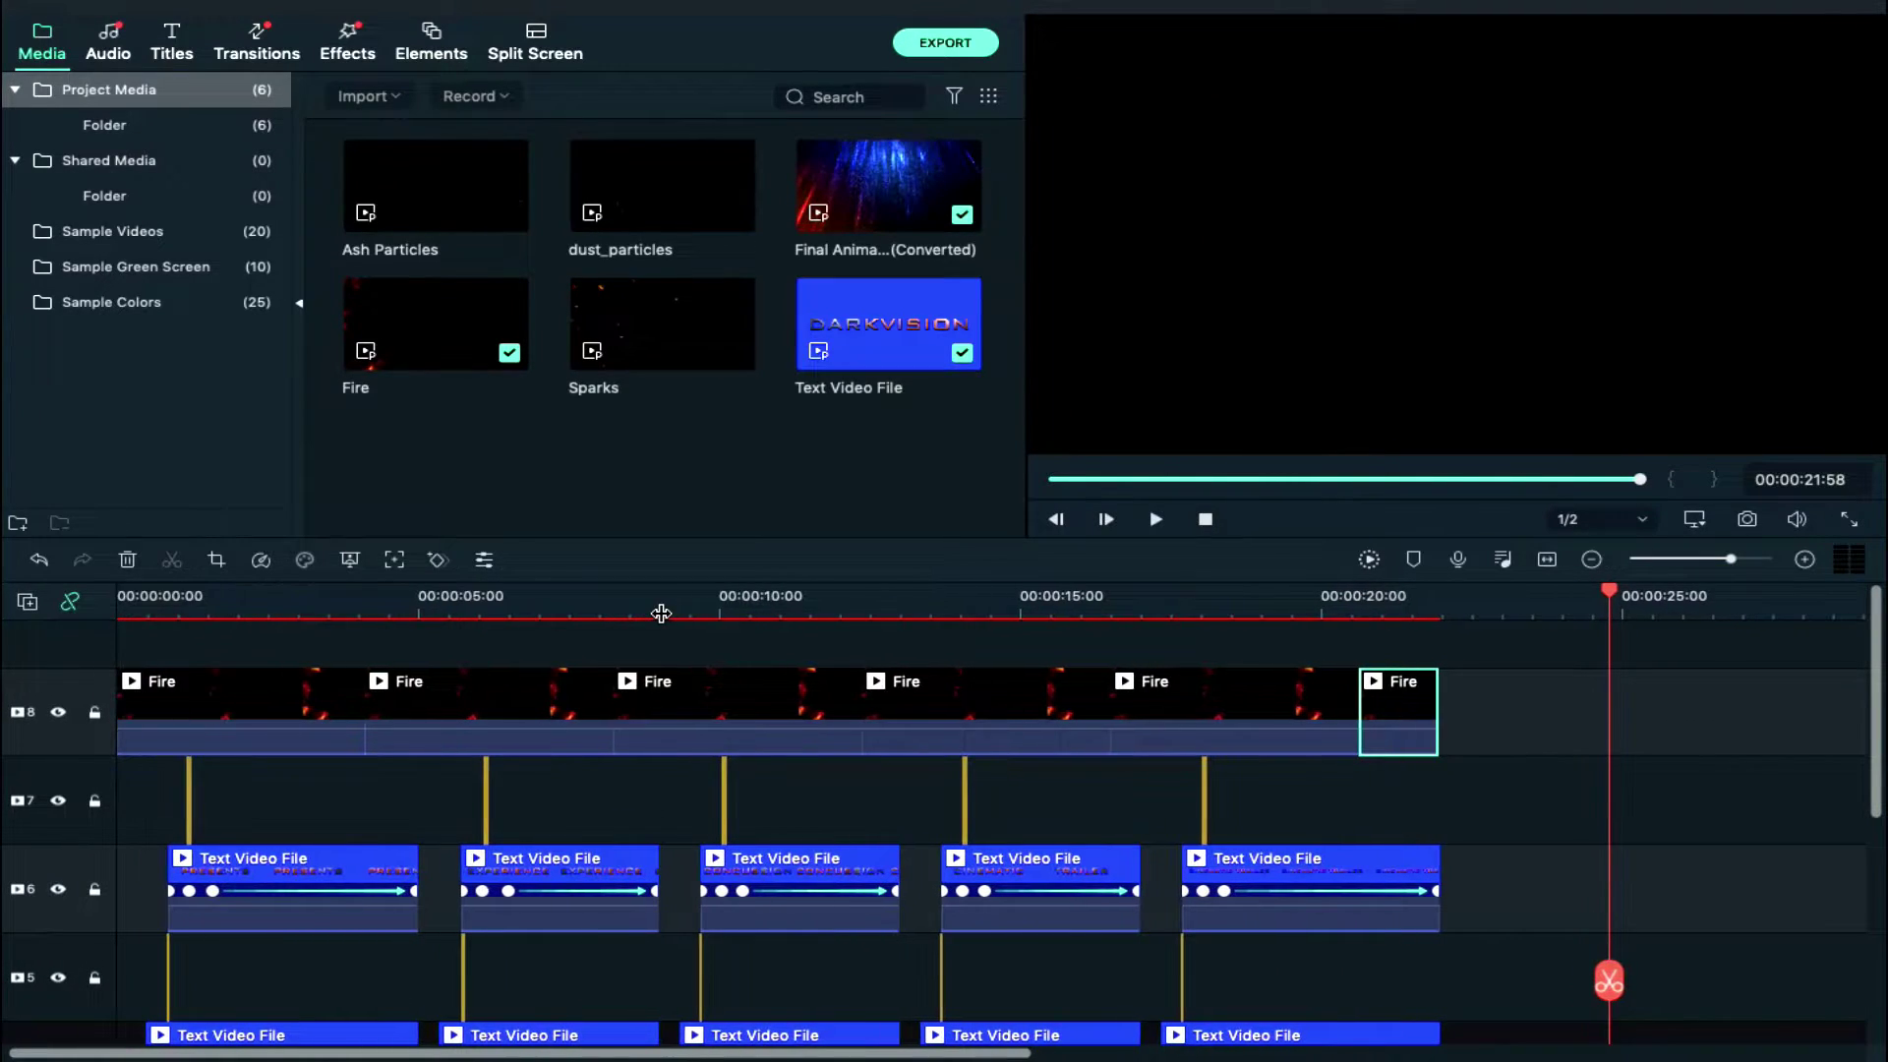
Place the Sparks clip at the start of track 9 and set its blending mode to Screen
{"action": "left_click", "coordinate": [651, 298]}
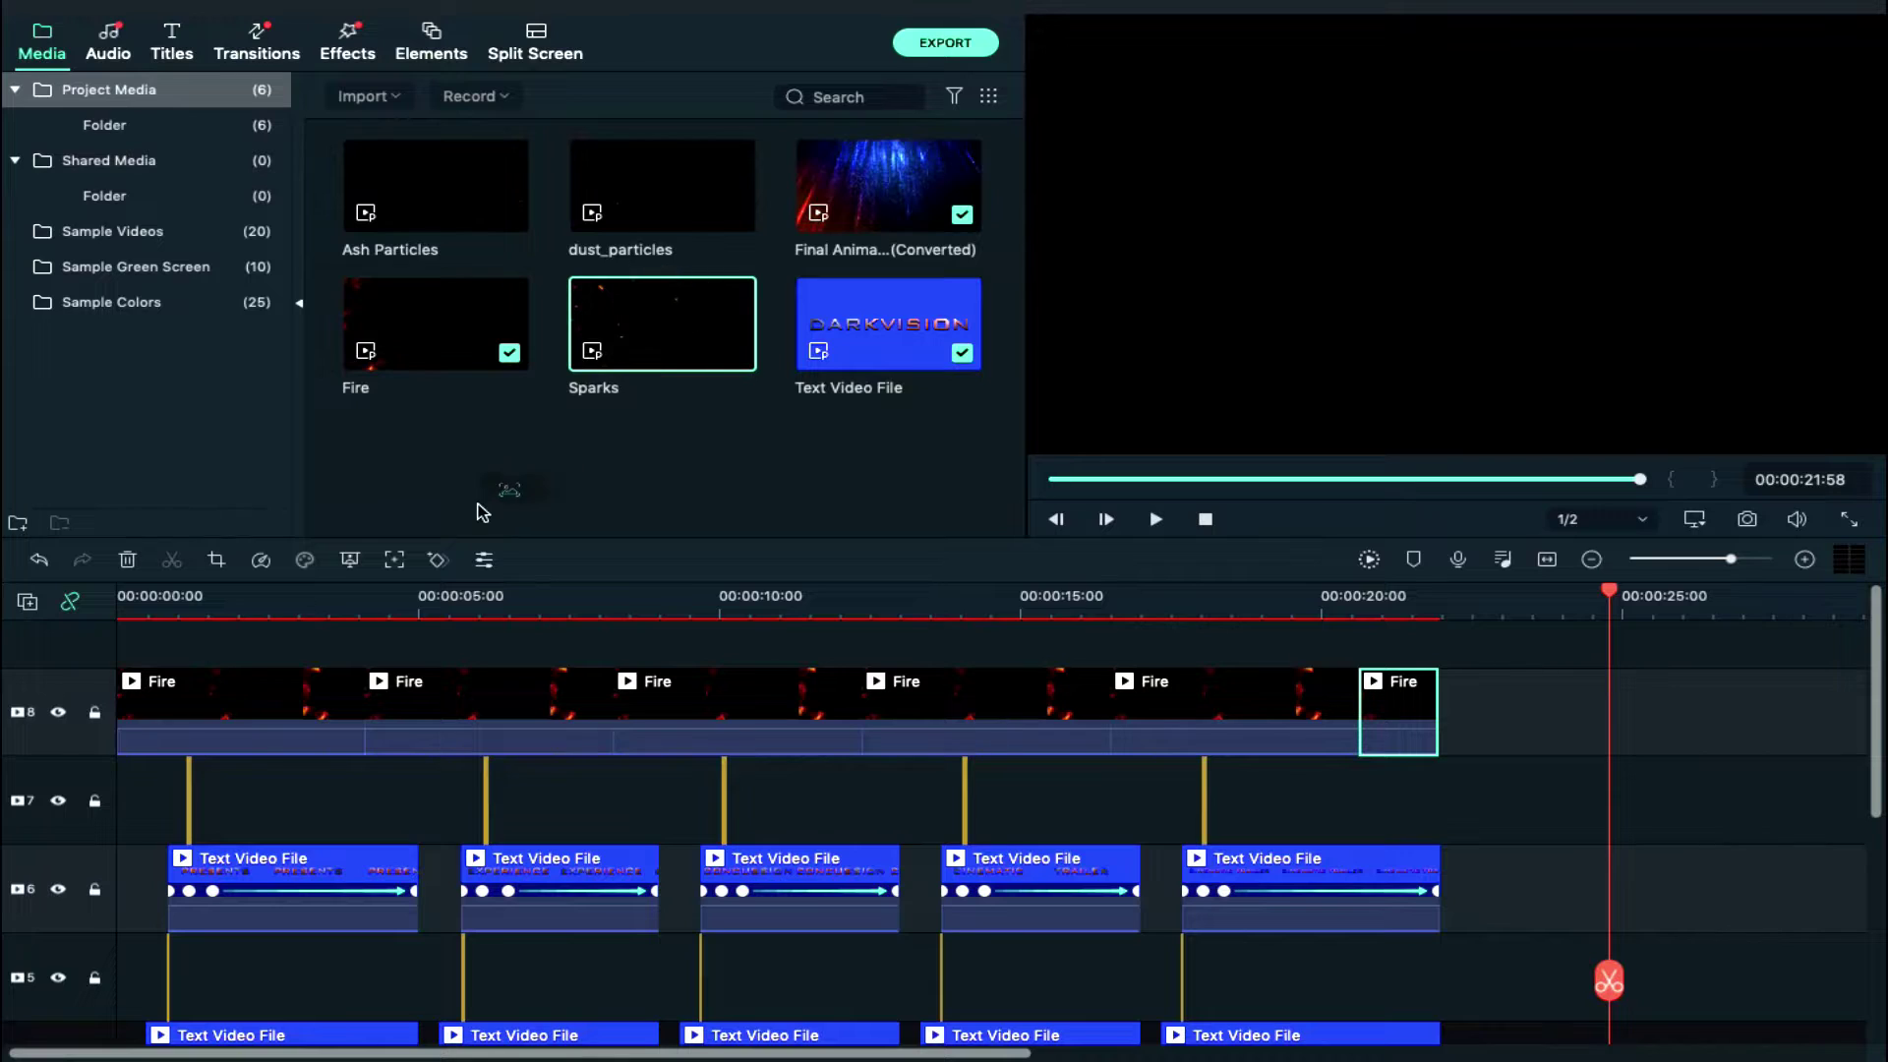
{"action": "left_click_drag", "start_coordinate": [281, 609], "coordinate": [162, 657]}
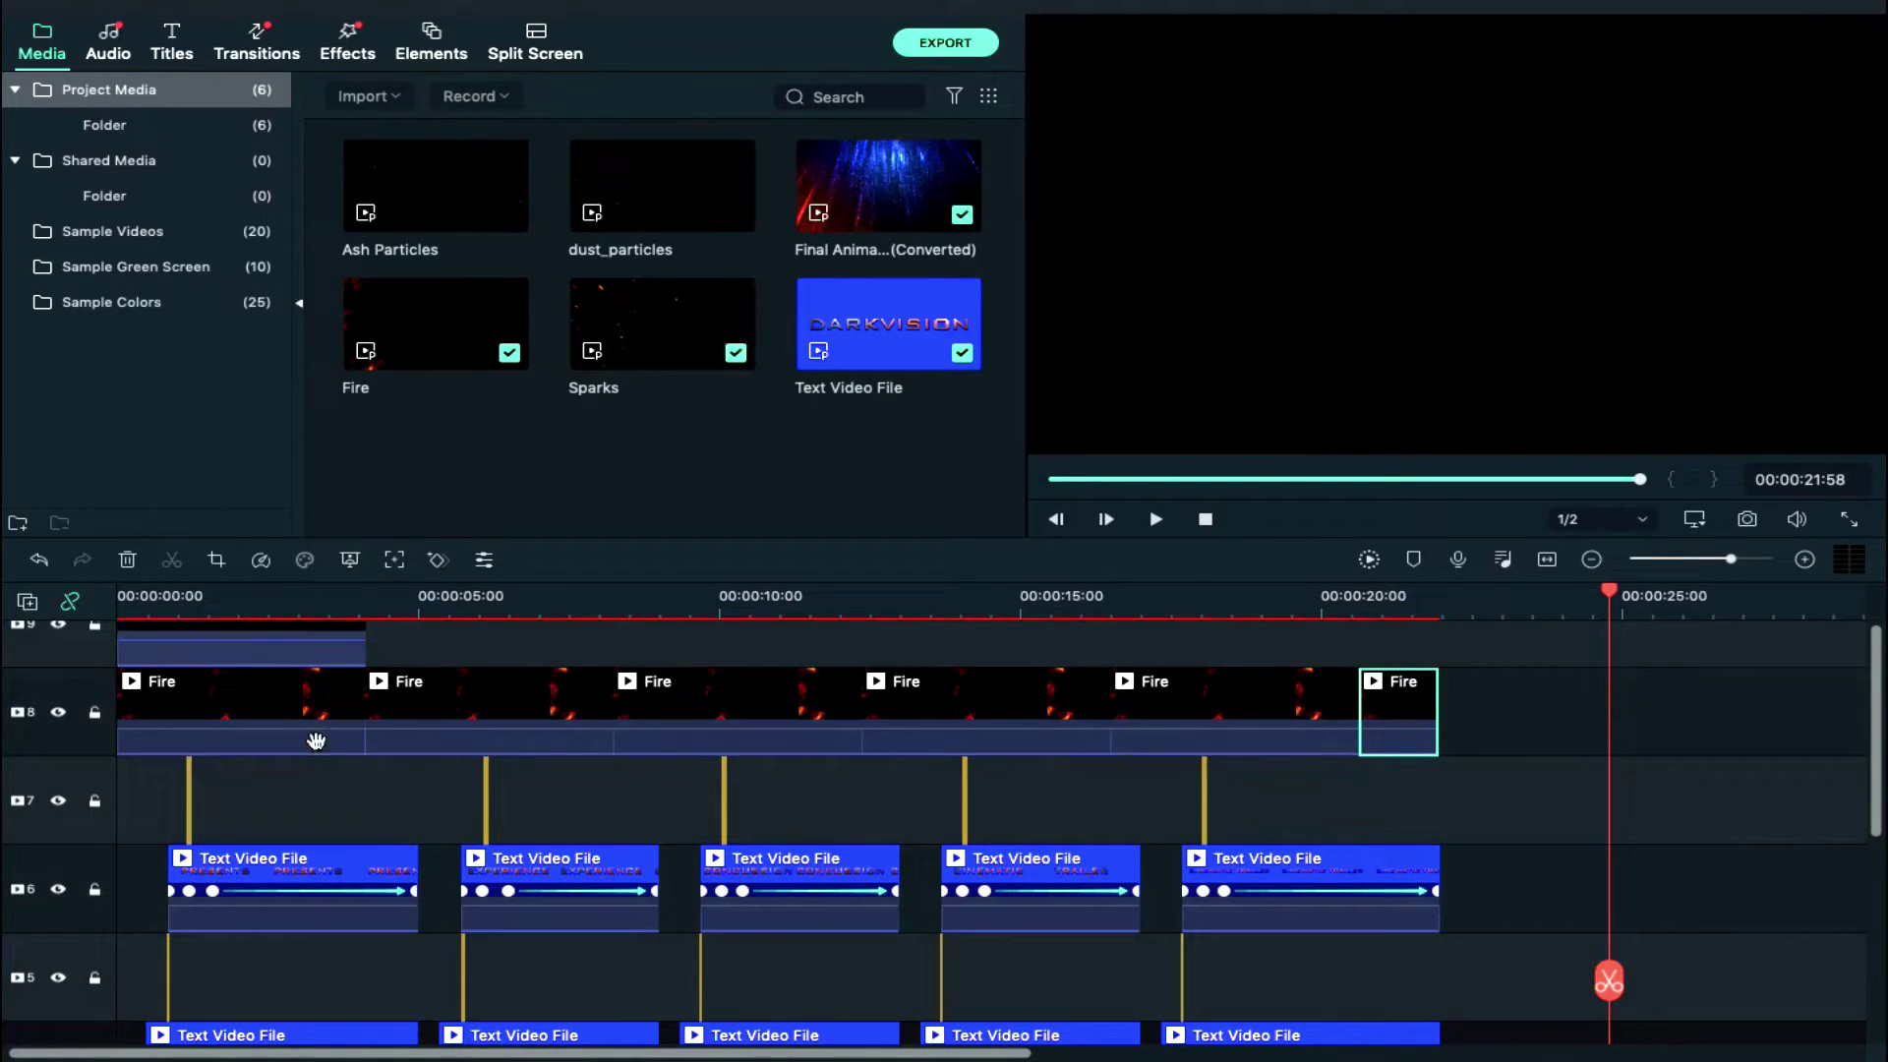
{"action": "left_click", "coordinate": [243, 596]}
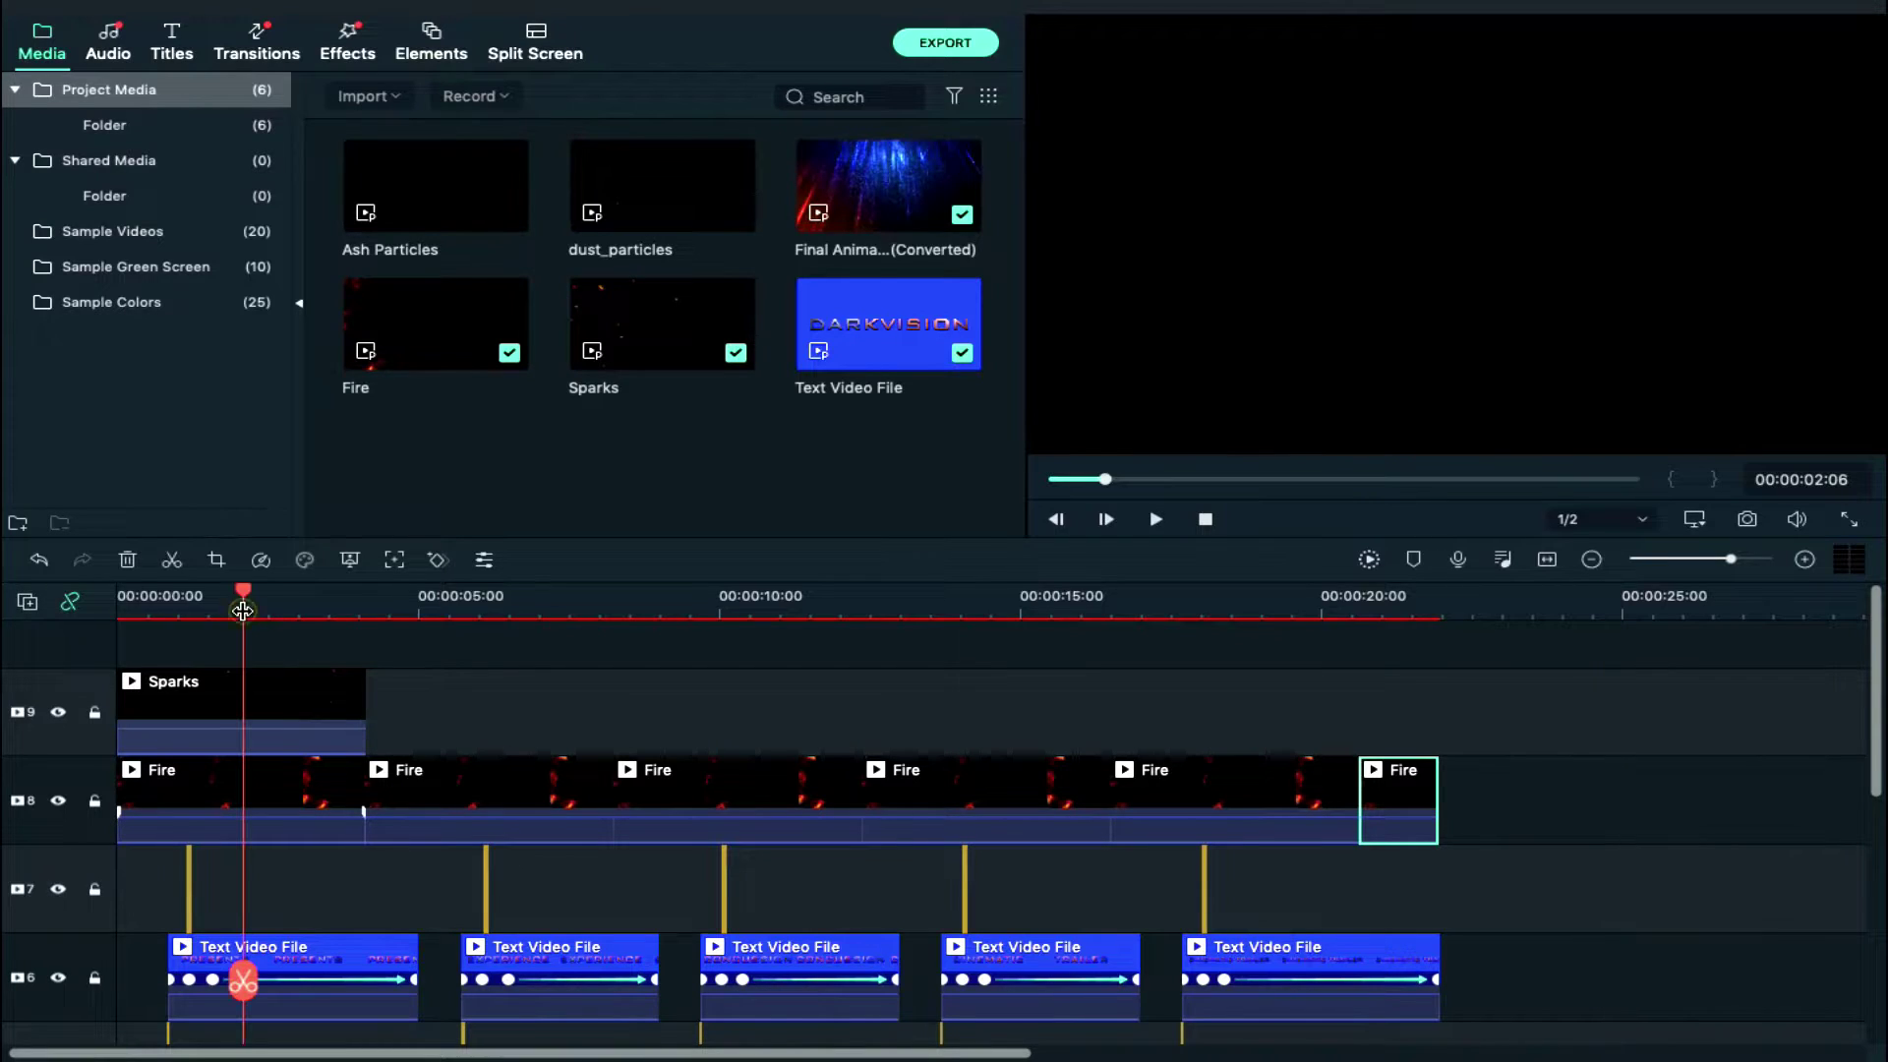
{"action": "double_click", "coordinate": [279, 700]}
{"action": "left_click", "coordinate": [337, 355]}
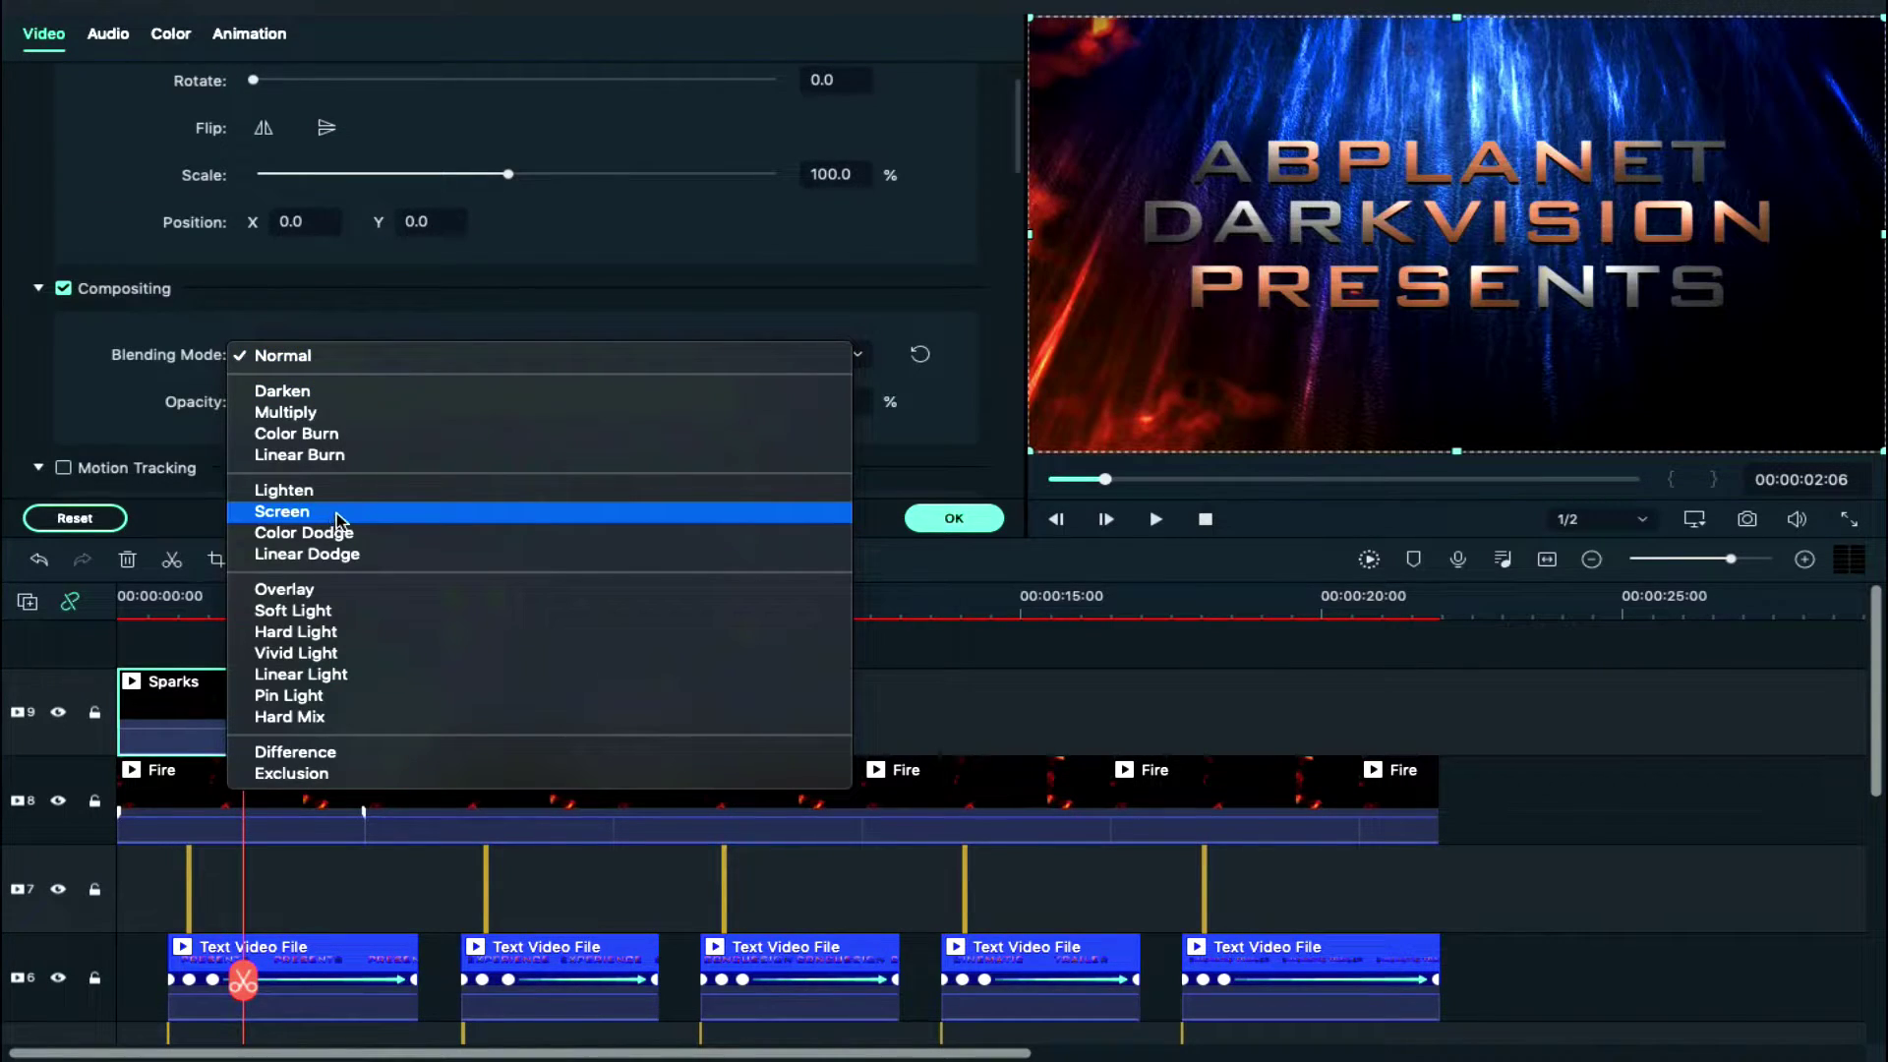
{"action": "left_click", "coordinate": [332, 513]}
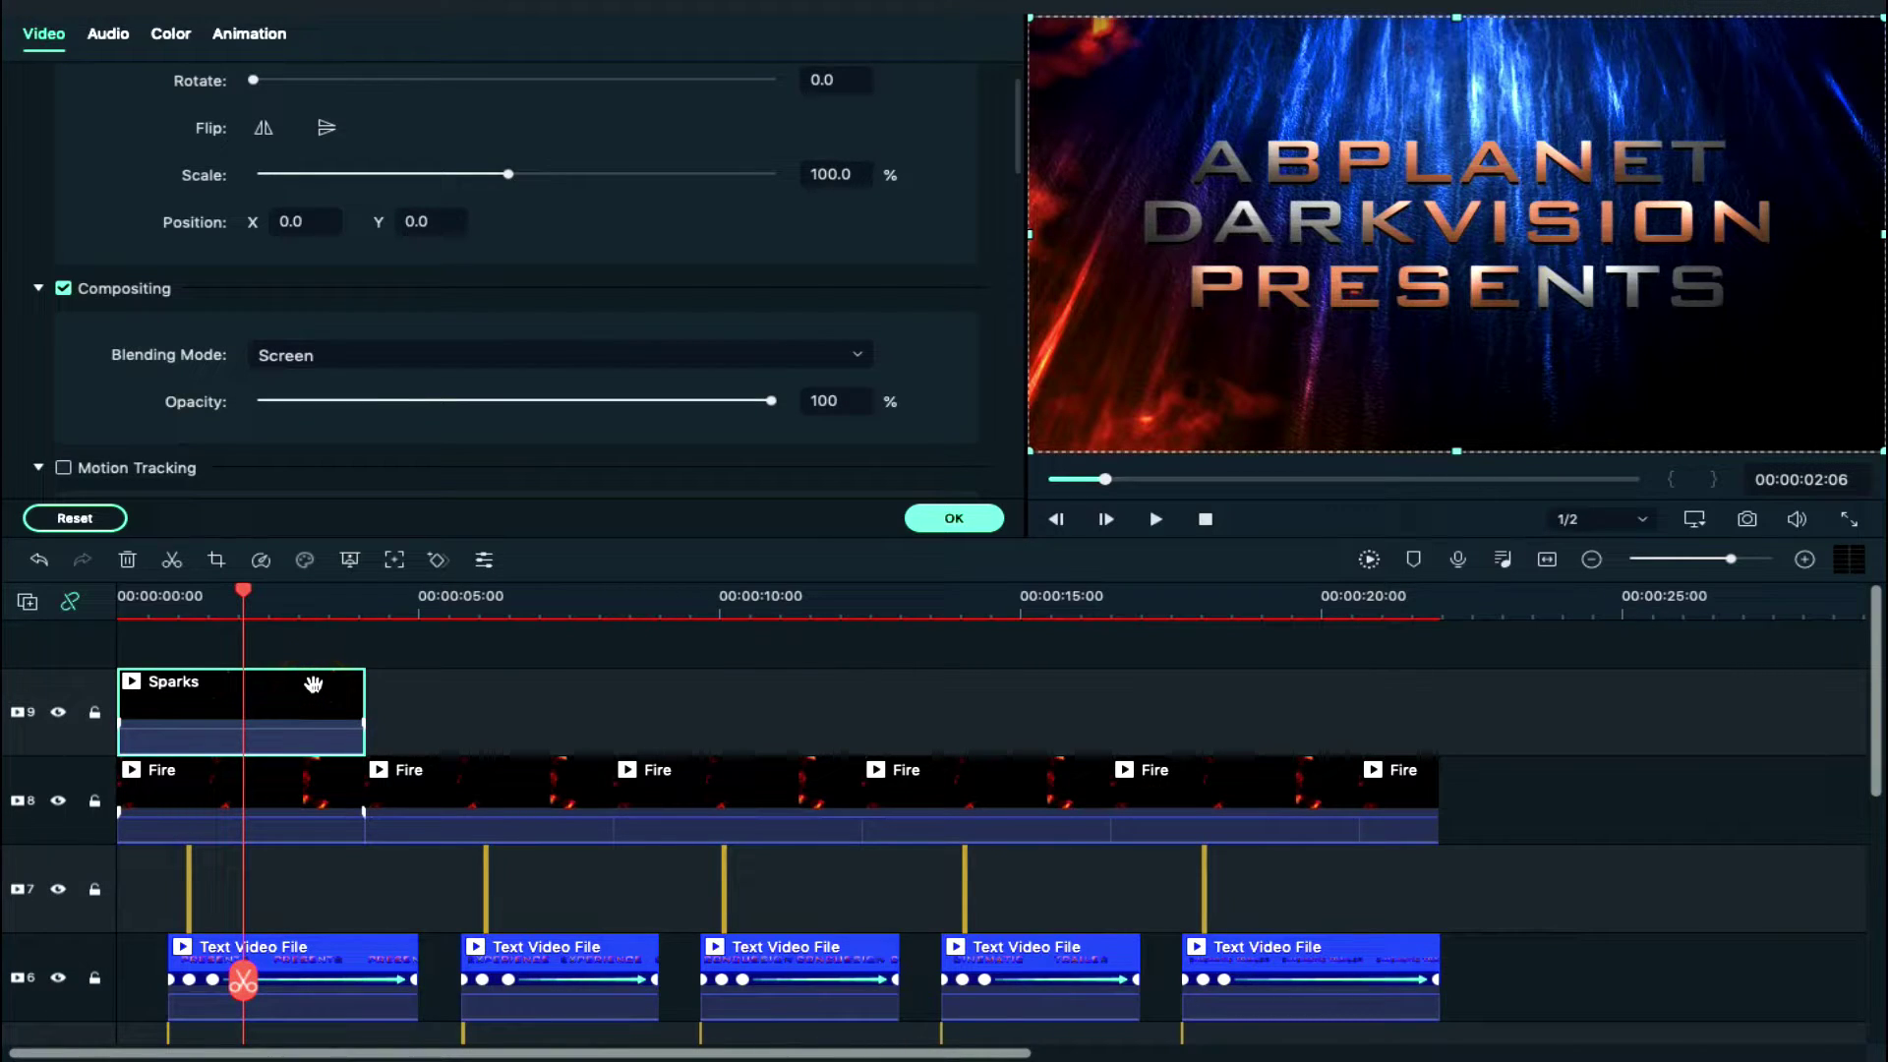
Paste five copies of the Sparks clip end to end on track 9 and trim the last one to end at 00:00:21:58
{"action": "left_click", "coordinate": [365, 609]}
{"action": "key", "text": "ctrl+v"}
{"action": "key", "text": "ctrl+v"}
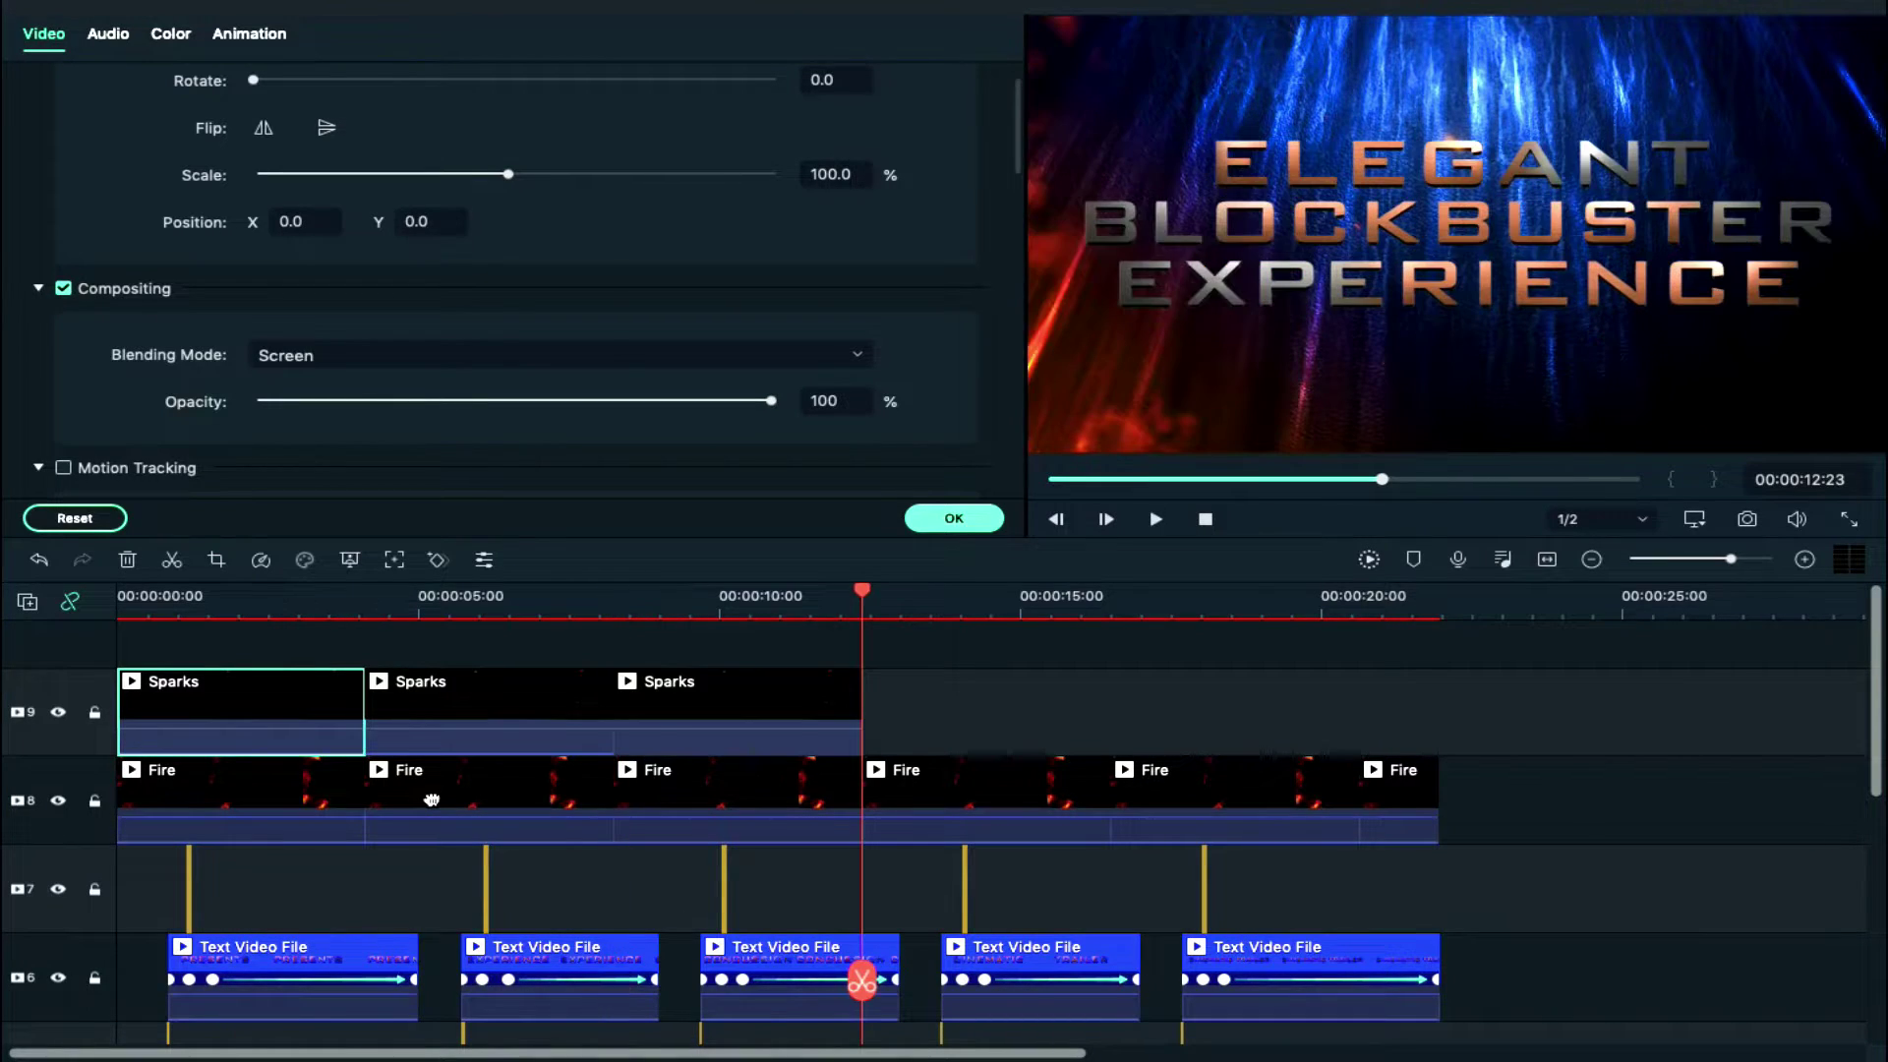
{"action": "key", "text": "ctrl+v"}
{"action": "key", "text": "ctrl+v"}
{"action": "key", "text": "ctrl+v"}
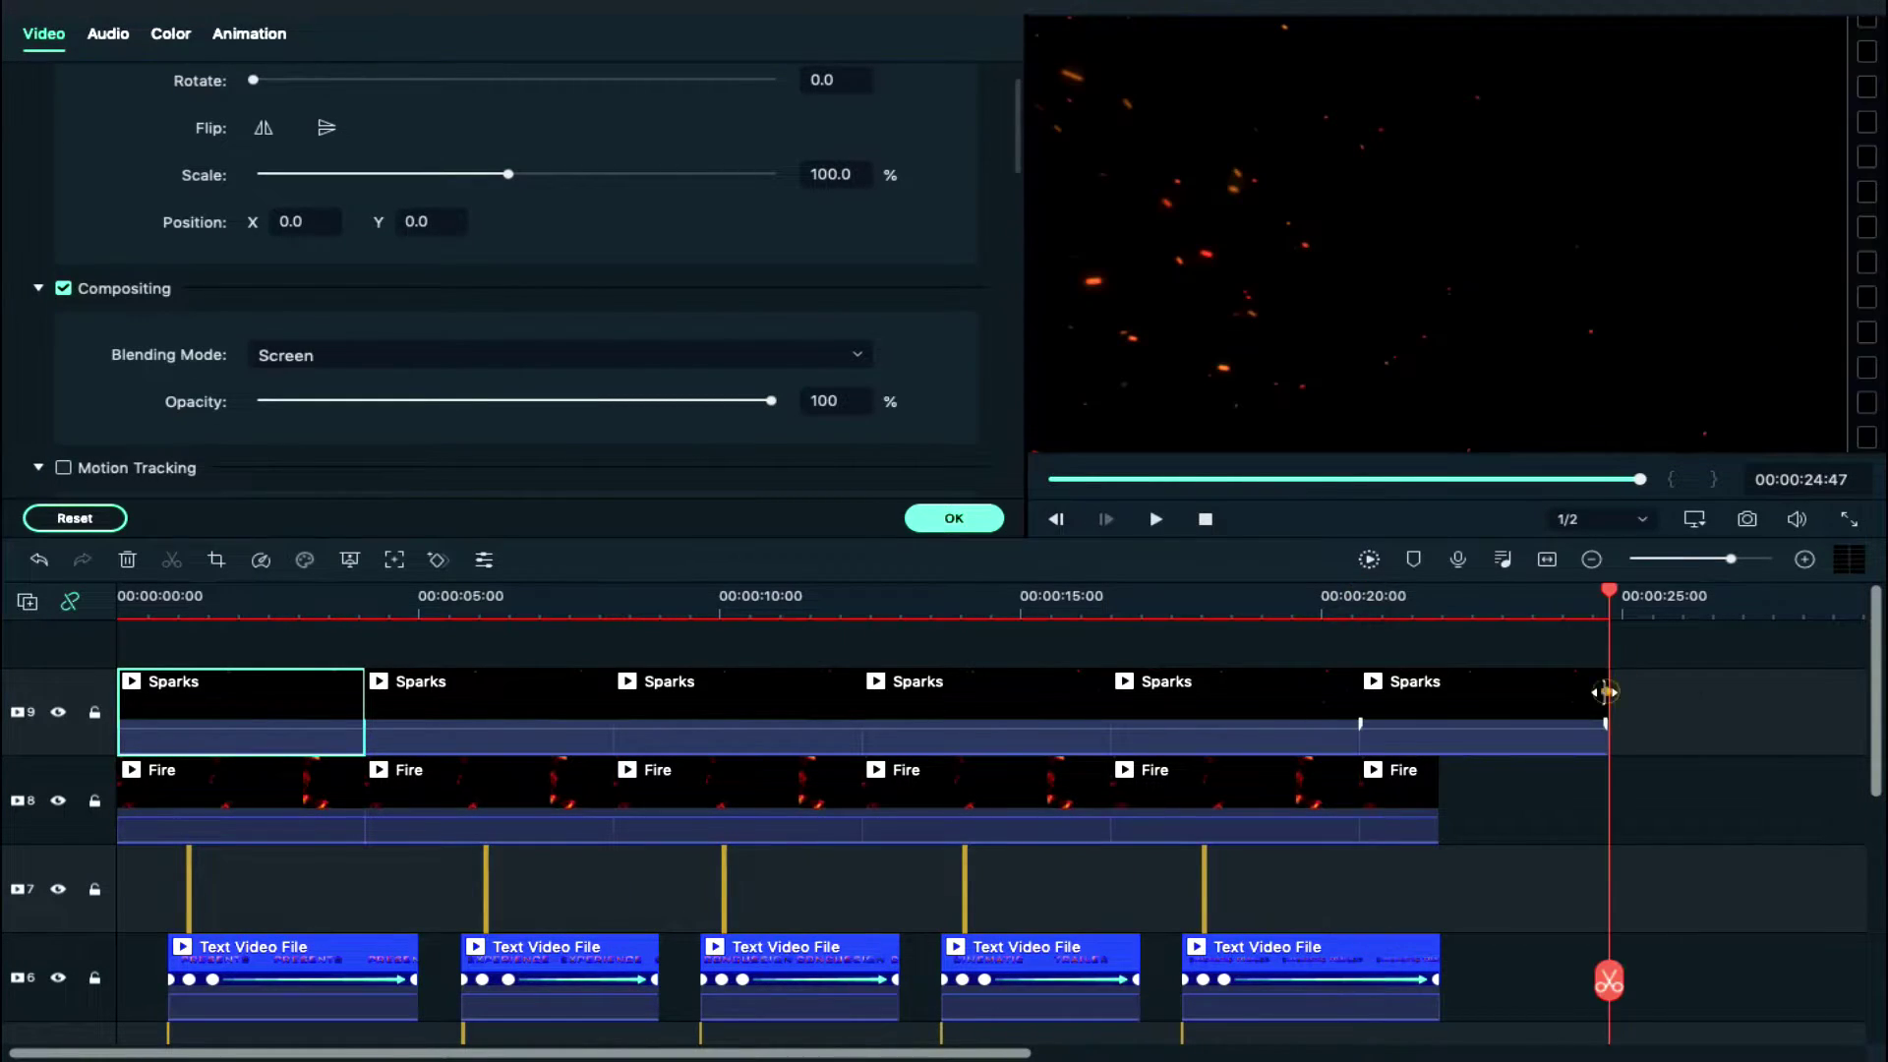
{"action": "scroll", "coordinate": [481, 696], "scroll_direction": "right", "scroll_amount": 1}
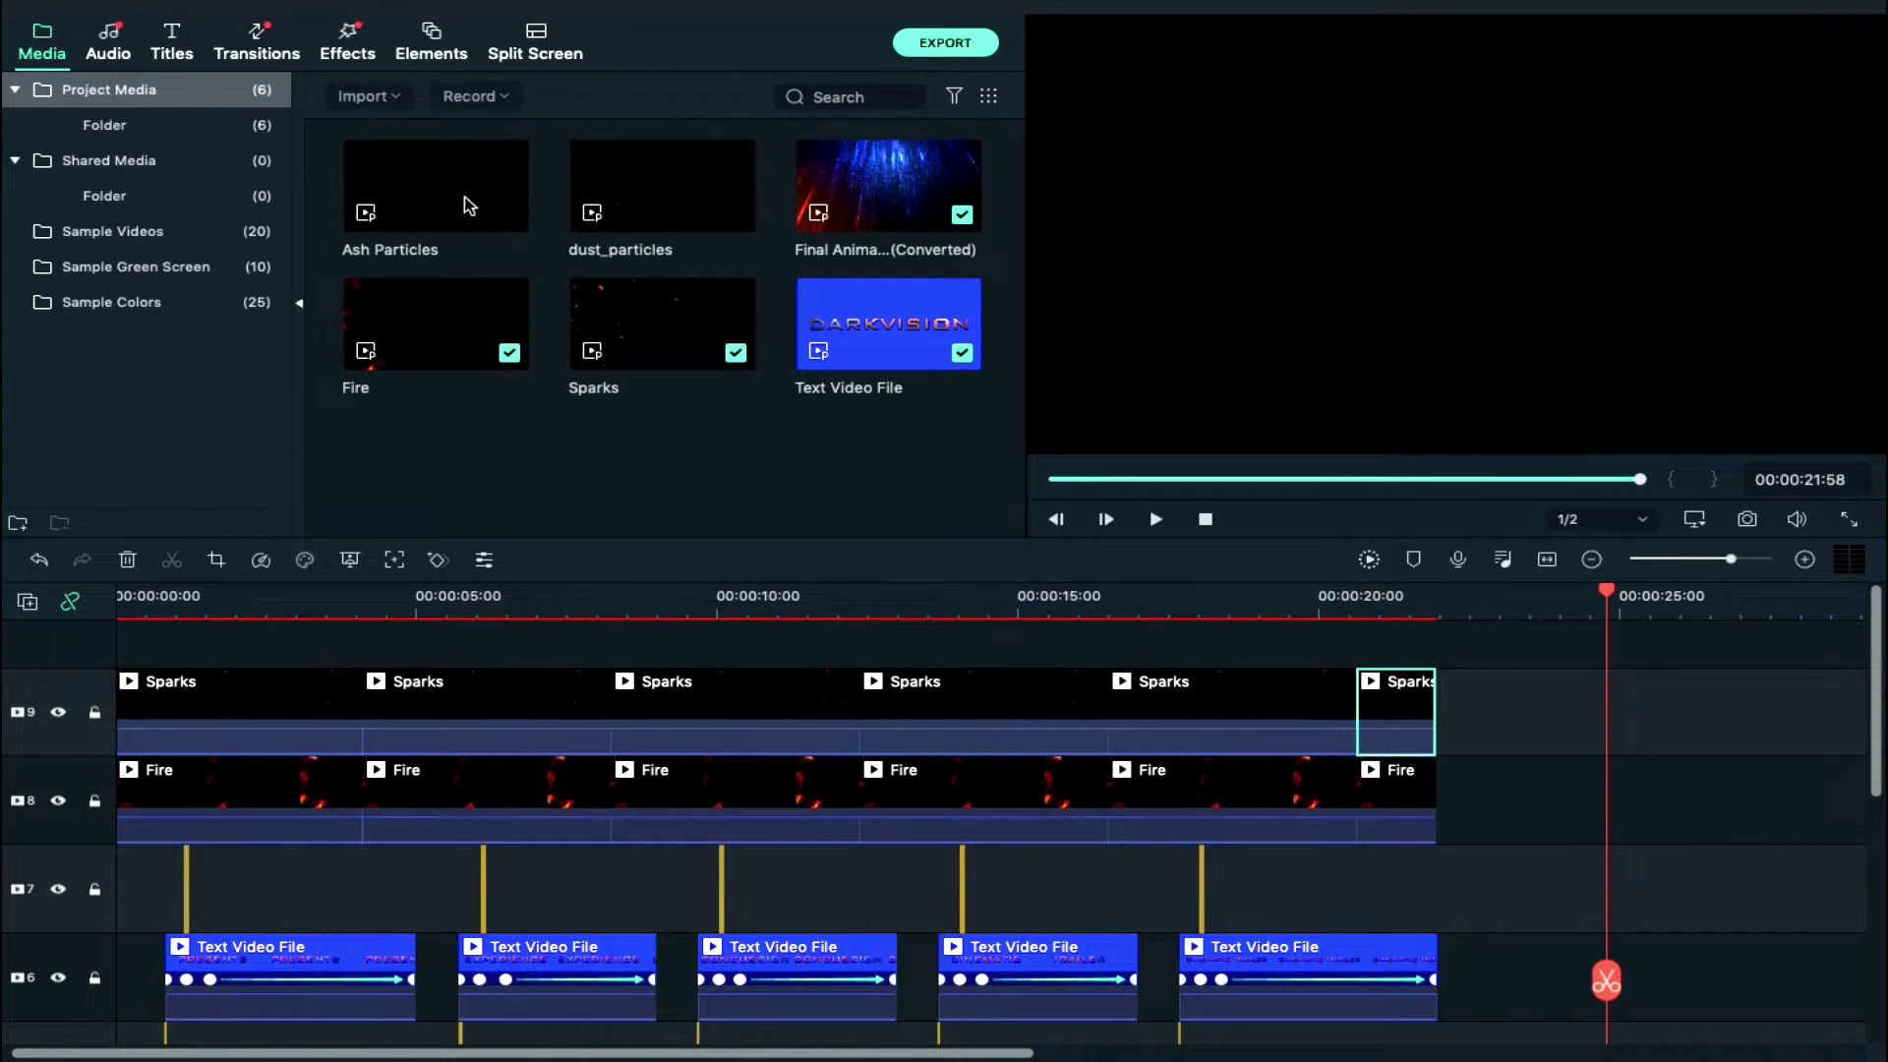
Place the dust_particles clip at the start of track 10 and set its blending mode to Screen
{"action": "left_click_drag", "start_coordinate": [637, 196], "coordinate": [125, 639]}
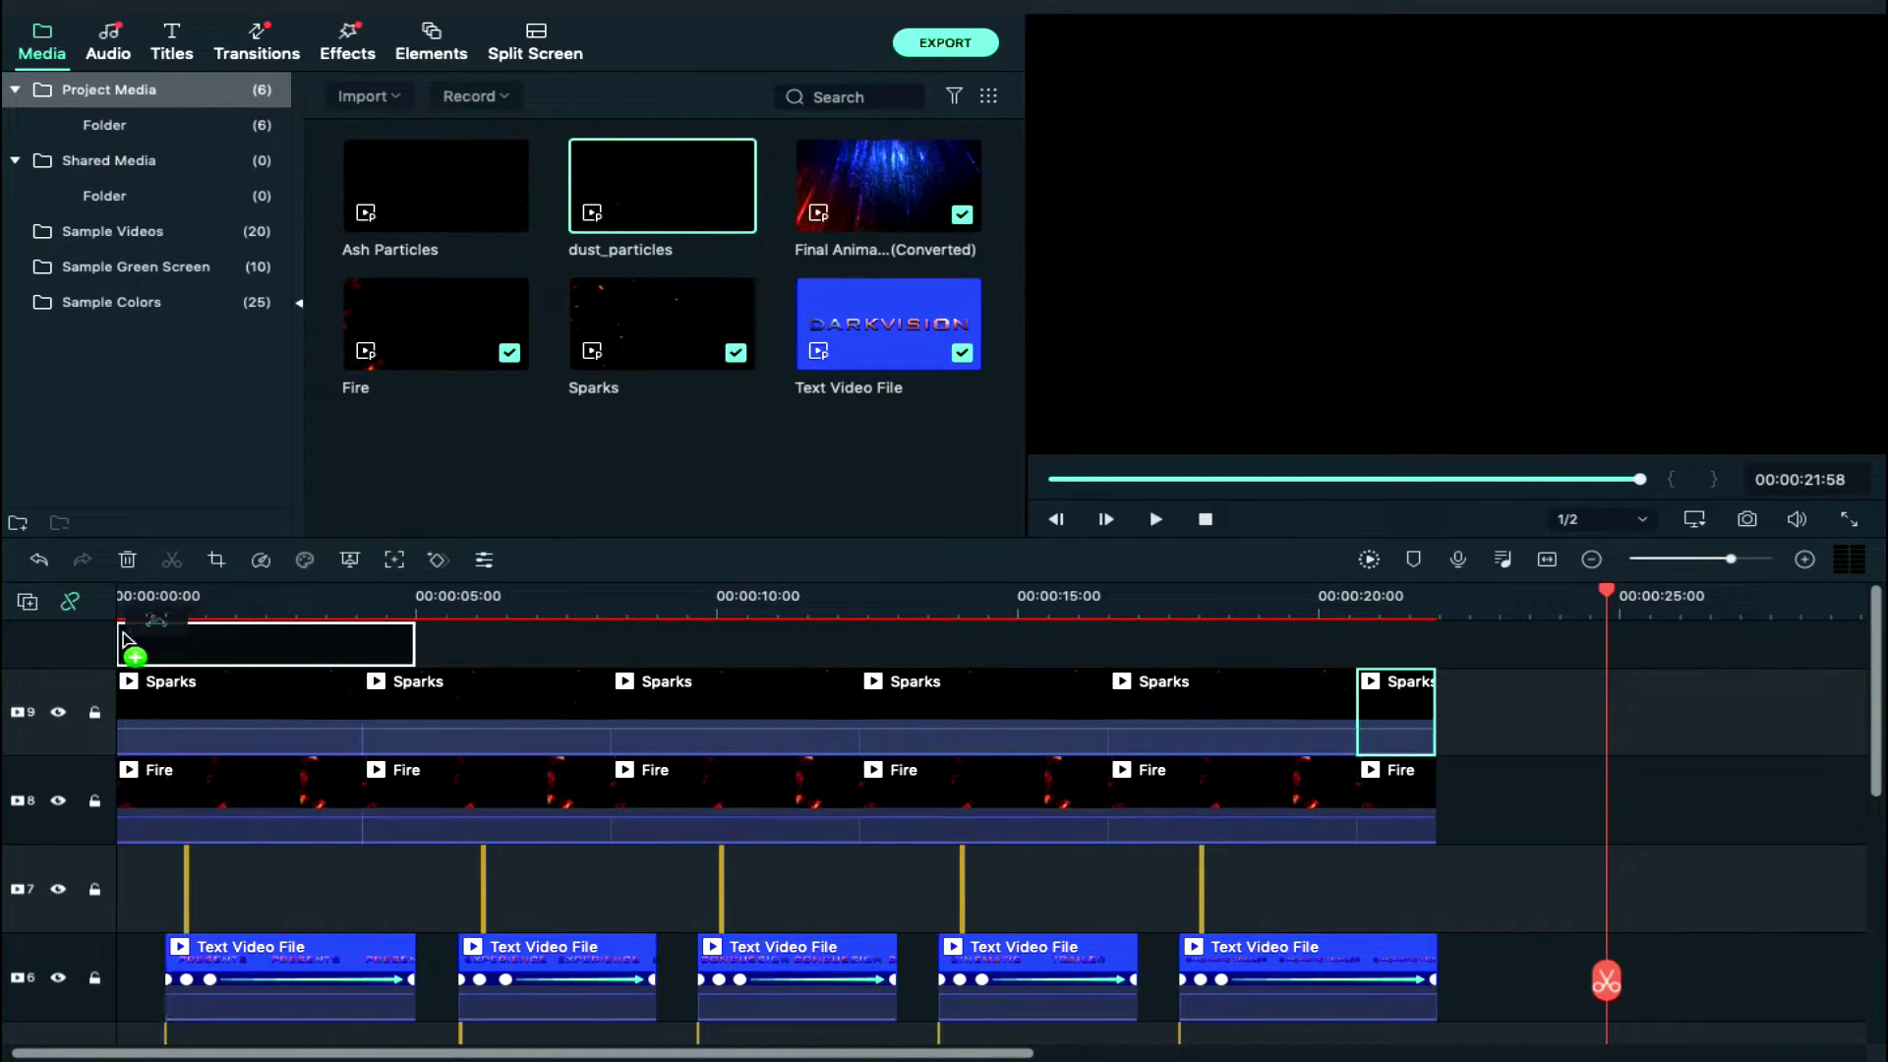
{"action": "left_click_drag", "start_coordinate": [322, 717], "coordinate": [320, 717]}
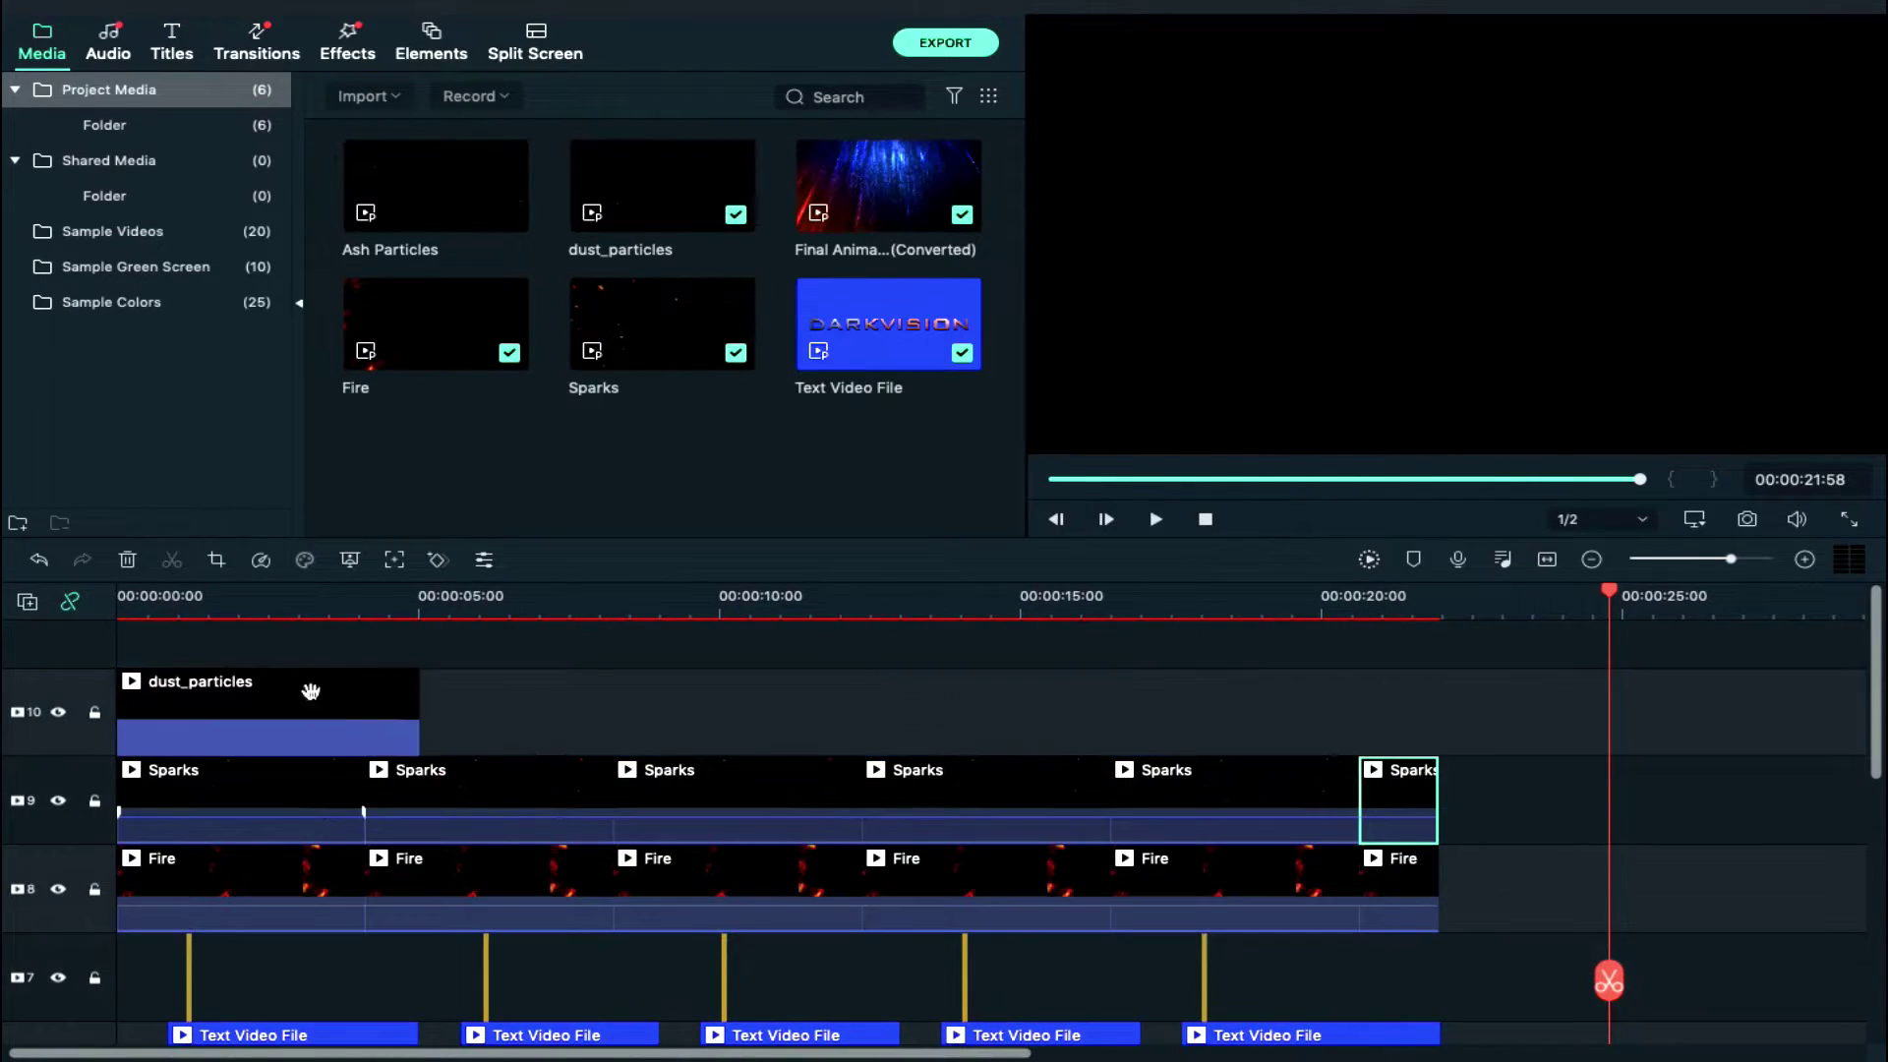
{"action": "left_click", "coordinate": [282, 597]}
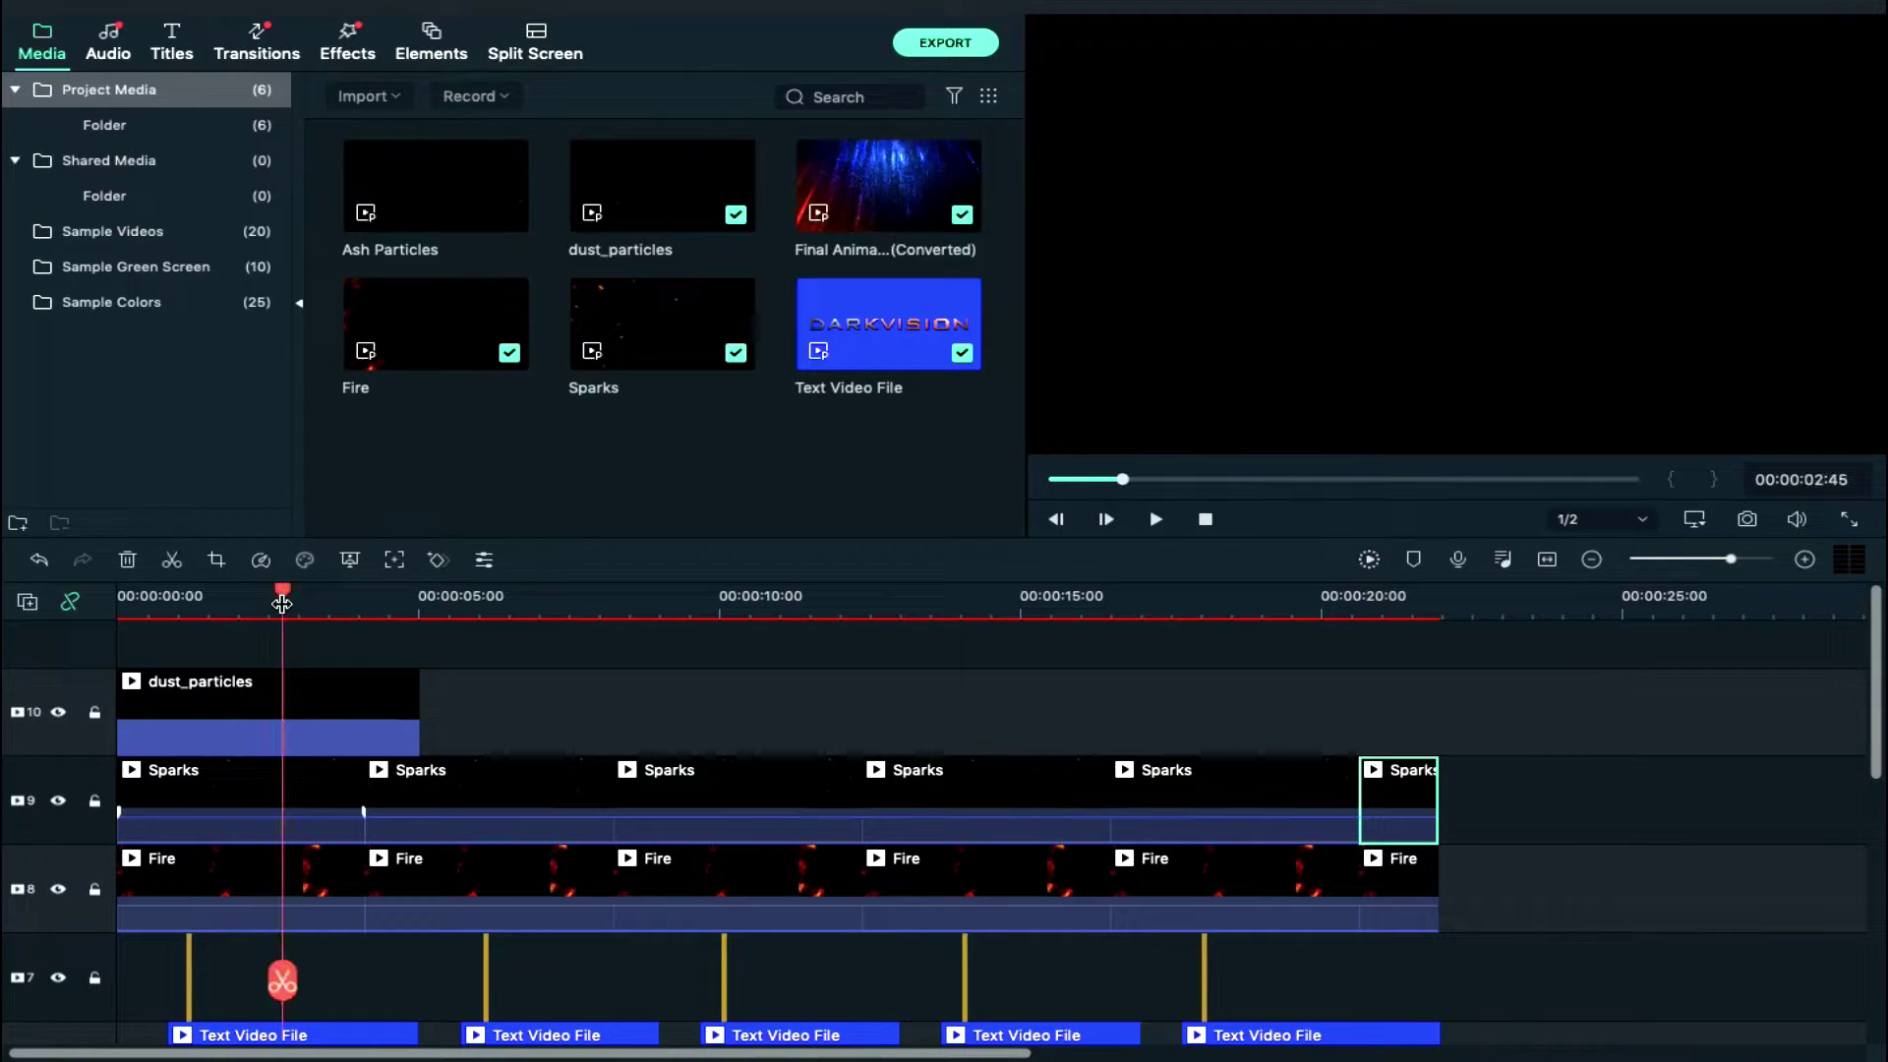
{"action": "left_click", "coordinate": [305, 700]}
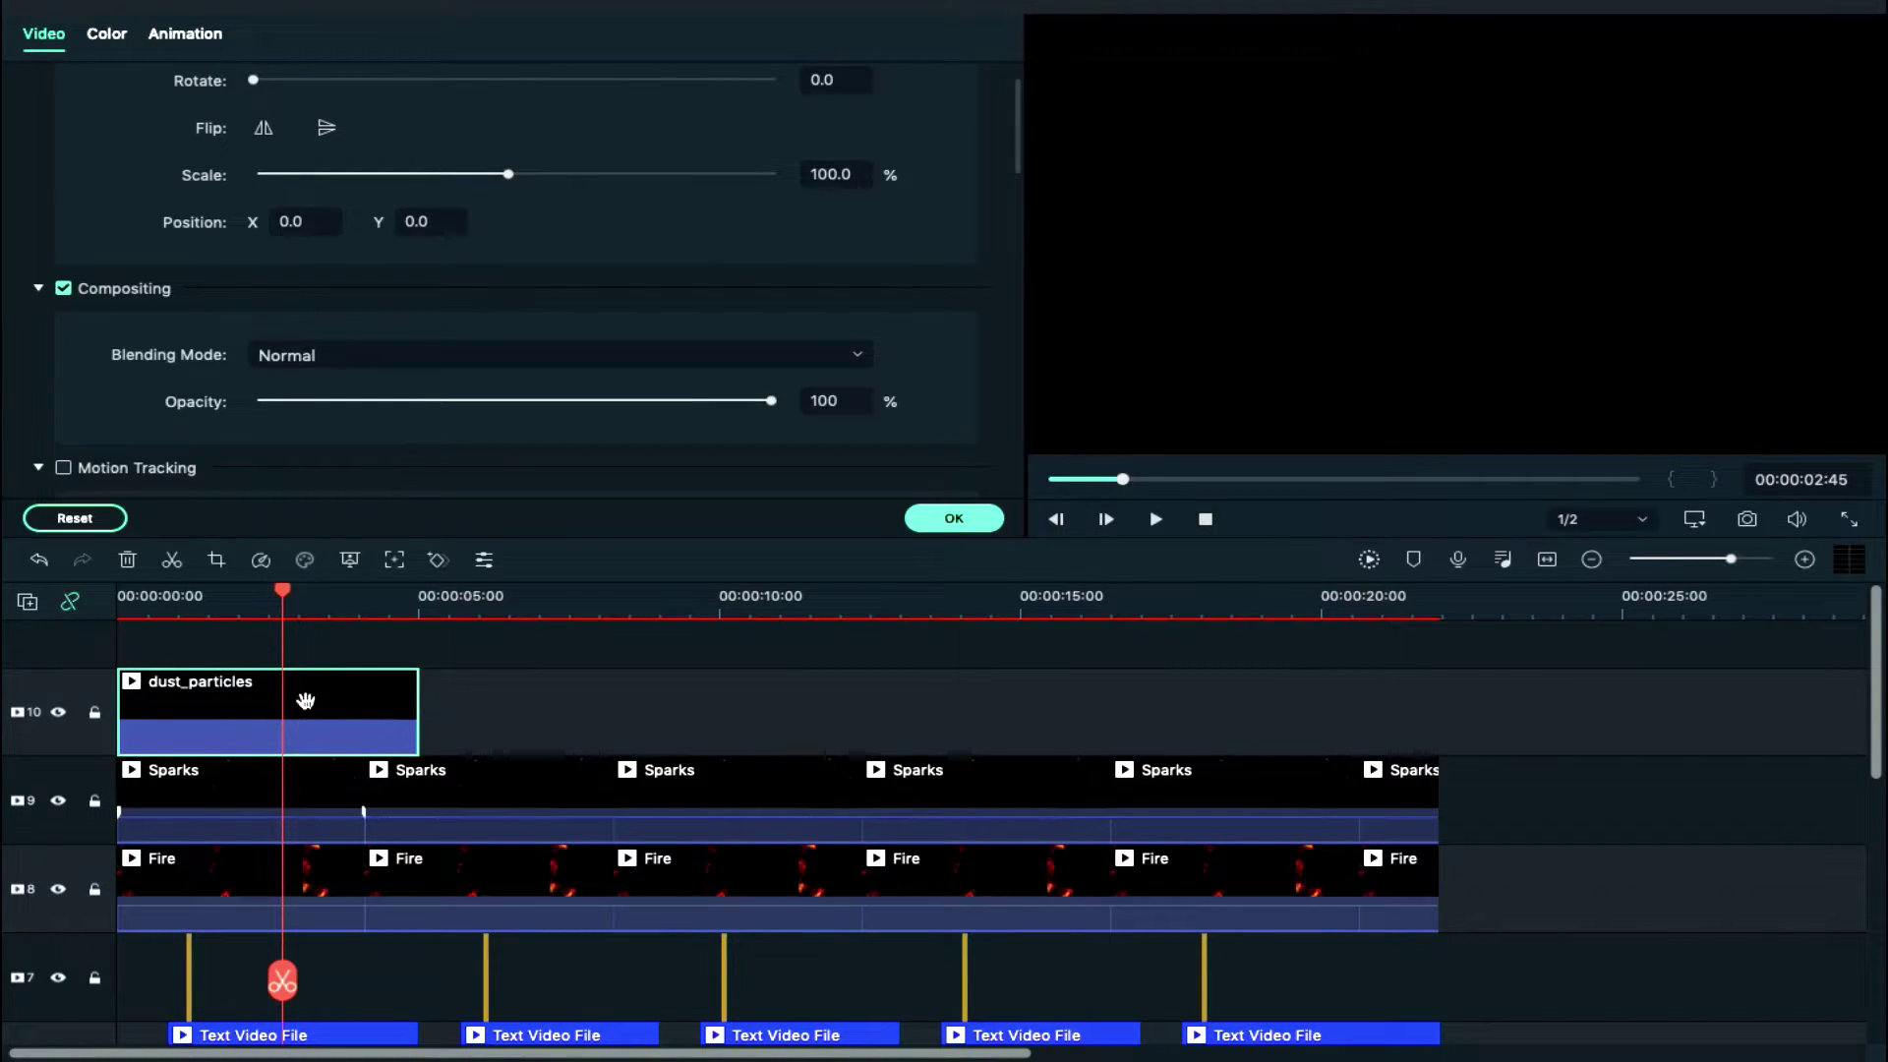
{"action": "left_click", "coordinate": [427, 355]}
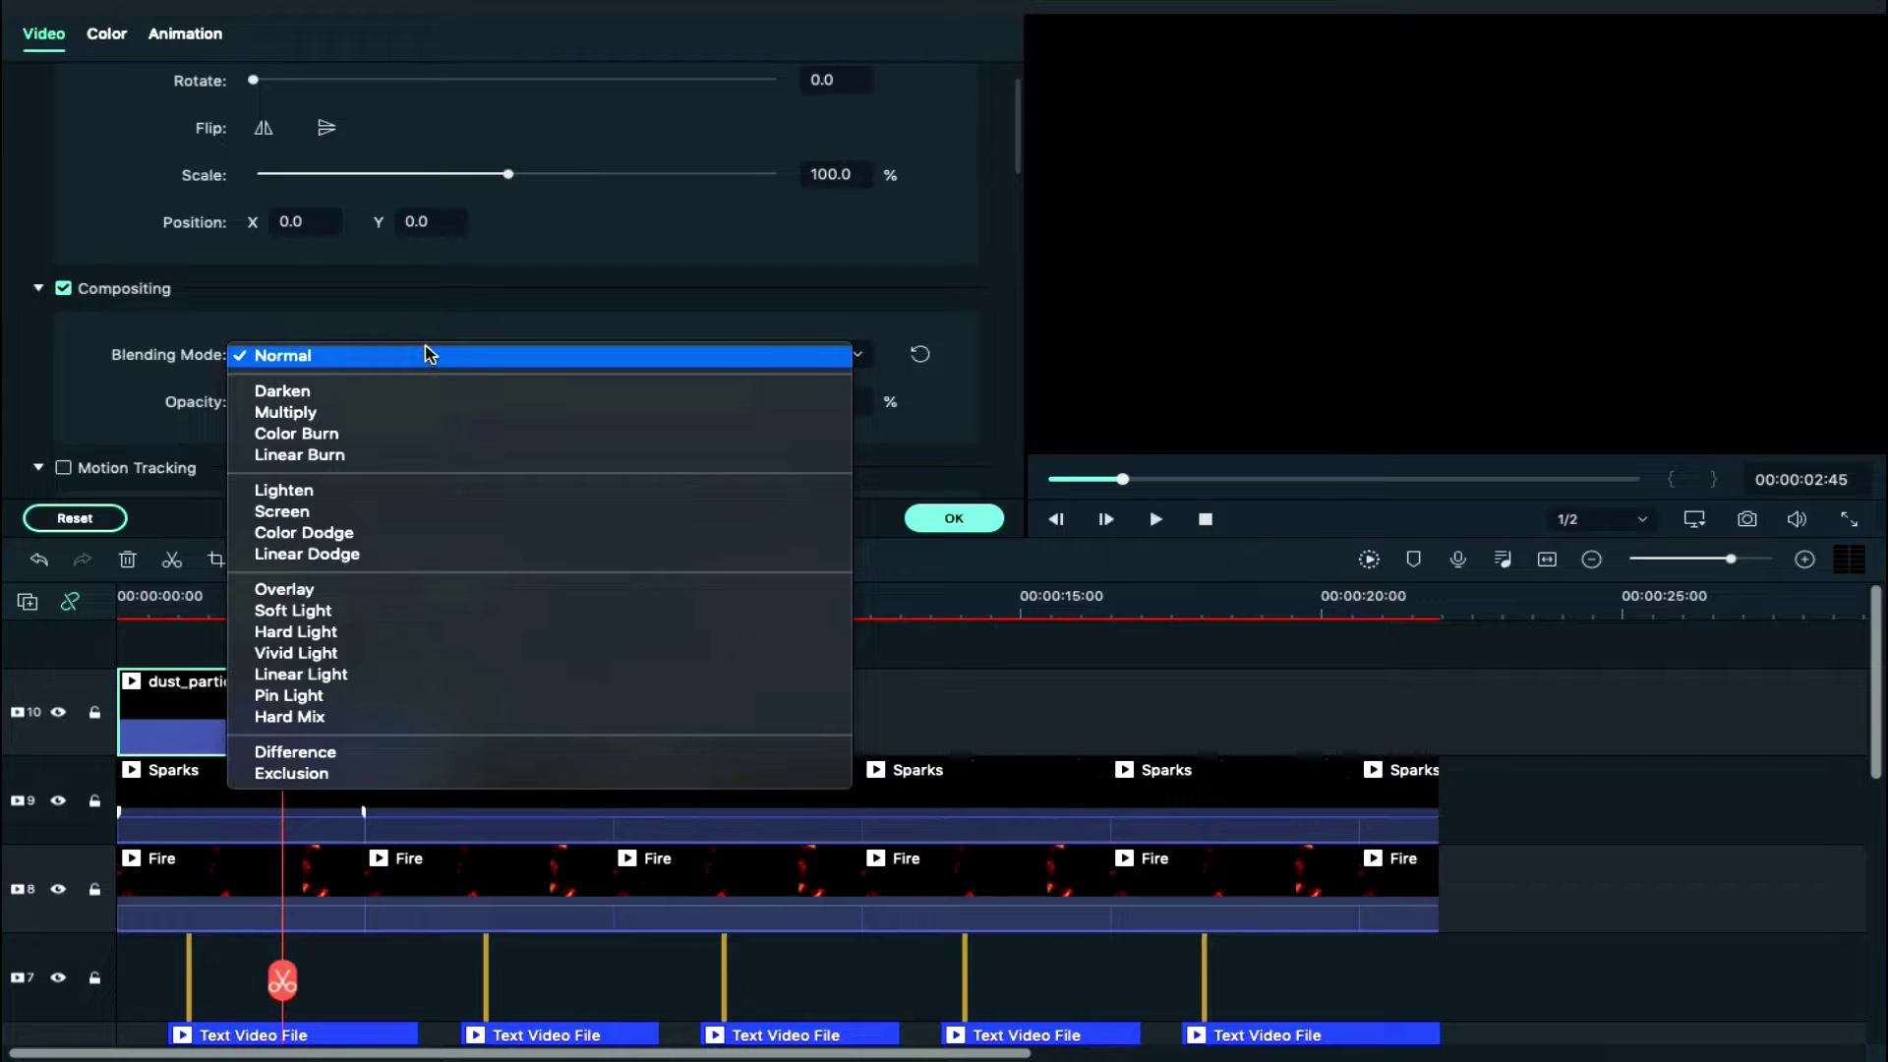
{"action": "left_click", "coordinate": [380, 511]}
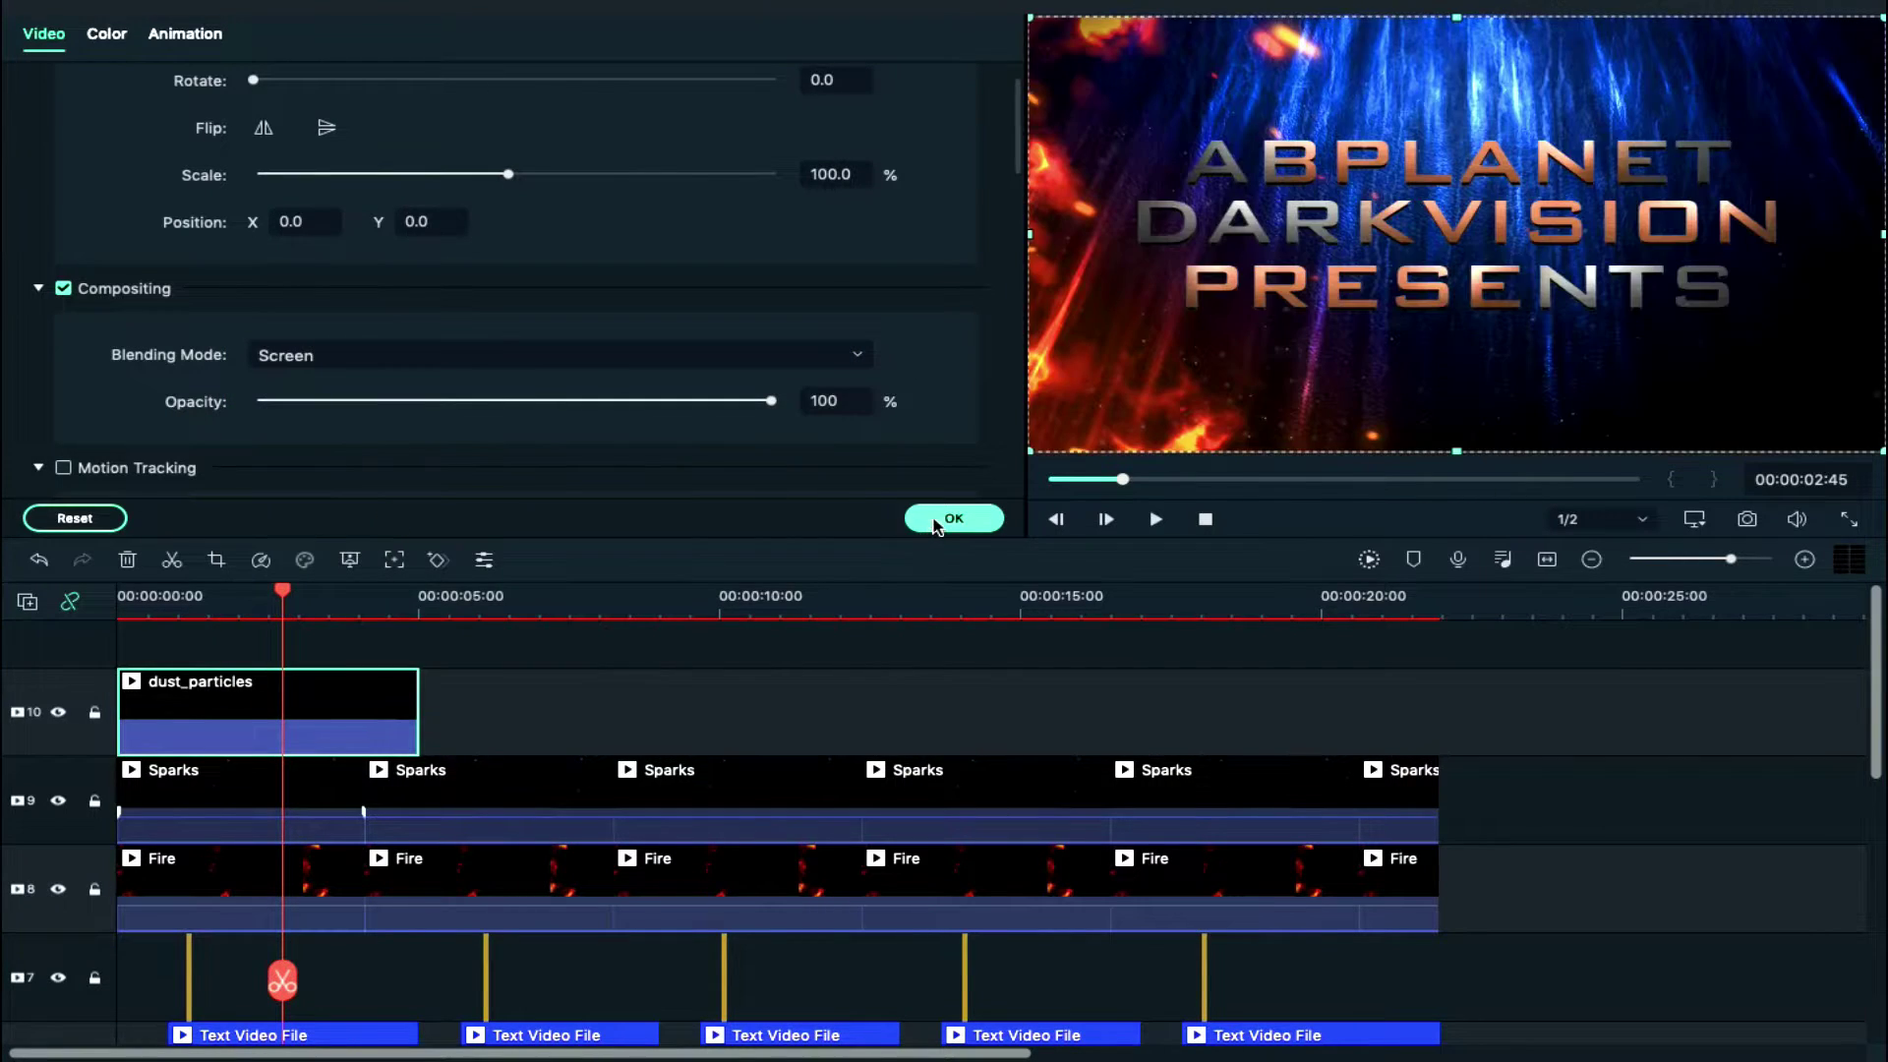
{"action": "left_click", "coordinate": [937, 520]}
Paste four copies of dust_particles end to end on track 10 and trim the last one to end at 00:00:21:58
{"action": "left_click", "coordinate": [417, 597]}
{"action": "key", "text": "super+v"}
{"action": "key", "text": "super+v"}
{"action": "key", "text": "super+v"}
{"action": "key", "text": "super+v"}
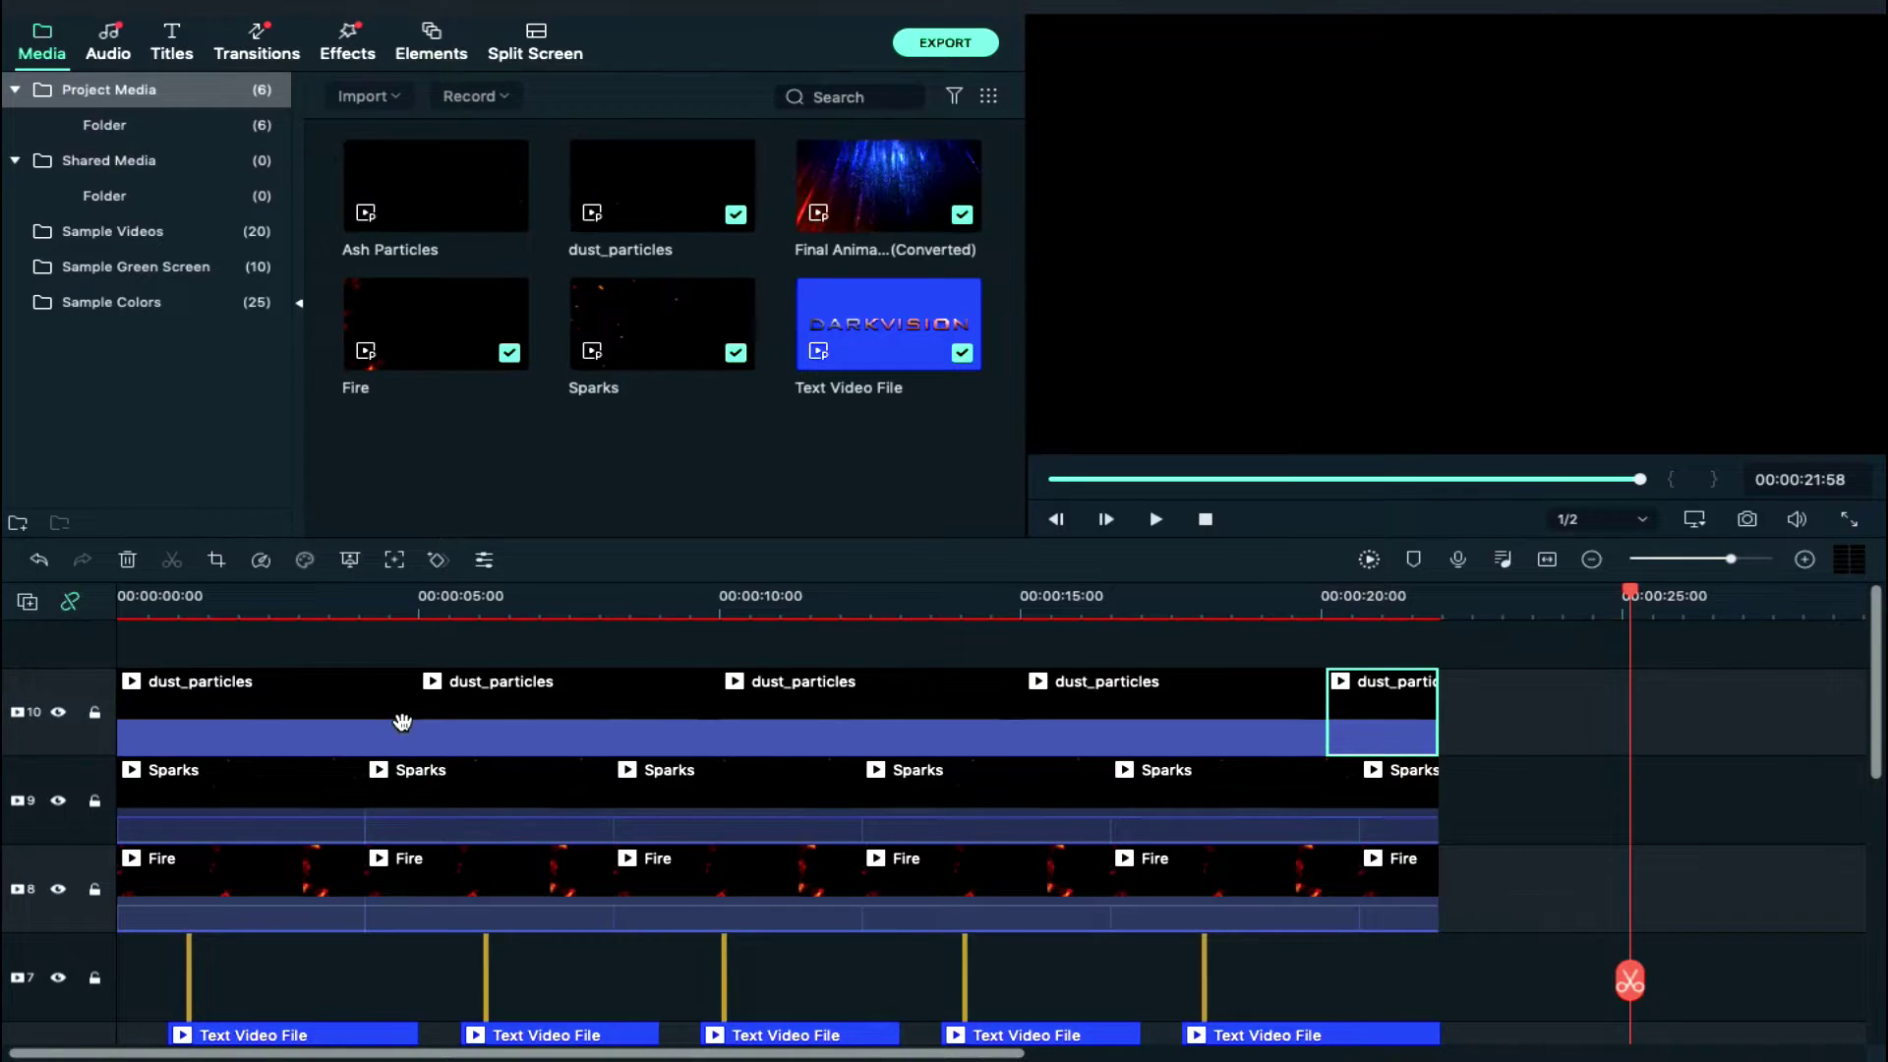
Place the Ash Particles clip at the start of track 11 and set its blending mode to Screen
{"action": "left_click_drag", "start_coordinate": [471, 227], "coordinate": [145, 642]}
{"action": "left_click_drag", "start_coordinate": [619, 609], "coordinate": [627, 624]}
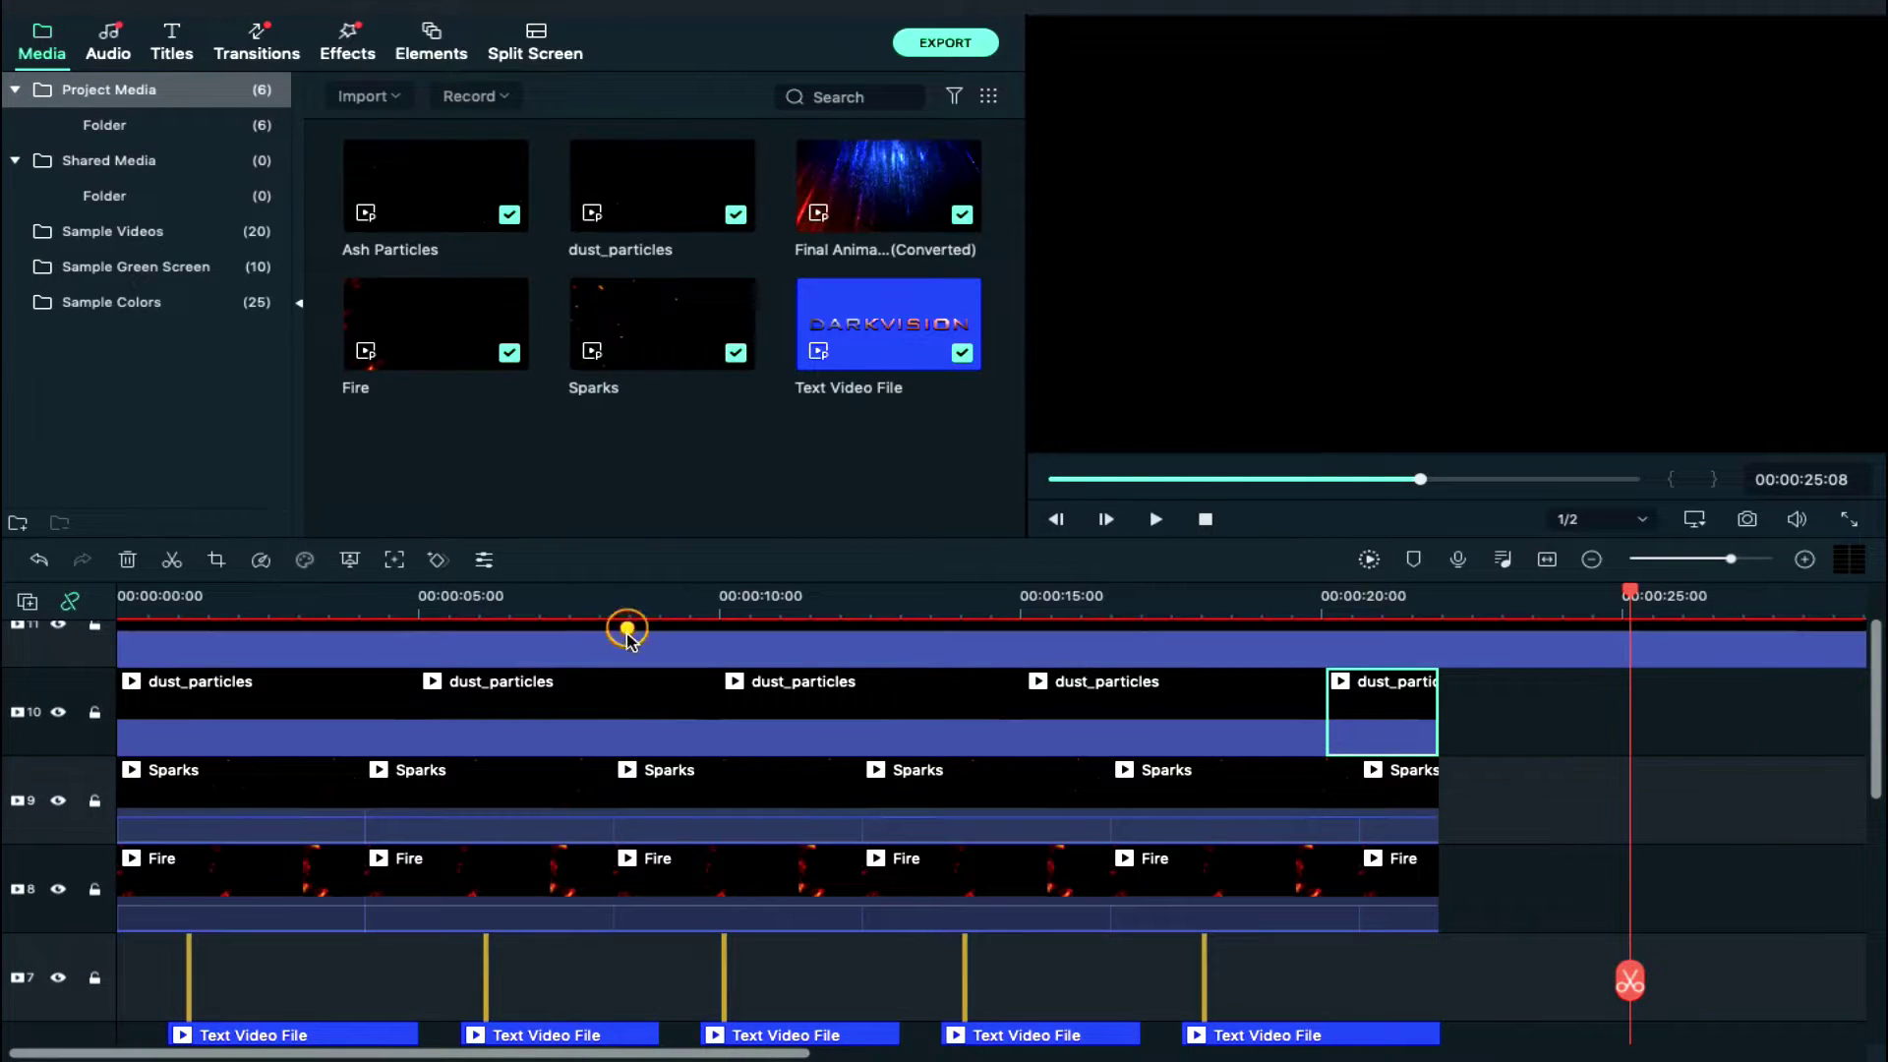
{"action": "double_click", "coordinate": [629, 639]}
{"action": "left_click", "coordinate": [495, 364]}
{"action": "left_click", "coordinate": [428, 512]}
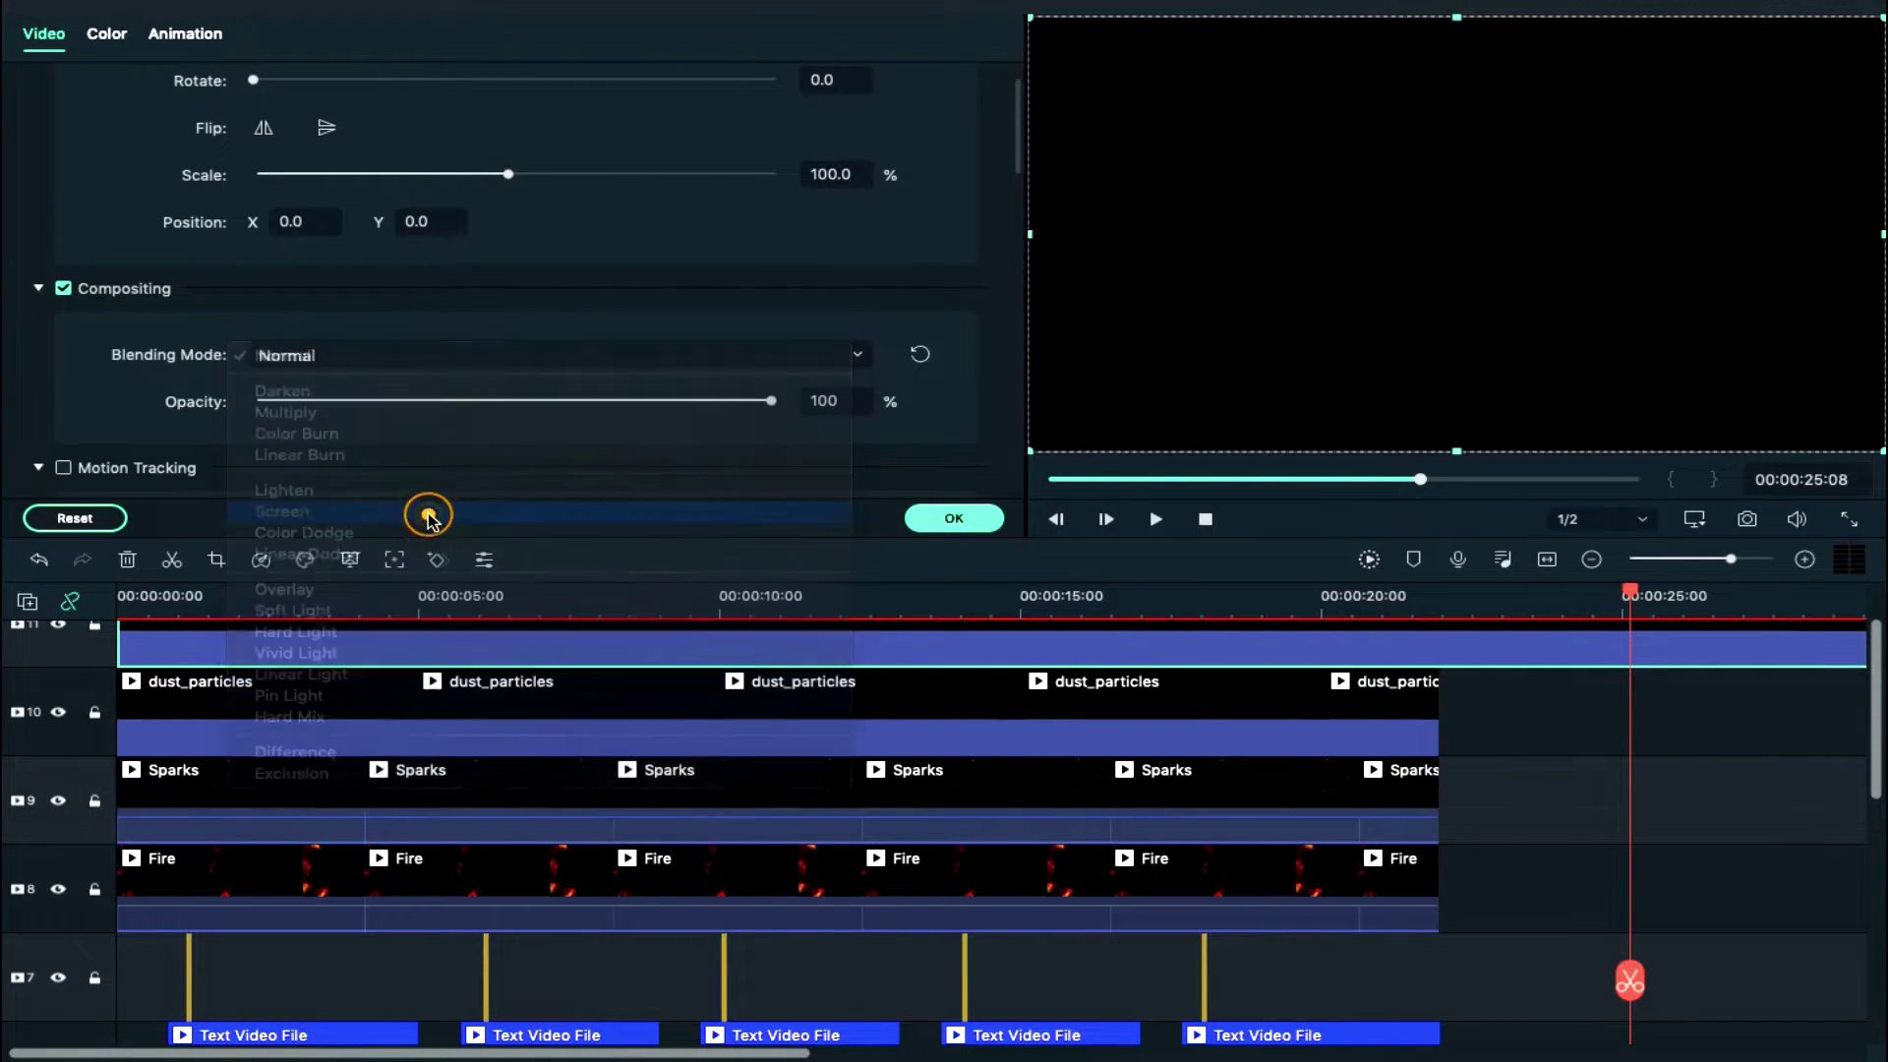
Split the Ash Particles clip on track 11 at 00:00:21:59 and delete the part beyond it
{"action": "left_click", "coordinate": [1441, 610]}
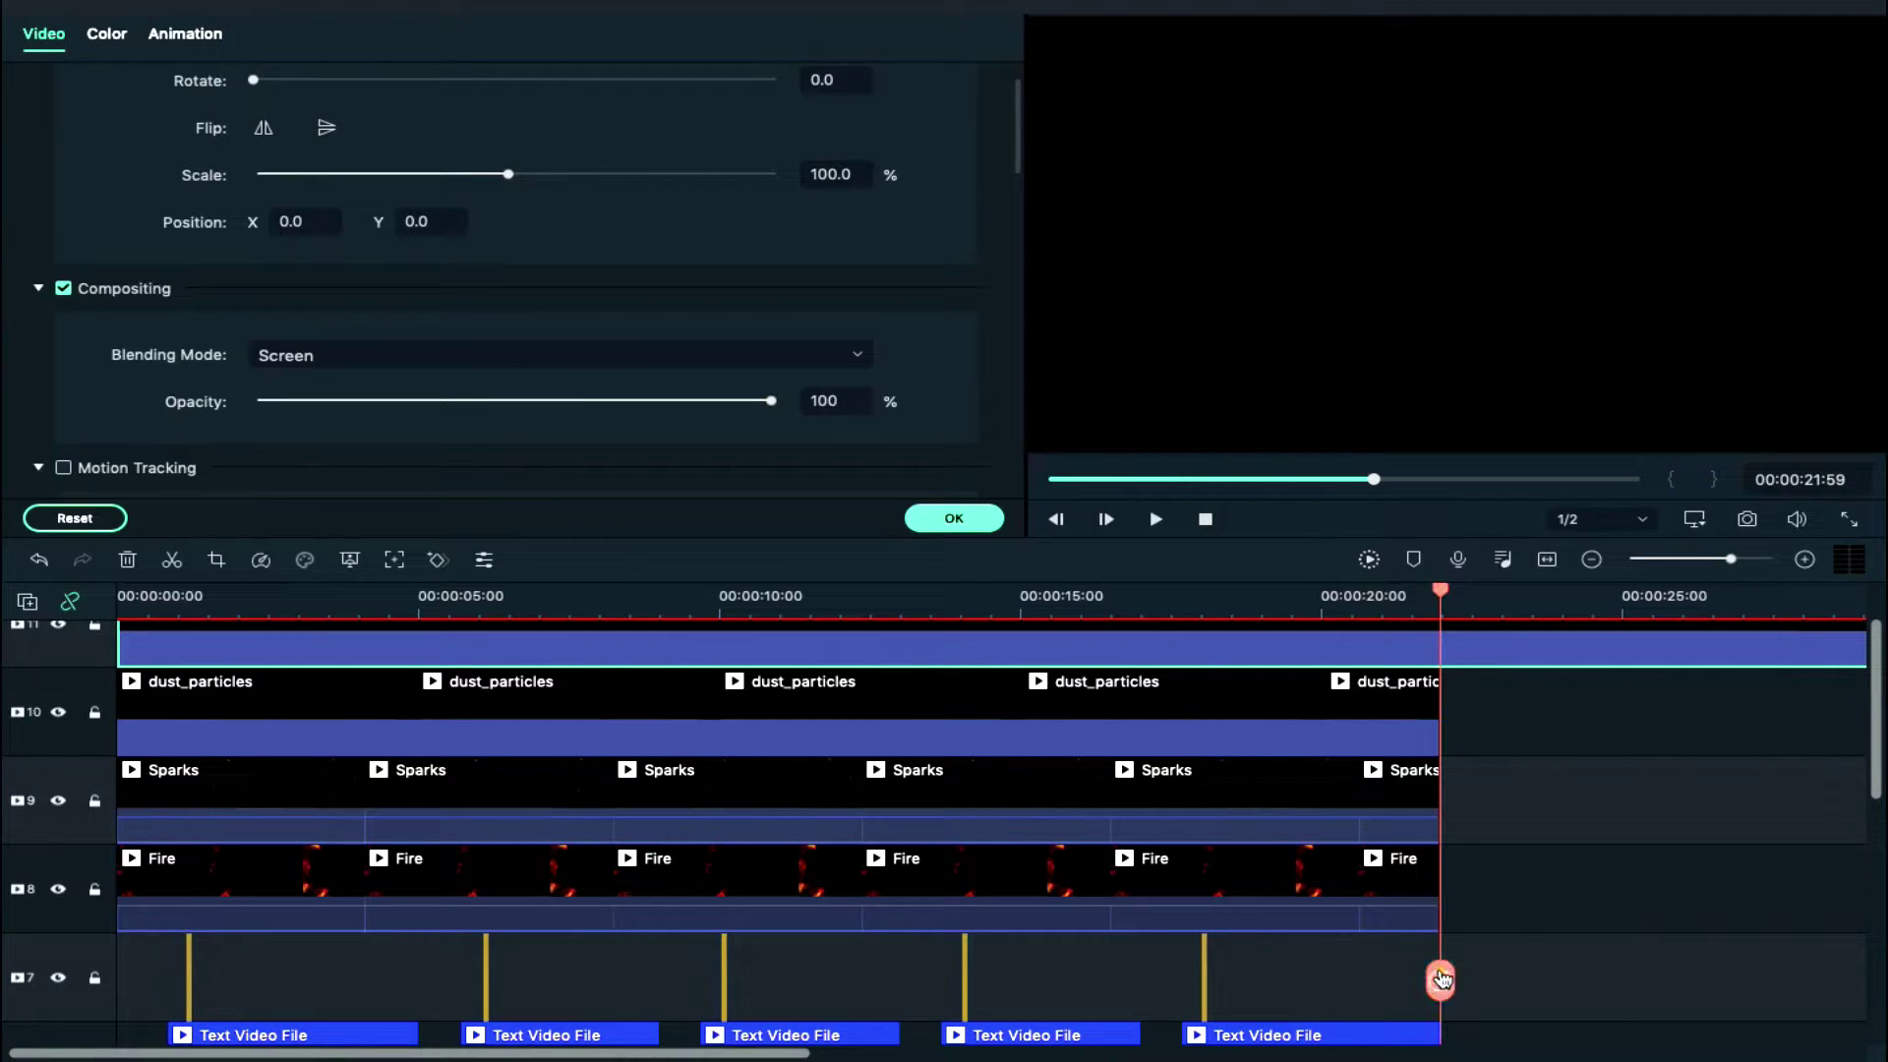
{"action": "left_click", "coordinate": [1506, 647]}
{"action": "key", "text": "Delete"}
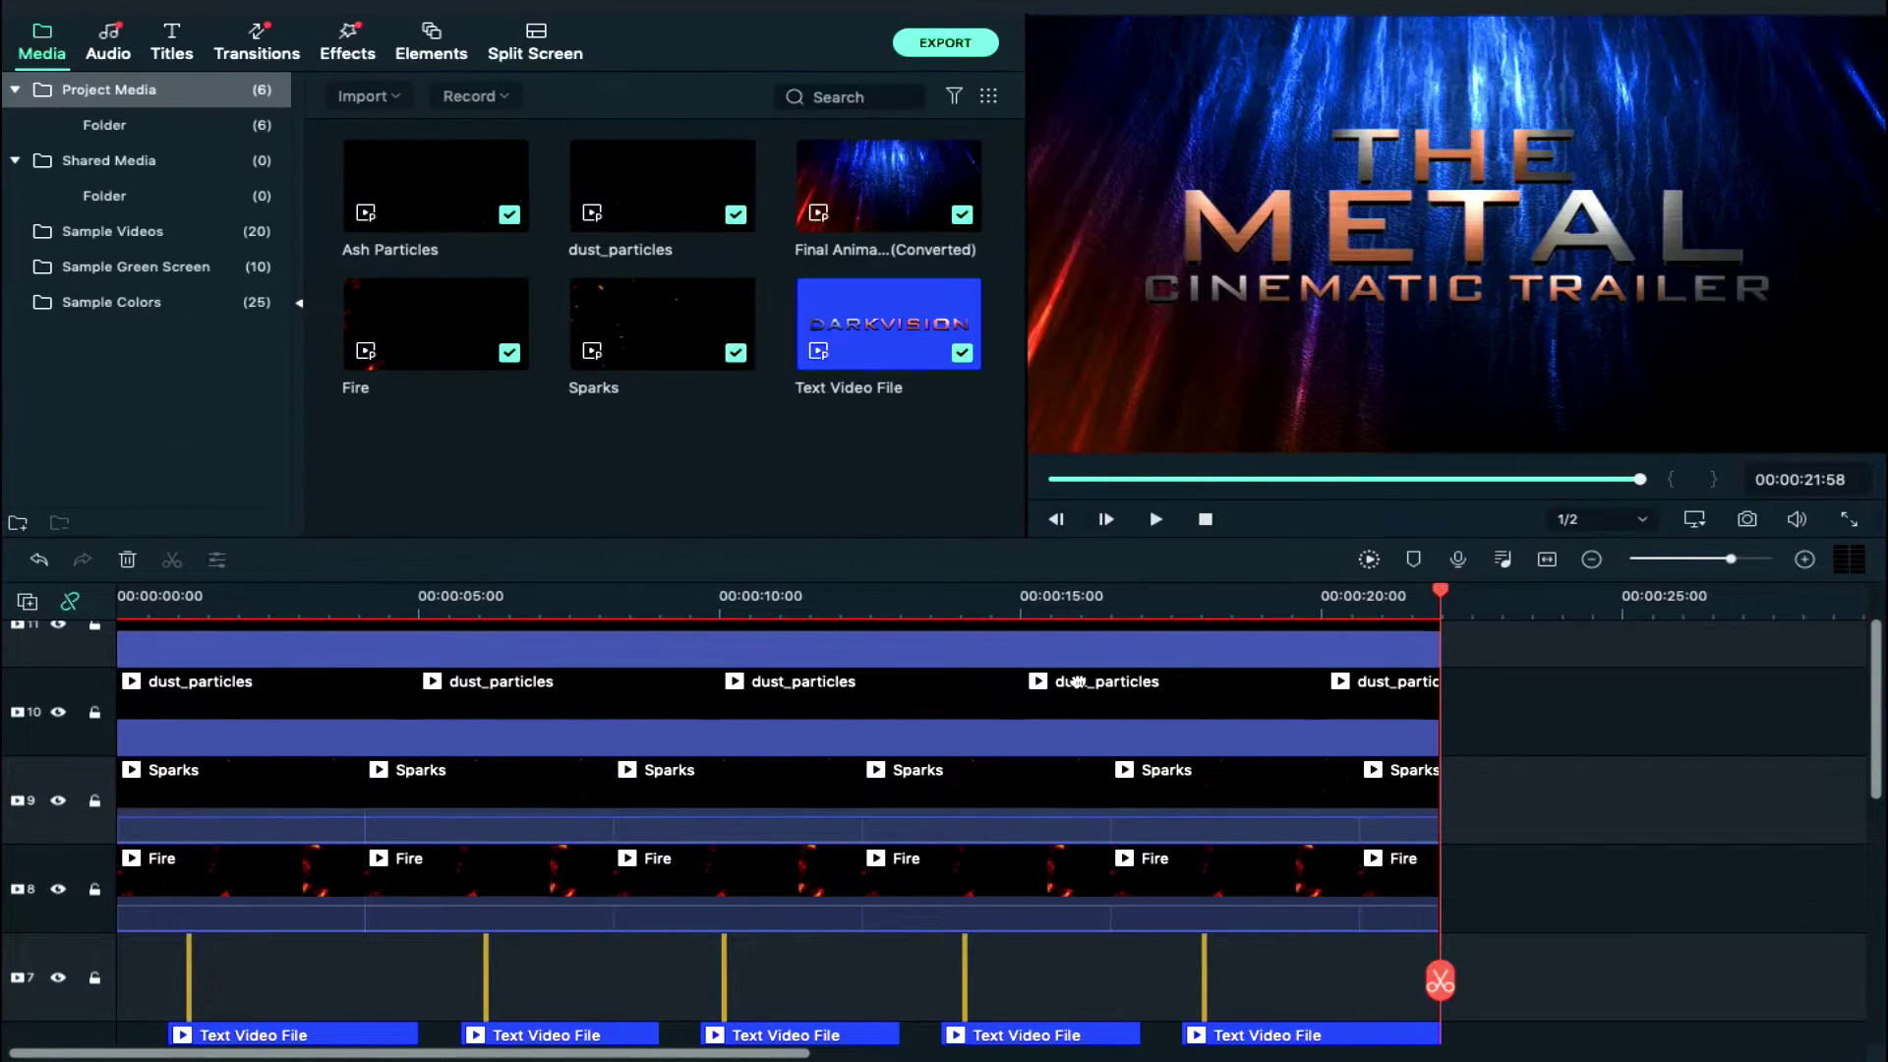
{"action": "scroll", "coordinate": [1059, 737], "scroll_direction": "up", "scroll_amount": 2}
{"action": "scroll", "coordinate": [1059, 737], "scroll_direction": "left", "scroll_amount": 2}
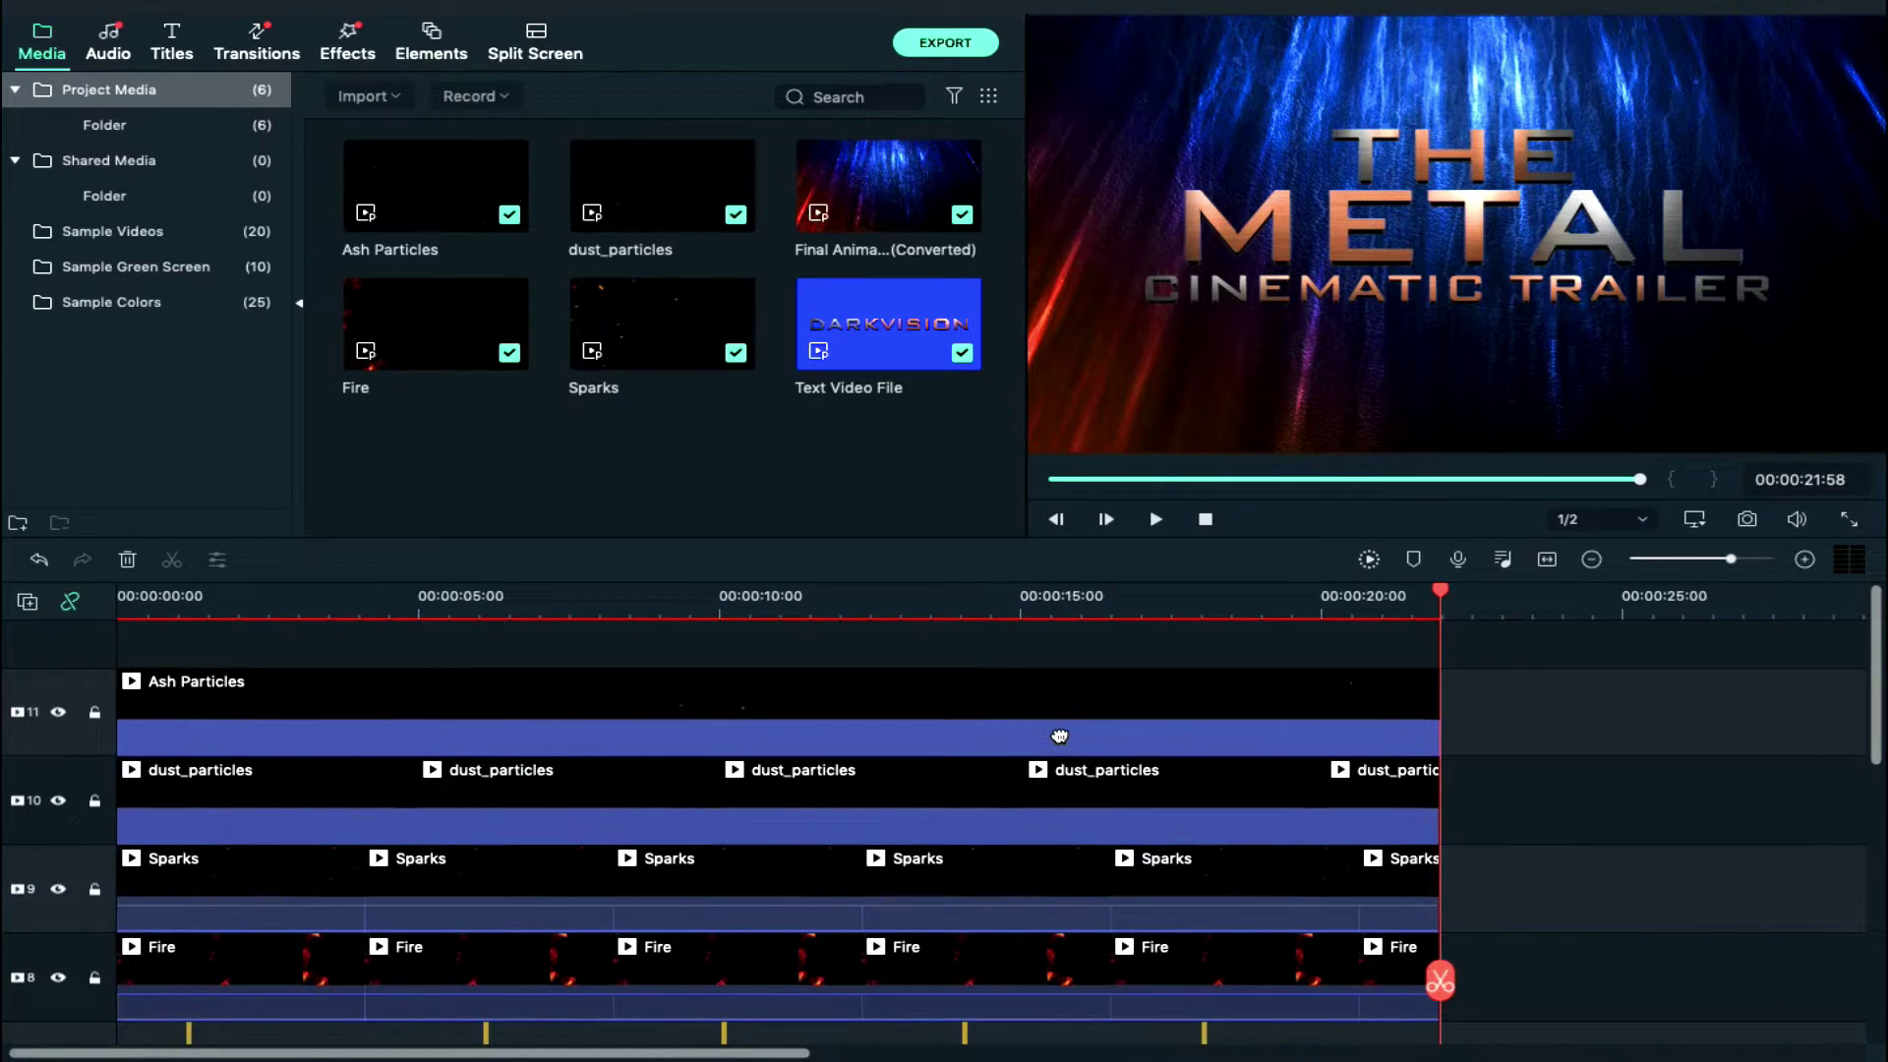
Place the Black sample color on track 12 at about 00:00:15:00, above the Ash Particles clip
{"action": "left_click", "coordinate": [157, 302]}
{"action": "scroll", "coordinate": [717, 345], "scroll_direction": "down", "scroll_amount": 3}
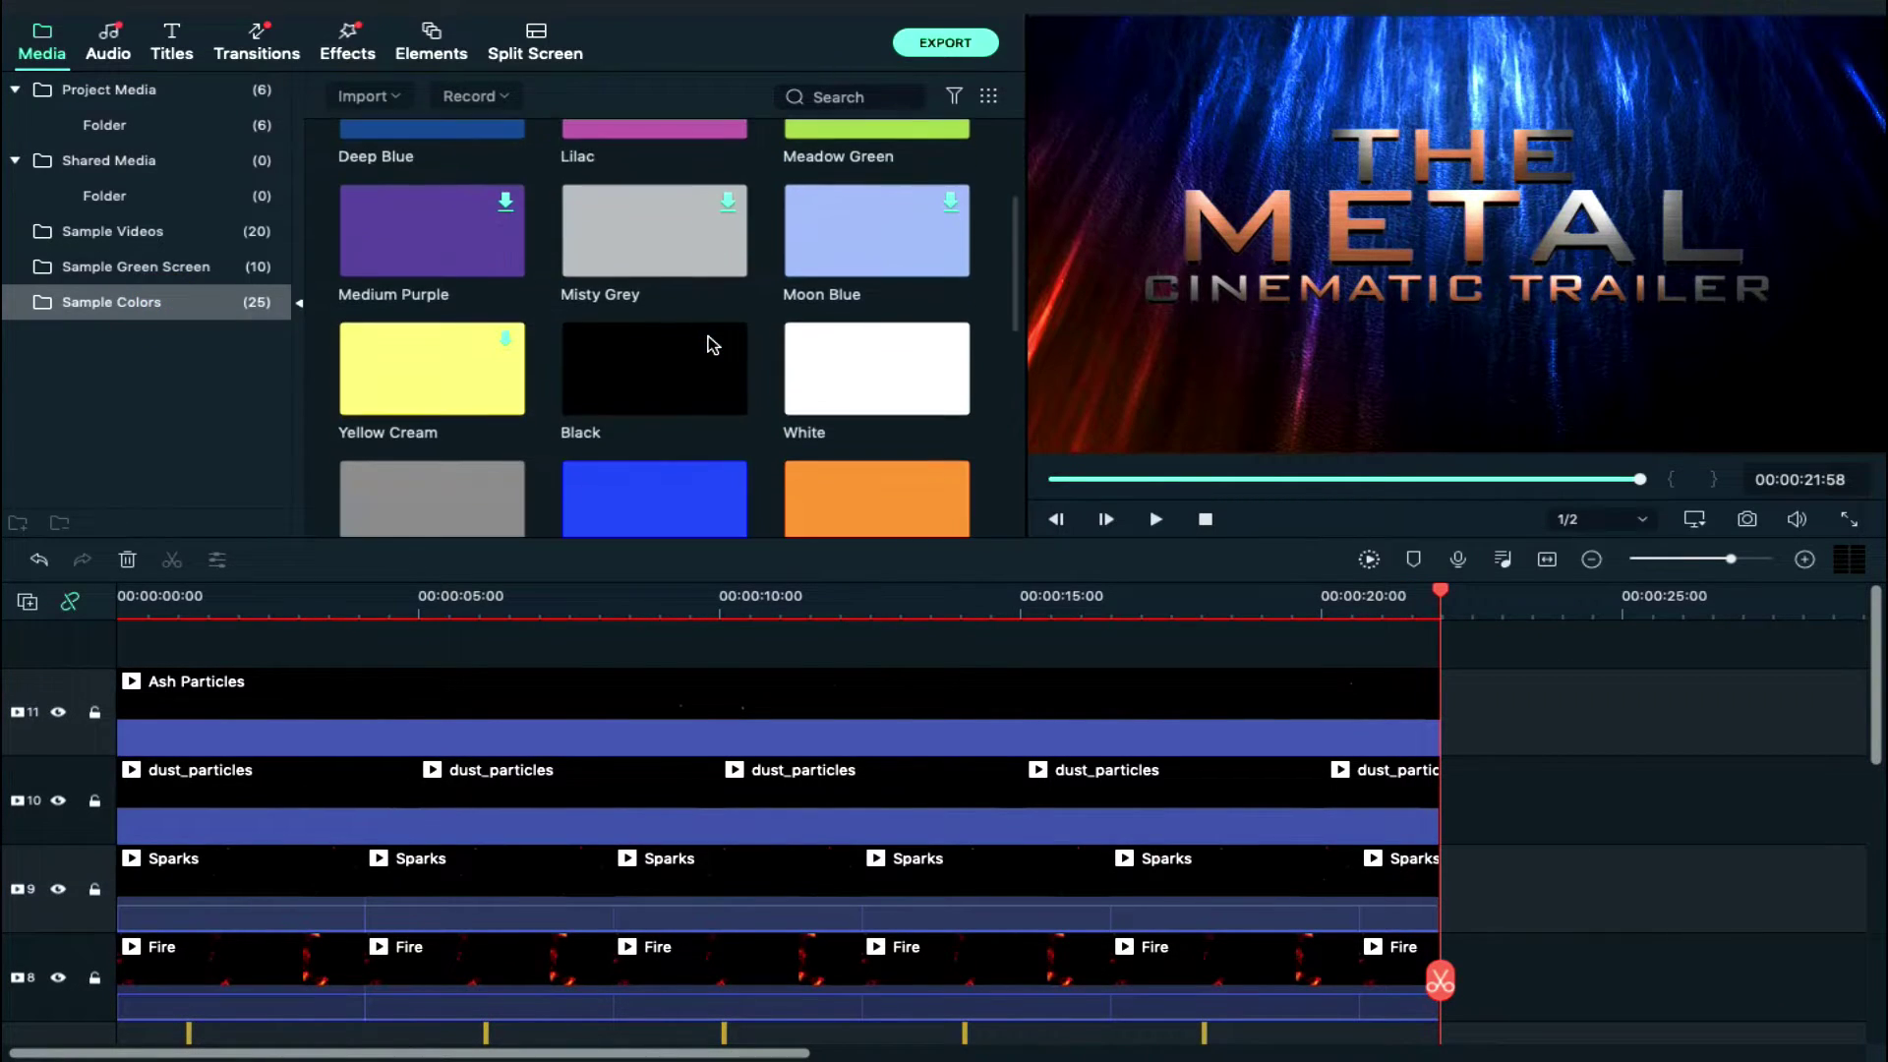
{"action": "left_click", "coordinate": [659, 366]}
{"action": "left_click_drag", "start_coordinate": [659, 365], "coordinate": [1021, 635]}
{"action": "left_click_drag", "start_coordinate": [1071, 708], "coordinate": [1074, 708]}
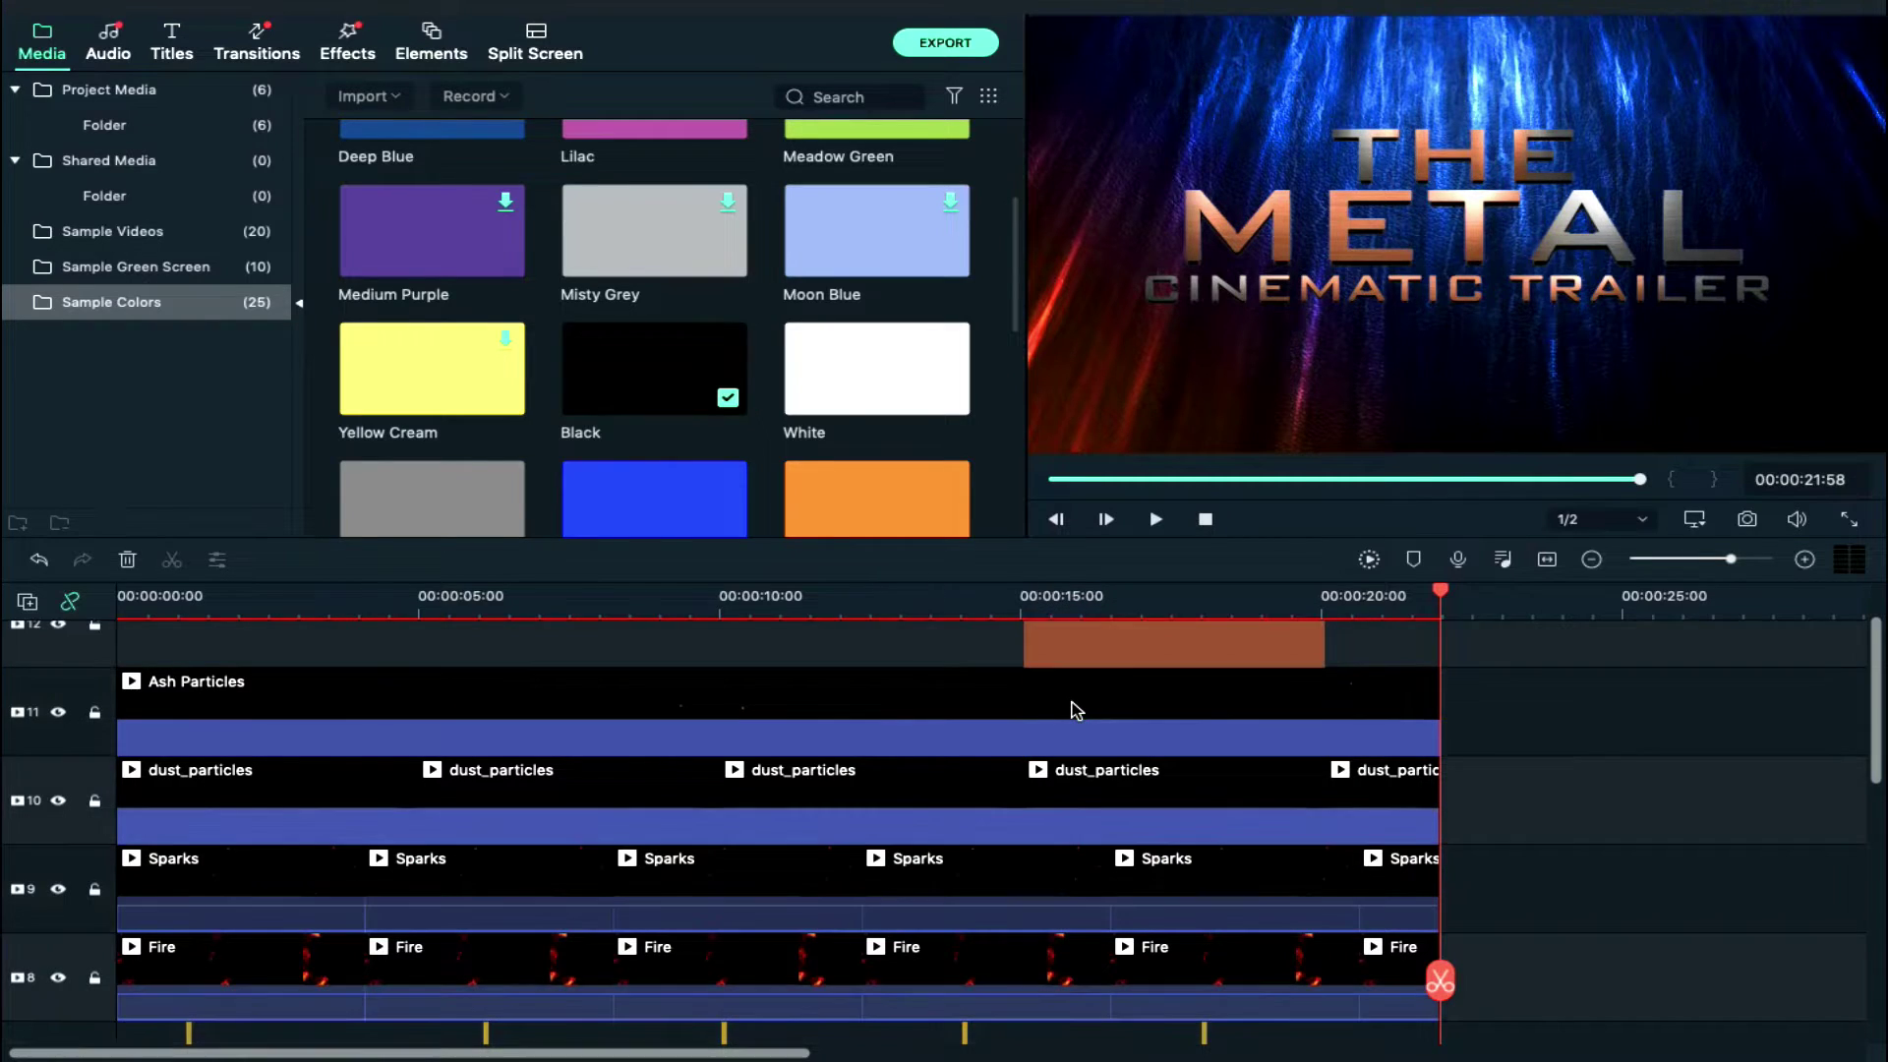
{"action": "scroll", "coordinate": [1072, 704], "scroll_direction": "down", "scroll_amount": 2}
{"action": "scroll", "coordinate": [1072, 703], "scroll_direction": "up", "scroll_amount": 2}
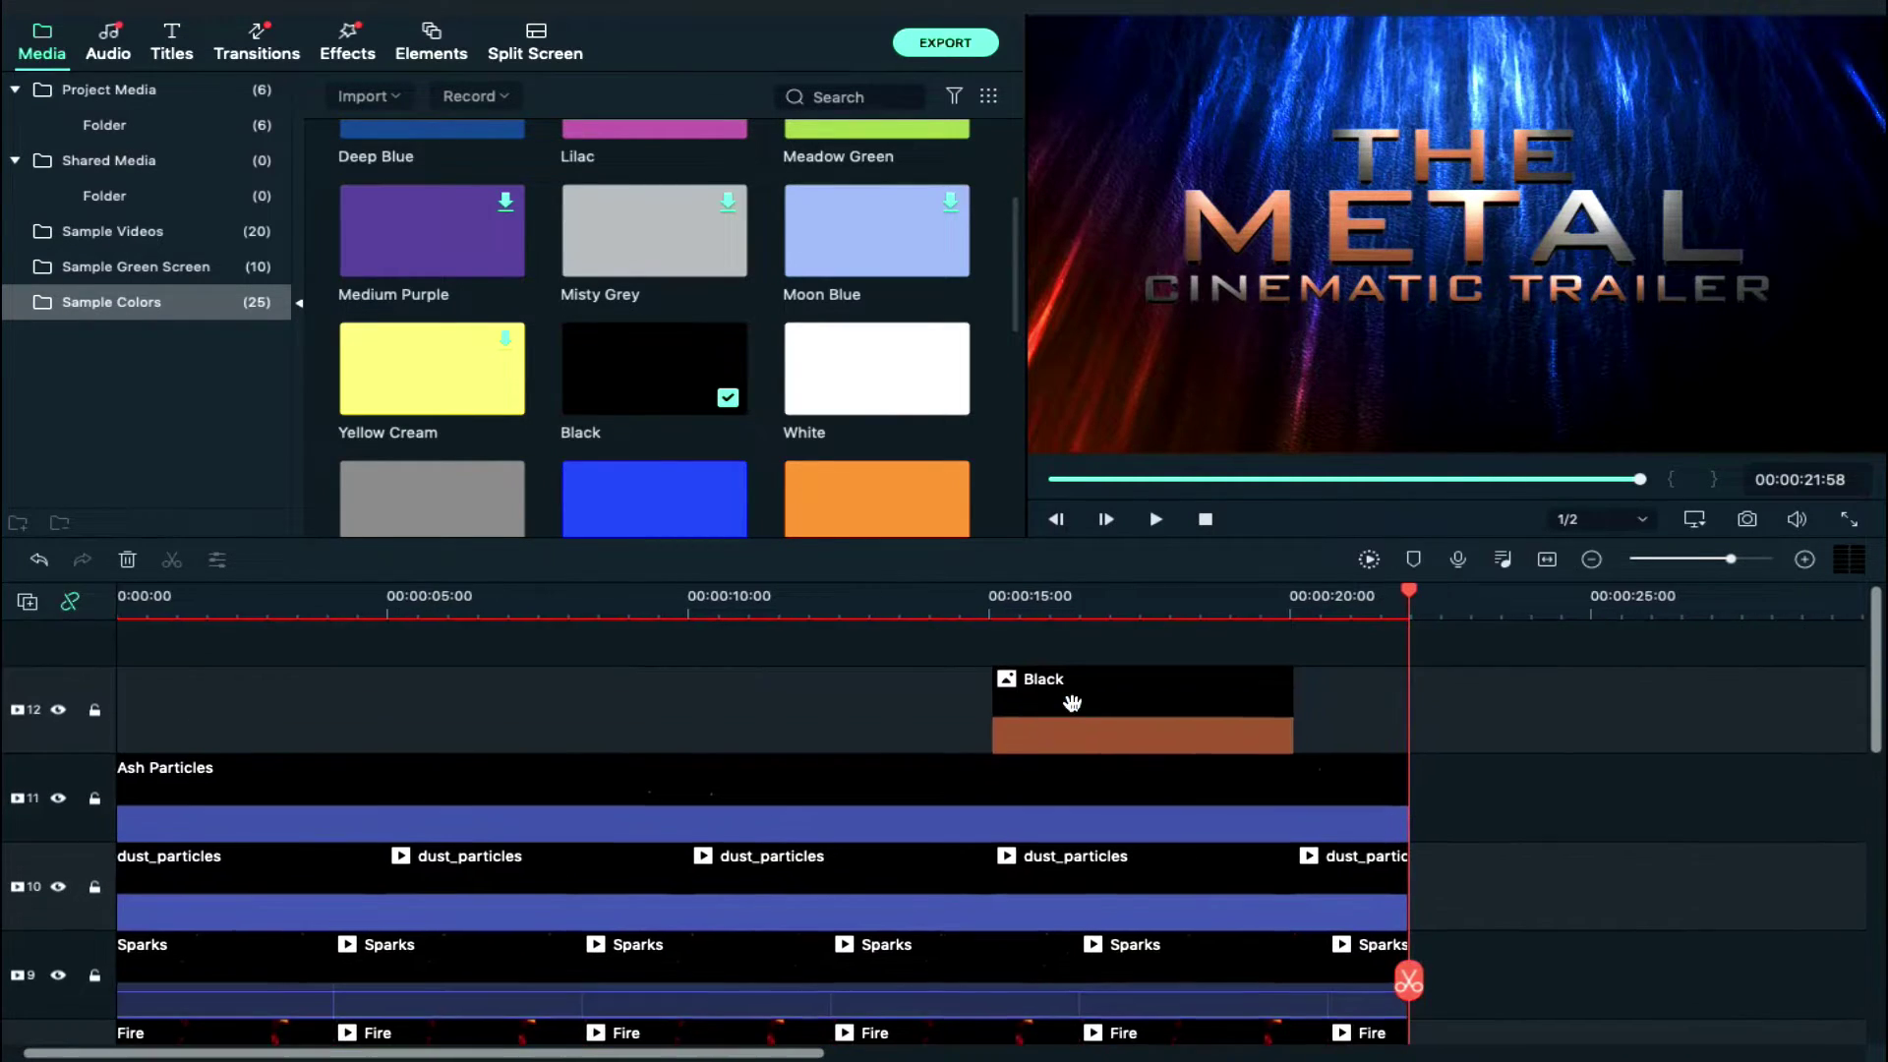
Trim the Black clip on track 12 to start at 00:00:15:18 and split it at 00:00:15:22
{"action": "left_click", "coordinate": [991, 601]}
{"action": "left_click", "coordinate": [1053, 705]}
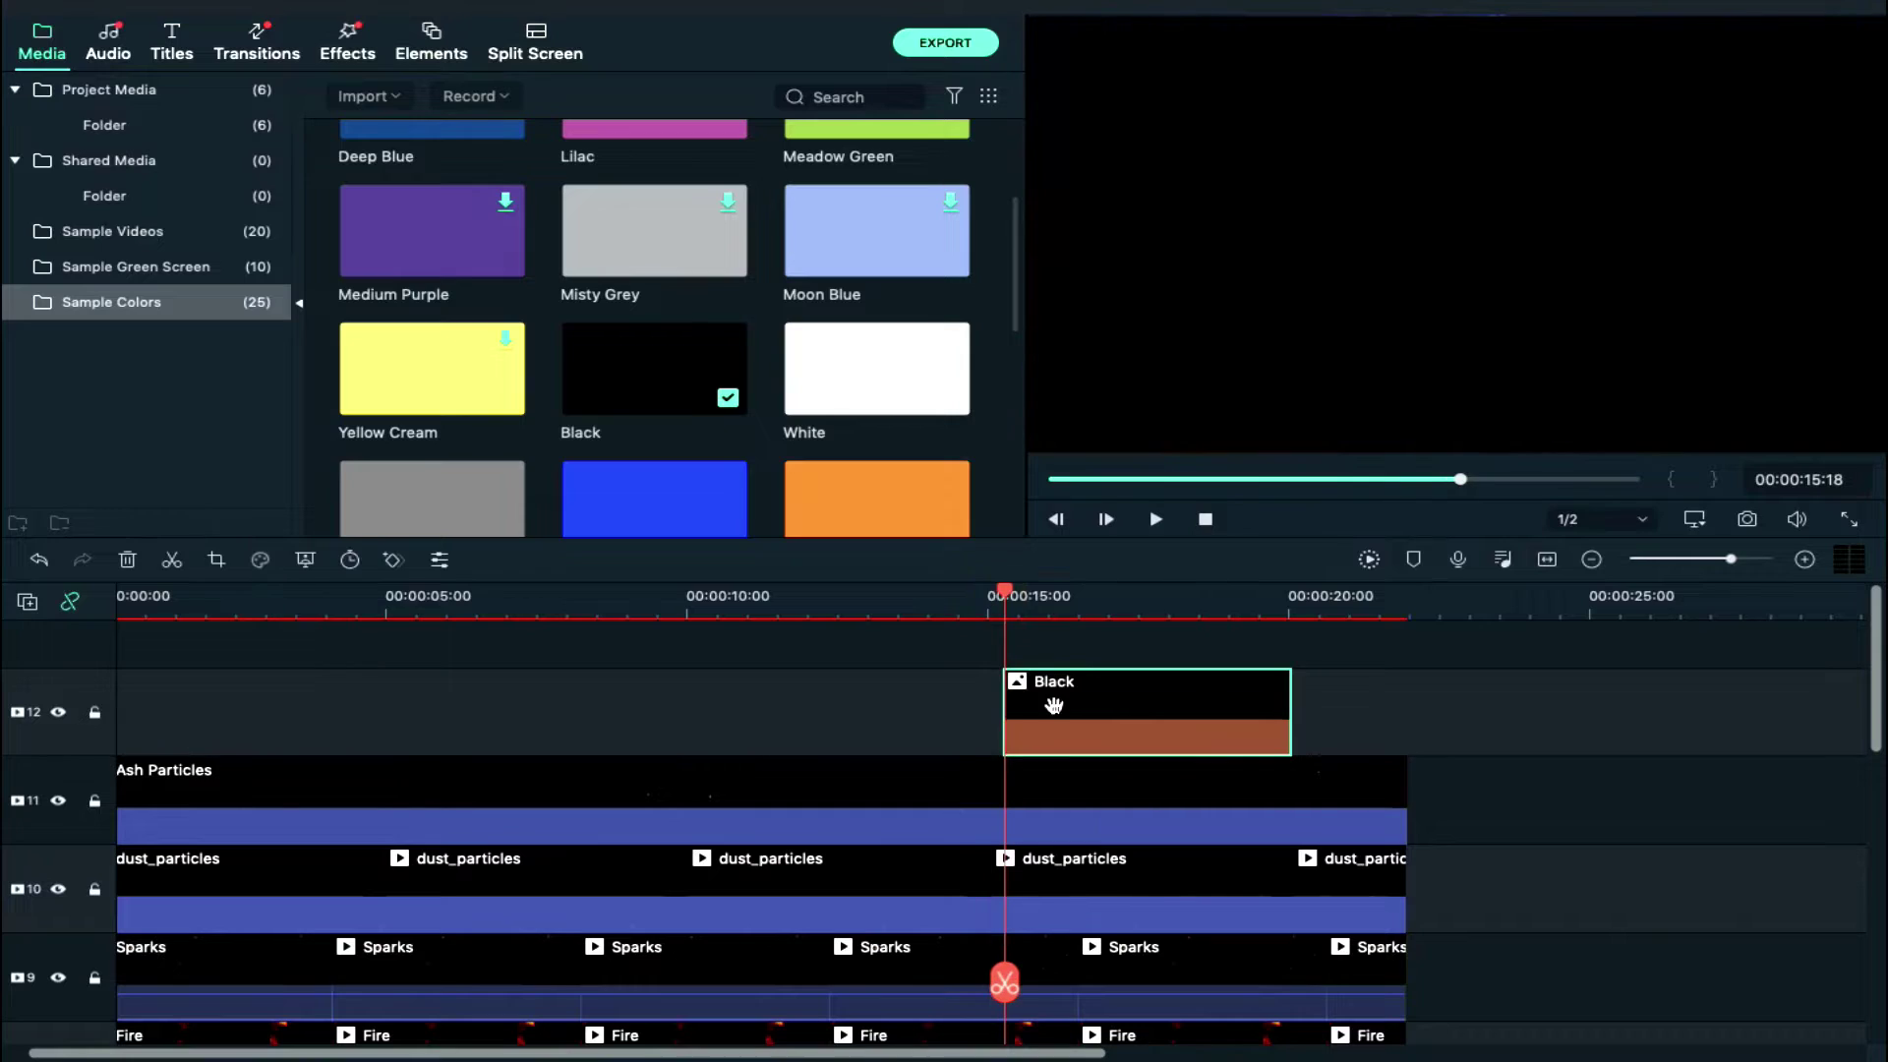
{"action": "key", "text": "Right"}
{"action": "key", "text": "Right"}
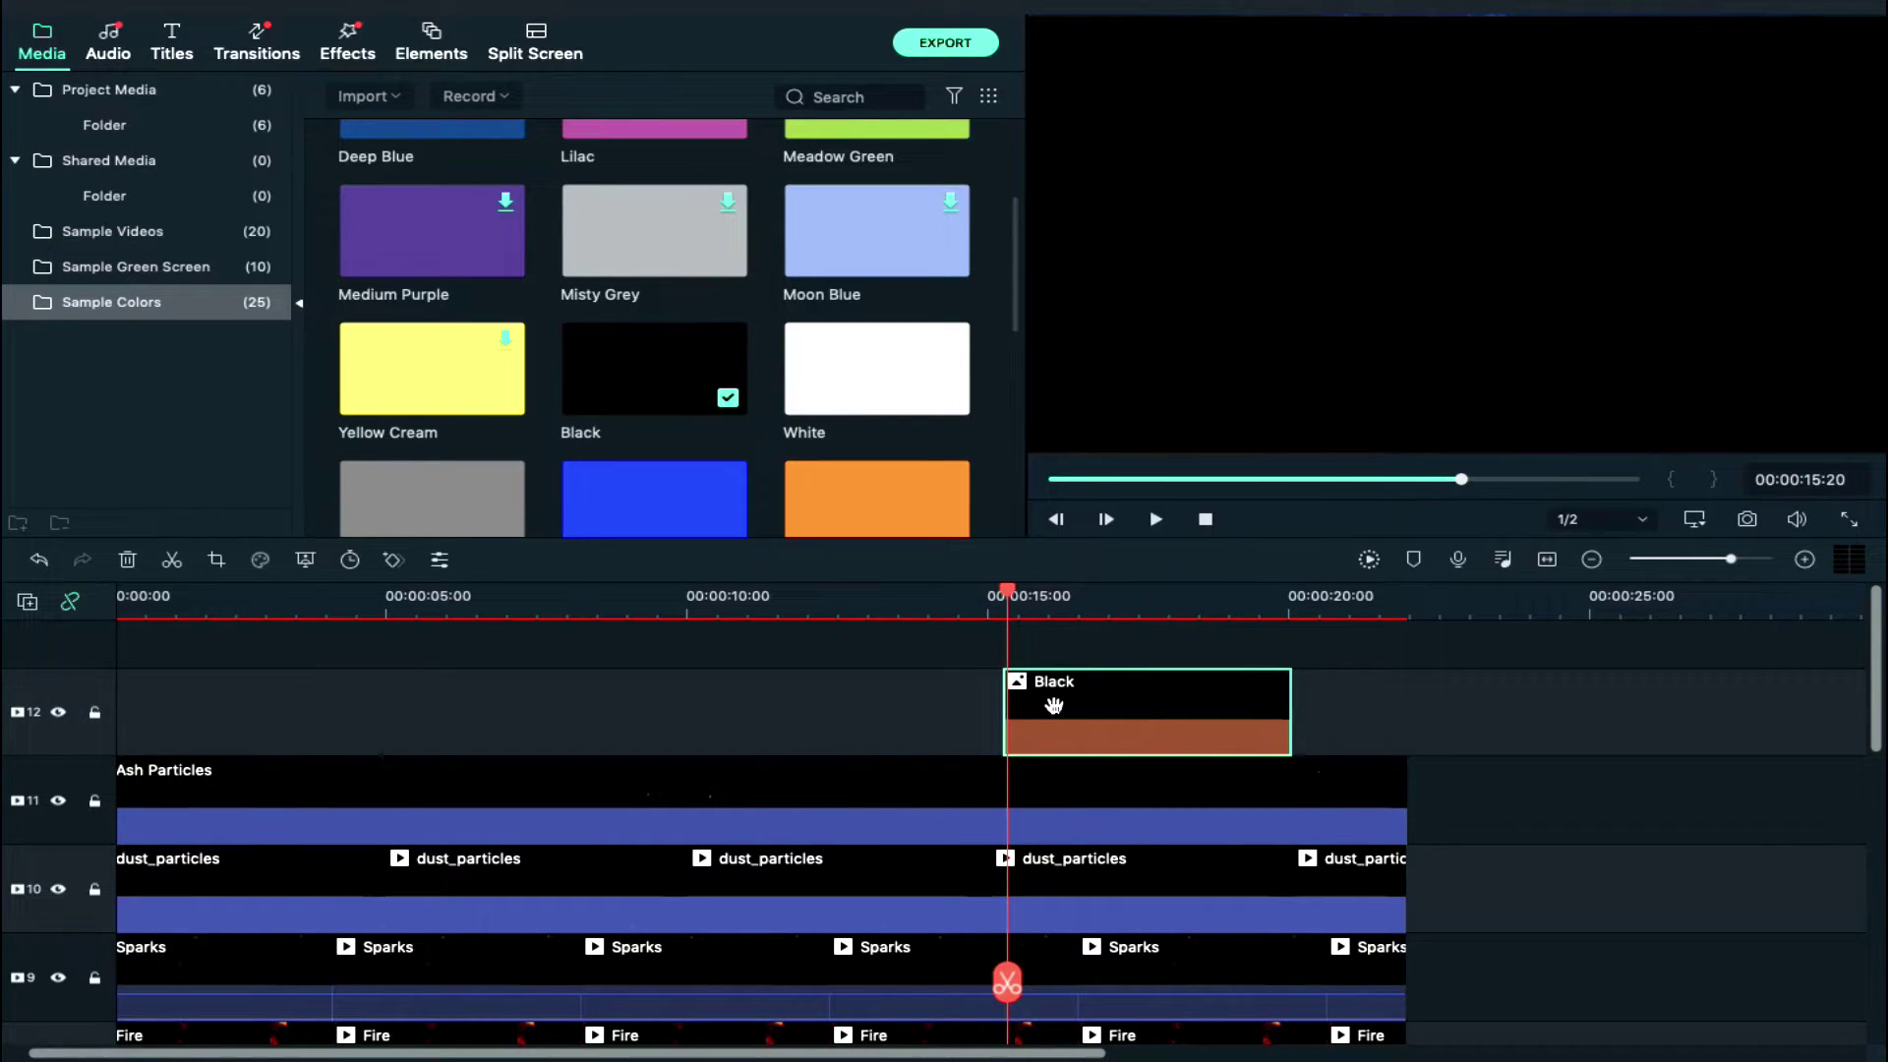
{"action": "key", "text": "Right"}
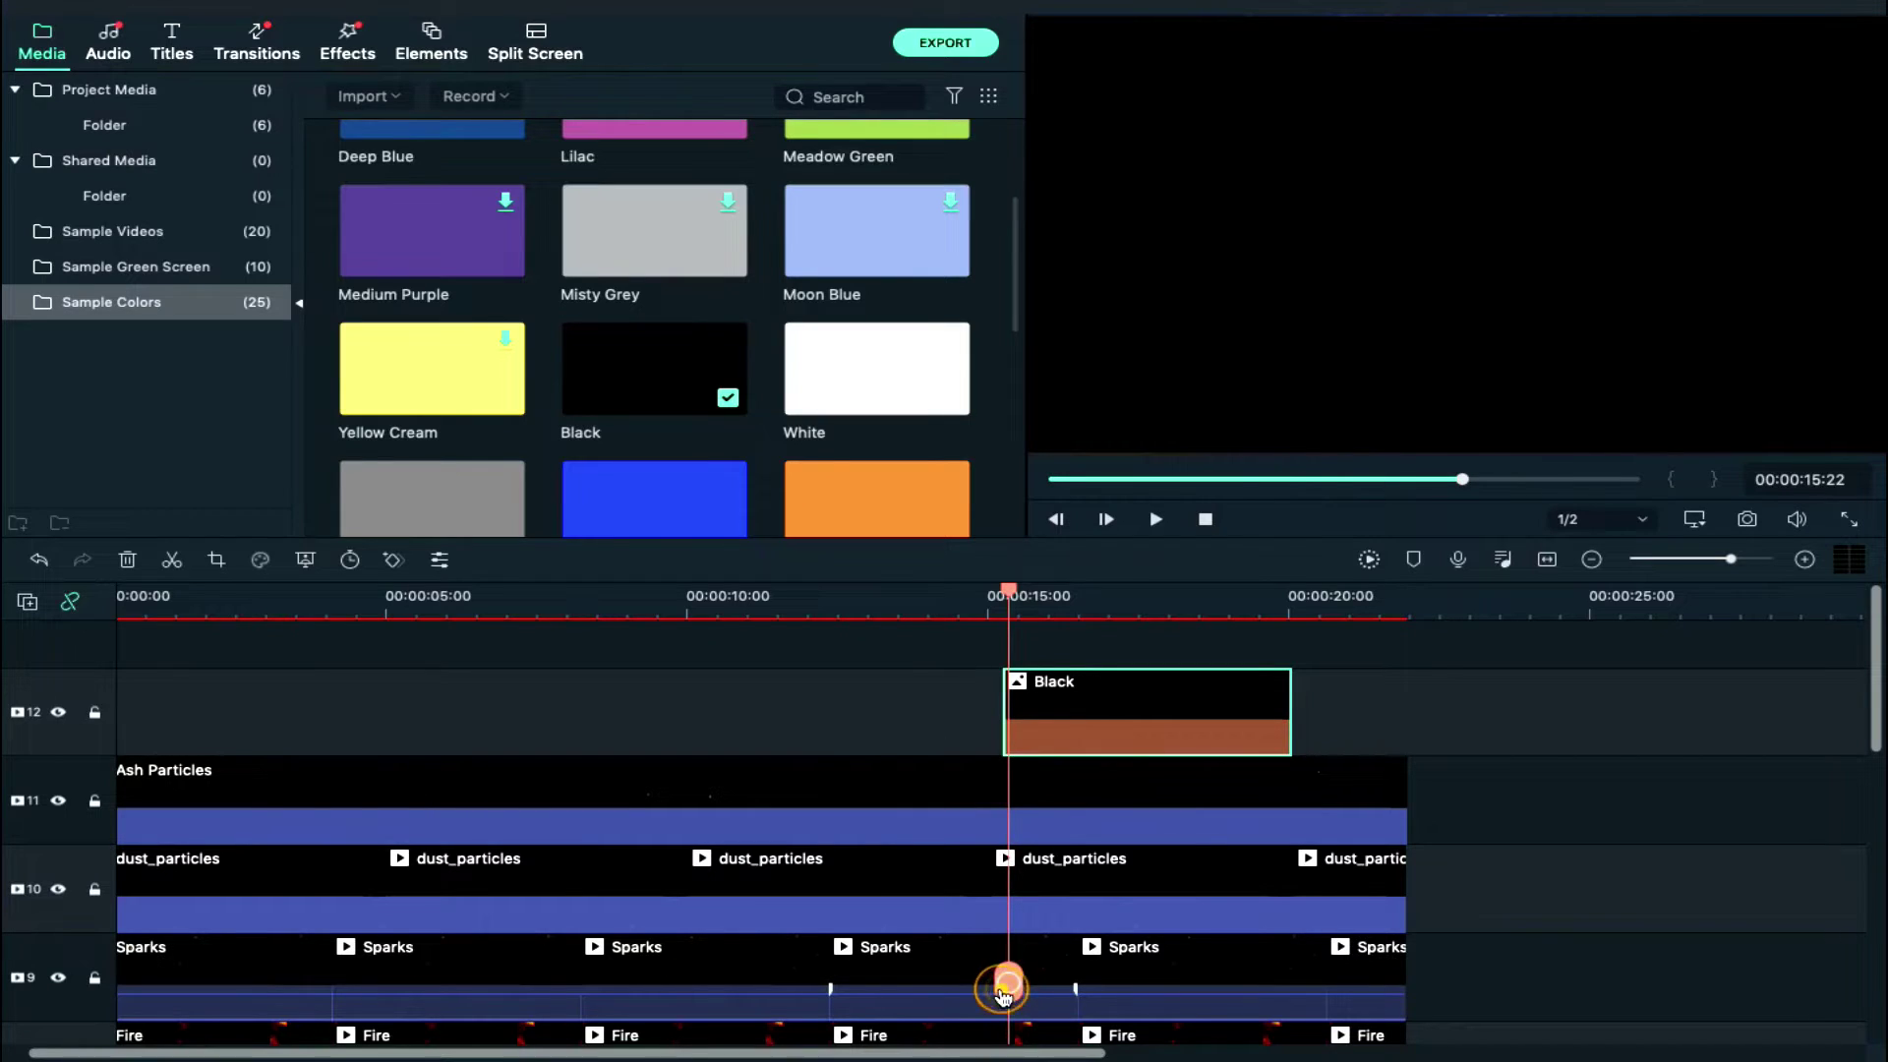
{"action": "key", "text": "Right"}
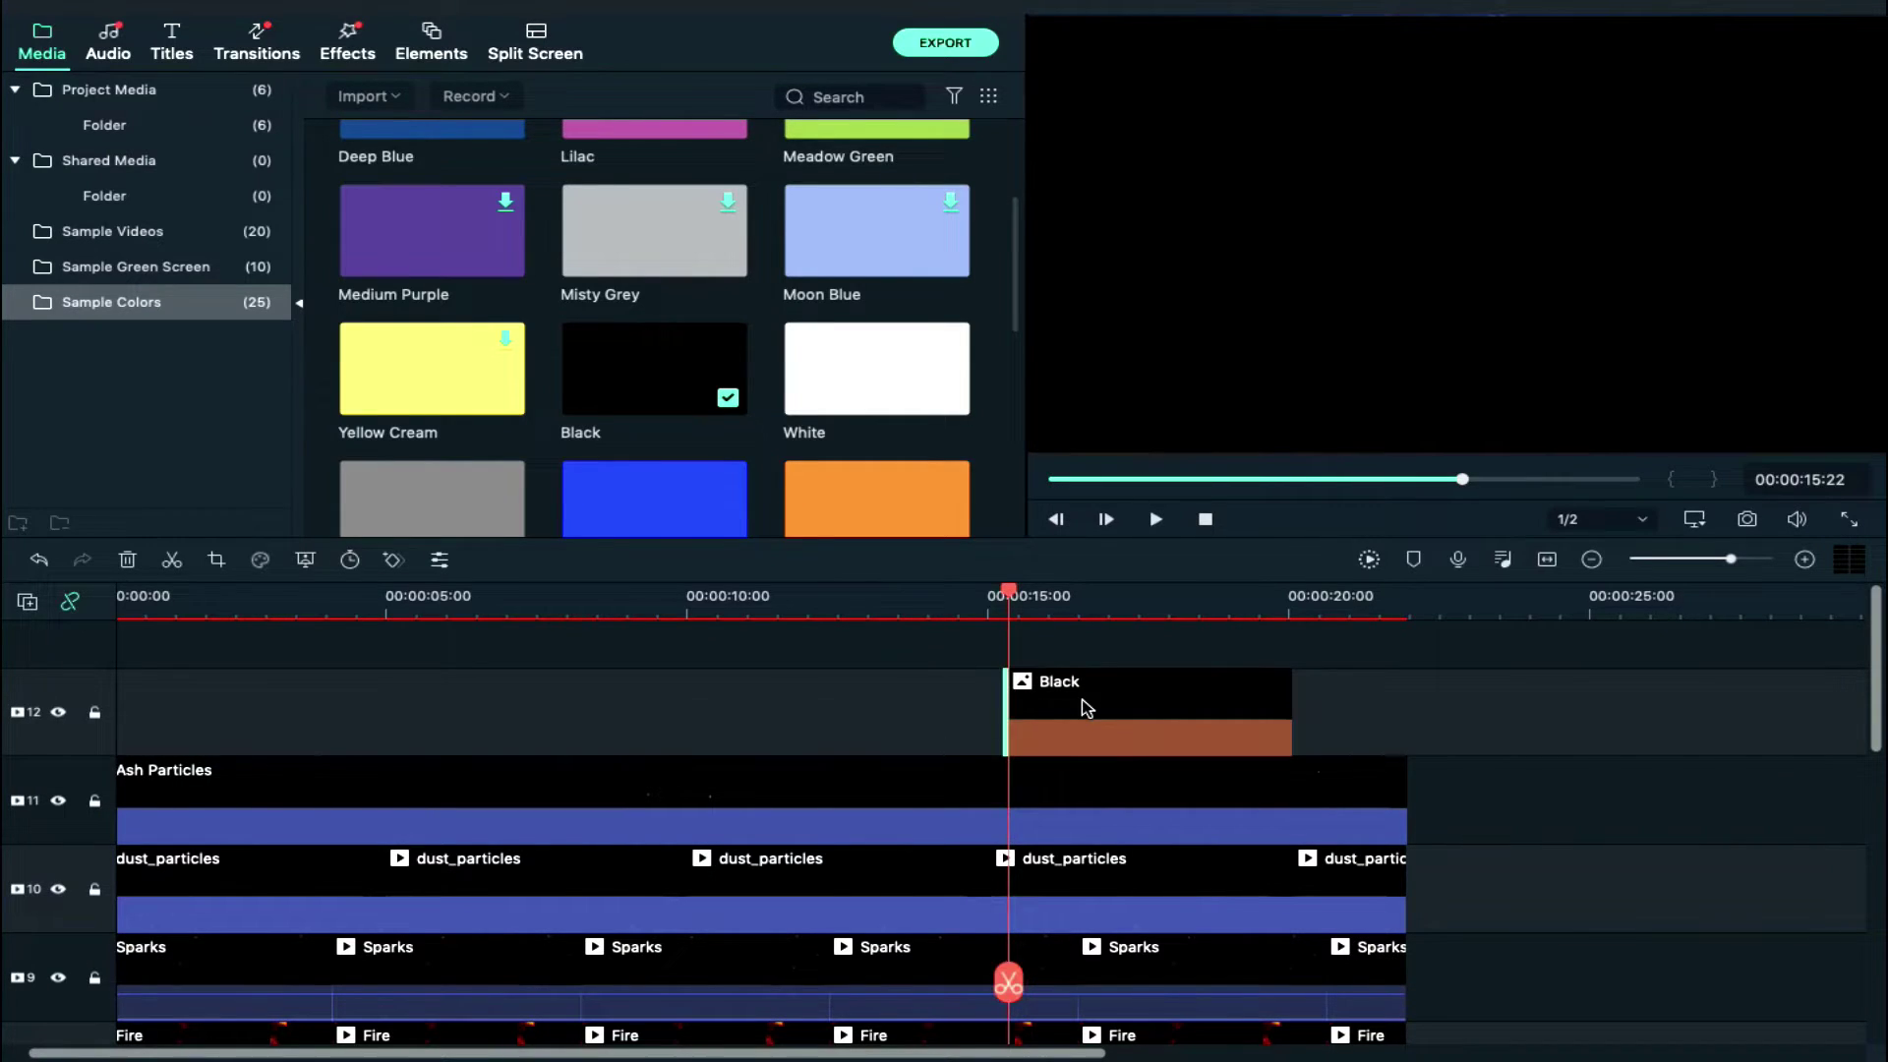
{"action": "key", "text": "ctrl+b"}
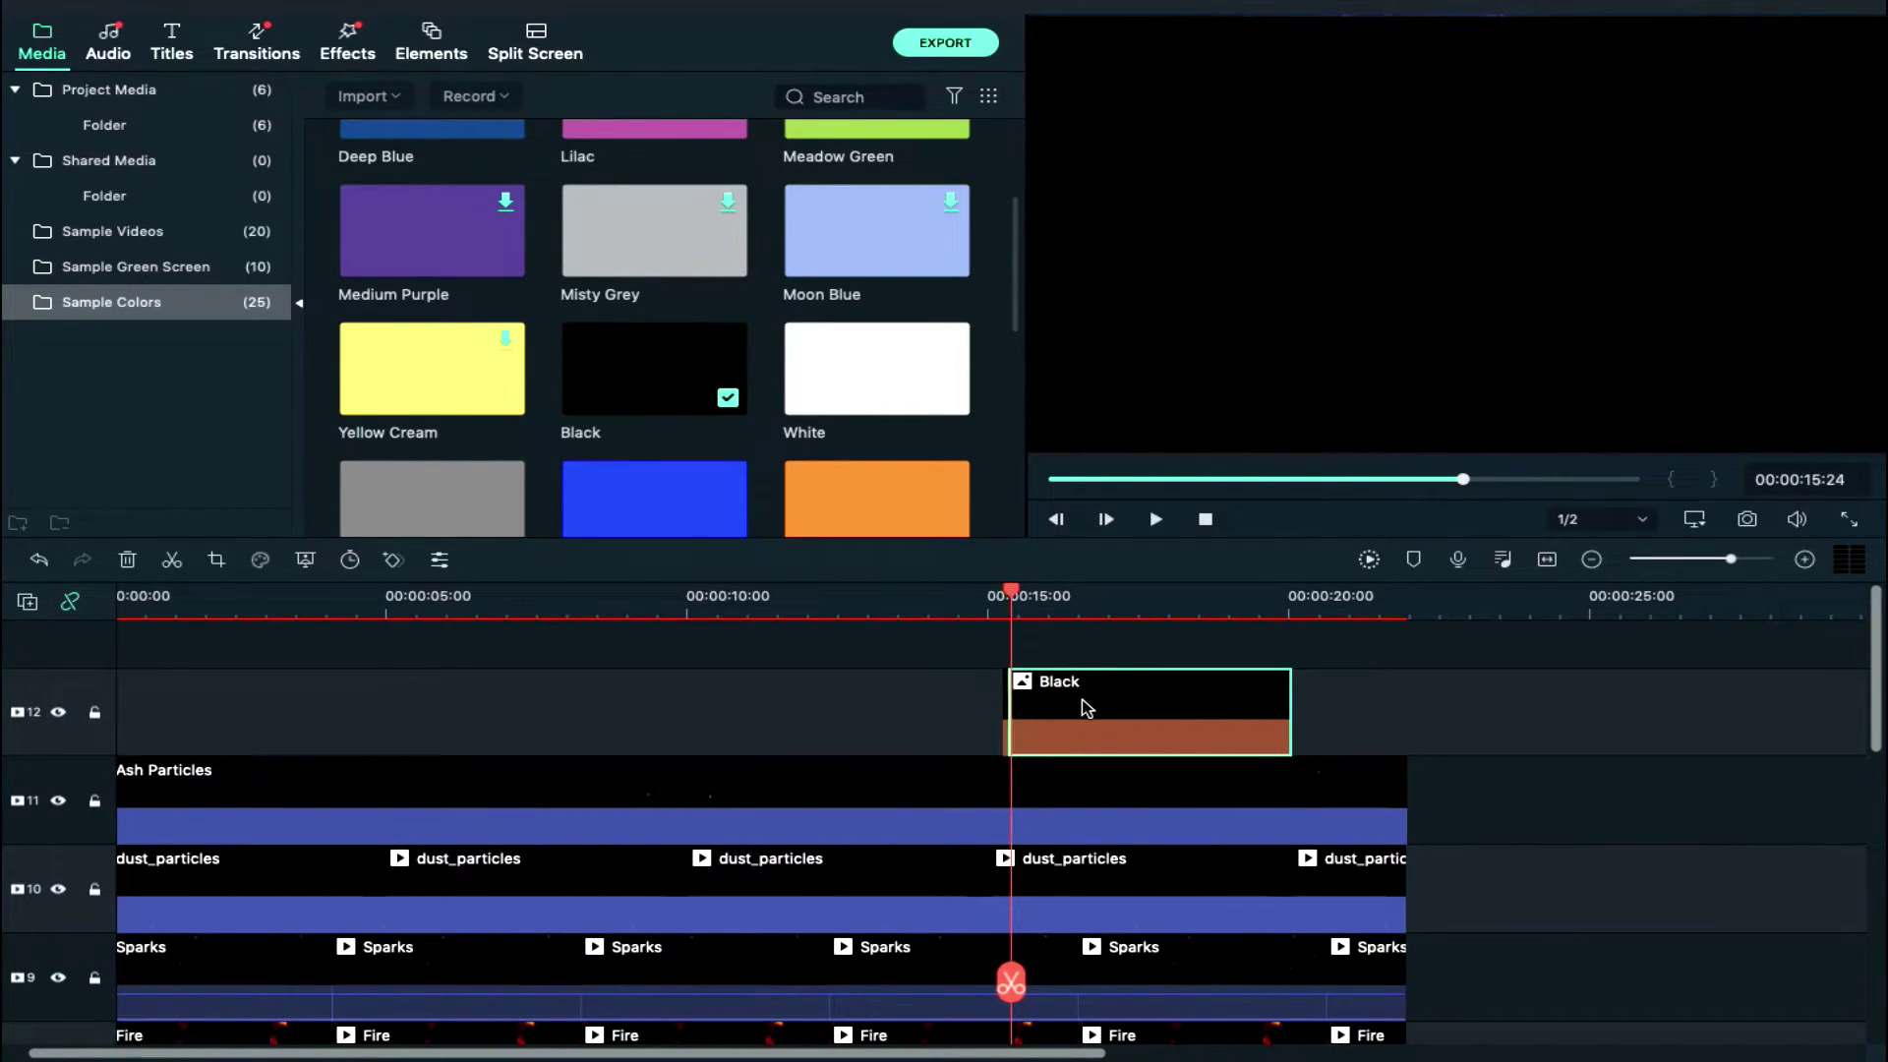
Split the Black clip on track 12 at 00:00:15:27 and at 00:00:15:30
{"action": "key", "text": "Right"}
{"action": "key", "text": "Right"}
{"action": "key", "text": "Right"}
{"action": "key", "text": "ctrl+b"}
{"action": "left_click", "coordinate": [1079, 708]}
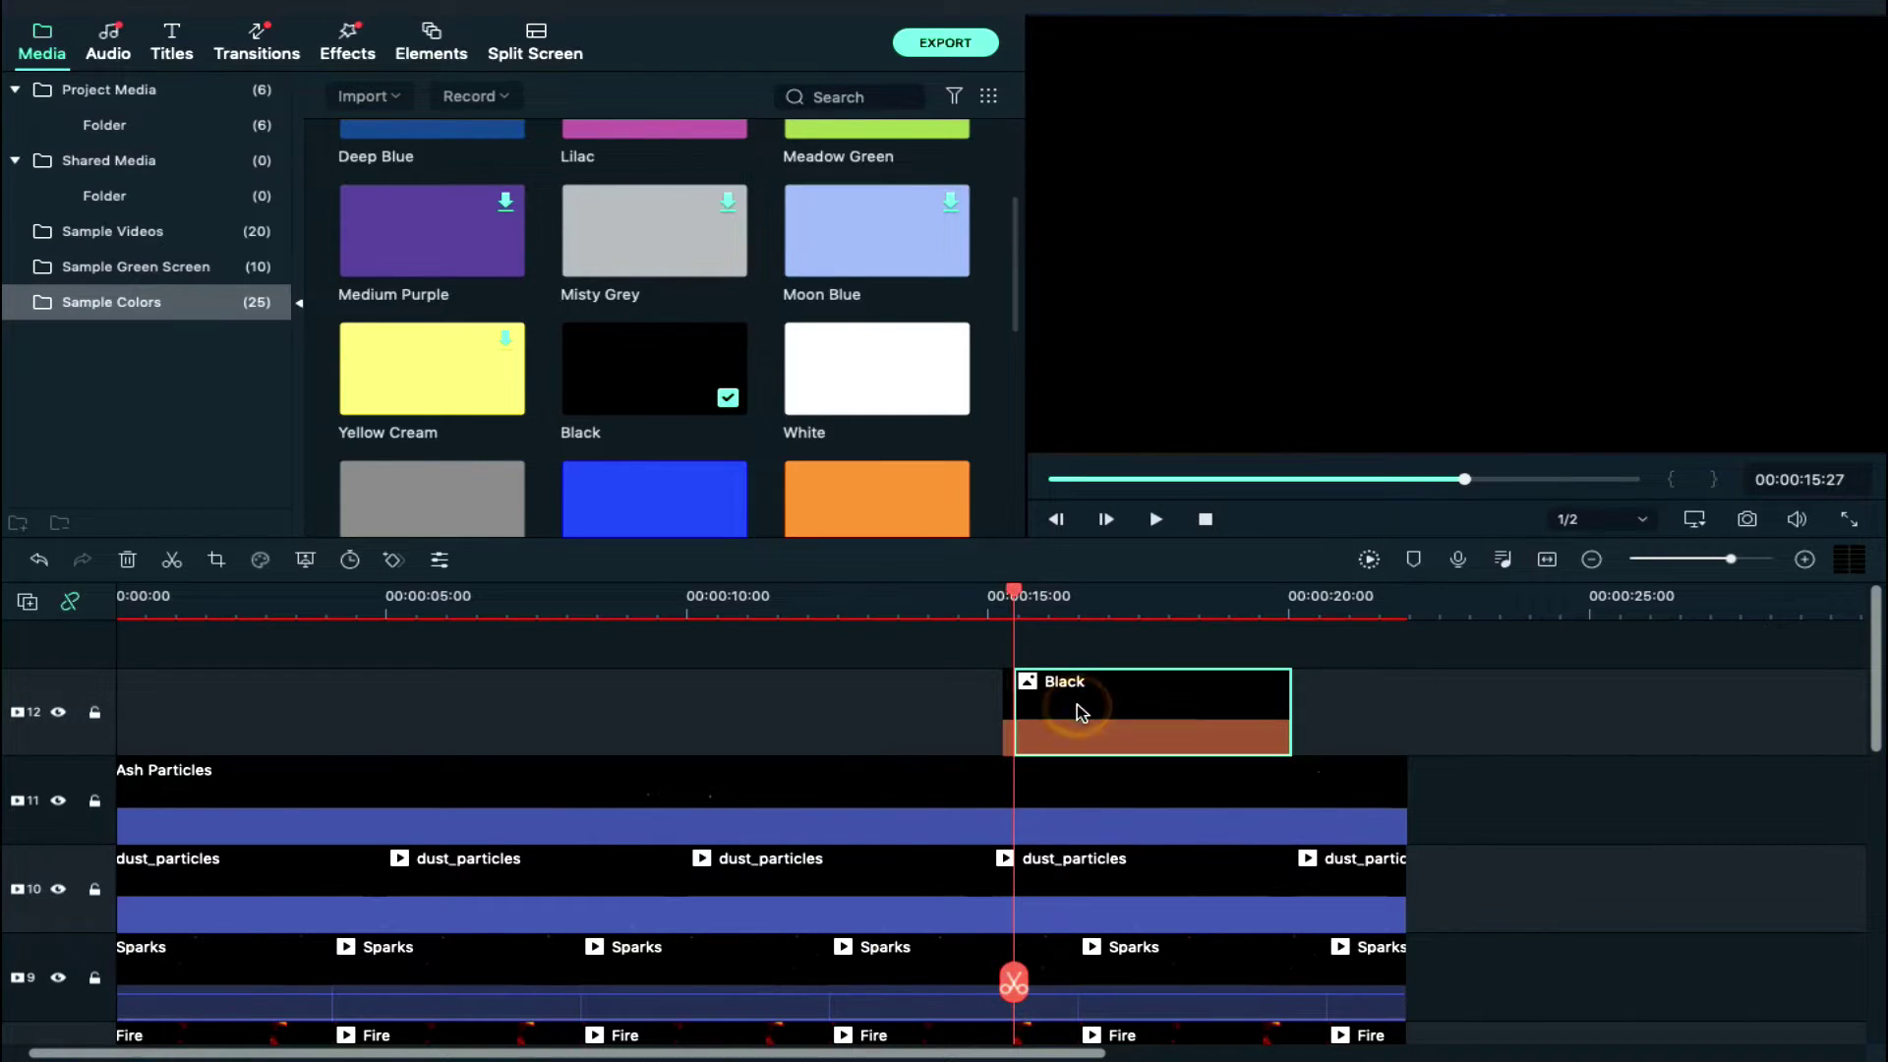
{"action": "key", "text": "Right"}
{"action": "key", "text": "Right"}
{"action": "key", "text": "Right"}
{"action": "key", "text": "ctrl+b"}
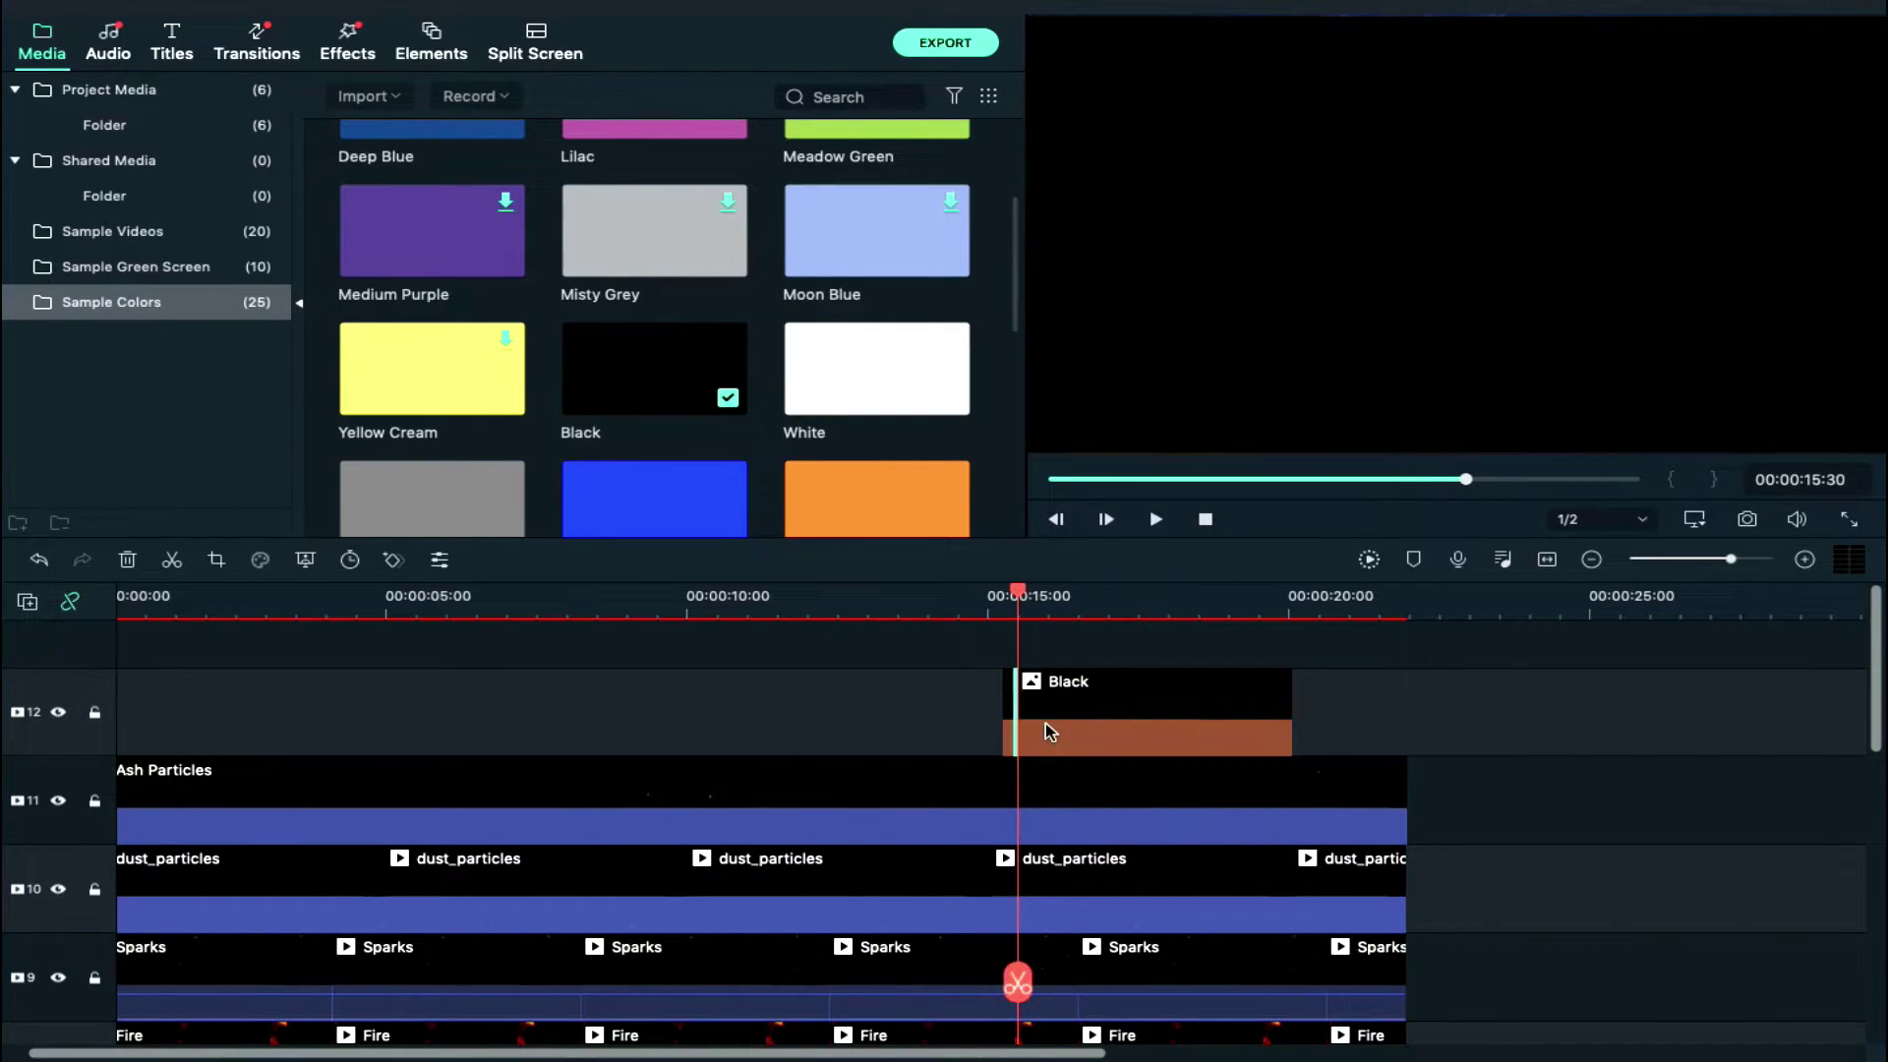
Cut the remaining Black clip on track 12 again at 00:00:15:33 and 00:00:15:36
{"action": "left_click", "coordinate": [1046, 722]}
{"action": "key", "text": "Right"}
{"action": "key", "text": "Right"}
{"action": "key", "text": "Right"}
{"action": "key", "text": "ctrl+b"}
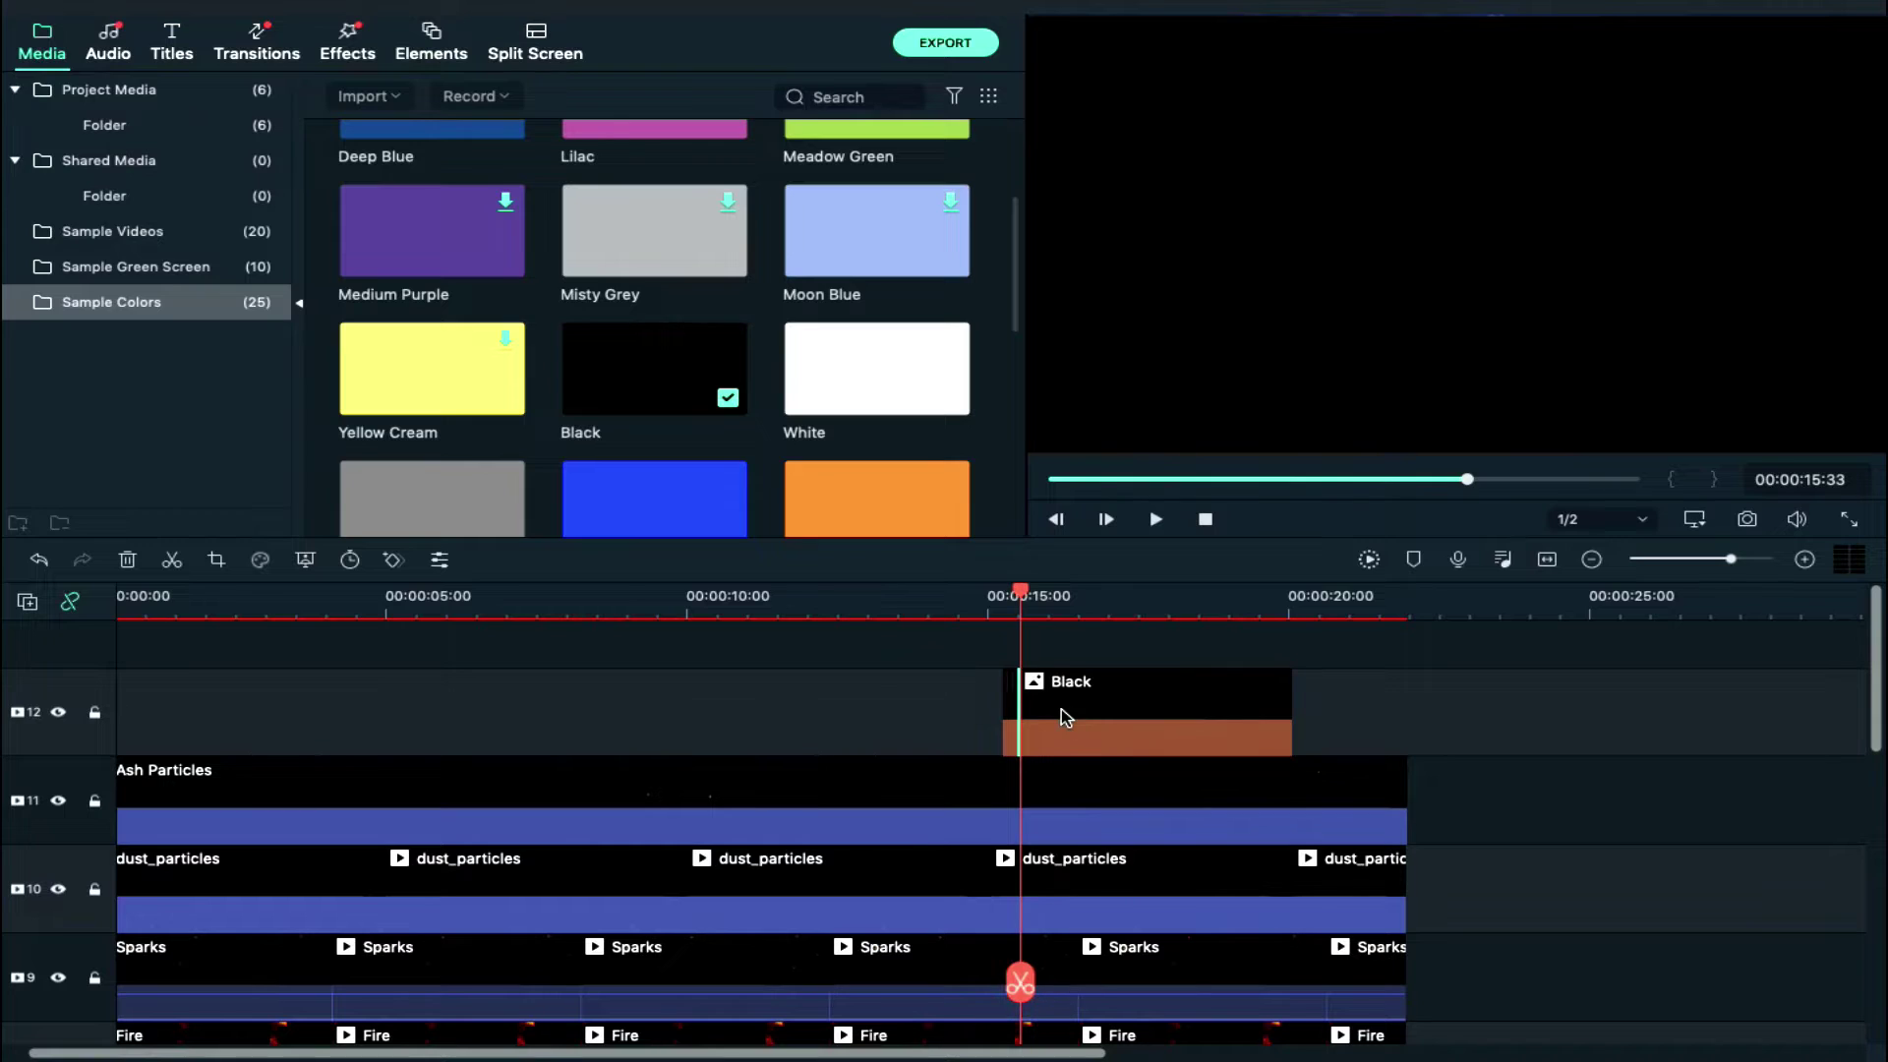
{"action": "left_click", "coordinate": [1060, 710]}
{"action": "key", "text": "Right"}
{"action": "key", "text": "Right"}
{"action": "key", "text": "Right"}
{"action": "key", "text": "ctrl+b"}
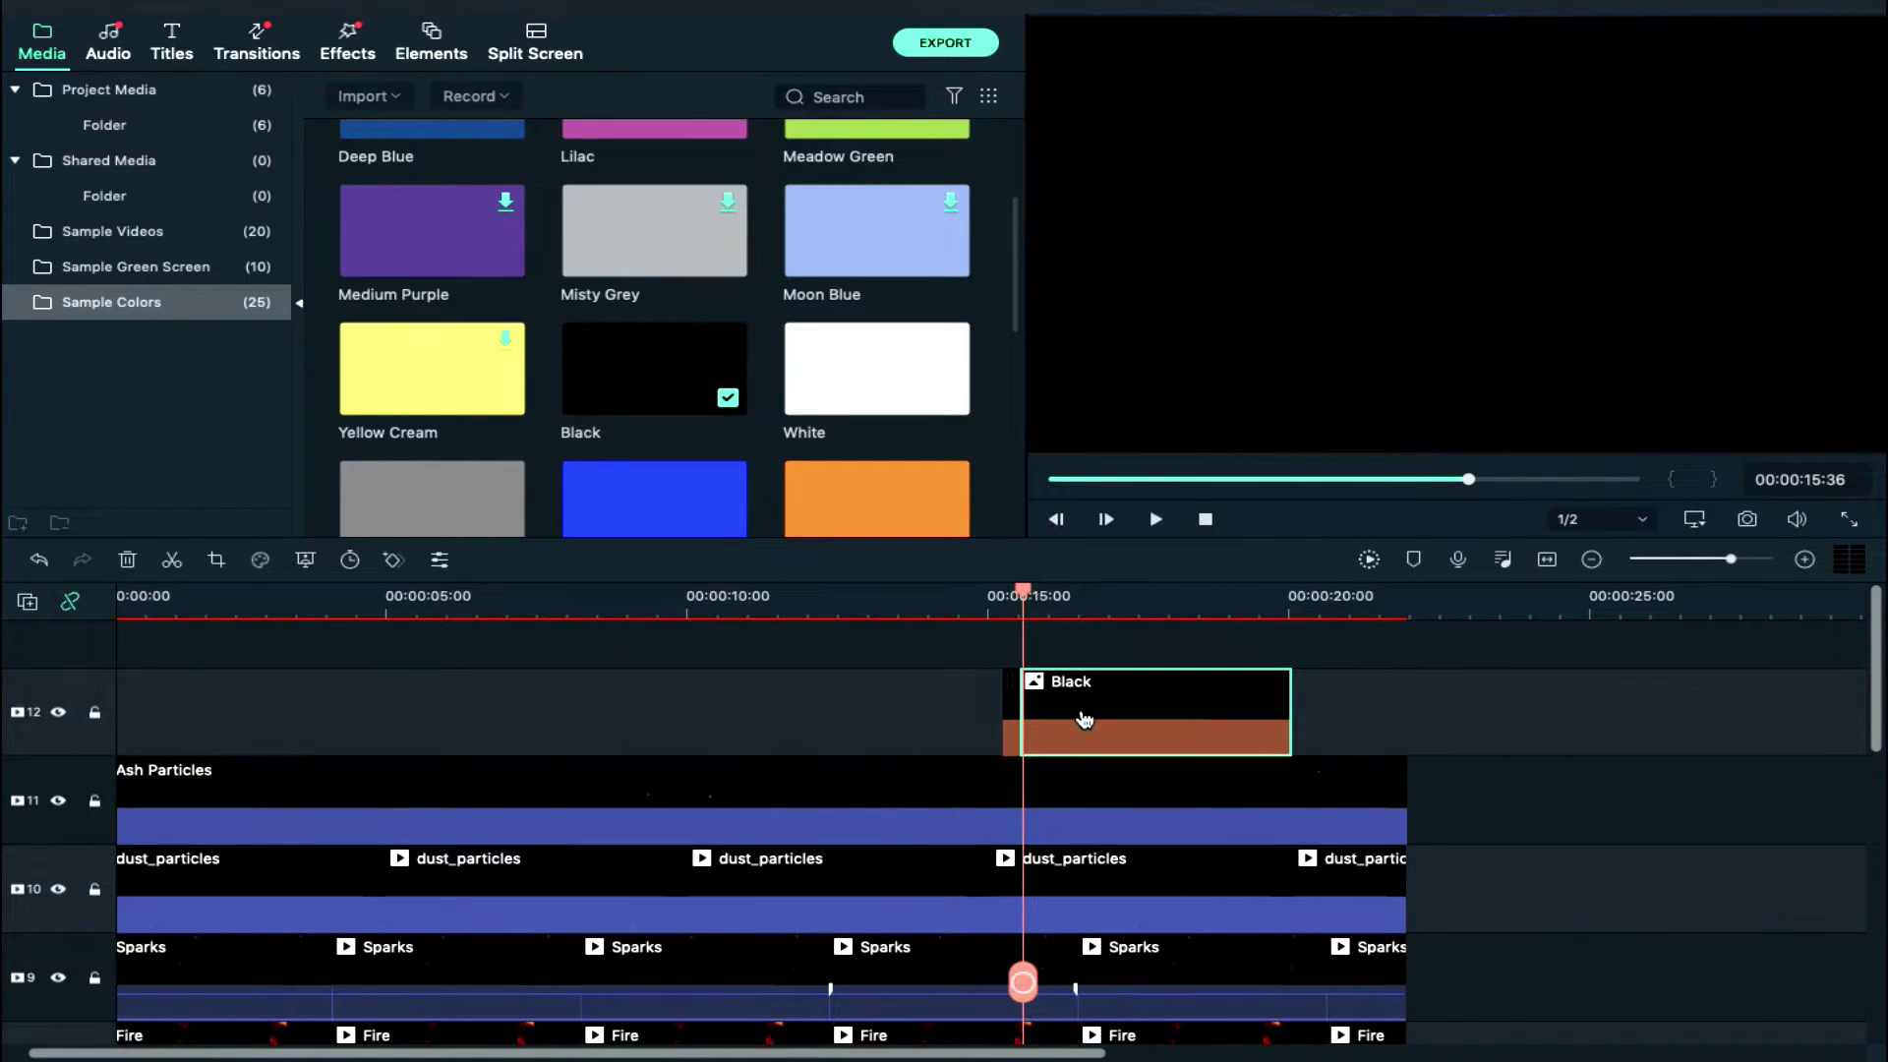
Split the Black clip at 00:00:15:38 and 00:00:15:40 and delete the long part beyond the last cut
{"action": "left_click", "coordinate": [1084, 719]}
{"action": "key", "text": "Right"}
{"action": "key", "text": "Right"}
{"action": "key", "text": "ctrl+b"}
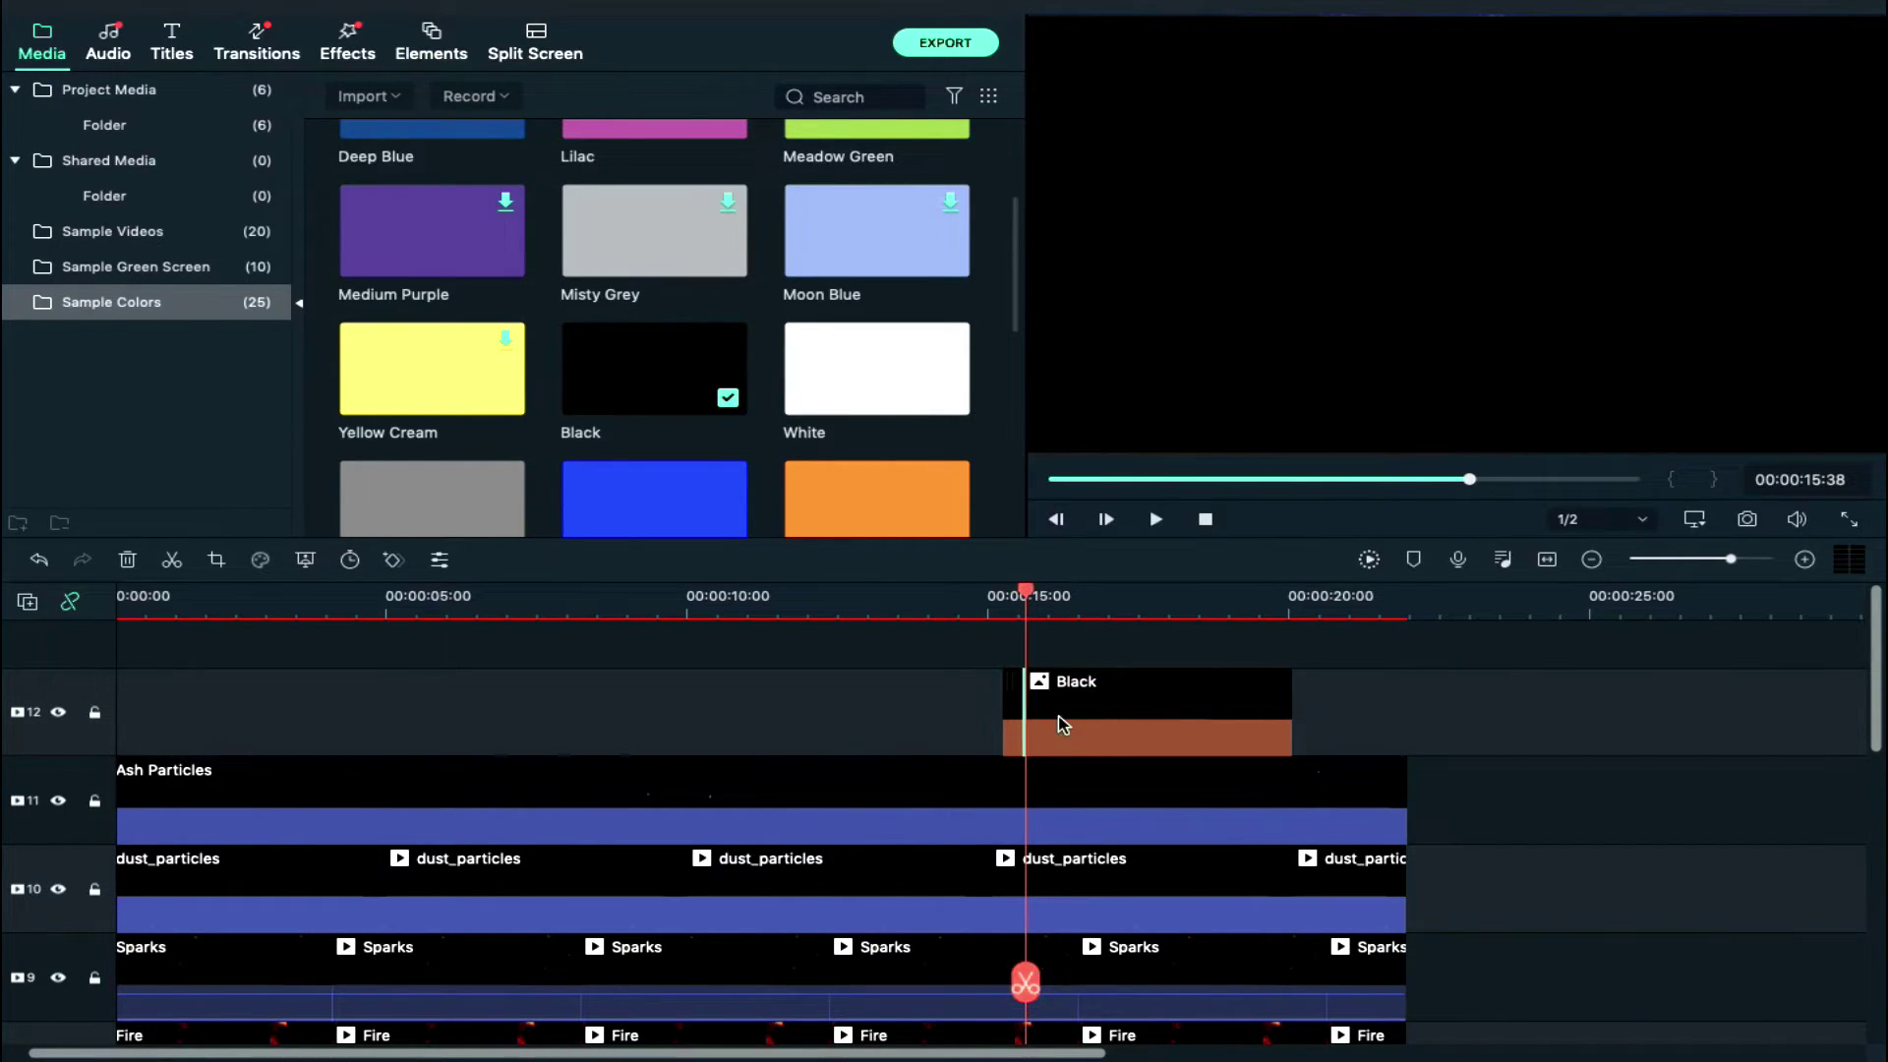
{"action": "left_click", "coordinate": [1059, 722]}
{"action": "key", "text": "Right"}
{"action": "key", "text": "Right"}
{"action": "key", "text": "ctrl+b"}
{"action": "left_click", "coordinate": [1103, 701]}
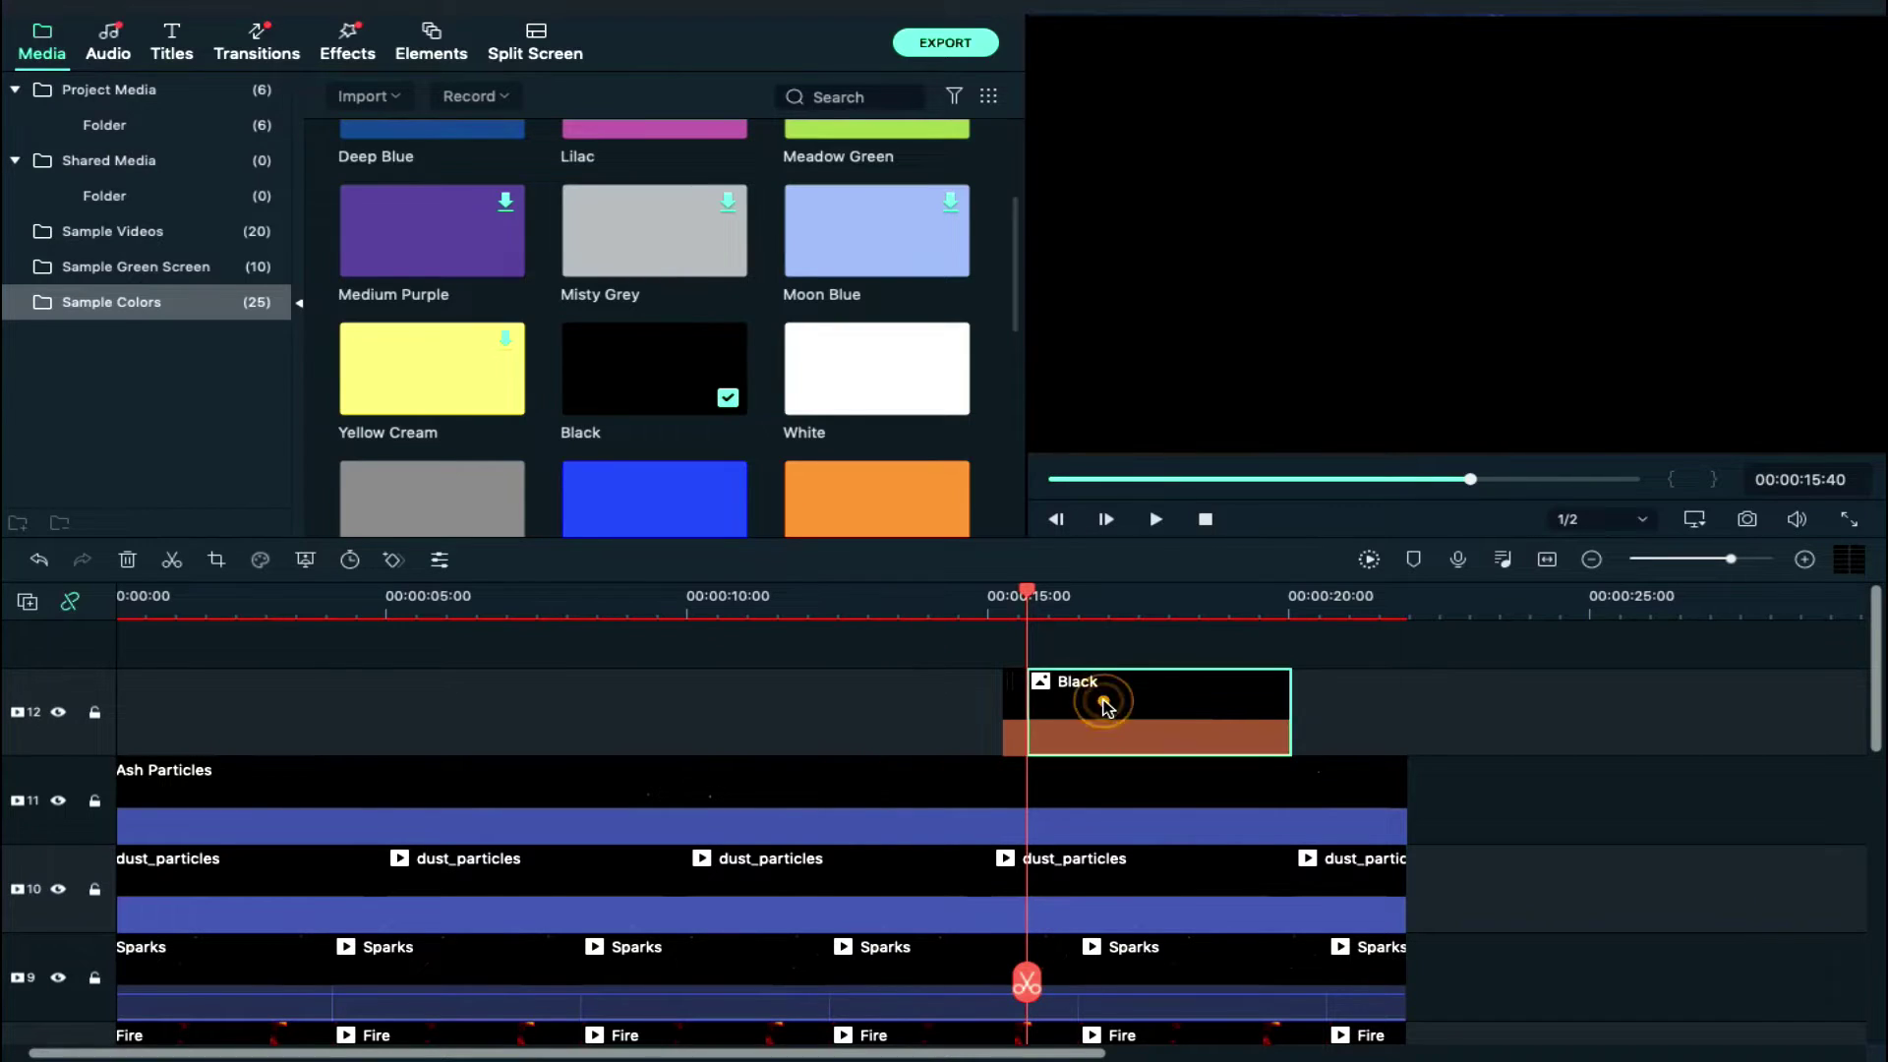
{"action": "key", "text": "Delete"}
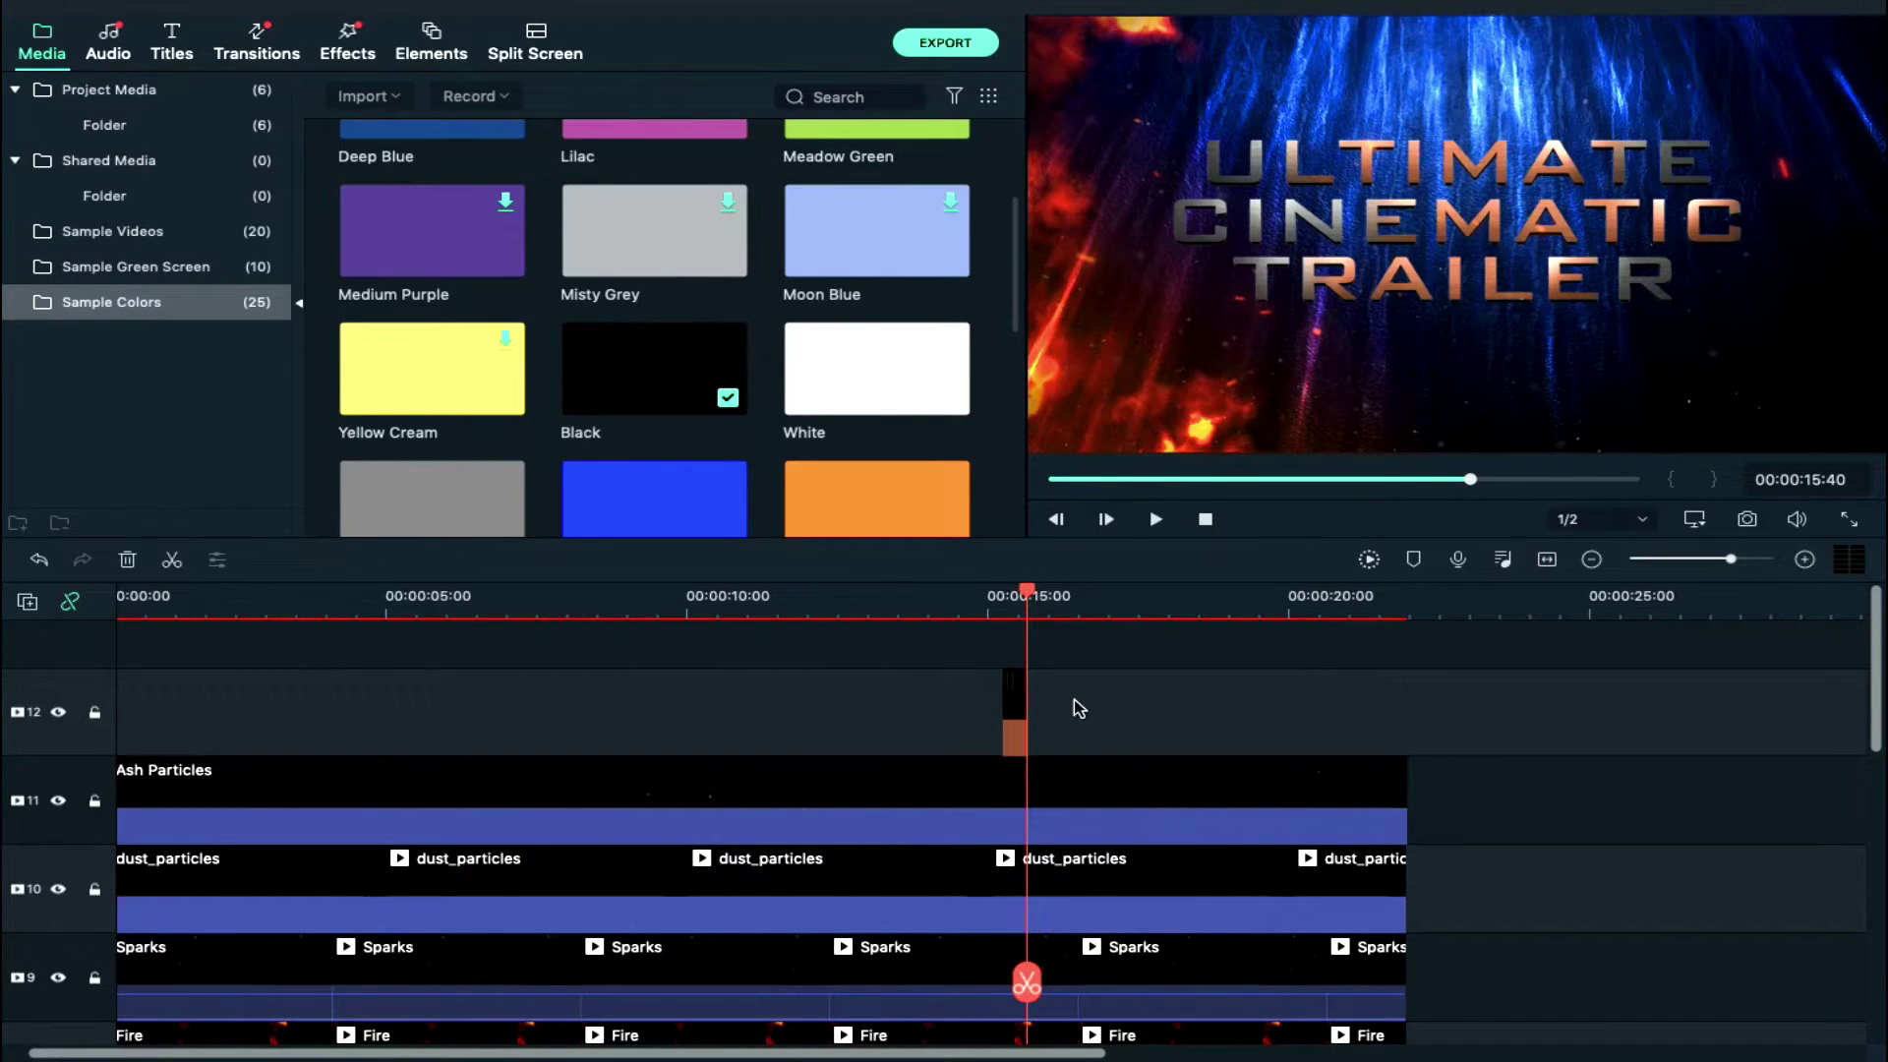
Delete alternating slices of the Black clip on track 12 to leave short gaps between the remaining ones
{"action": "left_click", "coordinate": [1007, 693]}
{"action": "left_click_drag", "start_coordinate": [1001, 703], "coordinate": [1001, 702]}
{"action": "left_click_drag", "start_coordinate": [1005, 698], "coordinate": [1017, 698]}
{"action": "key", "text": "Delete"}
{"action": "left_click", "coordinate": [1022, 698]}
{"action": "key", "text": "Delete"}
Select the remaining Black slices and move them together so they end at about 00:00:16:56, near the end of the fourth title
{"action": "left_click_drag", "start_coordinate": [991, 675], "coordinate": [1076, 732]}
{"action": "scroll", "coordinate": [1045, 729], "scroll_direction": "down", "scroll_amount": 3}
{"action": "mouse_move", "coordinate": [1019, 713]}
{"action": "left_mouse_down"}
{"action": "mouse_move", "coordinate": [1045, 723]}
{"action": "mouse_move", "coordinate": [1029, 709]}
{"action": "left_mouse_up"}
{"action": "scroll", "coordinate": [1045, 728], "scroll_direction": "up", "scroll_amount": 3}
{"action": "left_click", "coordinate": [1011, 598]}
{"action": "scroll", "coordinate": [939, 708], "scroll_direction": "down", "scroll_amount": 8}
{"action": "scroll", "coordinate": [940, 708], "scroll_direction": "up", "scroll_amount": 8}
{"action": "left_click", "coordinate": [1063, 597]}
{"action": "left_click", "coordinate": [1054, 597]}
{"action": "left_click", "coordinate": [1012, 600]}
{"action": "left_click_drag", "start_coordinate": [1012, 599], "coordinate": [1059, 597]}
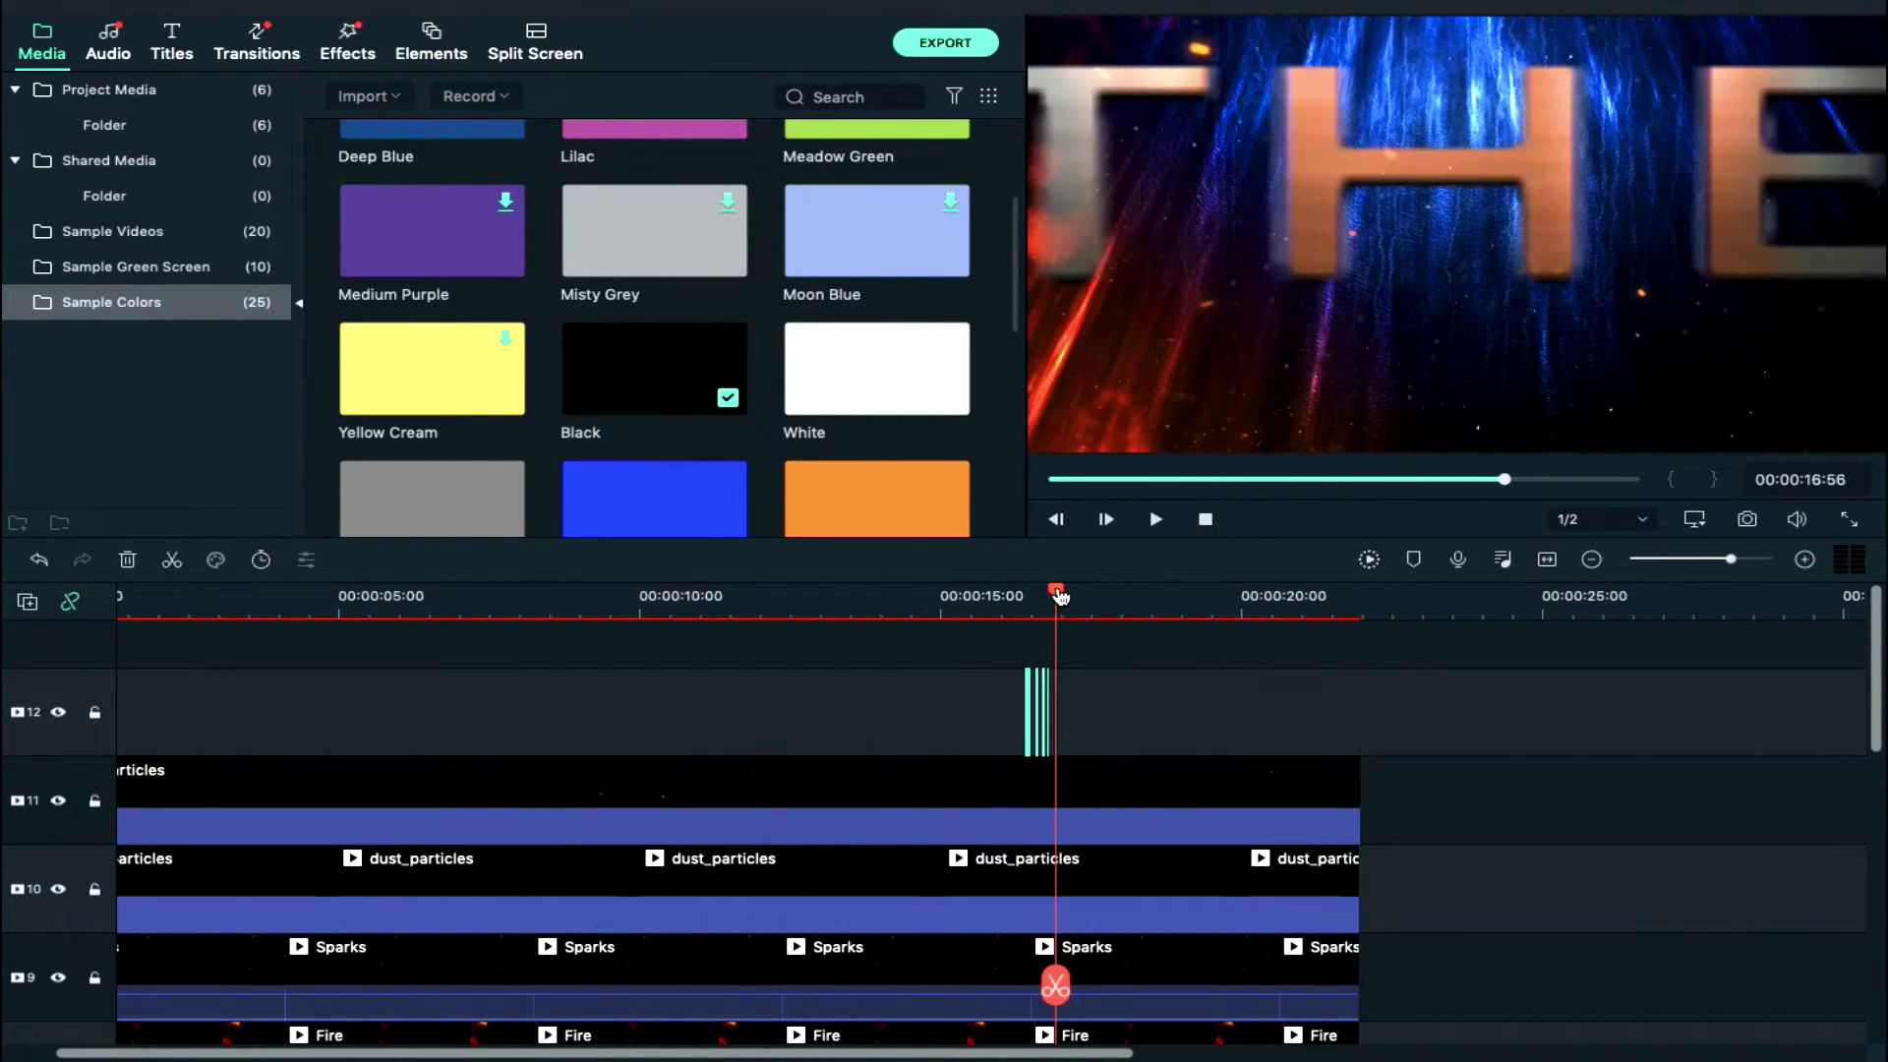
{"action": "scroll", "coordinate": [1150, 722], "scroll_direction": "down", "scroll_amount": 3}
{"action": "scroll", "coordinate": [935, 653], "scroll_direction": "up", "scroll_amount": 3}
{"action": "scroll", "coordinate": [935, 653], "scroll_direction": "left", "scroll_amount": 2}
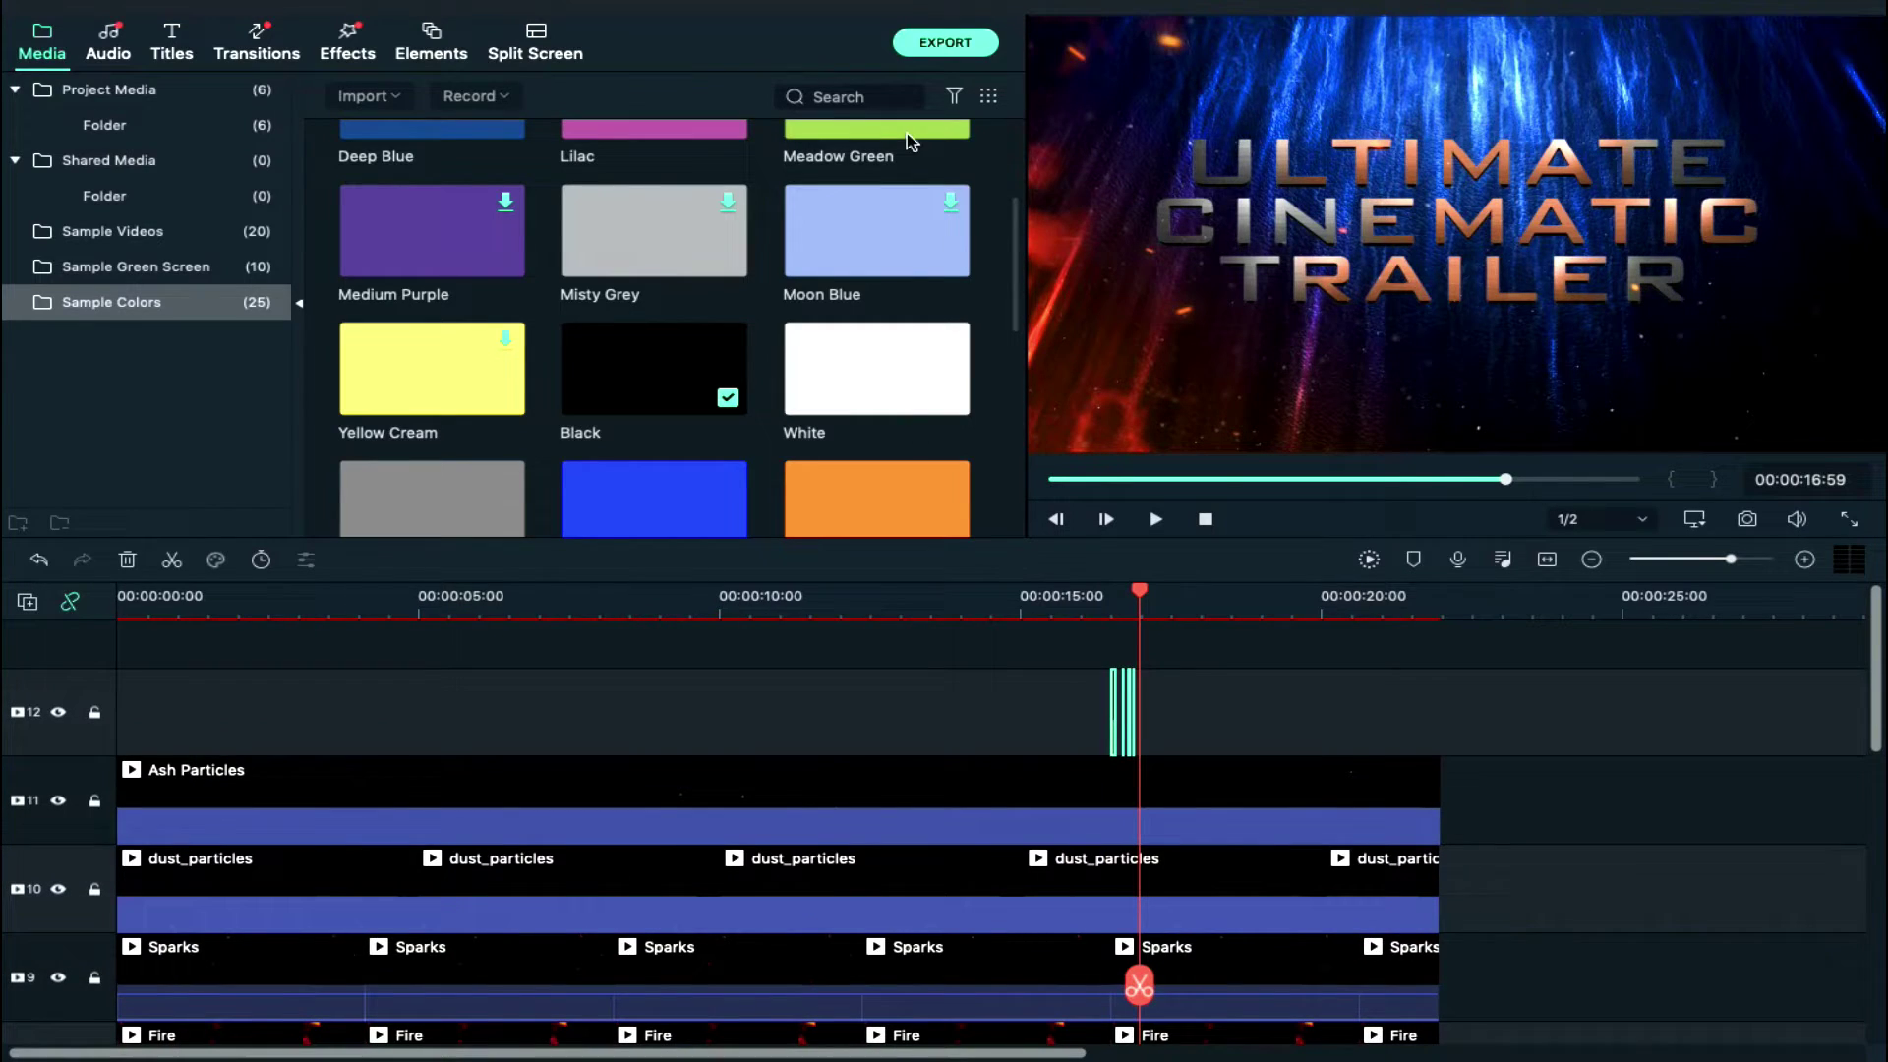
Place the Cinema 21:9 frame overlay at the start of track 13 and extend it to the end of the clips below
{"action": "left_click", "coordinate": [346, 44]}
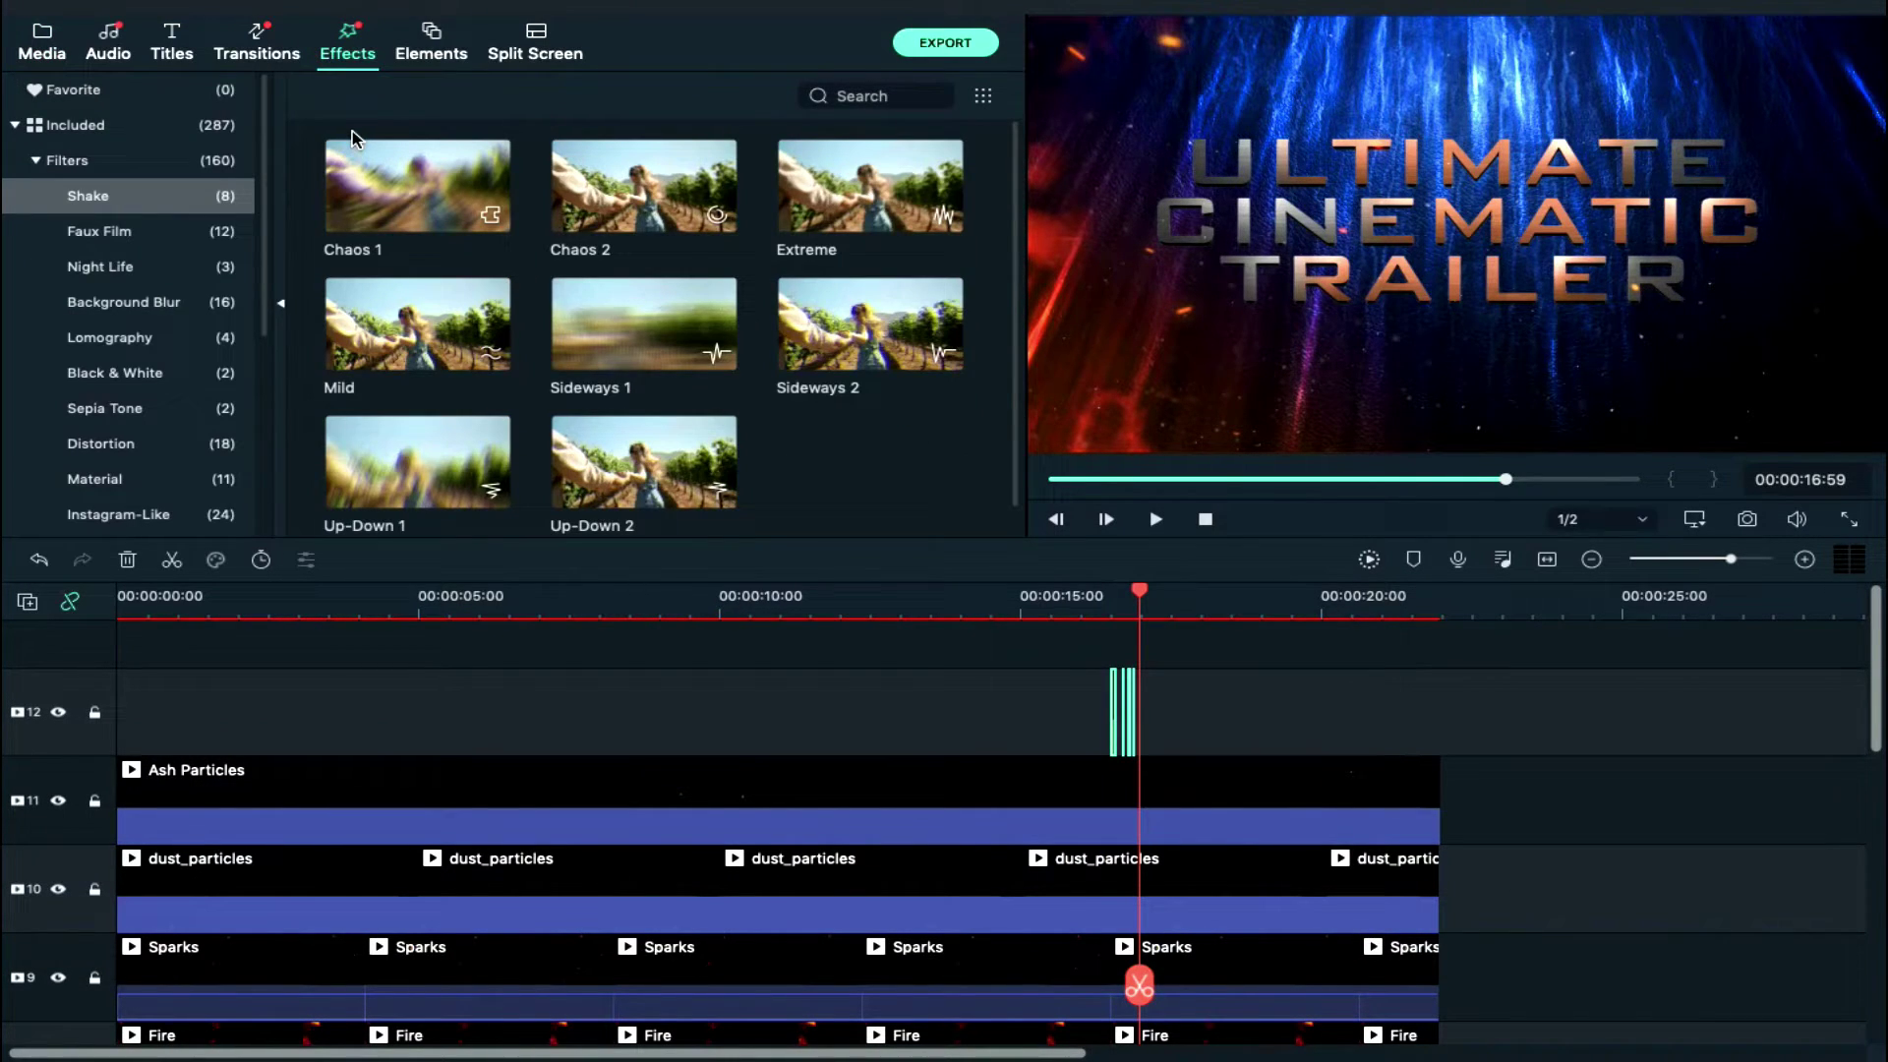
{"action": "scroll", "coordinate": [136, 391], "scroll_direction": "down", "scroll_amount": 5}
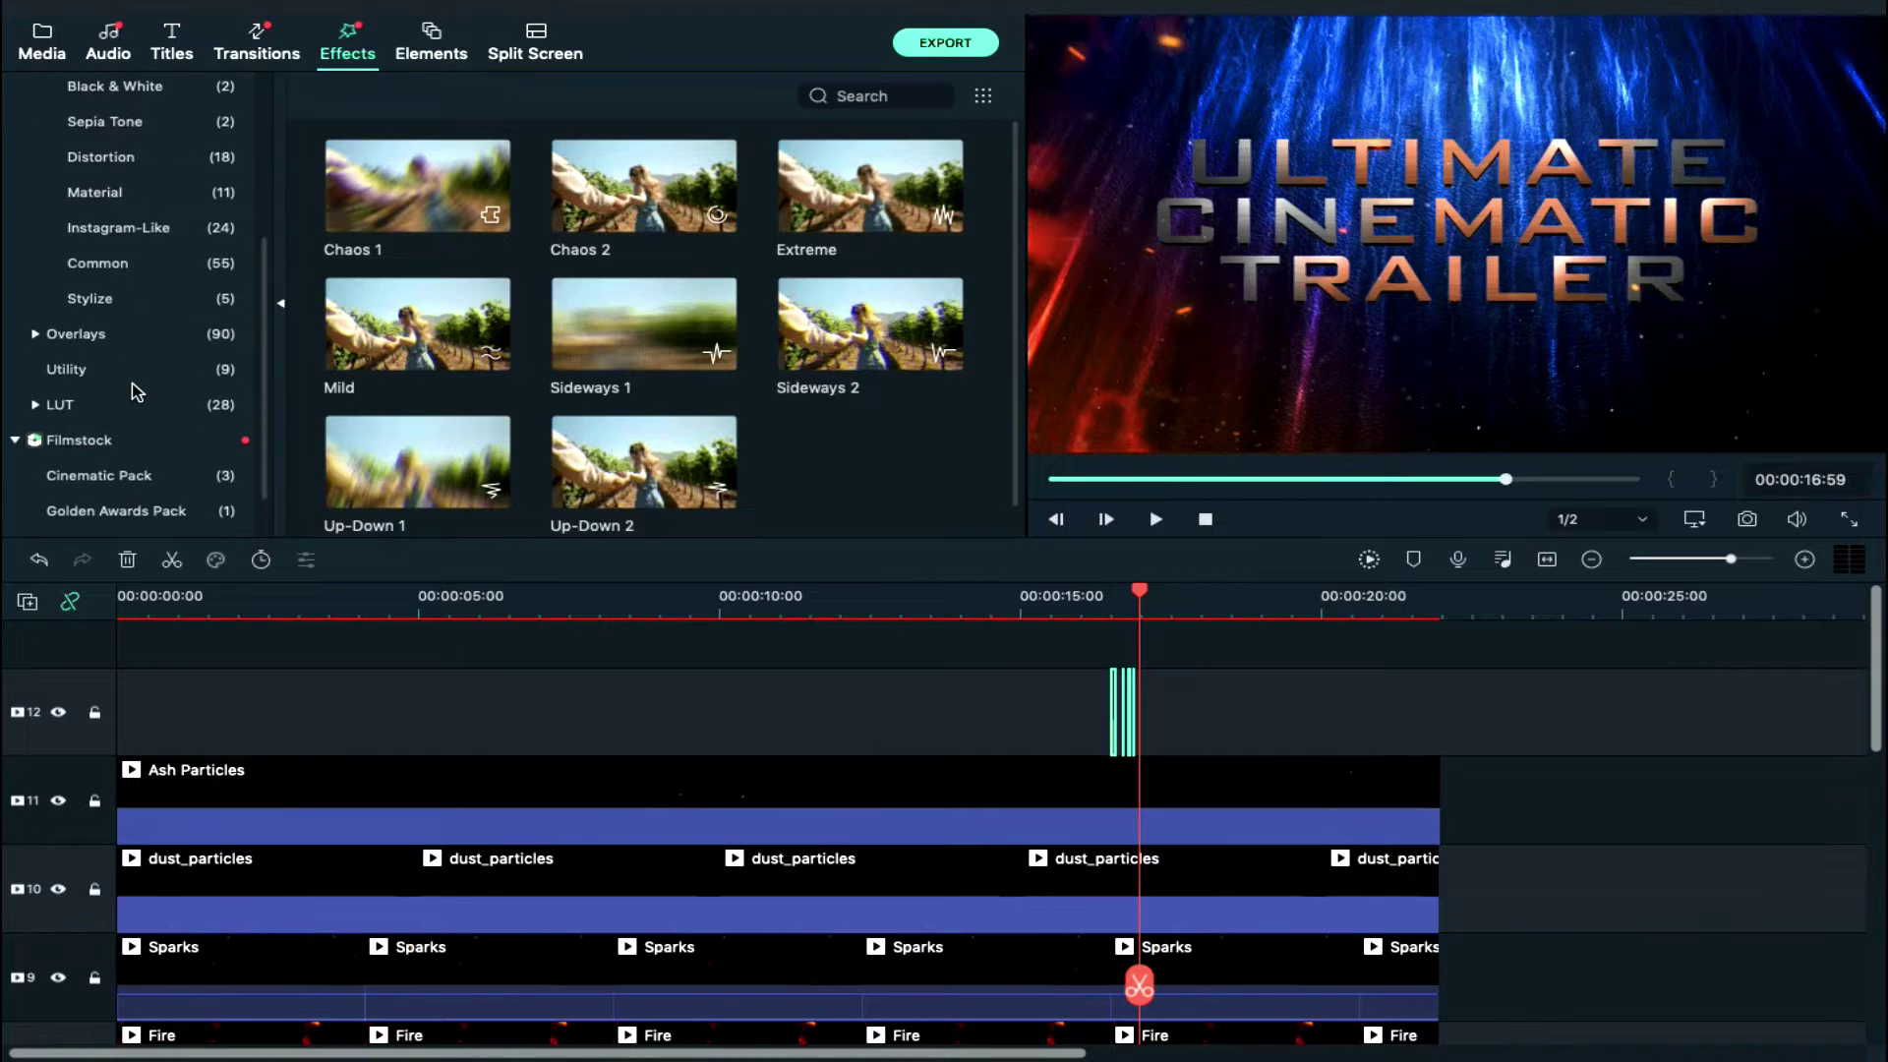
{"action": "left_click", "coordinate": [79, 336]}
{"action": "scroll", "coordinate": [89, 285], "scroll_direction": "up", "scroll_amount": 3}
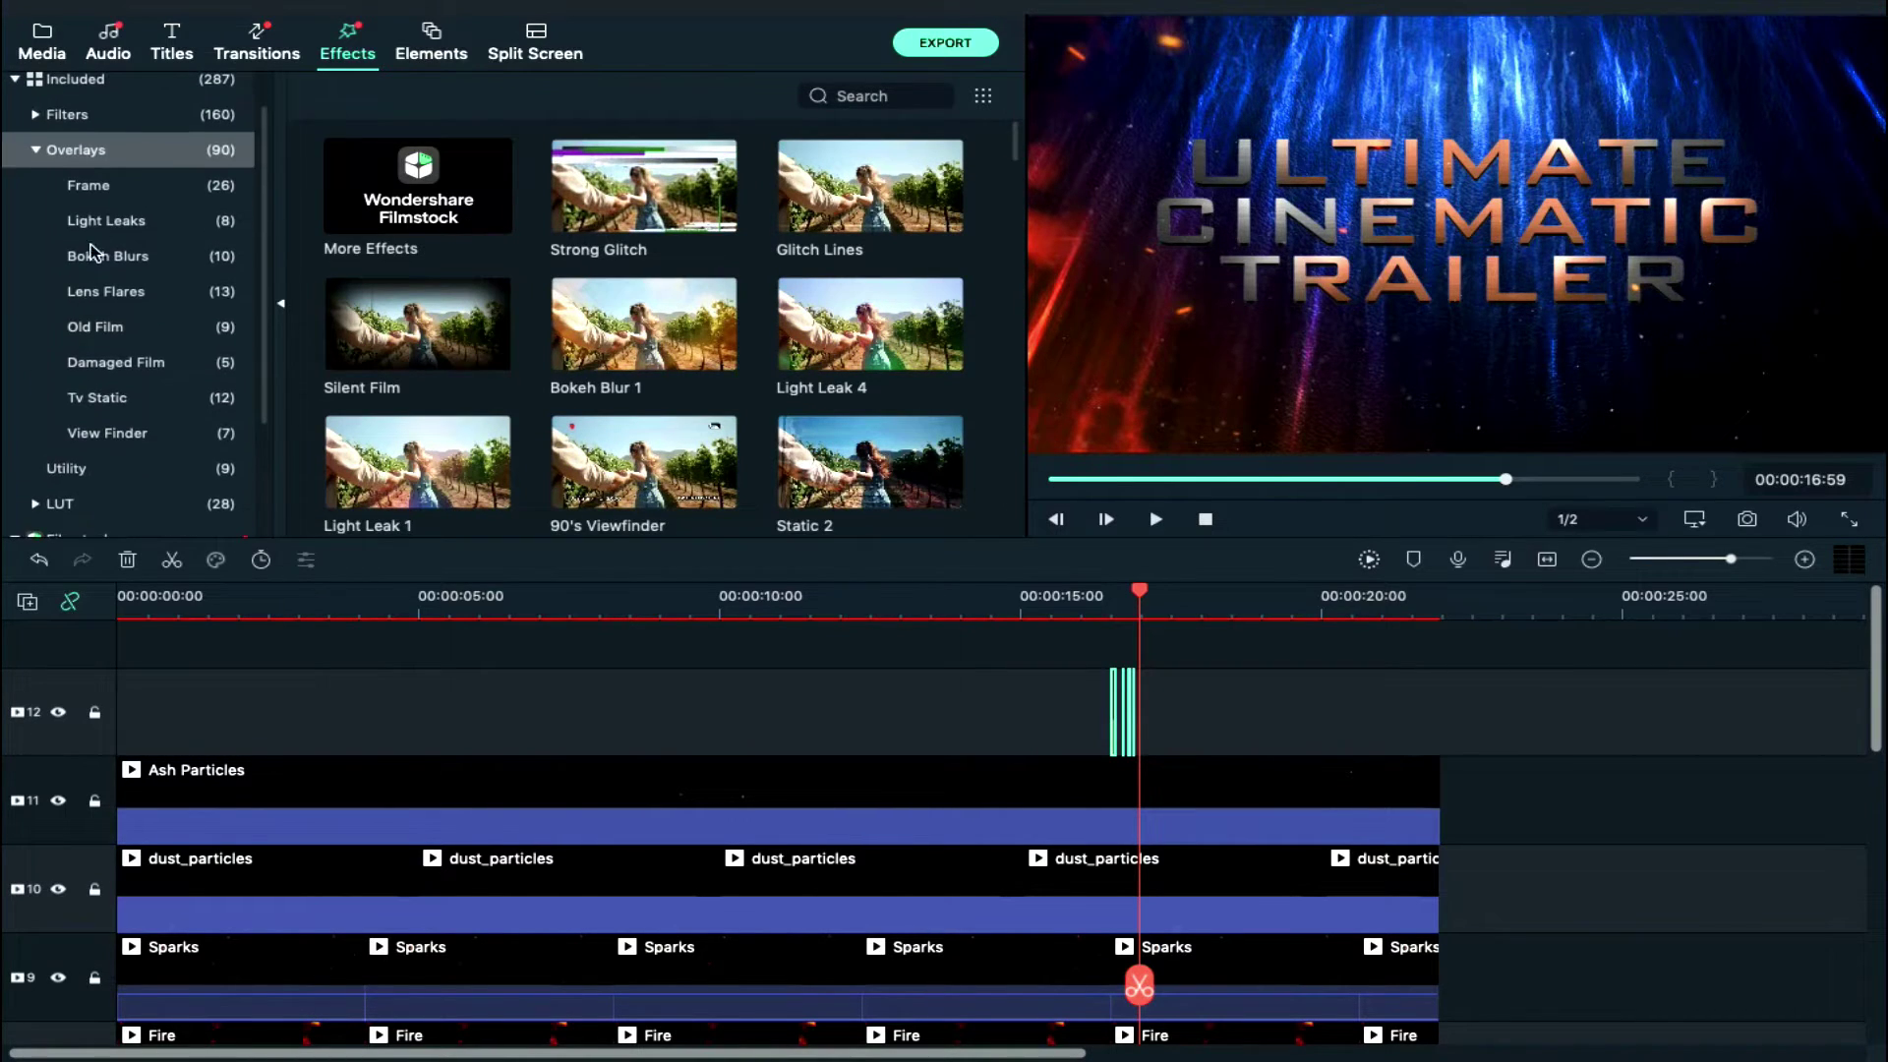
{"action": "left_click", "coordinate": [89, 189]}
{"action": "scroll", "coordinate": [634, 327], "scroll_direction": "down", "scroll_amount": 3}
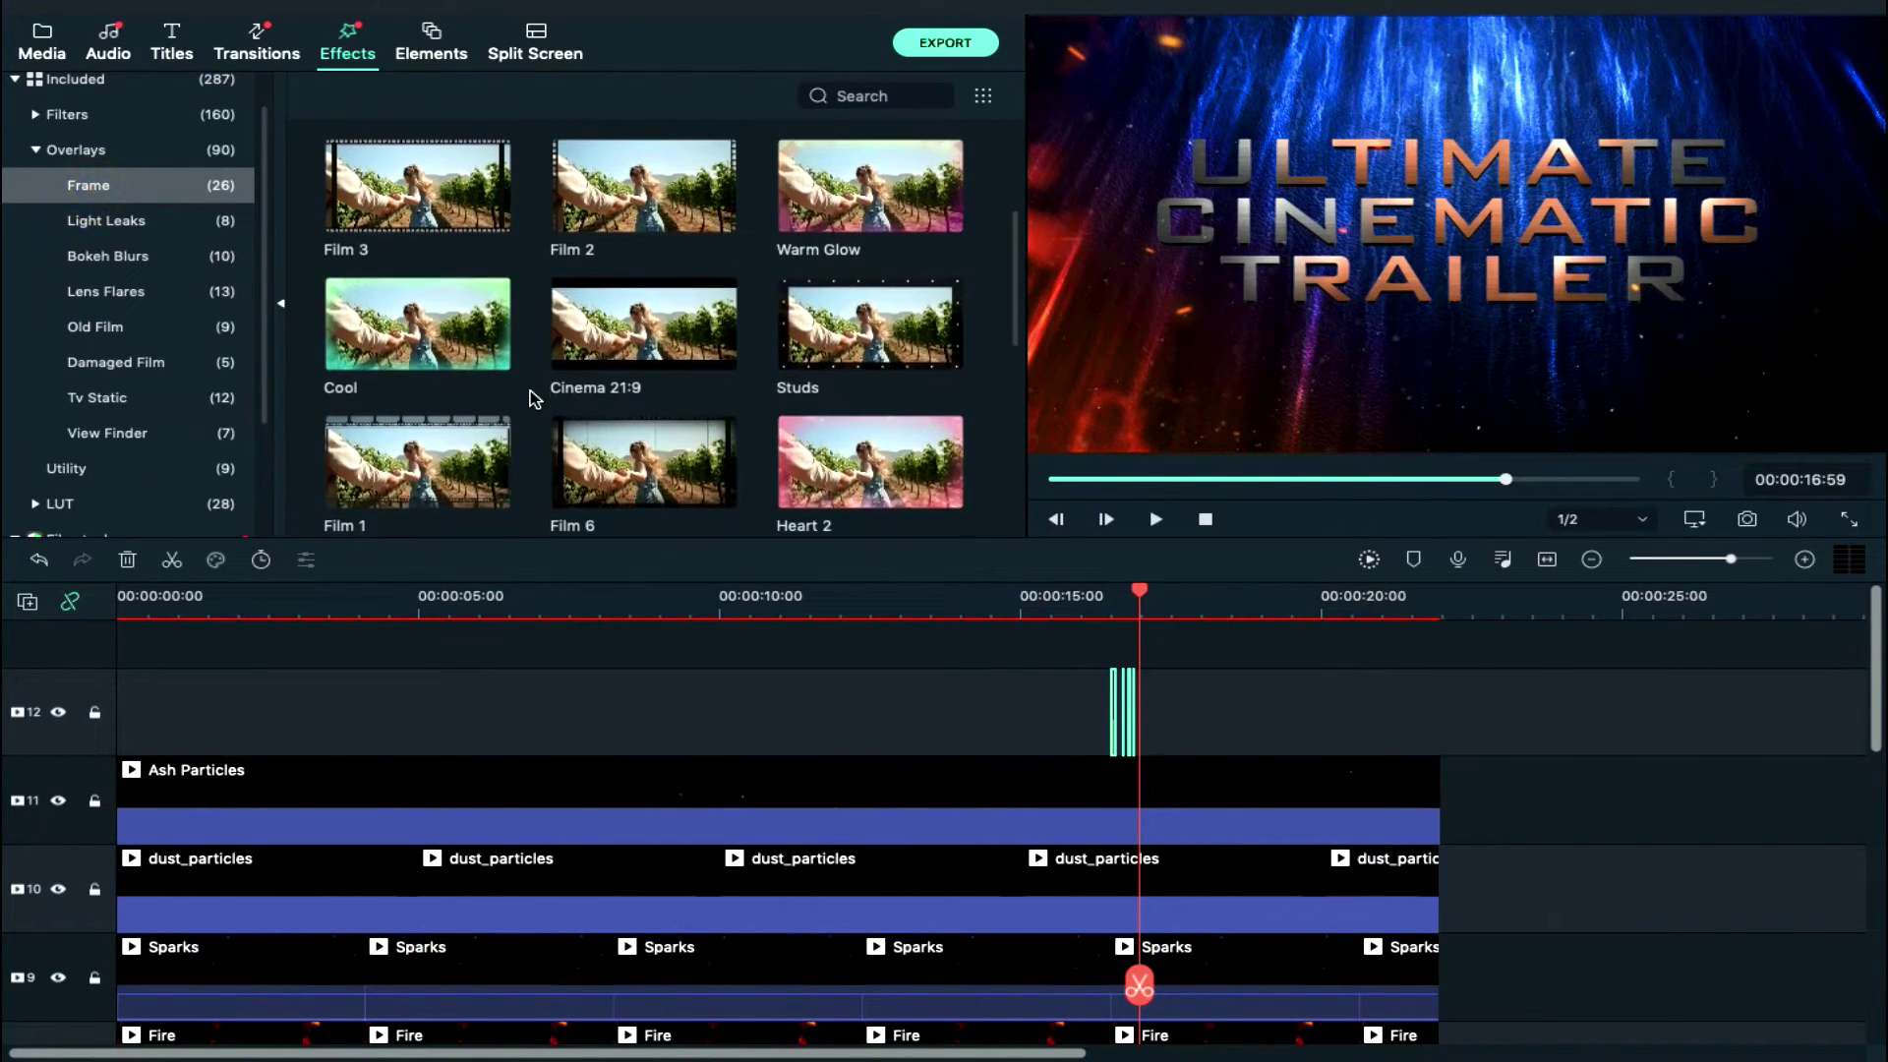
{"action": "left_click_drag", "start_coordinate": [634, 327], "coordinate": [116, 650]}
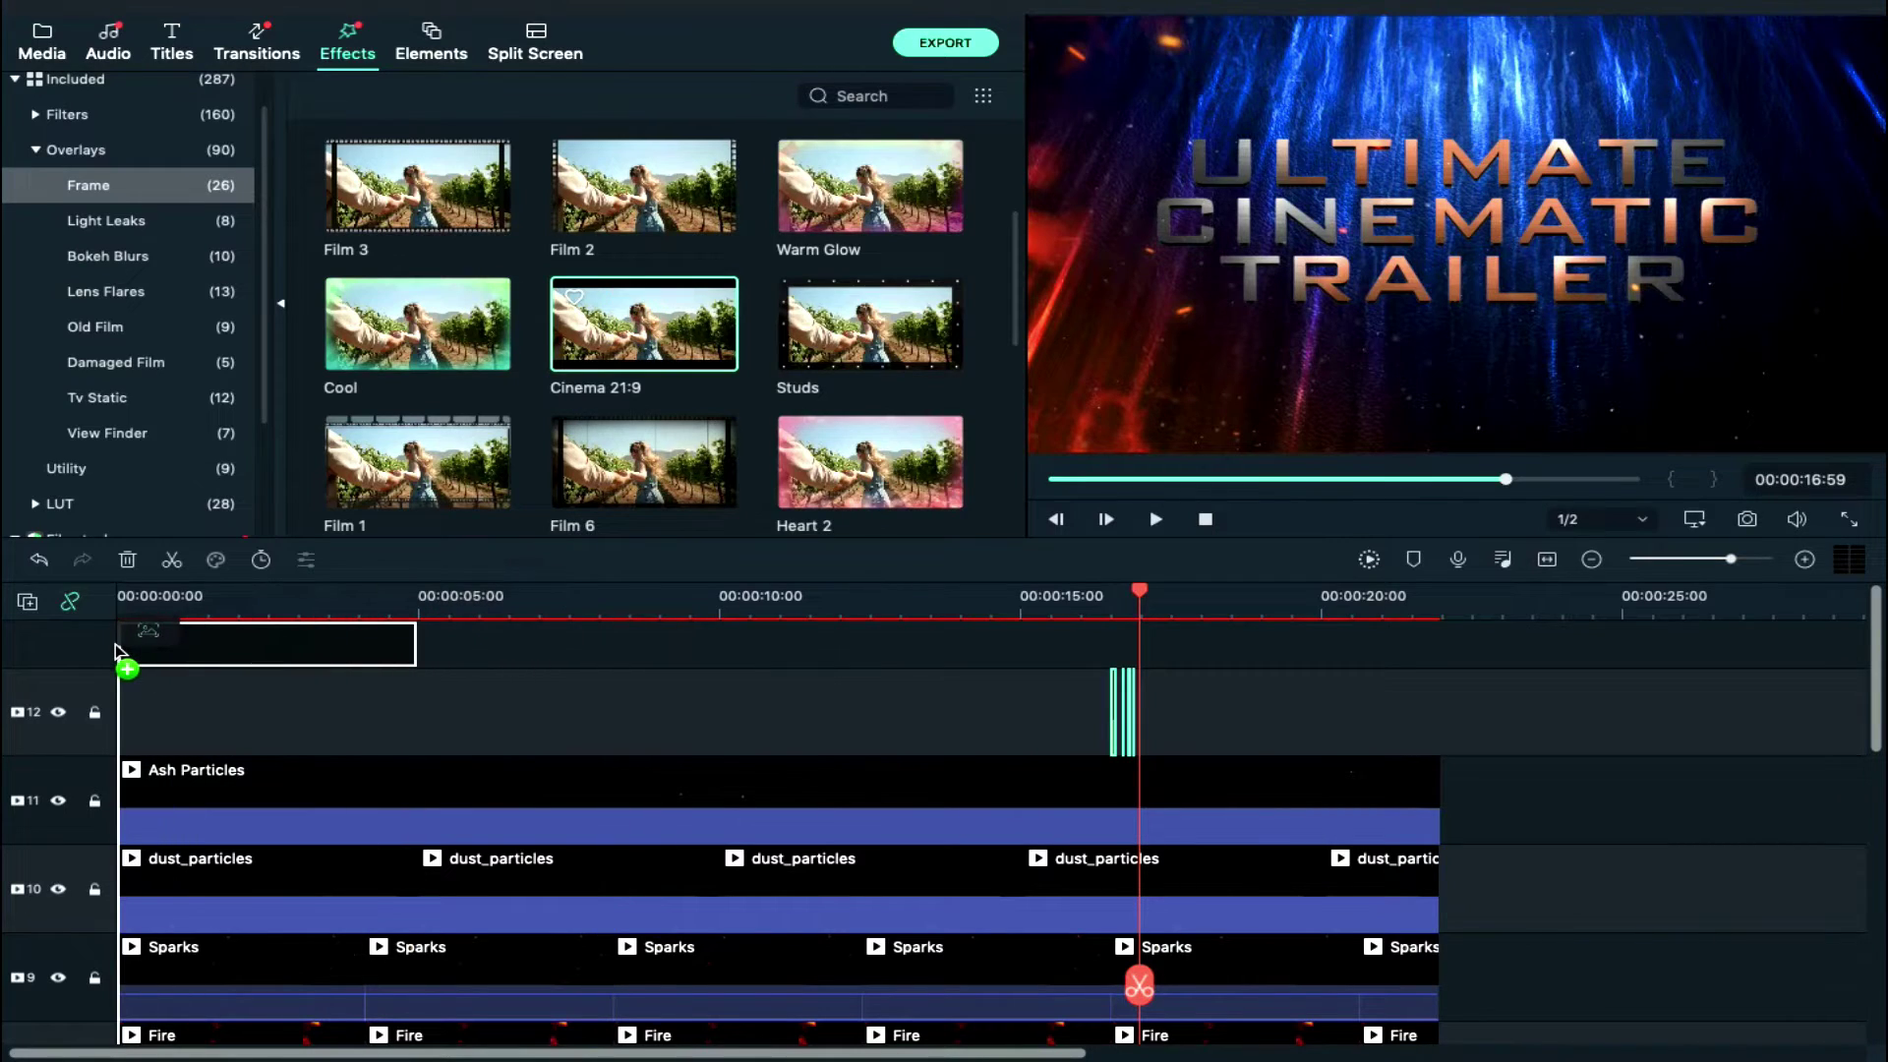
{"action": "left_click_drag", "start_coordinate": [421, 651], "coordinate": [1427, 645]}
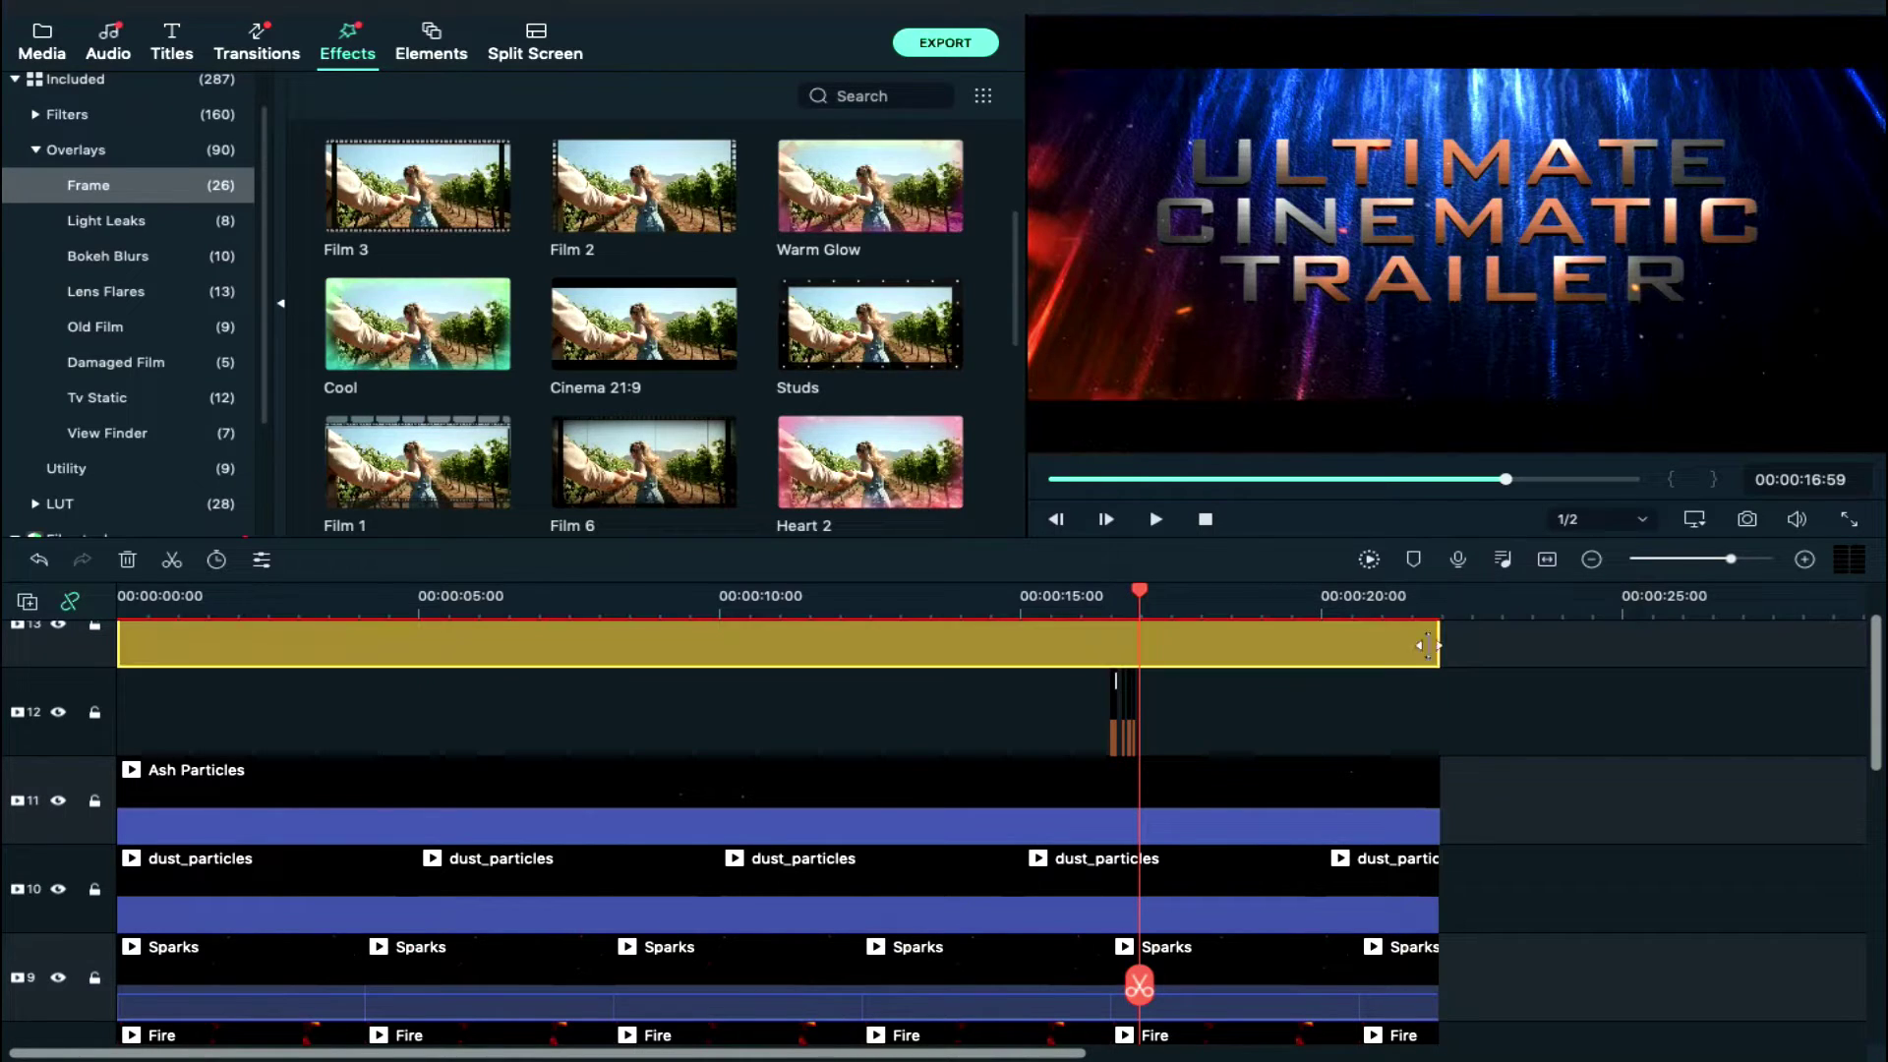
{"action": "scroll", "coordinate": [1400, 754], "scroll_direction": "down", "scroll_amount": 2}
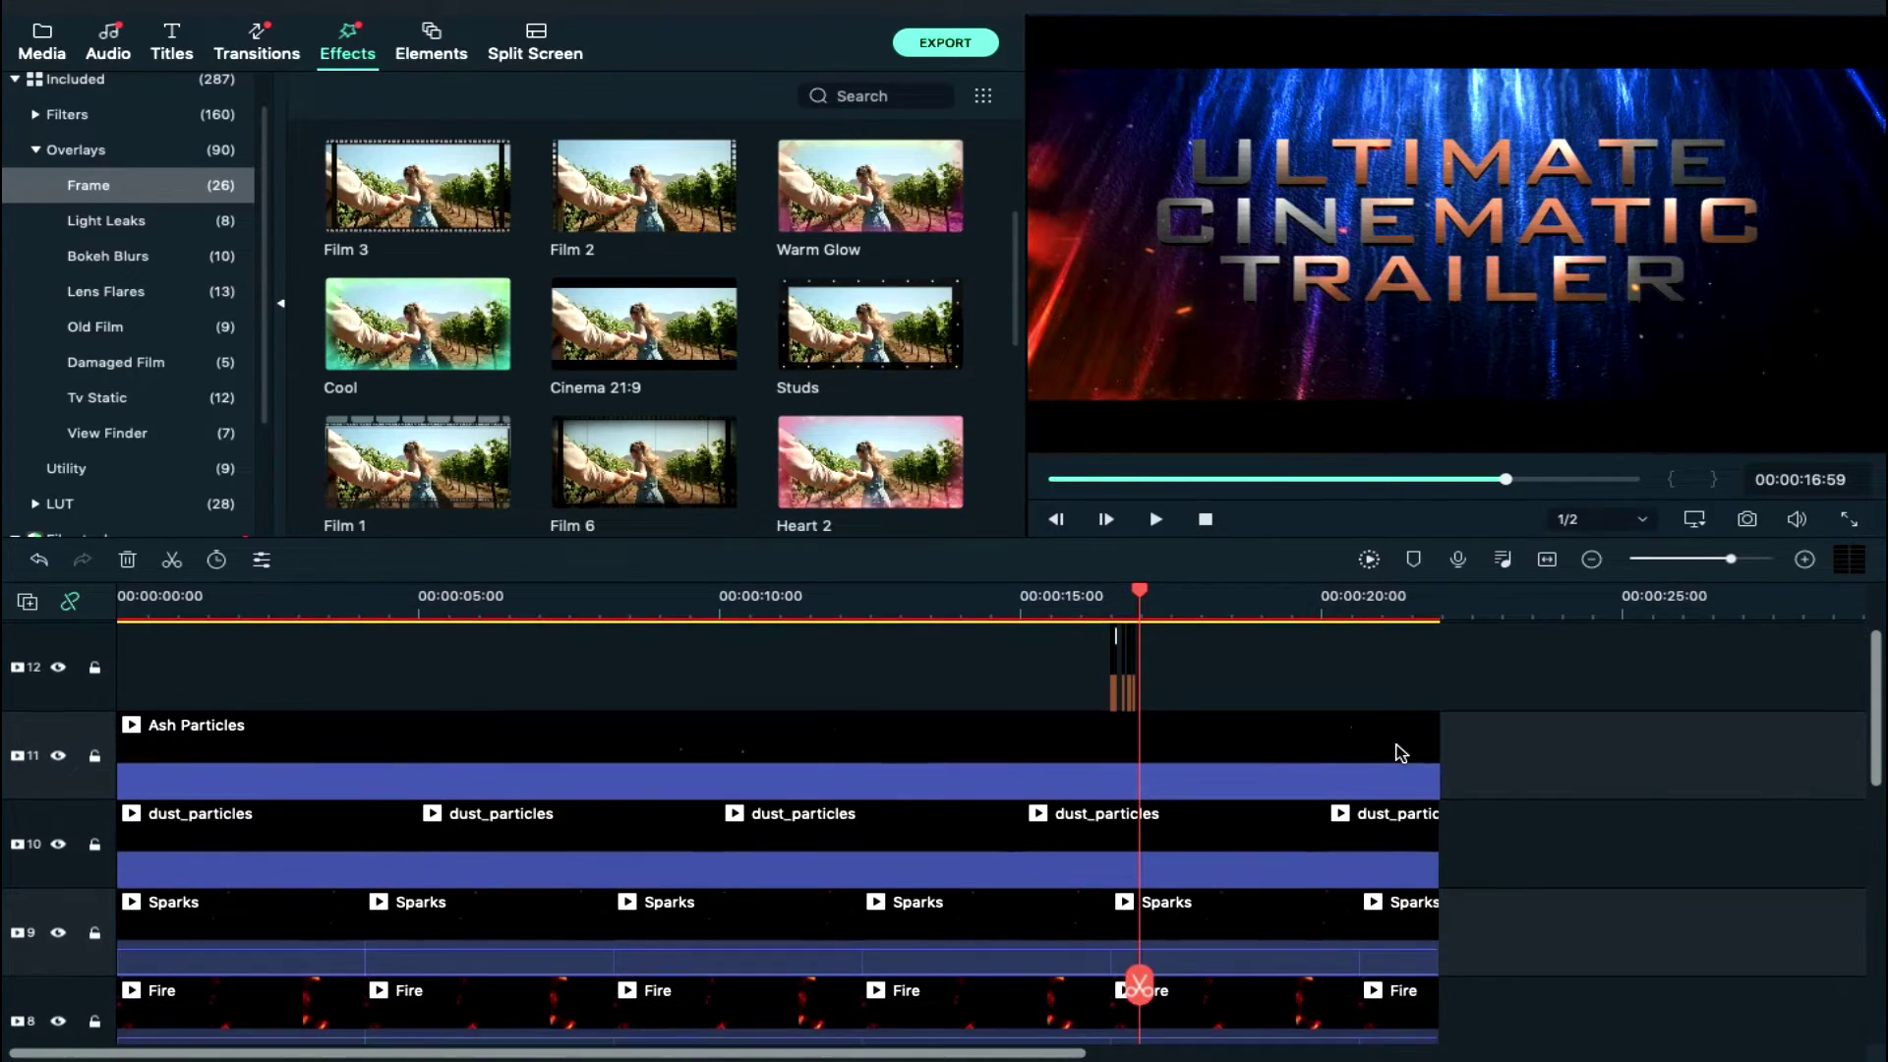
{"action": "scroll", "coordinate": [1400, 754], "scroll_direction": "up", "scroll_amount": 2}
{"action": "scroll", "coordinate": [1400, 753], "scroll_direction": "down", "scroll_amount": 2}
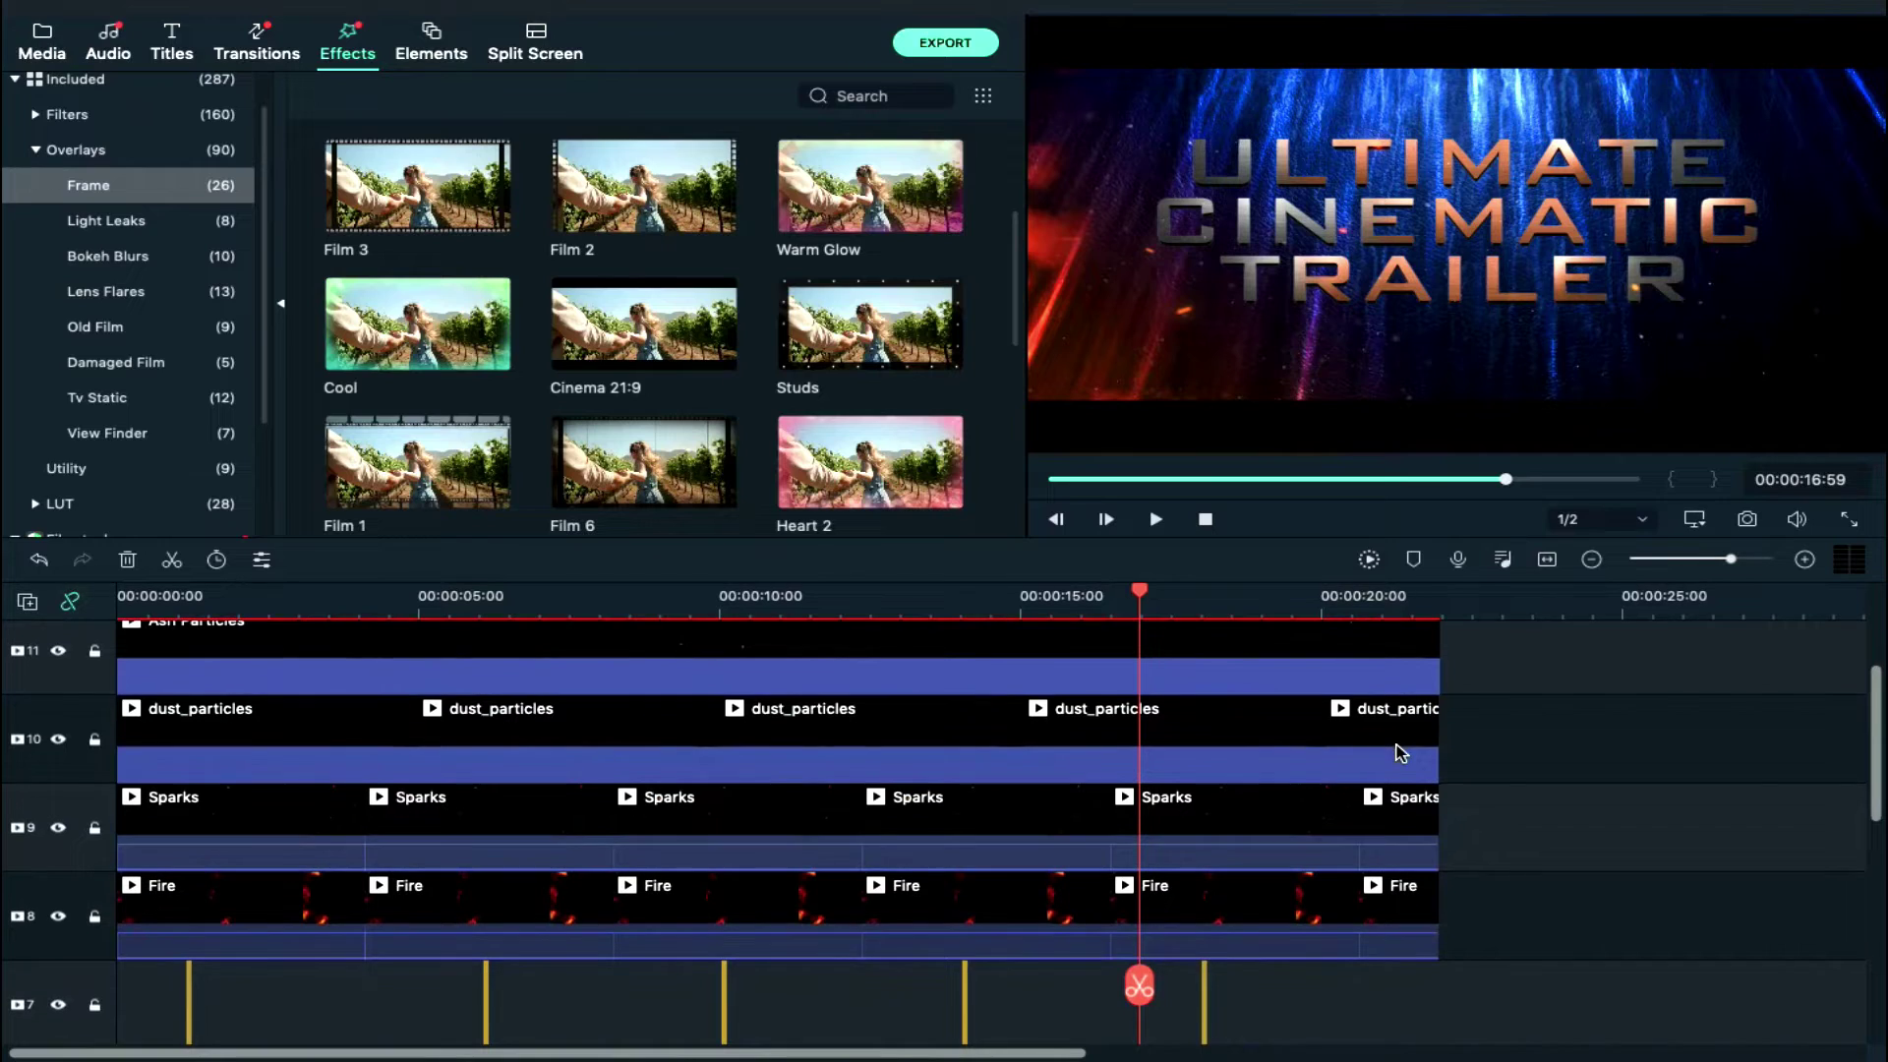
{"action": "scroll", "coordinate": [1399, 753], "scroll_direction": "down", "scroll_amount": 2}
{"action": "scroll", "coordinate": [1396, 753], "scroll_direction": "down", "scroll_amount": 4}
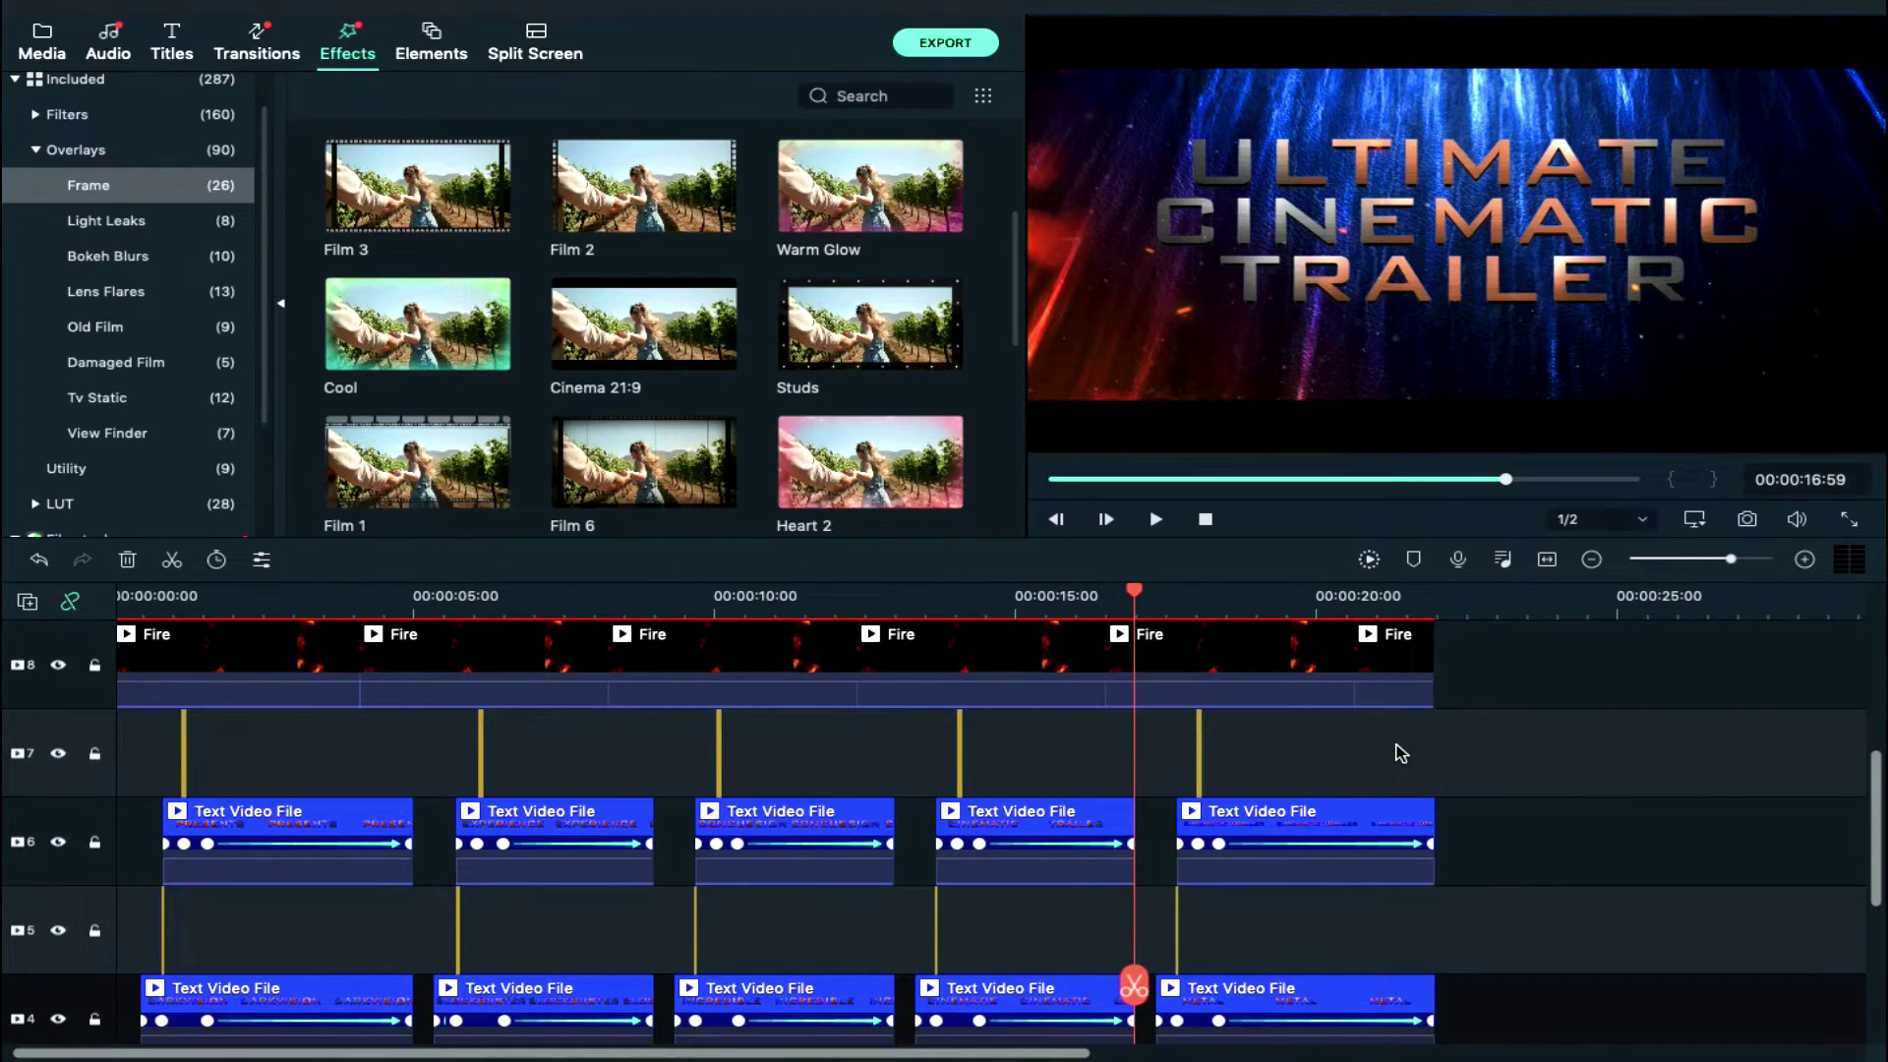
{"action": "scroll", "coordinate": [1403, 795], "scroll_direction": "down", "scroll_amount": 1}
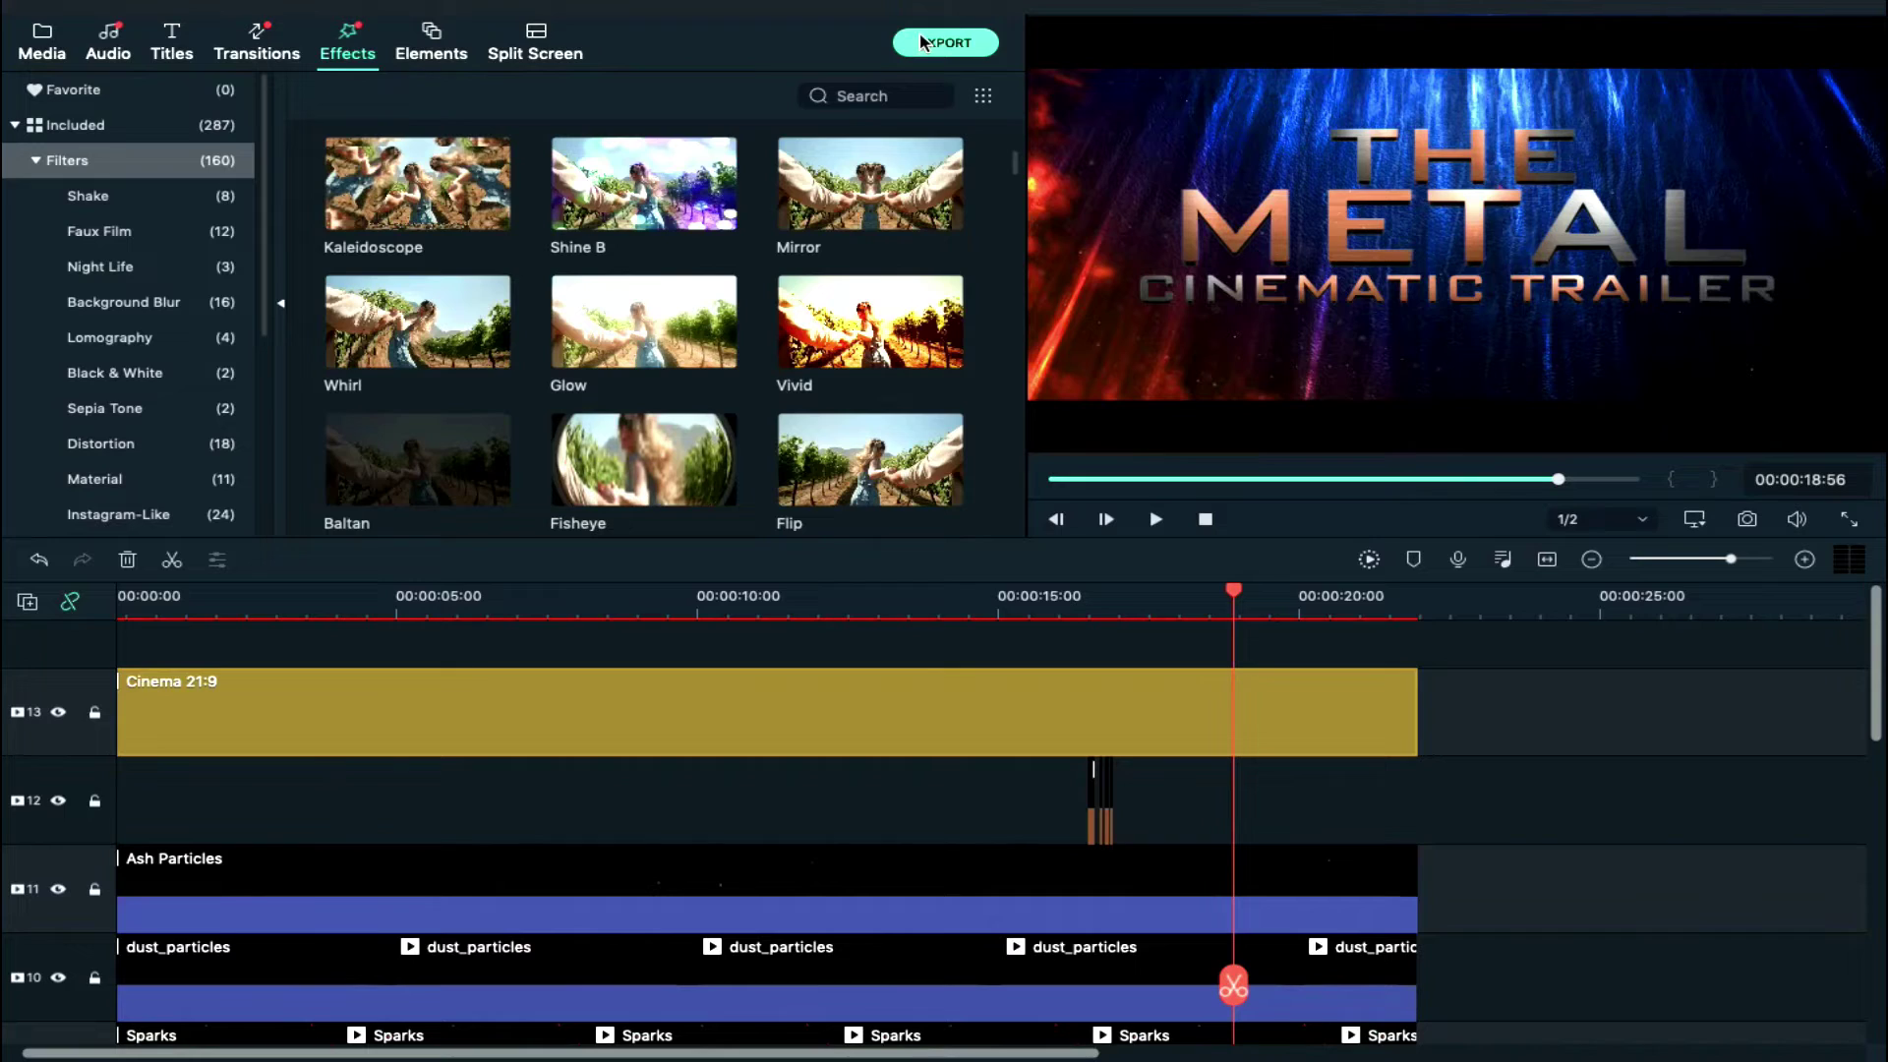
Set up a MOV export named Cinematic Trailer The Metal, saved to the Cinematic Trailer folder
{"action": "left_click", "coordinate": [924, 42]}
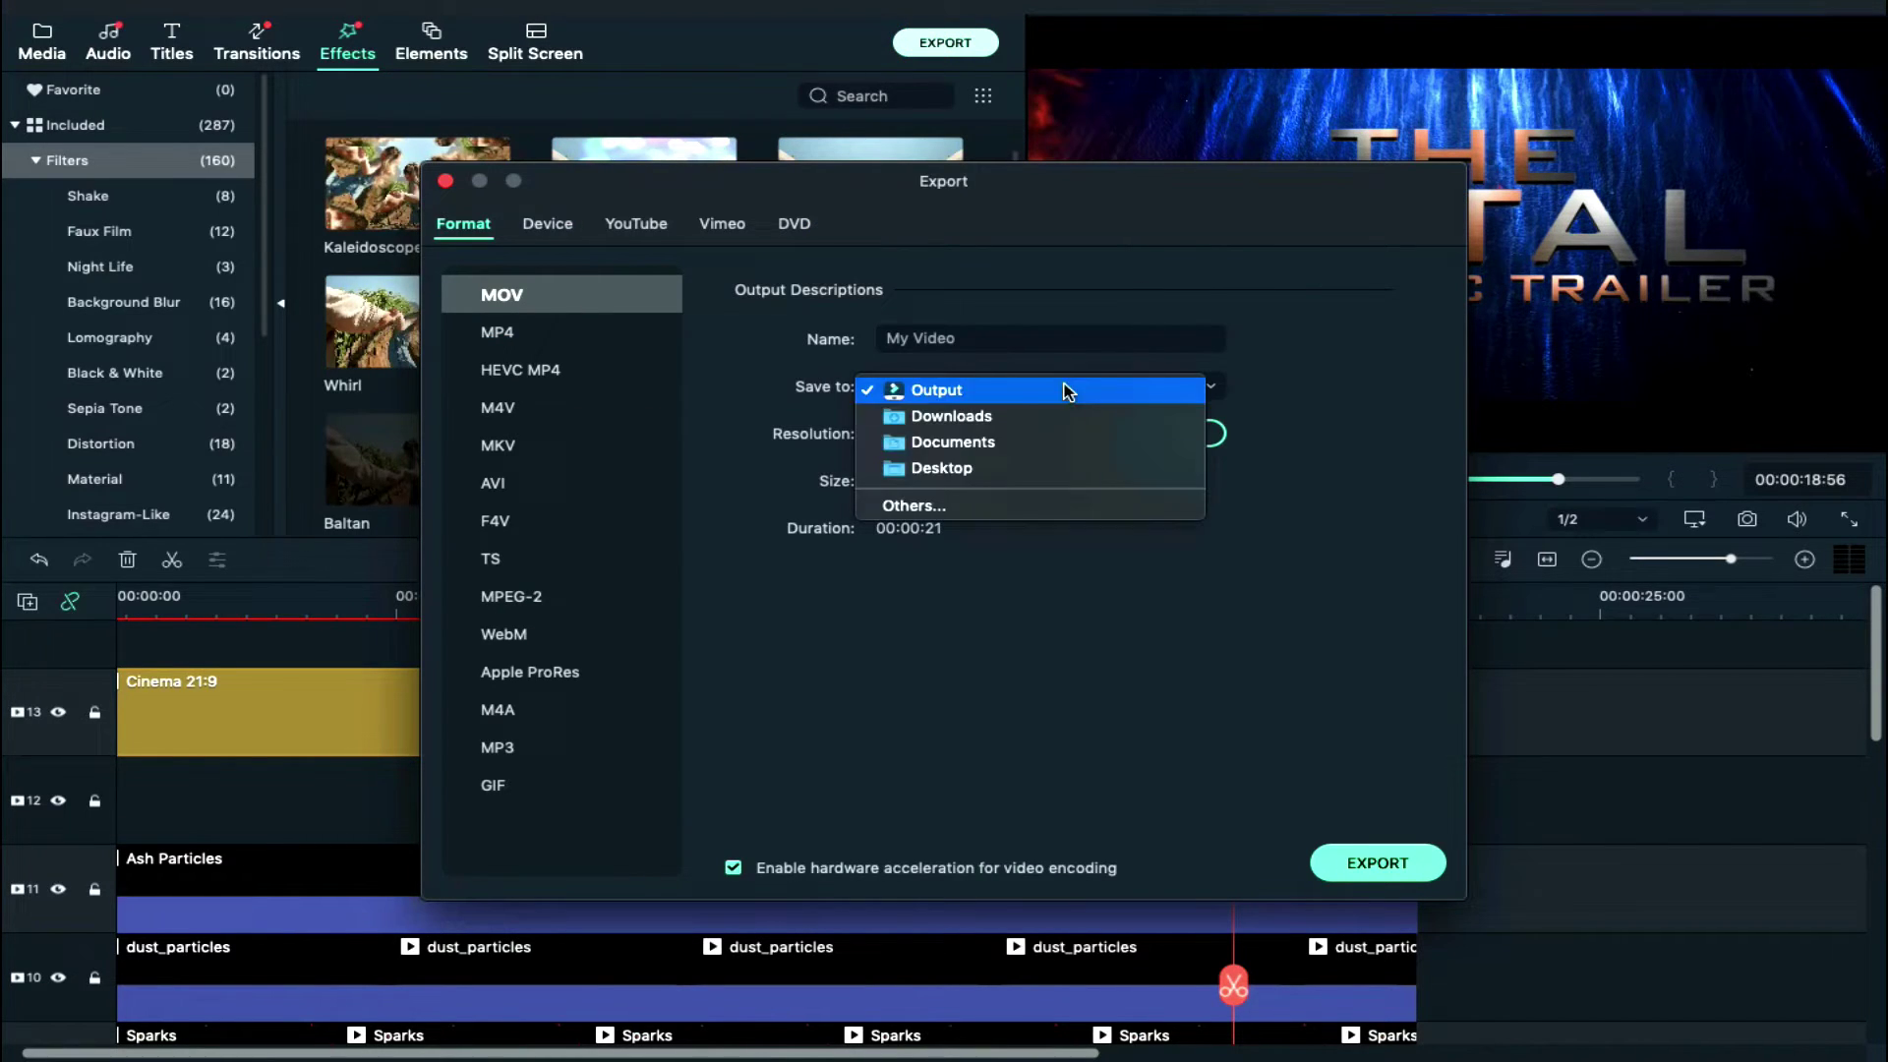
{"action": "left_click", "coordinate": [1017, 505]}
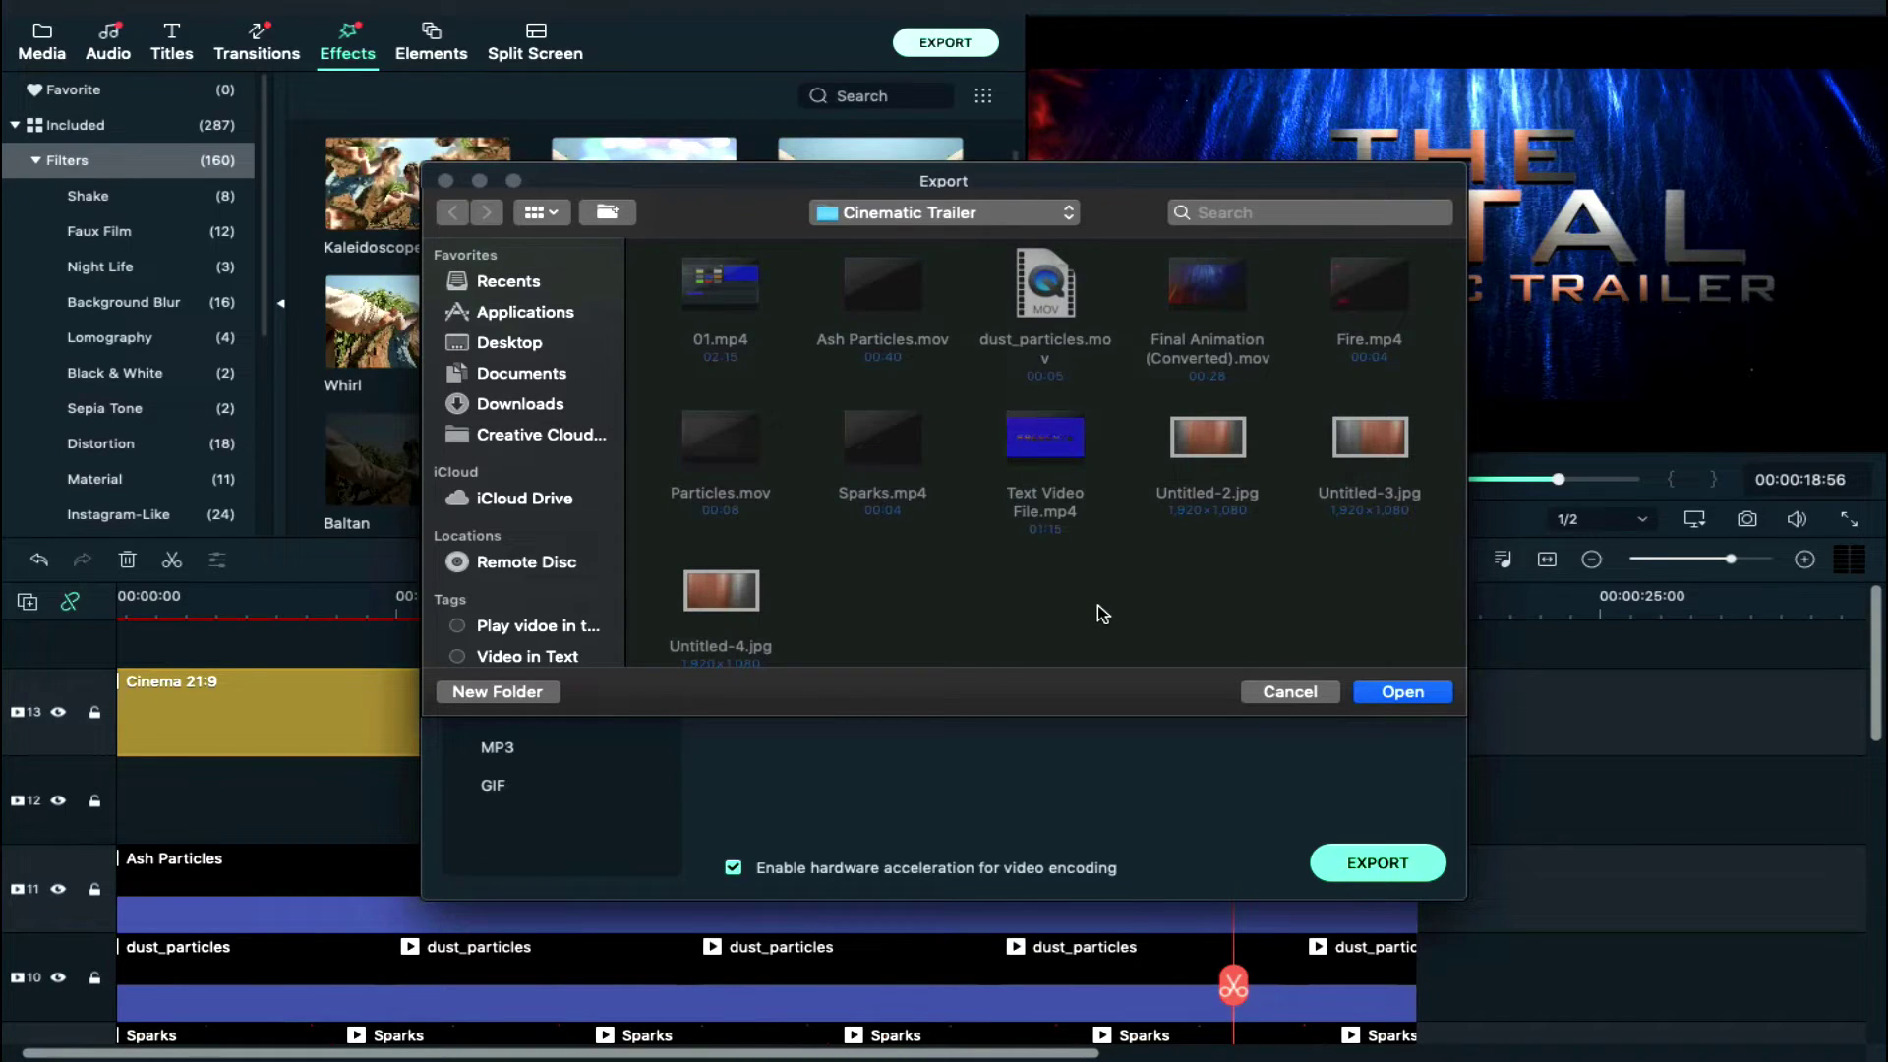
{"action": "left_click", "coordinate": [1376, 692]}
{"action": "left_click", "coordinate": [975, 338]}
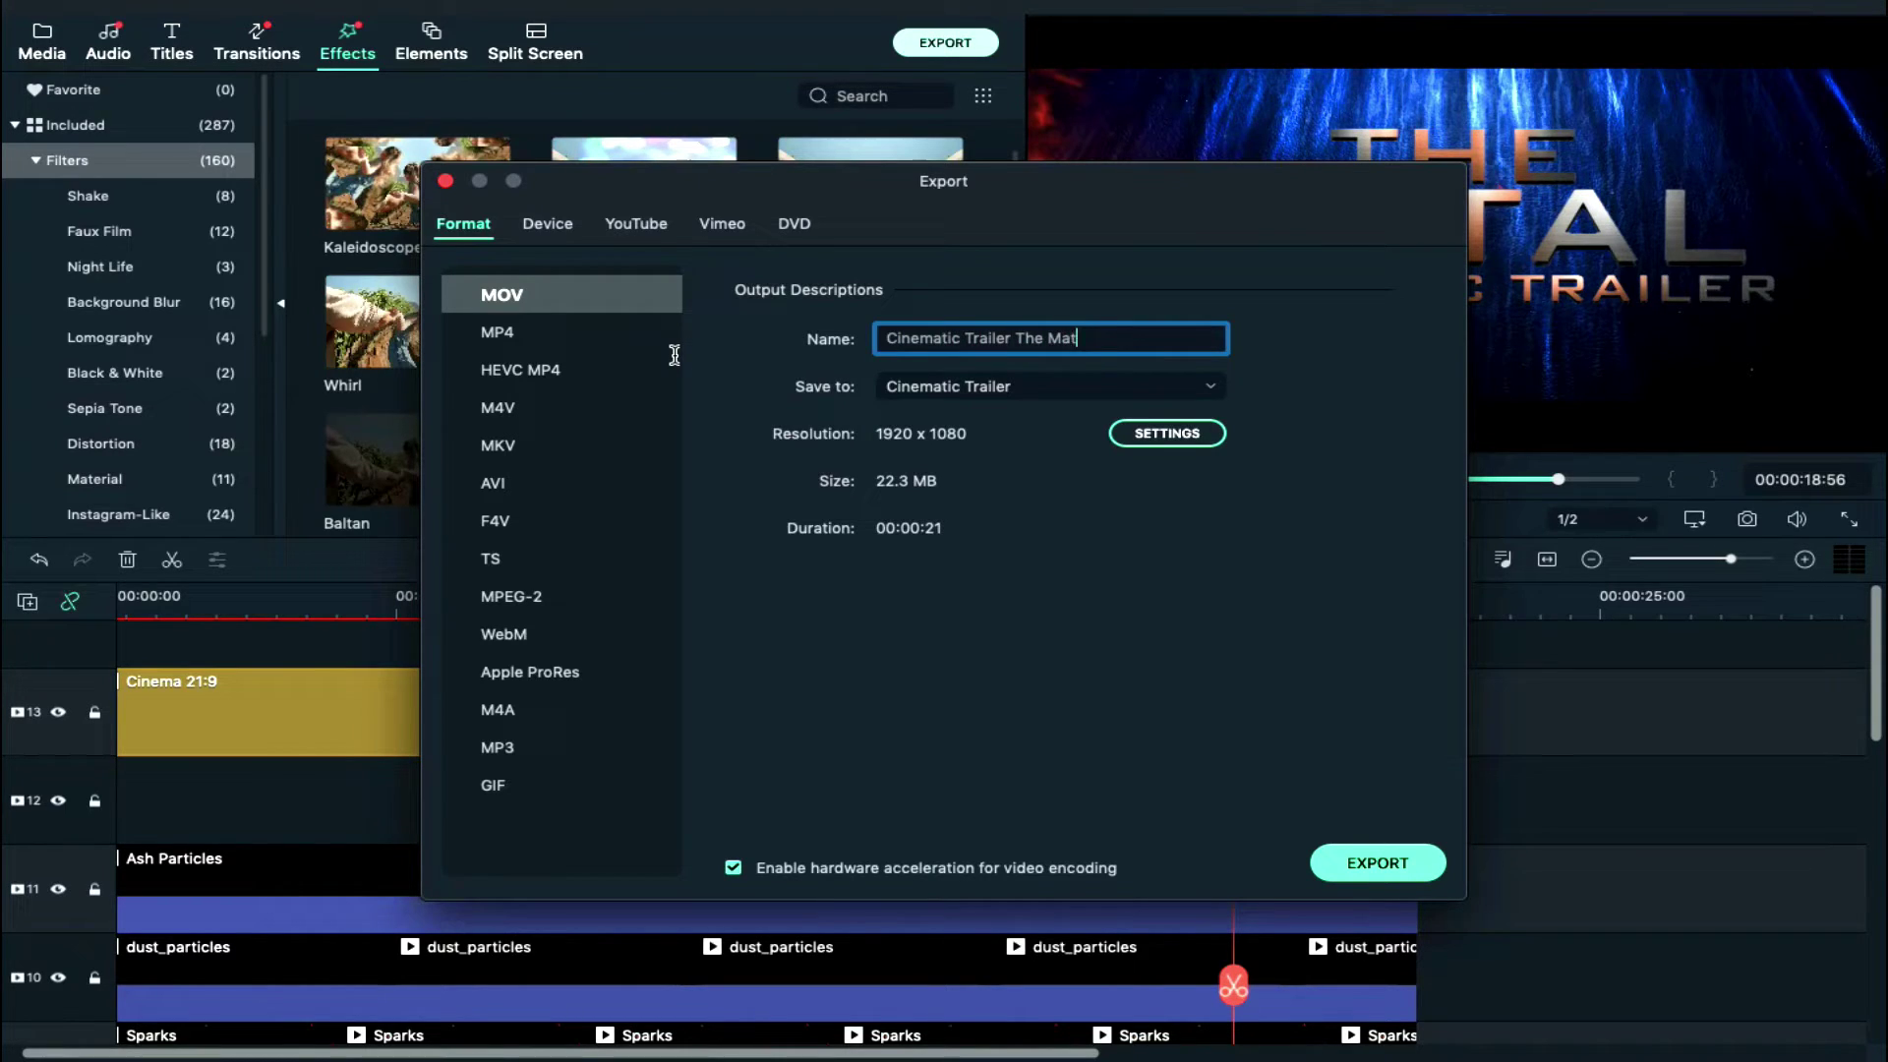
Set the export quality to Best with a 20000 kbps video bit rate and export the video
{"action": "left_click", "coordinate": [1168, 437]}
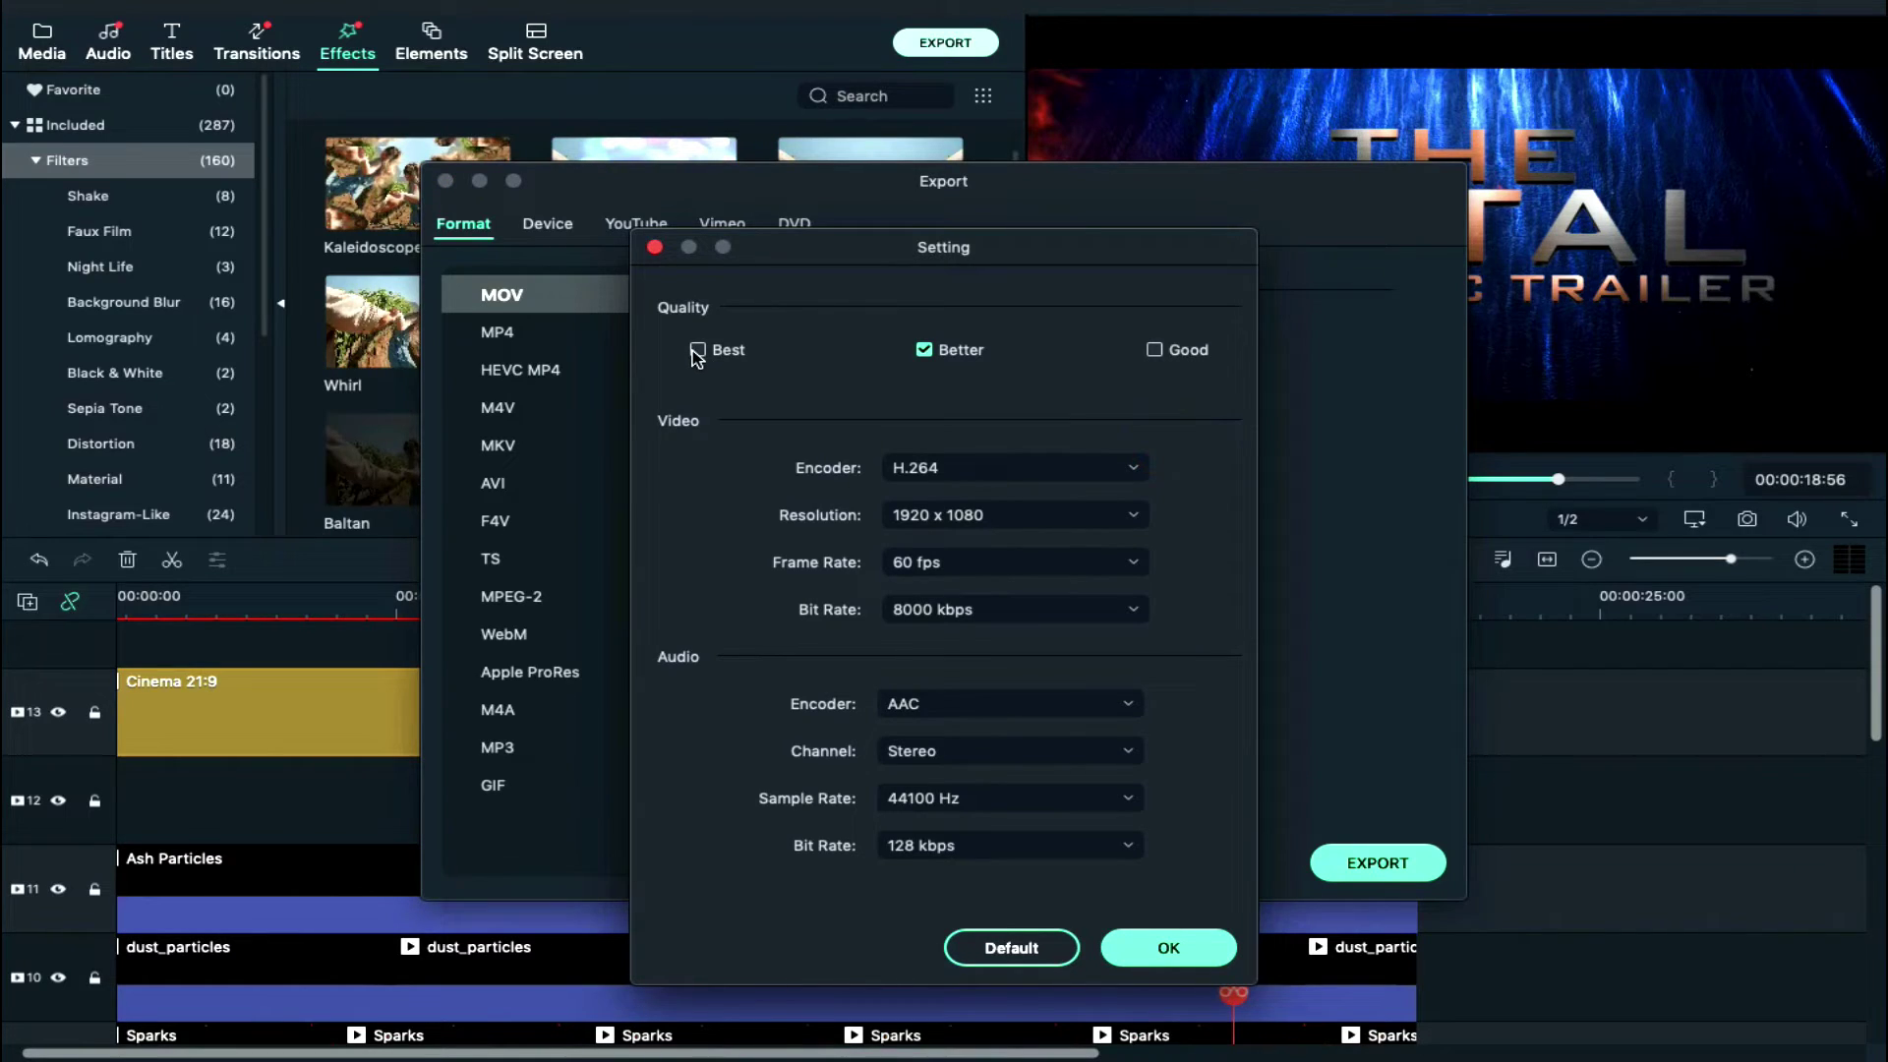
{"action": "left_click", "coordinate": [1070, 618]}
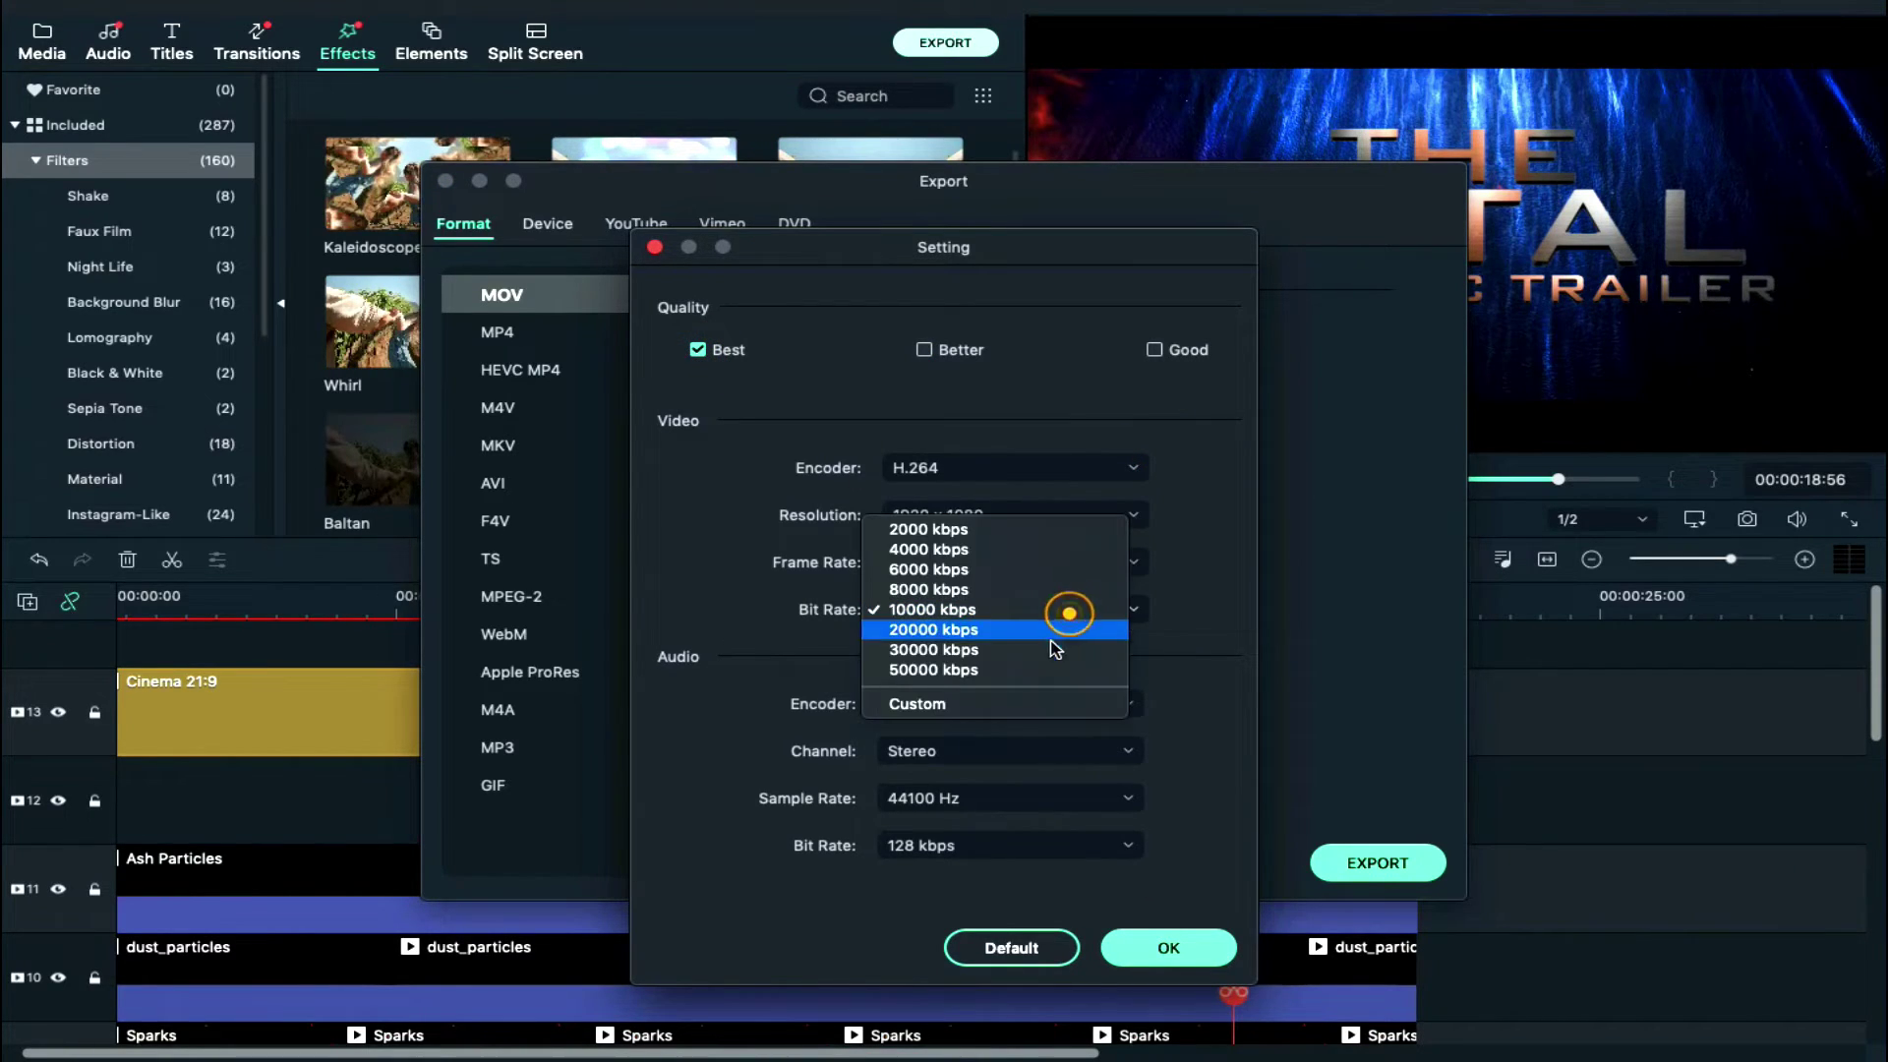
{"action": "left_click", "coordinate": [1060, 628]}
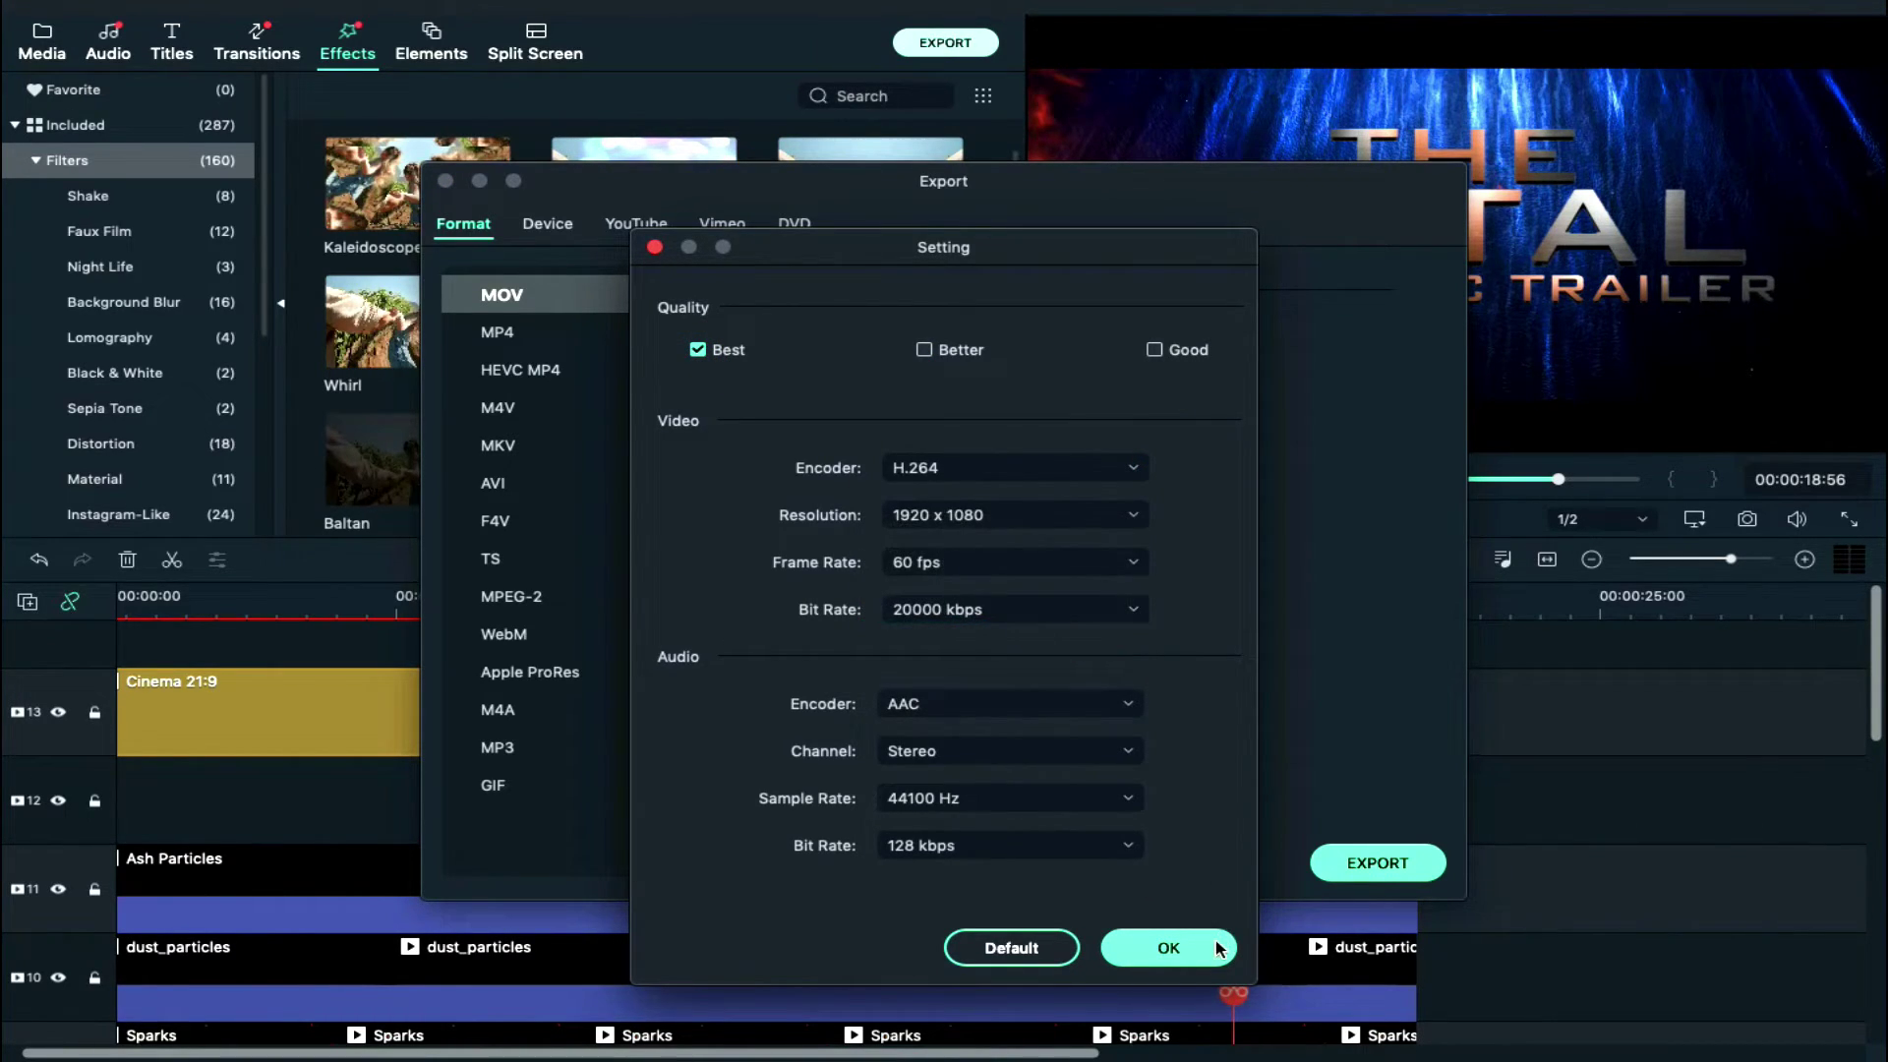
{"action": "left_click", "coordinate": [1168, 948]}
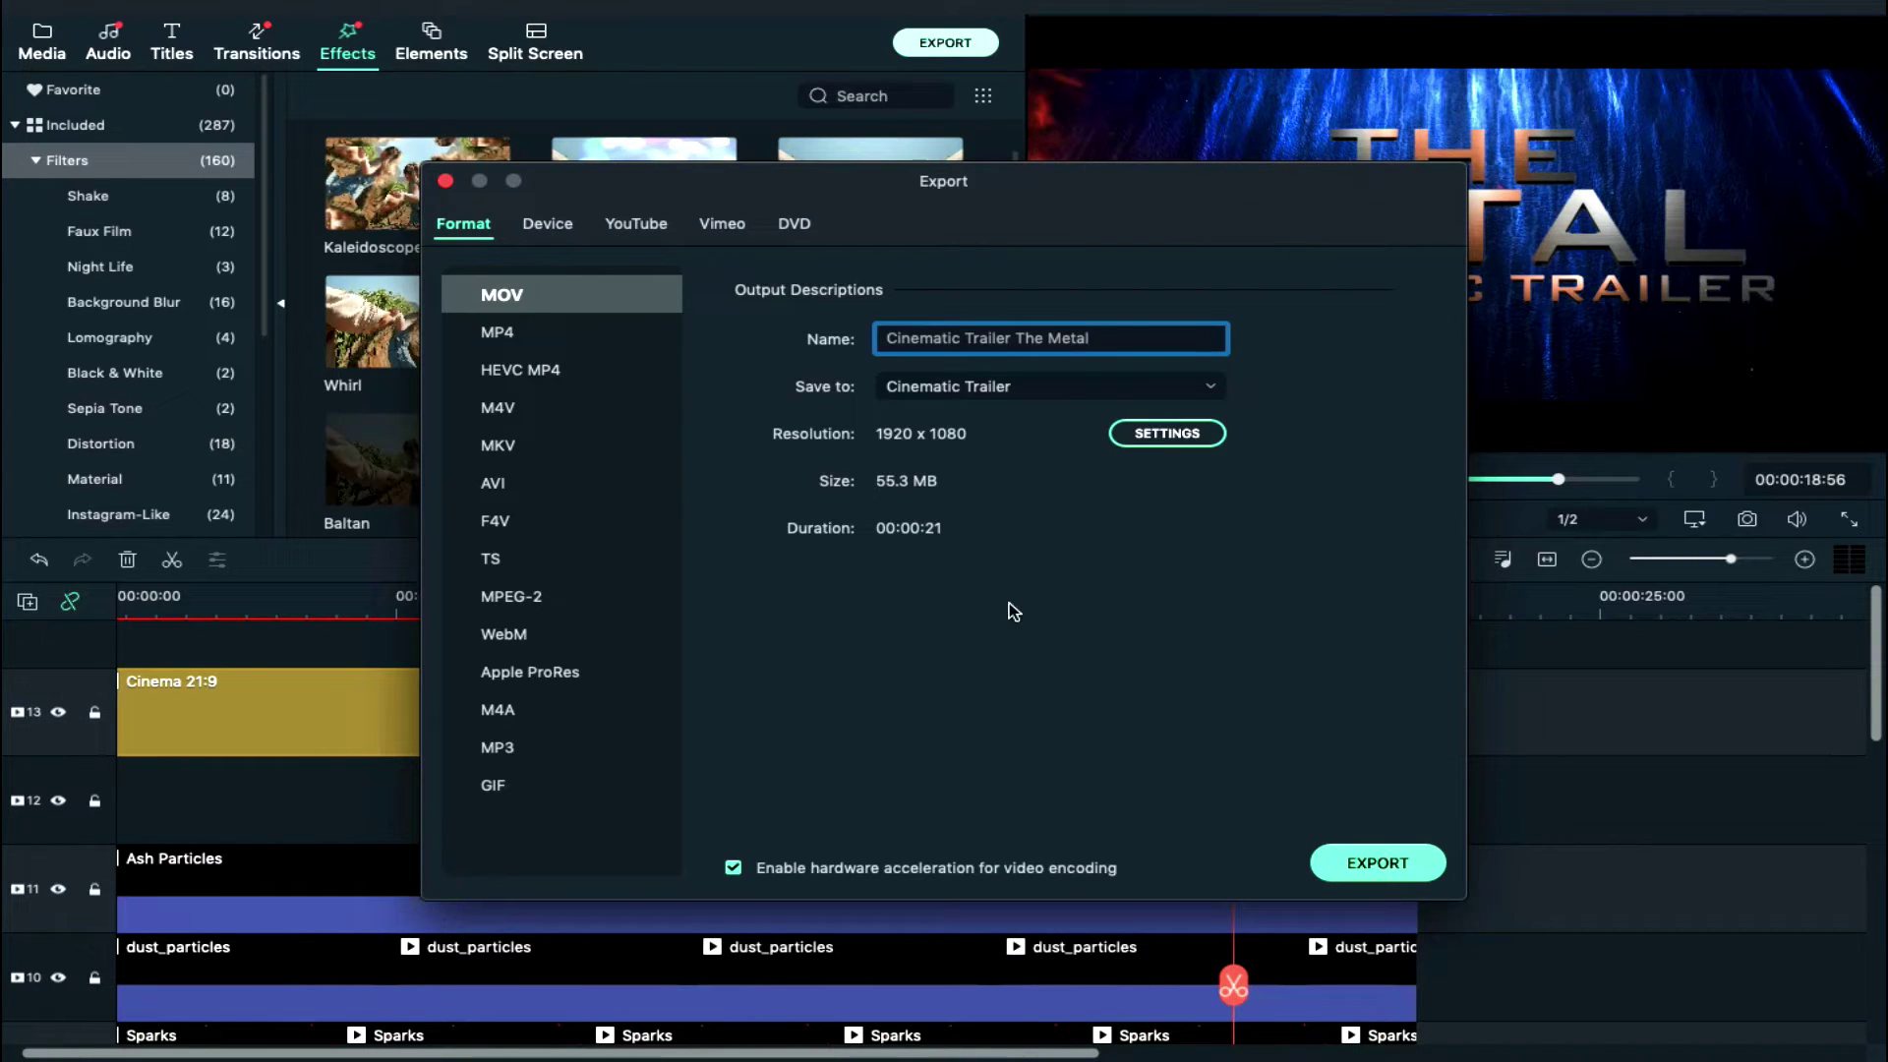
{"action": "left_click", "coordinate": [1379, 864]}
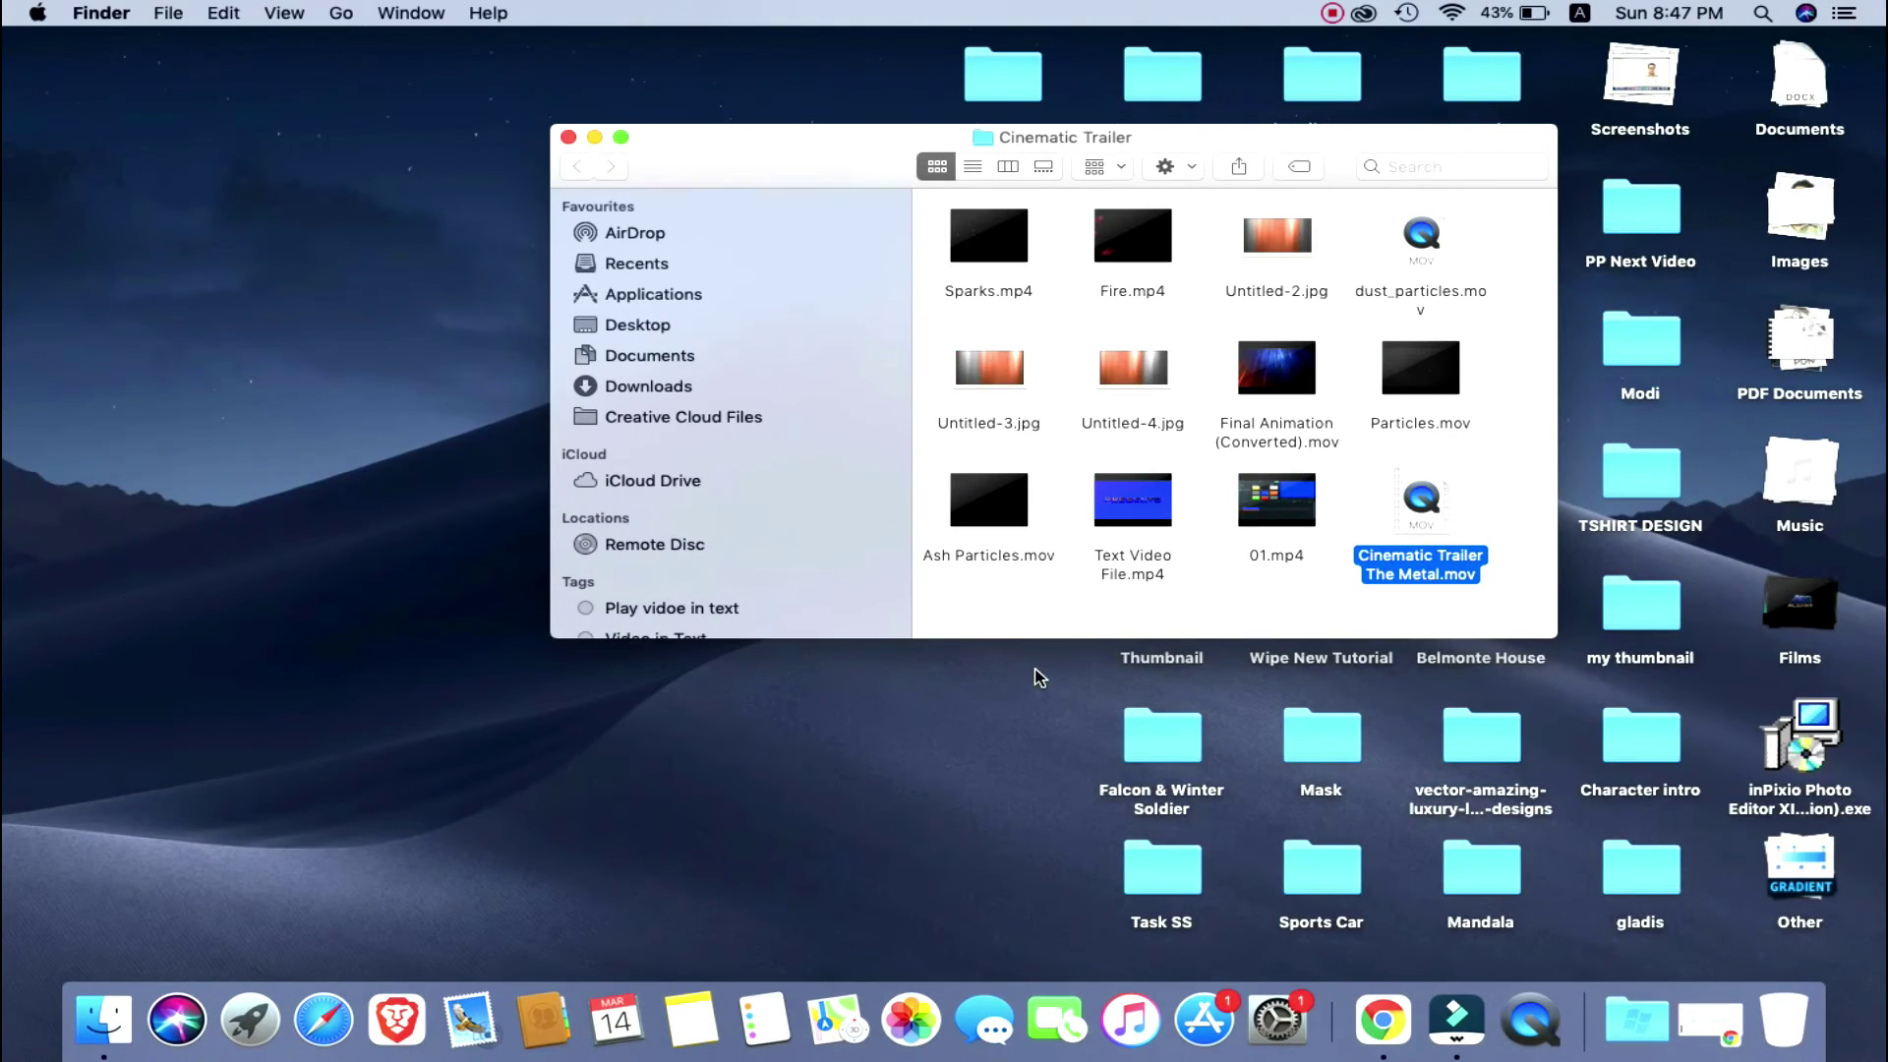
Open the exported Cinematic Trailer The Metal.mov in QuickTime Player and view it full screen
{"action": "double_click", "coordinate": [1447, 482]}
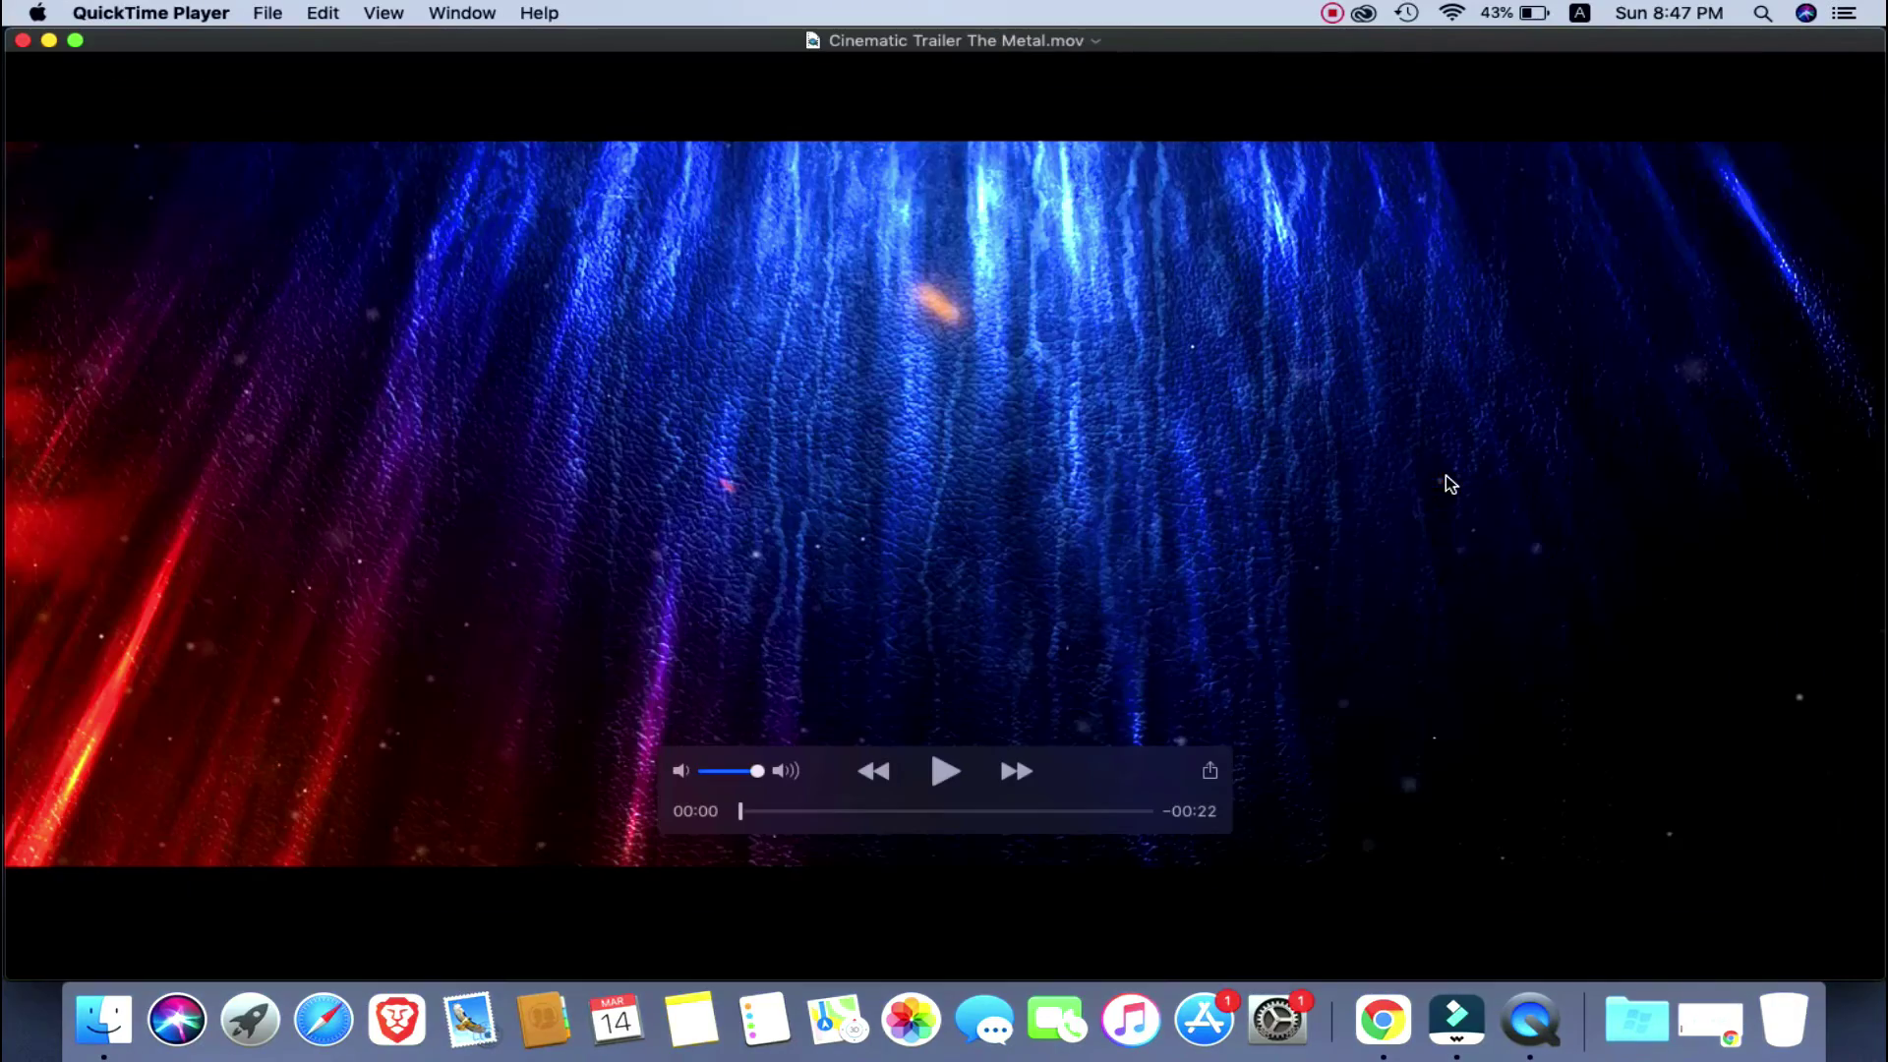
{"action": "left_click", "coordinate": [73, 41]}
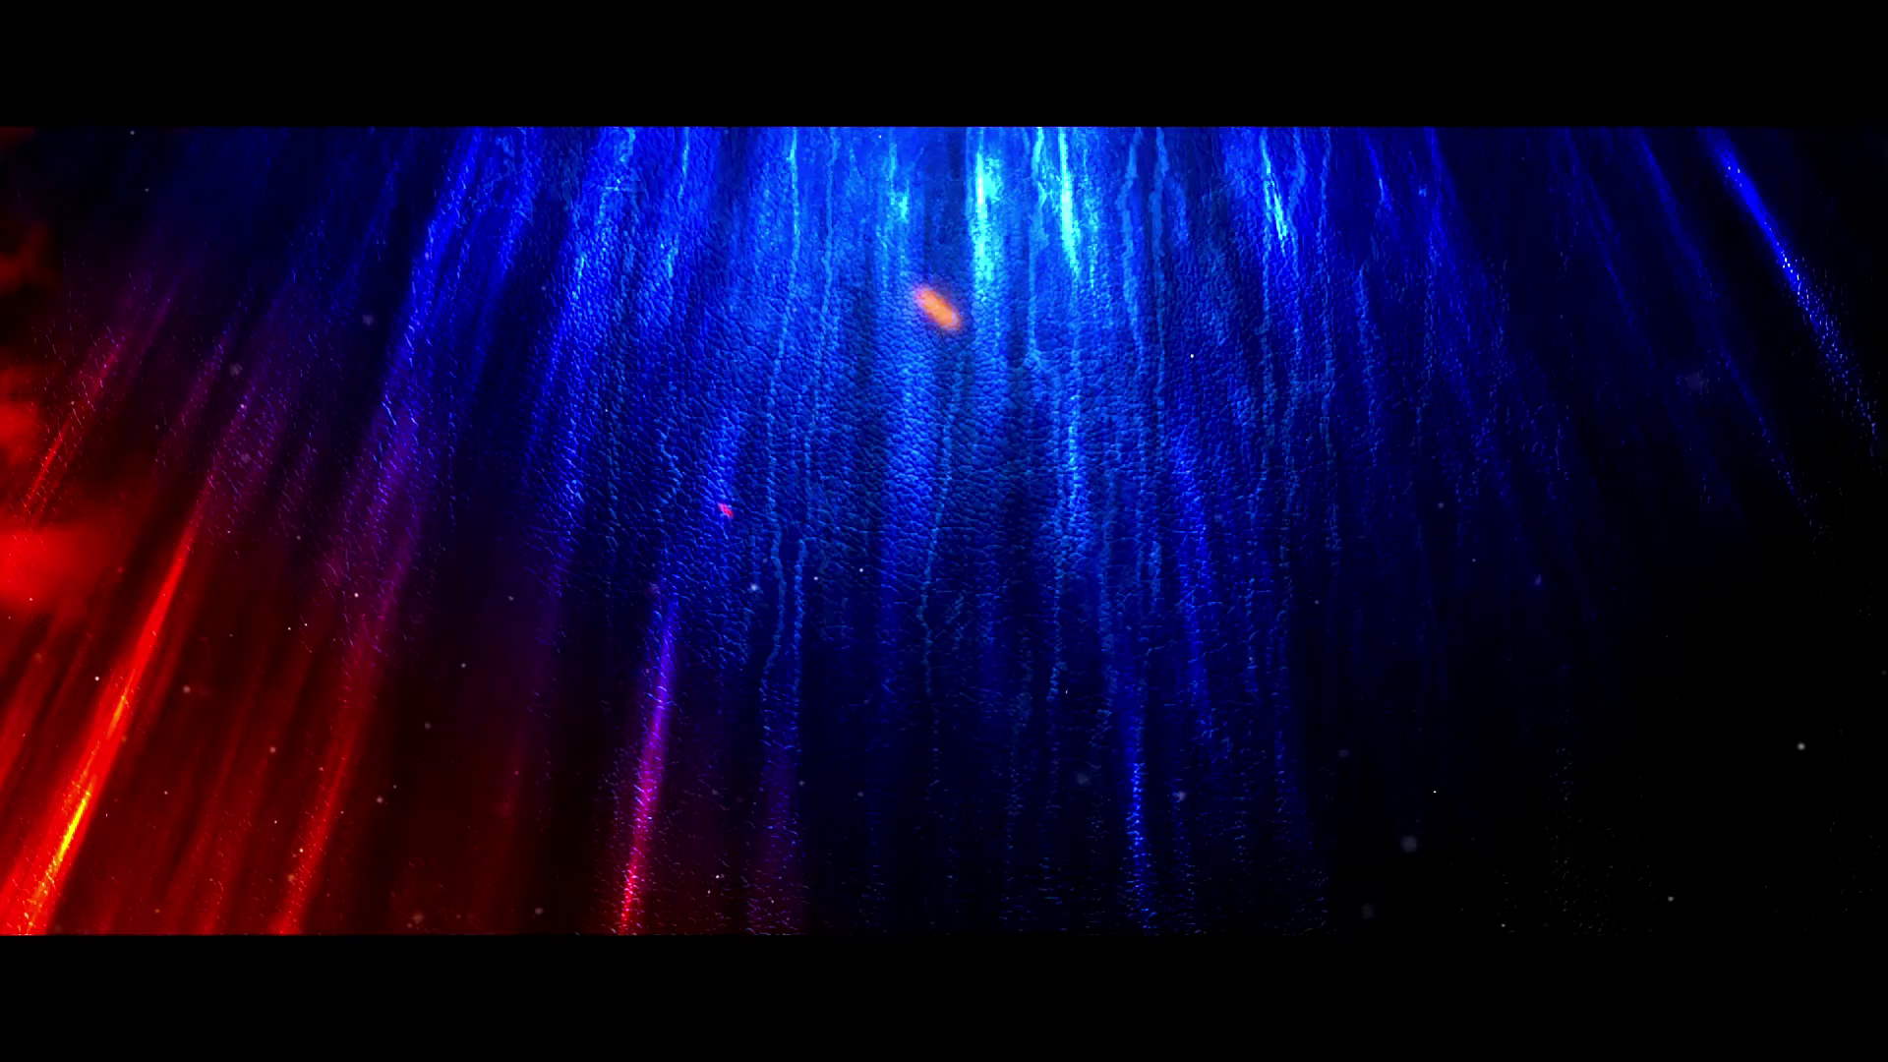